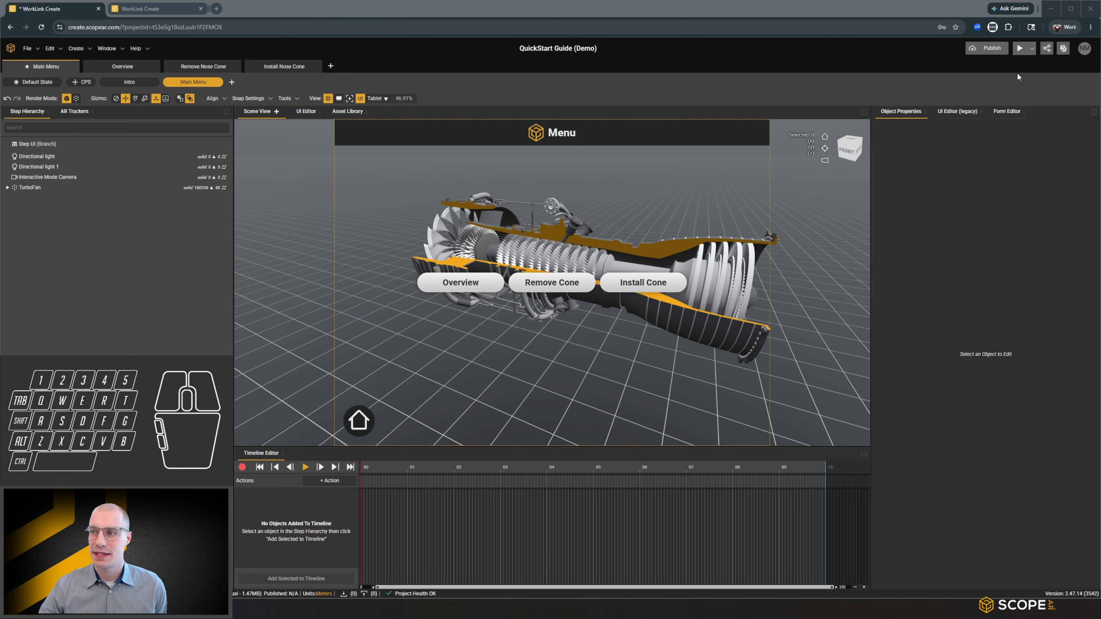
# Step: Preview the QuickStart Guide demo from its intro through the main menu, view the Overview, and return to the menu
pyautogui.click(1020, 48)
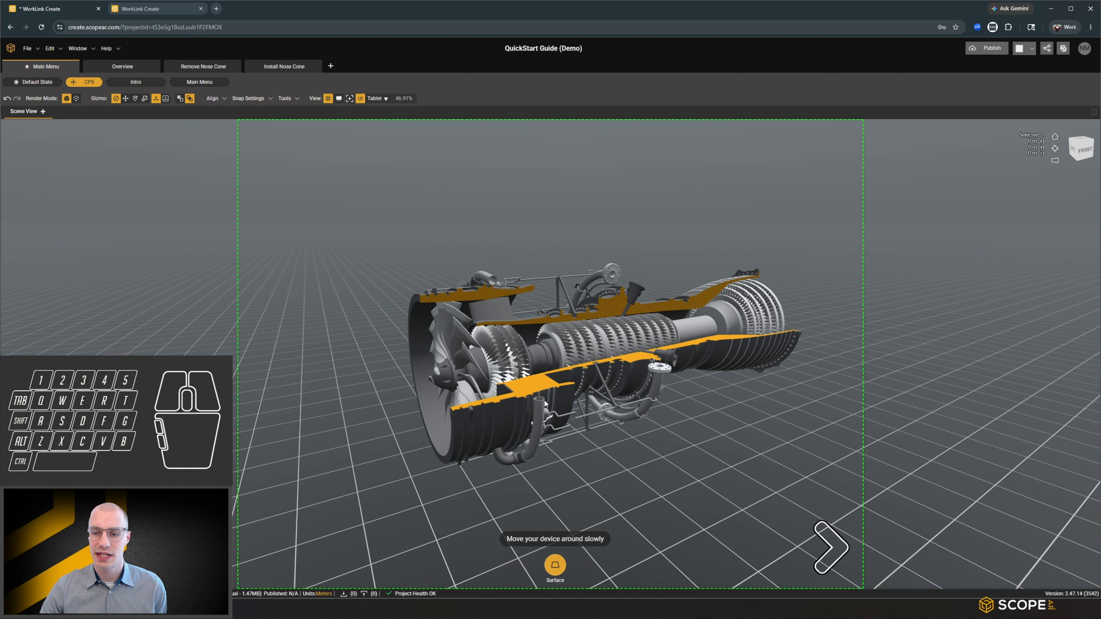
pyautogui.click(827, 548)
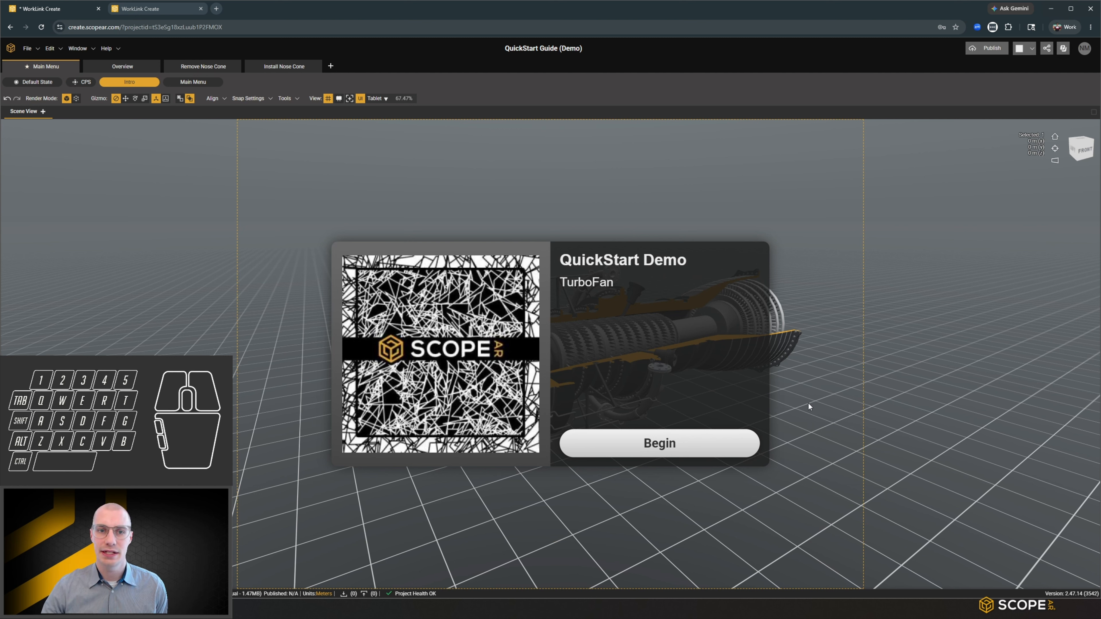
pyautogui.click(690, 444)
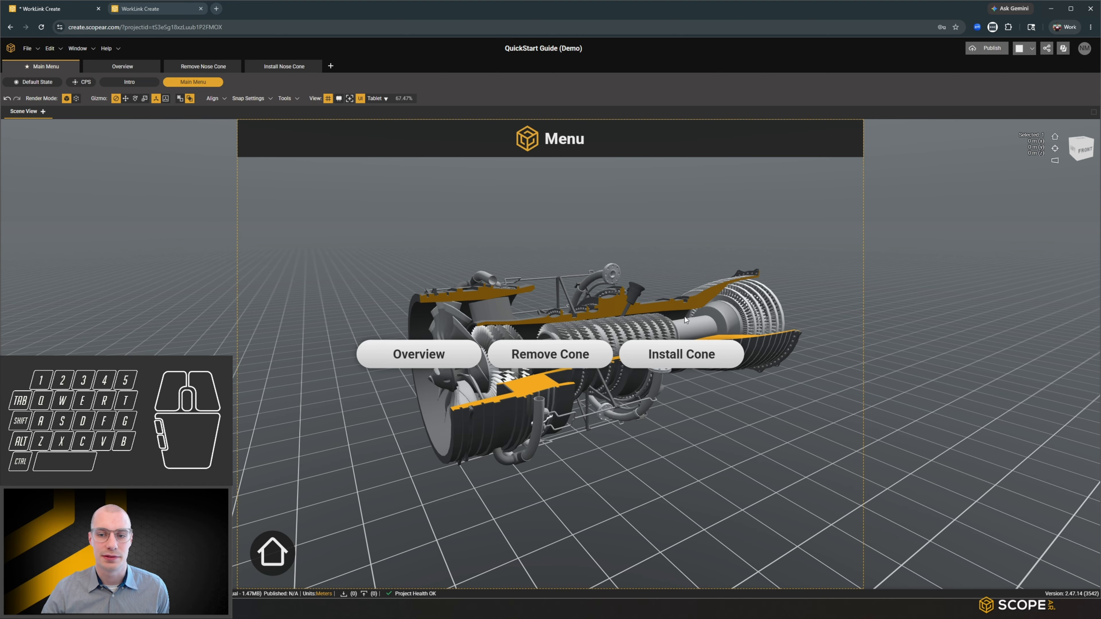
pyautogui.click(464, 354)
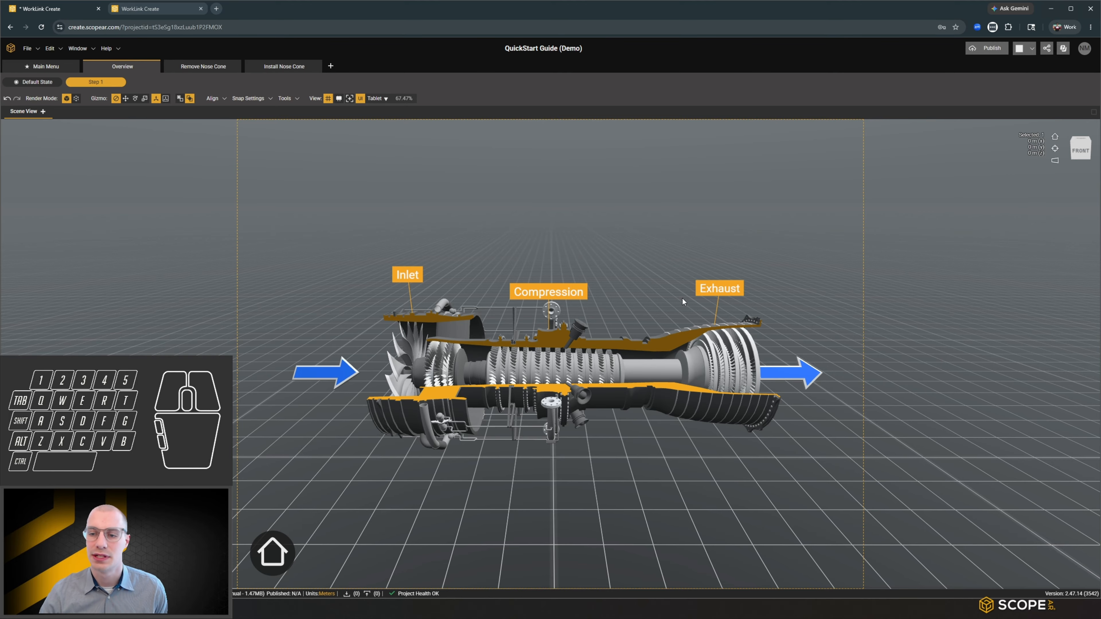
pyautogui.click(272, 555)
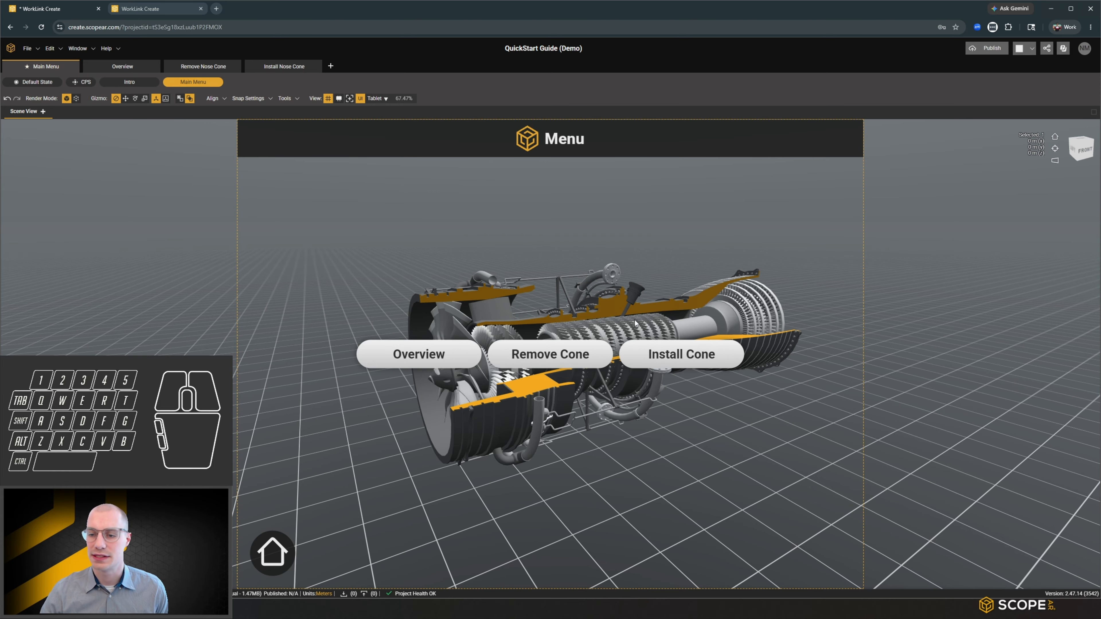
# Step: Play through the three-step Remove Cone procedure in the preview, advancing past its bolt and nose cone removal steps
pyautogui.click(562, 358)
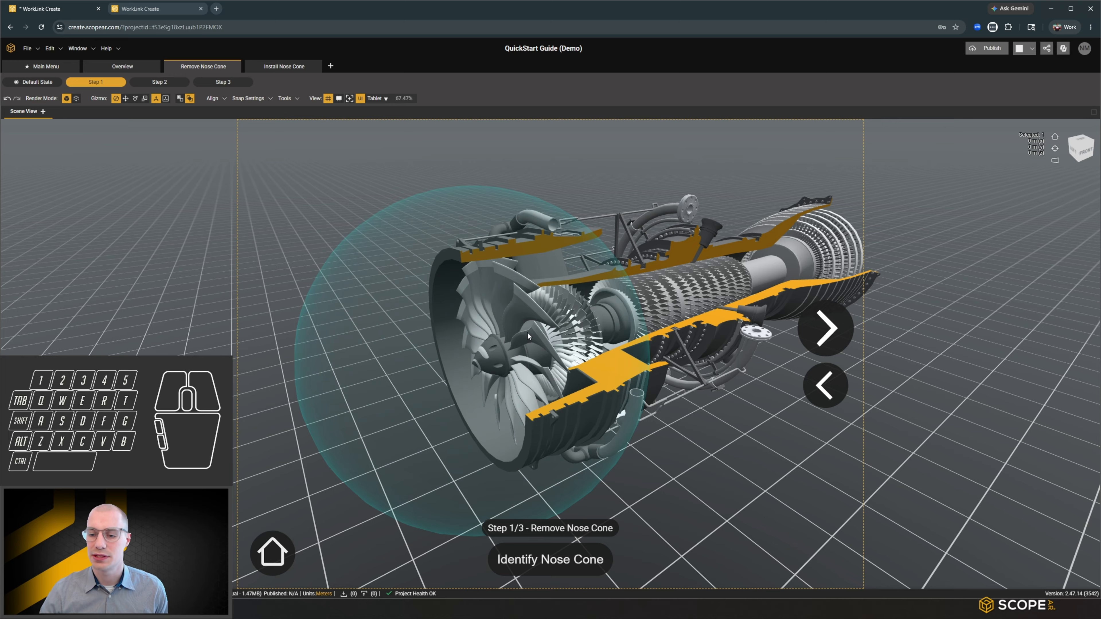
pyautogui.click(835, 328)
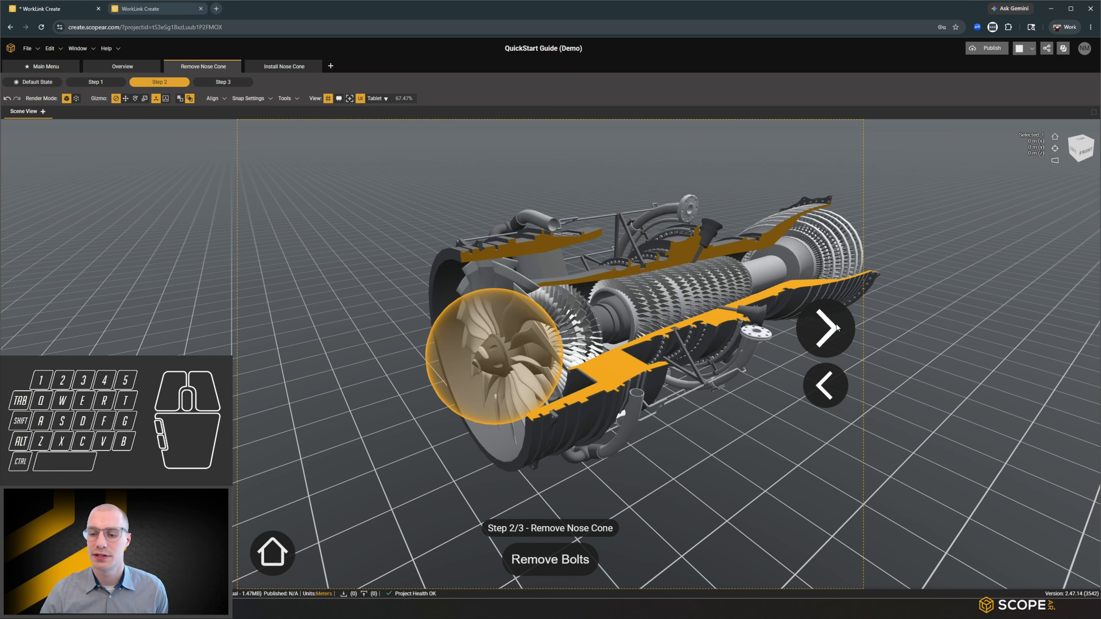
pyautogui.click(498, 363)
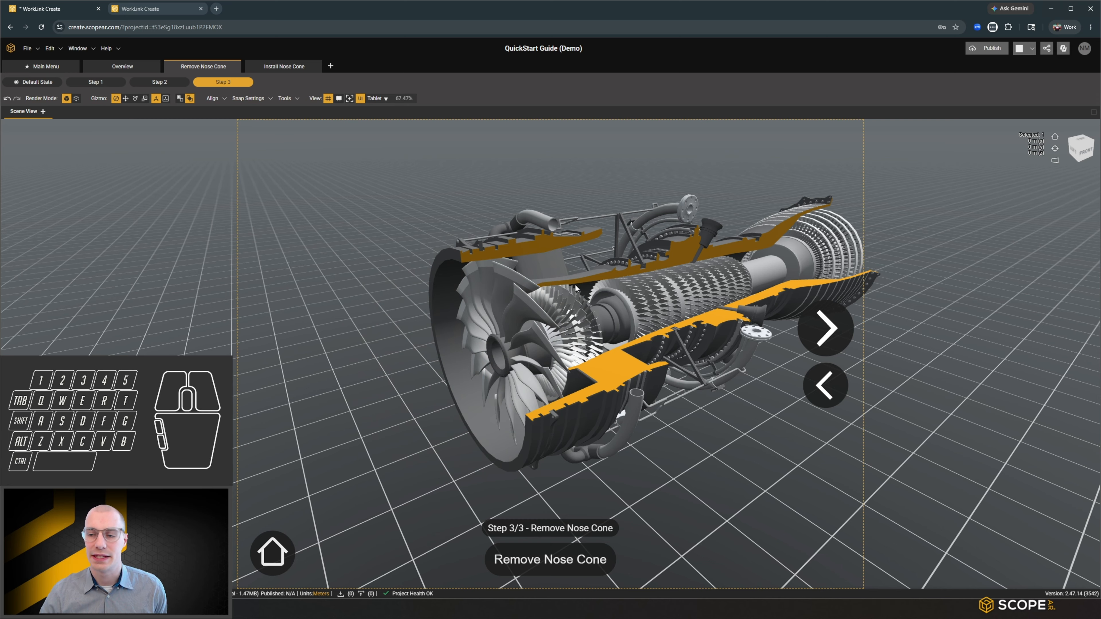
pyautogui.click(825, 328)
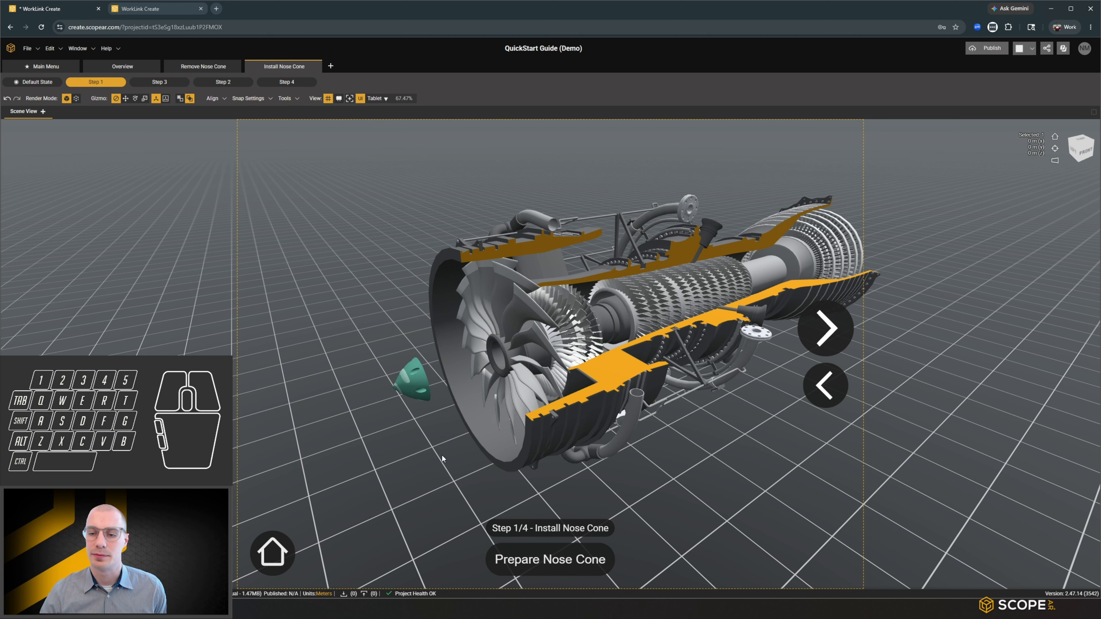
# Step: Play through the four-step Install Nose Cone procedure in the preview up to its final step
pyautogui.click(512, 448)
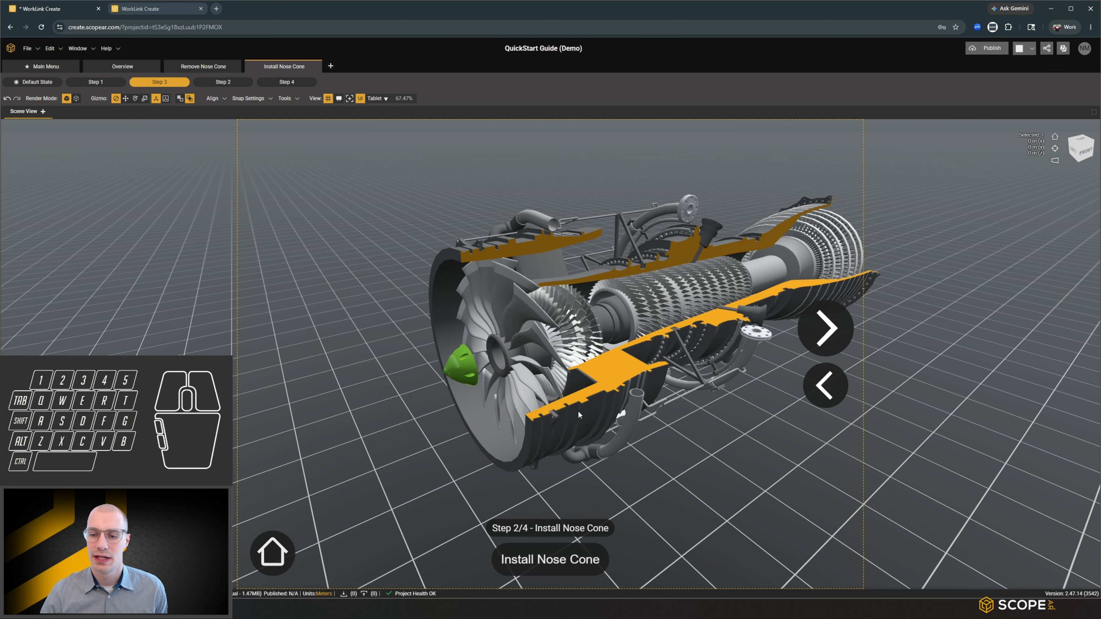
pyautogui.click(825, 330)
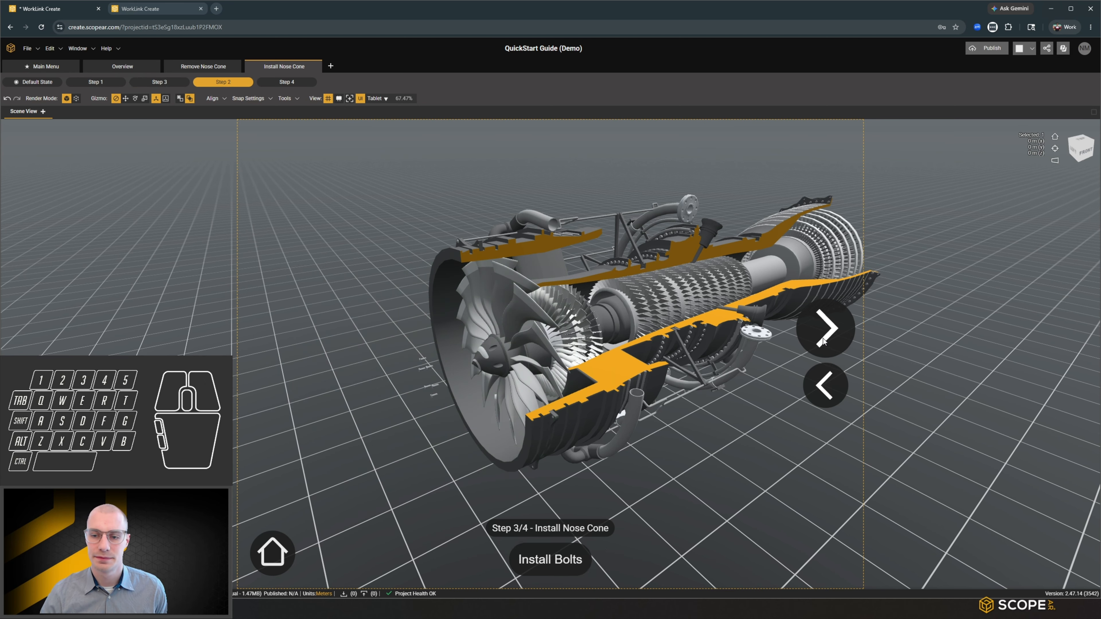
pyautogui.click(848, 320)
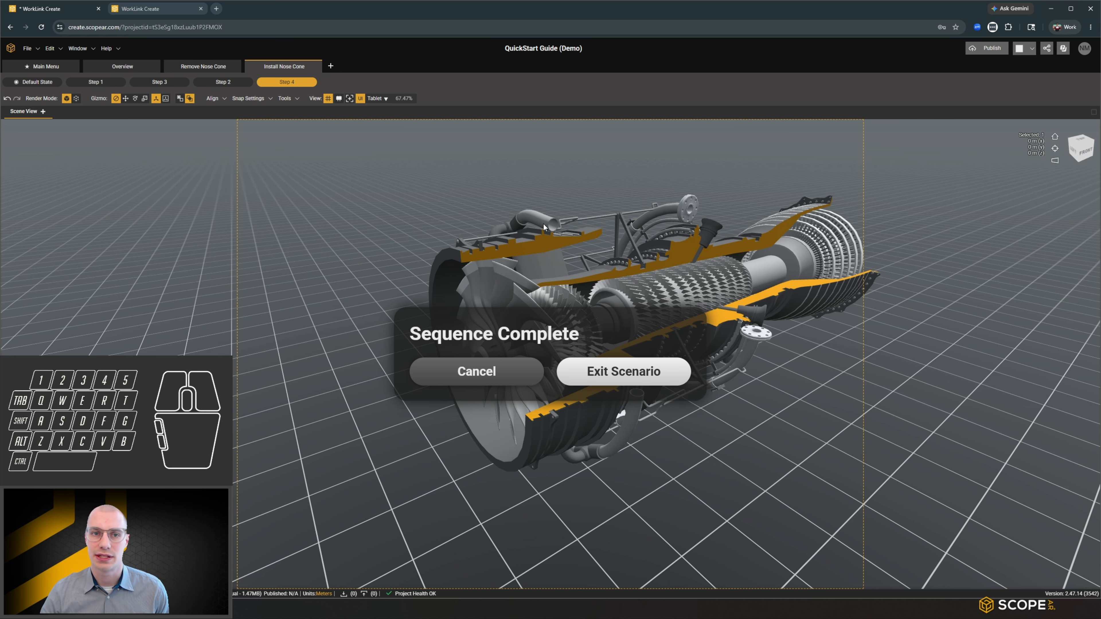
# Step: Switch to the other WorkLink Create browser page and create a new project named "Demo- Turbofan"
pyautogui.click(136, 9)
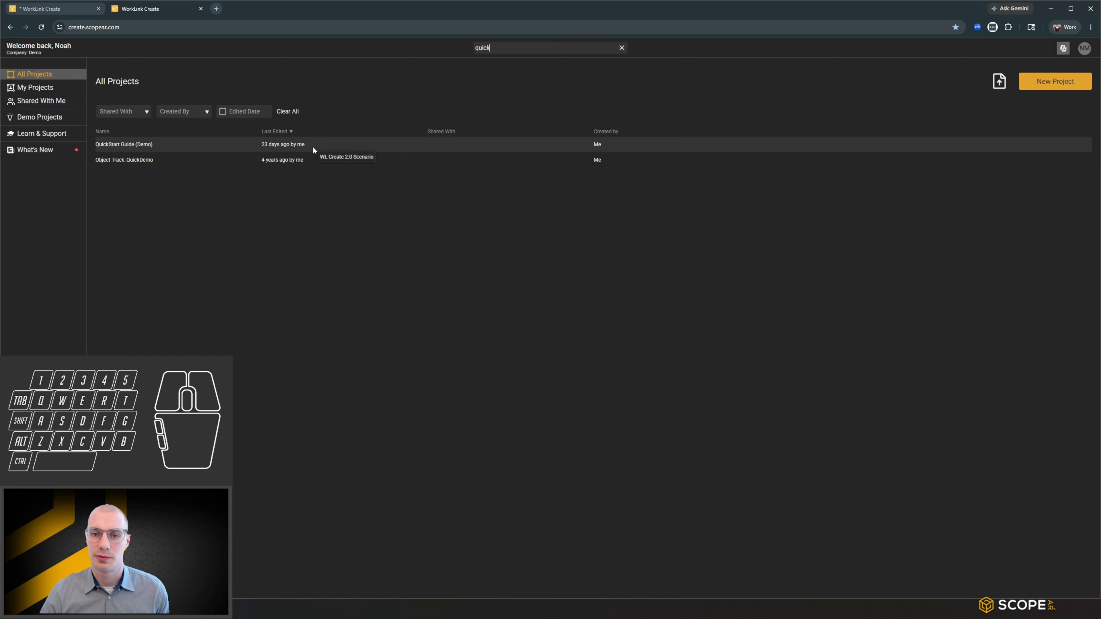
pyautogui.click(1053, 84)
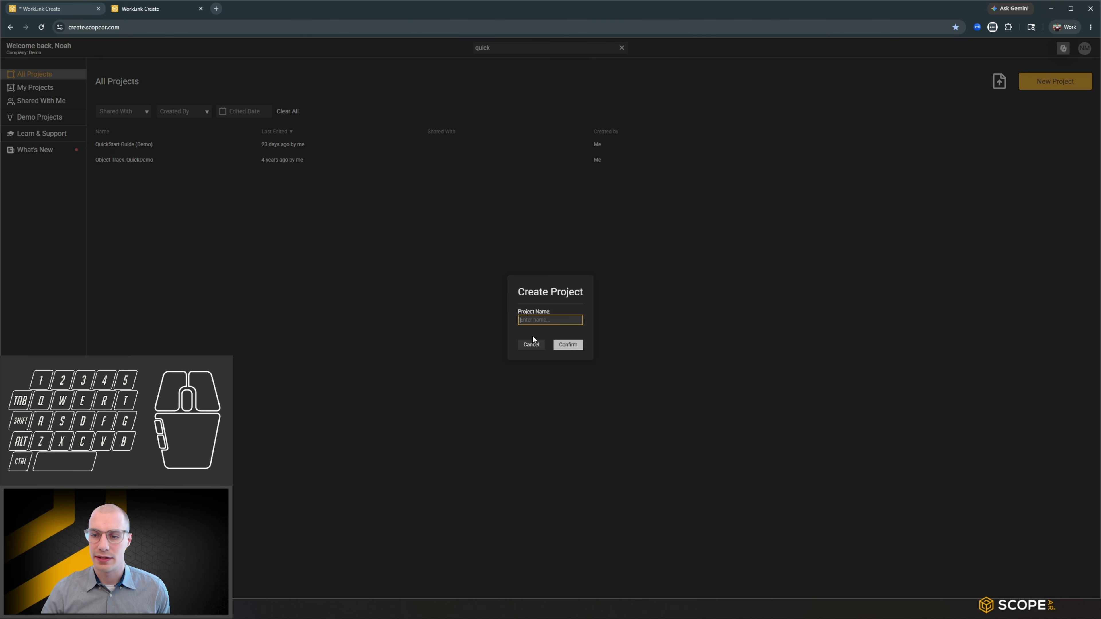
pyautogui.write('Q')
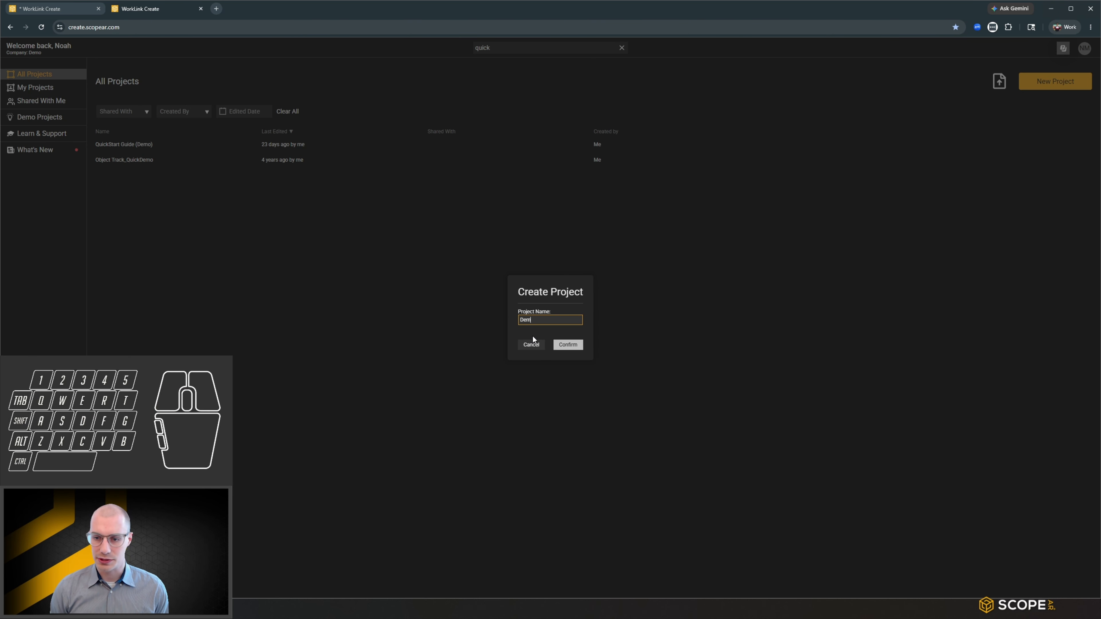
pyautogui.write('emo-')
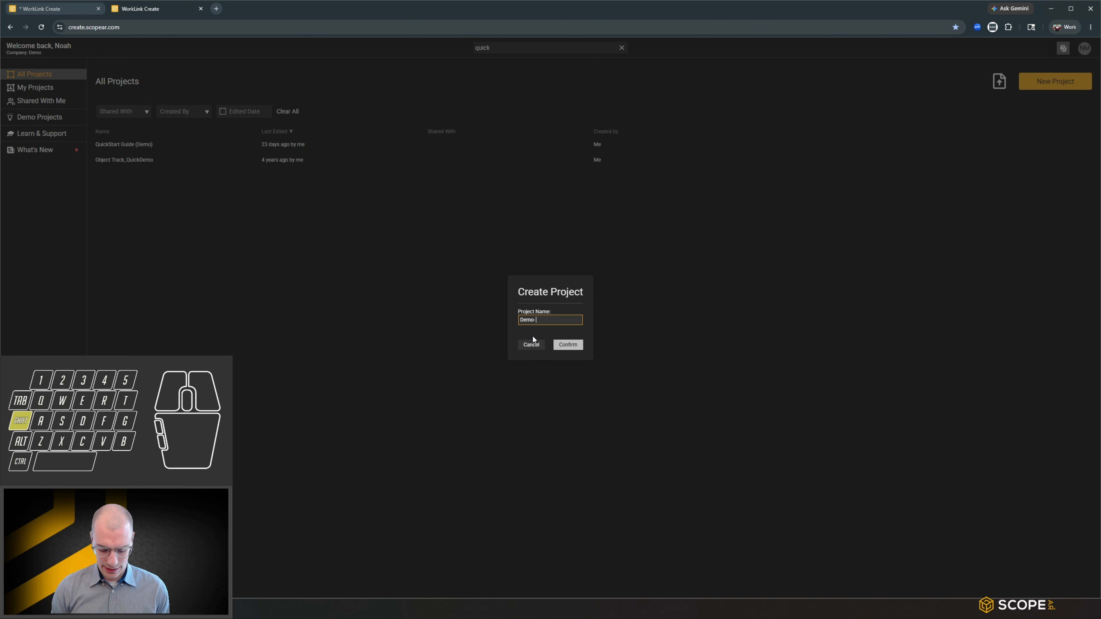
pyautogui.write(' Turbofan')
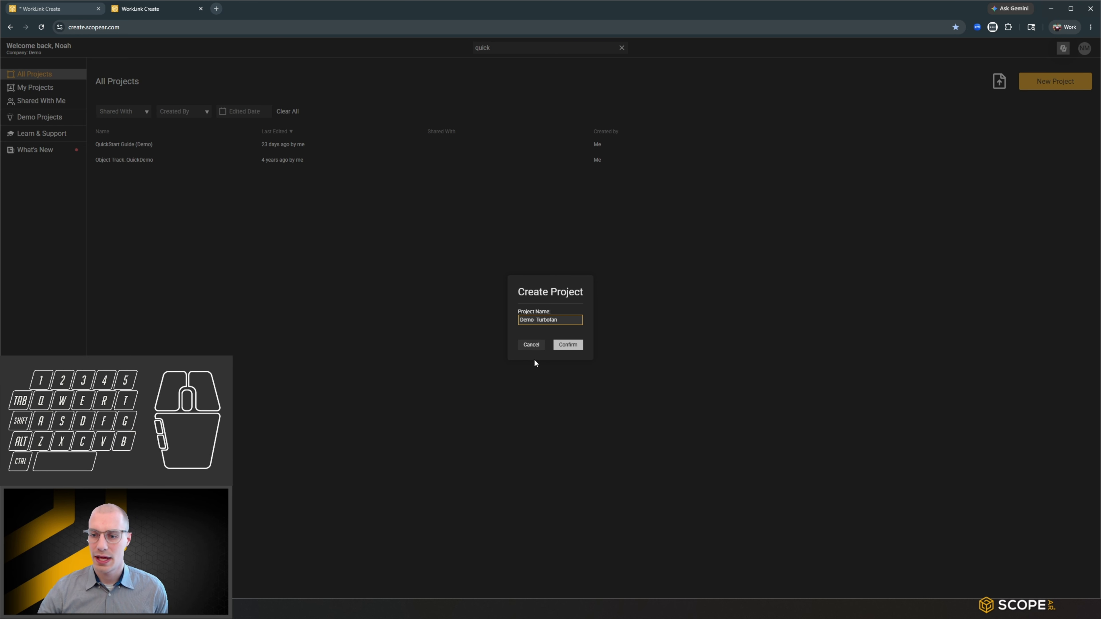
pyautogui.click(567, 345)
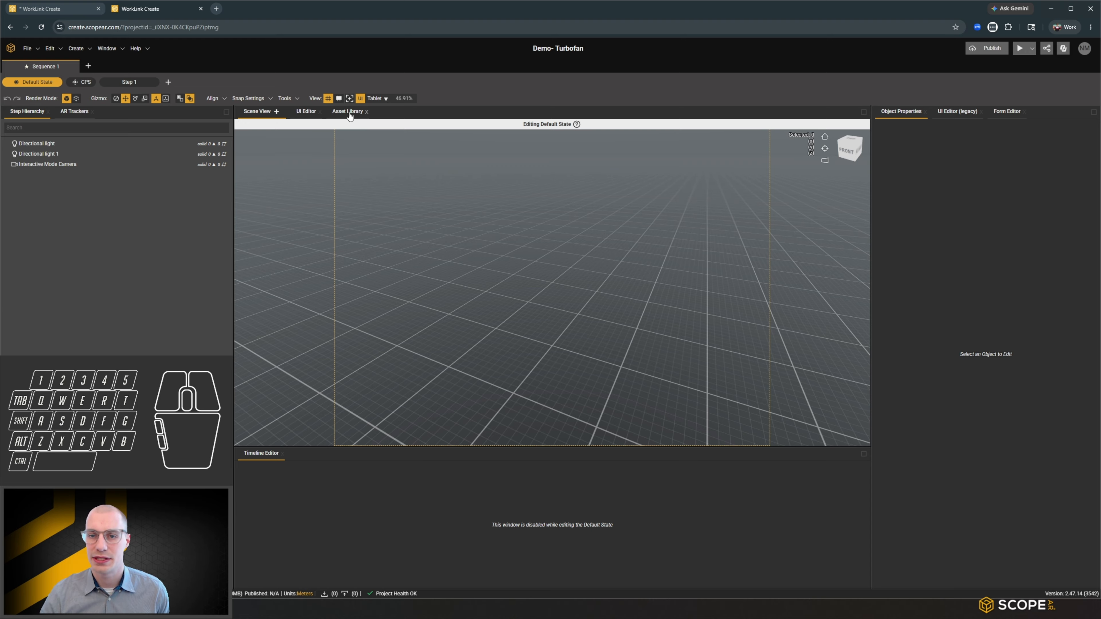
# Step: Try docking the Asset Library in a different place, restore it, and switch among the UI Editor, Asset Library and Scene View
pyautogui.moveTo(347, 111); pyautogui.dragTo(540, 282)
pyautogui.moveTo(338, 111); pyautogui.dragTo(712, 285)
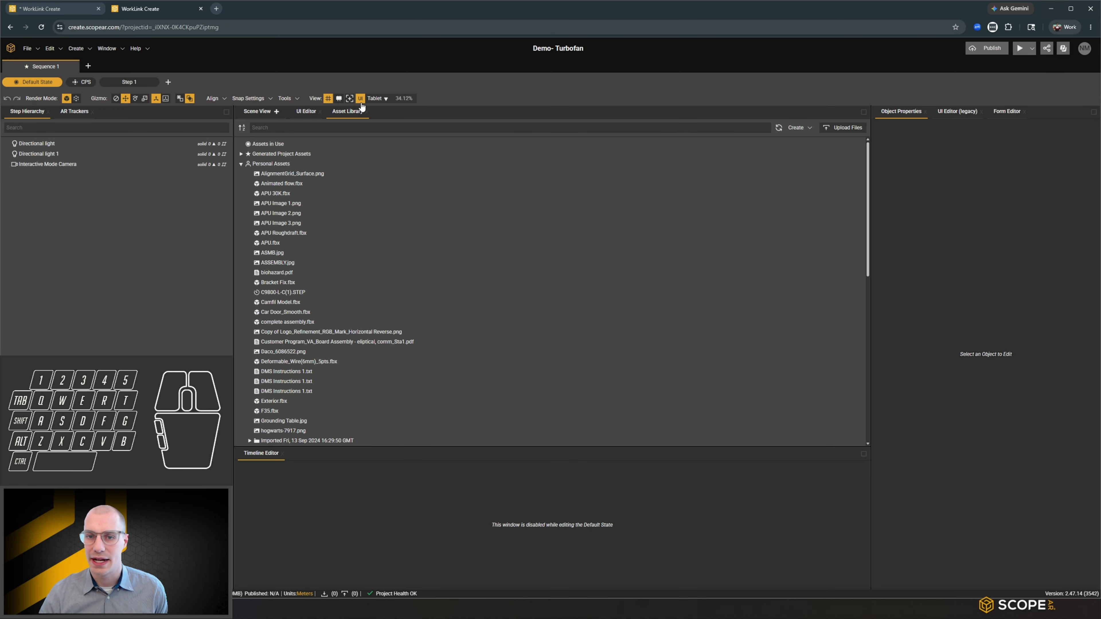
pyautogui.click(311, 111)
pyautogui.click(347, 112)
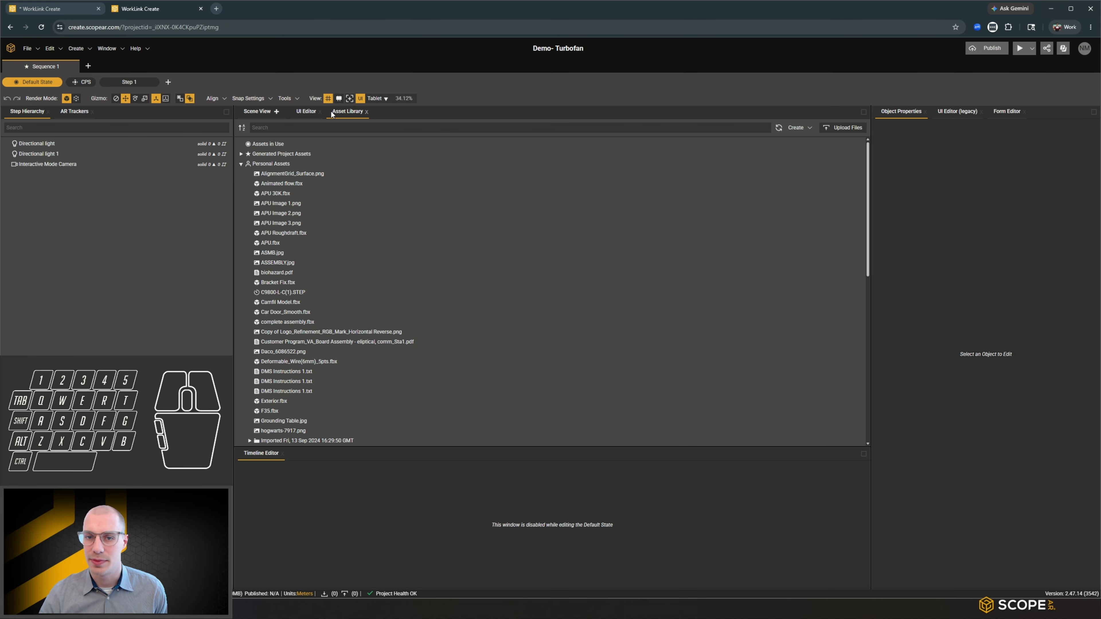
pyautogui.click(256, 111)
pyautogui.click(348, 111)
pyautogui.click(257, 111)
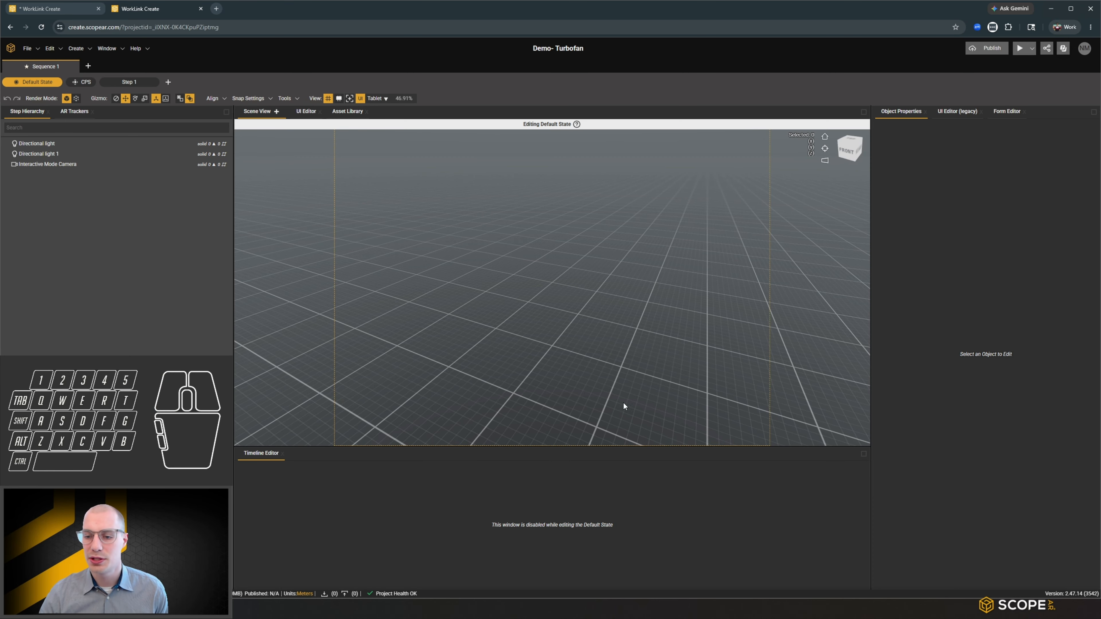
# Step: Shorten the Timeline Editor, slightly widen the Object Properties panel, and review the workspace presets while keeping the Step Hierarchy's width
pyautogui.moveTo(648, 448); pyautogui.dragTo(683, 468)
pyautogui.moveTo(870, 380)
pyautogui.mouseDown()
pyautogui.moveTo(924, 382)
pyautogui.moveTo(863, 384)
pyautogui.mouseUp()
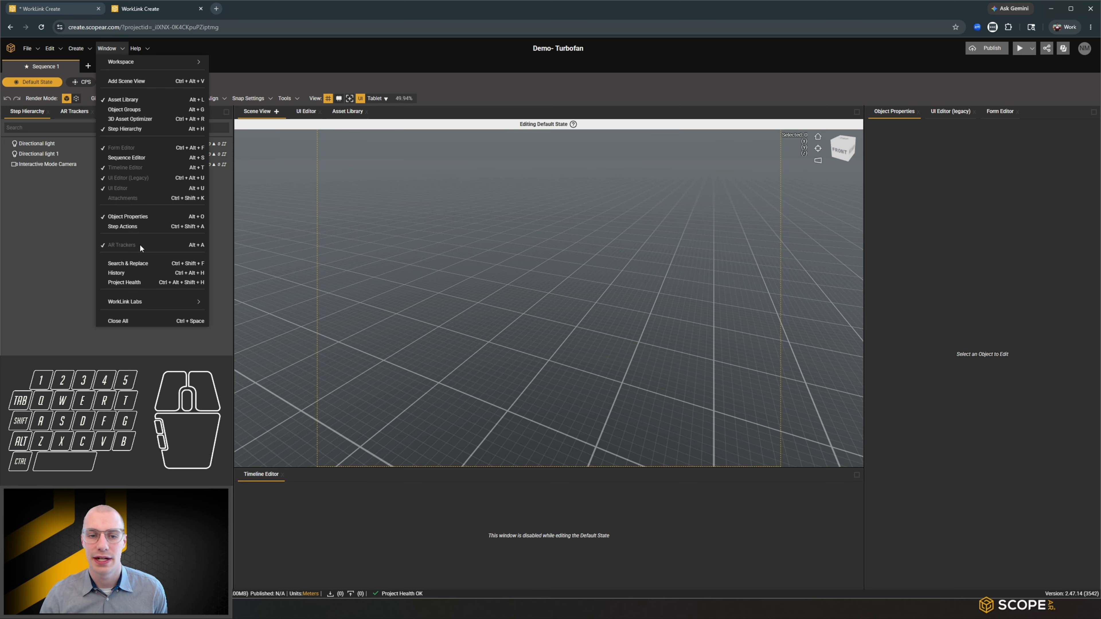
pyautogui.moveTo(146, 65)
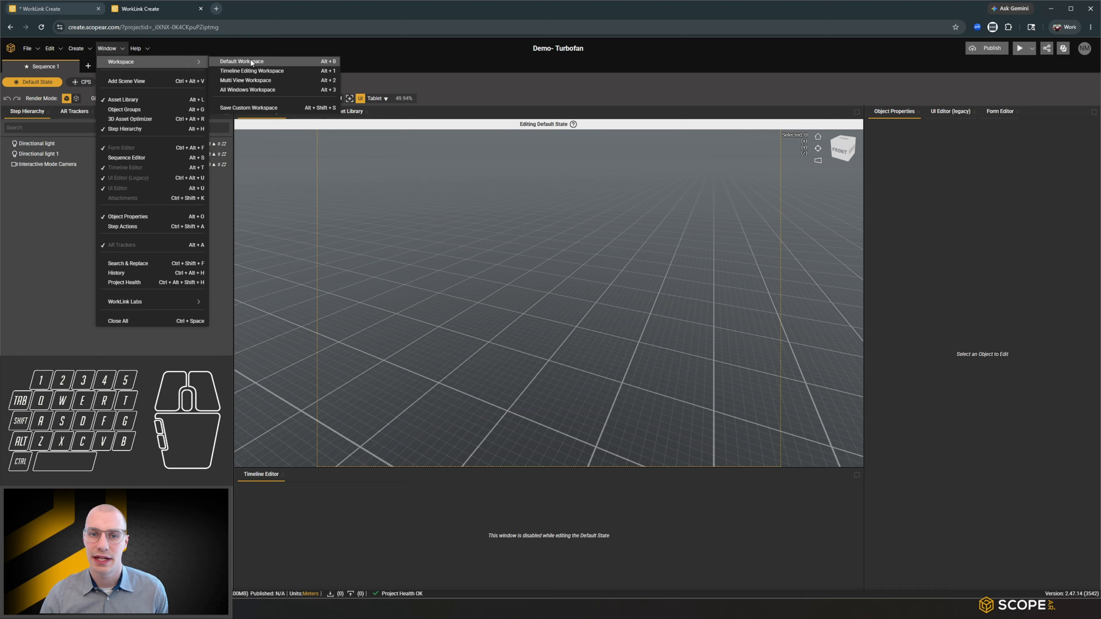
pyautogui.click(313, 64)
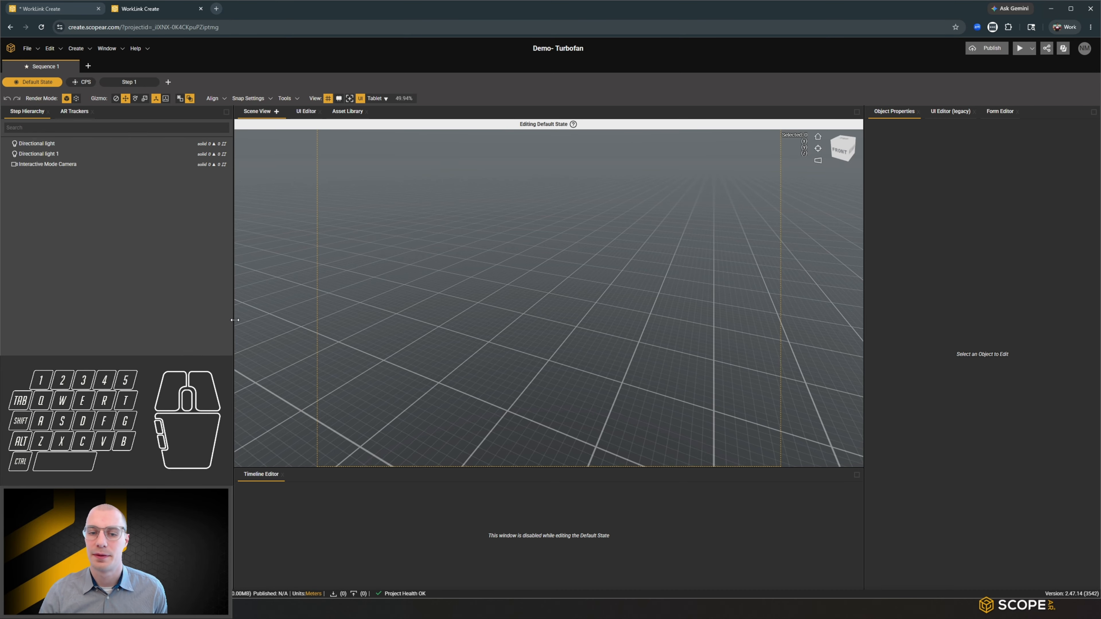
pyautogui.moveTo(234, 320); pyautogui.dragTo(268, 323)
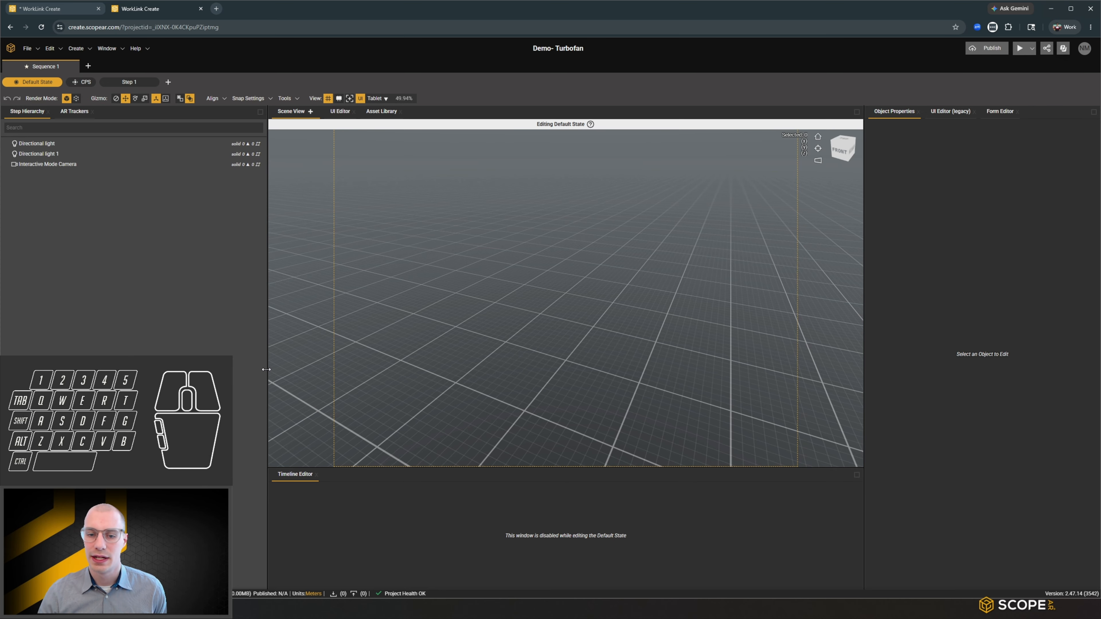
pyautogui.moveTo(266, 369); pyautogui.dragTo(233, 362)
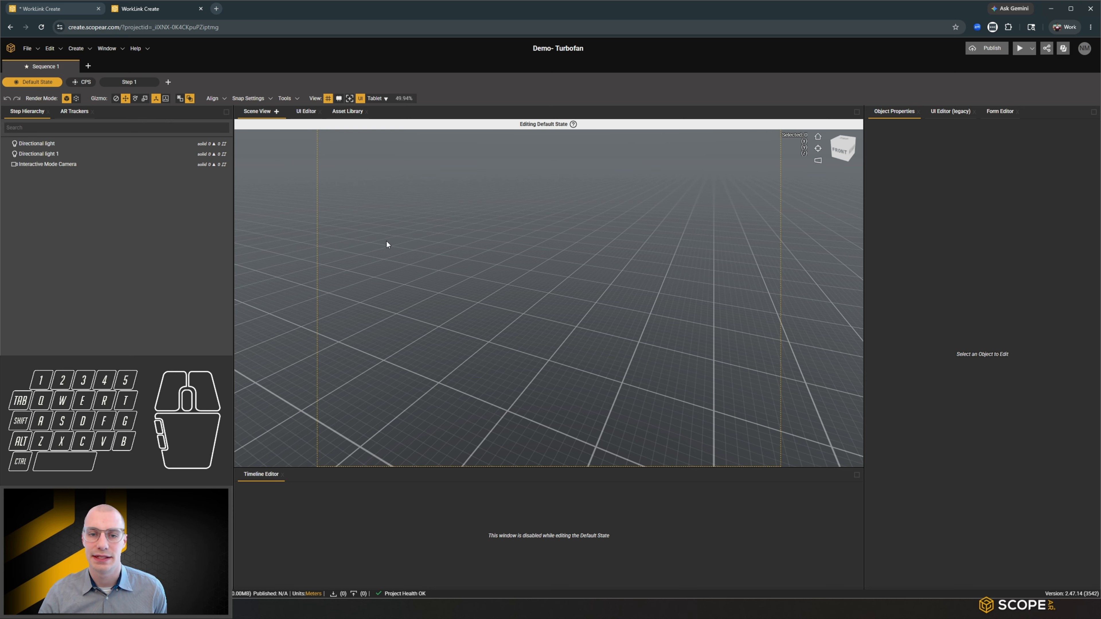
# Step: Collapse the Personal Assets group in the Asset Library and search the library for "turbo"
pyautogui.click(346, 111)
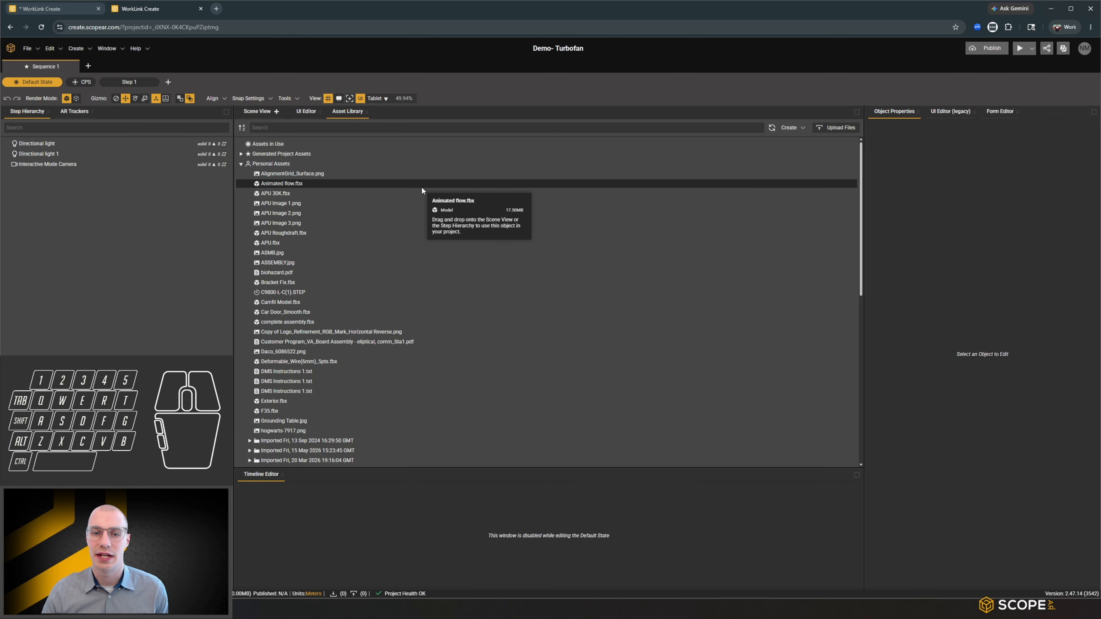
pyautogui.click(241, 164)
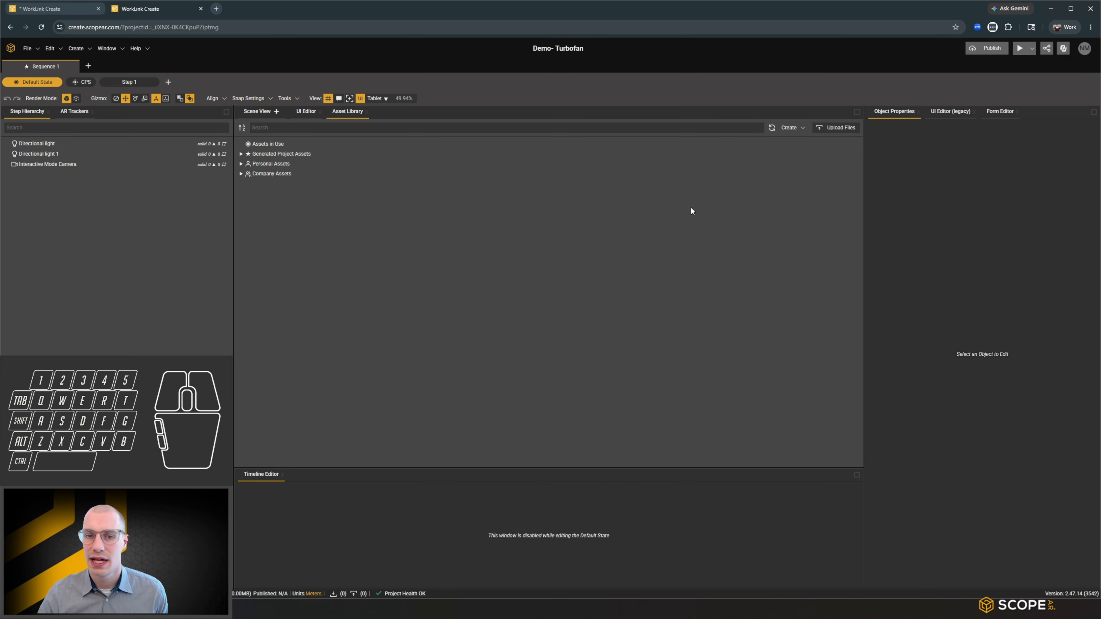
pyautogui.click(368, 129)
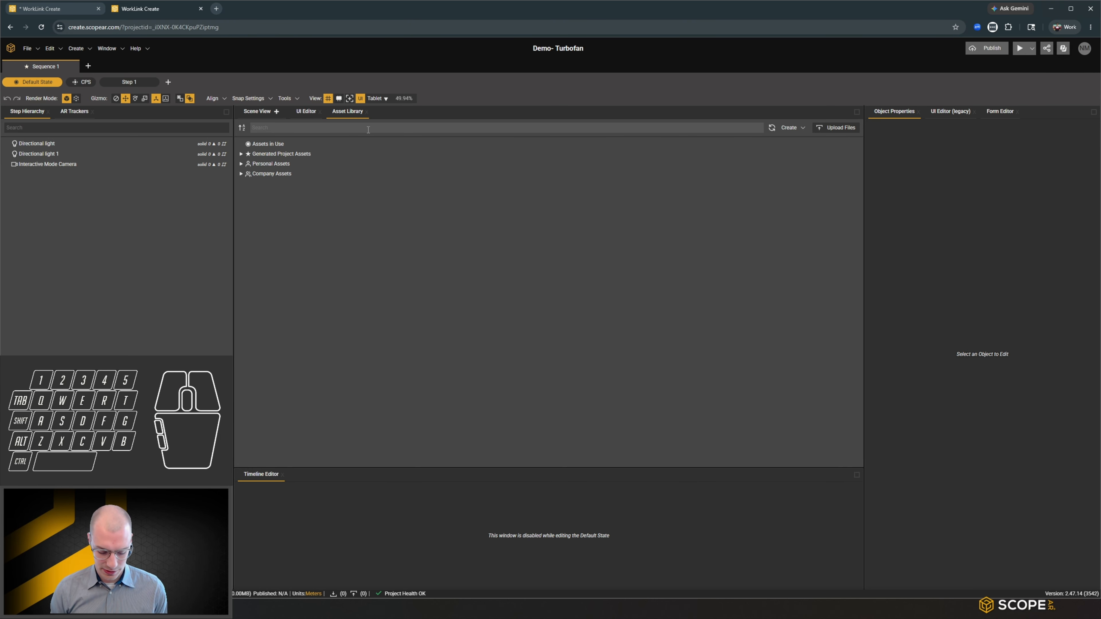
pyautogui.write('turbo')
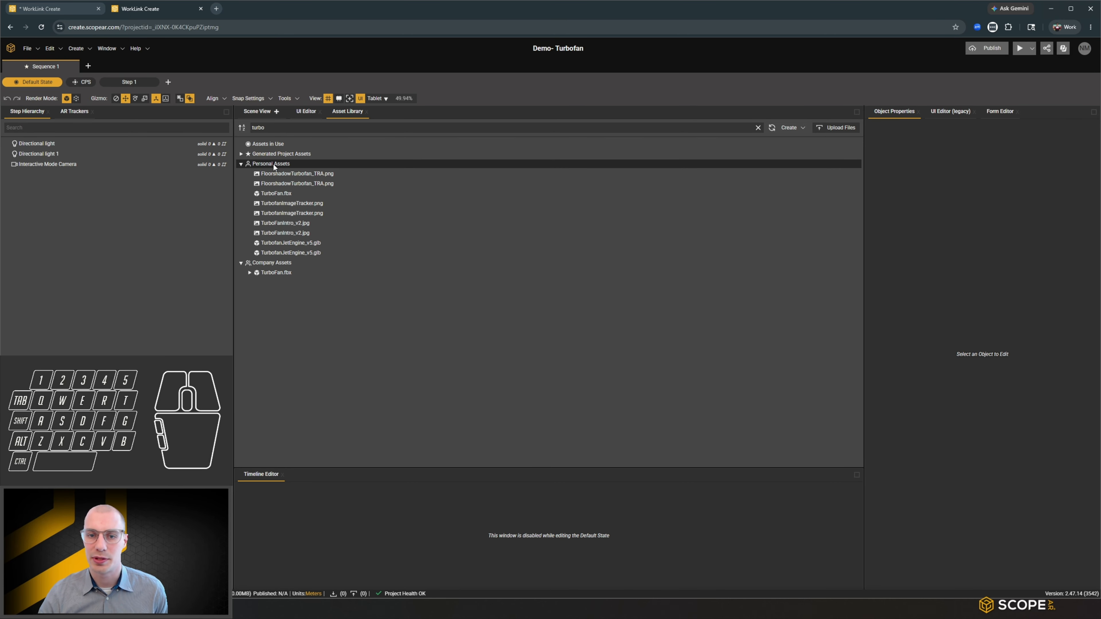
# Step: Add TurboFan.fbx from Personal Assets to the step hierarchy in the Default State and show it in the Scene View
pyautogui.moveTo(303, 193)
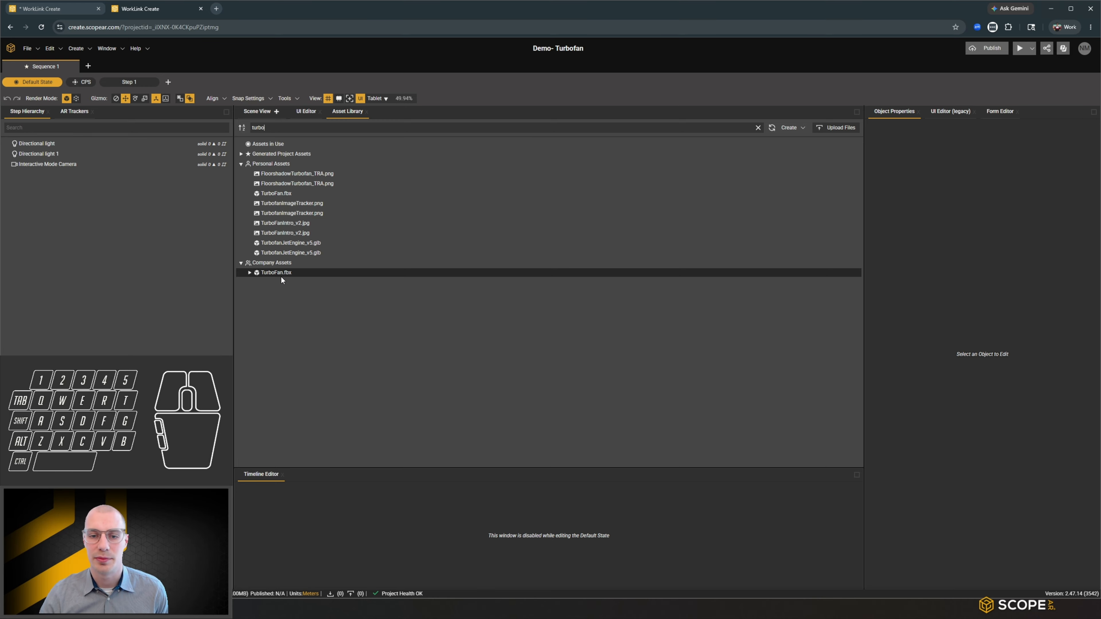
pyautogui.moveTo(284, 274)
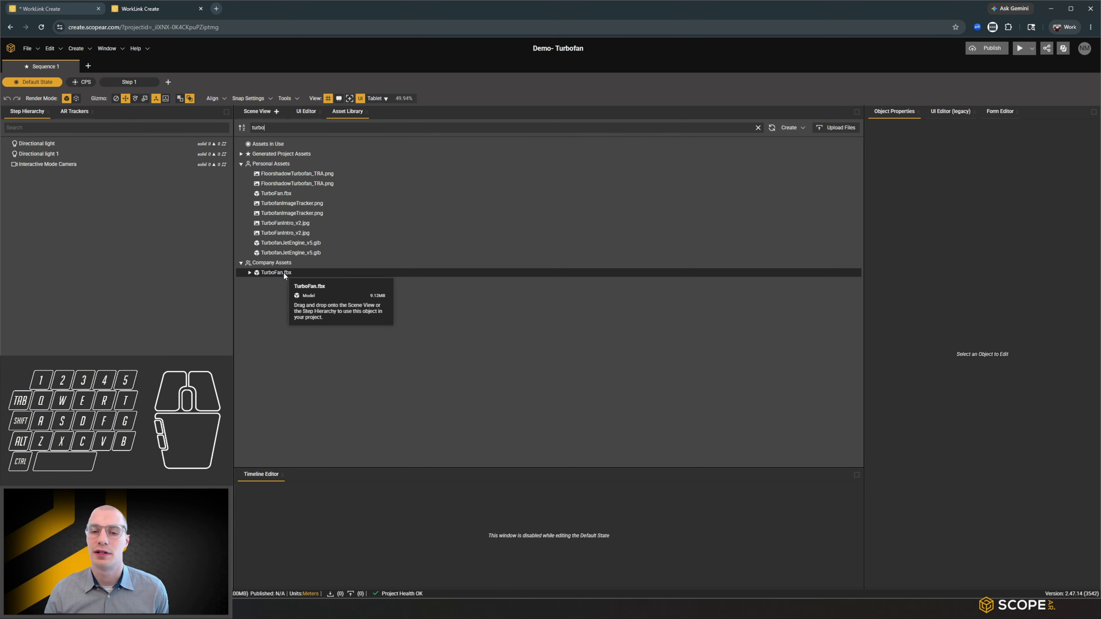
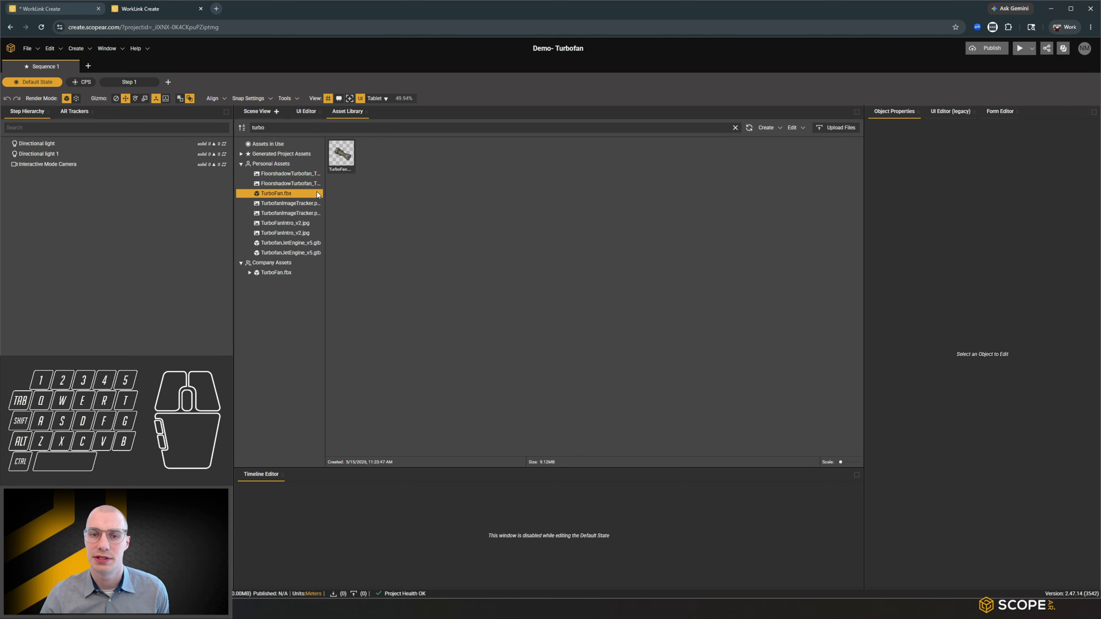
pyautogui.moveTo(284, 193); pyautogui.dragTo(61, 183)
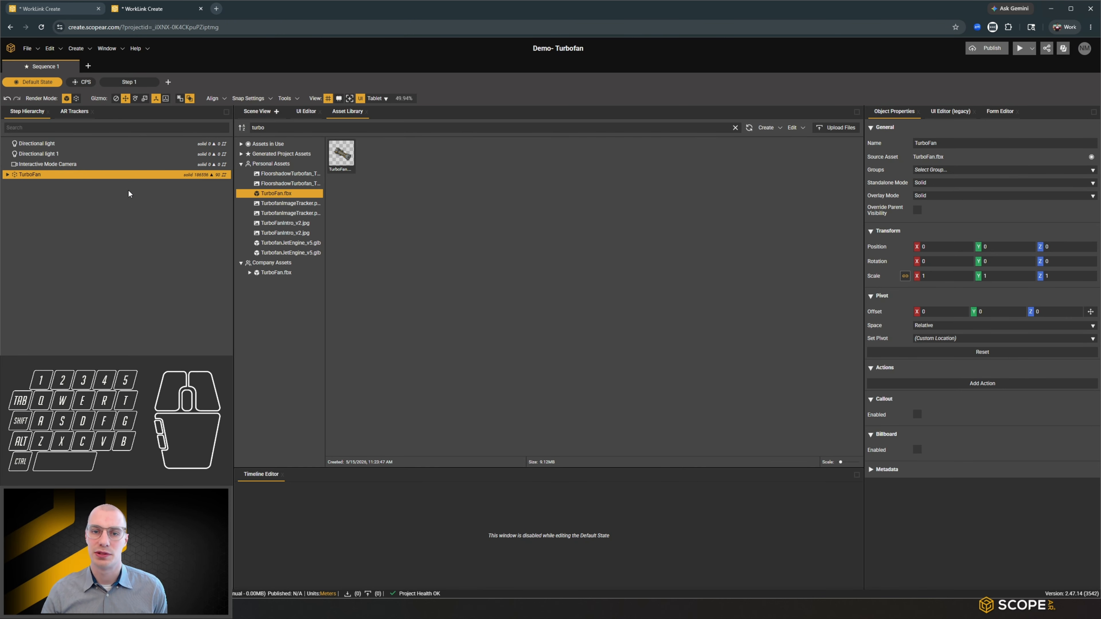
pyautogui.click(257, 111)
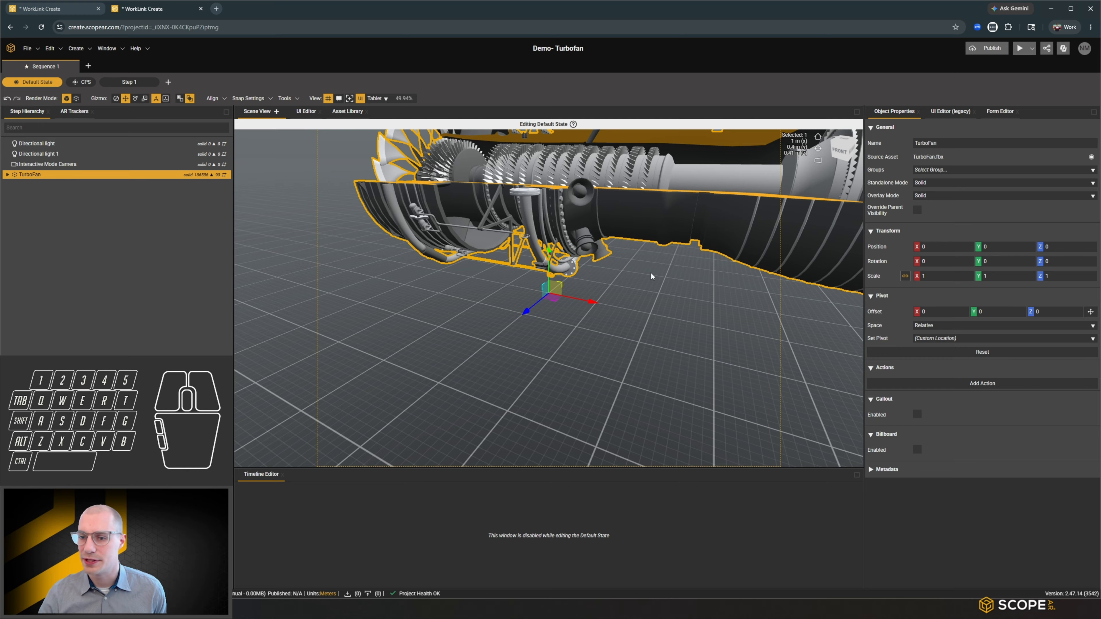
# Step: Expand TurboFan and RotatingParts in the step hierarchy and highlight RotatingParts, StationaryParts, Cone and CompressionBlades_1 in the model
pyautogui.click(8, 175)
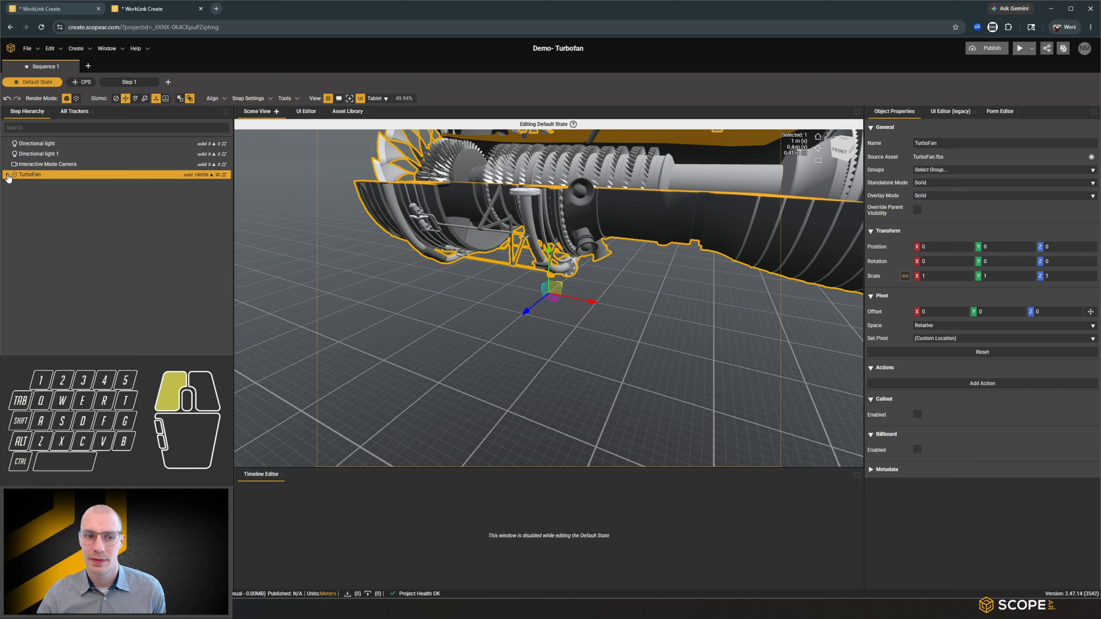
pyautogui.click(14, 185)
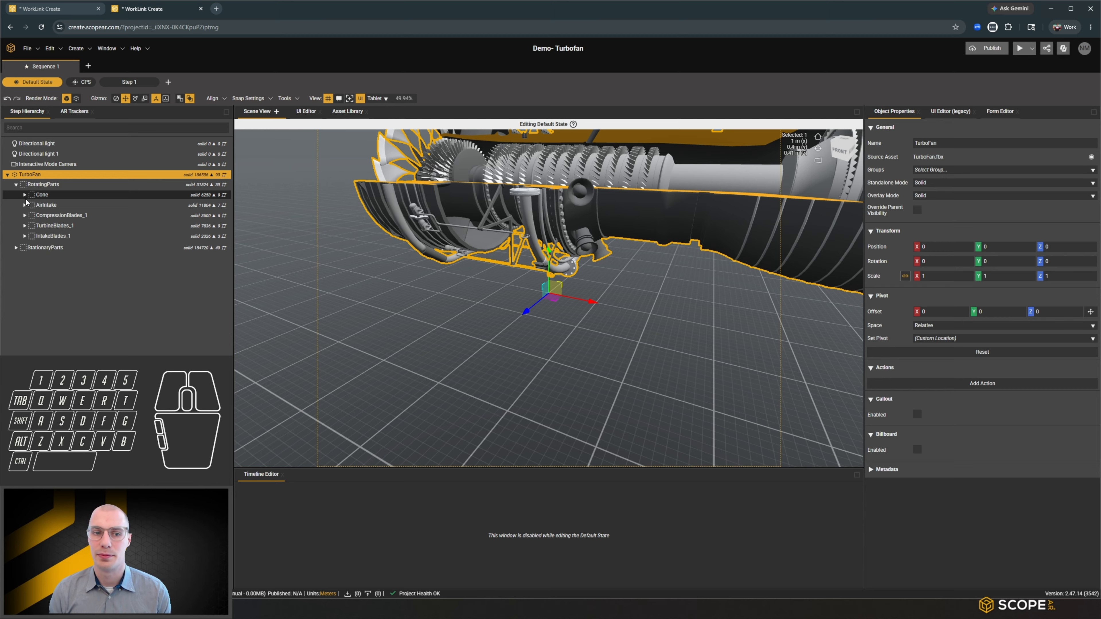
pyautogui.click(52, 184)
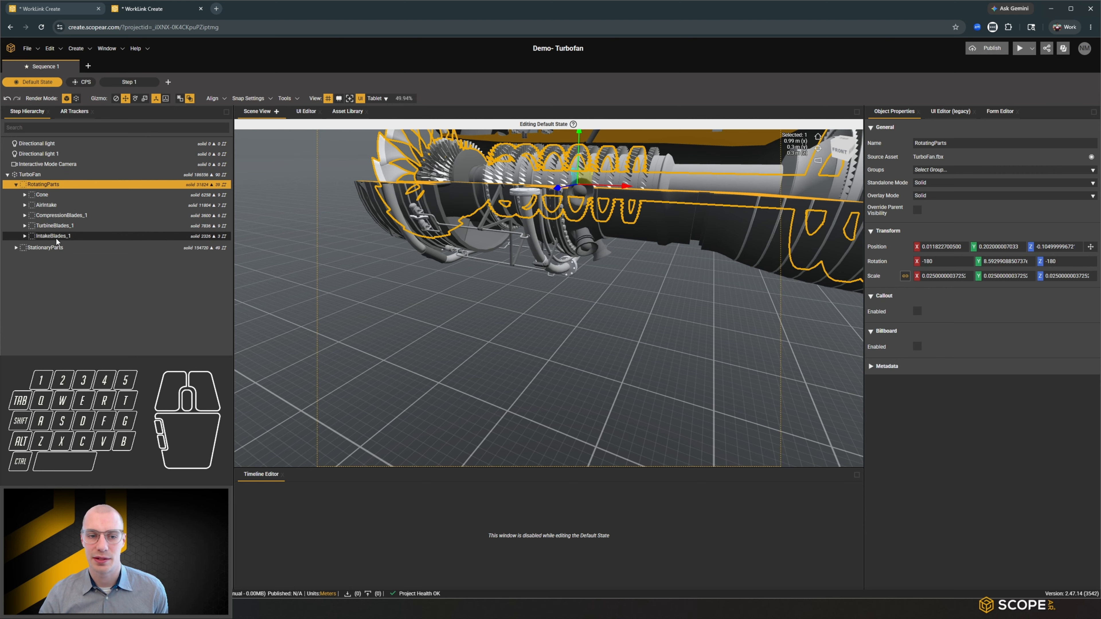
pyautogui.click(60, 247)
pyautogui.click(74, 204)
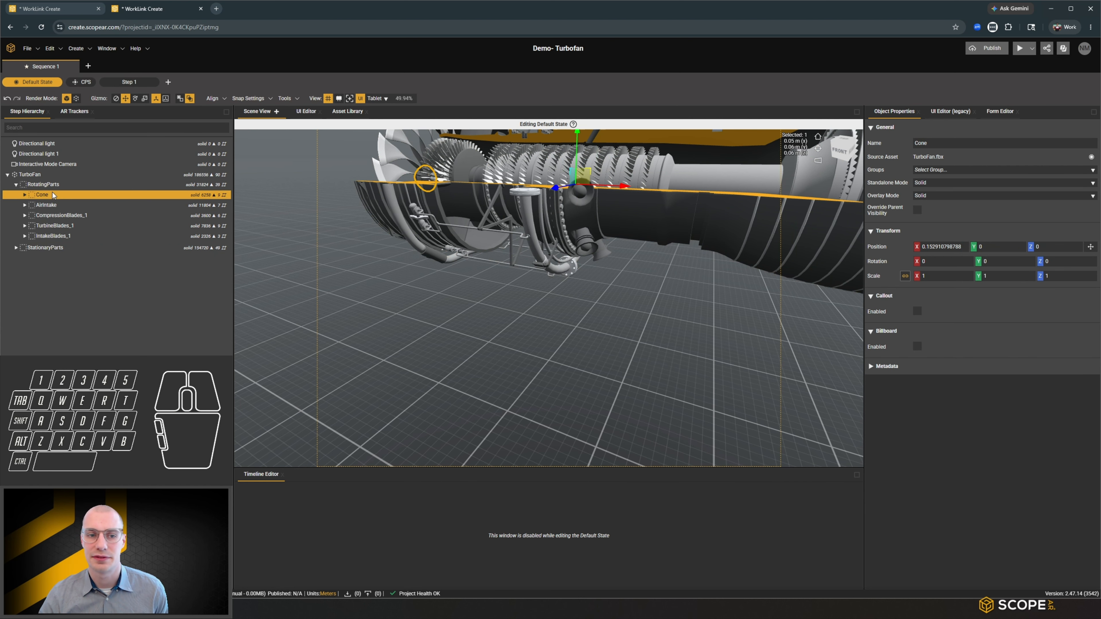
pyautogui.click(71, 217)
# Step: Examine the Fan and FanMount parts inside AirIntake, check the Cone, and collapse RotatingParts again
pyautogui.click(25, 205)
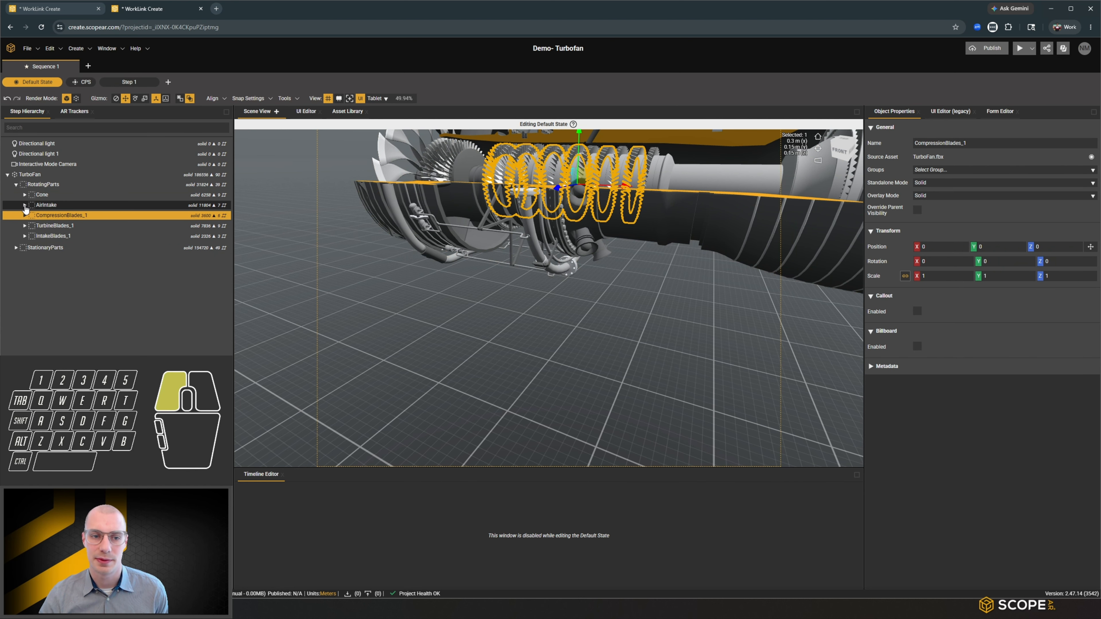
pyautogui.click(65, 217)
pyautogui.click(65, 225)
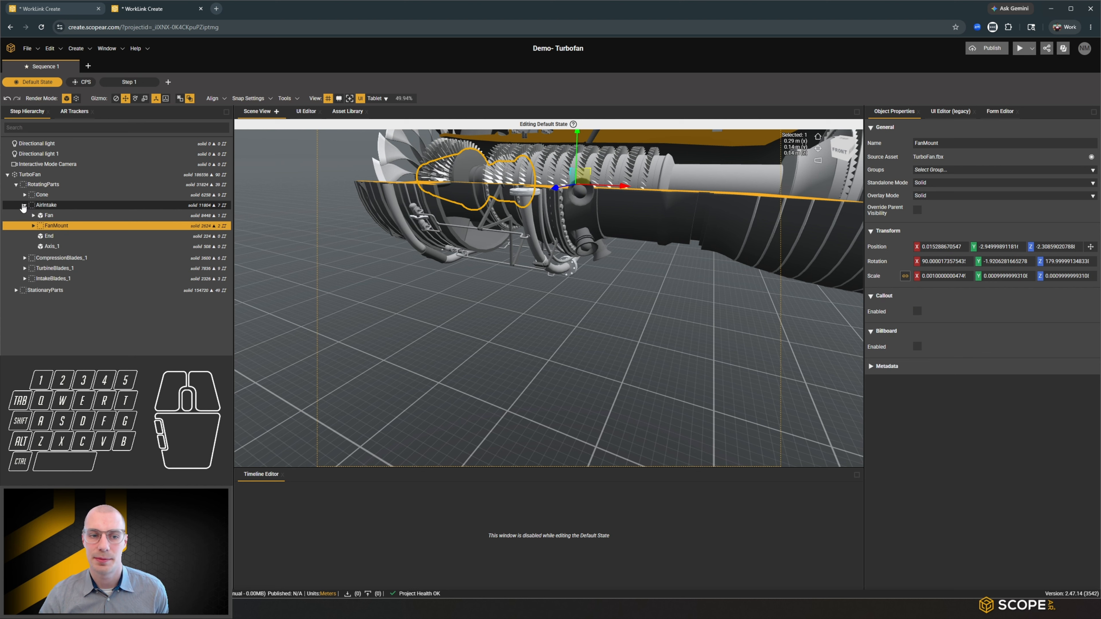
pyautogui.click(25, 205)
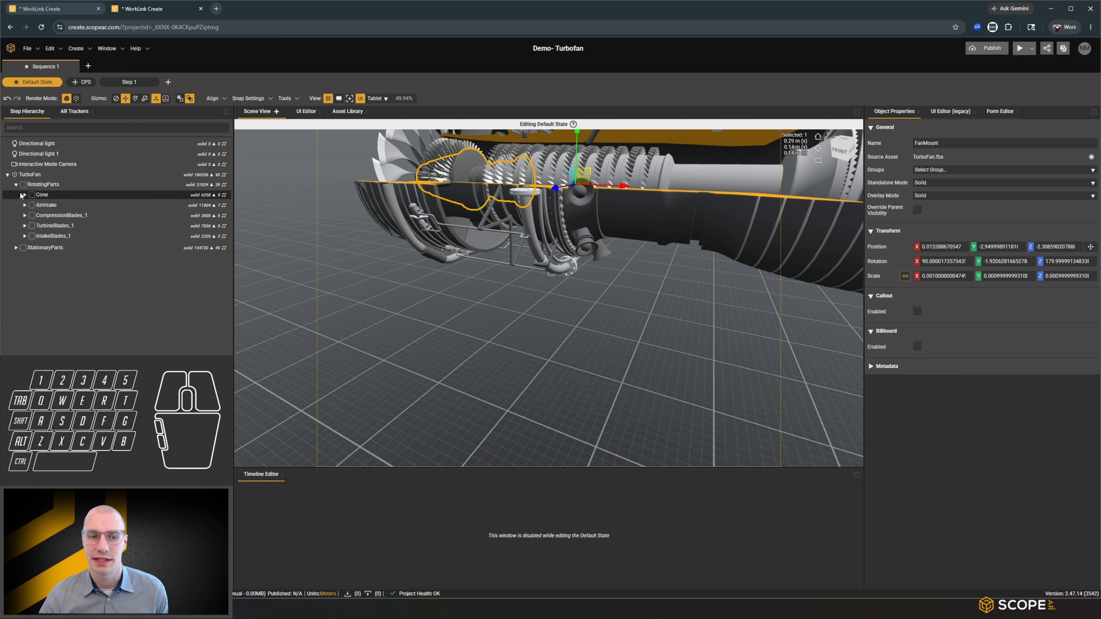
pyautogui.click(22, 195)
pyautogui.click(14, 185)
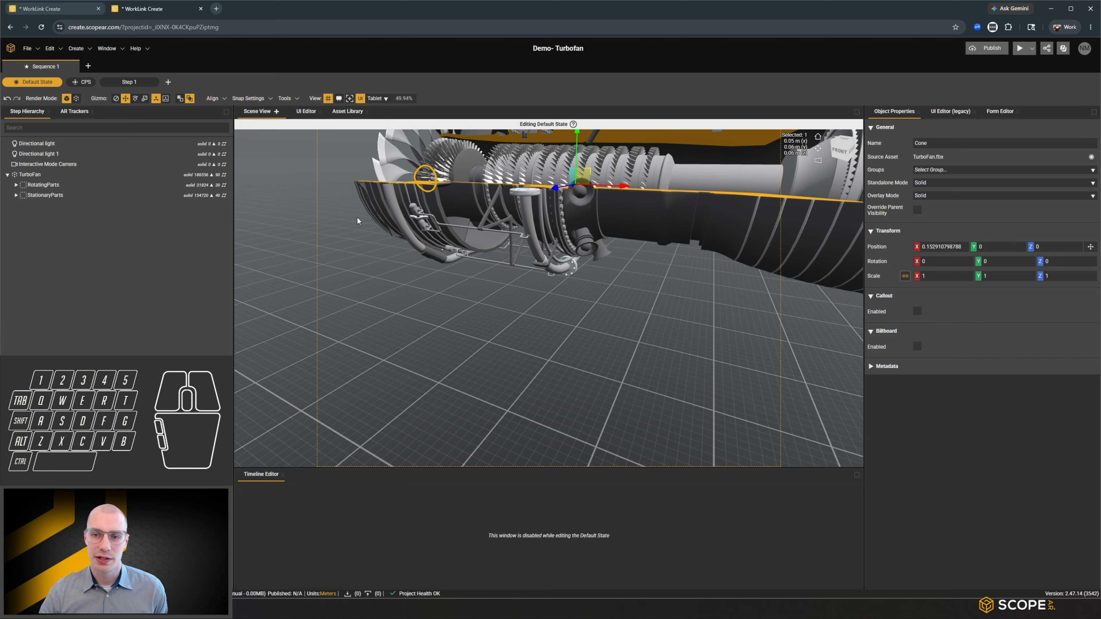
# Step: Compare RotatingParts with StationaryParts, locate the fixed axis in the hierarchy by picking it on the model, and leave nothing selected
pyautogui.click(99, 187)
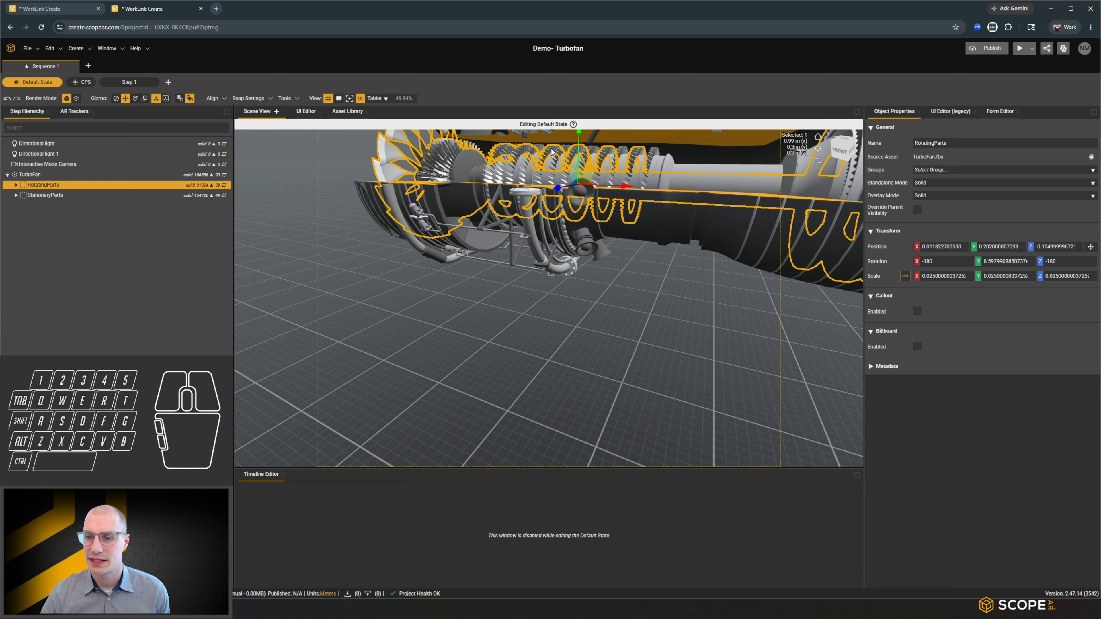
pyautogui.click(675, 166)
pyautogui.click(675, 166)
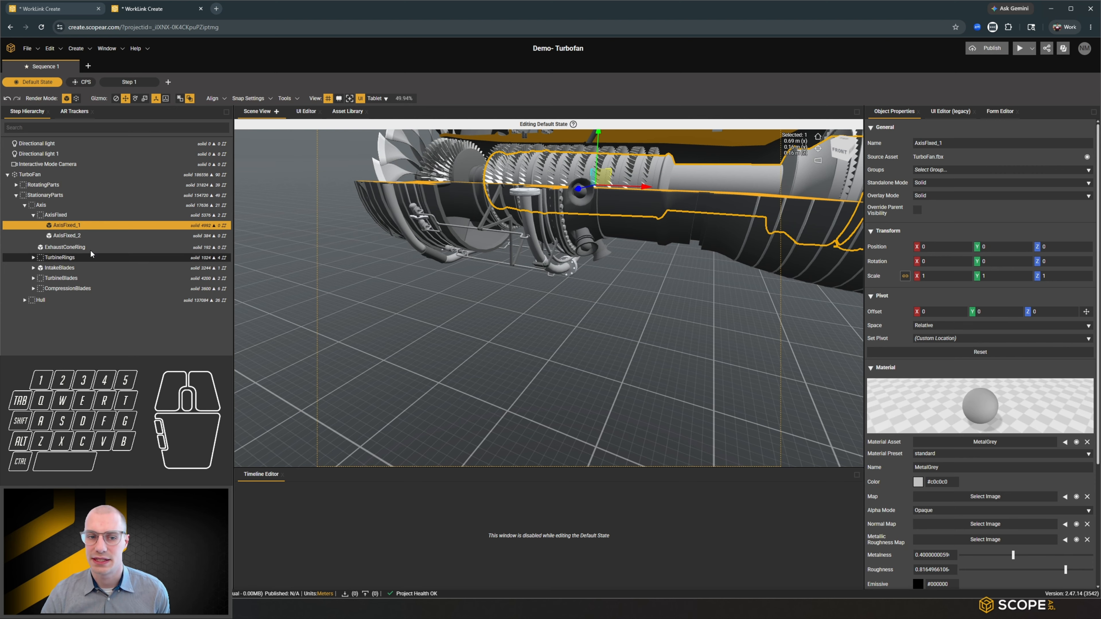
pyautogui.click(62, 196)
pyautogui.click(16, 195)
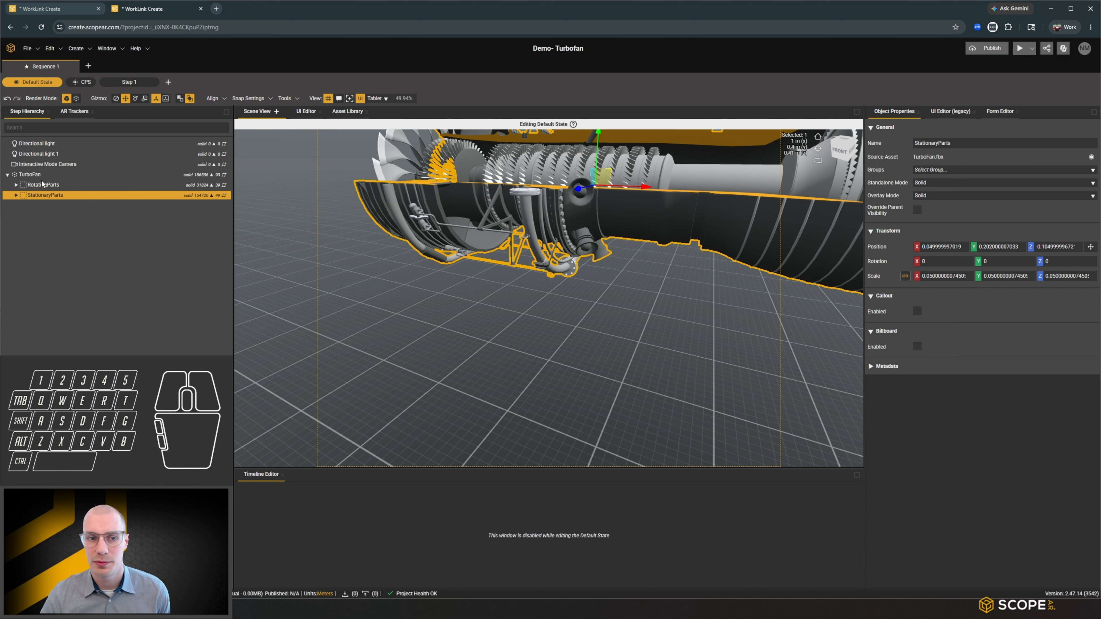
pyautogui.click(52, 175)
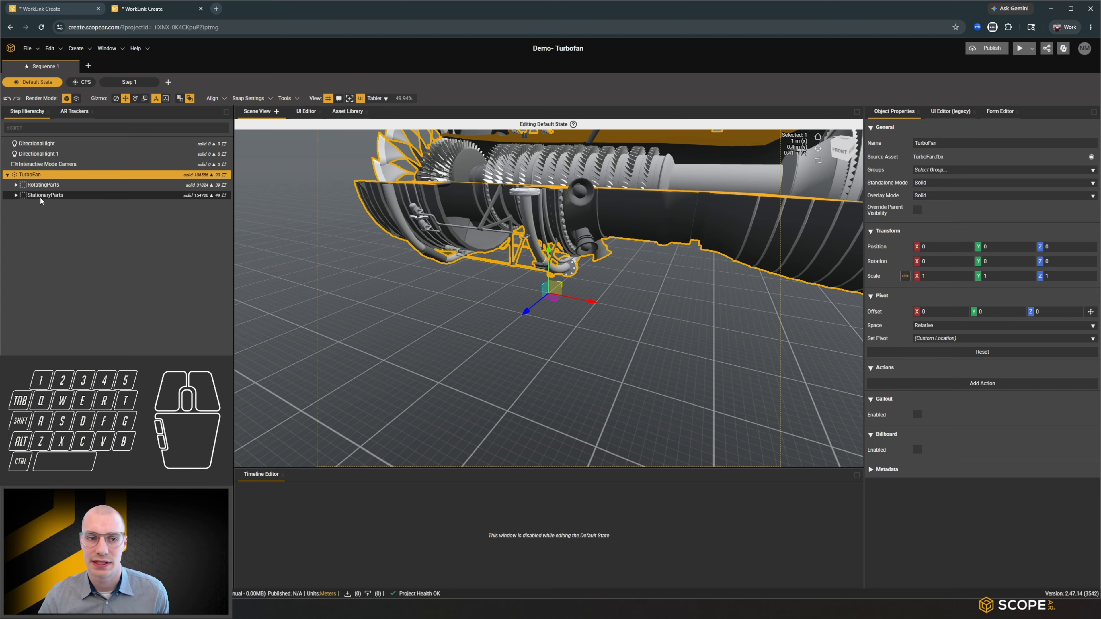
pyautogui.click(24, 175)
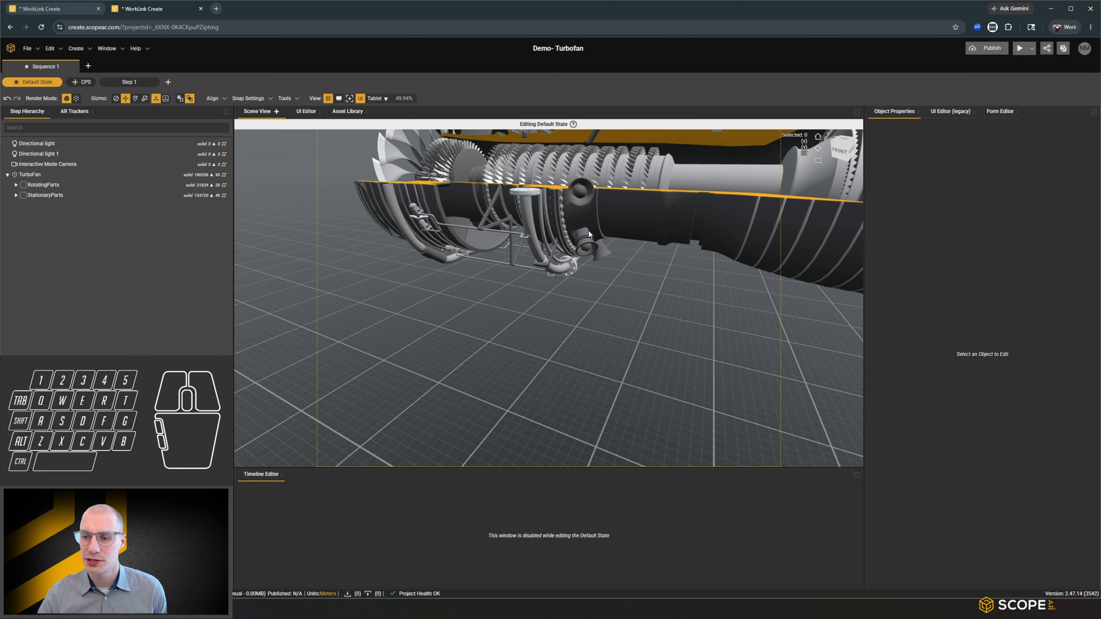
# Step: Zoom the Scene View in and out, ending with the whole turbofan engine in view
pyautogui.scroll(-2, 599, 251)
pyautogui.scroll(2, 609, 254)
pyautogui.scroll(-2, 612, 255)
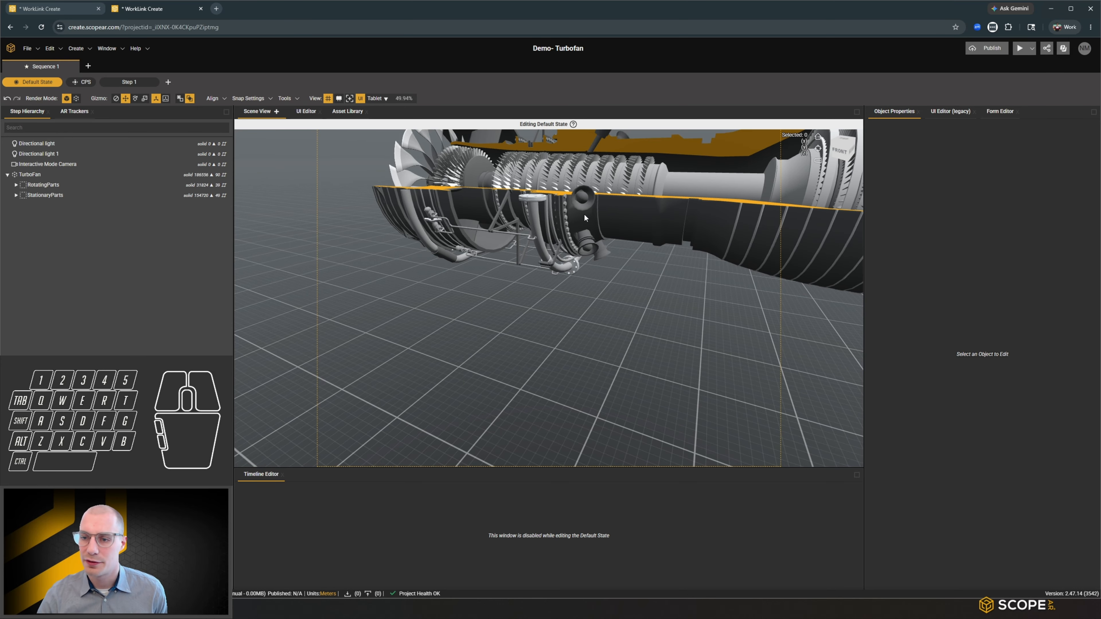
pyautogui.scroll(2, 603, 245)
pyautogui.scroll(-2, 594, 248)
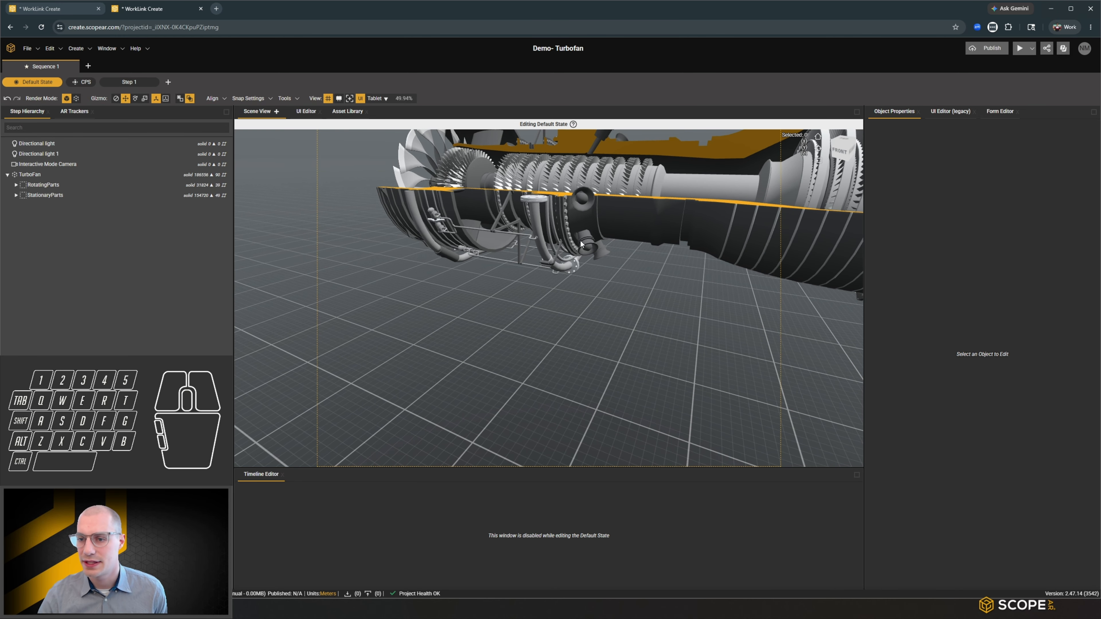
pyautogui.scroll(2, 588, 250)
pyautogui.scroll(-2, 581, 252)
pyautogui.scroll(1, 580, 252)
pyautogui.scroll(-1, 580, 250)
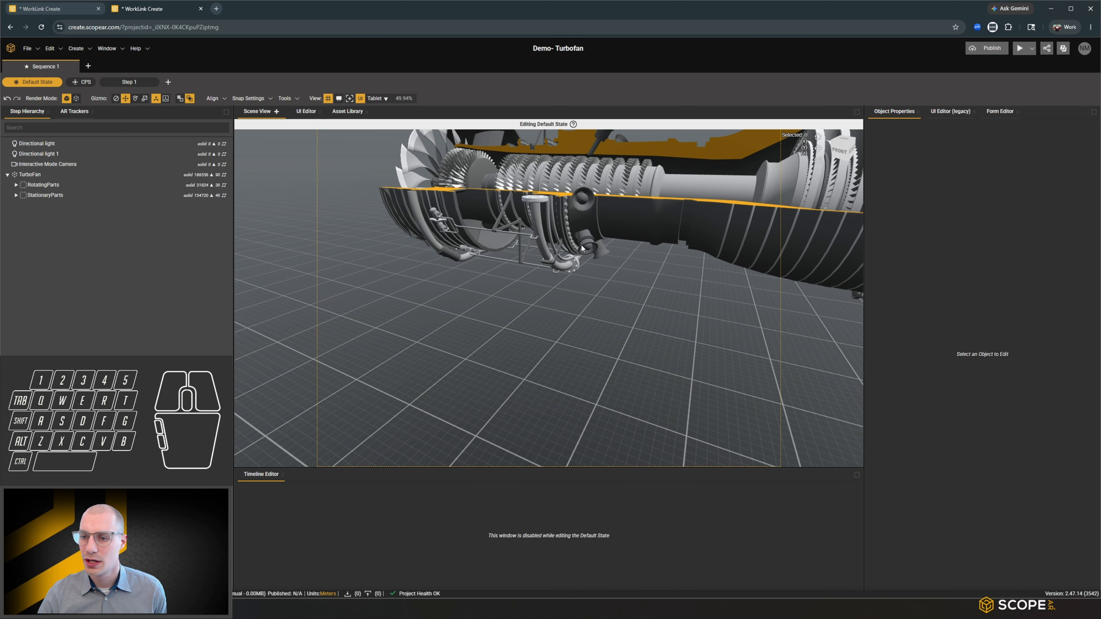
pyautogui.scroll(-1, 582, 242)
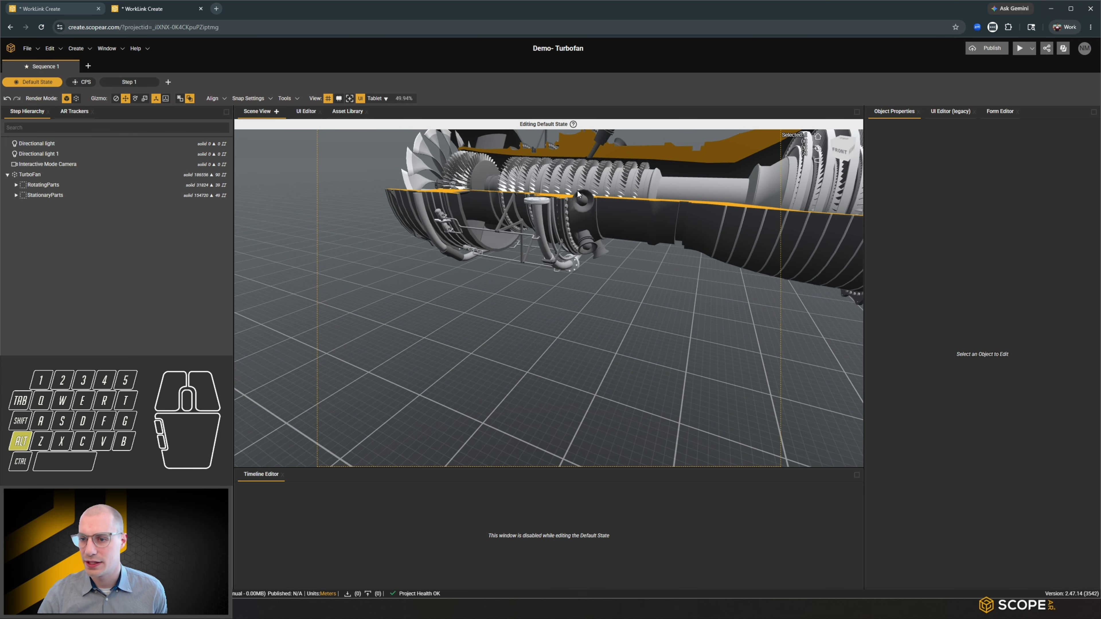
pyautogui.keyDown('alt'); pyautogui.moveTo(575, 191); pyautogui.dragTo(588, 247, button='right'); pyautogui.keyUp('alt')
pyautogui.scroll(3, 579, 262)
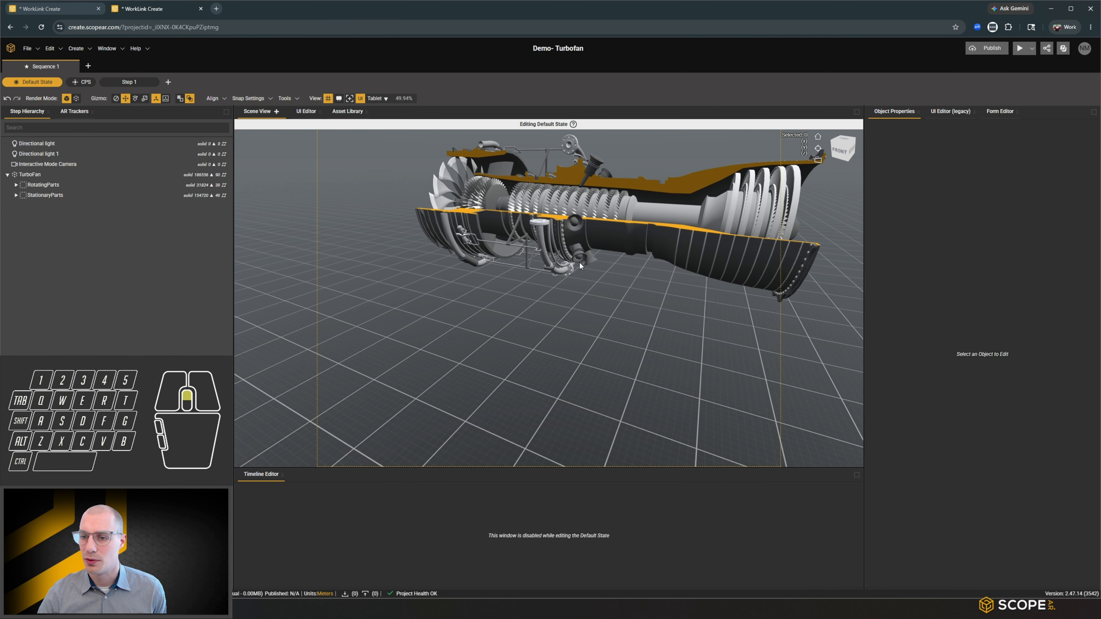
pyautogui.scroll(-3, 579, 263)
pyautogui.scroll(2, 579, 262)
pyautogui.scroll(-2, 580, 260)
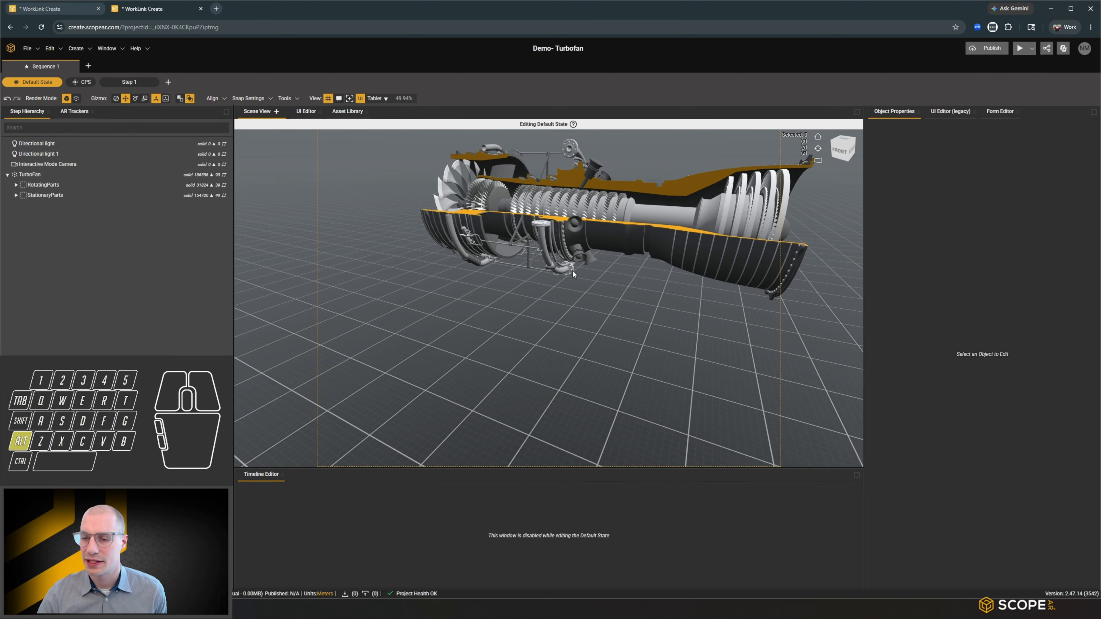
# Step: Orbit to a raised front view of the turbofan and pan until the engine sits near the middle of the scene
pyautogui.moveTo(574, 271)
pyautogui.keyDown('alt'); pyautogui.mouseDown()
pyautogui.moveTo(516, 258)
pyautogui.moveTo(655, 279)
pyautogui.moveTo(570, 292)
pyautogui.moveTo(707, 283)
pyautogui.moveTo(613, 296)
pyautogui.moveTo(647, 281)
pyautogui.moveTo(657, 319)
pyautogui.moveTo(680, 318)
pyautogui.moveTo(436, 271)
pyautogui.moveTo(749, 307)
pyautogui.moveTo(713, 333)
pyautogui.moveTo(651, 302)
pyautogui.moveTo(537, 303)
pyautogui.moveTo(659, 320)
pyautogui.moveTo(533, 254)
pyautogui.moveTo(561, 316)
pyautogui.moveTo(664, 298)
pyautogui.moveTo(558, 317)
pyautogui.moveTo(533, 255)
pyautogui.moveTo(517, 262)
pyautogui.moveTo(578, 274)
pyautogui.mouseUp(); pyautogui.keyUp('alt')
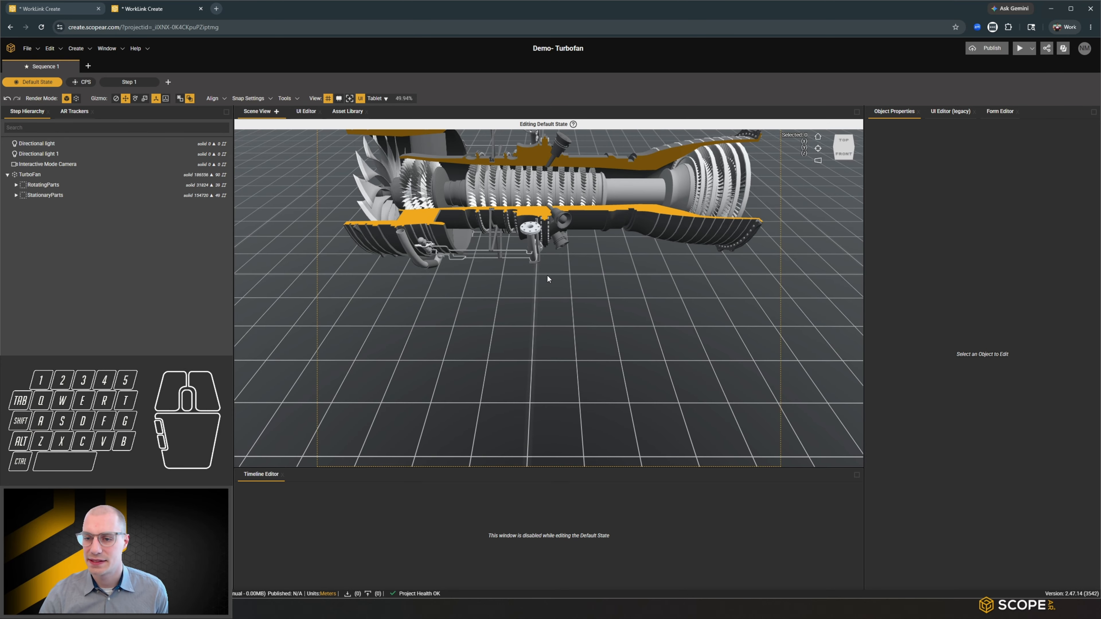
pyautogui.keyDown('alt'); pyautogui.moveTo(521, 270); pyautogui.dragTo(667, 308); pyautogui.keyUp('alt')
pyautogui.moveTo(667, 307); pyautogui.dragTo(747, 326, button='middle')
pyautogui.moveTo(455, 324); pyautogui.dragTo(323, 330, button='middle')
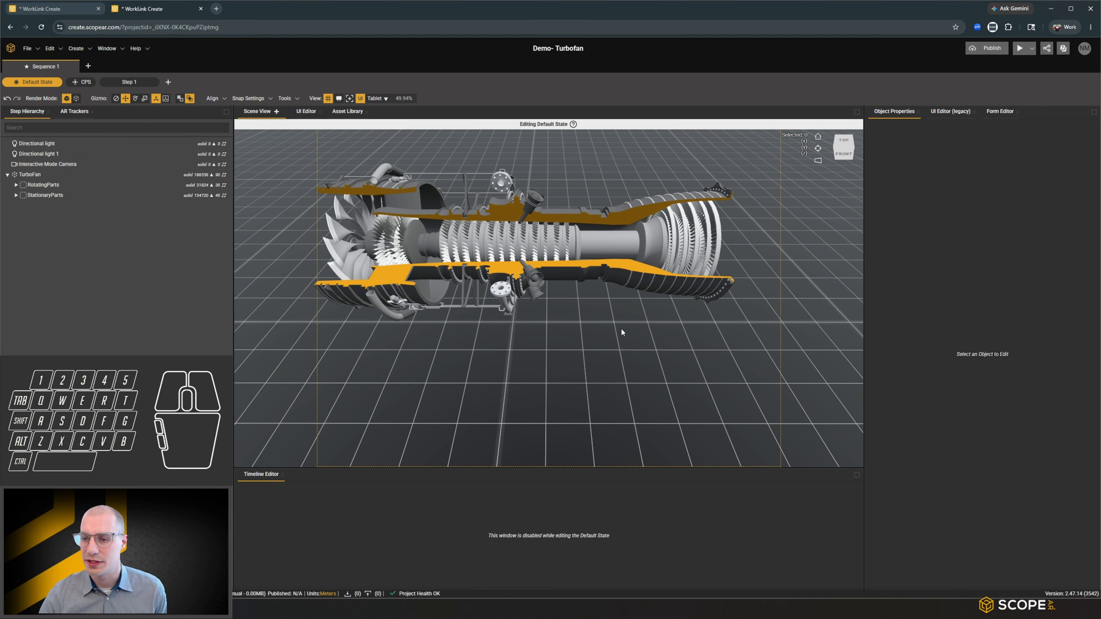
pyautogui.moveTo(611, 331); pyautogui.dragTo(462, 333, button='middle')
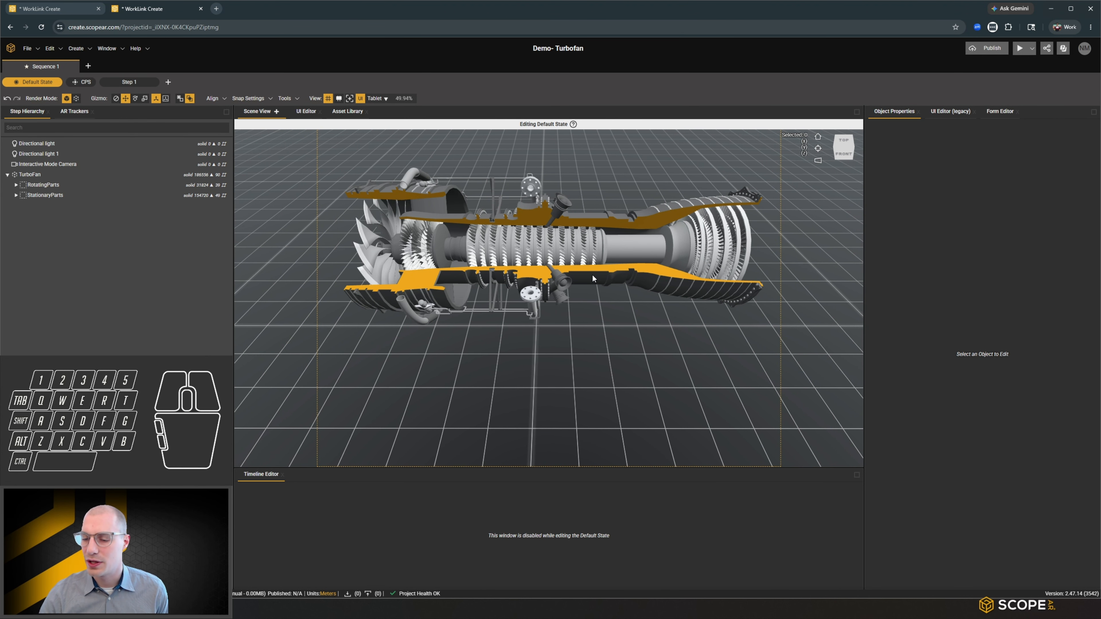
# Step: Fly the scene camera forward, backward, sideways, up and down around the turbofan
pyautogui.moveTo(567, 298); pyautogui.dragTo(623, 296, button='right')
pyautogui.press('w')
pyautogui.press('a')
pyautogui.press('s')
pyautogui.press('a')
pyautogui.press('w')
pyautogui.press('d')
pyautogui.press('s')
pyautogui.press('a')
pyautogui.press('w')
pyautogui.press('s')
pyautogui.press('a')
pyautogui.press('w')
pyautogui.press('a')
pyautogui.press('s')
pyautogui.press('d')
pyautogui.press('w')
pyautogui.press('q')
pyautogui.press('e')
pyautogui.press('q')
pyautogui.press('e')
pyautogui.press('q')
pyautogui.press('e')
pyautogui.press('q')
pyautogui.press('a')
pyautogui.press('w')
pyautogui.press('d')
pyautogui.press('s')
pyautogui.press('a')
pyautogui.press('w')
pyautogui.press('d')
pyautogui.press('s')
pyautogui.press('a')
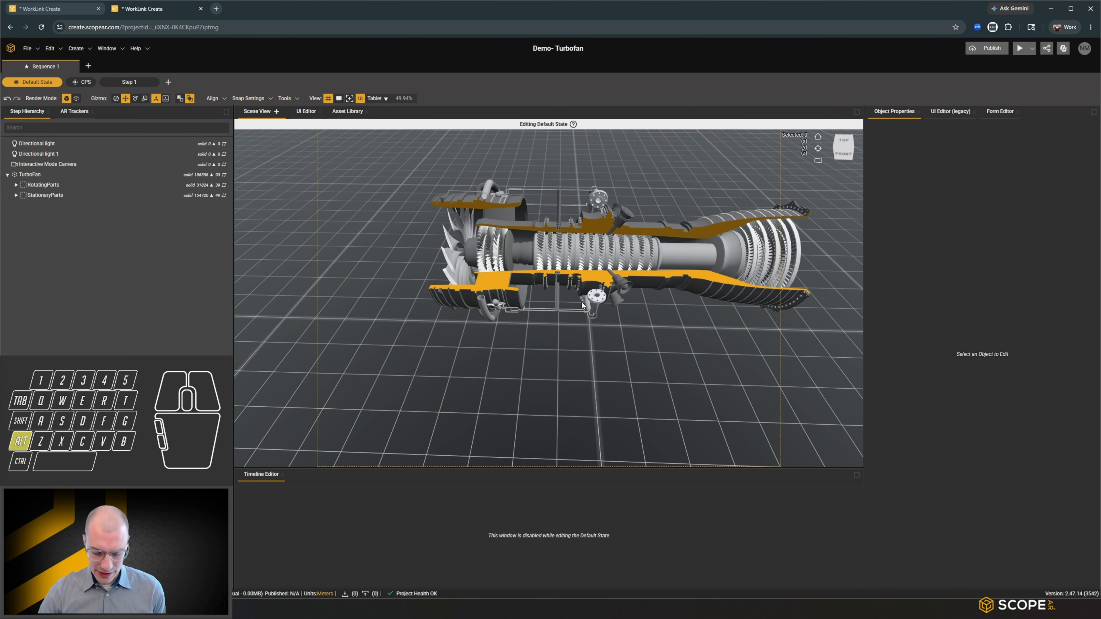
# Step: Orbit around the turbofan to inspect its intake fan and cutaway side, ending on a raised front view
pyautogui.keyDown('alt'); pyautogui.moveTo(581, 302); pyautogui.dragTo(522, 332); pyautogui.keyUp('alt')
pyautogui.keyDown('alt'); pyautogui.moveTo(547, 301); pyautogui.dragTo(418, 293); pyautogui.keyUp('alt')
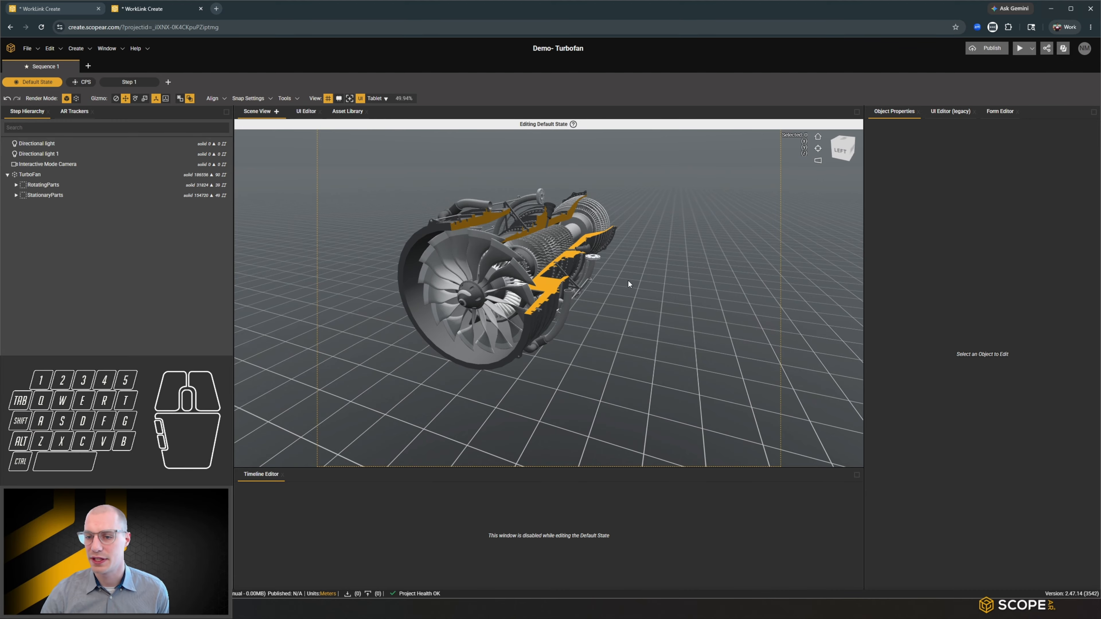
pyautogui.keyDown('alt'); pyautogui.moveTo(628, 281); pyautogui.dragTo(465, 329); pyautogui.keyUp('alt')
pyautogui.keyDown('alt'); pyautogui.moveTo(607, 325); pyautogui.dragTo(543, 337); pyautogui.keyUp('alt')
pyautogui.keyDown('alt'); pyautogui.moveTo(663, 345); pyautogui.dragTo(585, 268); pyautogui.keyUp('alt')
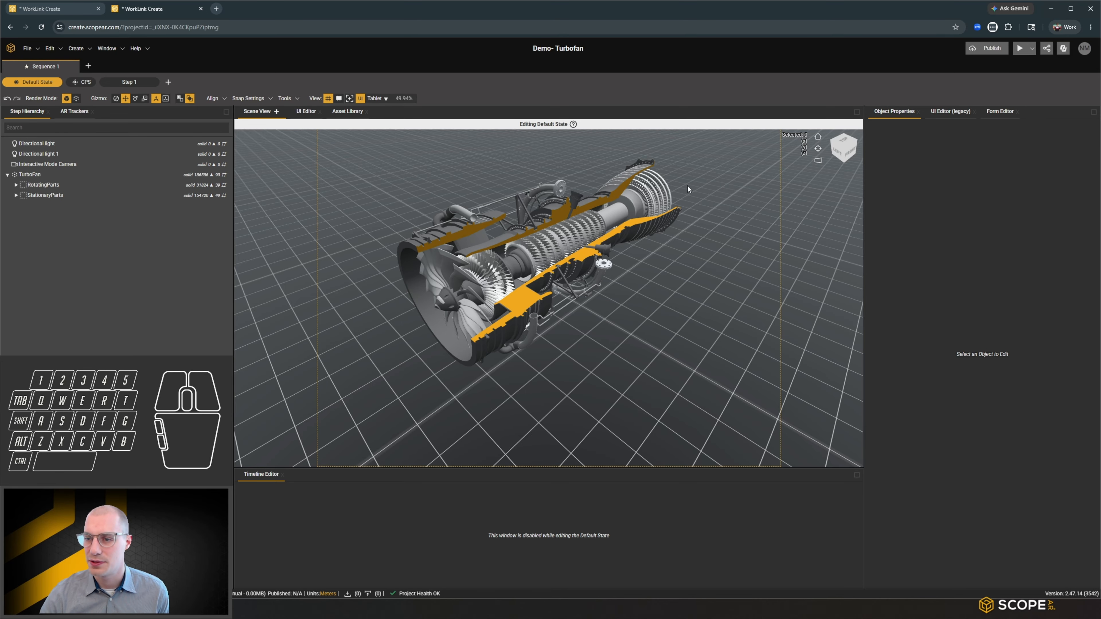
pyautogui.keyDown('alt'); pyautogui.moveTo(721, 270); pyautogui.dragTo(662, 342); pyautogui.keyUp('alt')
pyautogui.keyDown('alt'); pyautogui.moveTo(508, 333); pyautogui.dragTo(629, 356); pyautogui.keyUp('alt')
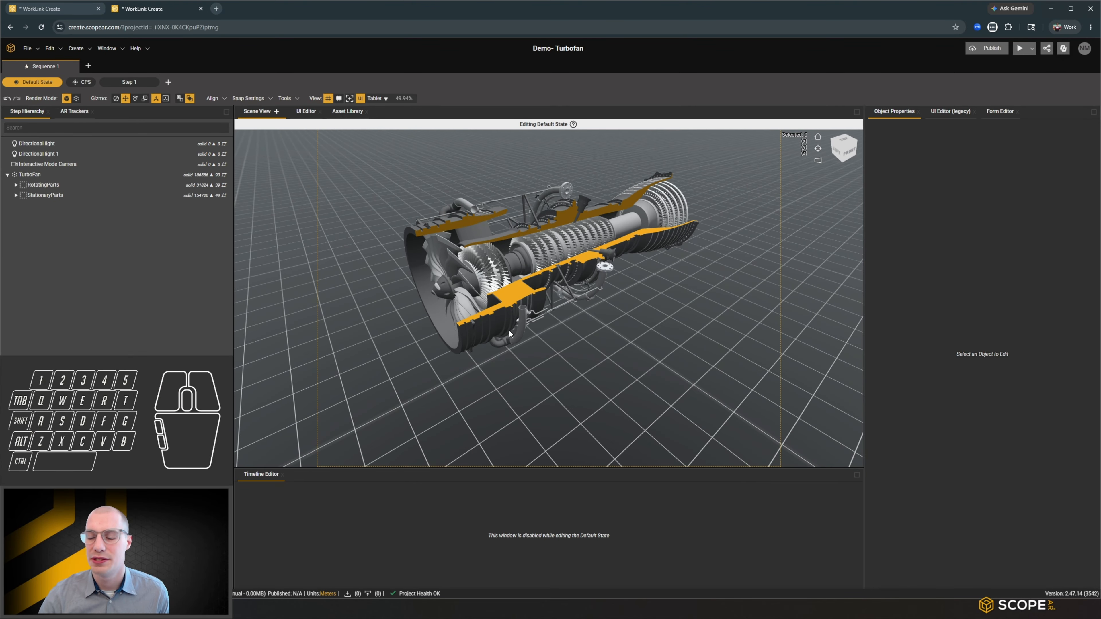
pyautogui.keyDown('alt'); pyautogui.moveTo(508, 330); pyautogui.dragTo(631, 336); pyautogui.keyUp('alt')
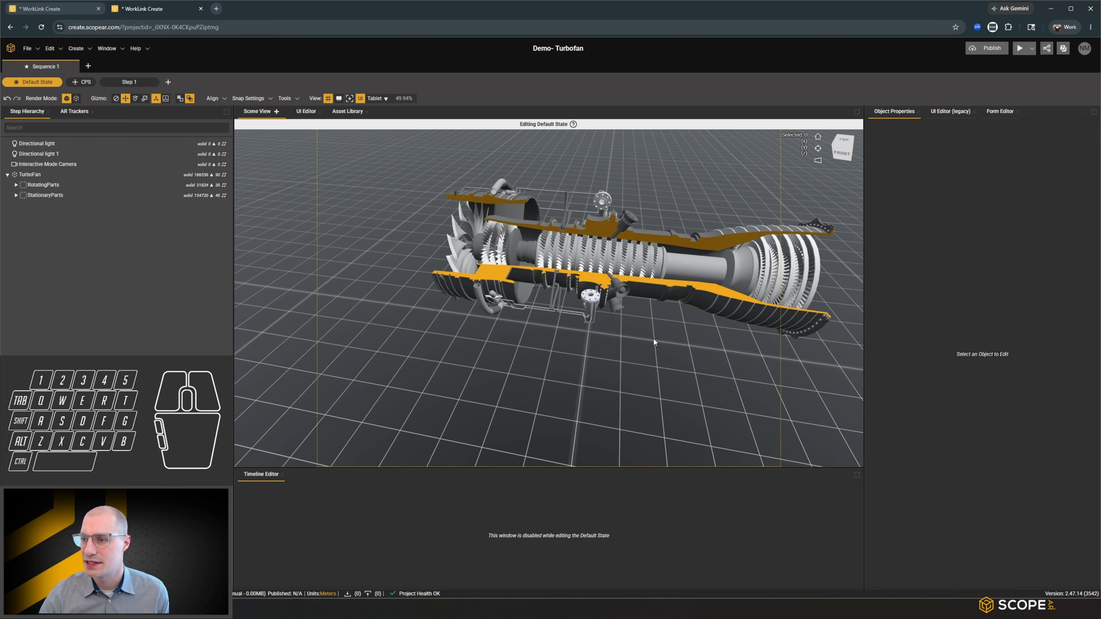
# Step: Select the intake Fan, focus the view on it, and move along the engine to examine the rear turbine blades
pyautogui.click(460, 246)
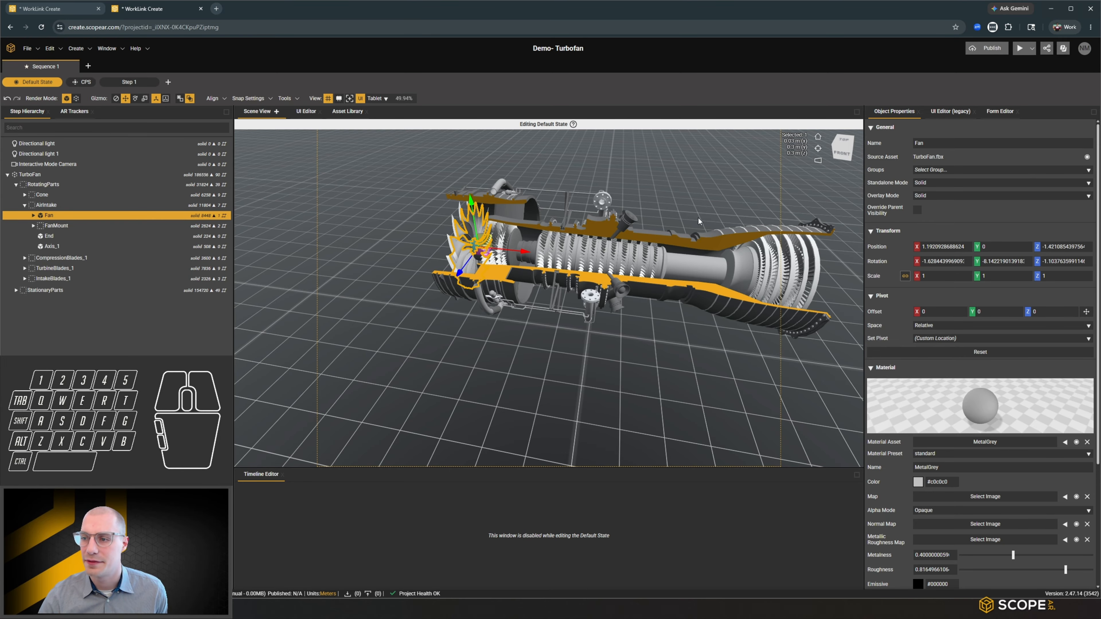
pyautogui.click(818, 151)
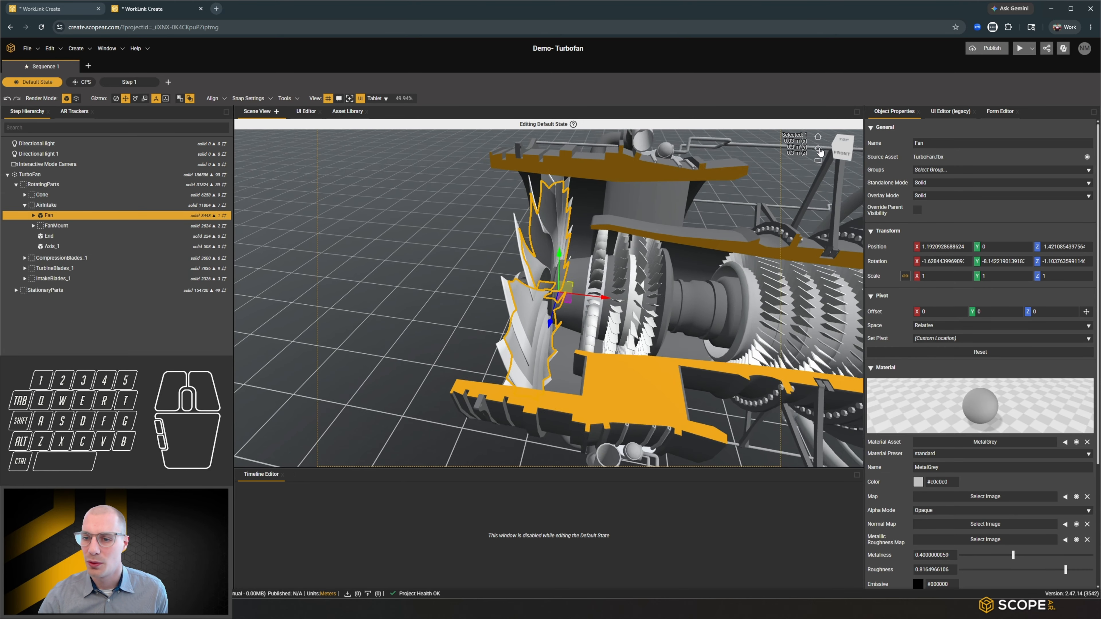
pyautogui.keyDown('alt'); pyautogui.moveTo(548, 373); pyautogui.dragTo(793, 323); pyautogui.keyUp('alt')
pyautogui.keyDown('alt'); pyautogui.moveTo(793, 323); pyautogui.dragTo(612, 351, button='middle'); pyautogui.keyUp('alt')
pyautogui.keyDown('alt'); pyautogui.moveTo(612, 352); pyautogui.dragTo(531, 384); pyautogui.keyUp('alt')
pyautogui.keyDown('alt'); pyautogui.scroll(3, 531, 382); pyautogui.keyUp('alt')
pyautogui.keyDown('alt'); pyautogui.moveTo(535, 373); pyautogui.dragTo(447, 347, button='middle'); pyautogui.keyUp('alt')
pyautogui.keyDown('alt'); pyautogui.moveTo(447, 346); pyautogui.dragTo(577, 375); pyautogui.keyUp('alt')
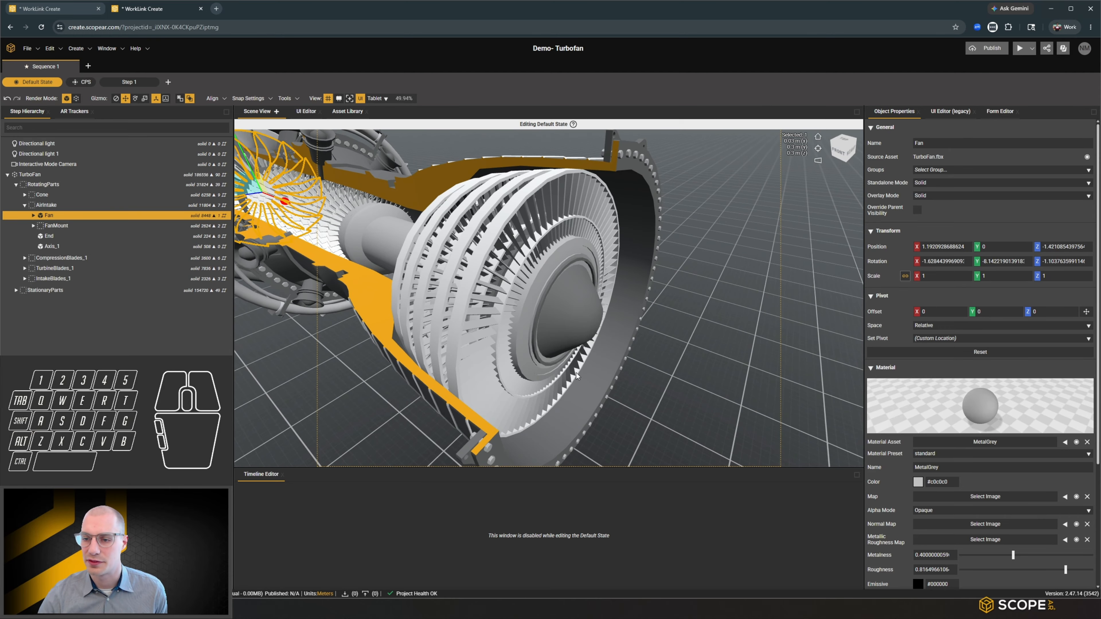
# Step: Select the End cone at the engine's exhaust, focus the view on it, and examine it from behind and from an angle above
pyautogui.click(569, 320)
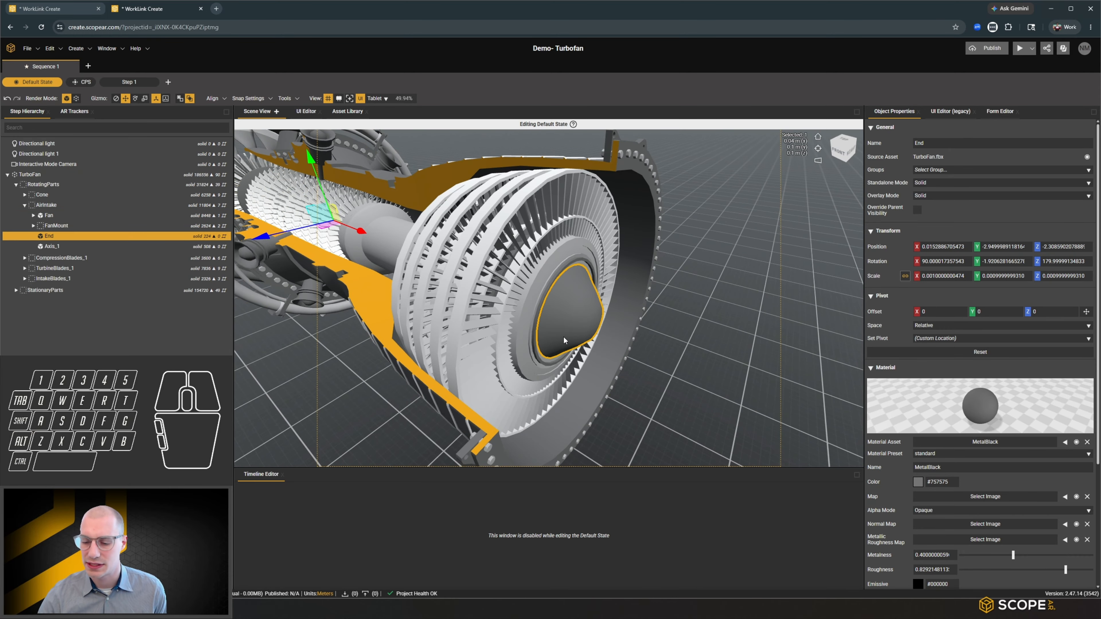
pyautogui.press('f')
pyautogui.keyDown('alt'); pyautogui.moveTo(624, 356); pyautogui.dragTo(481, 292); pyautogui.keyUp('alt')
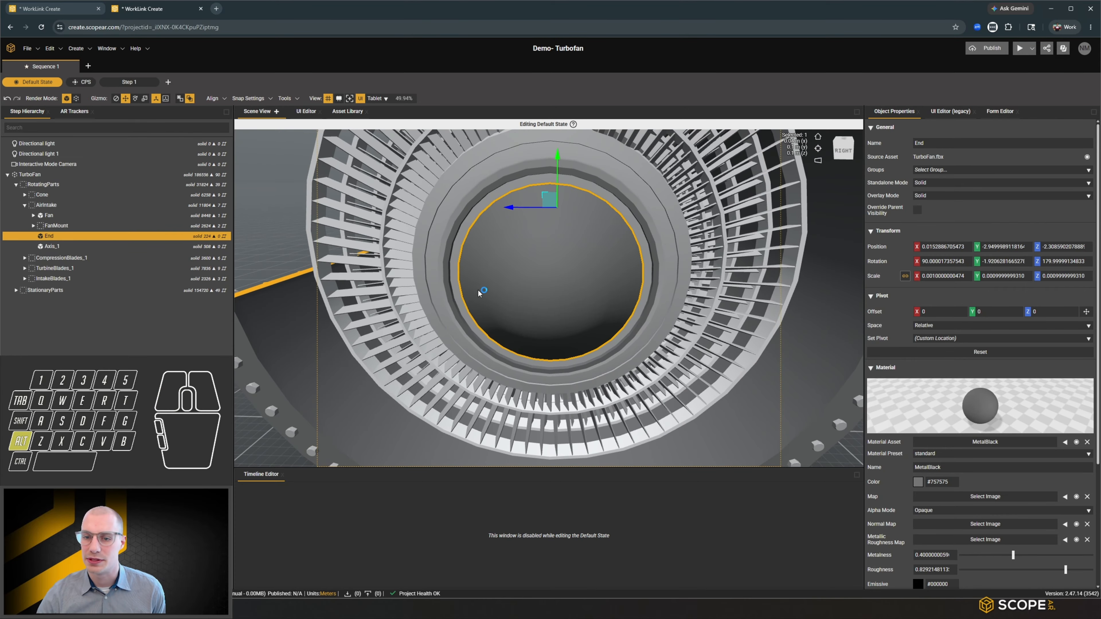
pyautogui.keyDown('alt'); pyautogui.moveTo(482, 292); pyautogui.dragTo(593, 403, button='right'); pyautogui.keyUp('alt')
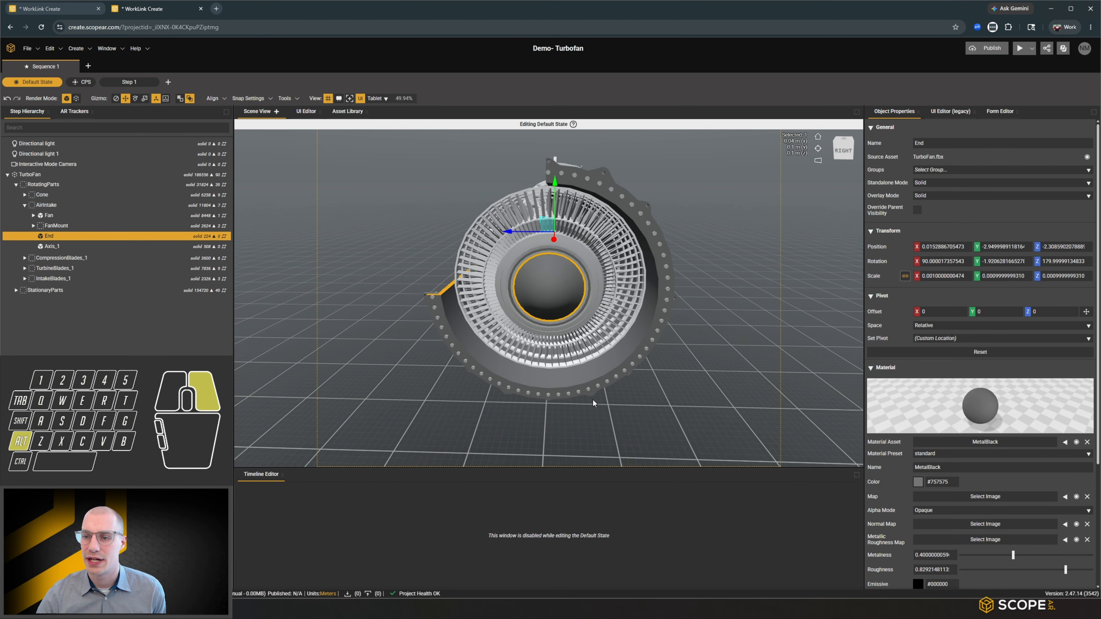
pyautogui.moveTo(484, 390)
pyautogui.keyDown('alt'); pyautogui.mouseDown()
pyautogui.moveTo(680, 388)
pyautogui.moveTo(560, 412)
pyautogui.moveTo(559, 427)
pyautogui.mouseUp(); pyautogui.keyUp('alt')
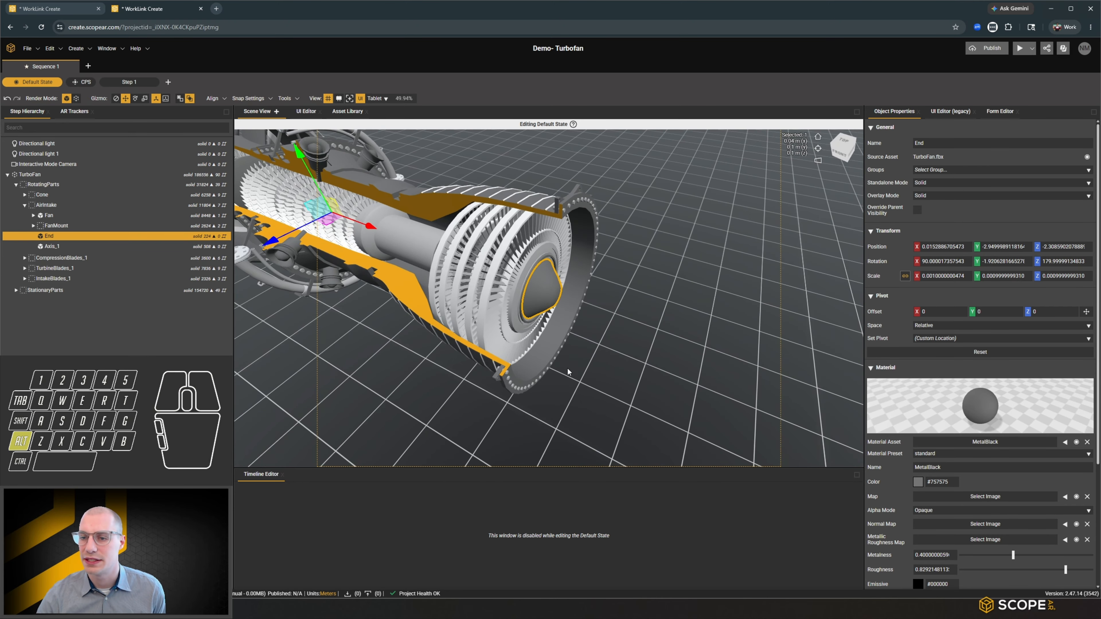
pyautogui.keyDown('alt'); pyautogui.moveTo(568, 371); pyautogui.dragTo(523, 410); pyautogui.keyUp('alt')
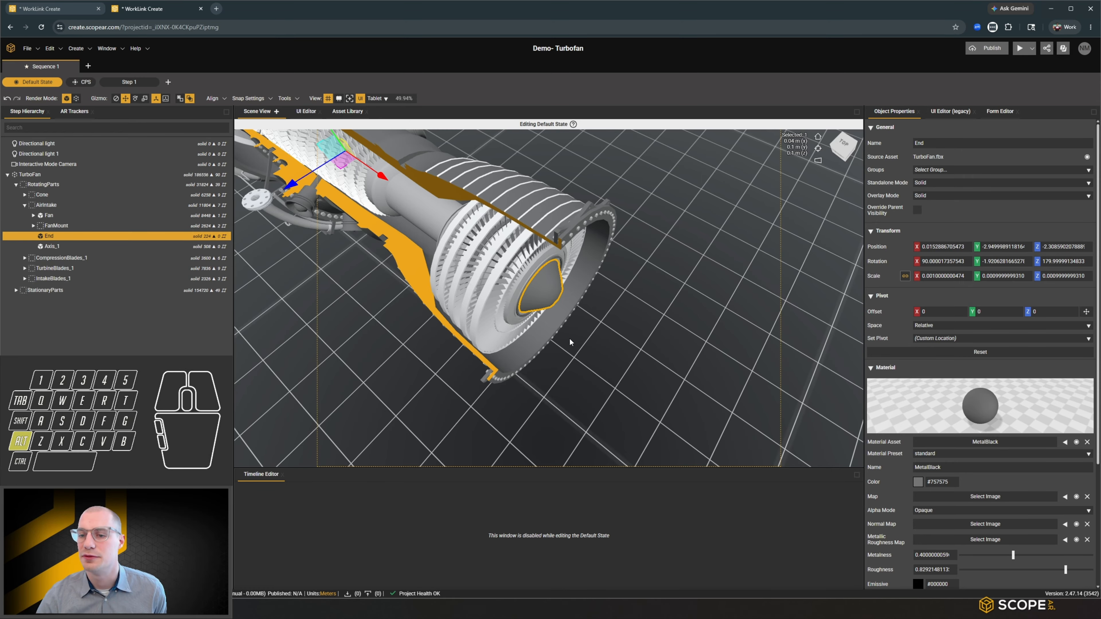
# Step: Orbit, pan and zoom around the whole turbofan, resetting the camera to its home view between moves
pyautogui.keyDown('alt'); pyautogui.moveTo(570, 342); pyautogui.dragTo(528, 288); pyautogui.keyUp('alt')
pyautogui.keyDown('alt'); pyautogui.moveTo(527, 287); pyautogui.dragTo(651, 346, button='middle'); pyautogui.keyUp('alt')
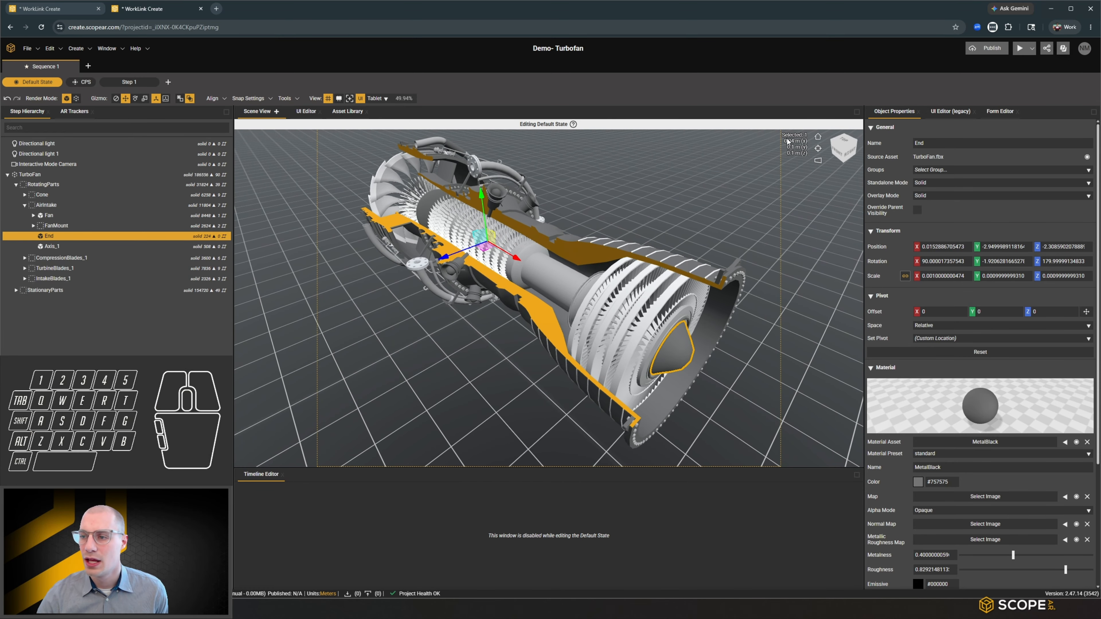
pyautogui.click(817, 137)
pyautogui.keyDown('alt'); pyautogui.moveTo(544, 261); pyautogui.dragTo(632, 259); pyautogui.keyUp('alt')
pyautogui.keyDown('alt'); pyautogui.moveTo(632, 259); pyautogui.dragTo(607, 270, button='right'); pyautogui.keyUp('alt')
pyautogui.keyDown('alt'); pyautogui.moveTo(607, 270); pyautogui.dragTo(607, 300, button='middle'); pyautogui.keyUp('alt')
pyautogui.keyDown('alt'); pyautogui.moveTo(606, 281); pyautogui.dragTo(683, 316, button='right'); pyautogui.keyUp('alt')
pyautogui.keyDown('alt'); pyautogui.moveTo(684, 319); pyautogui.dragTo(628, 321); pyautogui.keyUp('alt')
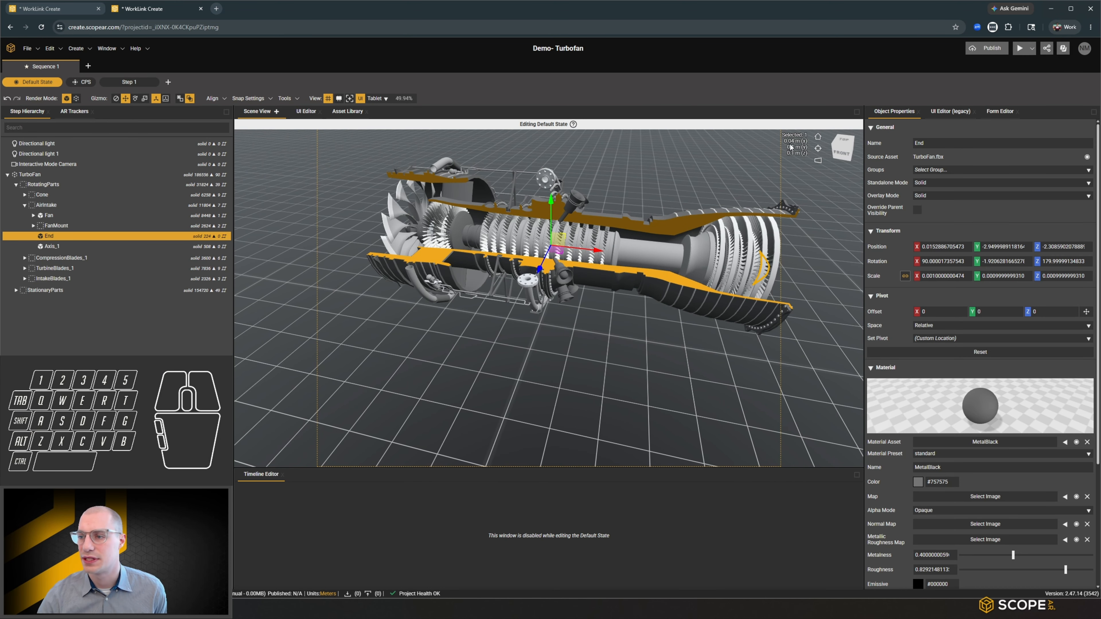
pyautogui.click(817, 138)
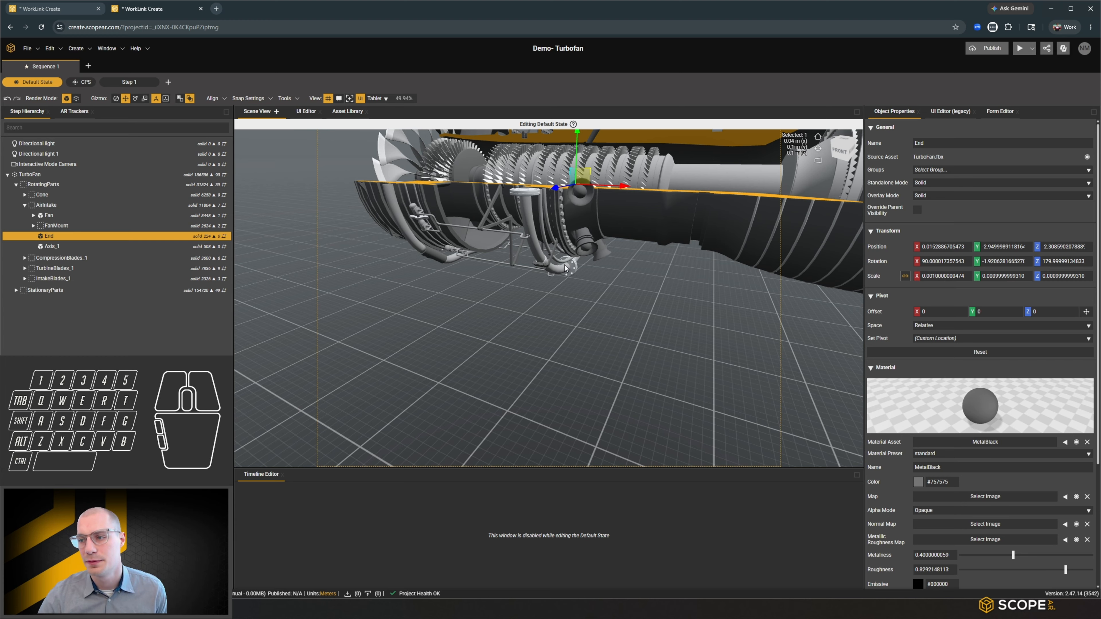
# Step: Snap the view to the engine's front, right and top sides, and orbit back to a raised front view
pyautogui.click(838, 156)
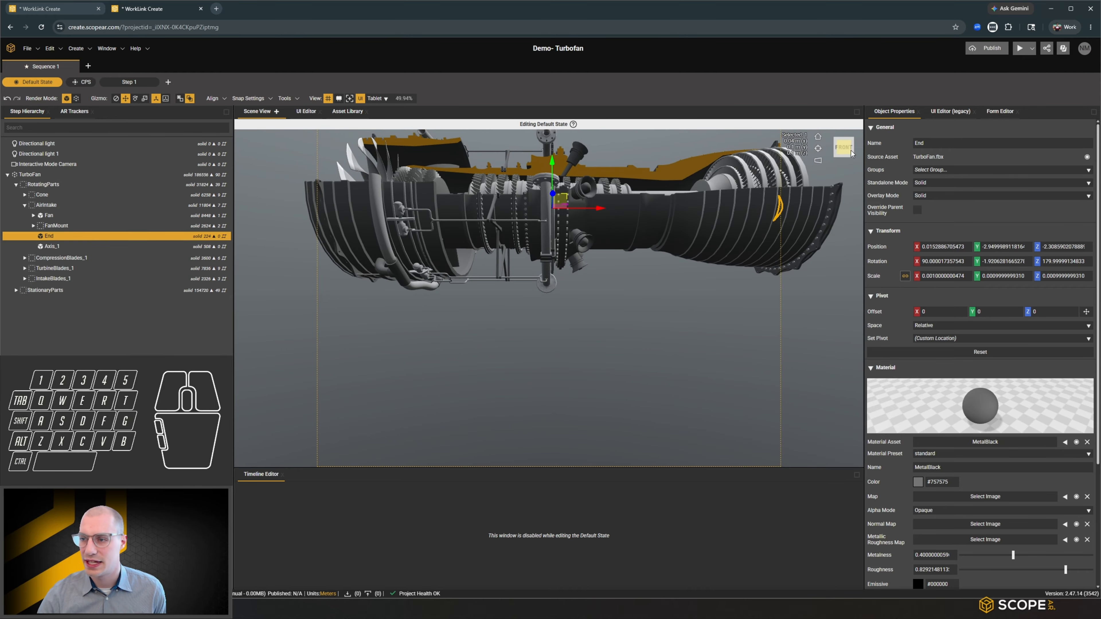
pyautogui.click(852, 151)
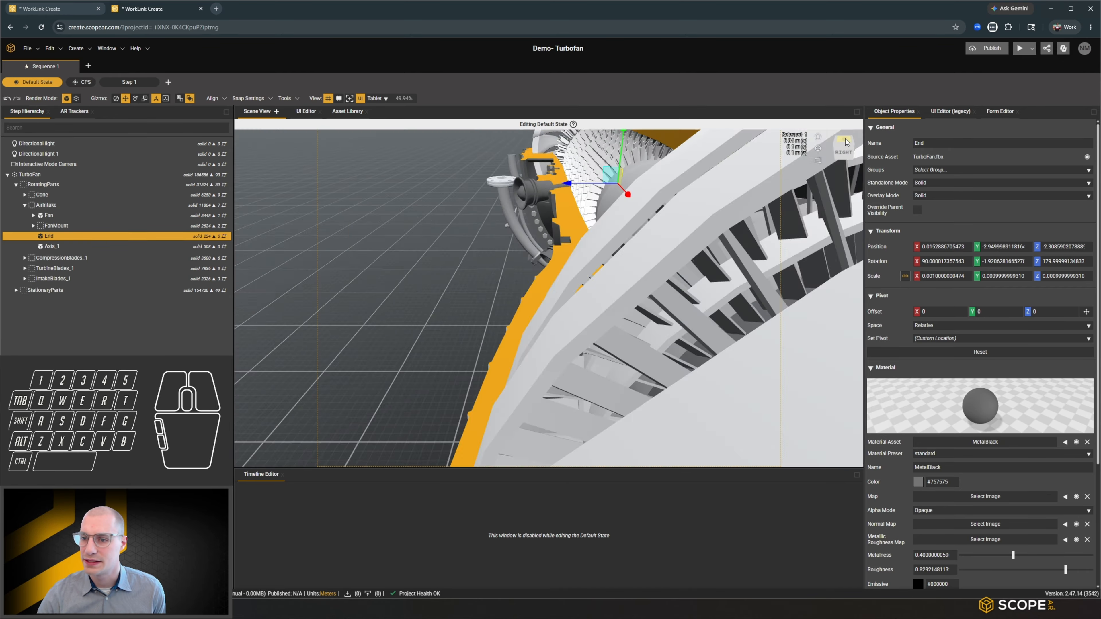
pyautogui.click(847, 142)
pyautogui.keyDown('alt'); pyautogui.moveTo(559, 251); pyautogui.dragTo(685, 232); pyautogui.keyUp('alt')
pyautogui.keyDown('alt'); pyautogui.moveTo(685, 232); pyautogui.dragTo(703, 349, button='right'); pyautogui.keyUp('alt')
pyautogui.keyDown('alt'); pyautogui.moveTo(704, 352); pyautogui.dragTo(758, 323); pyautogui.keyUp('alt')
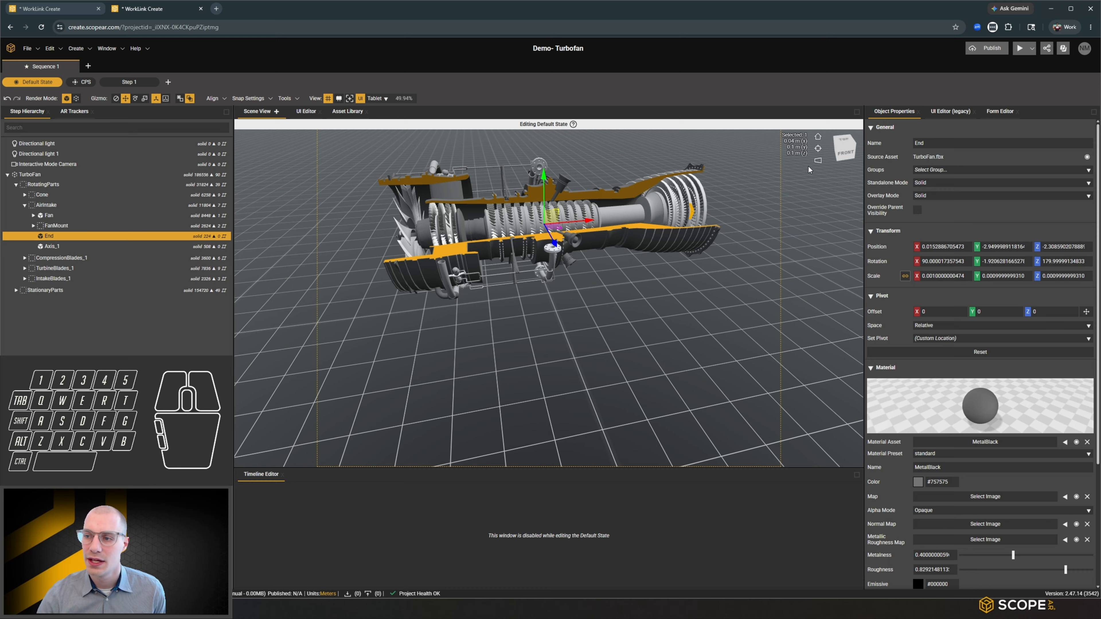
# Step: Switch the Scene View to orthographic projection and back to perspective, viewing the turbofan from a raised front angle
pyautogui.click(818, 163)
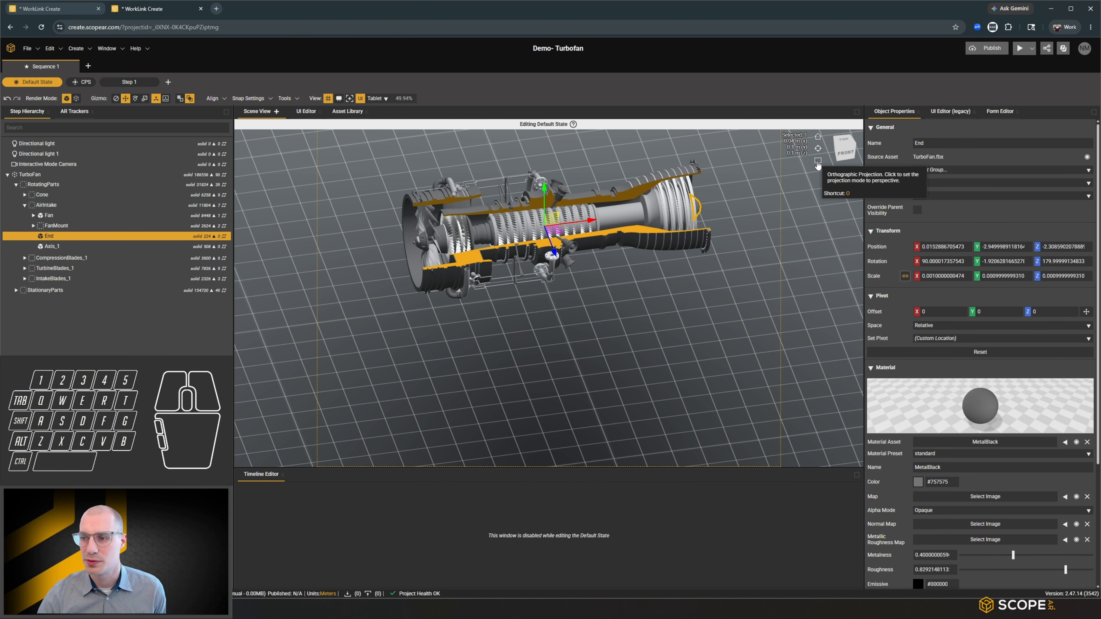
pyautogui.click(818, 165)
pyautogui.keyDown('alt'); pyautogui.moveTo(592, 283); pyautogui.dragTo(580, 308); pyautogui.keyUp('alt')
pyautogui.moveTo(581, 299); pyautogui.dragTo(614, 299, button='middle')
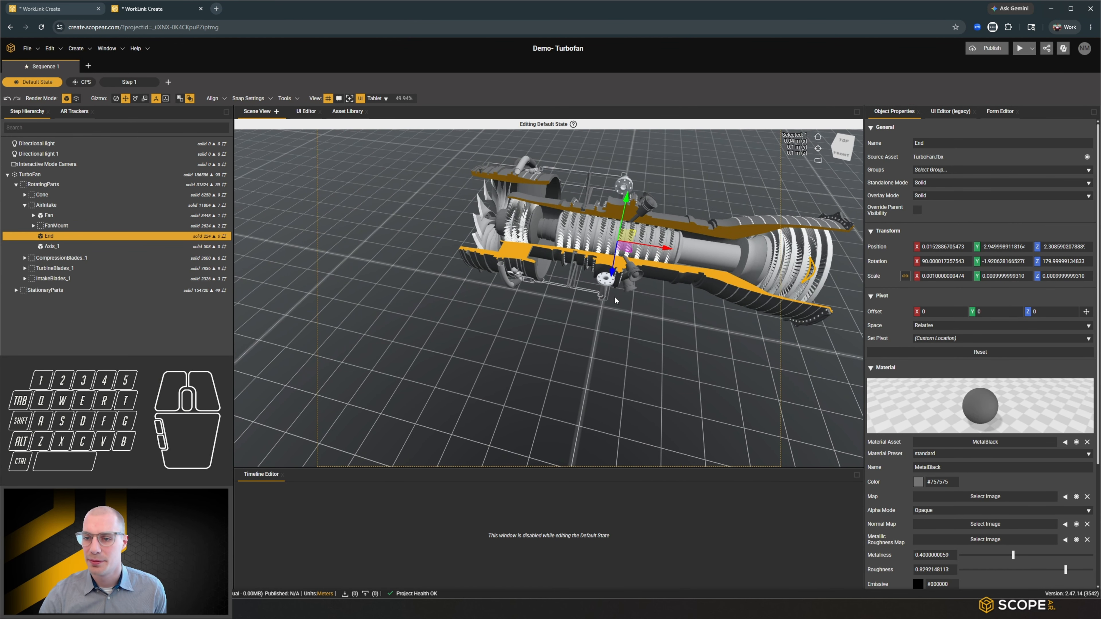
# Step: Zoom, fly and orbit around the turbofan, ending on a centred, slightly raised front view
pyautogui.keyDown('alt'); pyautogui.moveTo(614, 299); pyautogui.dragTo(564, 295, button='right'); pyautogui.keyUp('alt')
pyautogui.press('w')
pyautogui.press('s')
pyautogui.keyDown('alt'); pyautogui.moveTo(519, 299); pyautogui.dragTo(614, 248); pyautogui.keyUp('alt')
pyautogui.keyDown('alt'); pyautogui.moveTo(615, 248); pyautogui.dragTo(625, 318, button='middle'); pyautogui.keyUp('alt')
pyautogui.keyDown('alt'); pyautogui.moveTo(625, 318); pyautogui.dragTo(577, 338); pyautogui.keyUp('alt')
pyautogui.keyDown('alt'); pyautogui.moveTo(577, 339); pyautogui.dragTo(516, 356); pyautogui.keyUp('alt')
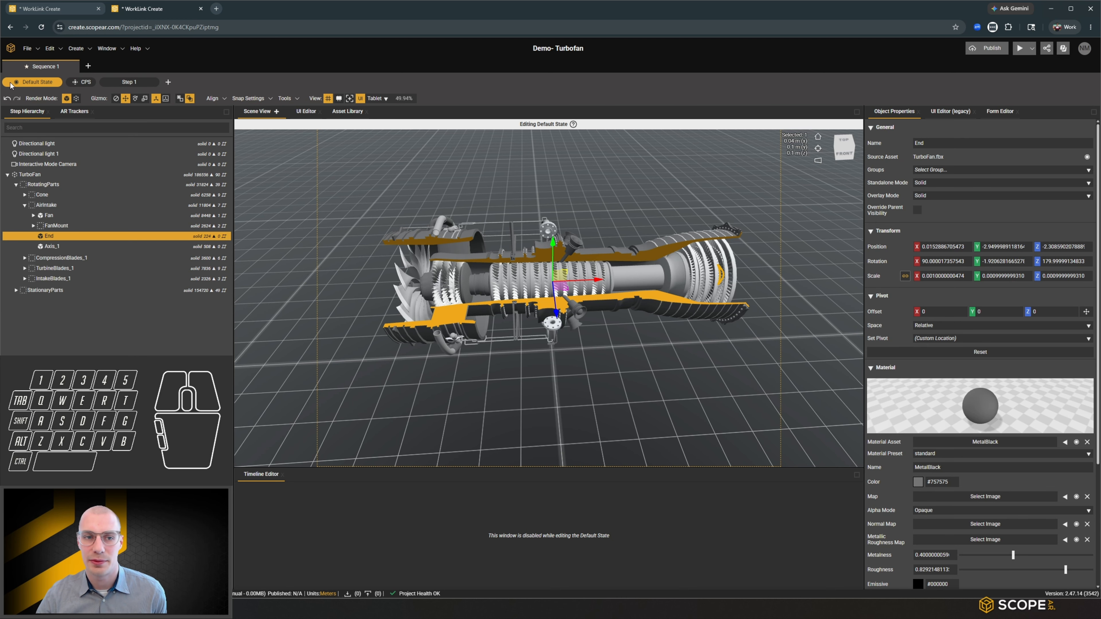
# Step: Open Step 1 and add two more steps after it in Sequence 1
pyautogui.click(138, 82)
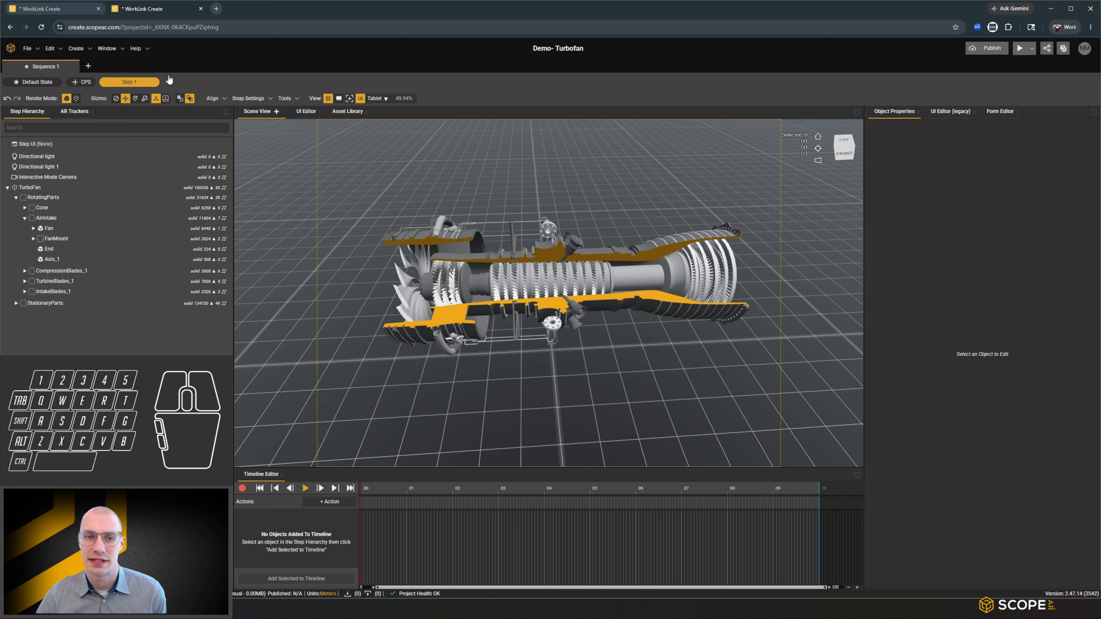
pyautogui.click(170, 80)
pyautogui.click(231, 83)
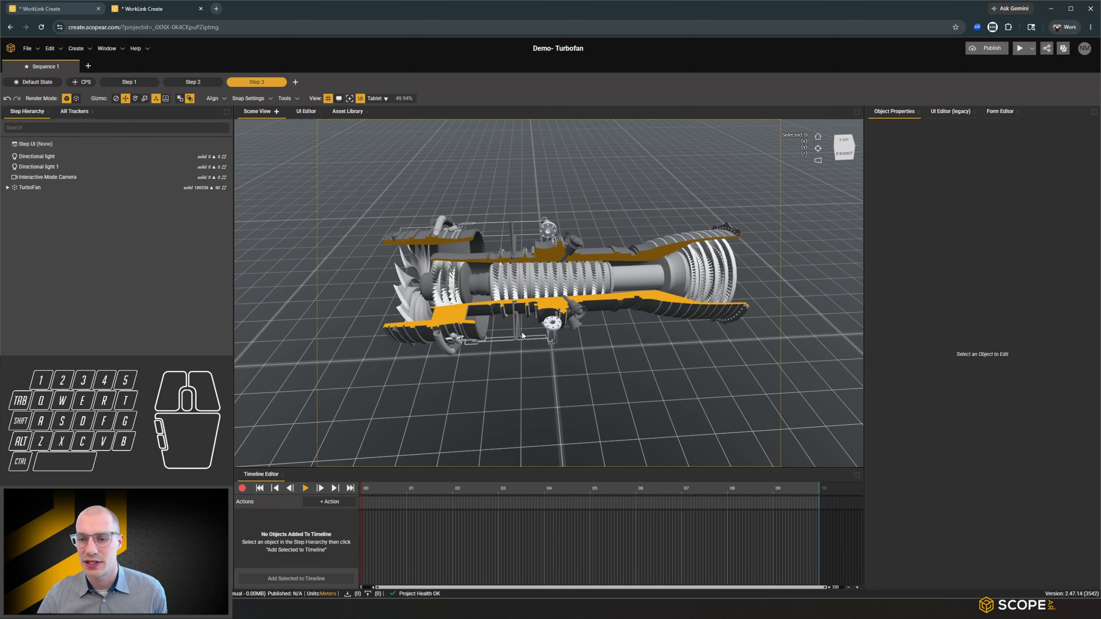
# Step: In the Default State, move the Cone forward out of the engine's air intake
pyautogui.click(33, 82)
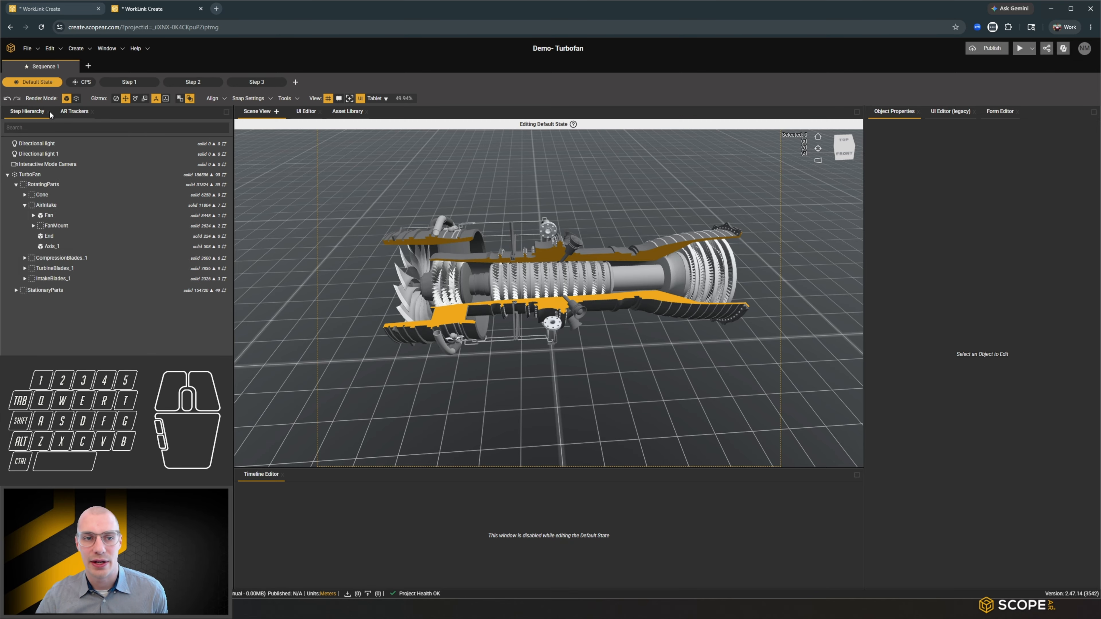
pyautogui.click(63, 197)
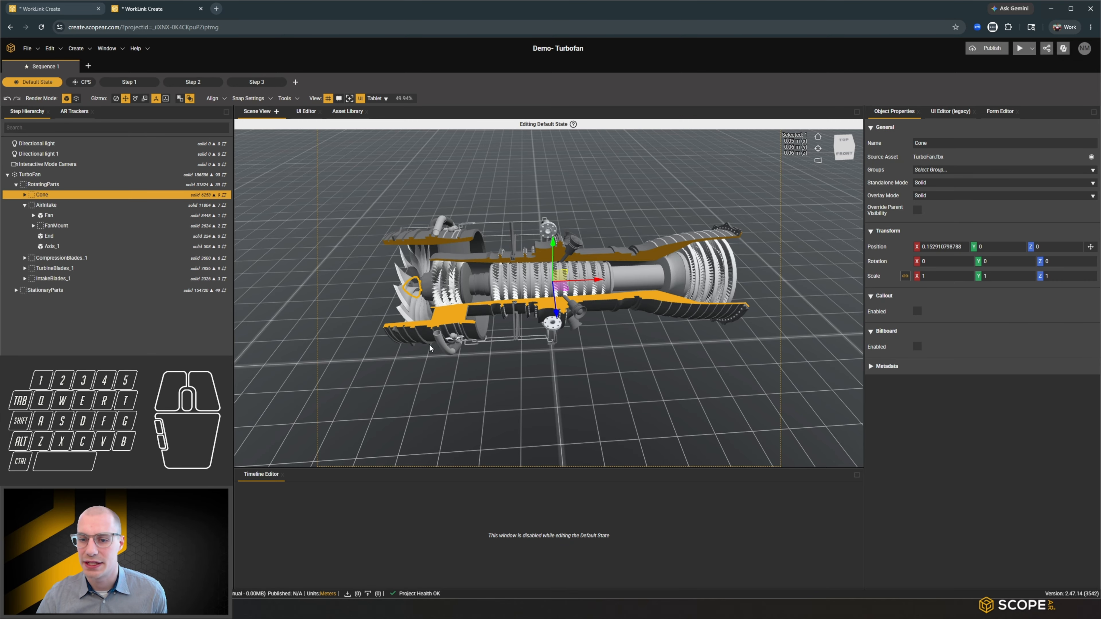
pyautogui.moveTo(407, 322); pyautogui.dragTo(559, 351, button='middle')
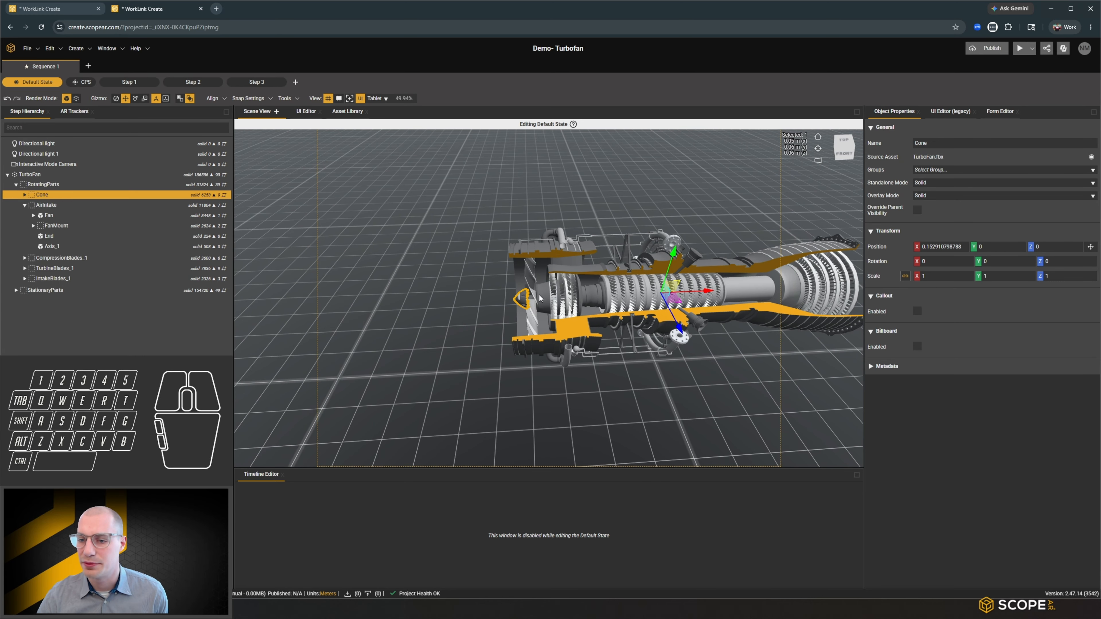
pyautogui.moveTo(666, 294); pyautogui.dragTo(652, 305)
pyautogui.click(497, 379)
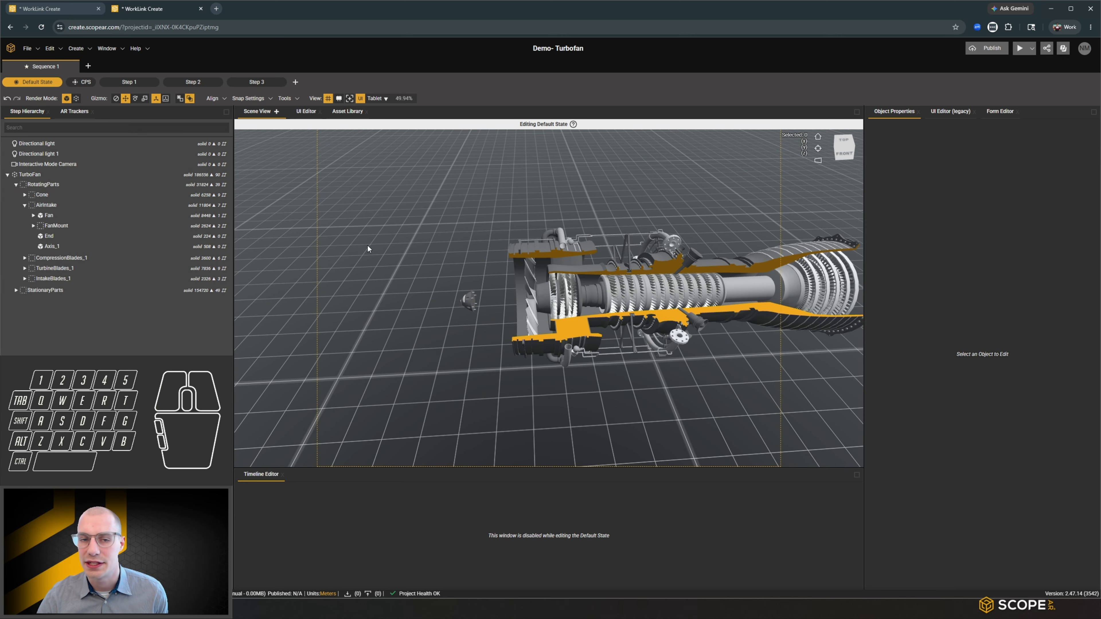
# Step: Check the cone's position in the sequence's steps, ending in Step 3 with an angled view of the intake
pyautogui.click(124, 84)
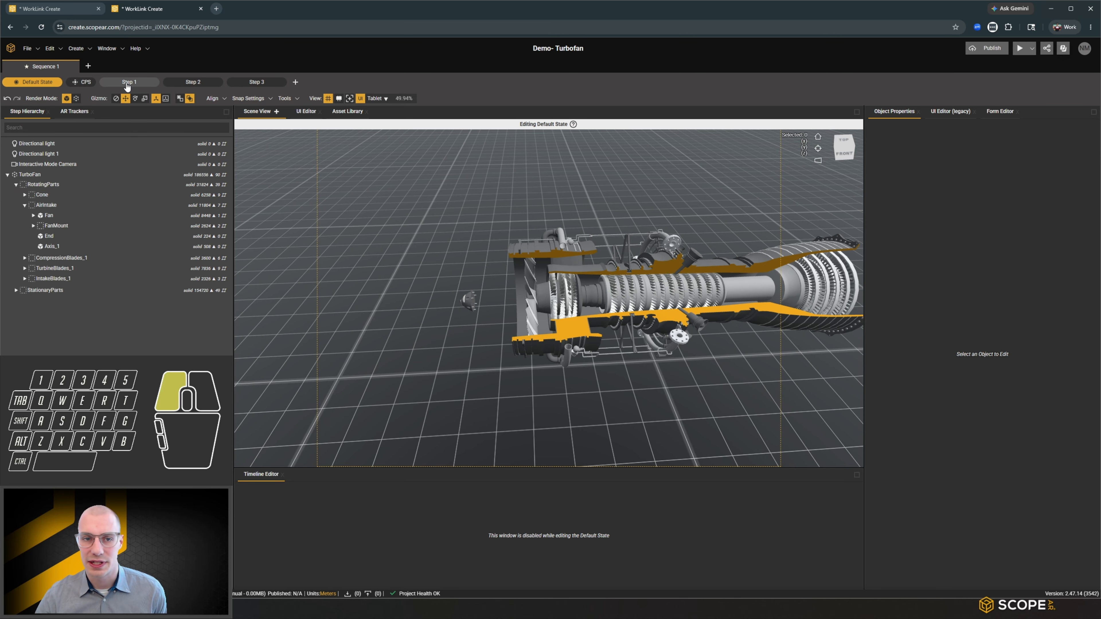
pyautogui.click(225, 83)
pyautogui.click(249, 82)
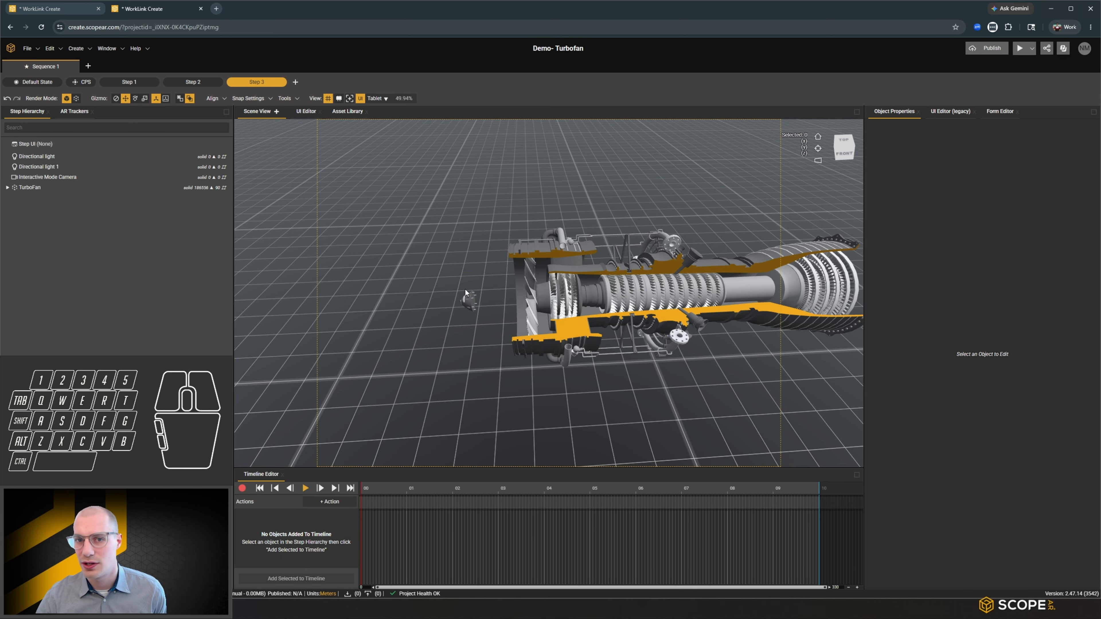
pyautogui.keyDown('alt'); pyautogui.moveTo(428, 336); pyautogui.dragTo(513, 306); pyautogui.keyUp('alt')
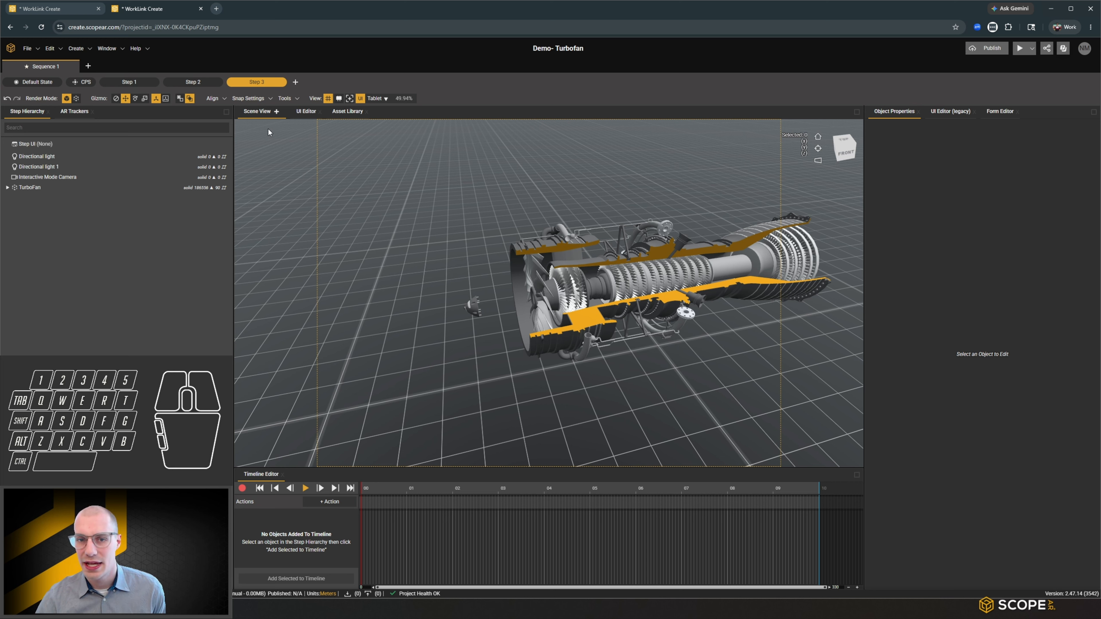
# Step: In Step 3, move the cone part _Part2002 along the X axis back to the engine intake
pyautogui.click(478, 311)
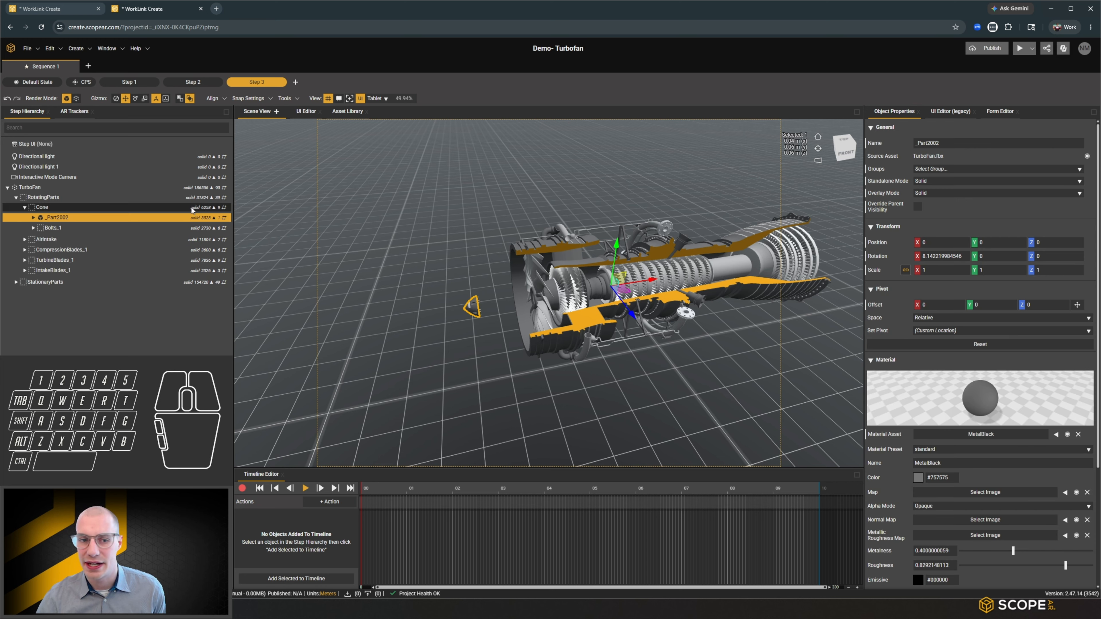
pyautogui.moveTo(639, 279); pyautogui.dragTo(675, 272)
pyautogui.click(423, 241)
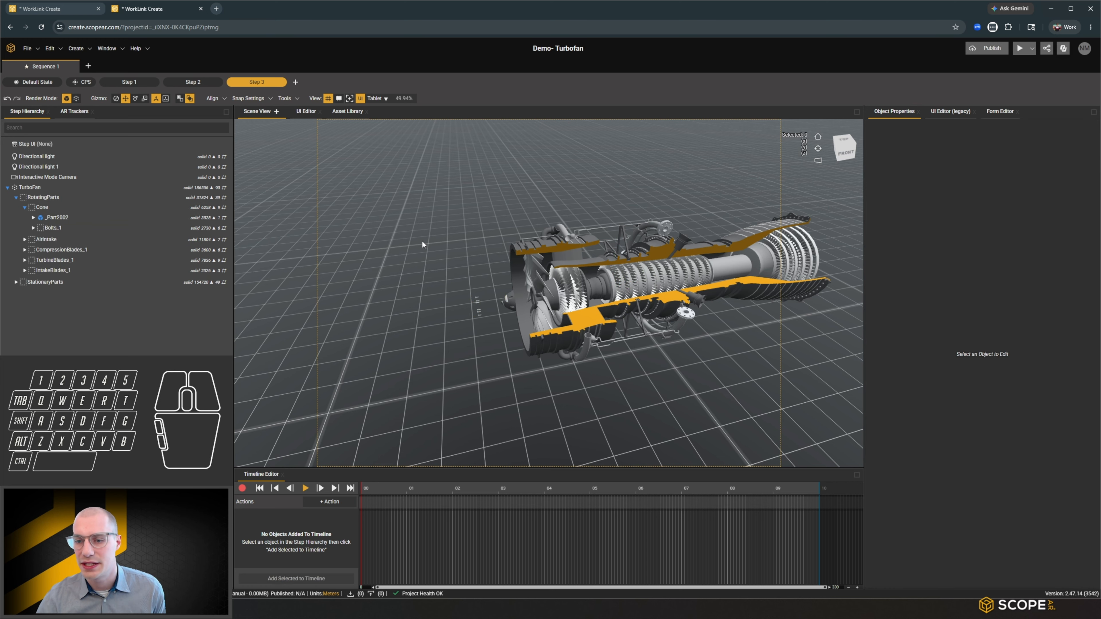
# Step: In the Default State, move _Part2002 along the X axis farther out in front of the engine, beyond its bolts
pyautogui.click(33, 82)
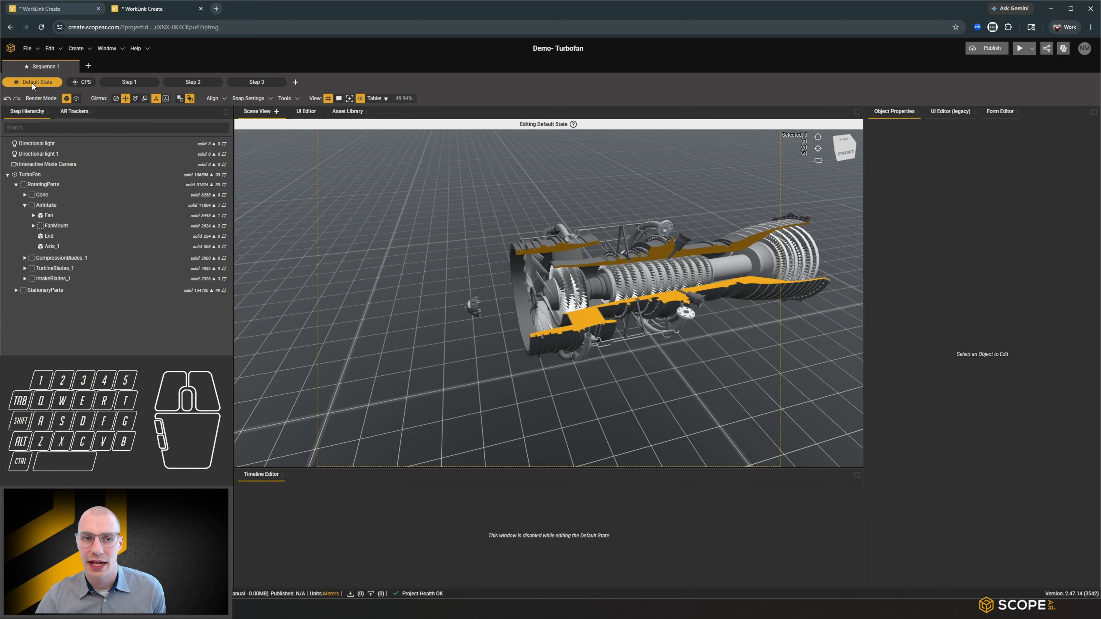
pyautogui.click(472, 309)
pyautogui.moveTo(622, 282); pyautogui.dragTo(594, 285)
# Step: Compare the position of _Part2002 across Step 1, Step 2 and Step 3
pyautogui.click(130, 82)
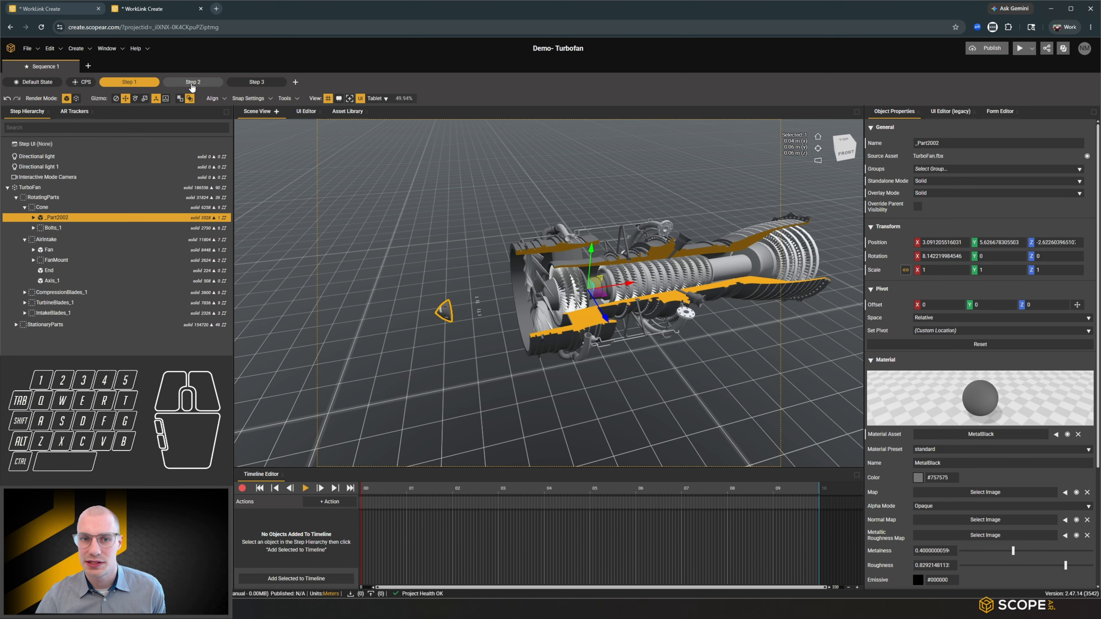
pyautogui.click(192, 82)
pyautogui.click(256, 82)
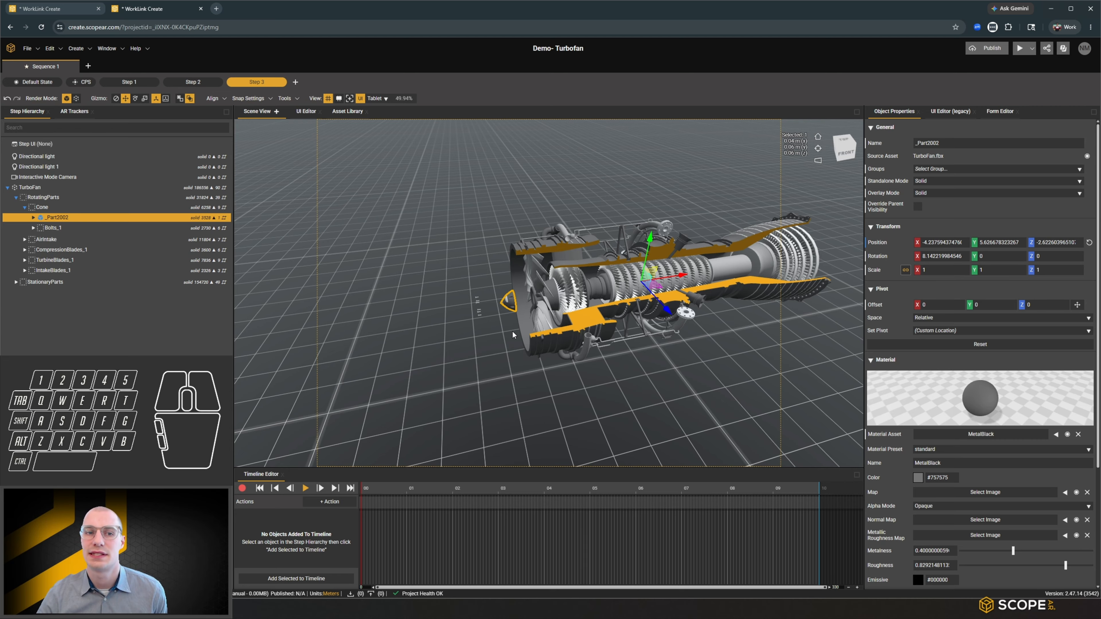
# Step: Create a cube in Step 1 with nothing else selected
pyautogui.click(142, 83)
pyautogui.click(48, 342)
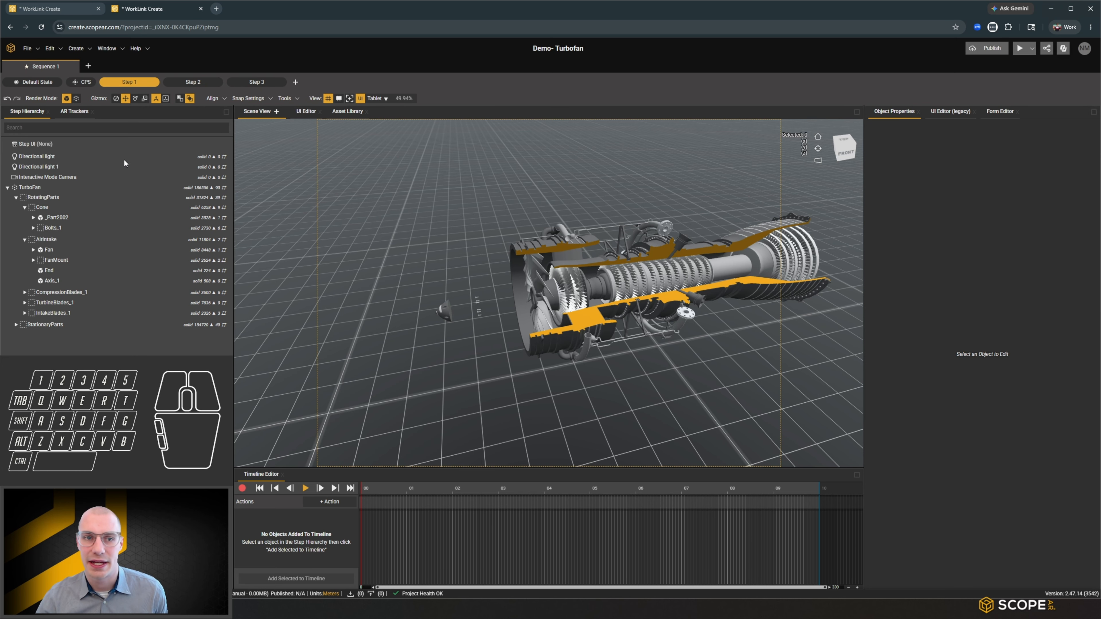
pyautogui.click(78, 48)
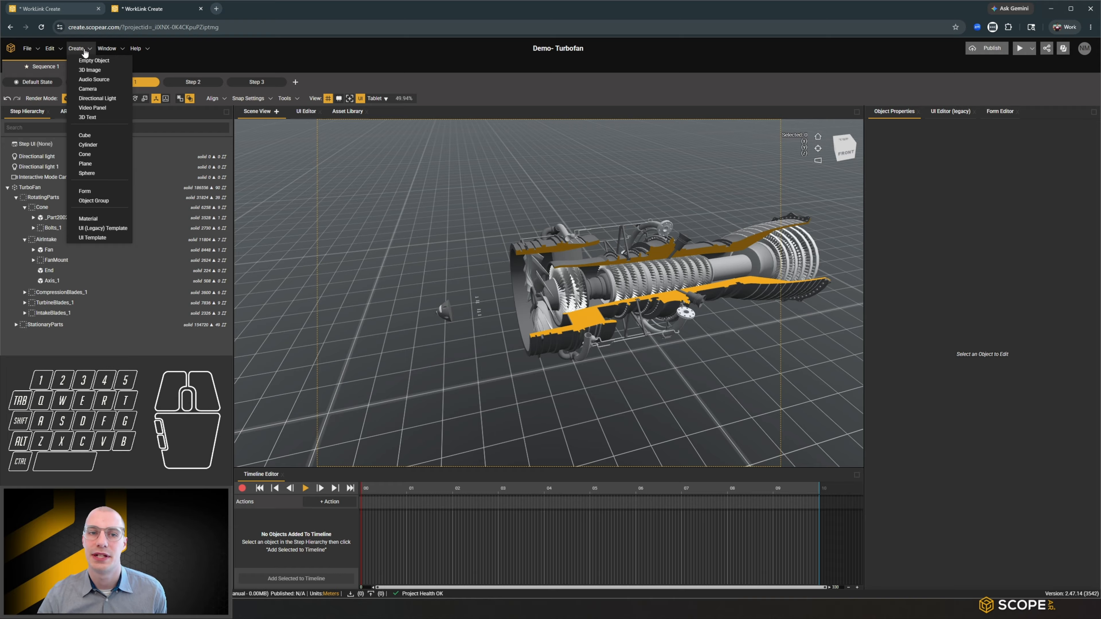
pyautogui.click(96, 135)
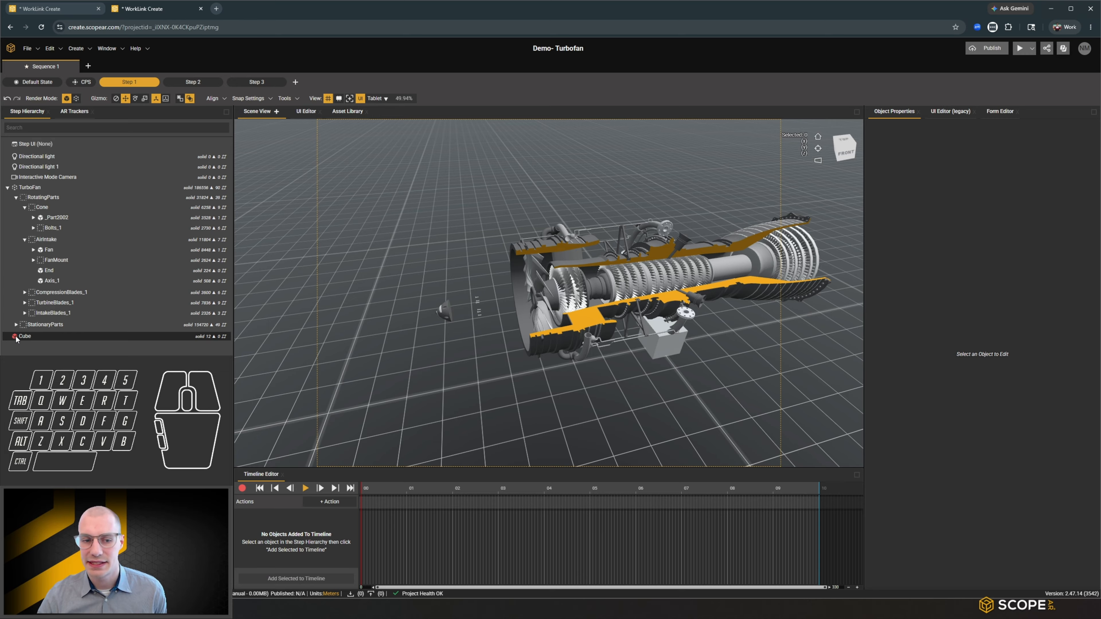
# Step: Examine the new cube in Step 1, and check for it in Step 2 and the Default State
pyautogui.click(660, 347)
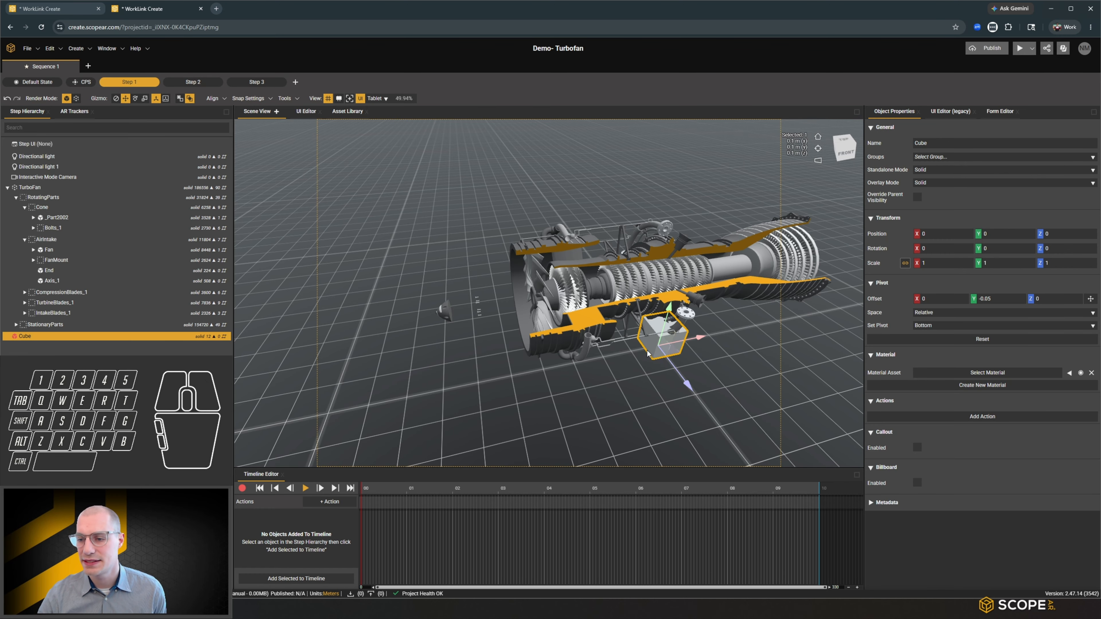
pyautogui.click(13, 347)
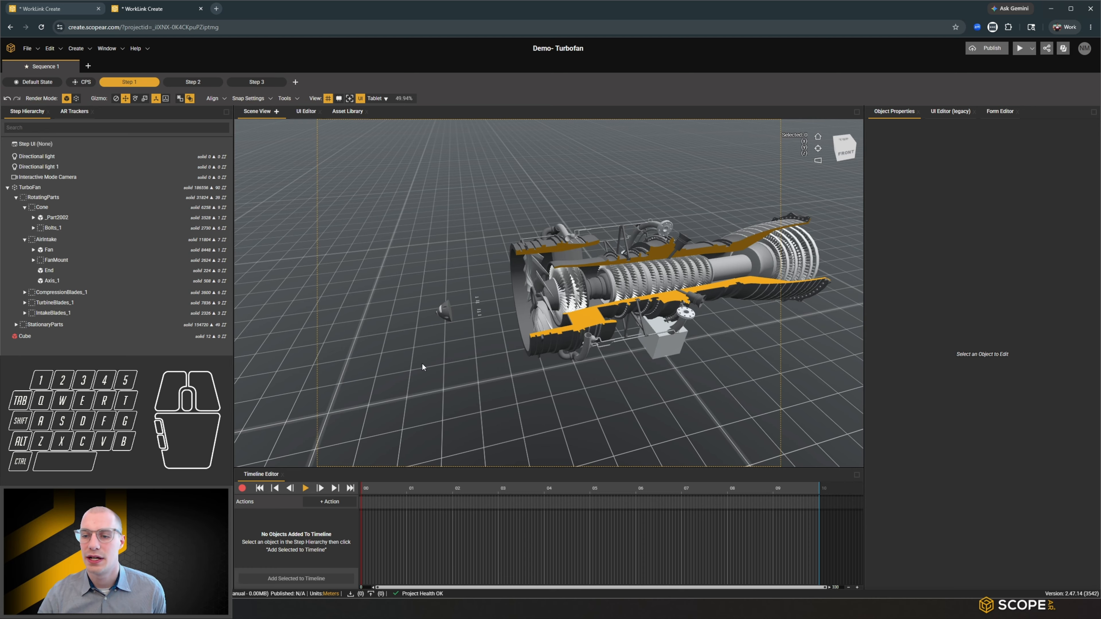
pyautogui.click(197, 82)
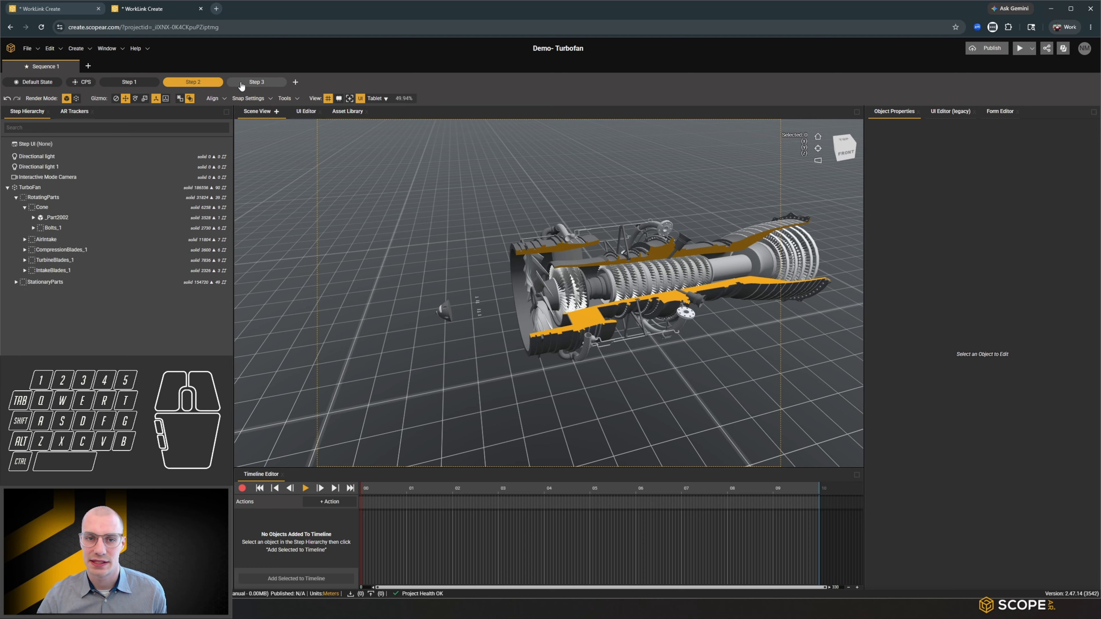
pyautogui.click(37, 82)
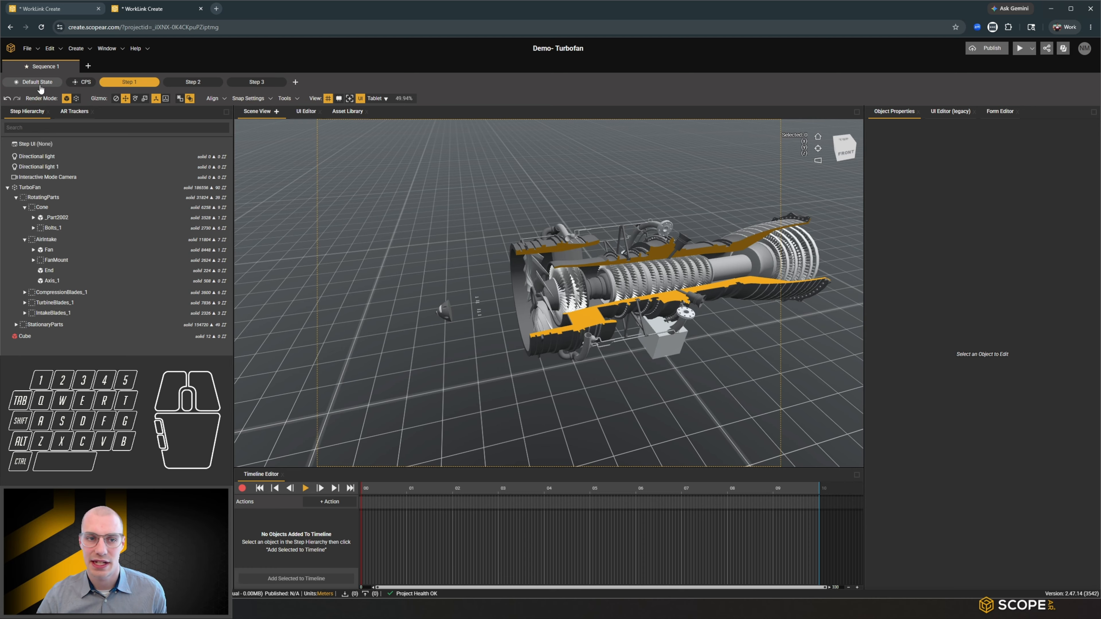
pyautogui.click(129, 82)
pyautogui.click(43, 338)
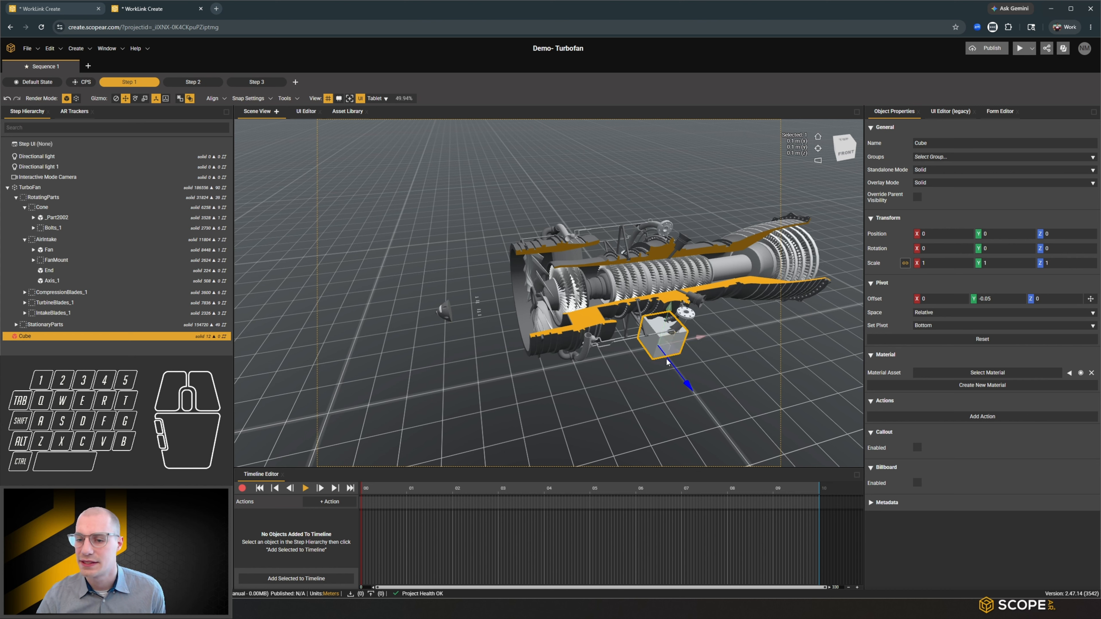
pyautogui.click(33, 339)
pyautogui.click(33, 338)
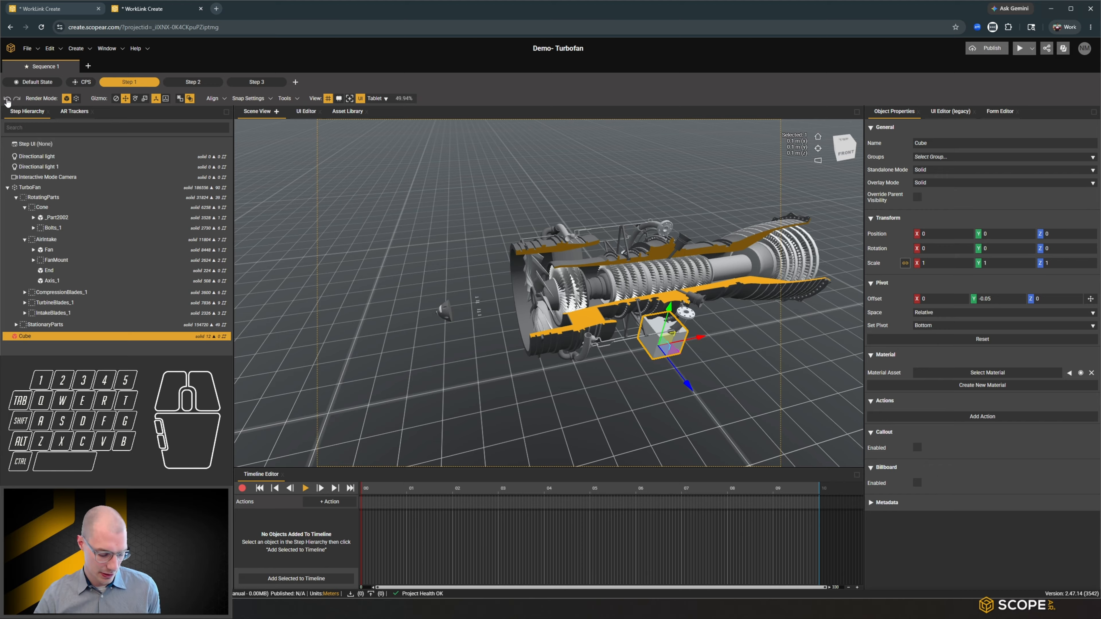
# Step: Undo the experimental edits, including the cube, the cone part moves and the added steps, back to the single-step project with the engine assembled
pyautogui.hotkey('ctrl', 'z')
pyautogui.hotkey('ctrl', 'z')
pyautogui.hotkey('ctrl', 'z')
pyautogui.hotkey('ctrl', 'z')
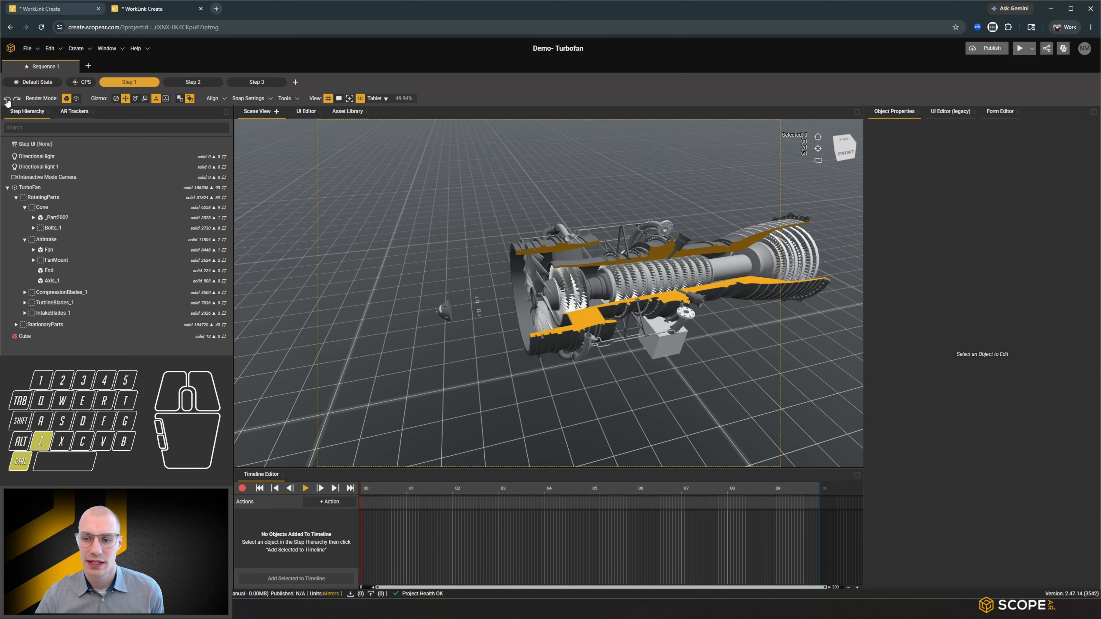
pyautogui.hotkey('ctrl', 'z')
pyautogui.hotkey('ctrl', 'z')
pyautogui.hotkey('ctrl', 'z')
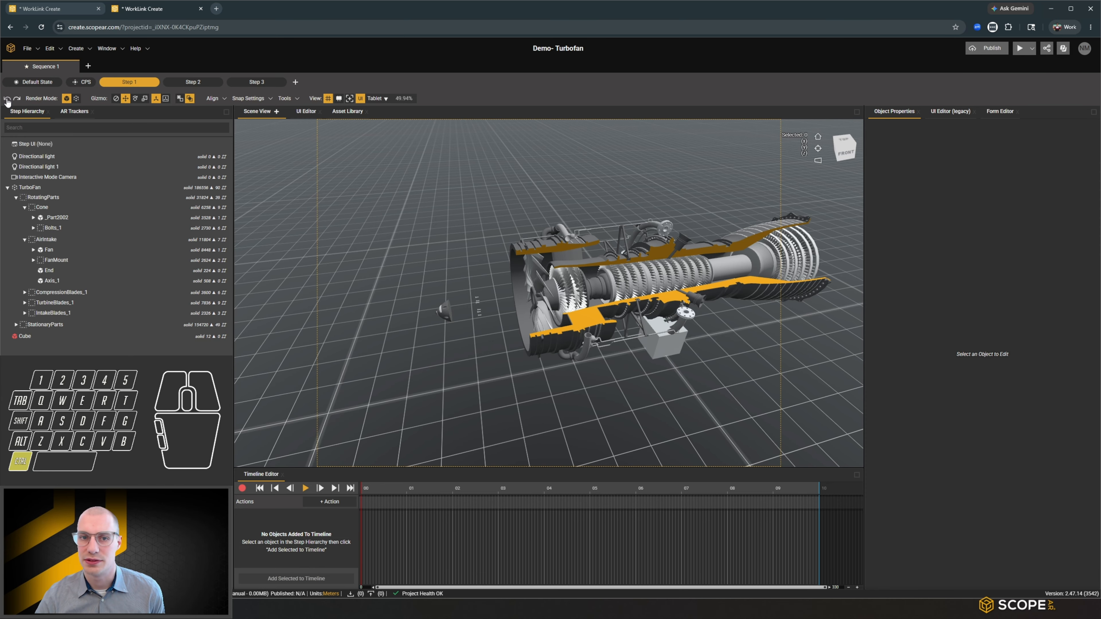
pyautogui.hotkey('ctrl', 'z')
pyautogui.hotkey('ctrl', 'z')
pyautogui.hotkey('ctrl', 'z')
pyautogui.hotkey('ctrl', 'z')
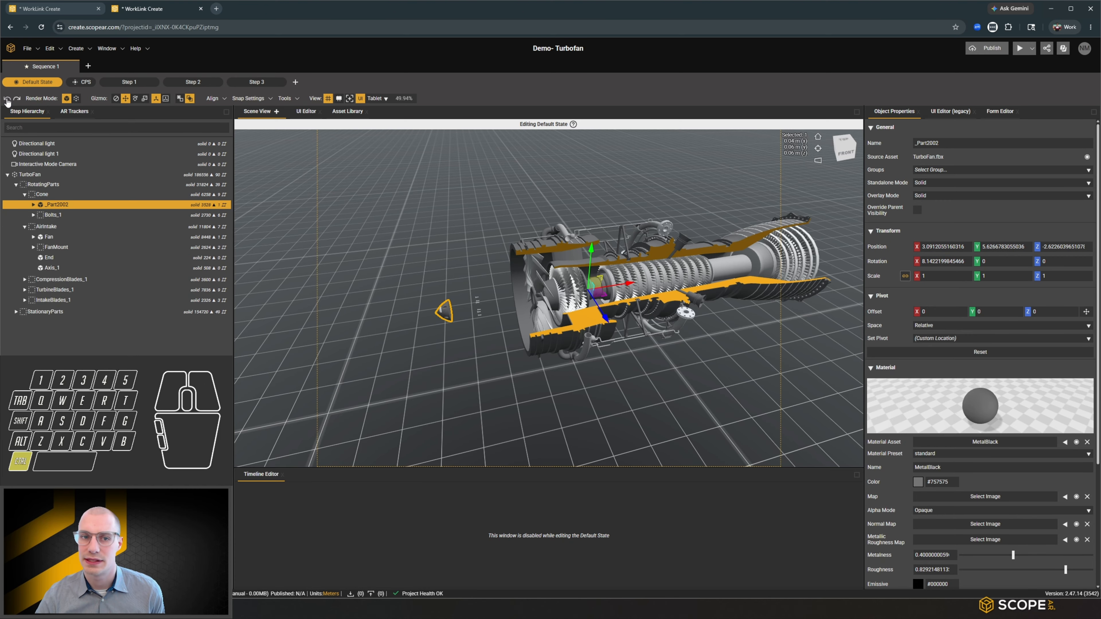
pyautogui.hotkey('ctrl', 'z')
pyautogui.hotkey('ctrl', 'z')
pyautogui.hotkey('ctrl', 'z')
pyautogui.hotkey('ctrl', 'z')
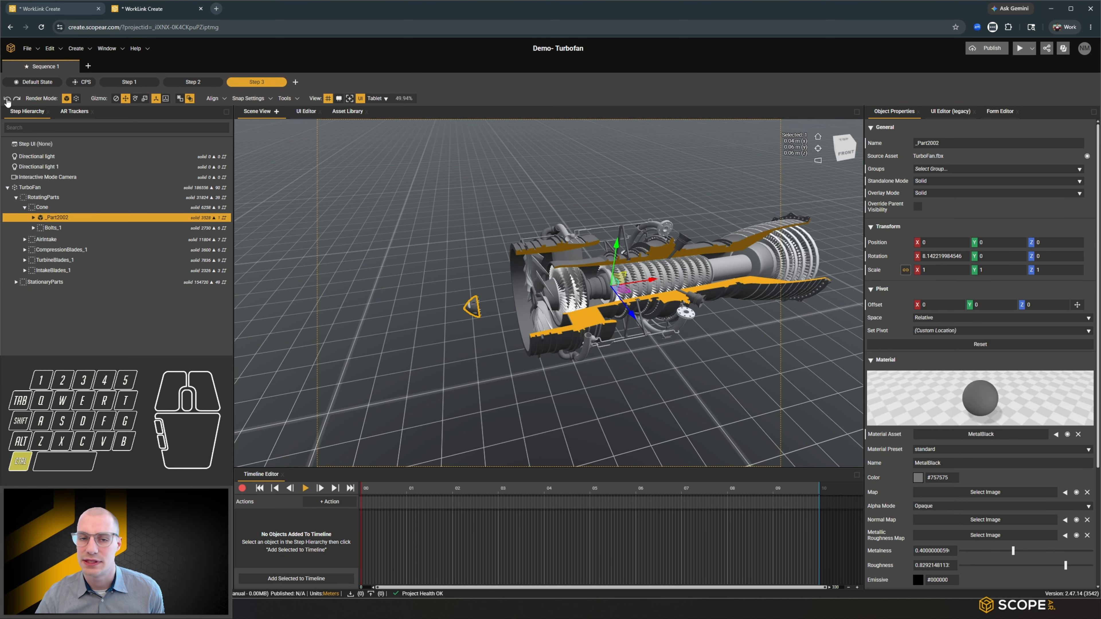
pyautogui.hotkey('ctrl', 'z')
pyautogui.hotkey('ctrl', 'z')
pyautogui.hotkey('ctrl', 'z')
pyautogui.hotkey('ctrl', 'z')
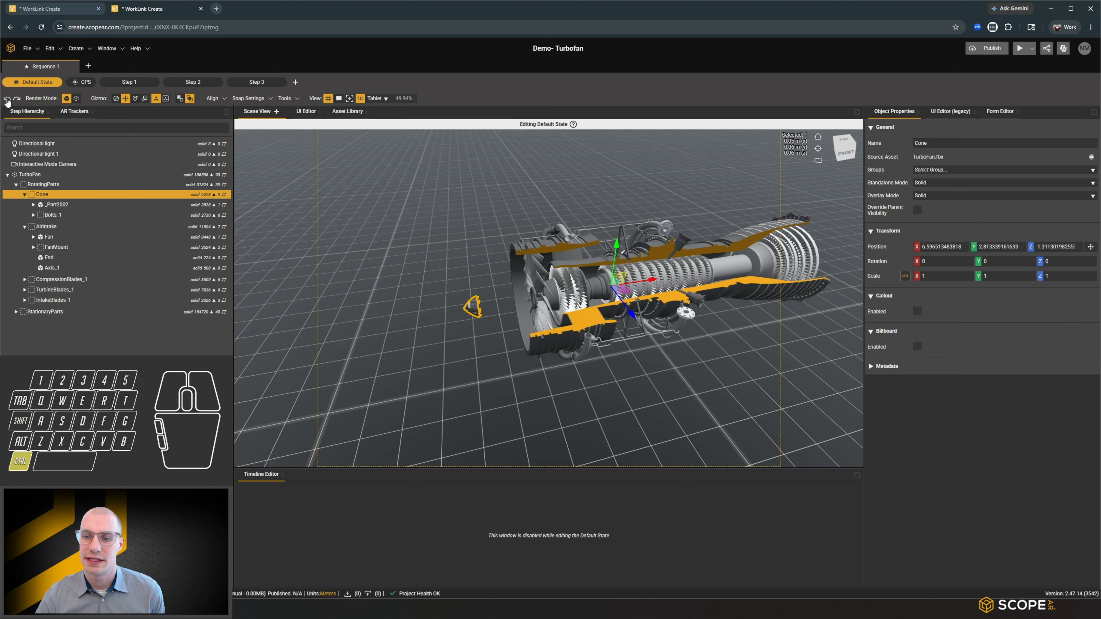
pyautogui.hotkey('ctrl', 'z')
pyautogui.hotkey('ctrl', 'z')
pyautogui.hotkey('ctrl', 'z')
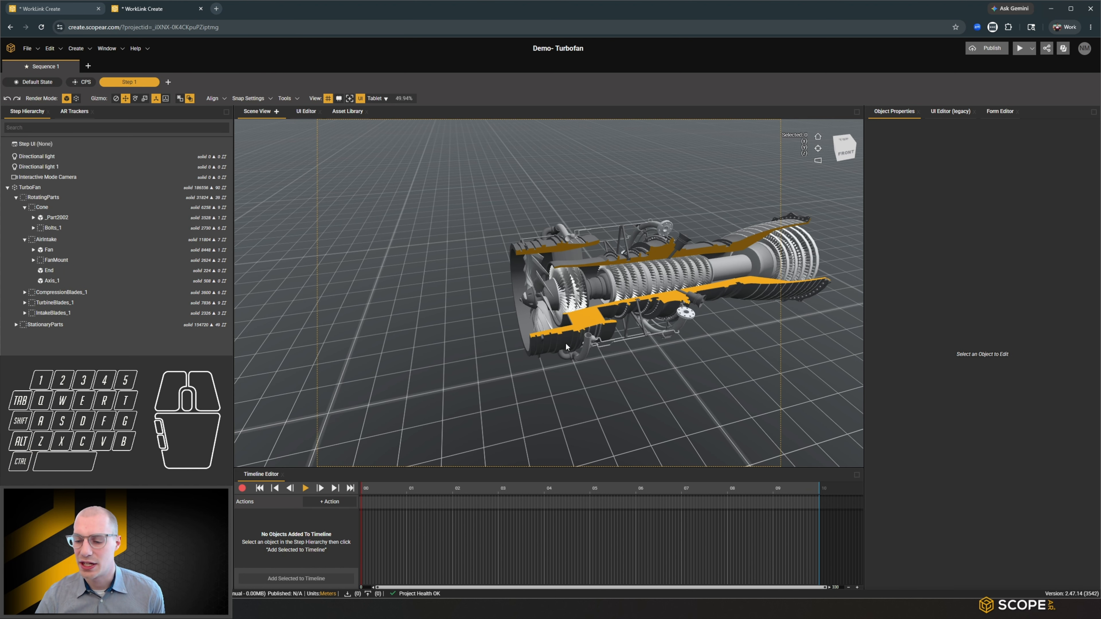
pyautogui.keyDown('alt'); pyautogui.moveTo(590, 421); pyautogui.dragTo(692, 354); pyautogui.keyUp('alt')
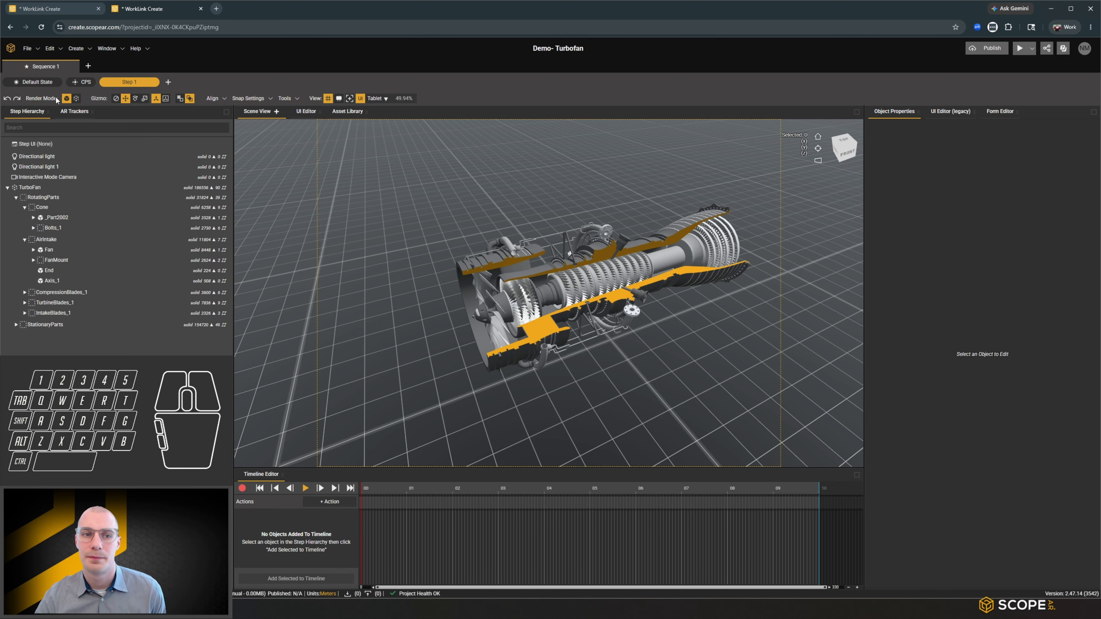
pyautogui.click(43, 83)
pyautogui.click(55, 179)
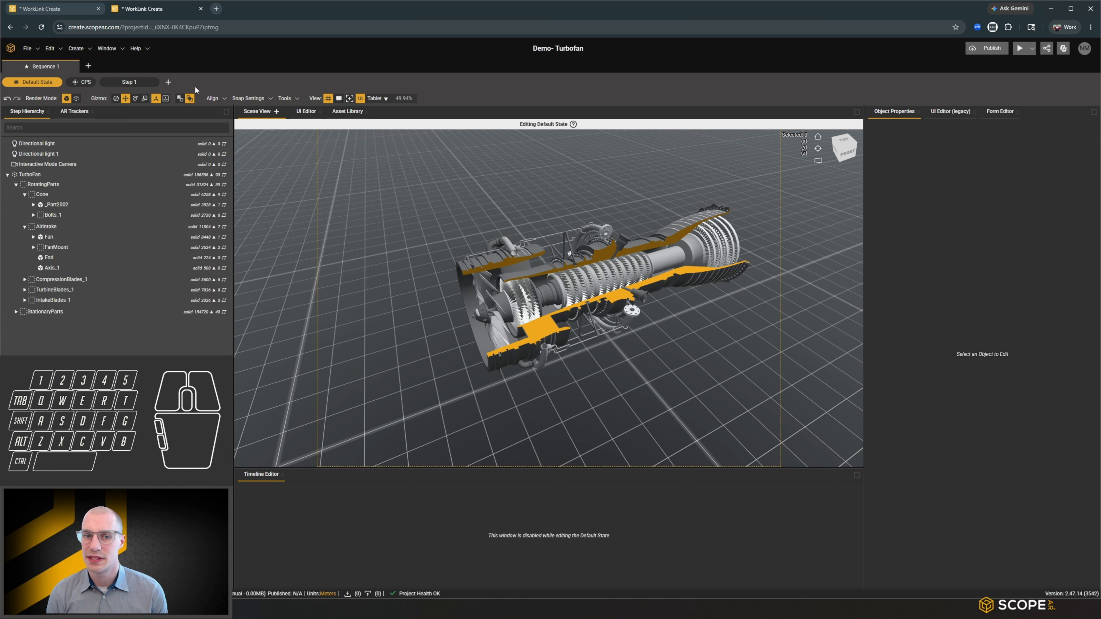
# Step: Apply the Intro template to the UI of Step 1
pyautogui.click(143, 83)
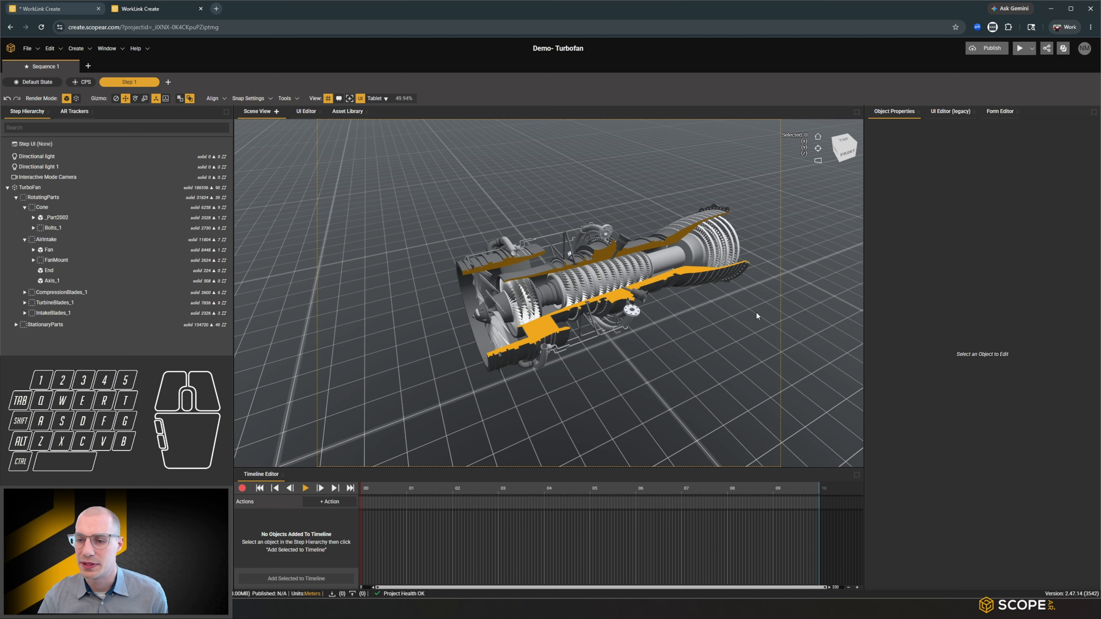
pyautogui.click(306, 112)
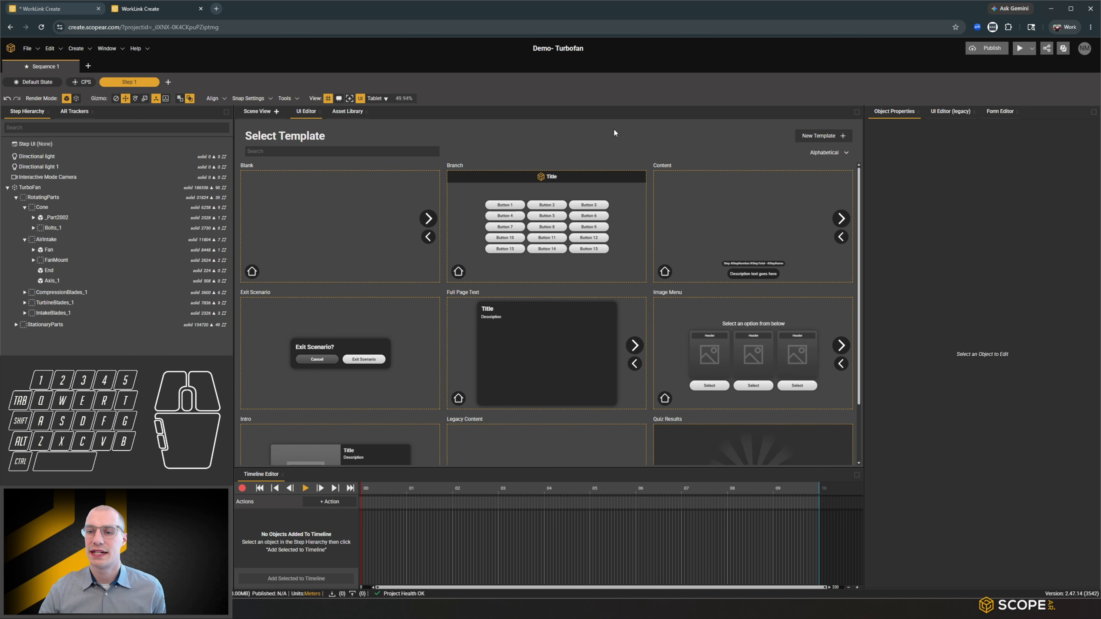
pyautogui.scroll(-2, 490, 251)
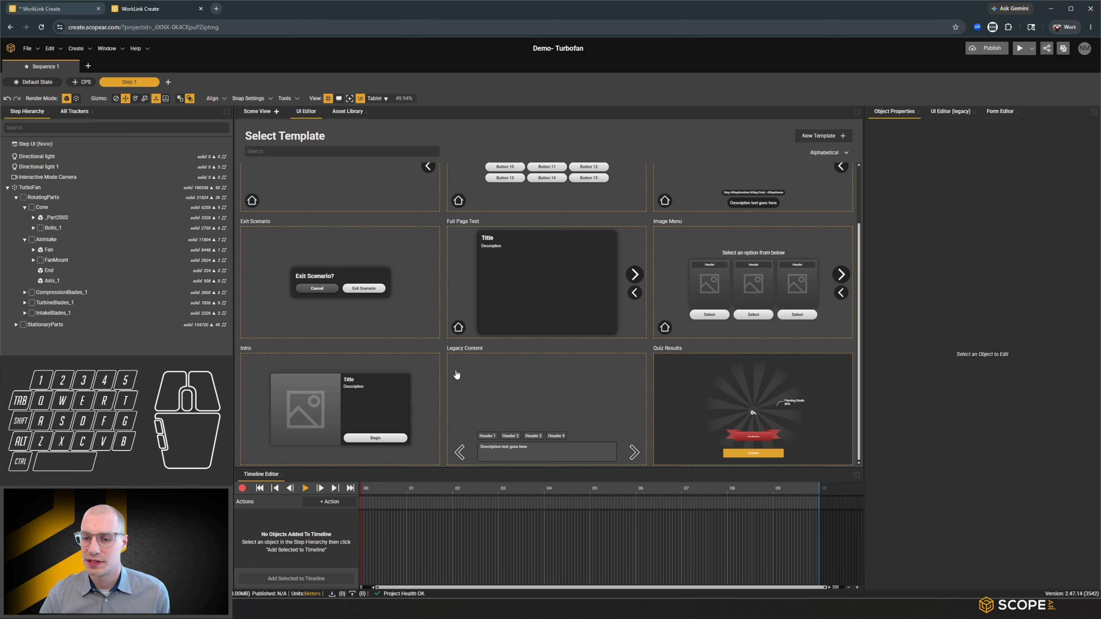
pyautogui.click(356, 378)
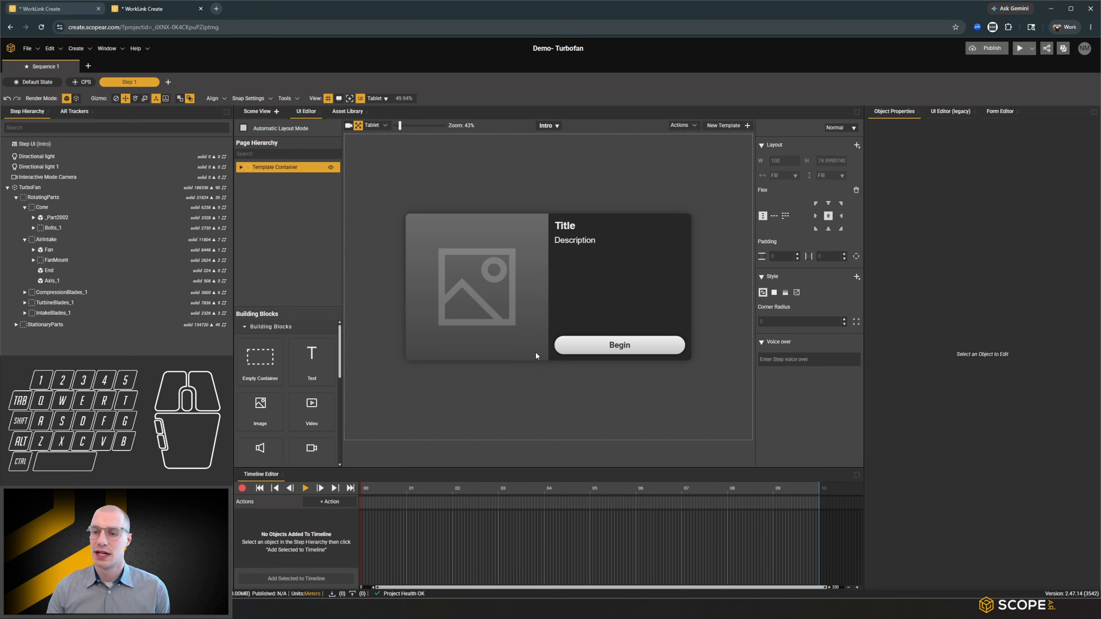
pyautogui.click(547, 125)
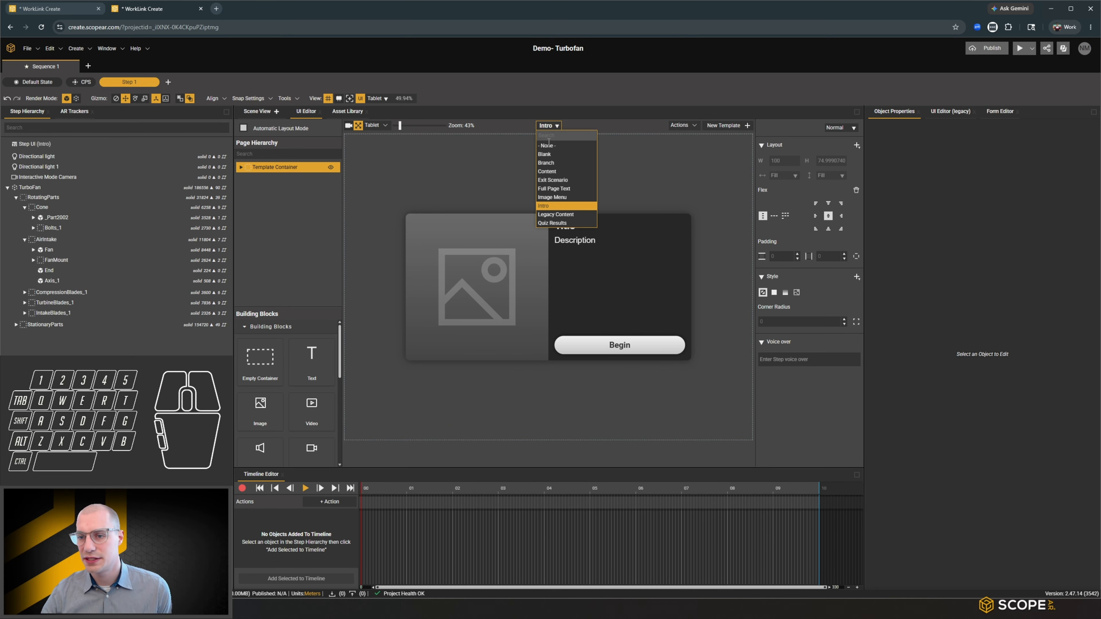
pyautogui.click(618, 122)
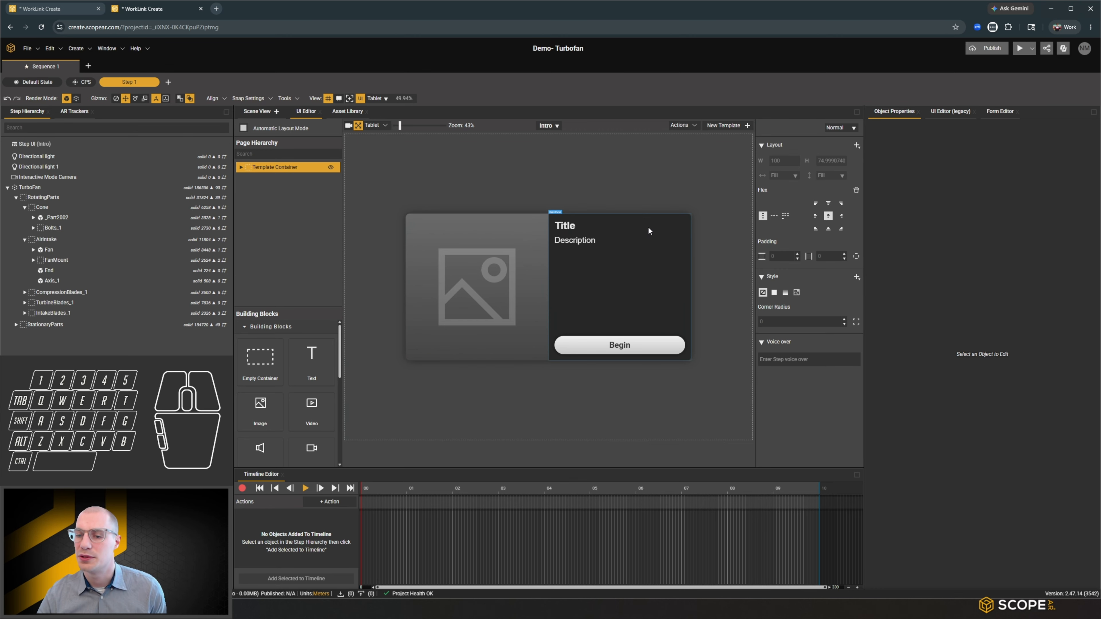
# Step: Change the Intro window's title text to "Demo-Turbofan"
pyautogui.doubleClick(575, 226)
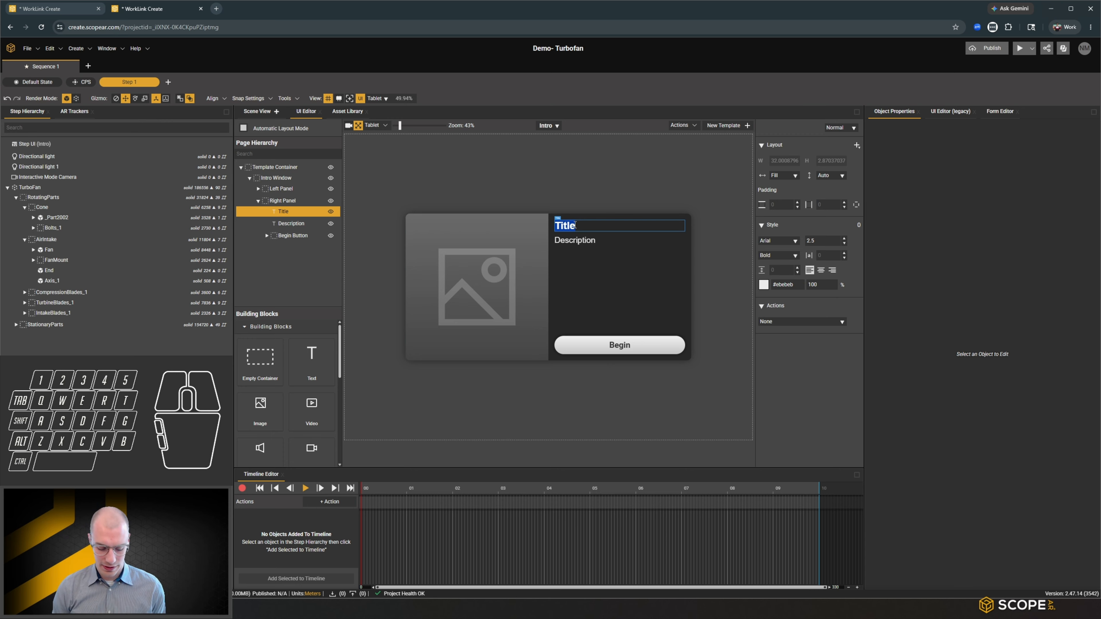
pyautogui.write('Demo')
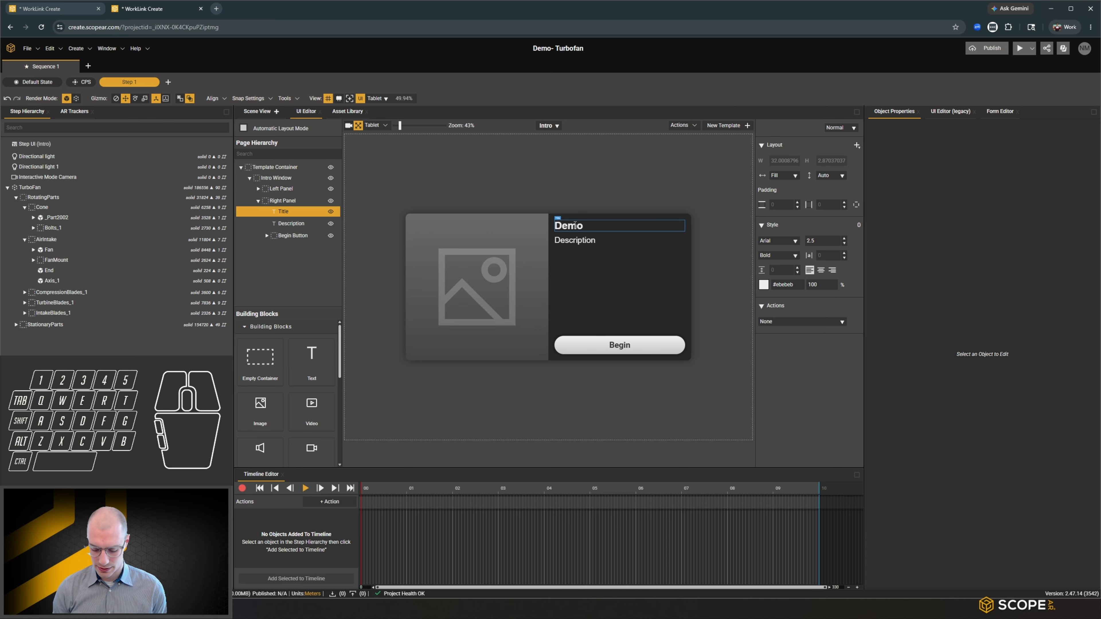
pyautogui.write('-Tur')
pyautogui.press('BackSpace')
pyautogui.press('BackSpace')
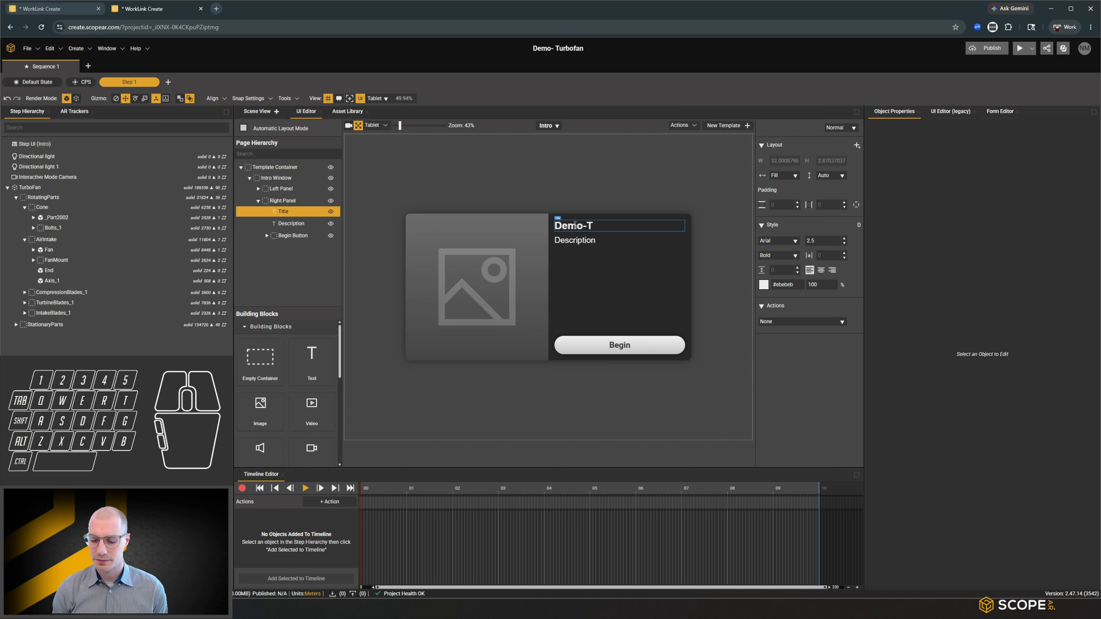
pyautogui.write('urbofan')
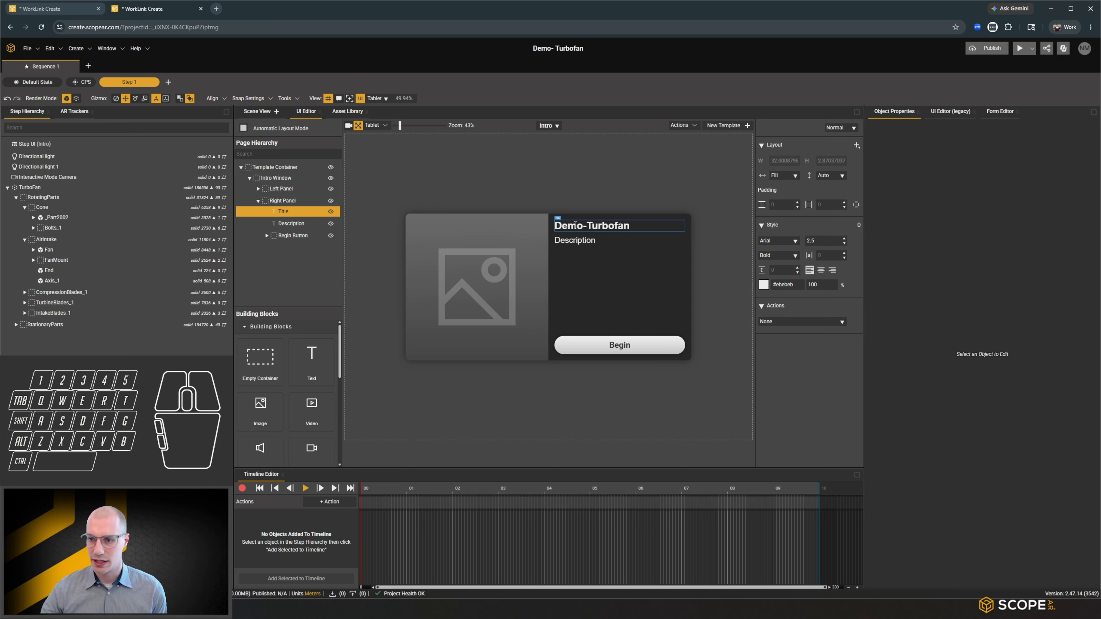
# Step: Replace the Intro window's description text with "Remove nose cone"
pyautogui.doubleClick(602, 240)
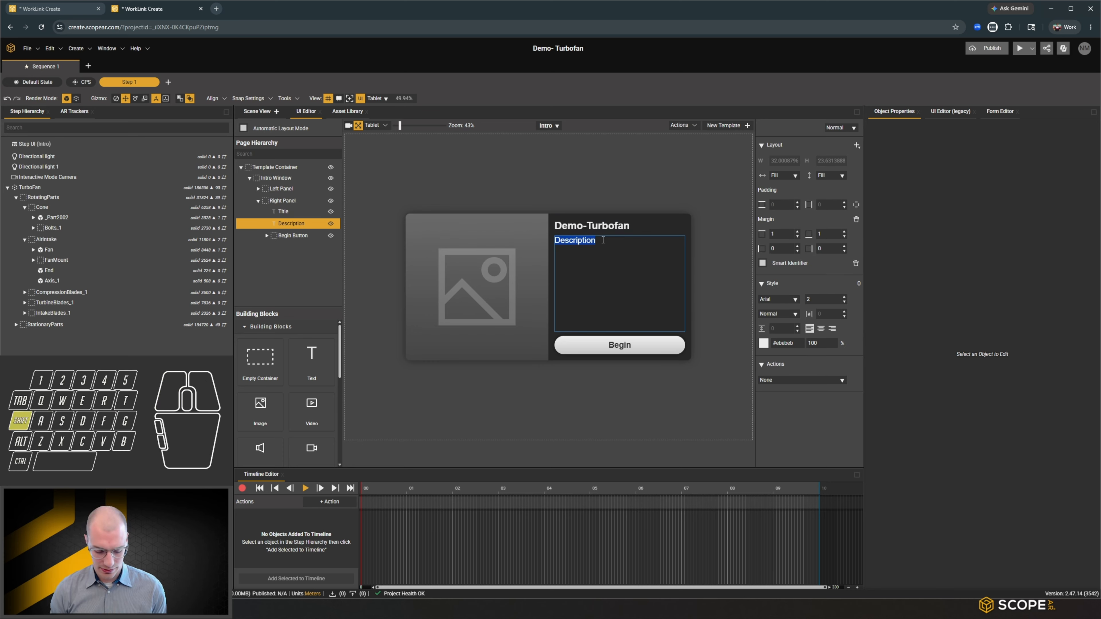
pyautogui.write('Remove nose cone')
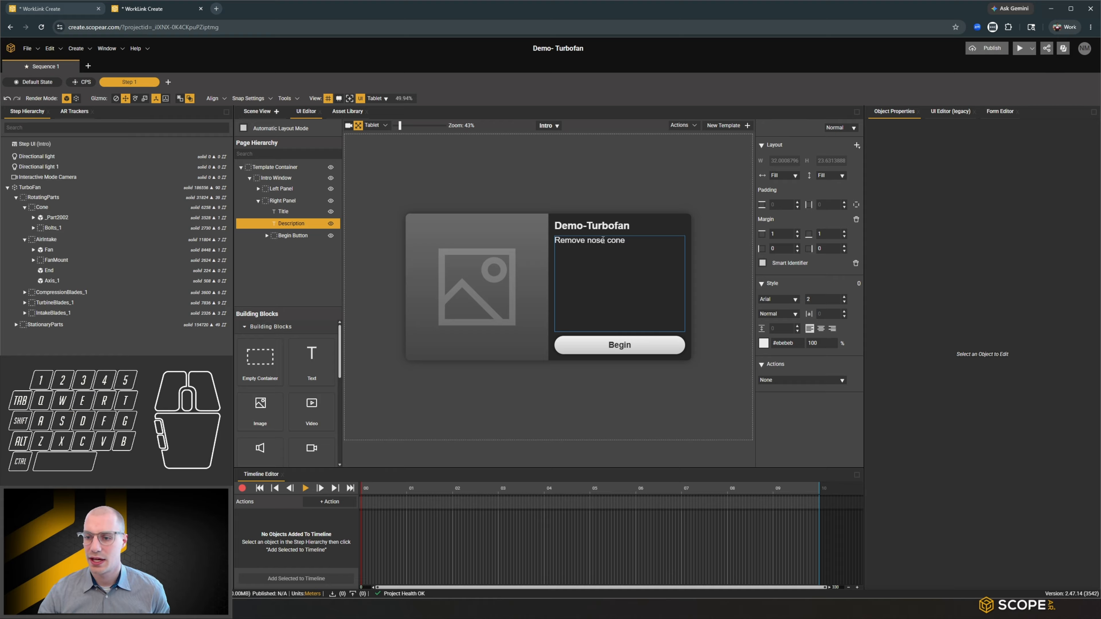
pyautogui.click(659, 343)
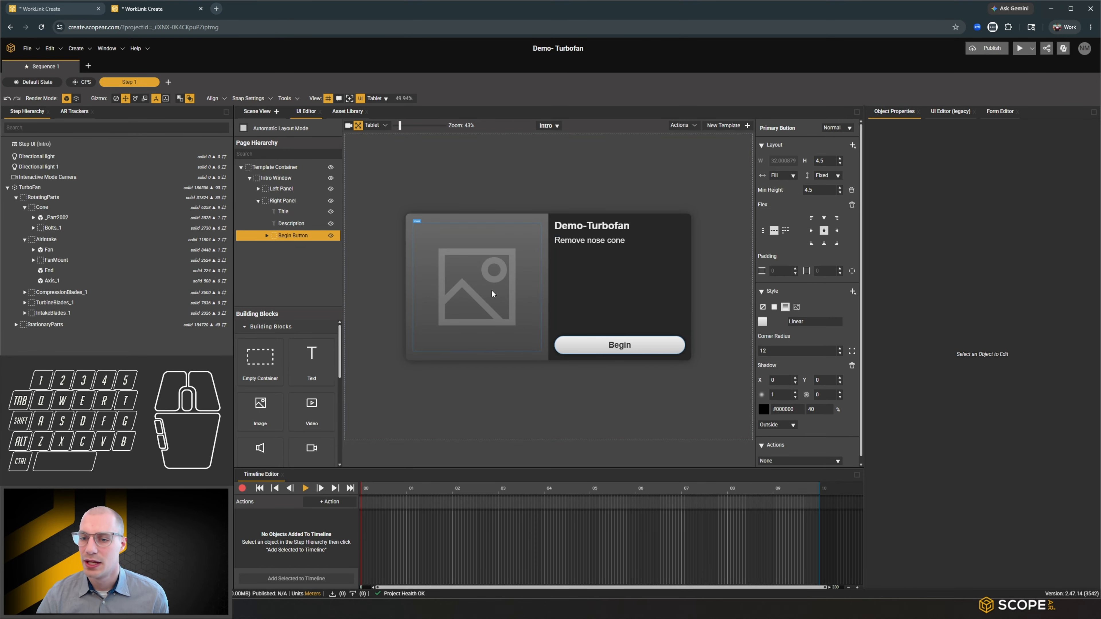
# Step: Replace the placeholder image in the Intro window's Left Panel with ScopeMarker.jpg
pyautogui.click(453, 268)
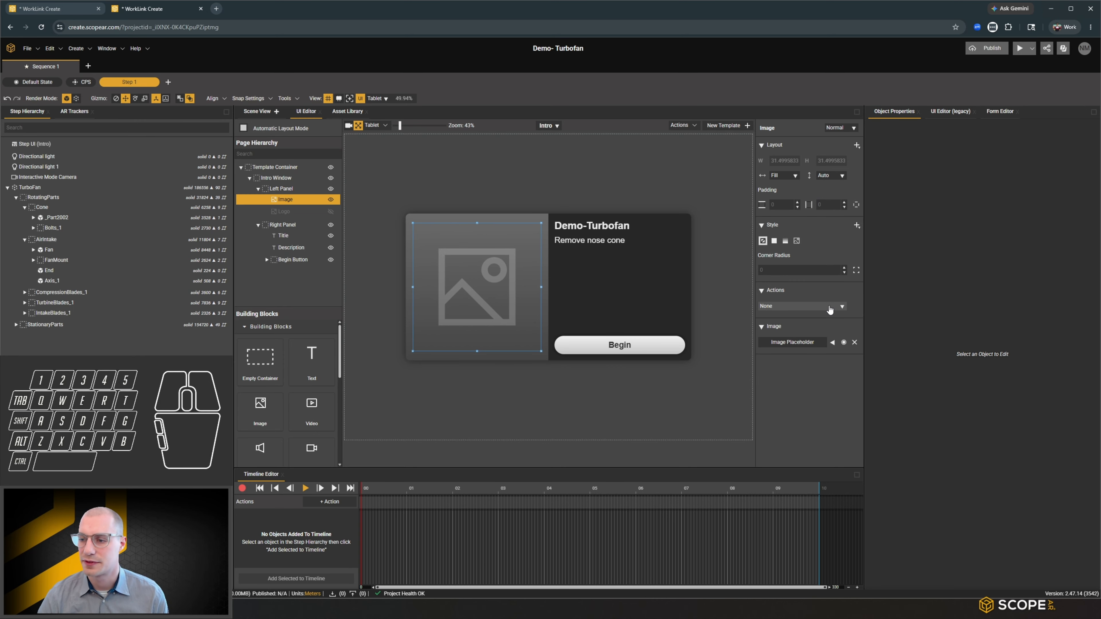
pyautogui.click(801, 343)
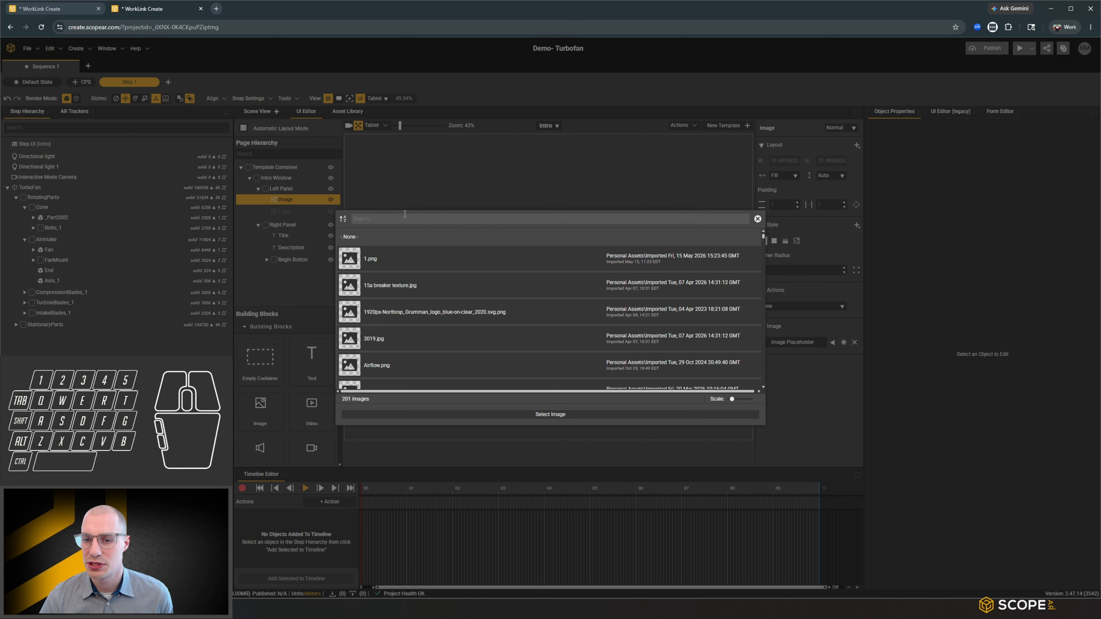
pyautogui.write('scope')
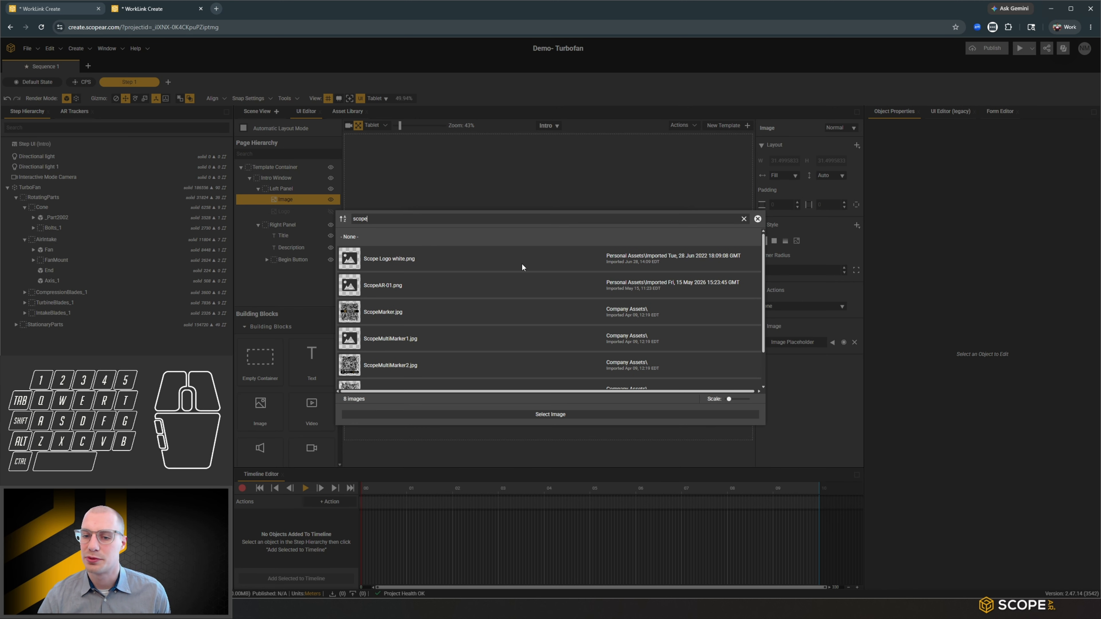
pyautogui.click(403, 308)
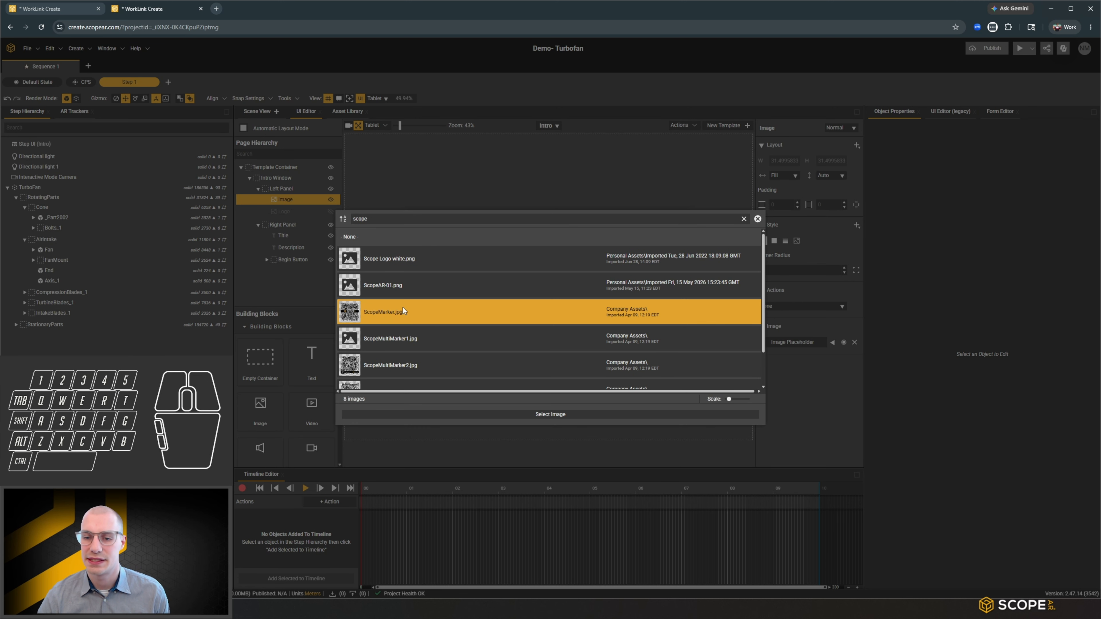
pyautogui.click(536, 415)
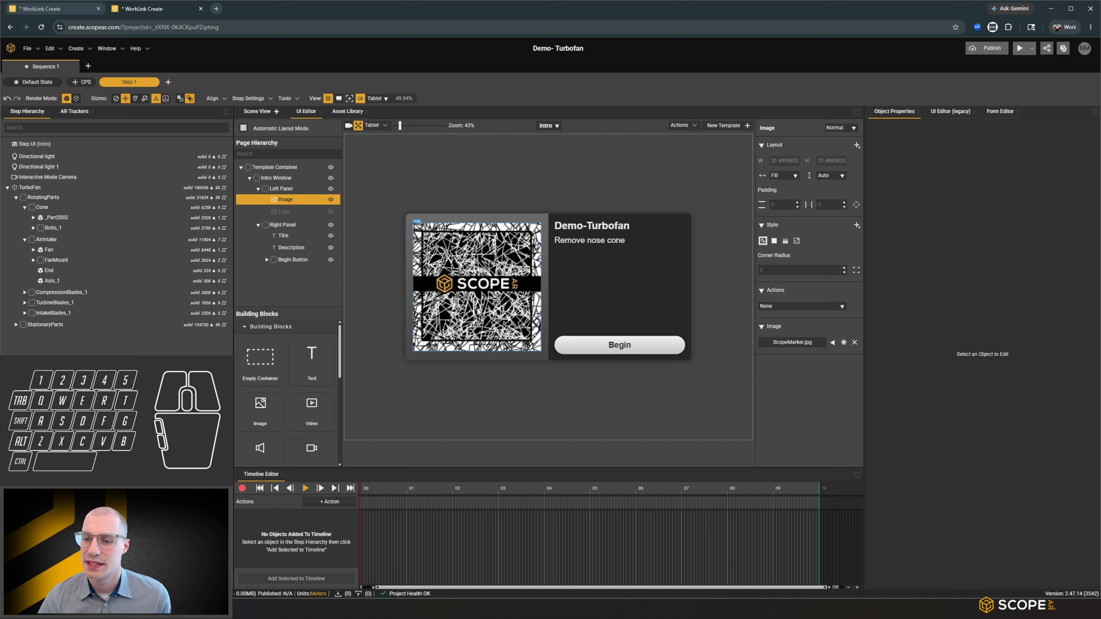
# Step: Give the Intro window's Right Panel a solid near-black background, and select the Begin button
pyautogui.click(687, 289)
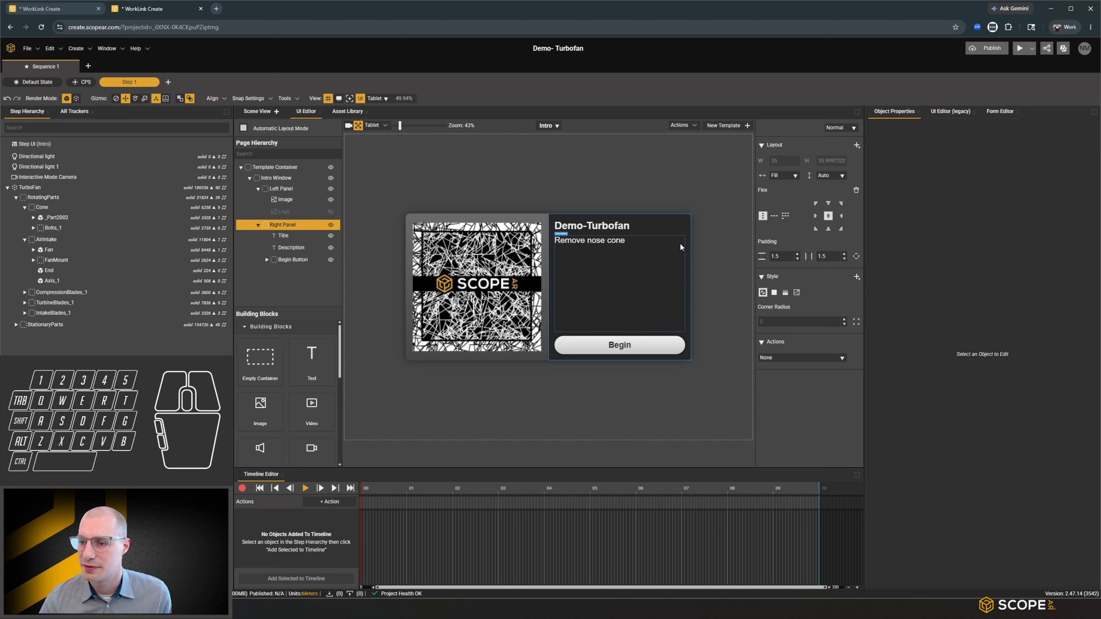
pyautogui.click(775, 293)
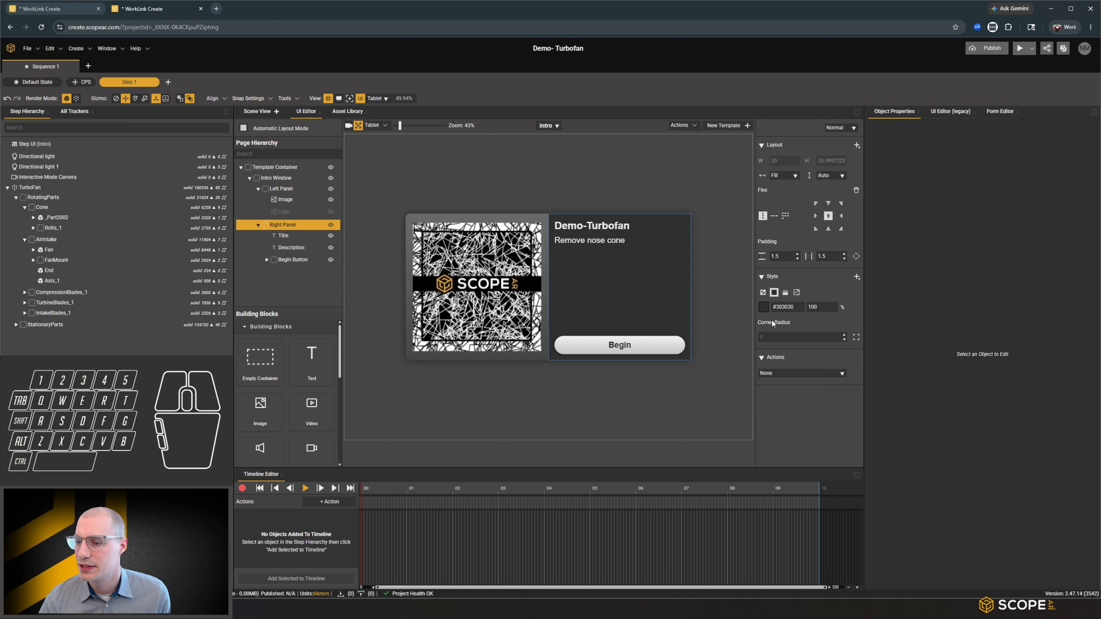
pyautogui.click(764, 306)
pyautogui.moveTo(764, 368); pyautogui.dragTo(765, 378)
pyautogui.click(822, 279)
pyautogui.click(723, 263)
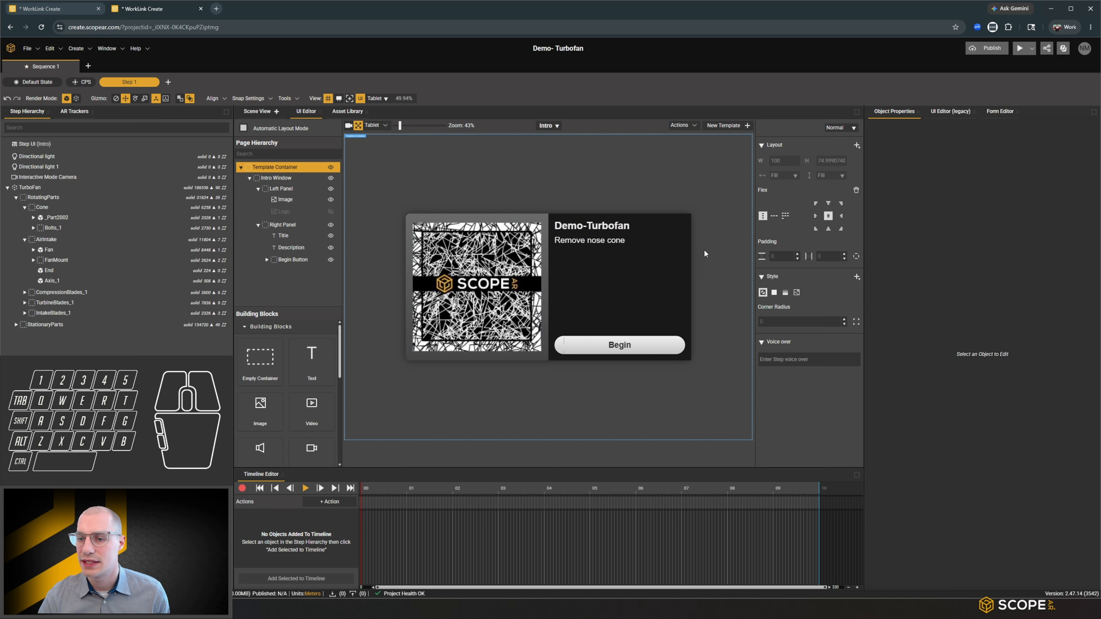
pyautogui.click(682, 350)
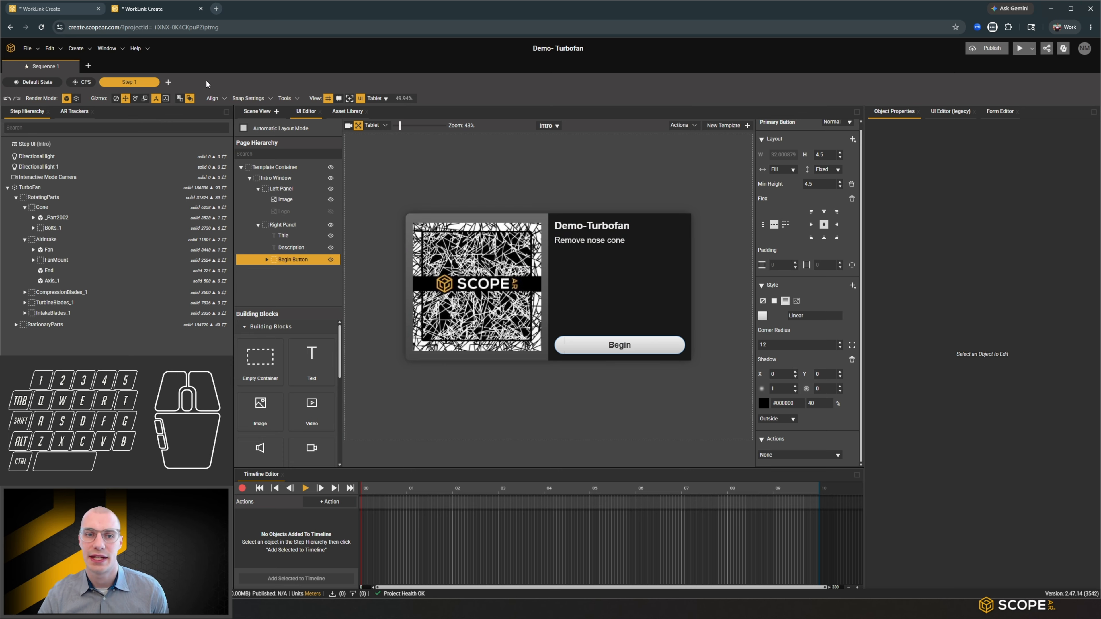
# Step: Add Step 2 to the sequence and change its UI template to Branch
pyautogui.click(168, 82)
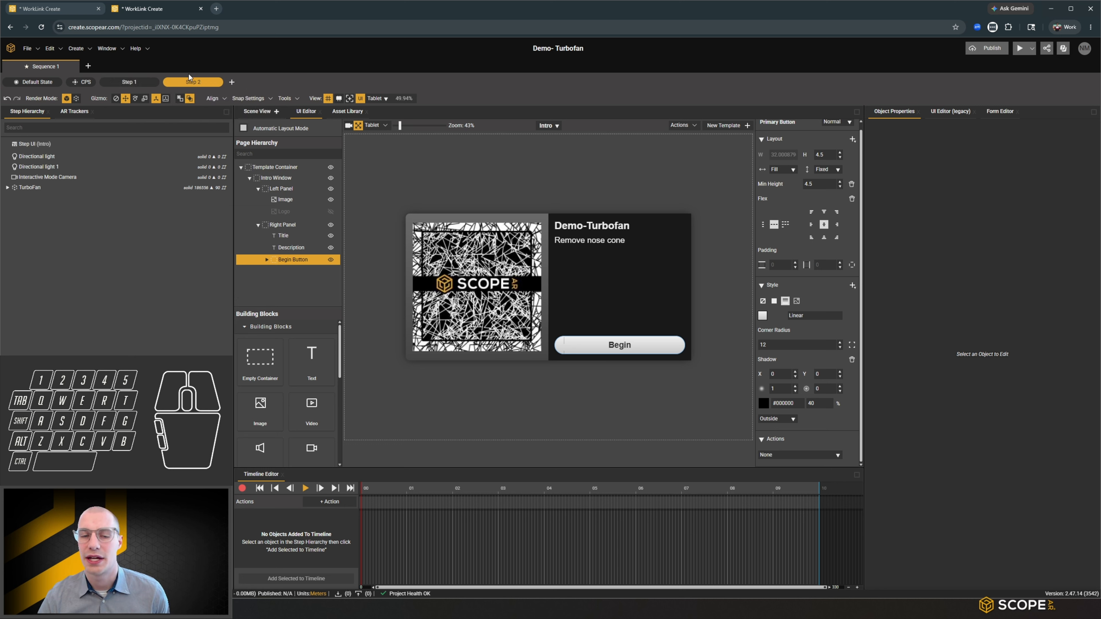
pyautogui.click(548, 126)
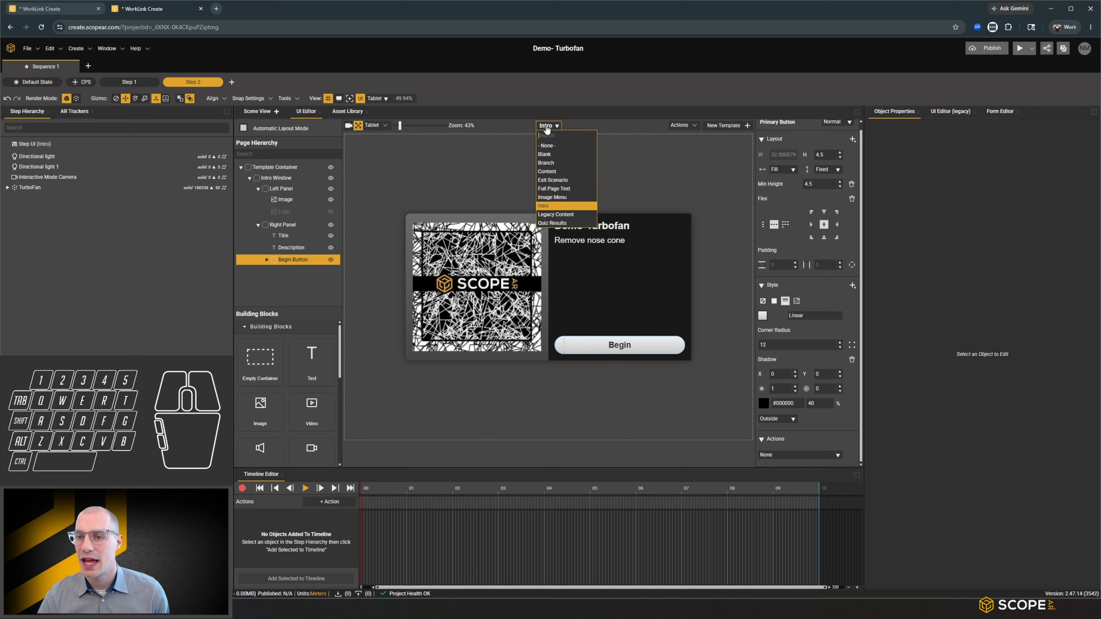
pyautogui.click(546, 162)
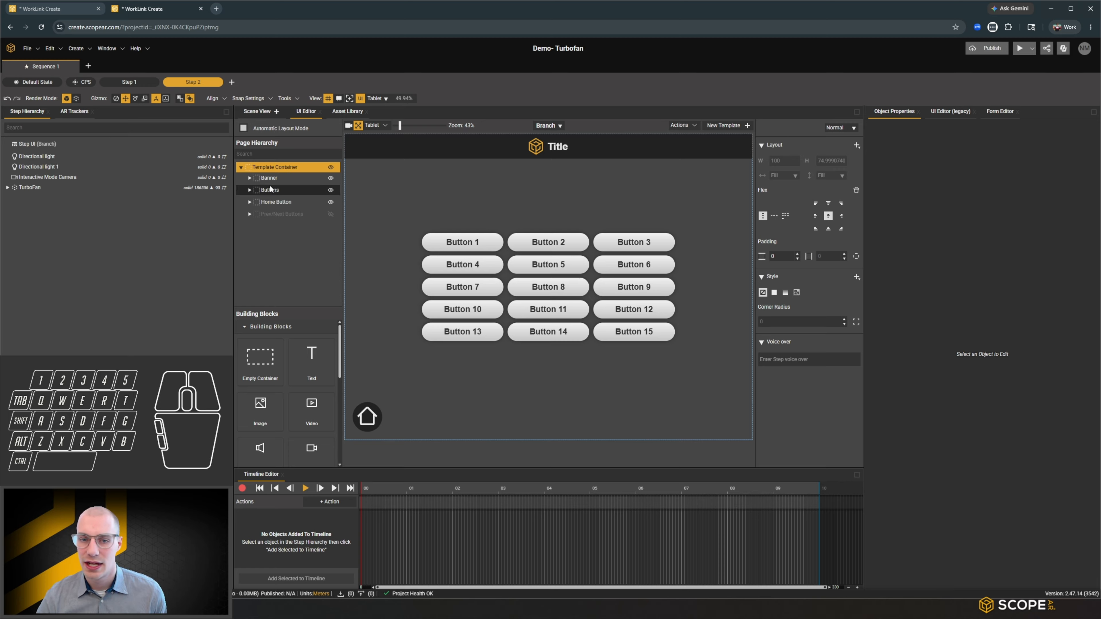
# Step: Hide Buttons 4 through 15 of the Branch template, leaving only the first three buttons, and select Button 3
pyautogui.click(250, 191)
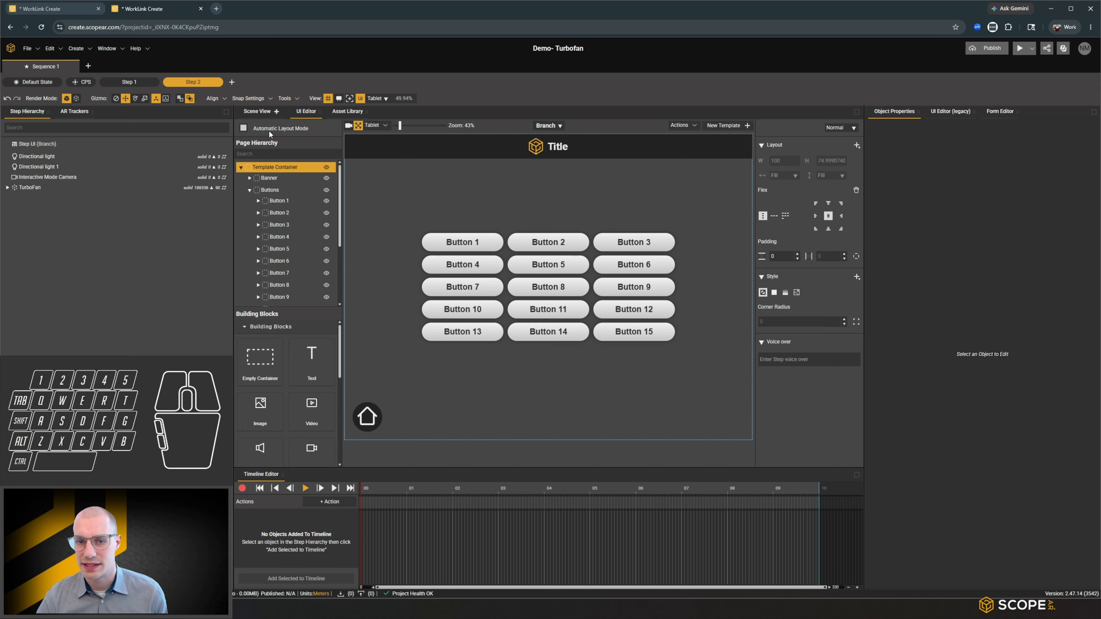
pyautogui.click(269, 190)
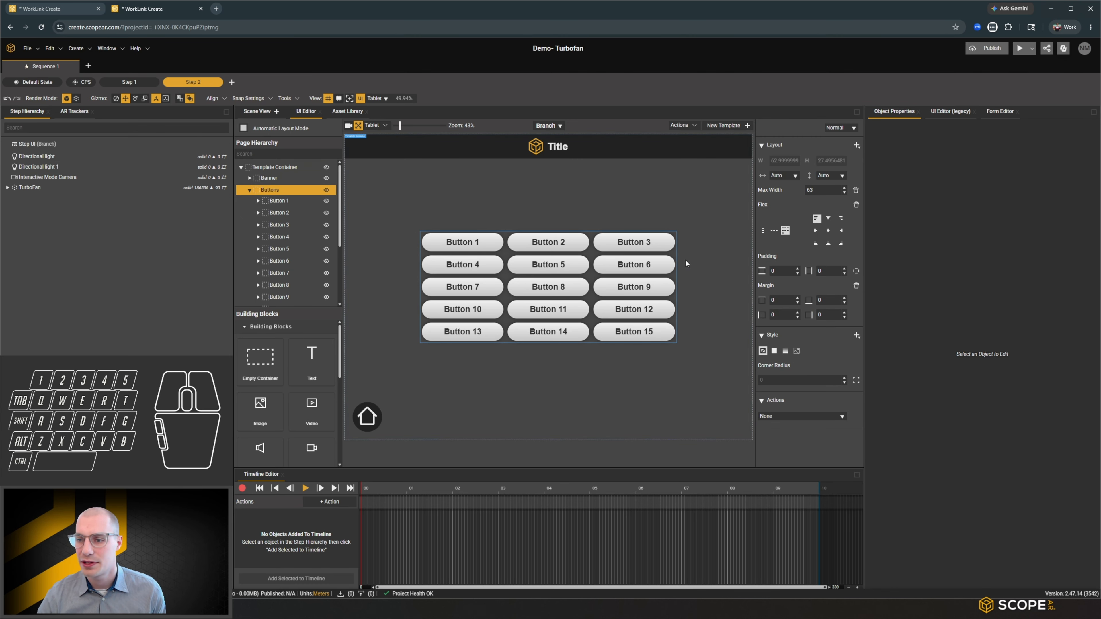
pyautogui.scroll(-3, 309, 271)
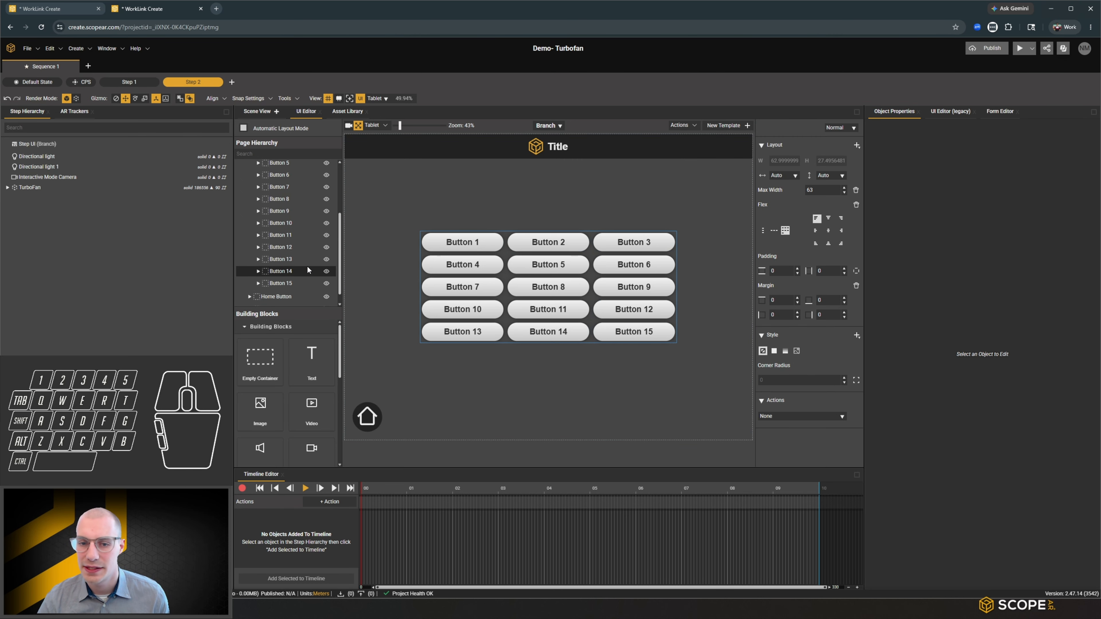
pyautogui.scroll(-1, 308, 270)
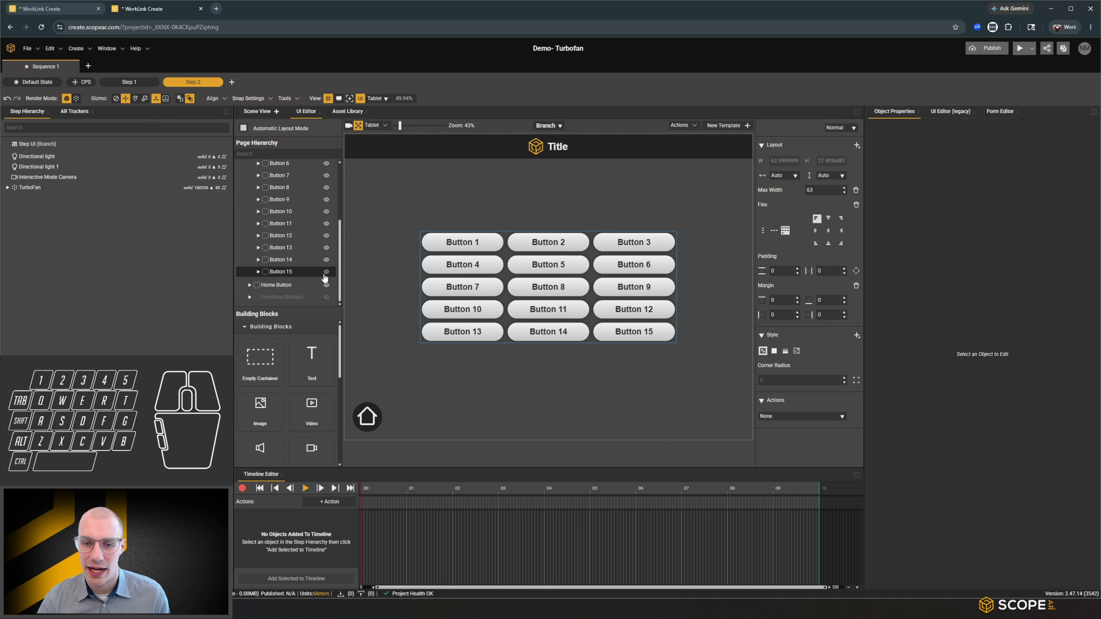
pyautogui.click(325, 272)
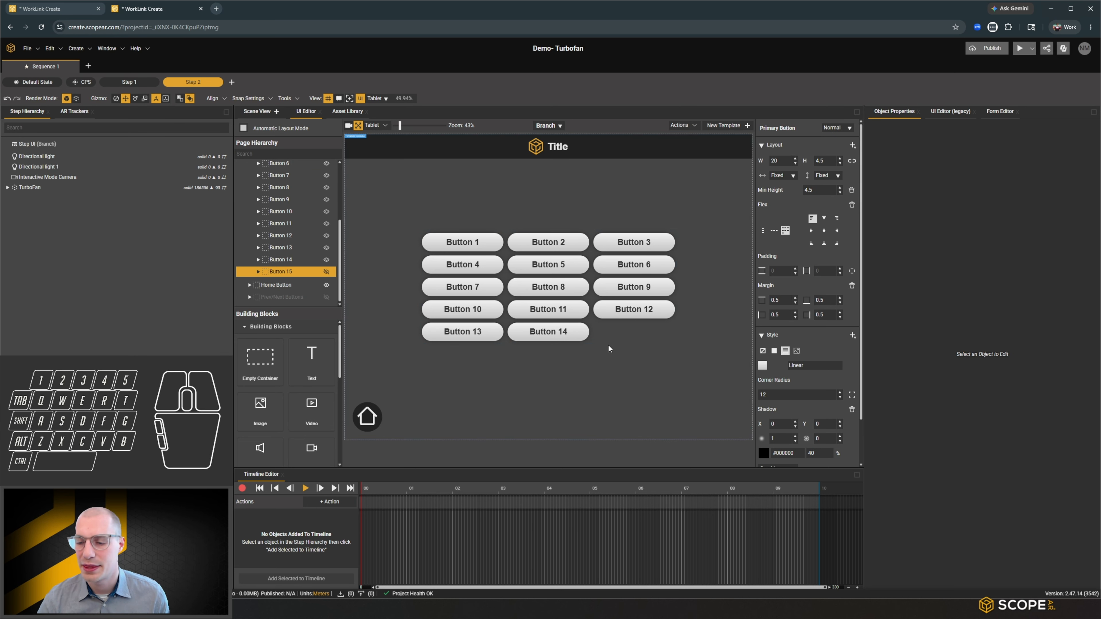
pyautogui.click(326, 259)
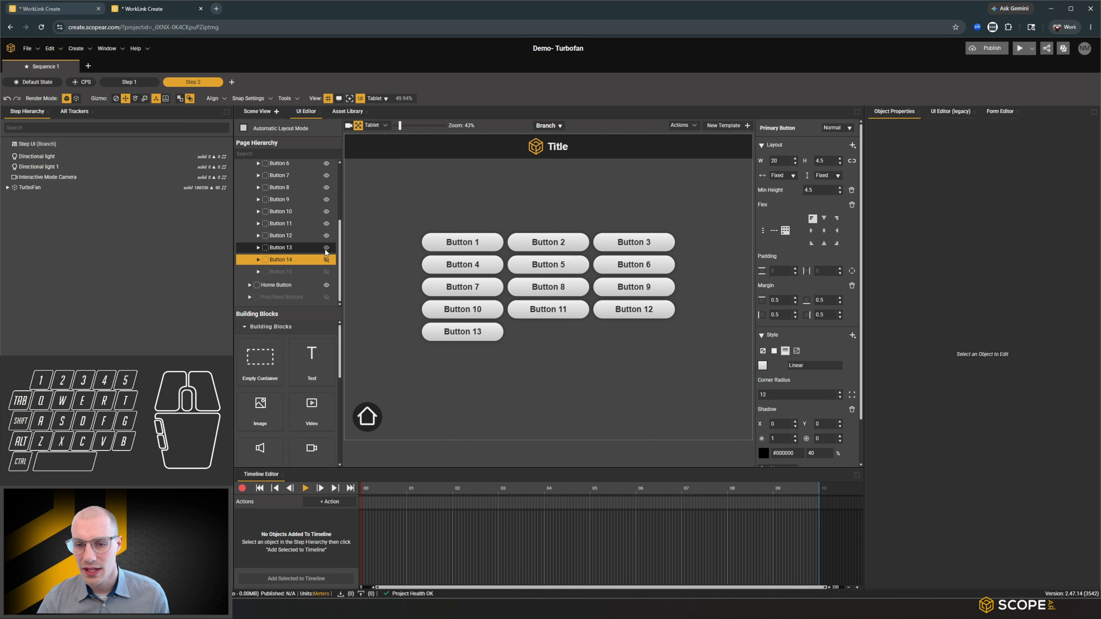
pyautogui.click(326, 247)
pyautogui.click(326, 236)
pyautogui.click(326, 223)
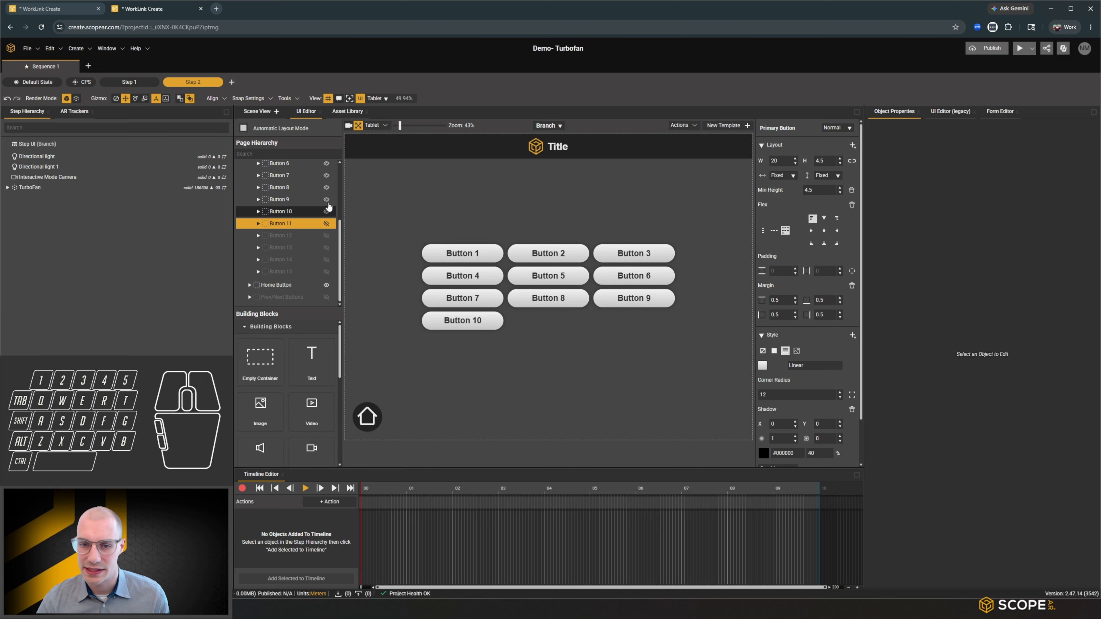
pyautogui.click(326, 211)
pyautogui.click(326, 199)
pyautogui.click(326, 188)
pyautogui.click(326, 175)
pyautogui.scroll(3, 315, 218)
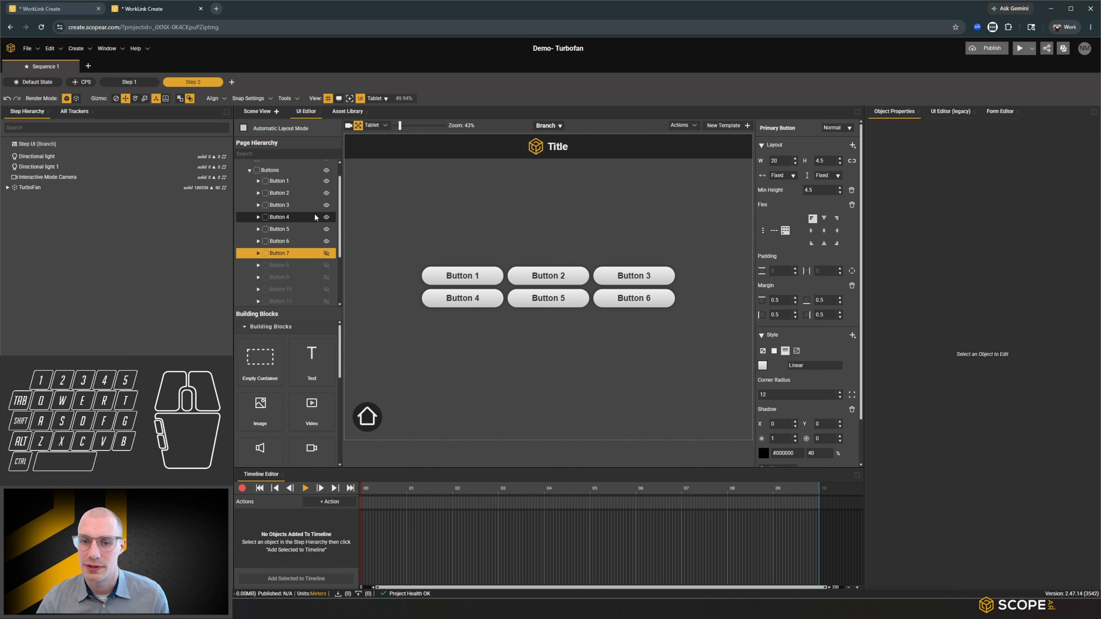
pyautogui.click(326, 249)
pyautogui.click(326, 237)
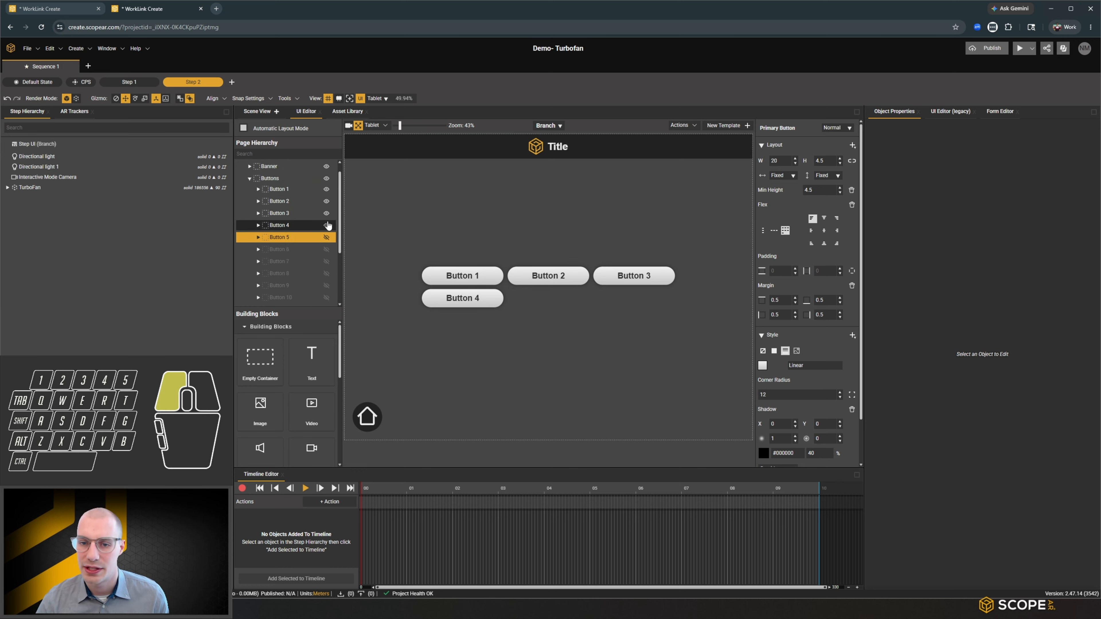
pyautogui.click(326, 225)
pyautogui.click(279, 213)
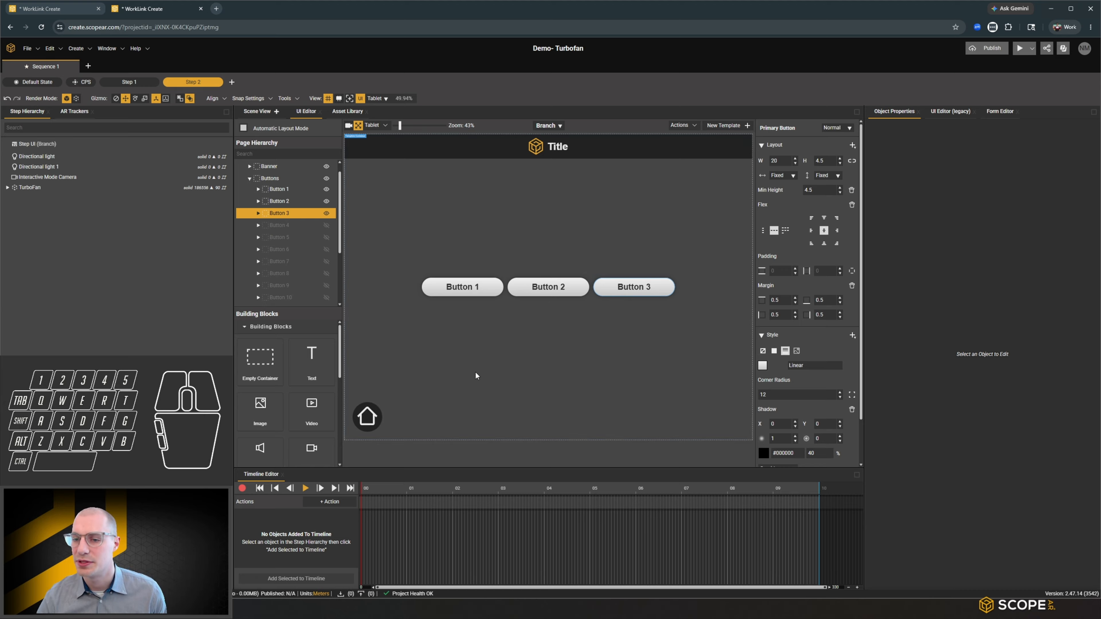
# Step: Change the label of Button 1 to "Overview"
pyautogui.doubleClick(463, 287)
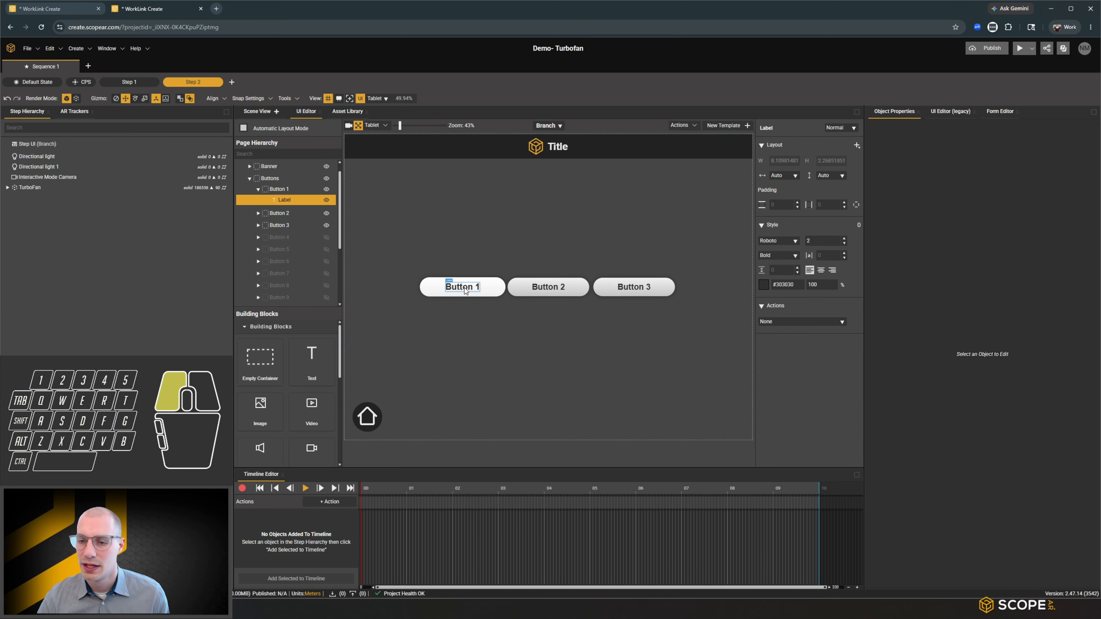
pyautogui.doubleClick(464, 288)
pyautogui.tripleClick(464, 288)
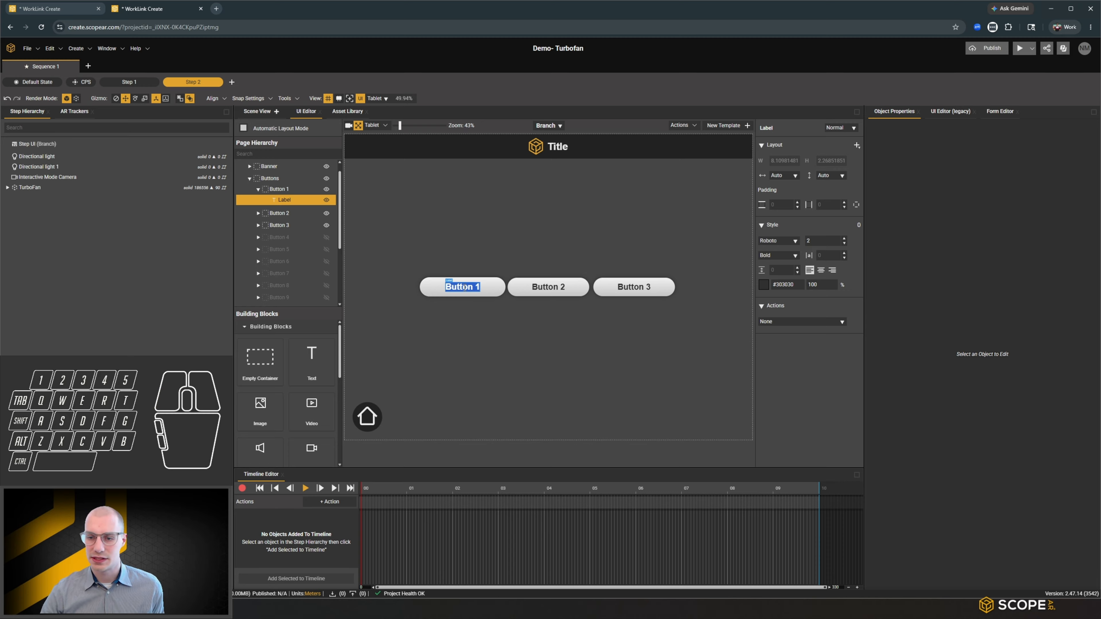
pyautogui.write('Overview')
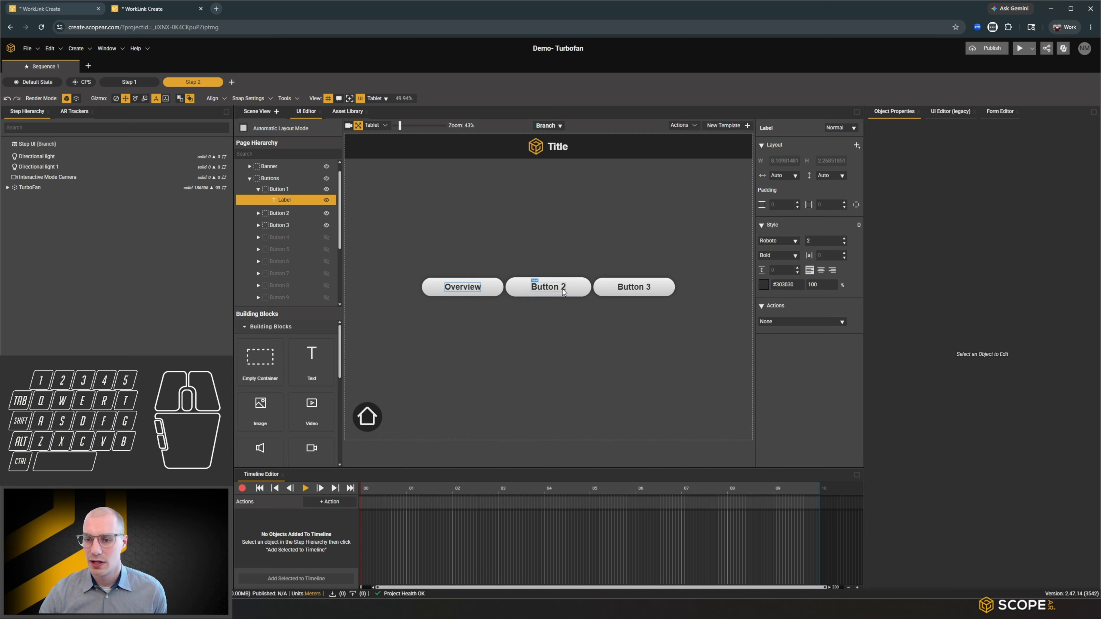
# Step: Change the label of Button 2 to "Remove Nose Cone"
pyautogui.doubleClick(534, 287)
pyautogui.tripleClick(534, 286)
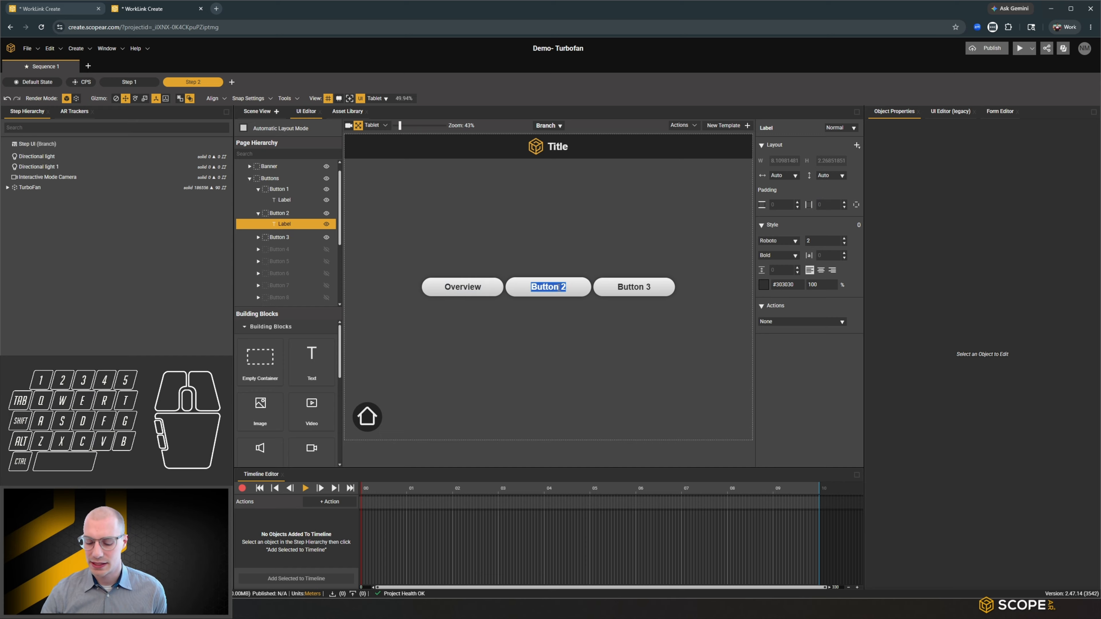
pyautogui.write('Remove')
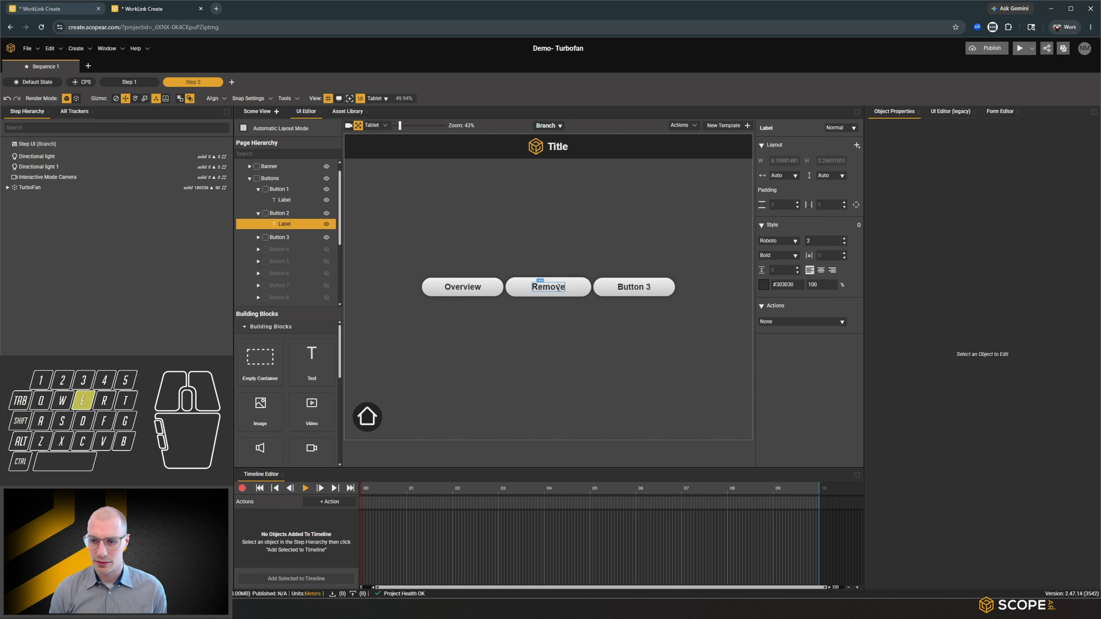
pyautogui.write(' No')
pyautogui.write('se Cone')
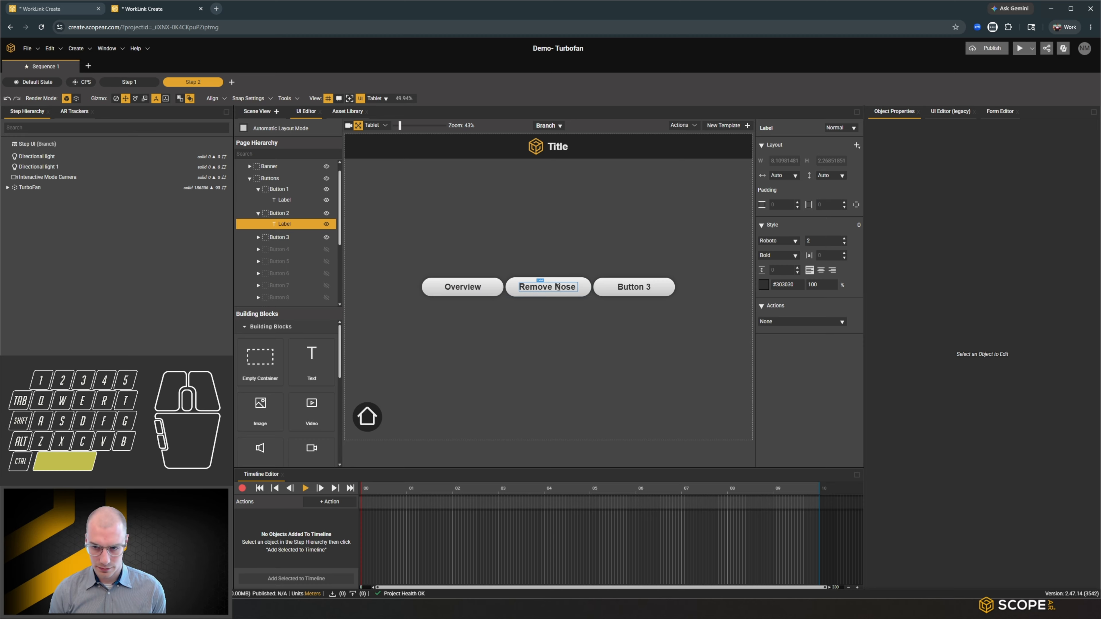
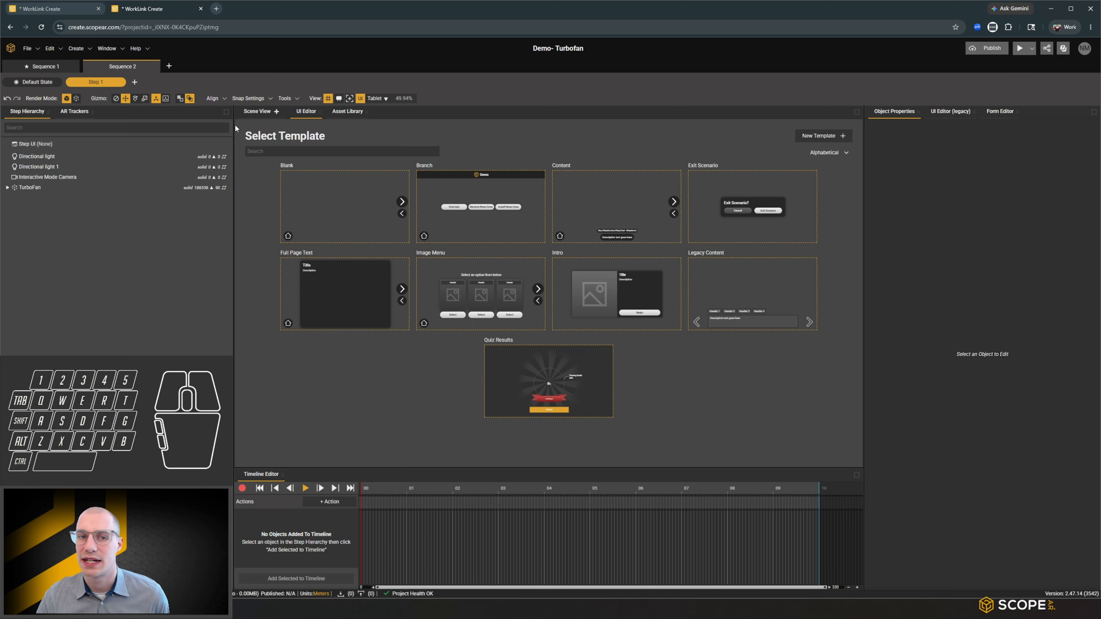
# Step: Return to Sequence 1 and rename it "menu"
pyautogui.click(53, 69)
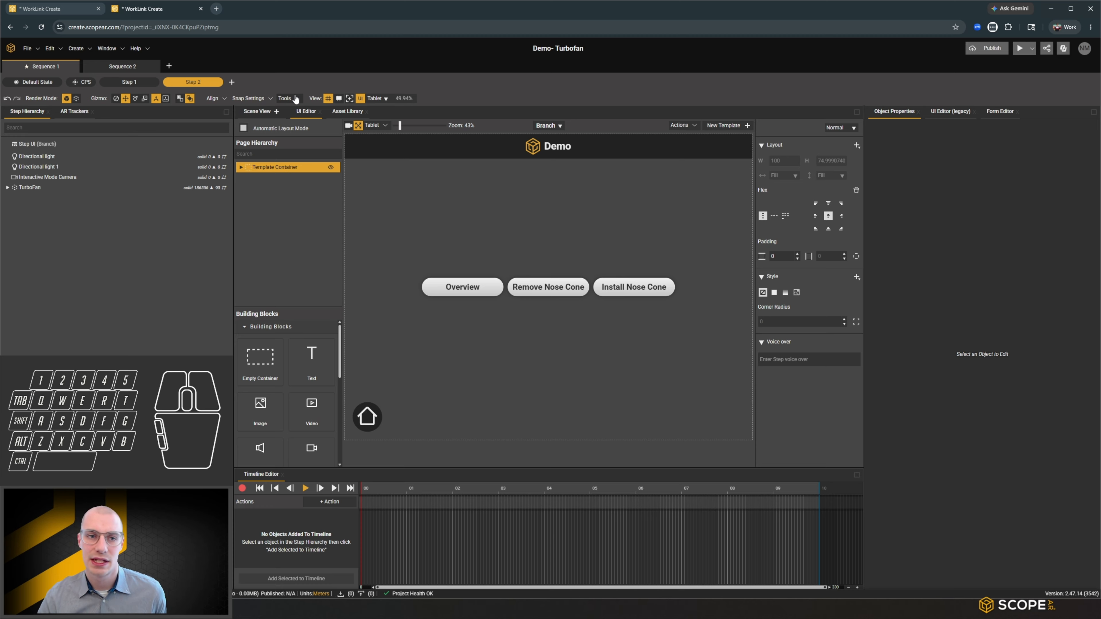
pyautogui.doubleClick(51, 67)
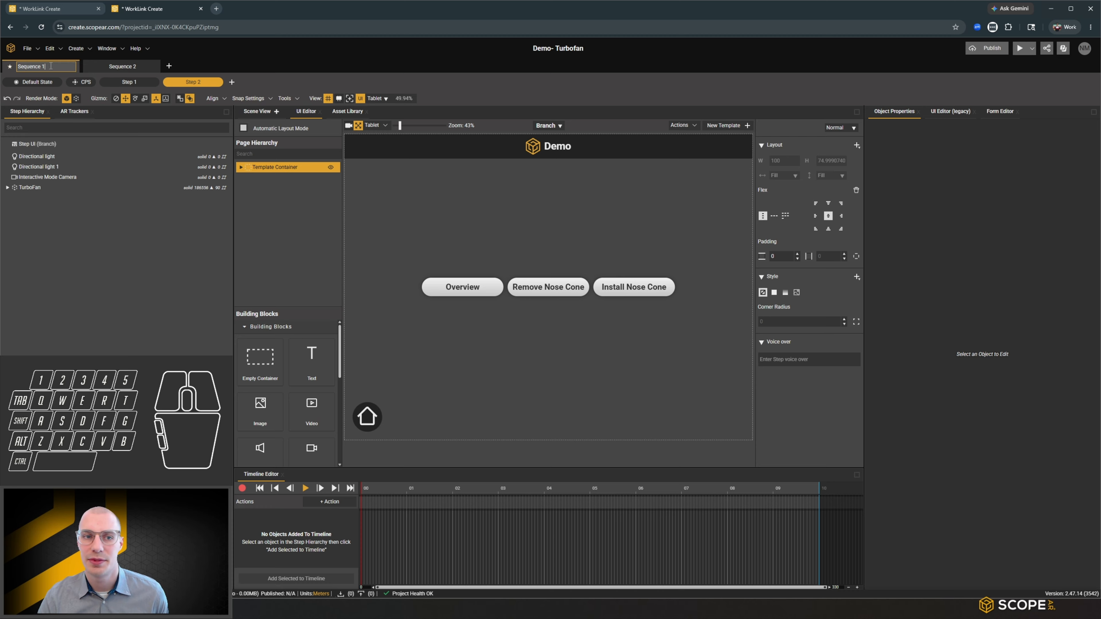
pyautogui.tripleClick(51, 66)
pyautogui.write('M')
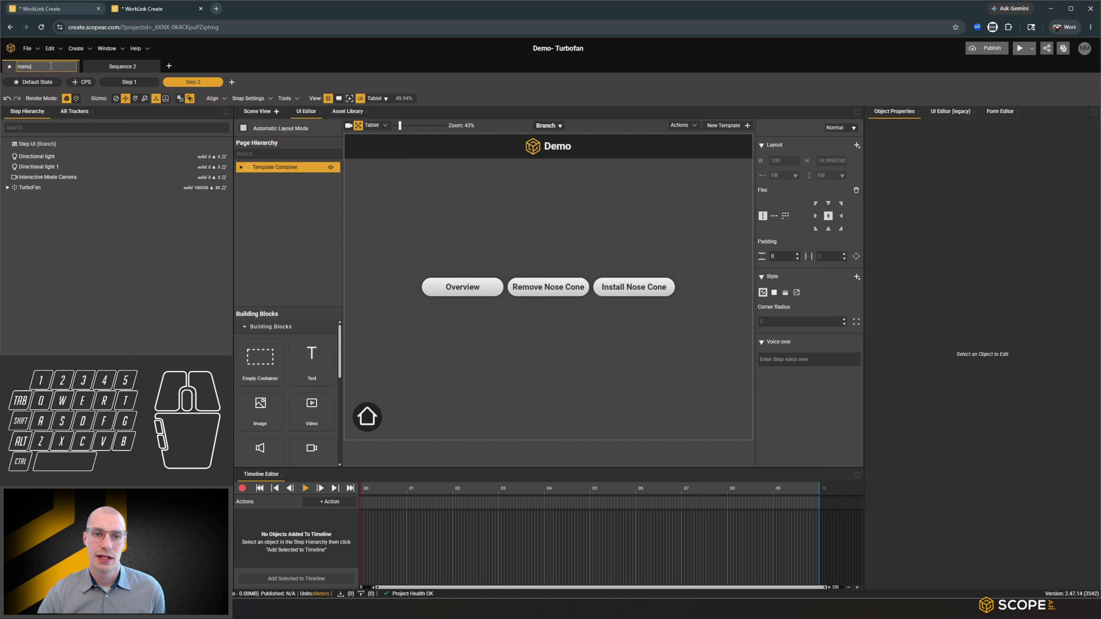
pyautogui.click(197, 54)
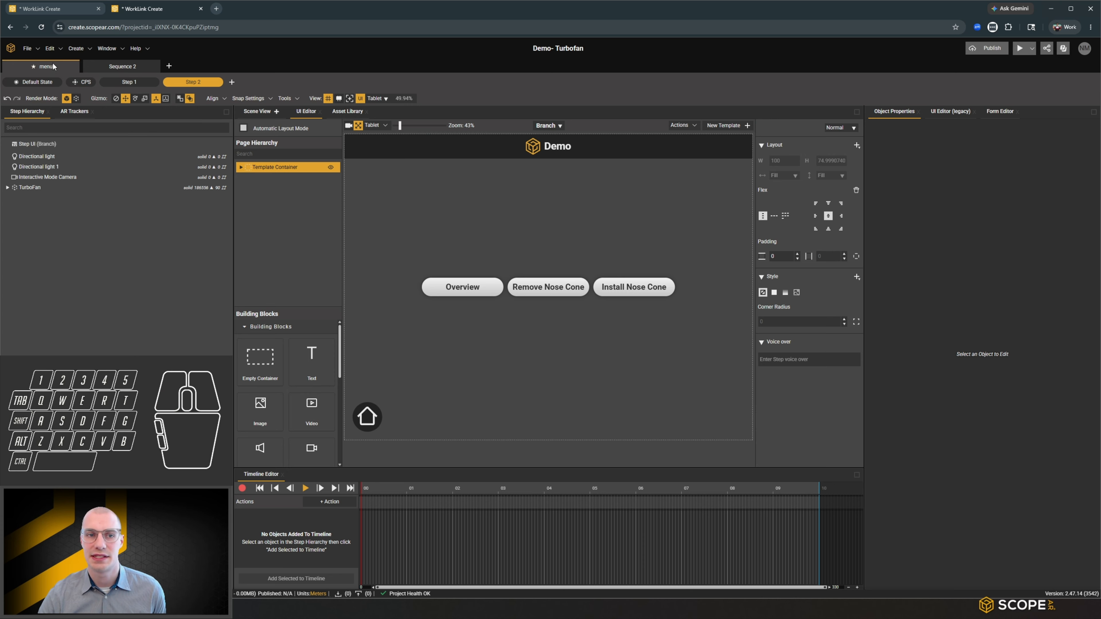
# Step: Rename Step 1 of the menu sequence as "Intro"
pyautogui.click(129, 82)
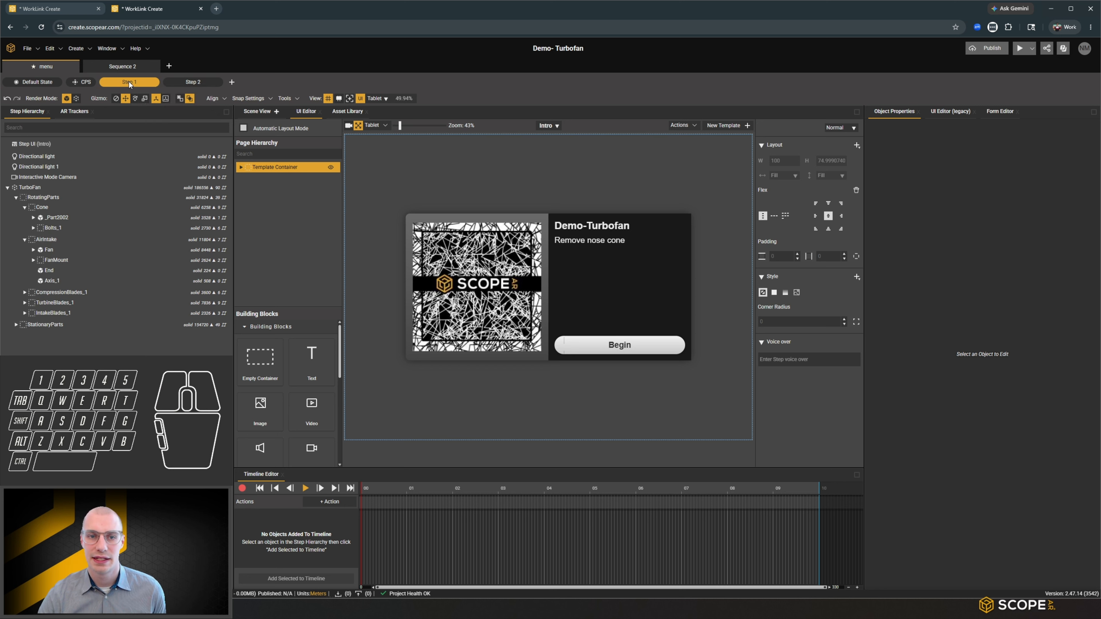
pyautogui.doubleClick(133, 82)
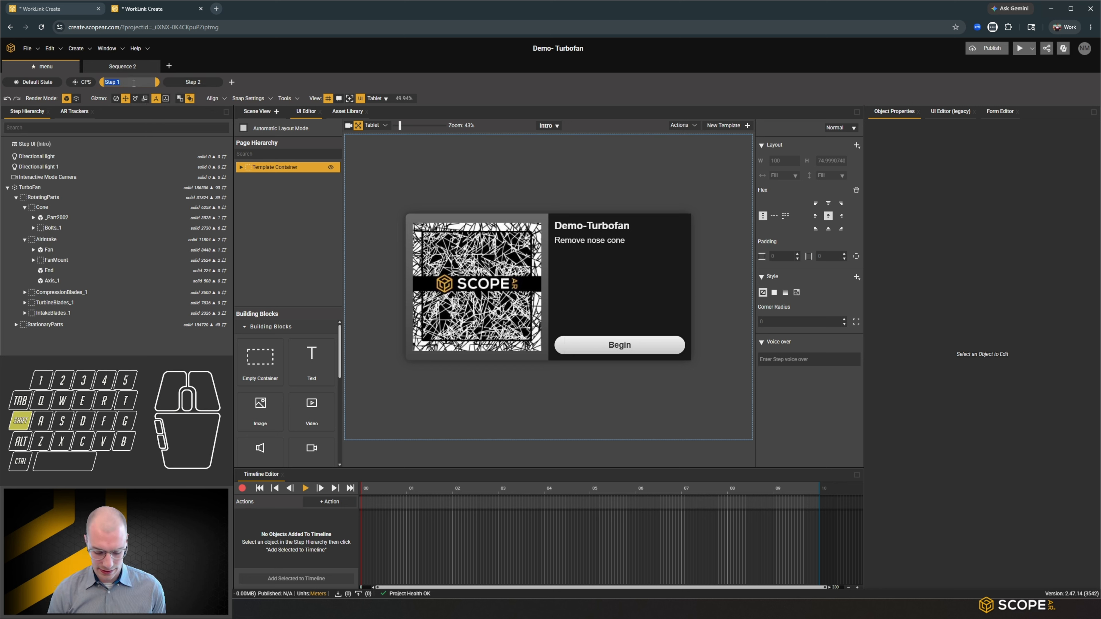
pyautogui.write('Intro')
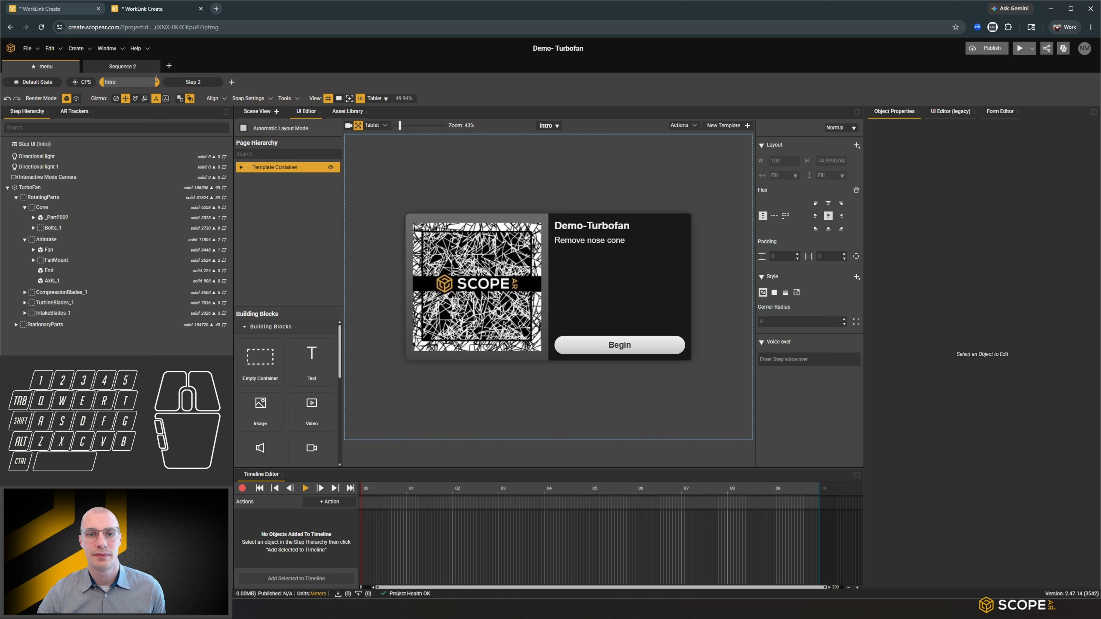
# Step: Rename Step 2 of the menu sequence as "Top Menu"
pyautogui.click(194, 83)
pyautogui.click(194, 83)
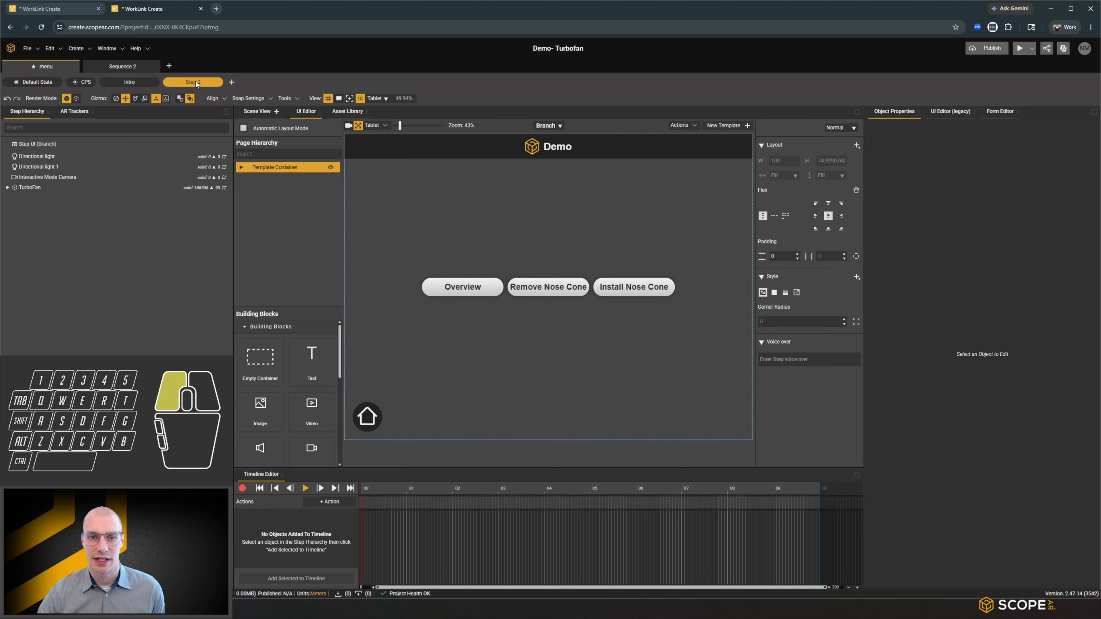
pyautogui.click(196, 82)
pyautogui.write('Top')
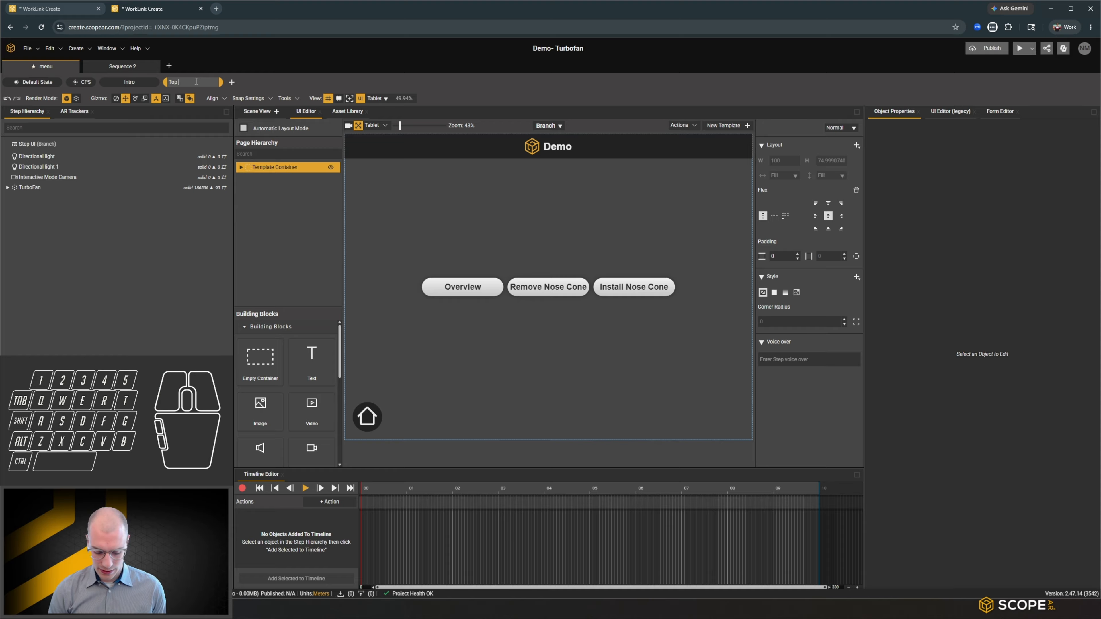
pyautogui.write(' Menu')
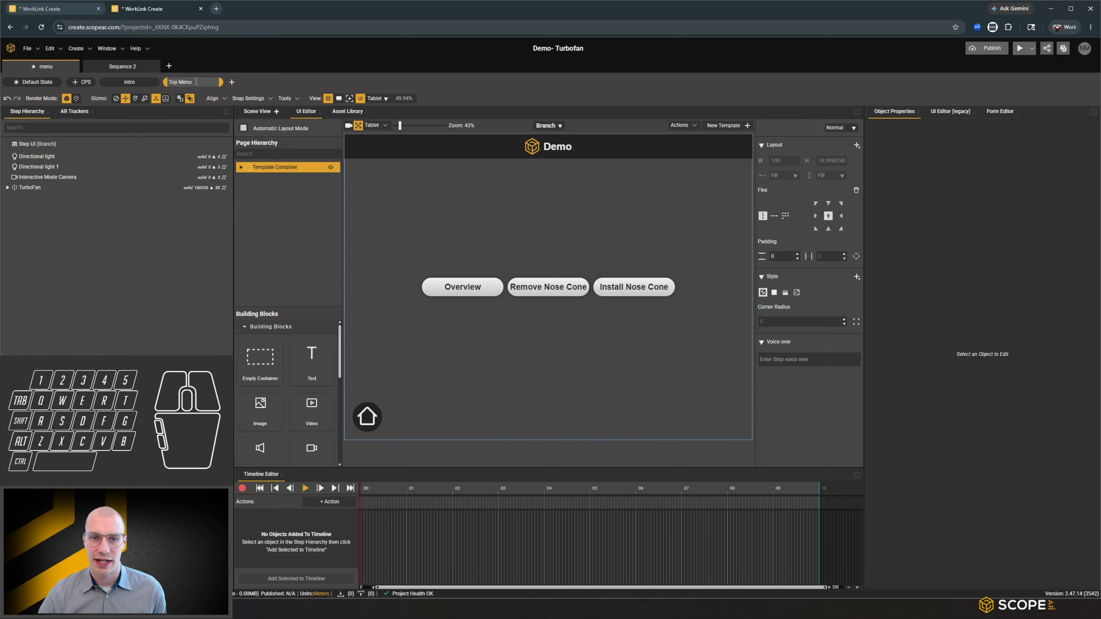
pyautogui.click(194, 84)
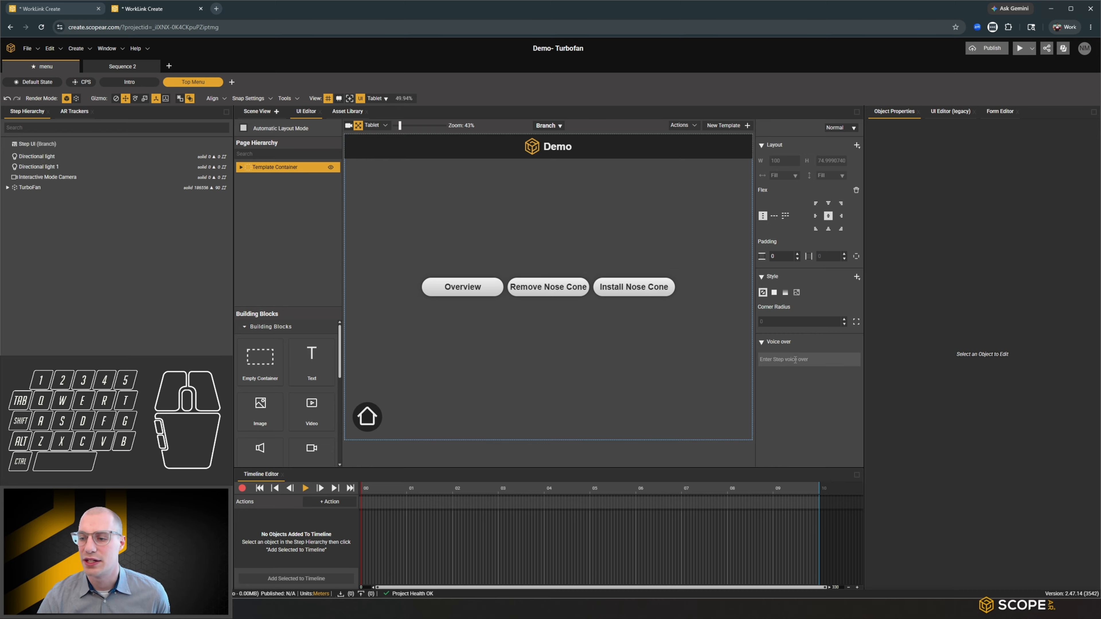
# Step: Set the Overview button's action to Move To Step and view the available target steps without choosing one
pyautogui.click(480, 293)
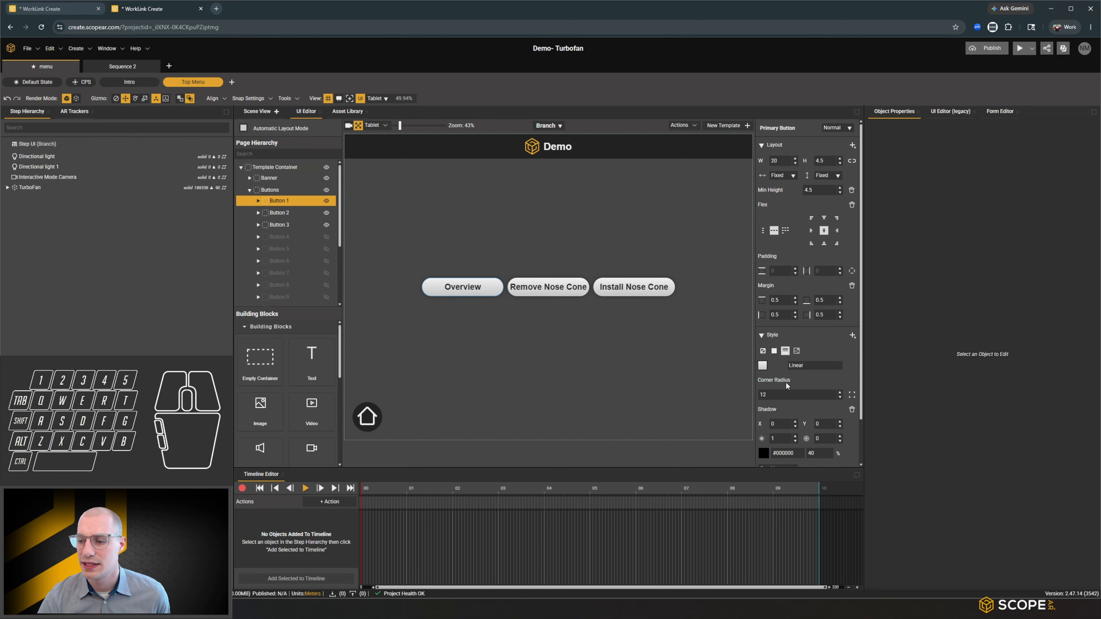
pyautogui.scroll(-3, 809, 412)
pyautogui.click(810, 458)
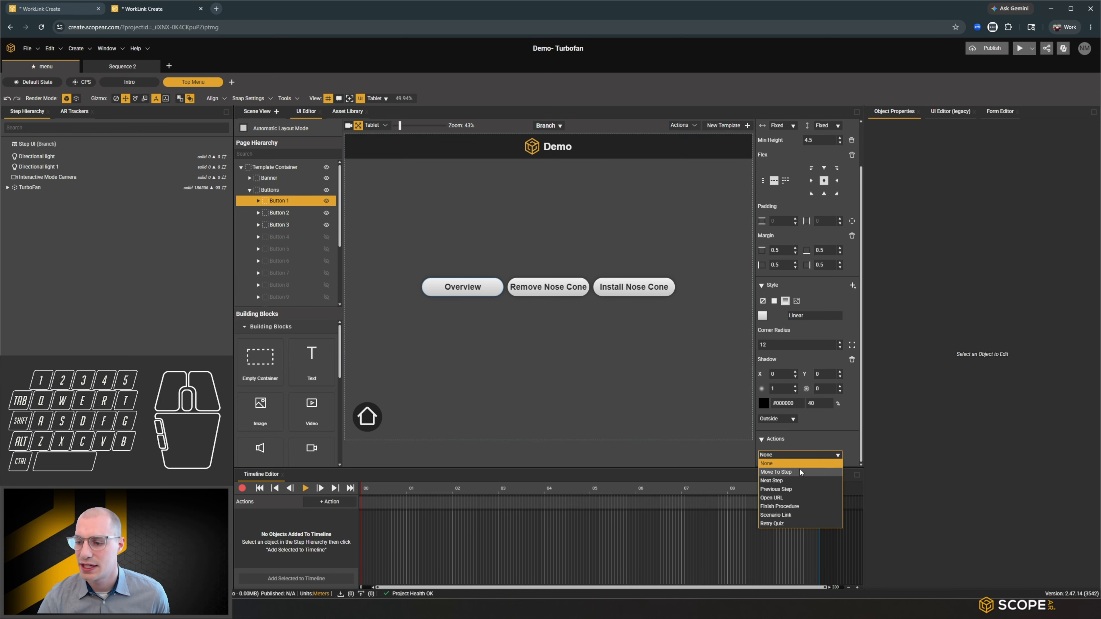
pyautogui.click(811, 472)
pyautogui.click(807, 454)
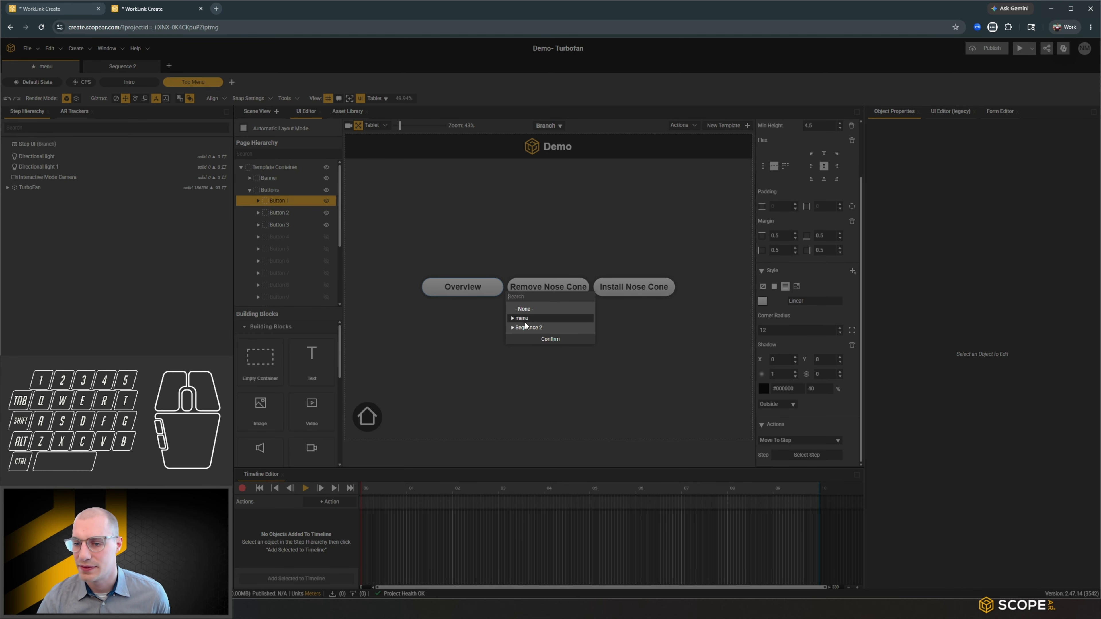
pyautogui.click(839, 423)
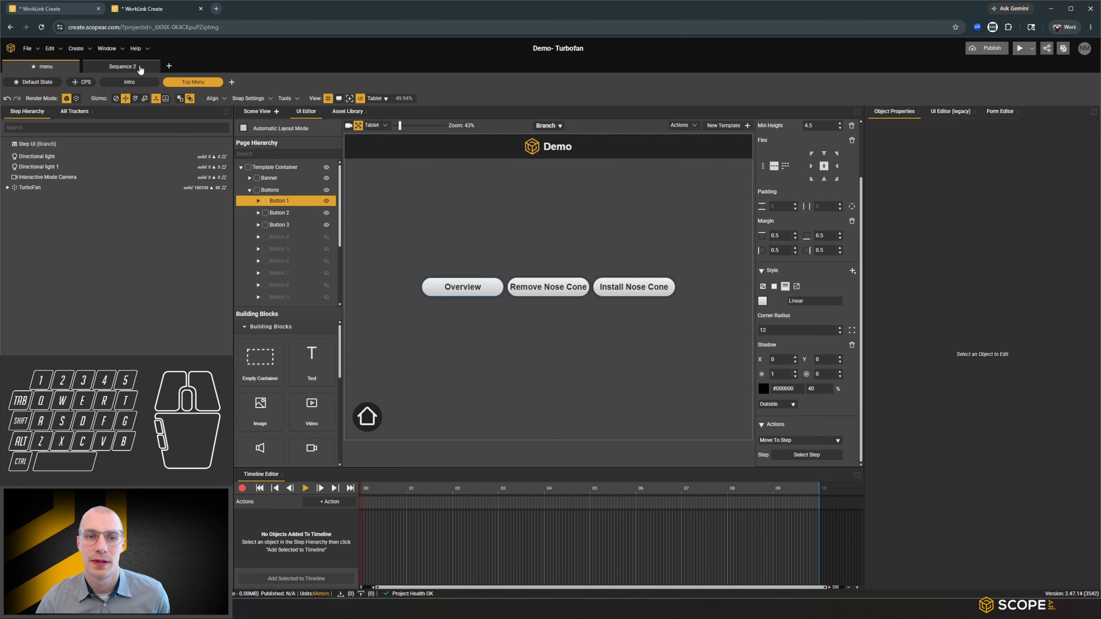
# Step: Switch to Sequence 2 and rename it "Overview"
pyautogui.click(122, 66)
pyautogui.doubleClick(122, 67)
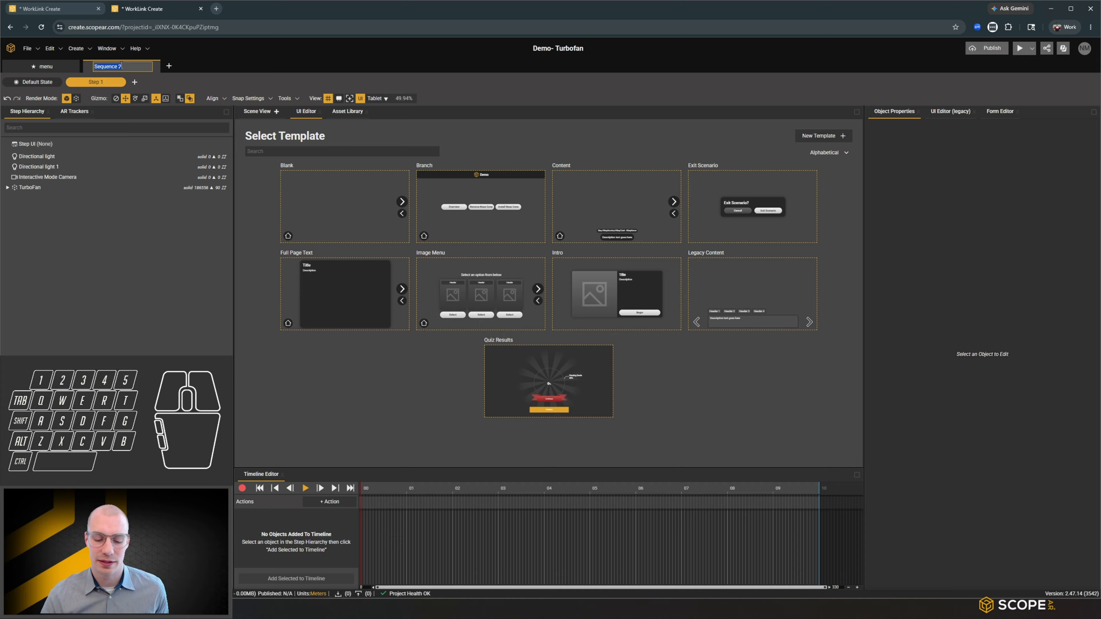
pyautogui.write('Over')
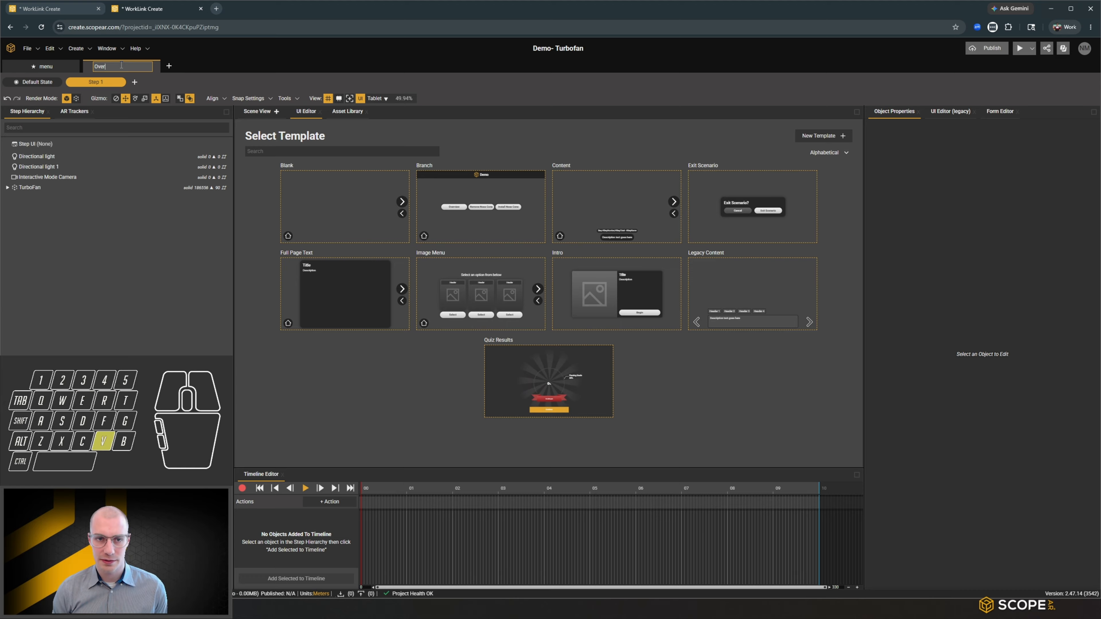
pyautogui.write('view')
pyautogui.press('Return')
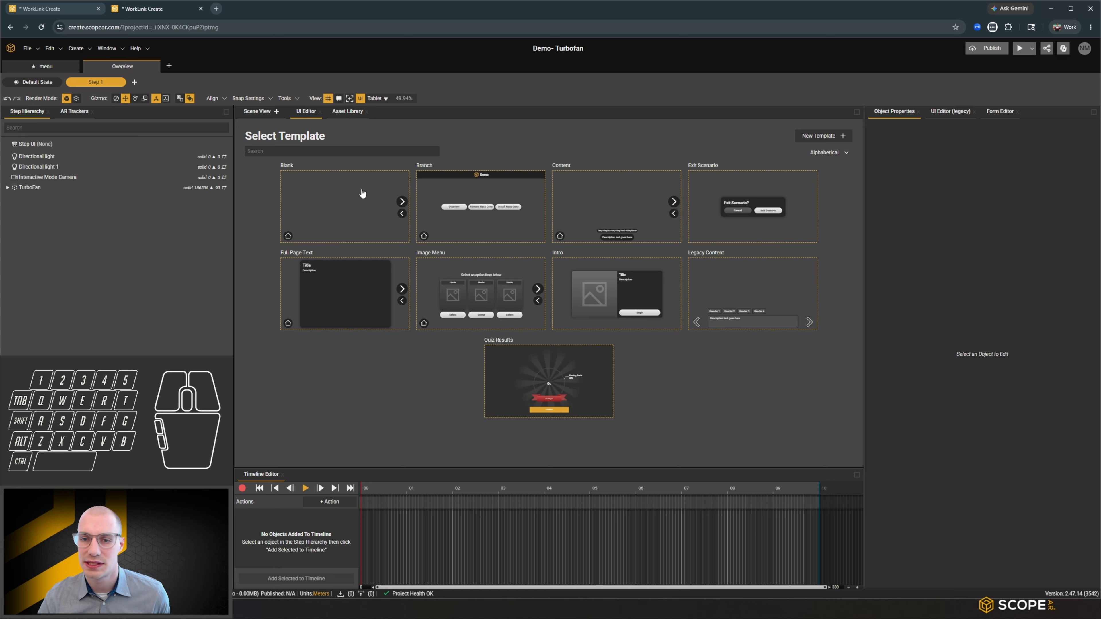
# Step: Apply the Blank UI template to Step 1 of the Overview sequence and hide its Prev/Next Buttons group
pyautogui.click(364, 200)
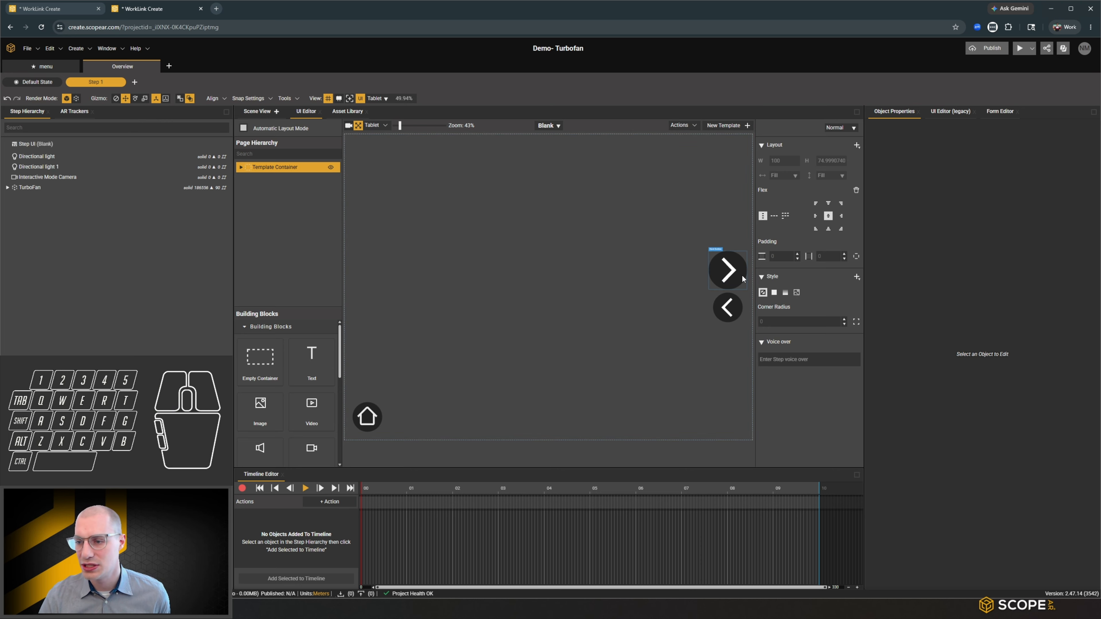
pyautogui.click(737, 281)
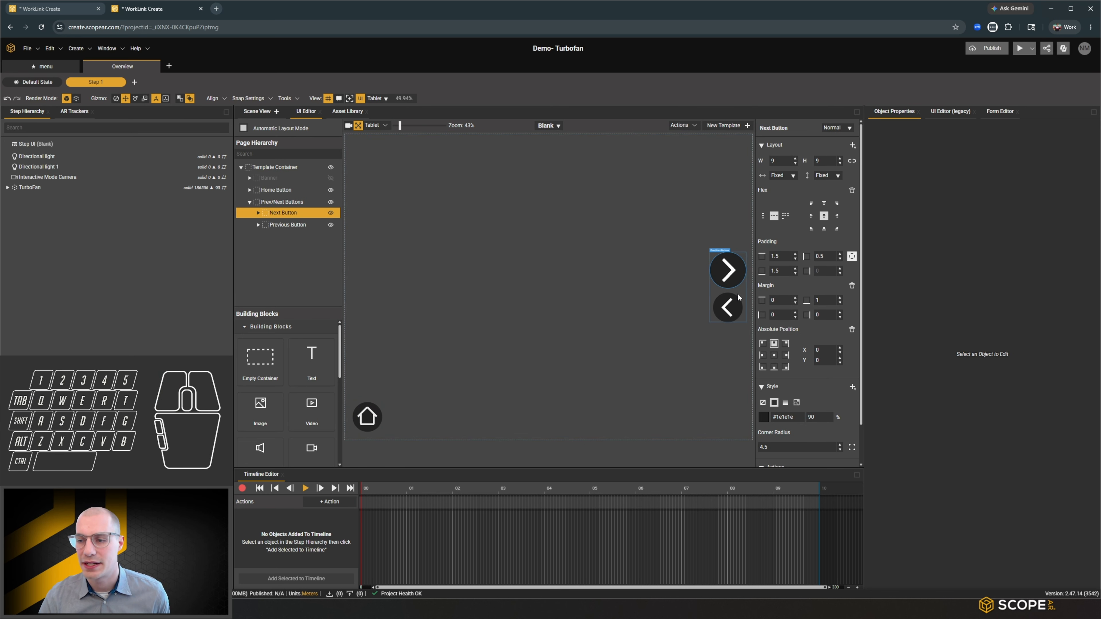
pyautogui.click(331, 202)
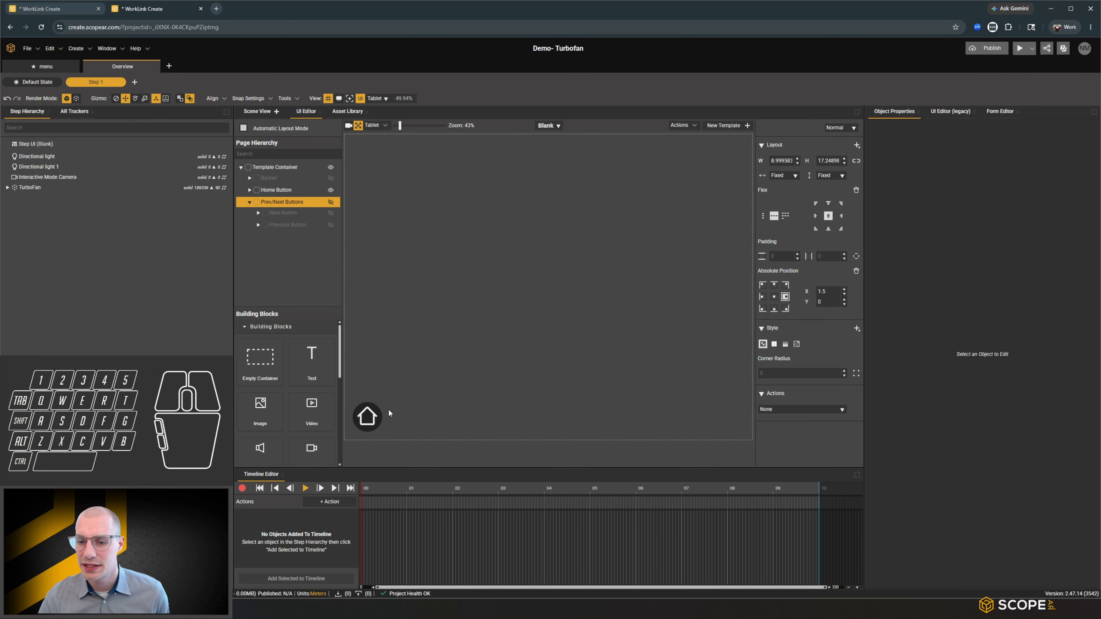
# Step: Set the Home Button's action to Move To Step, targeting the Top Menu step in the menu sequence
pyautogui.click(380, 416)
pyautogui.click(802, 439)
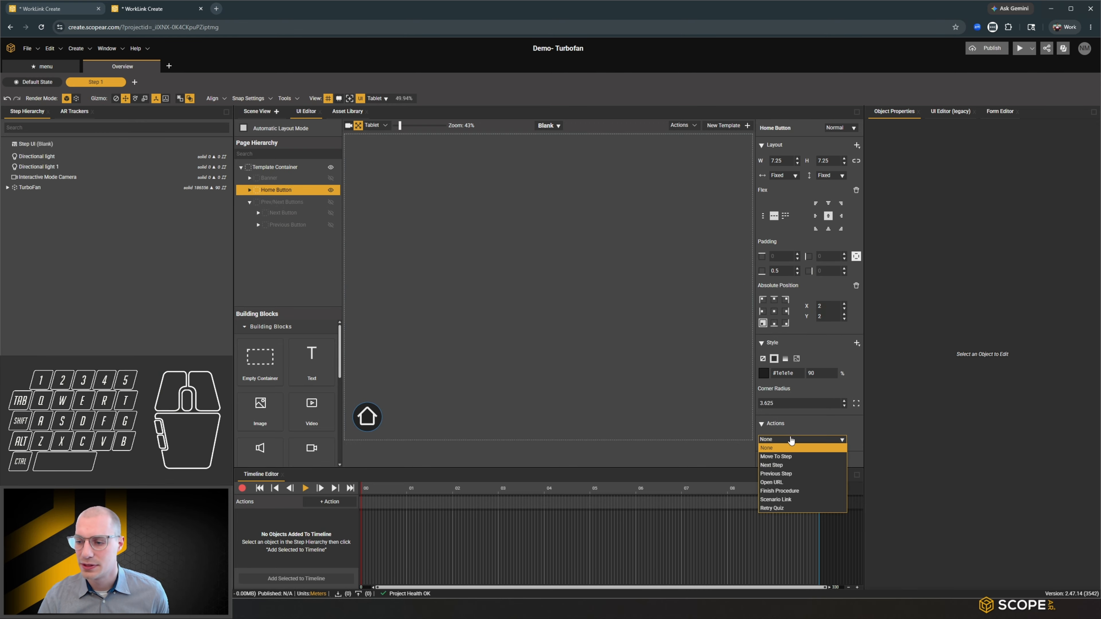
pyautogui.click(776, 457)
pyautogui.click(808, 454)
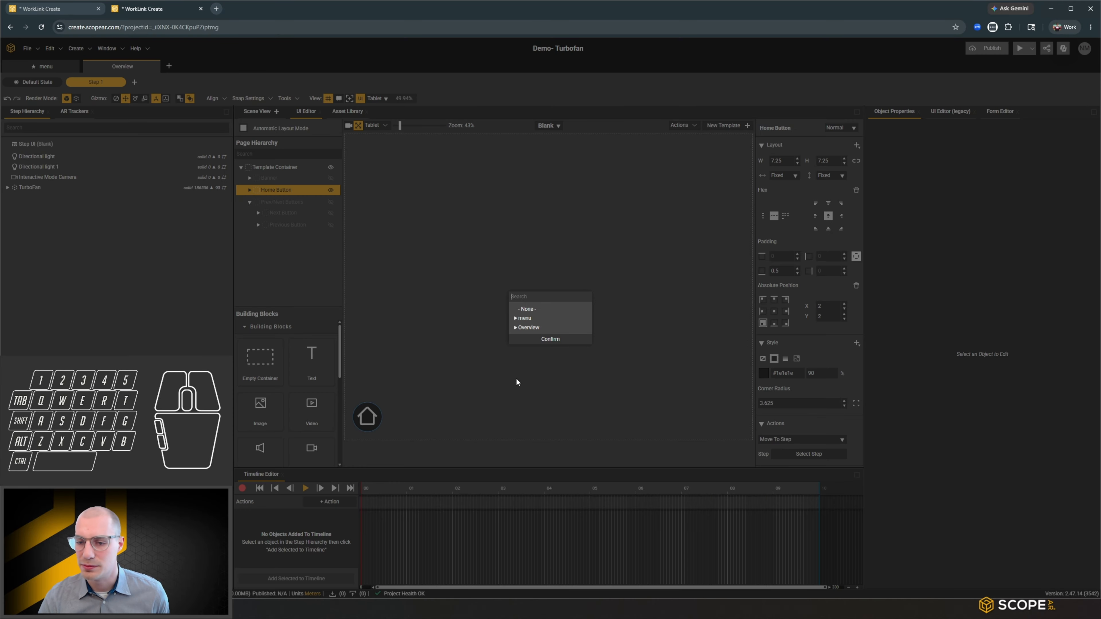
pyautogui.click(515, 329)
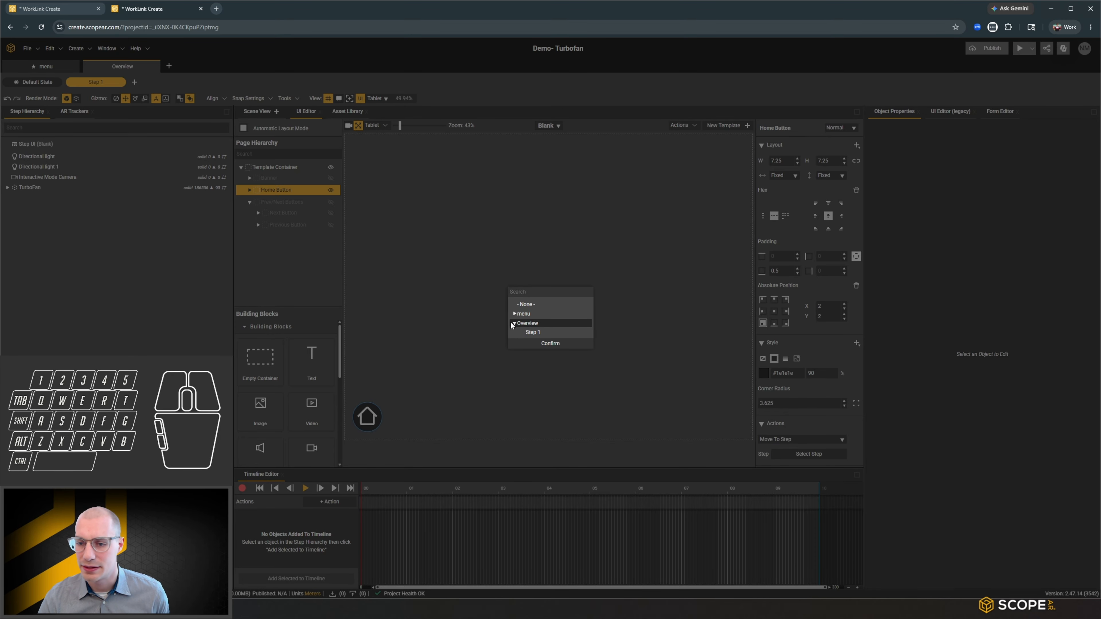
pyautogui.click(515, 324)
pyautogui.click(513, 320)
pyautogui.click(522, 329)
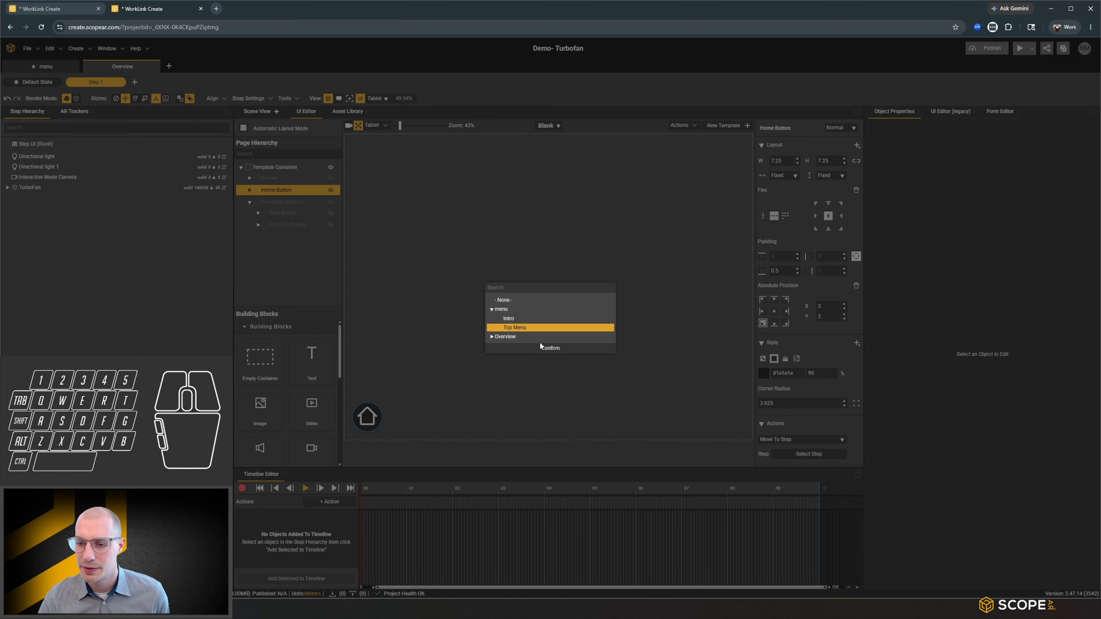
pyautogui.click(538, 347)
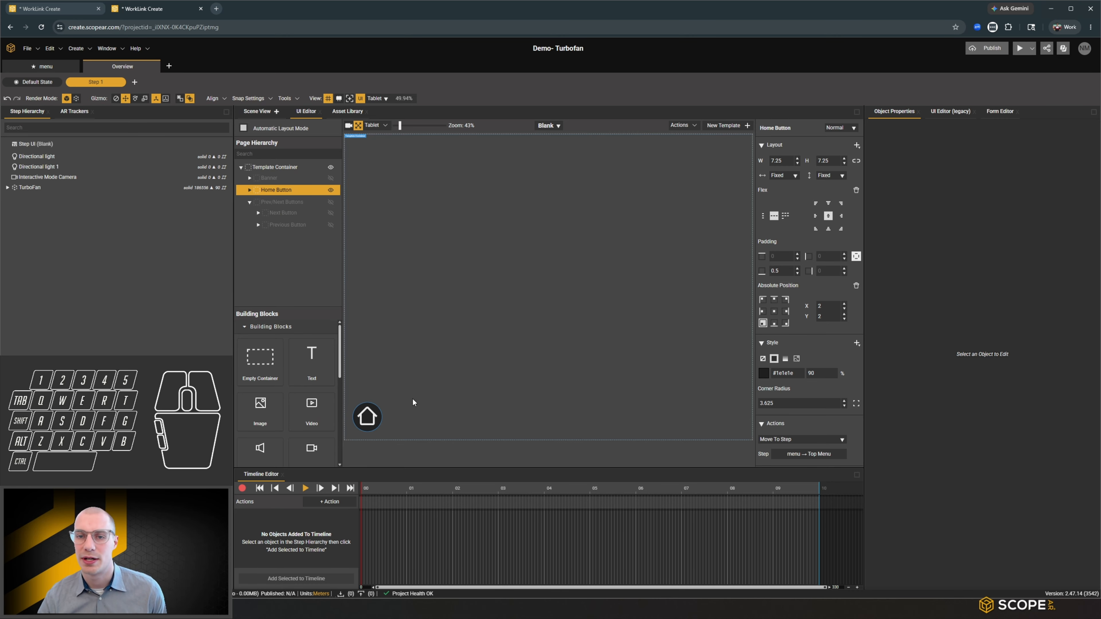
# Step: Return to the 3D scene view and add a cube beneath the turbofan in the Overview step
pyautogui.click(257, 111)
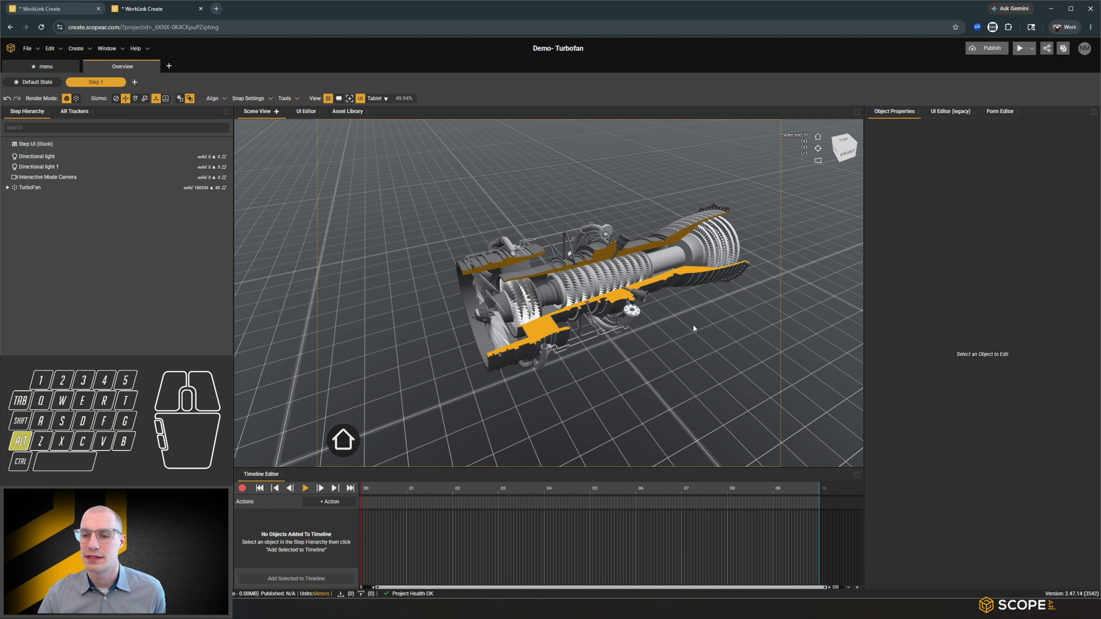
pyautogui.keyDown('alt'); pyautogui.moveTo(692, 324); pyautogui.dragTo(646, 324); pyautogui.keyUp('alt')
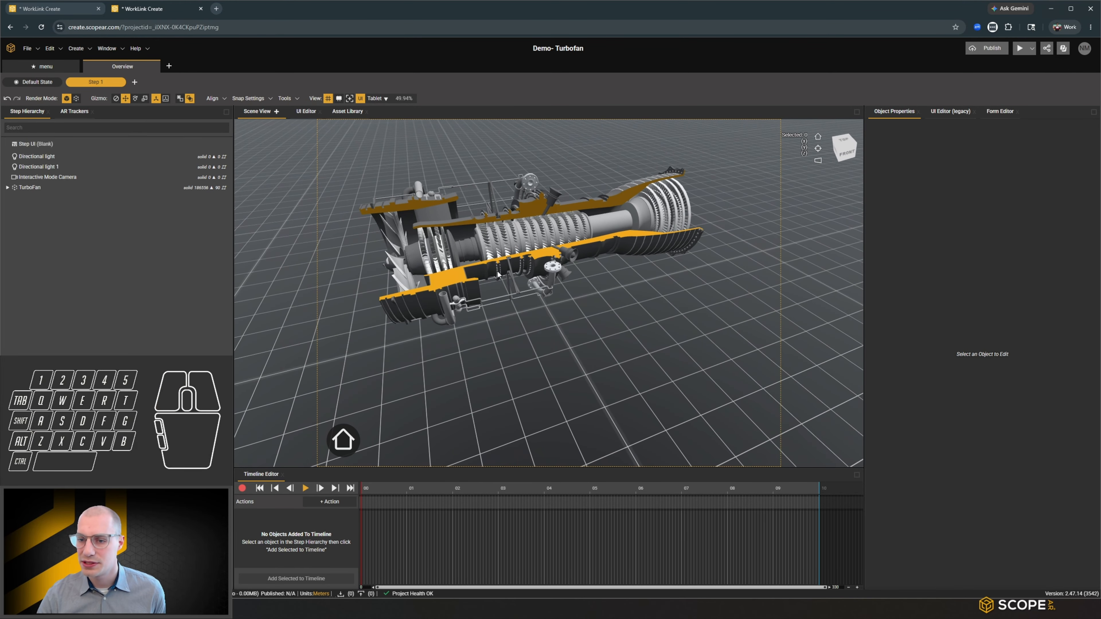
pyautogui.keyDown('alt'); pyautogui.moveTo(498, 274); pyautogui.dragTo(603, 329); pyautogui.keyUp('alt')
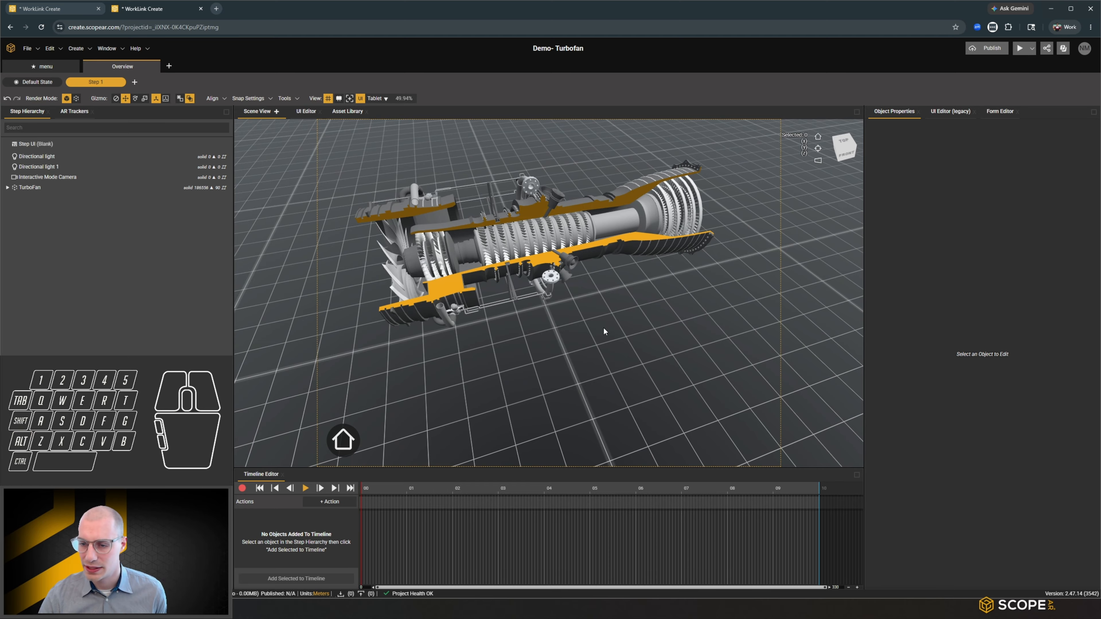
pyautogui.click(76, 48)
pyautogui.click(102, 135)
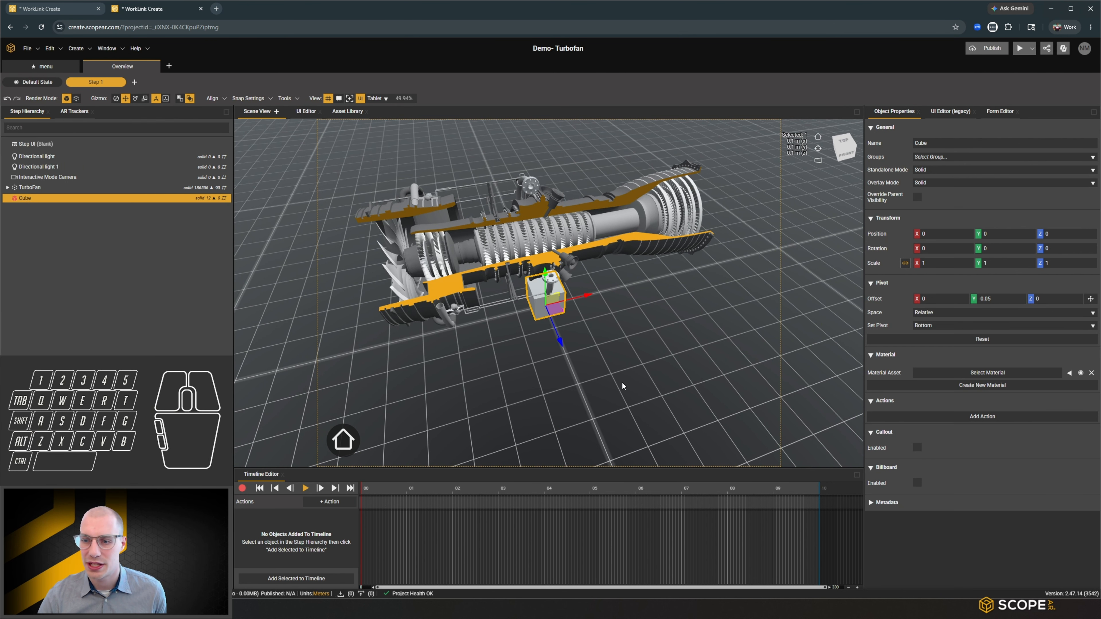
pyautogui.keyDown('alt'); pyautogui.moveTo(338, 373); pyautogui.dragTo(394, 378); pyautogui.keyUp('alt')
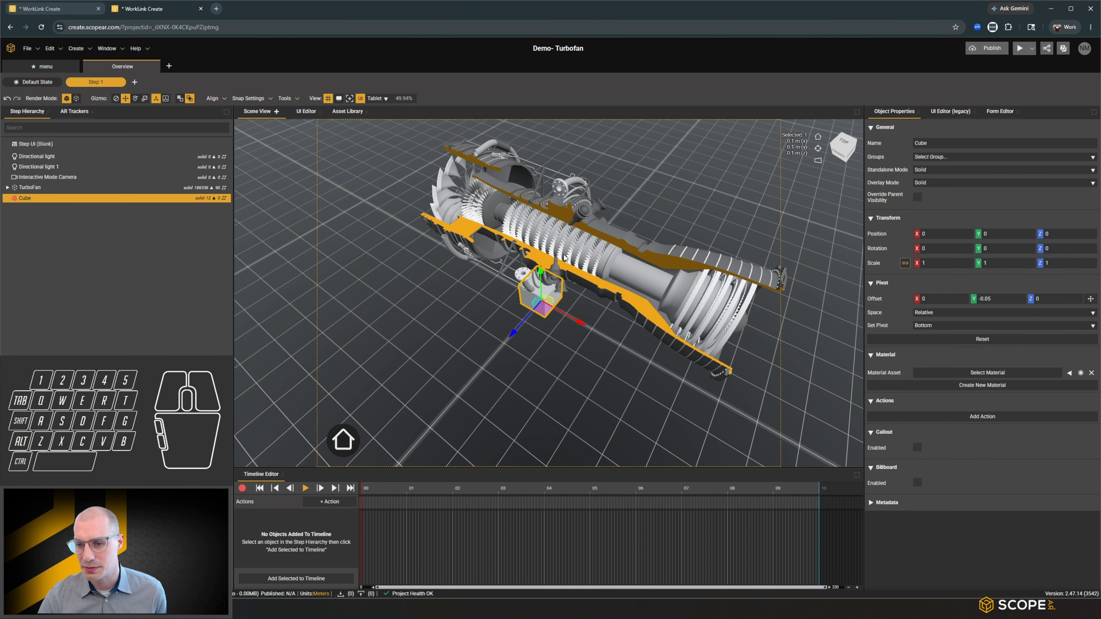
pyautogui.keyDown('alt'); pyautogui.moveTo(572, 380); pyautogui.dragTo(635, 304); pyautogui.keyUp('alt')
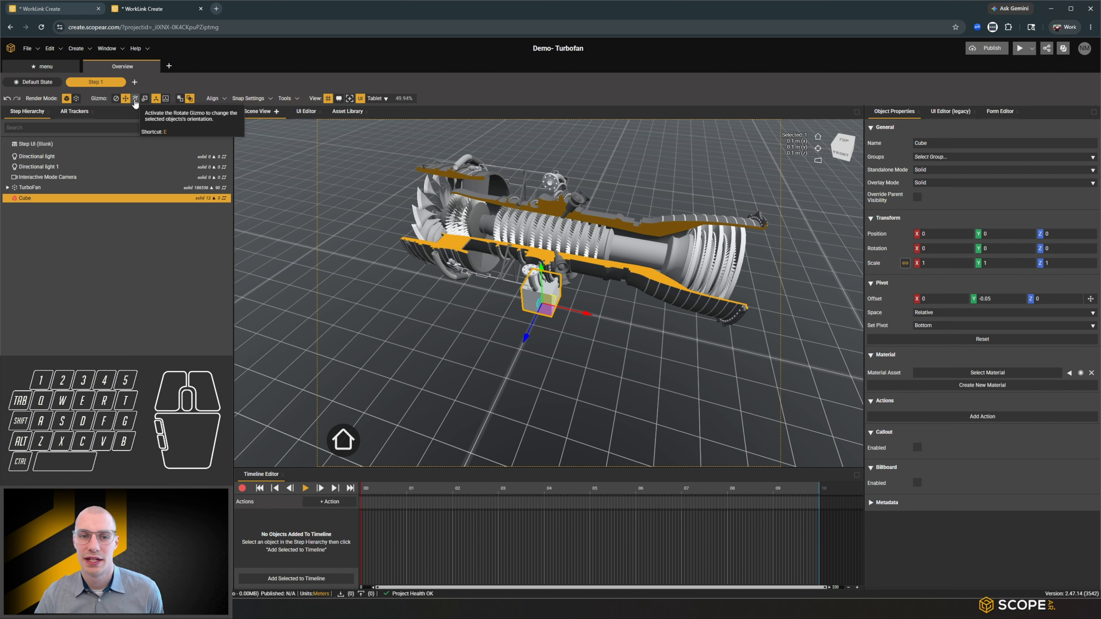
# Step: Cycle the cube's transform gizmo through the off, move, rotate and scale modes, finishing on the move gizmo
pyautogui.click(135, 99)
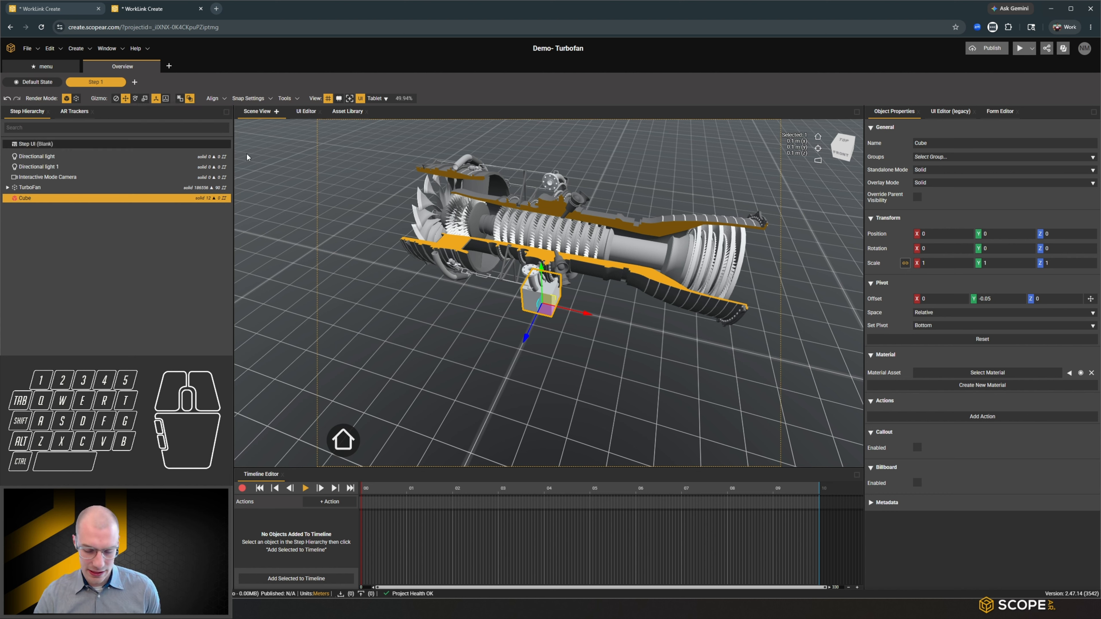
pyautogui.press('w')
pyautogui.press('e')
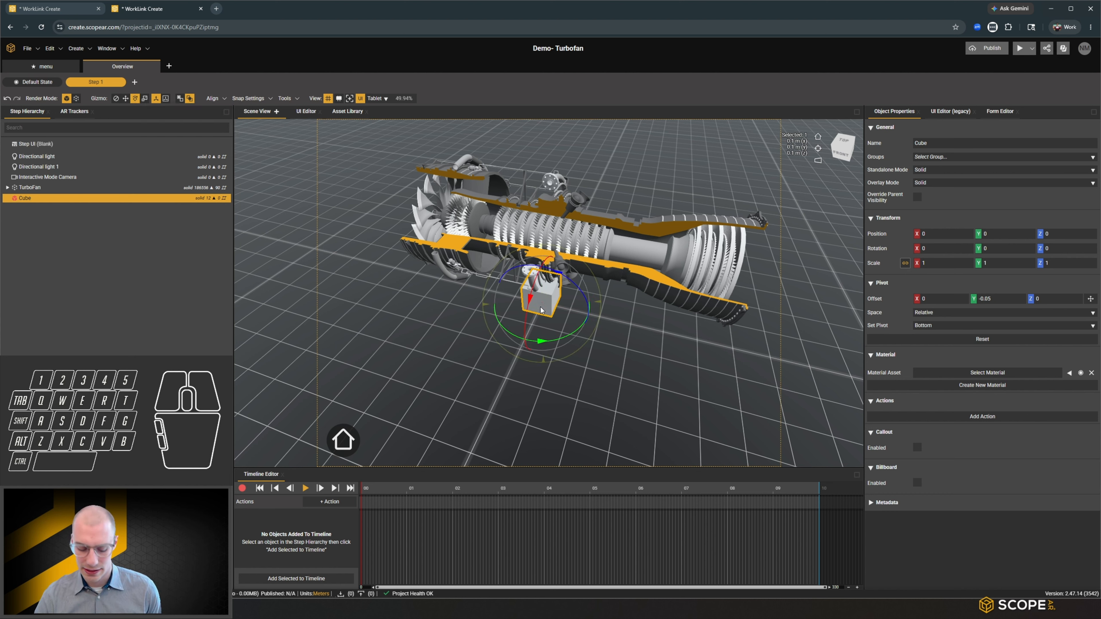
pyautogui.press('r')
pyautogui.press('e')
pyautogui.press('w')
pyautogui.press('e')
pyautogui.press('w')
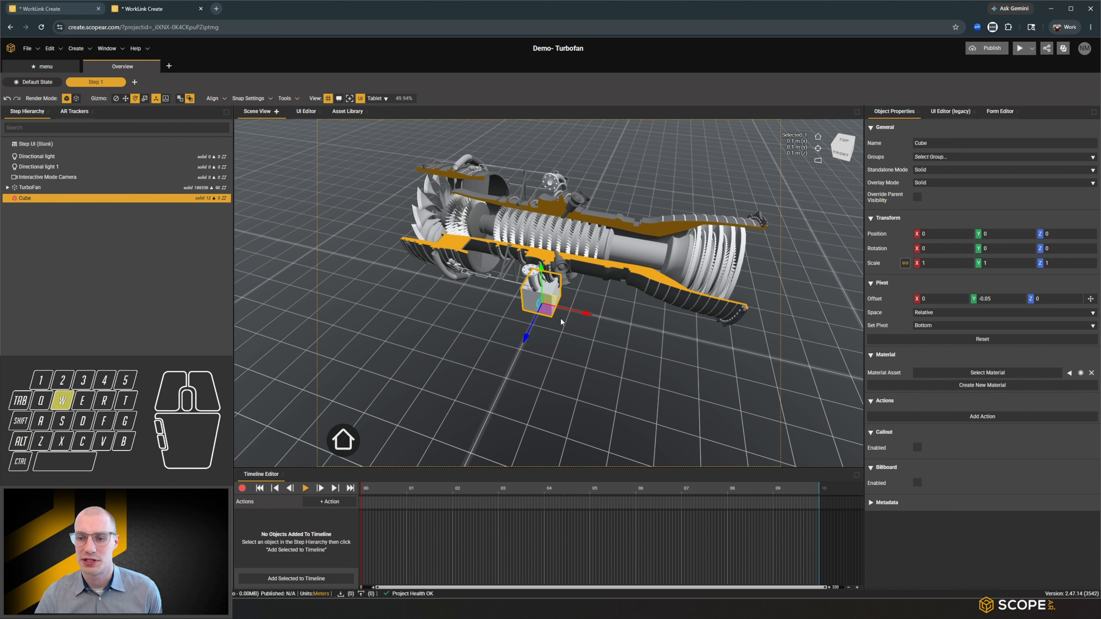
pyautogui.press('e')
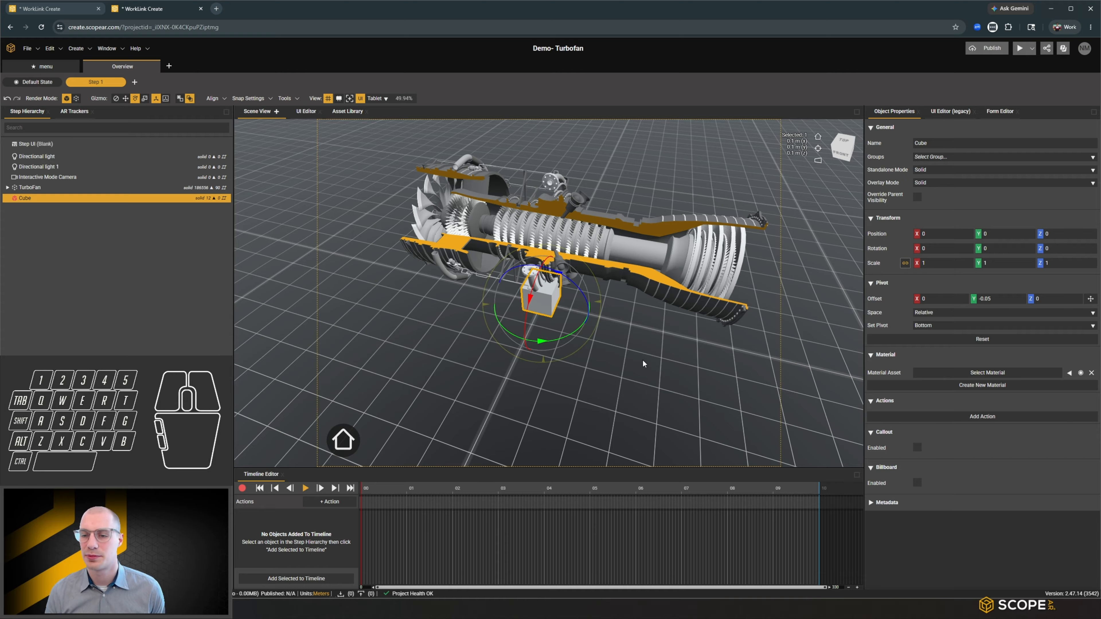
pyautogui.press('q')
pyautogui.press('w')
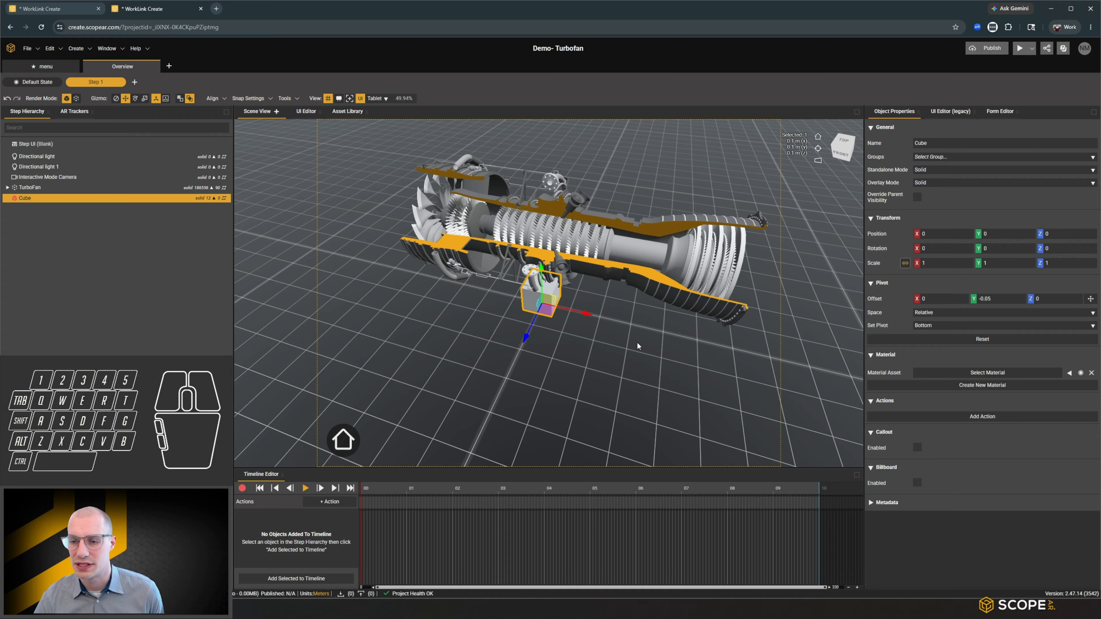
pyautogui.press('r')
pyautogui.press('e')
pyautogui.press('w')
pyautogui.press('q')
pyautogui.press('w')
pyautogui.press('e')
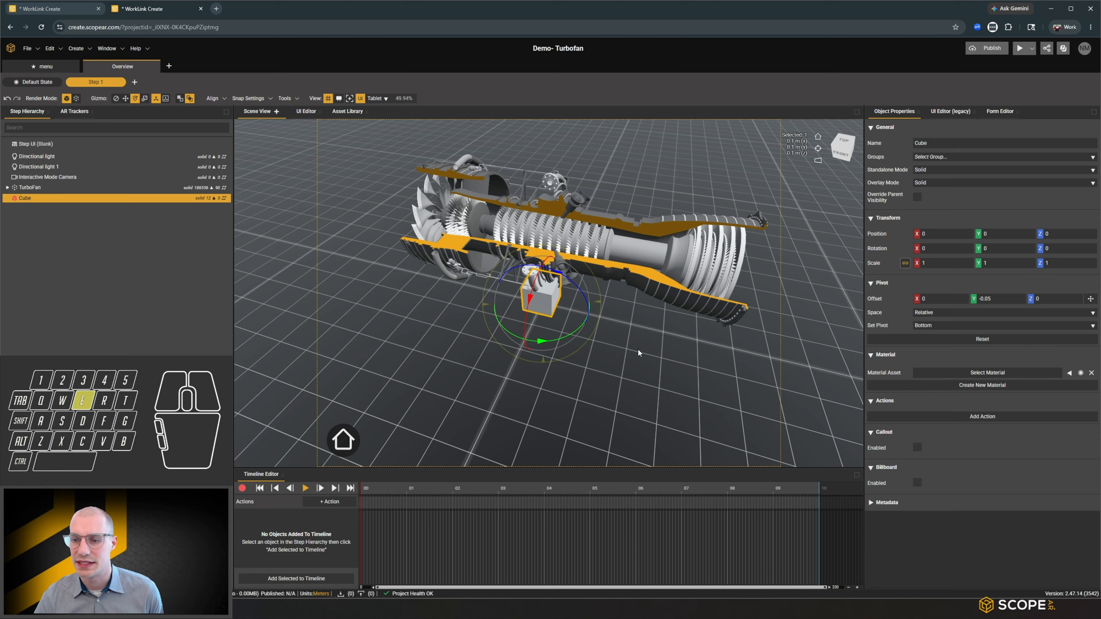
pyautogui.press('r')
pyautogui.press('e')
pyautogui.press('w')
pyautogui.press('q')
pyautogui.press('w')
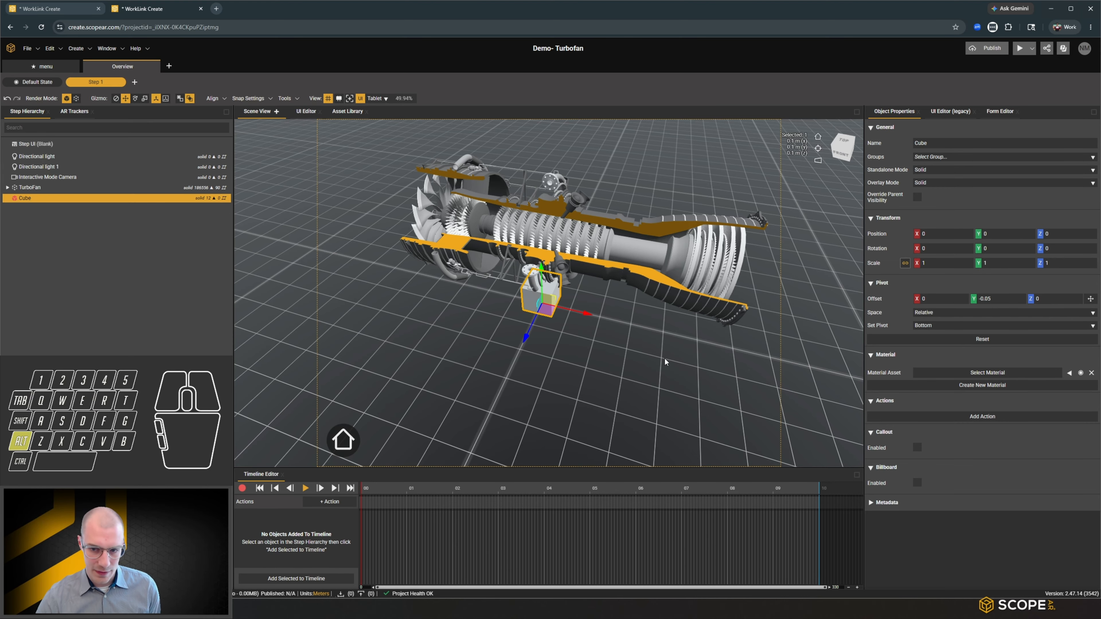
# Step: Move the cube across the ground to about X 0.095, Z 0.12, and raise it to about Y 0.26
pyautogui.keyDown('alt'); pyautogui.moveTo(603, 380); pyautogui.dragTo(479, 339); pyautogui.keyUp('alt')
pyautogui.keyDown('alt'); pyautogui.moveTo(589, 402); pyautogui.dragTo(526, 338); pyautogui.keyUp('alt')
pyautogui.keyDown('alt'); pyautogui.moveTo(526, 338); pyautogui.dragTo(607, 416, button='right'); pyautogui.keyUp('alt')
pyautogui.keyDown('alt'); pyautogui.moveTo(531, 343); pyautogui.dragTo(563, 382, button='right'); pyautogui.keyUp('alt')
pyautogui.keyDown('alt'); pyautogui.moveTo(533, 381); pyautogui.dragTo(520, 356); pyautogui.keyUp('alt')
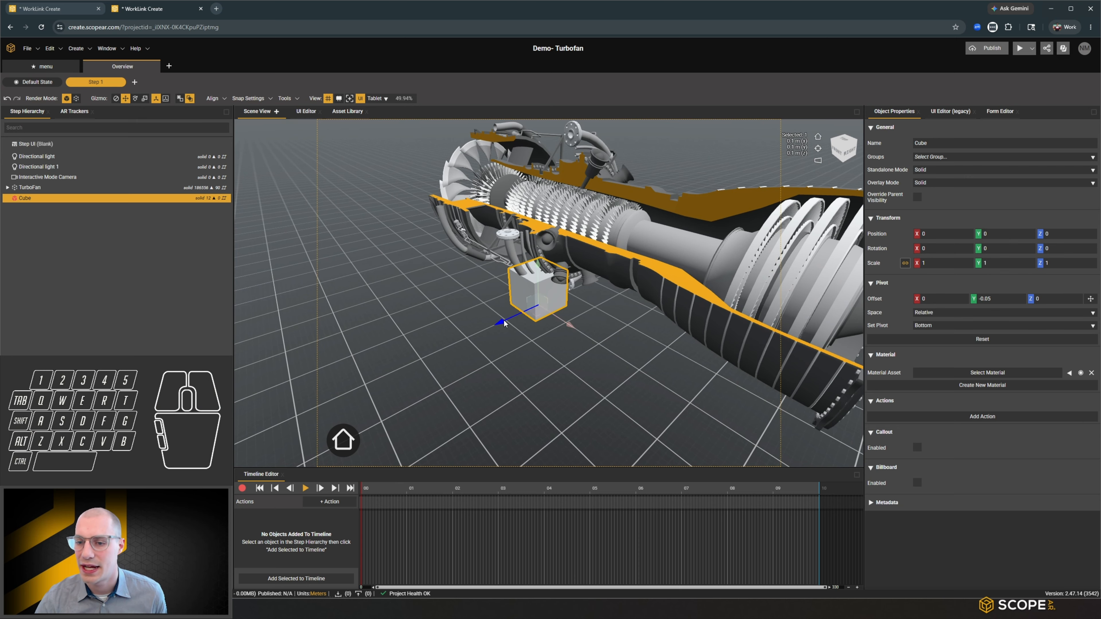
pyautogui.moveTo(512, 321); pyautogui.dragTo(590, 370)
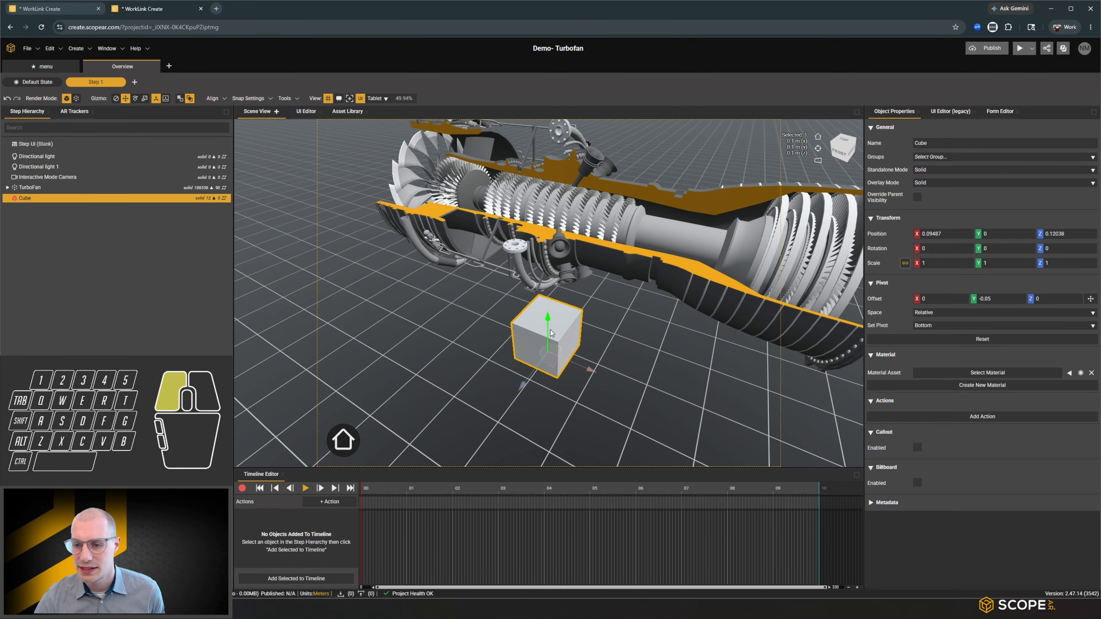
pyautogui.moveTo(551, 333); pyautogui.dragTo(423, 286)
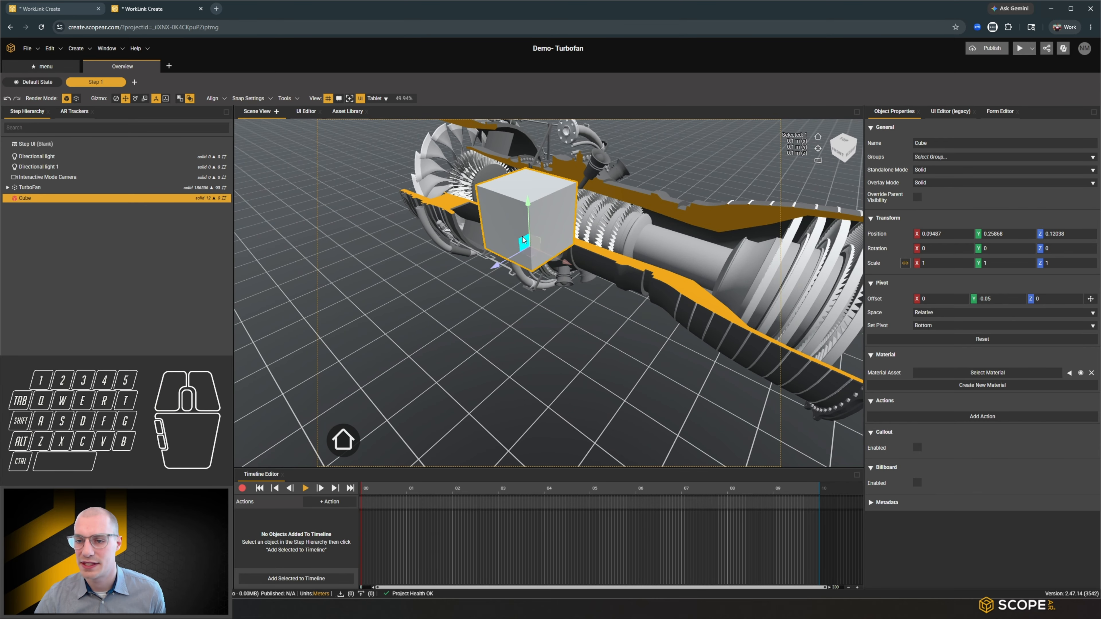
# Step: Move the cube with the gizmo's plane handles to about X -0.044, Y 0.33, Z 0.25
pyautogui.moveTo(524, 244); pyautogui.dragTo(456, 277)
pyautogui.keyDown('alt'); pyautogui.moveTo(412, 326); pyautogui.dragTo(538, 343); pyautogui.keyUp('alt')
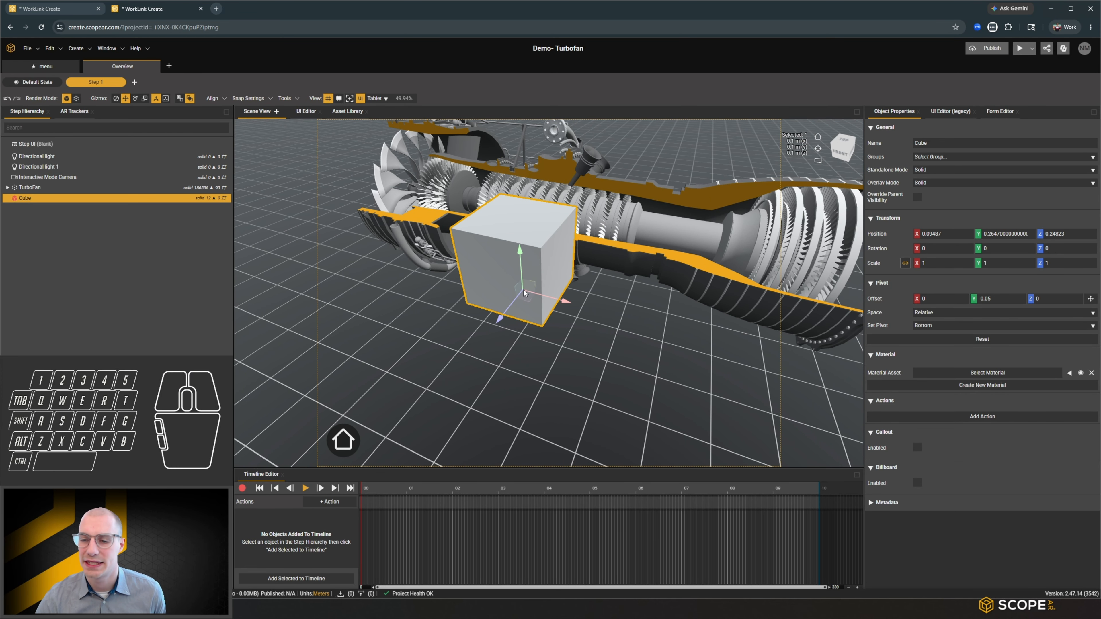
pyautogui.moveTo(524, 290); pyautogui.dragTo(419, 230)
pyautogui.keyDown('alt'); pyautogui.moveTo(464, 321); pyautogui.dragTo(389, 298); pyautogui.keyUp('alt')
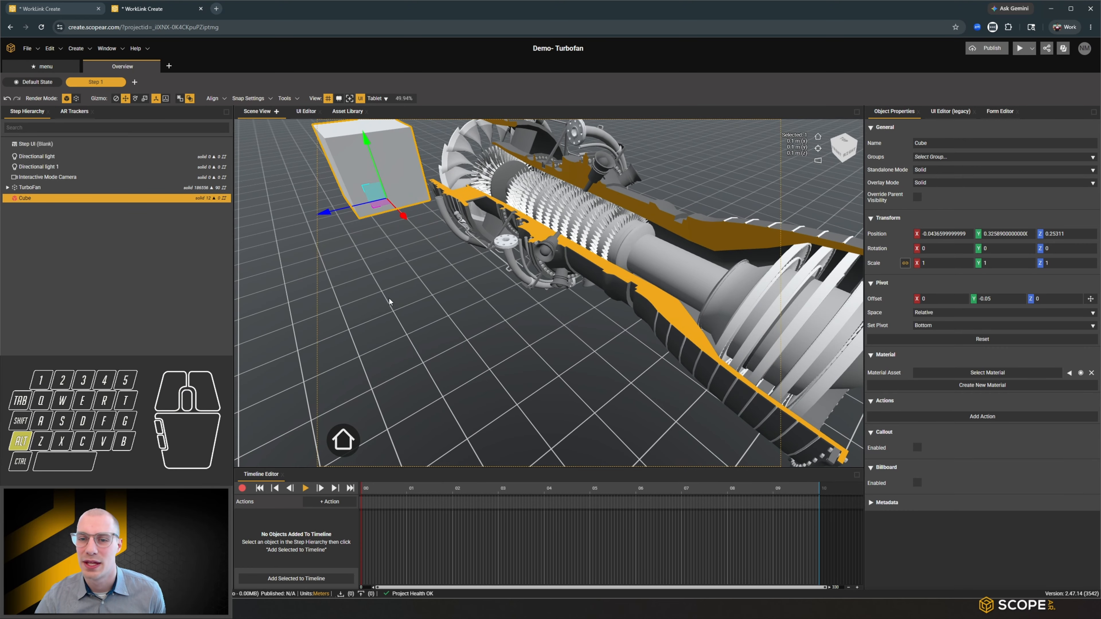
pyautogui.keyDown('alt'); pyautogui.moveTo(389, 298); pyautogui.dragTo(498, 312, button='middle'); pyautogui.keyUp('alt')
pyautogui.keyDown('alt'); pyautogui.moveTo(498, 312); pyautogui.dragTo(519, 279); pyautogui.keyUp('alt')
# Step: Lower the cube beneath the engine and position it at about X 0.034, Y 0.039, Z 0.148
pyautogui.moveTo(492, 145); pyautogui.dragTo(491, 281)
pyautogui.moveTo(462, 326); pyautogui.dragTo(544, 317)
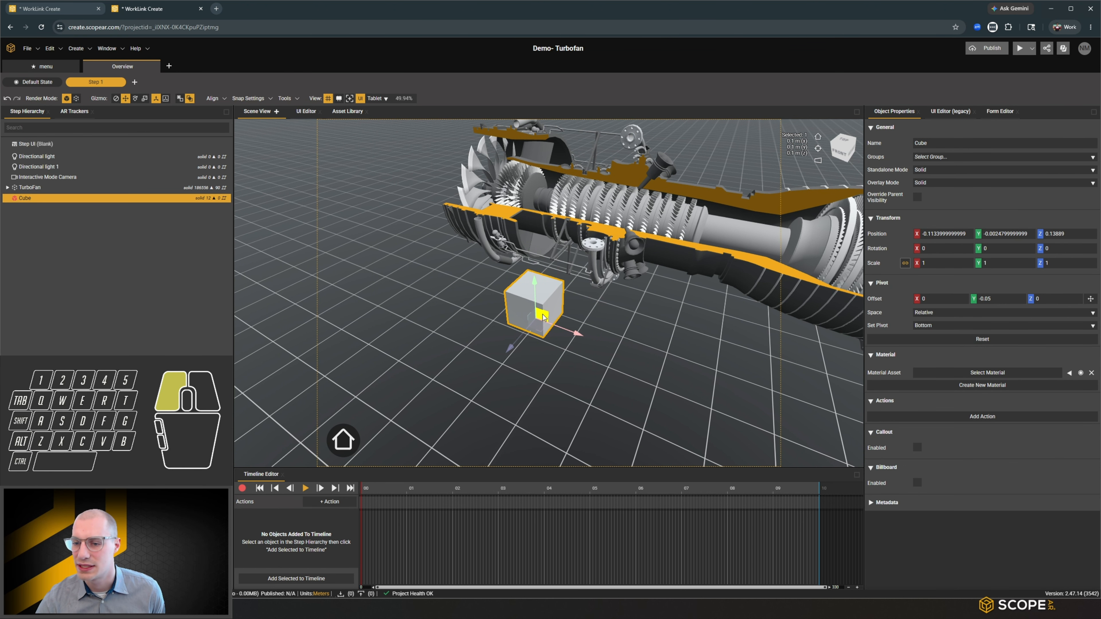
pyautogui.keyDown('alt'); pyautogui.moveTo(644, 332); pyautogui.dragTo(666, 272); pyautogui.keyUp('alt')
pyautogui.moveTo(536, 283); pyautogui.dragTo(537, 278)
pyautogui.moveTo(574, 316); pyautogui.dragTo(483, 382)
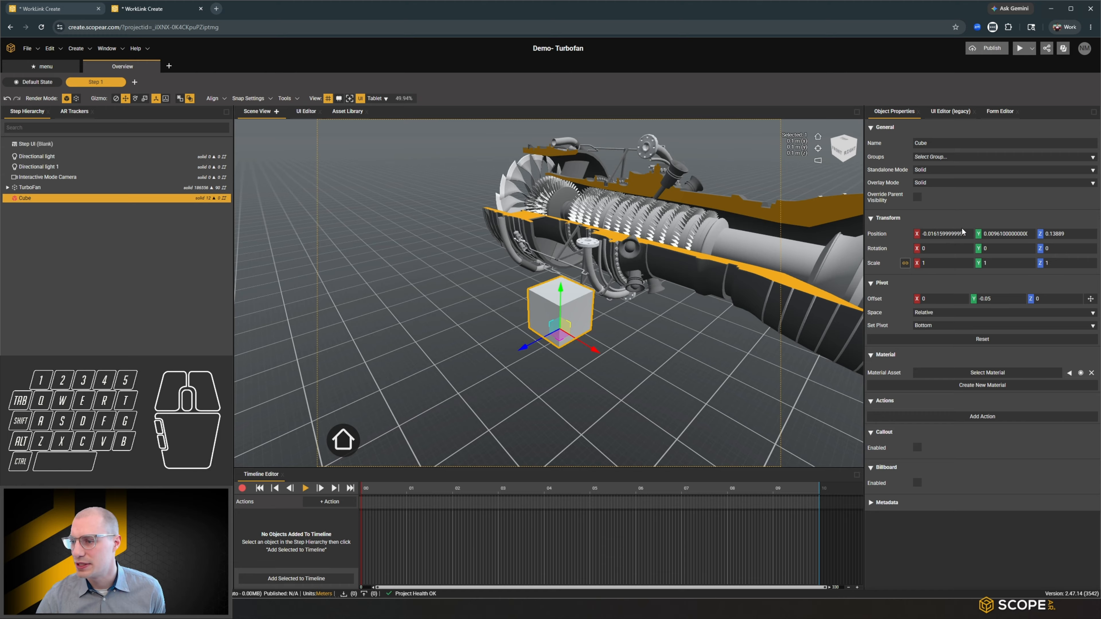
pyautogui.moveTo(537, 346)
pyautogui.mouseDown()
pyautogui.moveTo(487, 365)
pyautogui.moveTo(527, 347)
pyautogui.mouseUp()
pyautogui.moveTo(550, 294)
pyautogui.mouseDown()
pyautogui.moveTo(550, 203)
pyautogui.moveTo(561, 304)
pyautogui.moveTo(563, 288)
pyautogui.mouseUp()
pyautogui.keyDown('alt'); pyautogui.moveTo(671, 330); pyautogui.dragTo(610, 234); pyautogui.keyUp('alt')
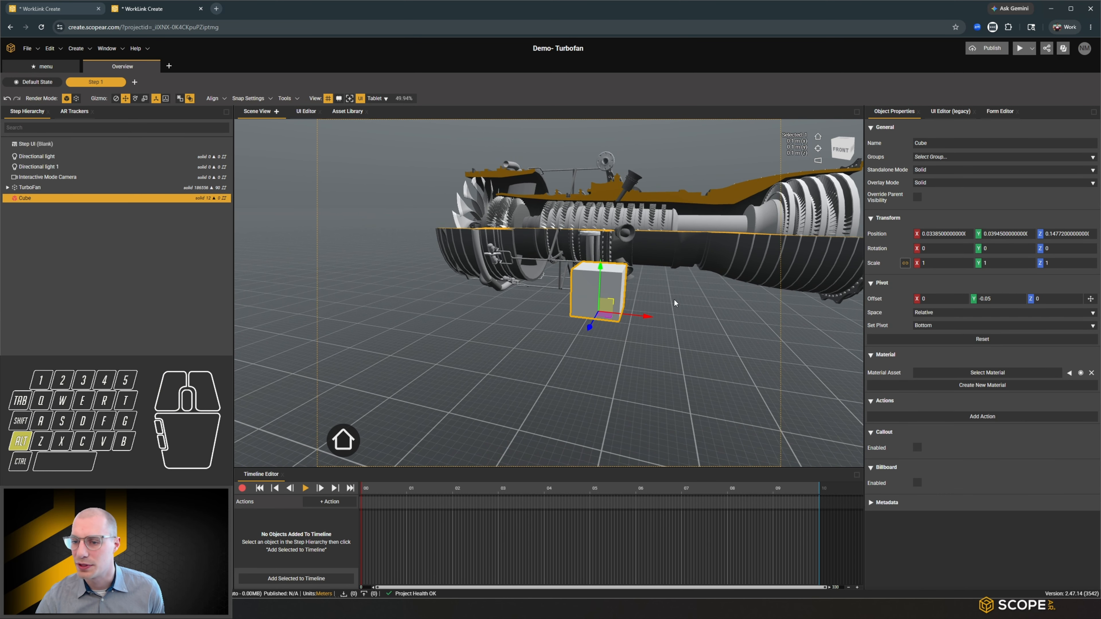
pyautogui.keyDown('alt'); pyautogui.moveTo(675, 300); pyautogui.dragTo(495, 228); pyautogui.keyUp('alt')
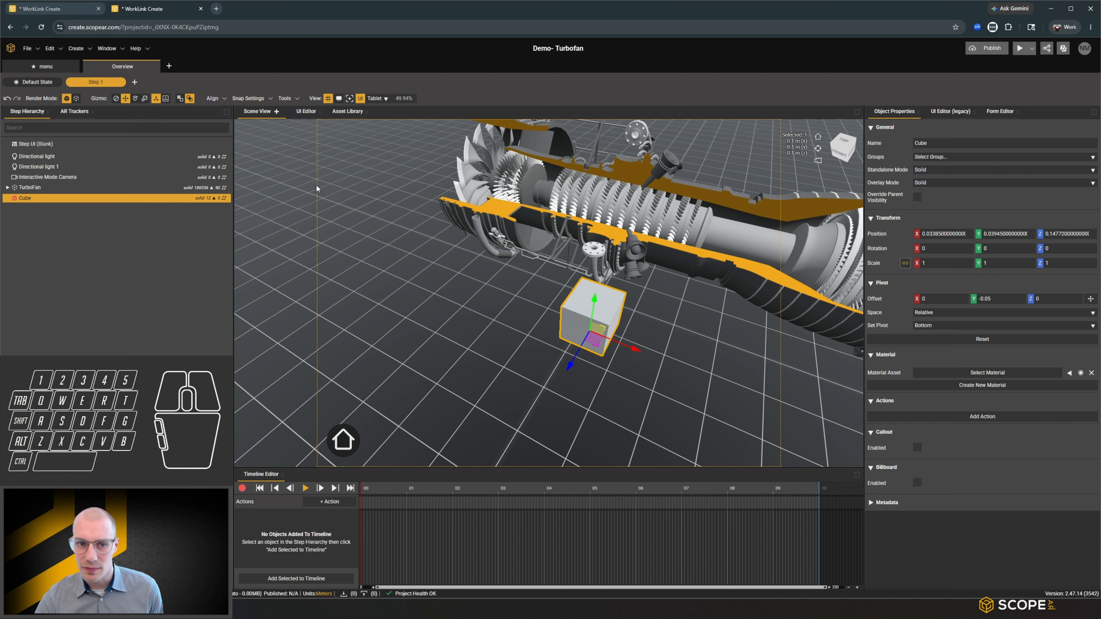
# Step: Switch to the rotate gizmo and turn the cube to about -4.56 degrees on its X axis
pyautogui.click(136, 99)
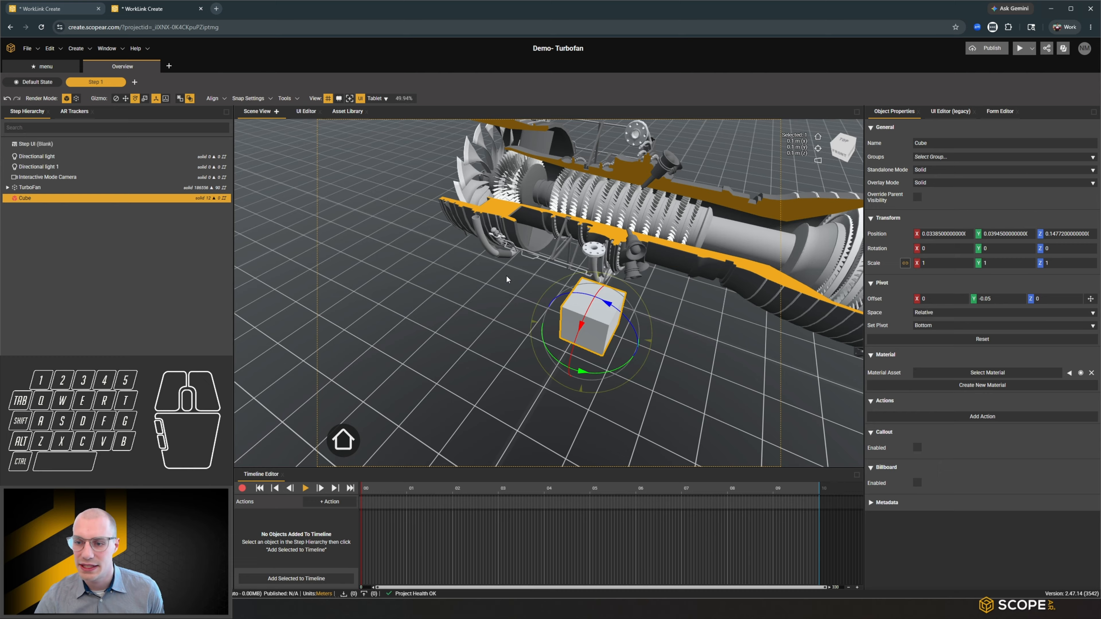
pyautogui.keyDown('alt'); pyautogui.moveTo(685, 362); pyautogui.dragTo(752, 360); pyautogui.keyUp('alt')
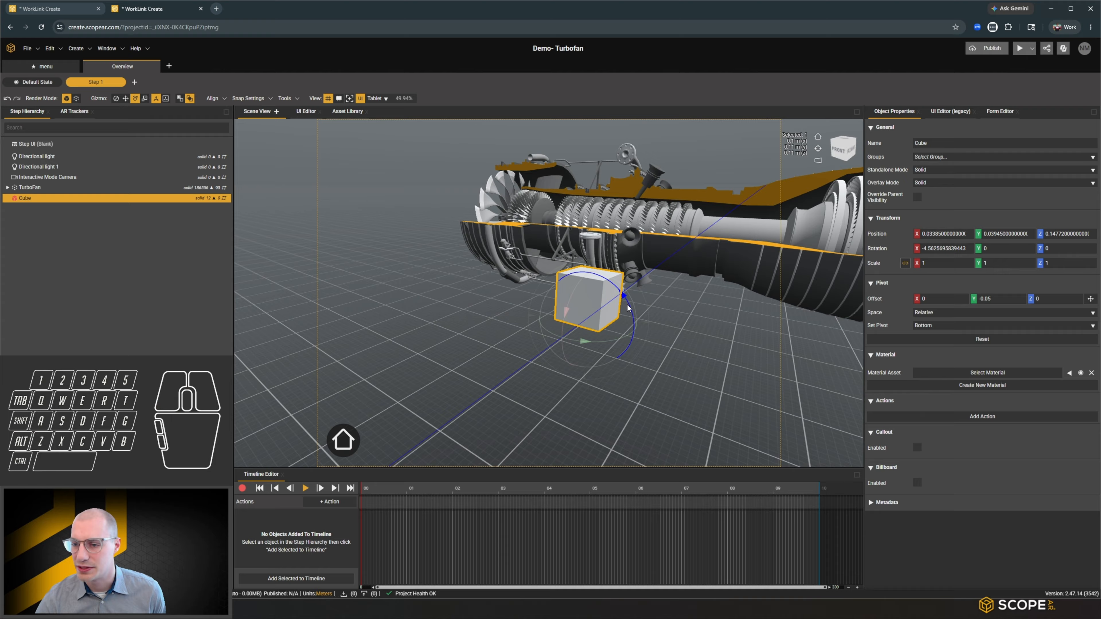
# Step: Try rotating the cube about its Z axis and with the outer rotation ring, and undo both rotations
pyautogui.moveTo(627, 304)
pyautogui.mouseDown()
pyautogui.moveTo(609, 287)
pyautogui.moveTo(630, 315)
pyautogui.moveTo(630, 301)
pyautogui.mouseUp()
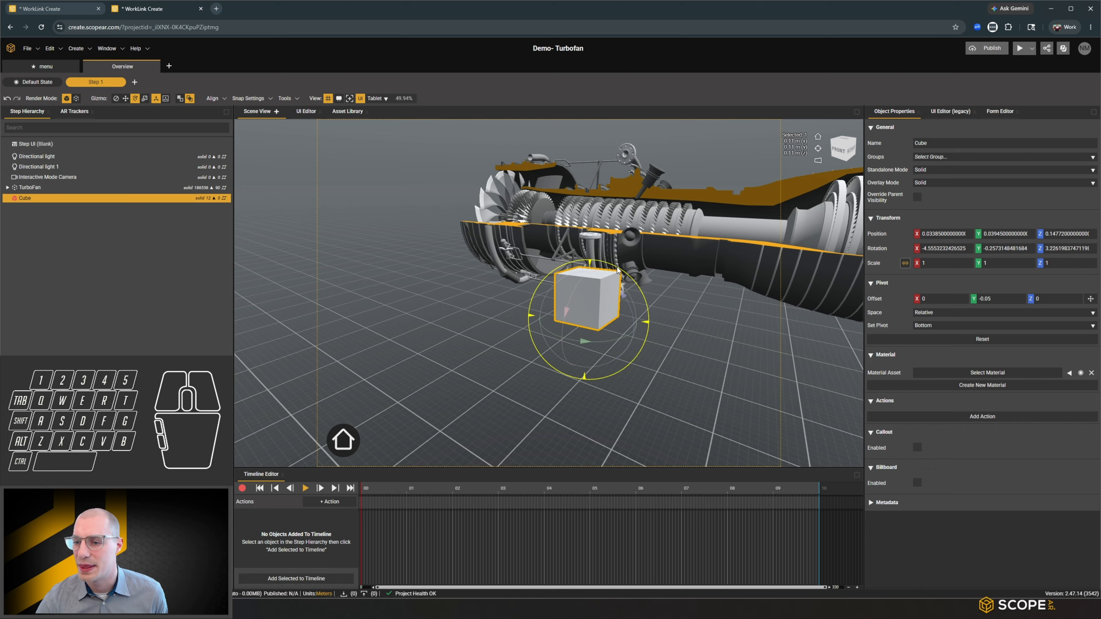
pyautogui.moveTo(609, 267)
pyautogui.mouseDown()
pyautogui.moveTo(627, 282)
pyautogui.moveTo(603, 270)
pyautogui.mouseUp()
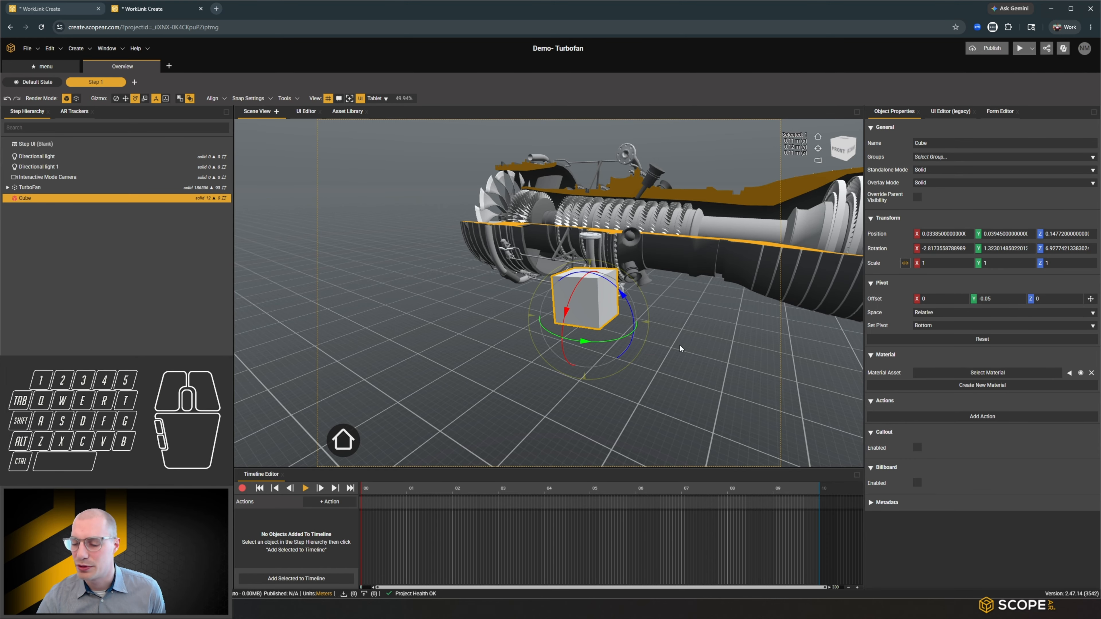
pyautogui.hotkey('ctrl', 'z')
pyautogui.hotkey('ctrl', 'z')
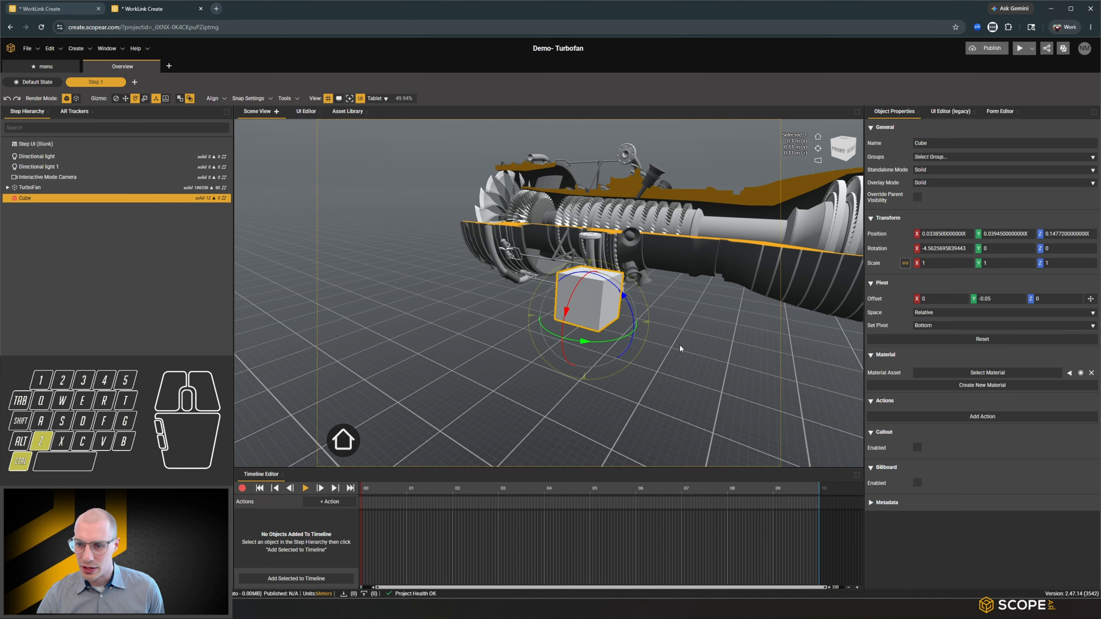
# Step: Check the snap settings and rotate the cube to 45 degrees on its Z axis with rotation snapping
pyautogui.keyDown('alt'); pyautogui.moveTo(707, 372); pyautogui.dragTo(740, 381); pyautogui.keyUp('alt')
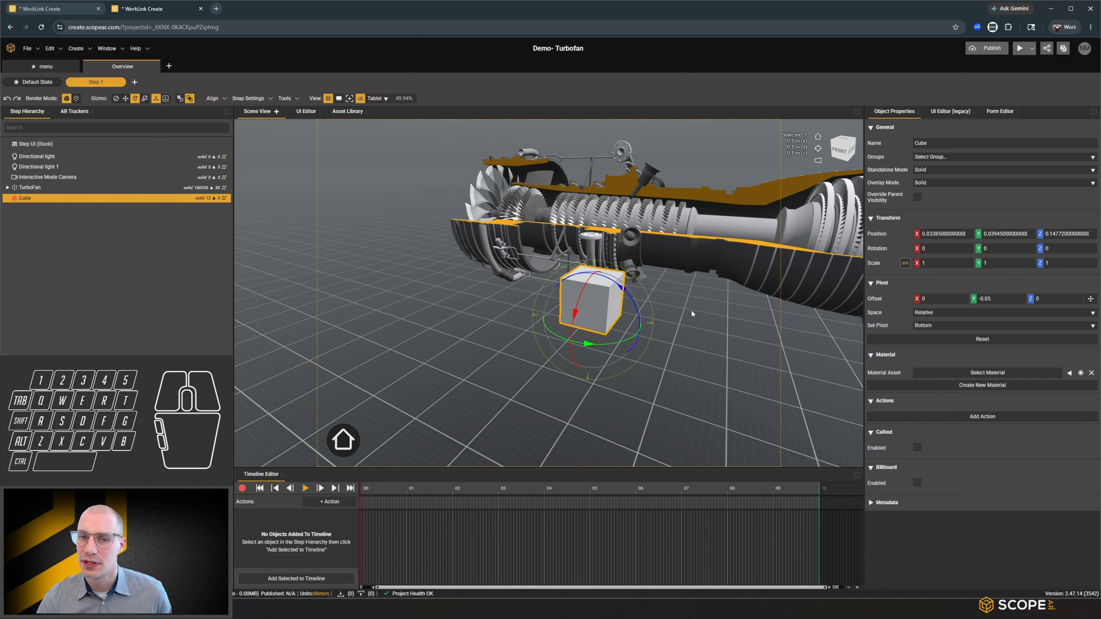
pyautogui.click(257, 100)
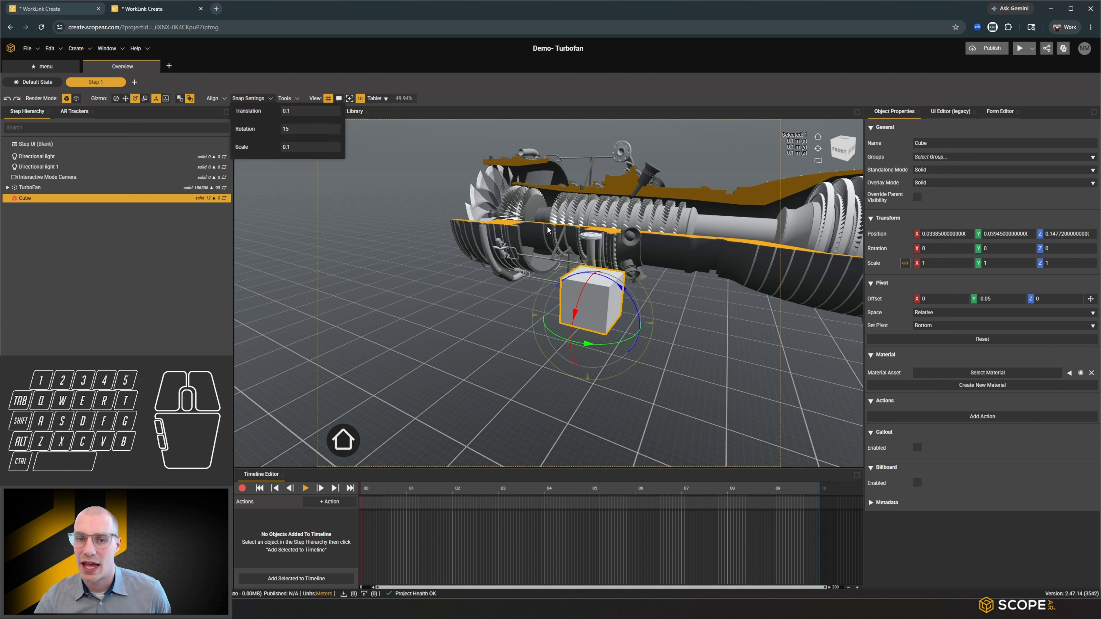
pyautogui.click(692, 312)
pyautogui.keyDown('ctrl'); pyautogui.click(603, 292); pyautogui.keyUp('ctrl')
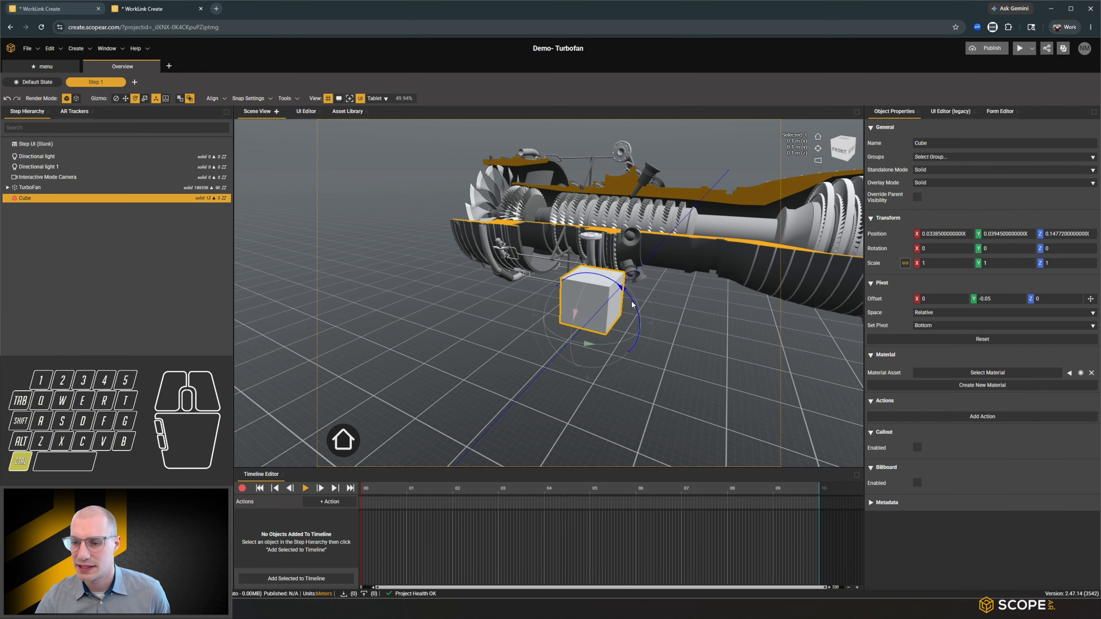
pyautogui.keyDown('ctrl'); pyautogui.moveTo(630, 301); pyautogui.dragTo(698, 318); pyautogui.keyUp('ctrl')
pyautogui.keyDown('ctrl'); pyautogui.moveTo(592, 260); pyautogui.dragTo(601, 259); pyautogui.keyUp('ctrl')
pyautogui.keyDown('alt'); pyautogui.moveTo(590, 334); pyautogui.dragTo(473, 420); pyautogui.keyUp('alt')
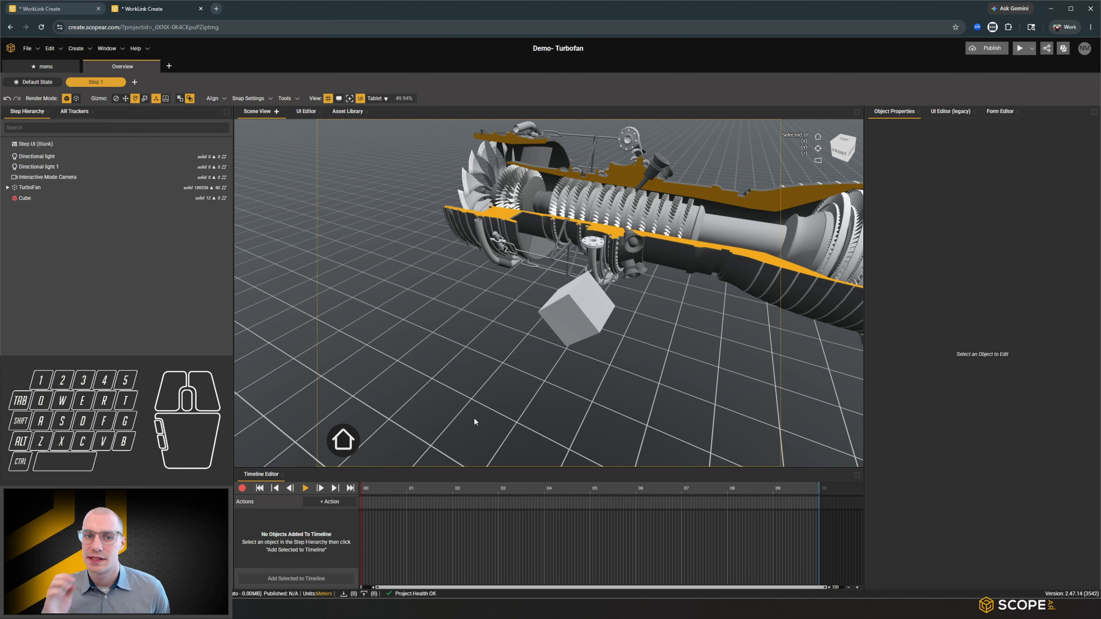
# Step: Switch to the scale gizmo and stretch the cube to a scale of about X 2.75, Y 1.22, Z 1.18
pyautogui.click(144, 98)
pyautogui.click(576, 319)
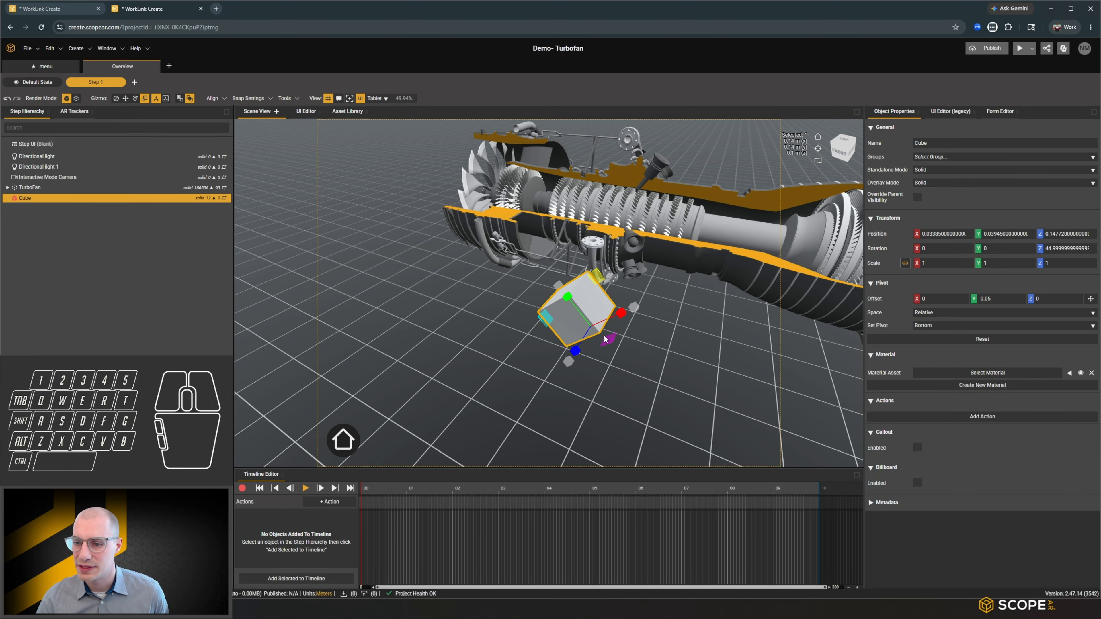
pyautogui.keyDown('alt'); pyautogui.moveTo(577, 320); pyautogui.dragTo(685, 347); pyautogui.keyUp('alt')
pyautogui.moveTo(626, 315); pyautogui.dragTo(671, 319)
pyautogui.keyDown('alt'); pyautogui.moveTo(729, 359); pyautogui.dragTo(690, 356); pyautogui.keyUp('alt')
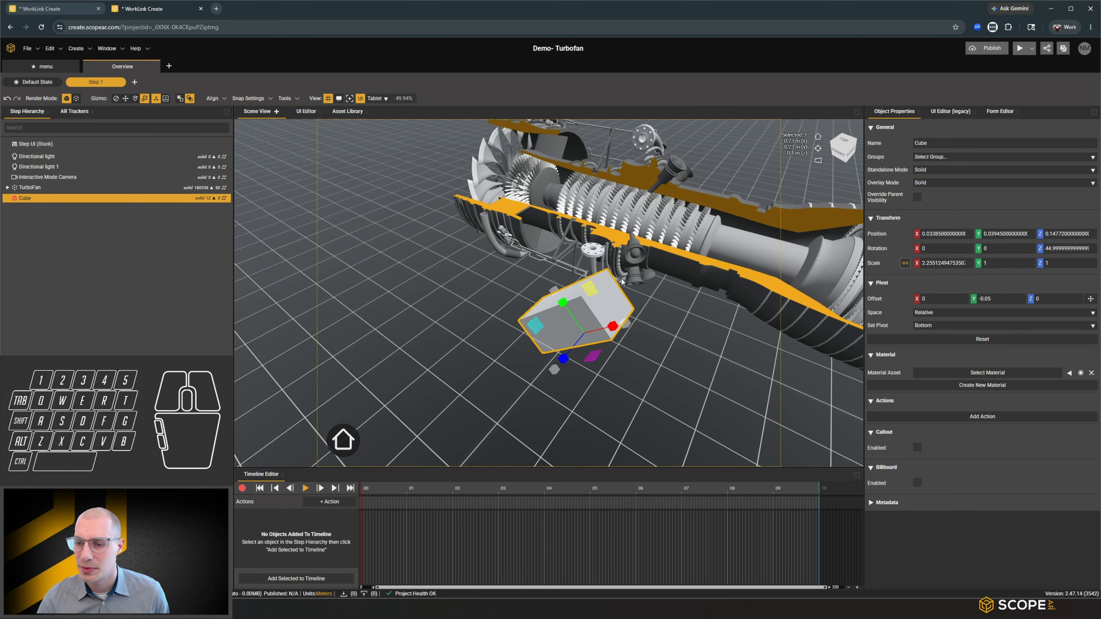
pyautogui.moveTo(590, 288)
pyautogui.mouseDown()
pyautogui.moveTo(600, 235)
pyautogui.moveTo(593, 288)
pyautogui.moveTo(603, 280)
pyautogui.moveTo(589, 288)
pyautogui.mouseUp()
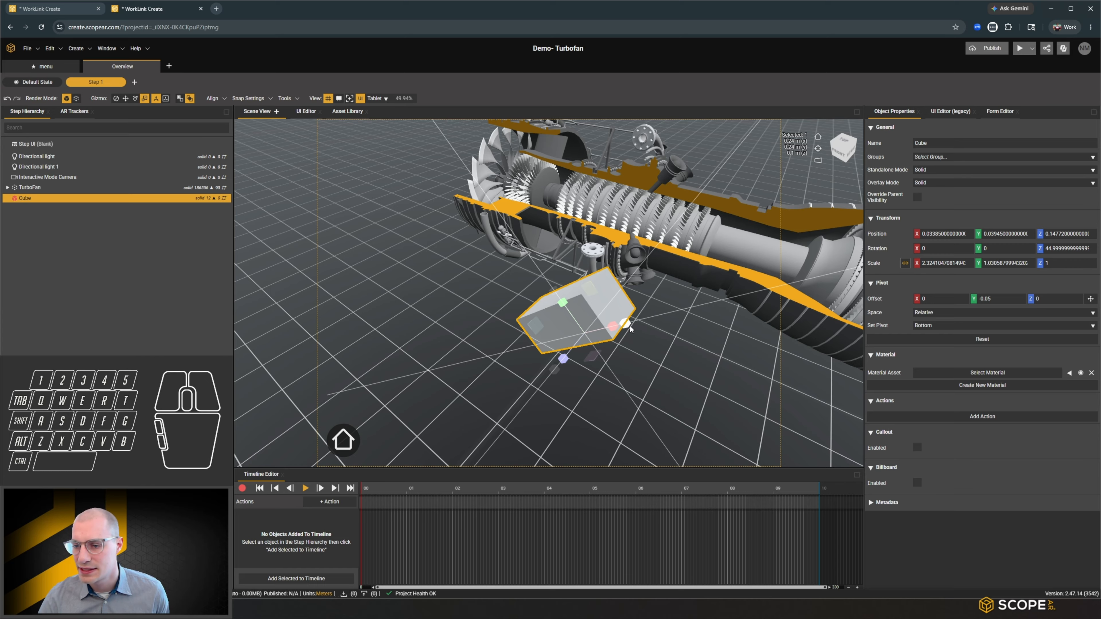
pyautogui.moveTo(628, 325); pyautogui.dragTo(642, 344)
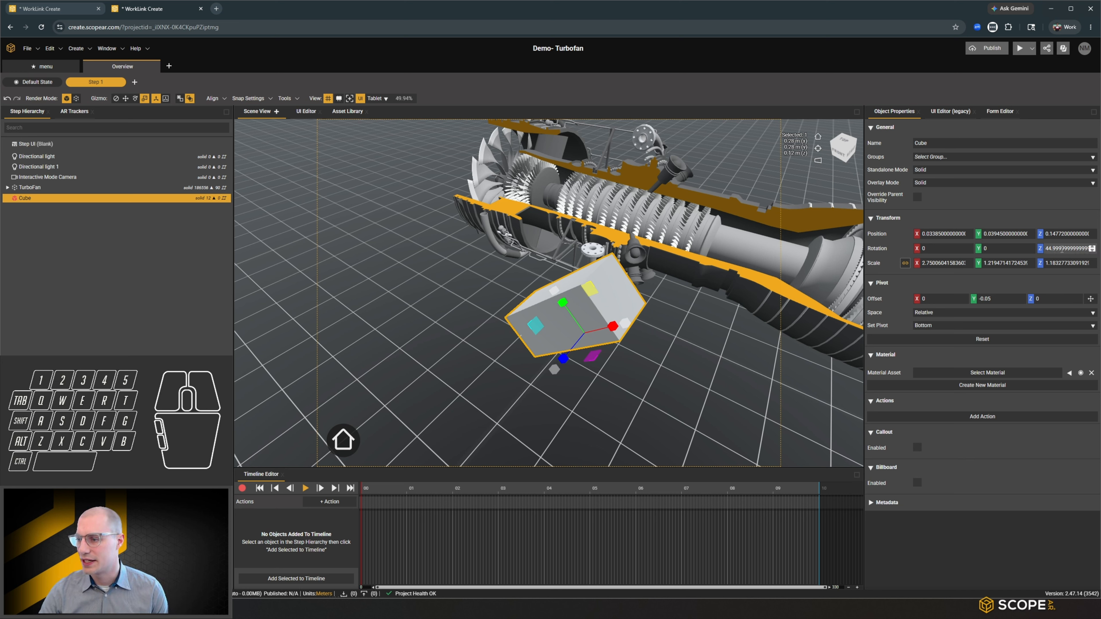
# Step: Set the cube's Z rotation to 0 and its X, Y and Z position to 0
pyautogui.write('0')
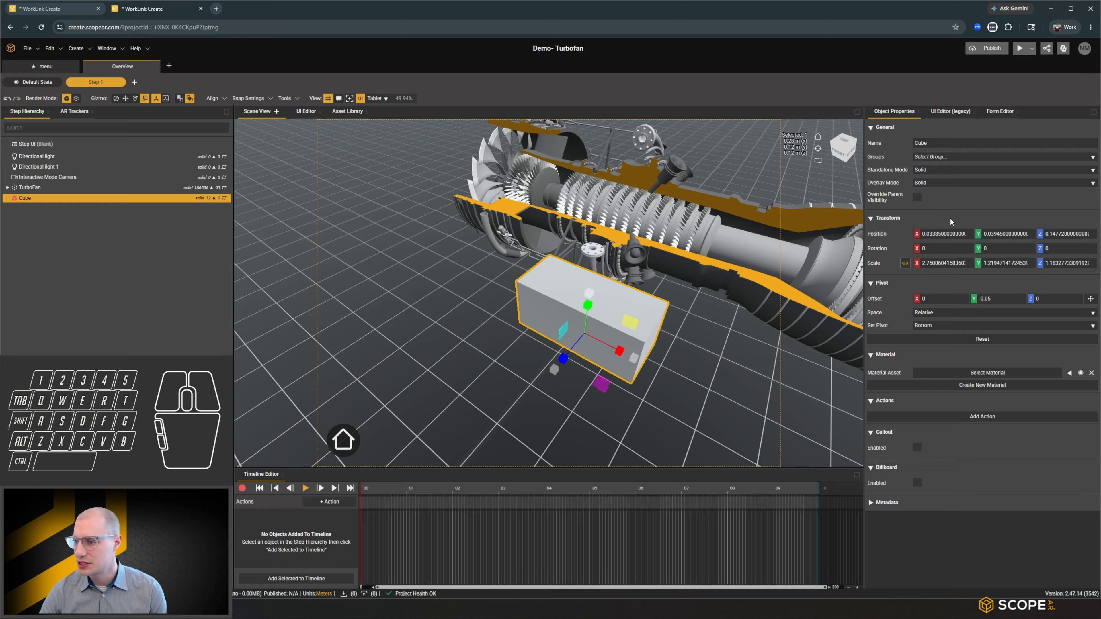
pyautogui.write('0')
pyautogui.click(1004, 233)
pyautogui.write('0')
pyautogui.click(1066, 234)
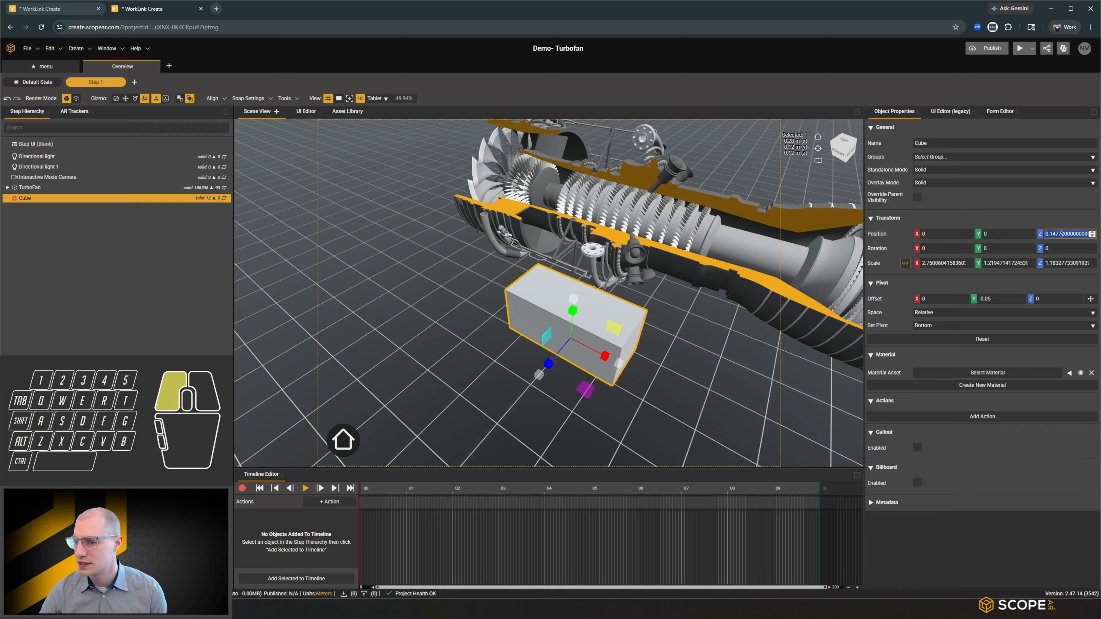
pyautogui.write('0')
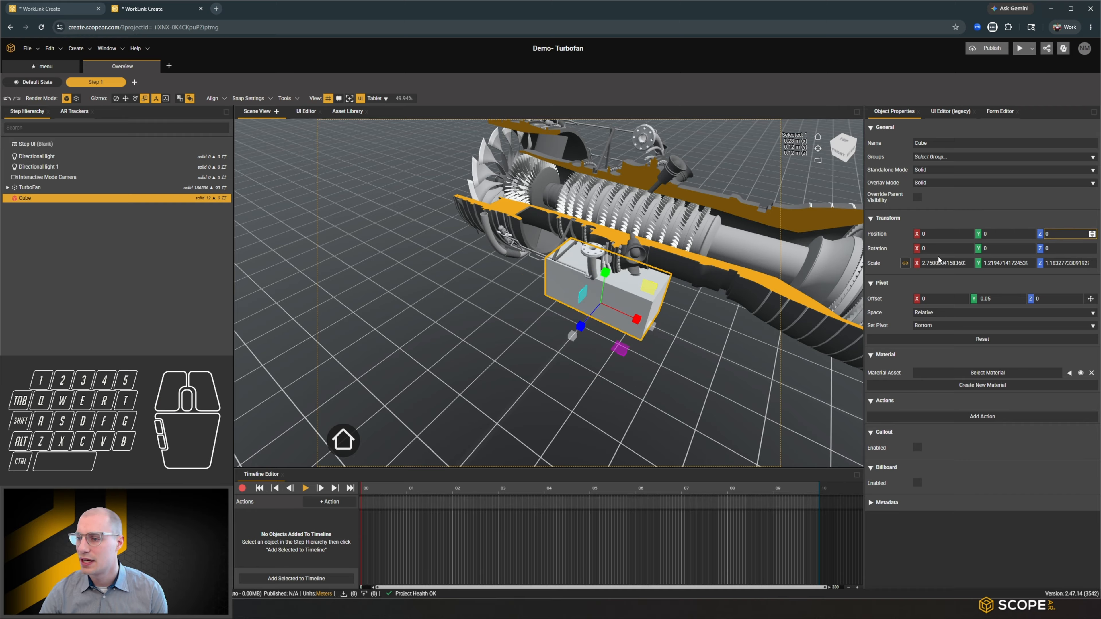
# Step: Set the cube's X scale to 1 and again to 2 while the scale axes are linked
pyautogui.write('1')
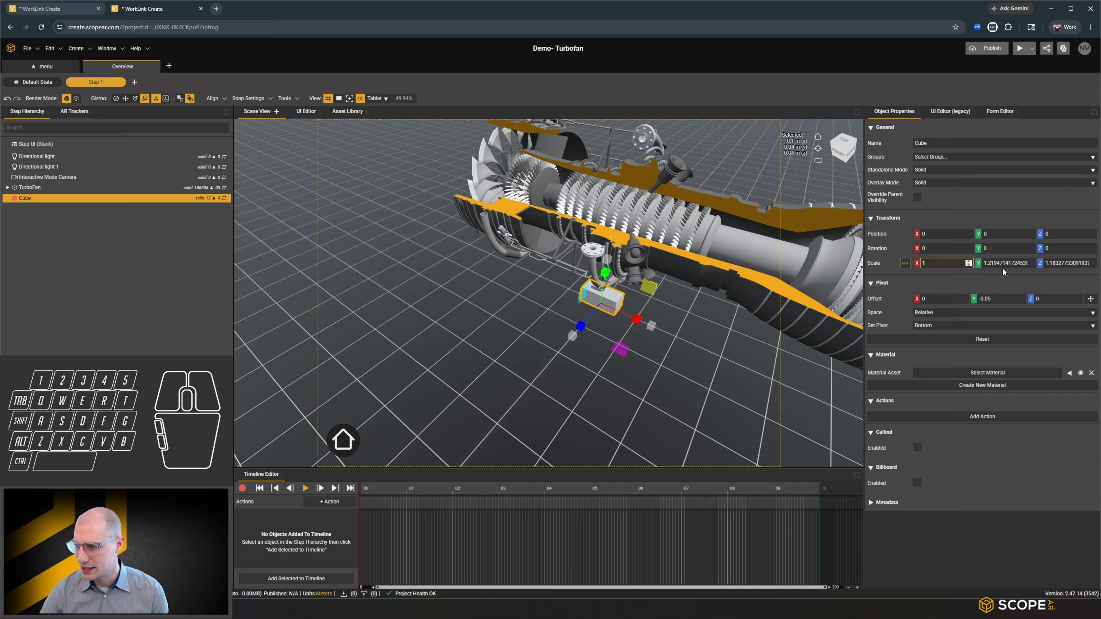
pyautogui.press('Return')
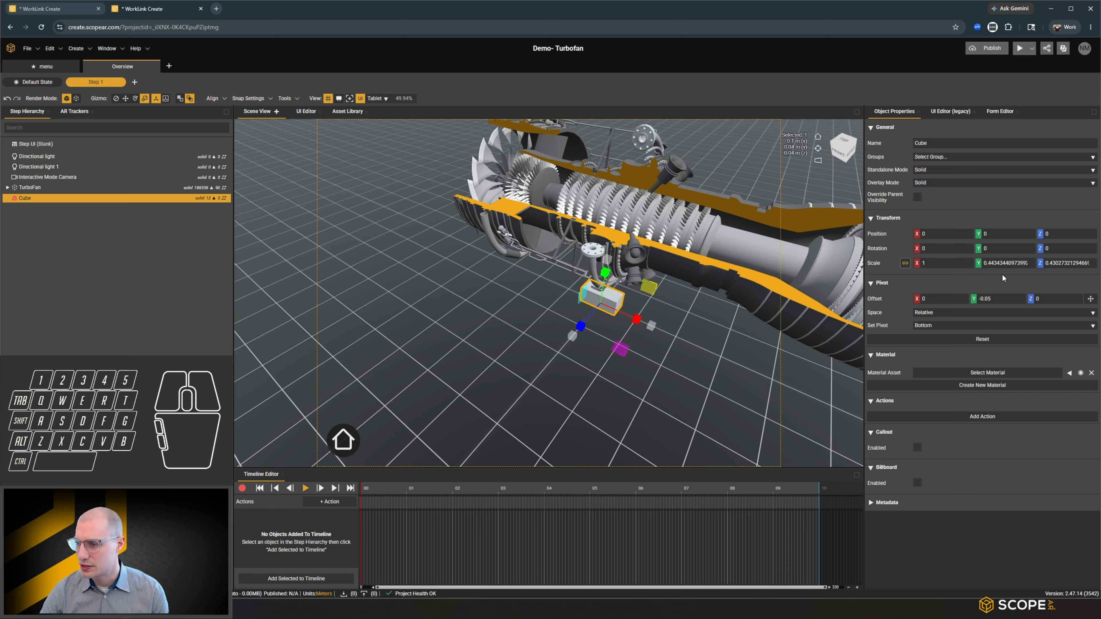
pyautogui.click(905, 264)
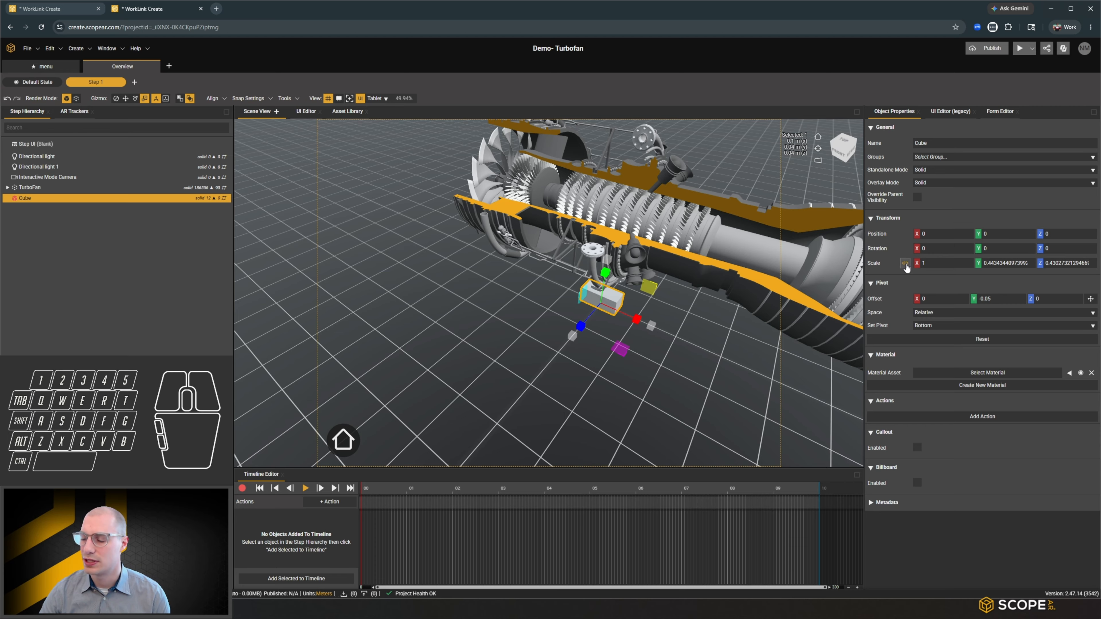
pyautogui.click(945, 263)
pyautogui.press('BackSpace')
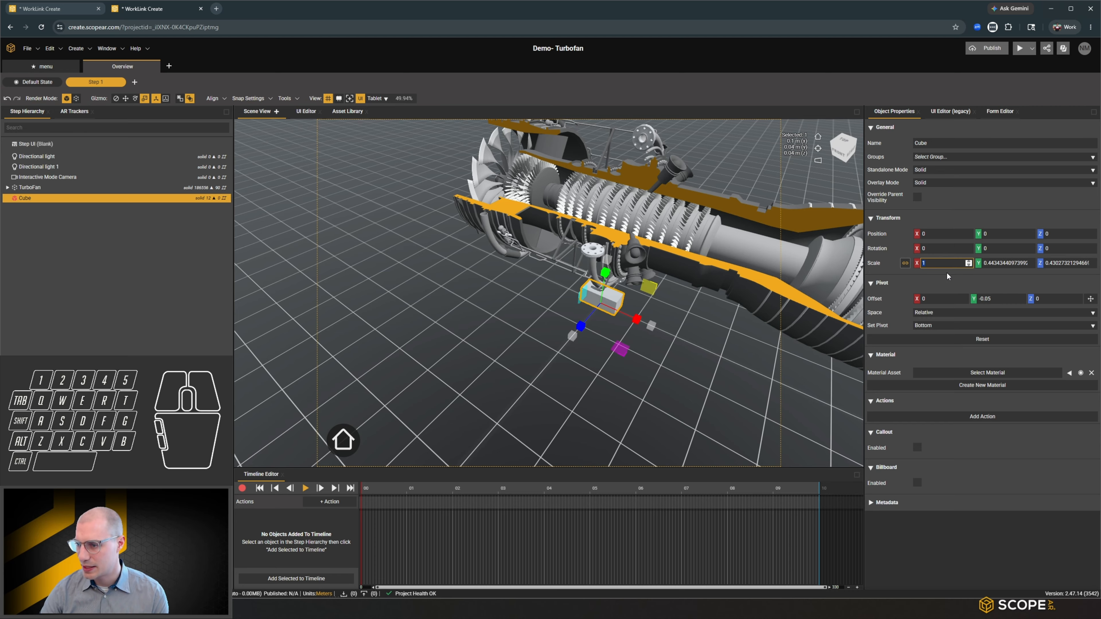
pyautogui.write('2')
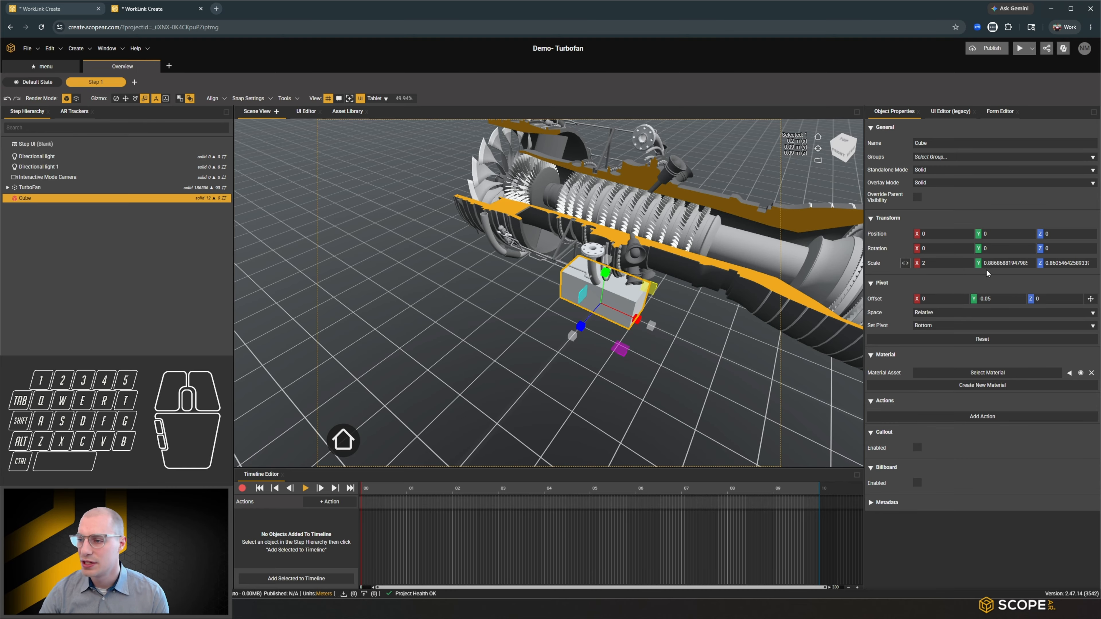
# Step: Set the cube's Y and Z scale to 2 with the axes unlinked, and relink the scale axes
pyautogui.click(1005, 266)
pyautogui.write('2')
pyautogui.click(1053, 265)
pyautogui.write('2')
pyautogui.click(1053, 278)
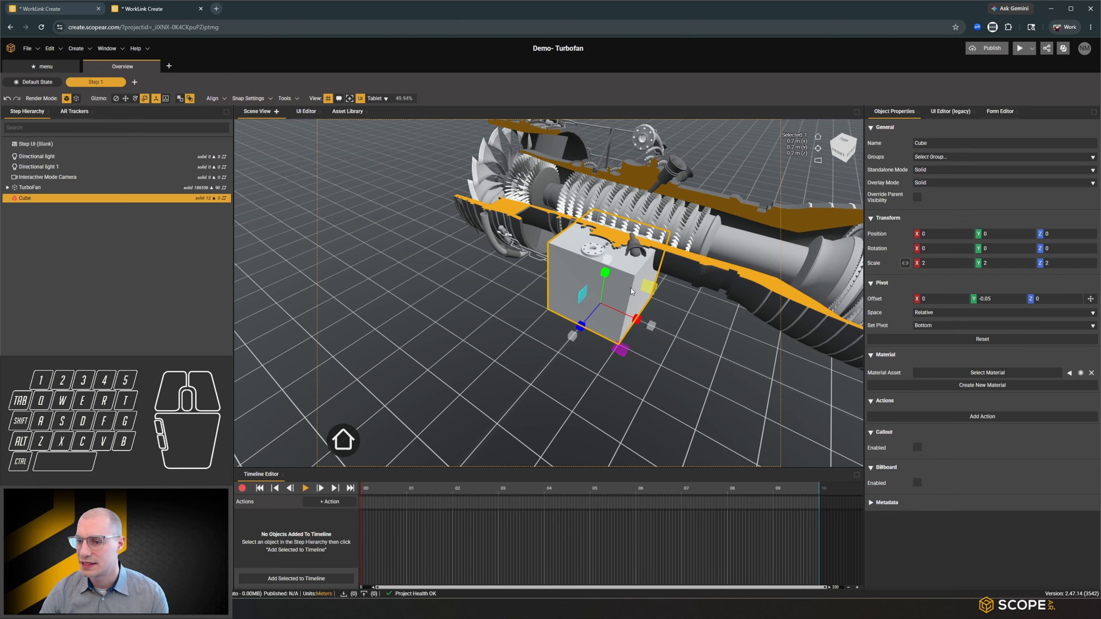
pyautogui.click(905, 263)
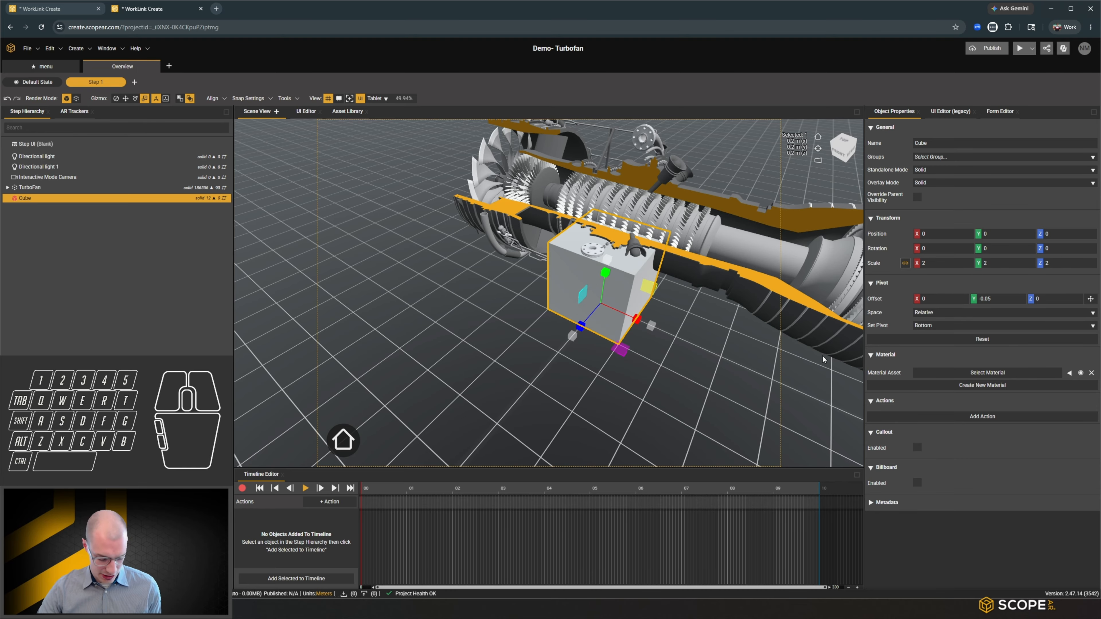
# Step: Try scaling the cube on Y and Z together, undo that scaling, and delete the cube from the step
pyautogui.keyDown('alt'); pyautogui.moveTo(726, 328); pyautogui.dragTo(764, 349); pyautogui.keyUp('alt')
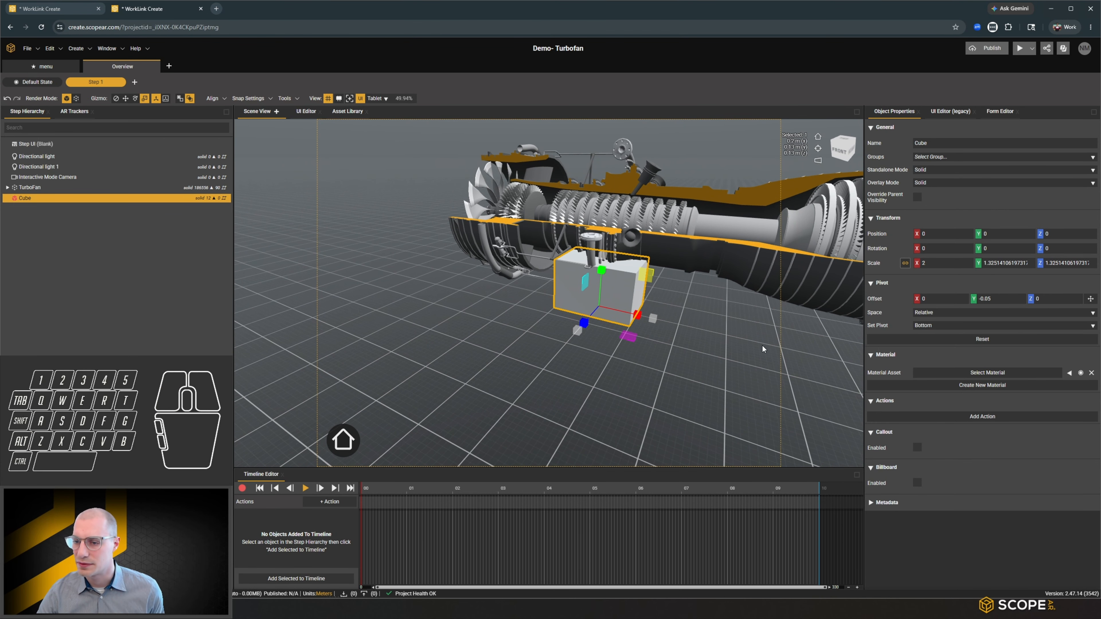
pyautogui.hotkey('ctrl', 'z')
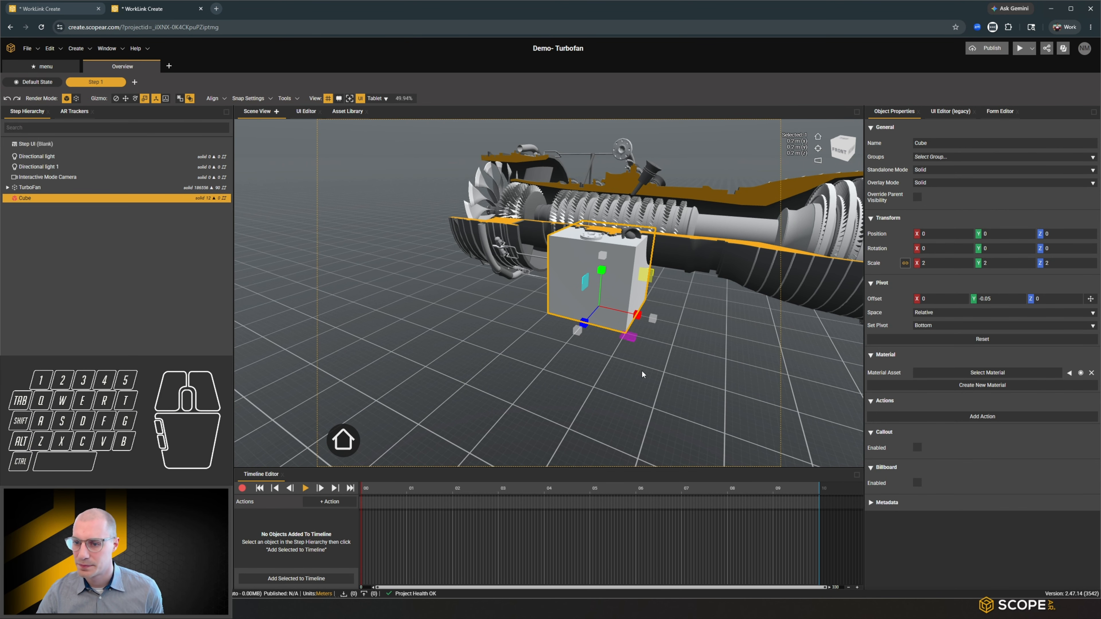
pyautogui.press('alt')
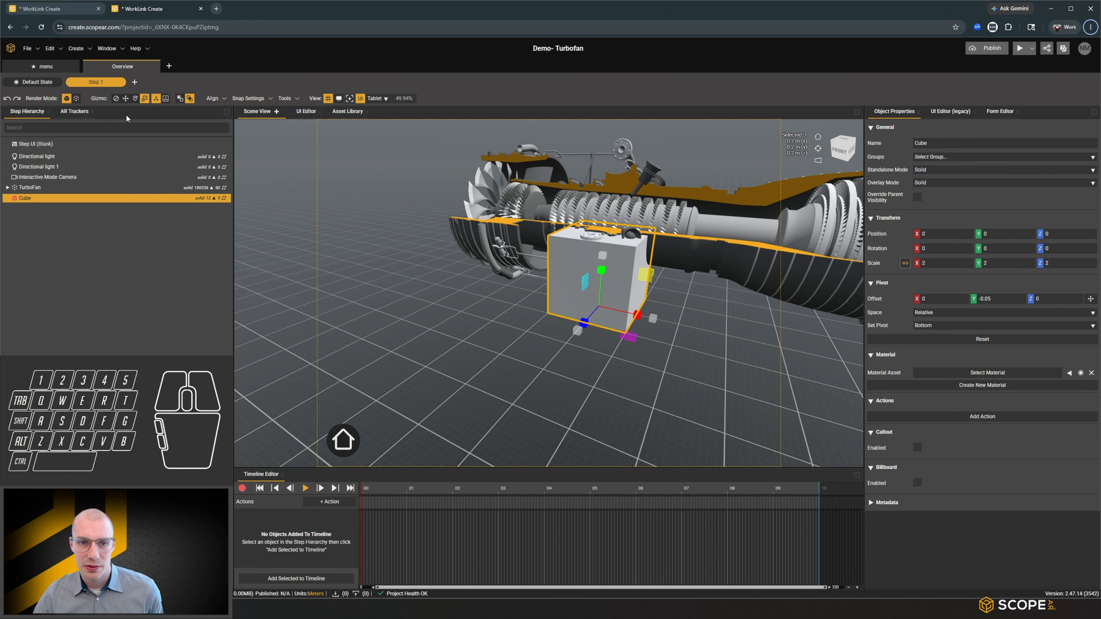
pyautogui.keyDown('alt'); pyautogui.click(579, 347); pyautogui.keyUp('alt')
pyautogui.click(585, 299)
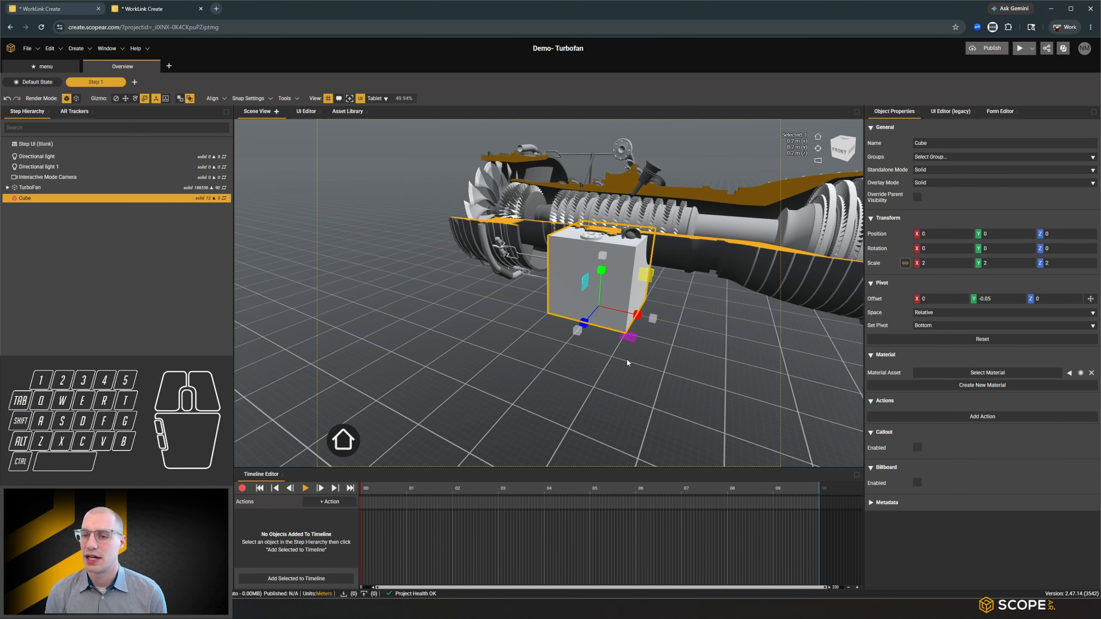
pyautogui.press('Delete')
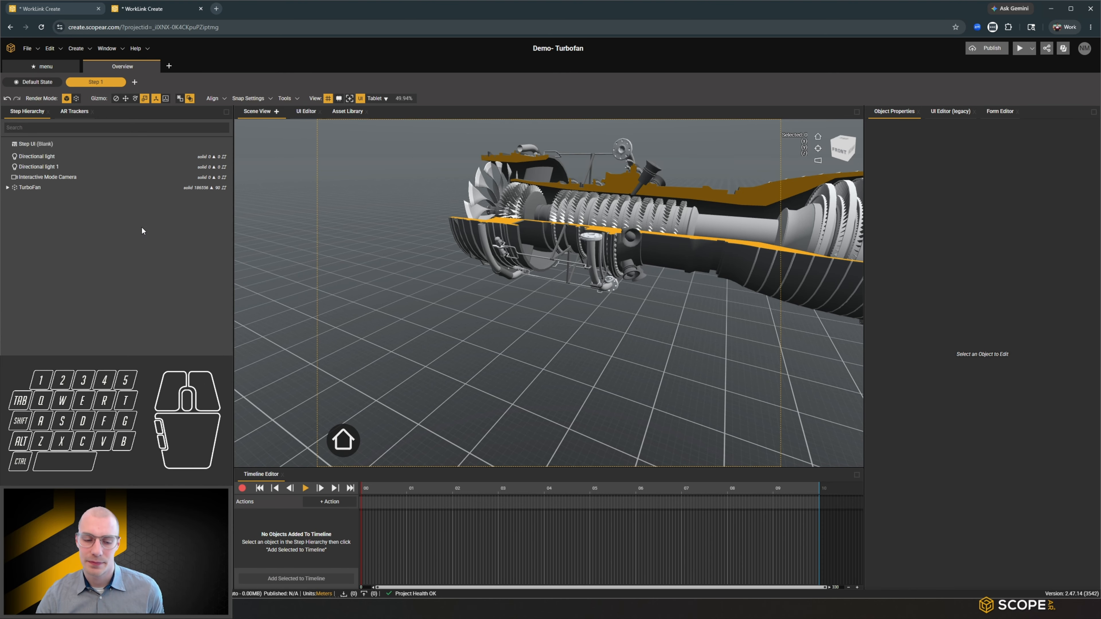
# Step: Confirm the pending automatic save of the project
pyautogui.keyDown('alt'); pyautogui.moveTo(417, 280); pyautogui.dragTo(616, 388); pyautogui.keyUp('alt')
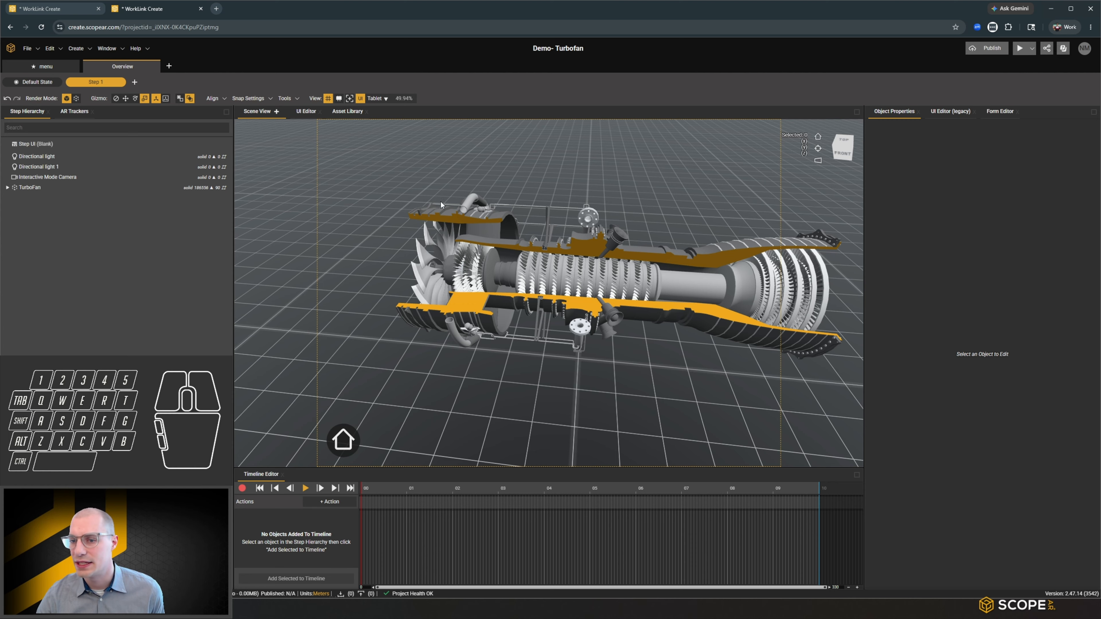
pyautogui.keyDown('alt'); pyautogui.moveTo(428, 299); pyautogui.dragTo(536, 291); pyautogui.keyUp('alt')
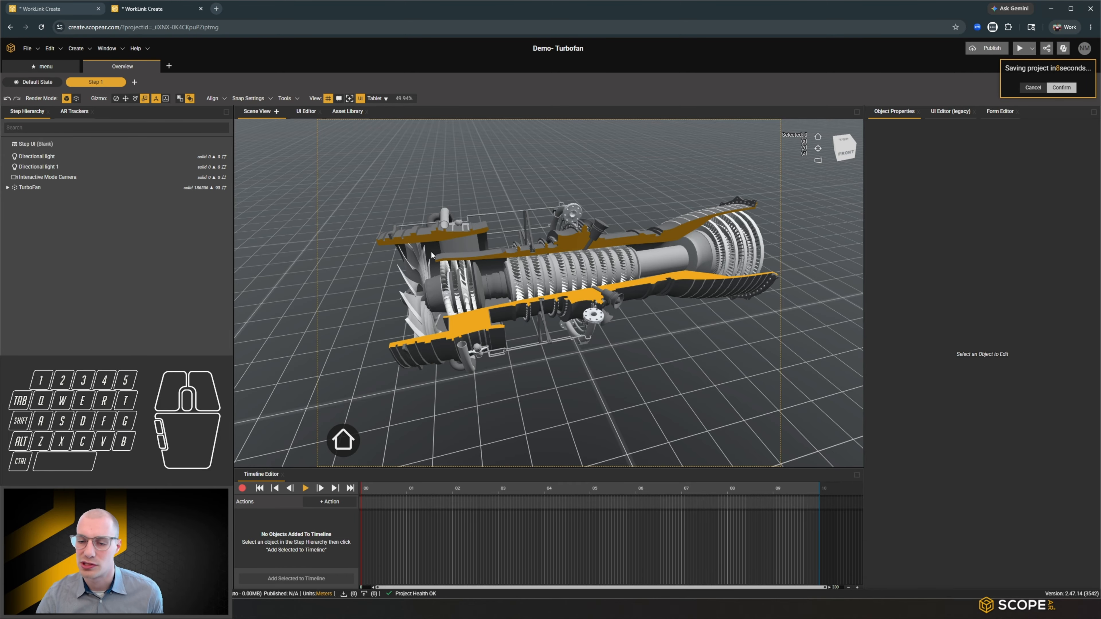
pyautogui.click(1074, 87)
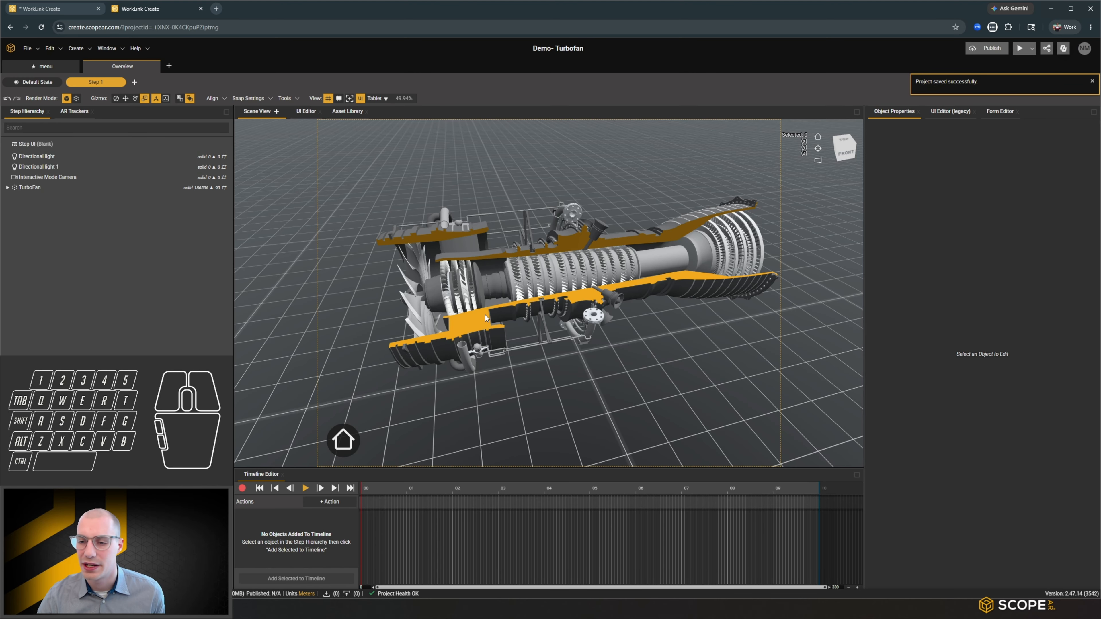
pyautogui.keyDown('alt'); pyautogui.moveTo(485, 315); pyautogui.dragTo(643, 320); pyautogui.keyUp('alt')
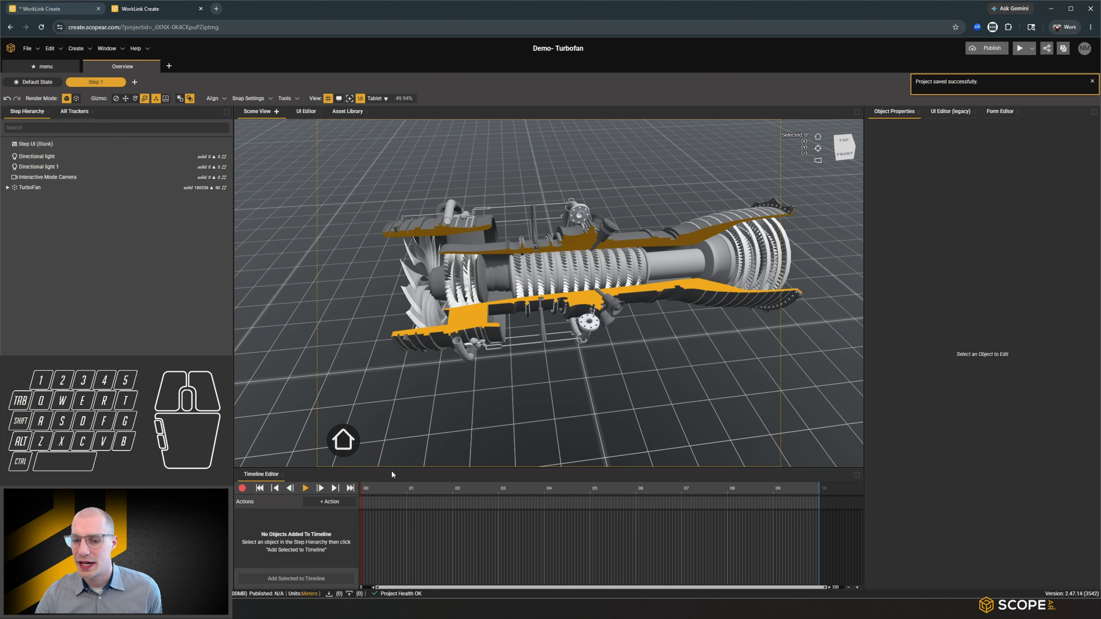
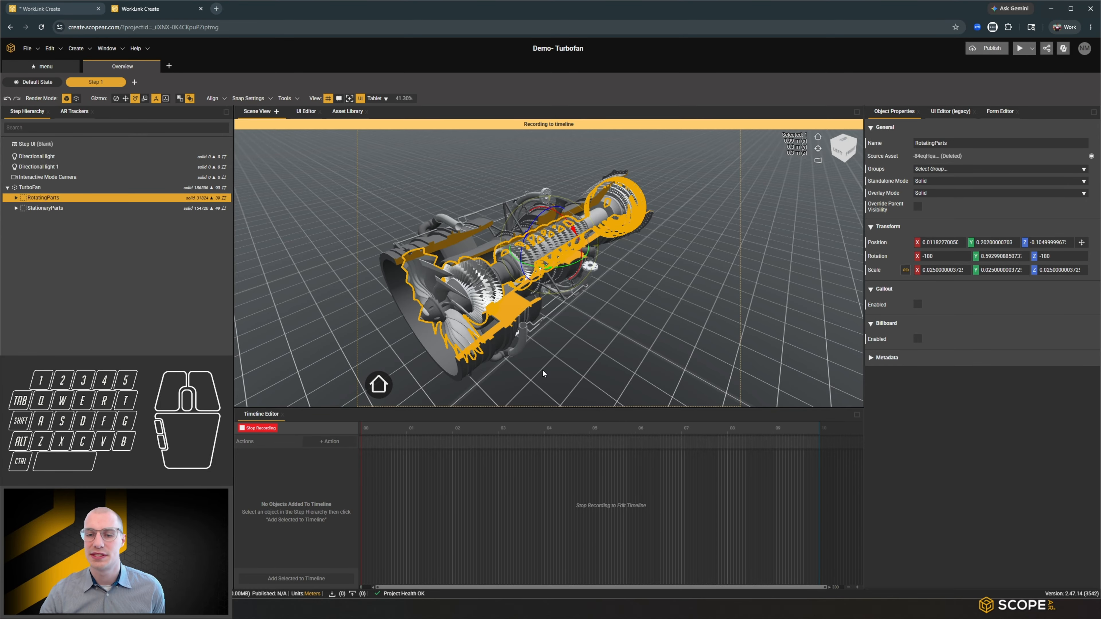
# Step: Record a rotation of RotatingParts about the engine's long axis to about X -132.31 degrees on the timeline and stop recording
pyautogui.keyDown('alt'); pyautogui.moveTo(546, 300); pyautogui.dragTo(617, 305); pyautogui.keyUp('alt')
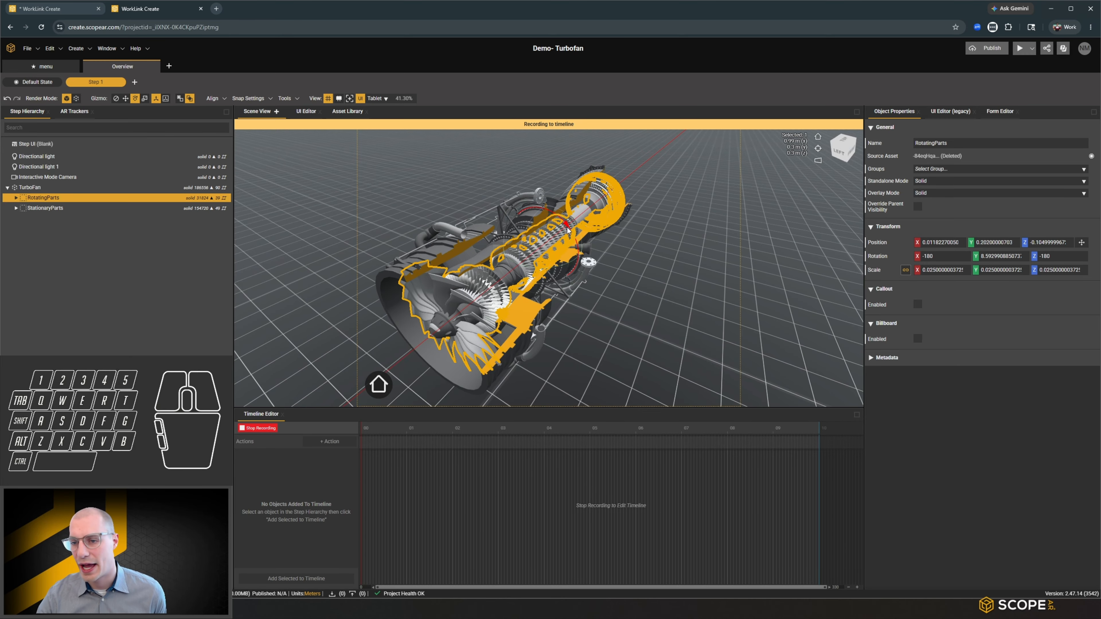
pyautogui.moveTo(565, 223); pyautogui.dragTo(575, 231)
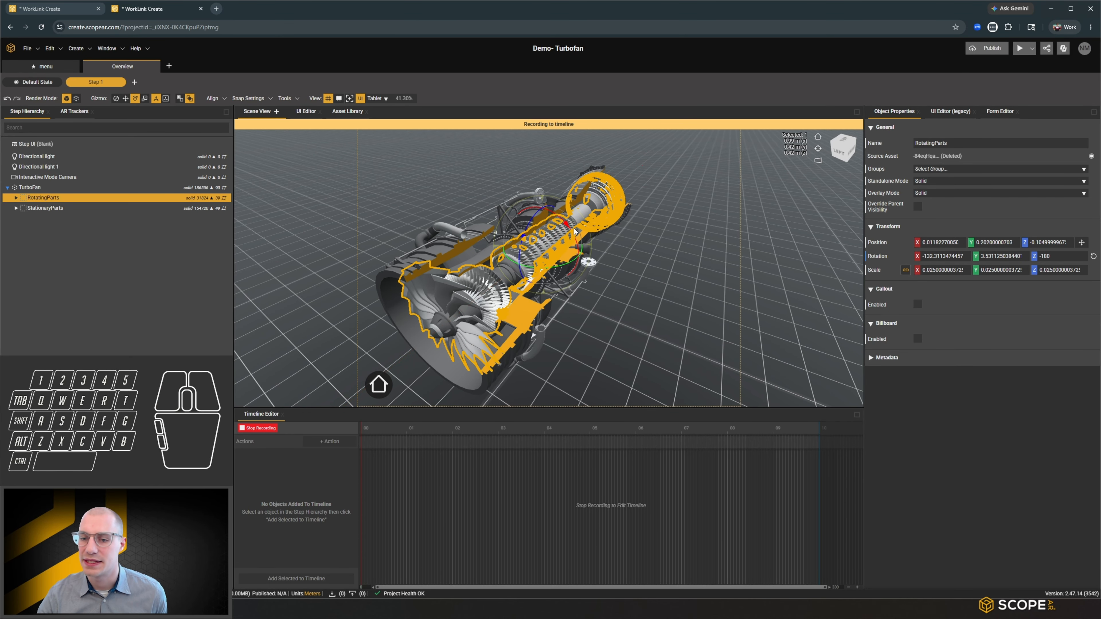
pyautogui.click(259, 428)
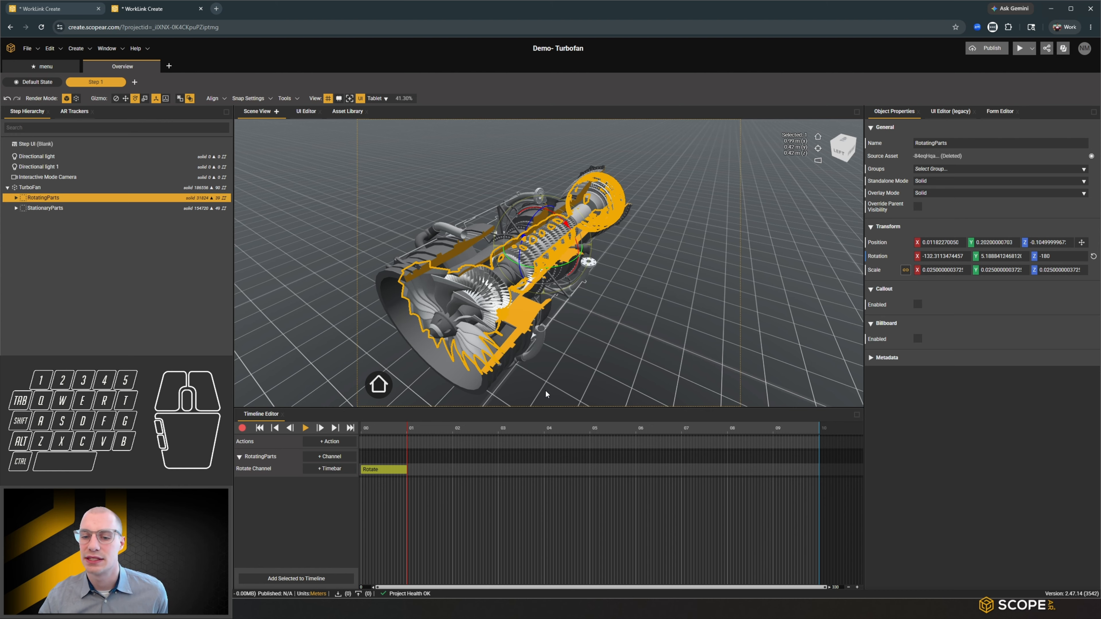
# Step: Record a second RotatingParts rotation starting at the 1-second mark, ending at about X -133.35 degrees, and stop recording
pyautogui.click(242, 428)
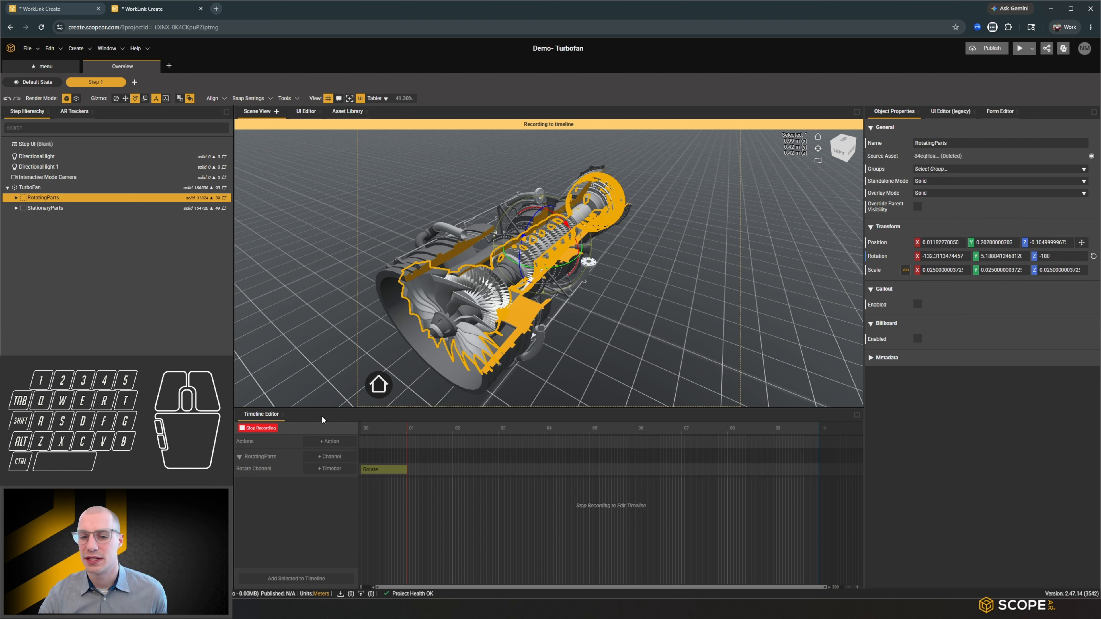
pyautogui.moveTo(567, 225)
pyautogui.mouseDown()
pyautogui.moveTo(589, 262)
pyautogui.moveTo(560, 215)
pyautogui.mouseUp()
pyautogui.click(258, 428)
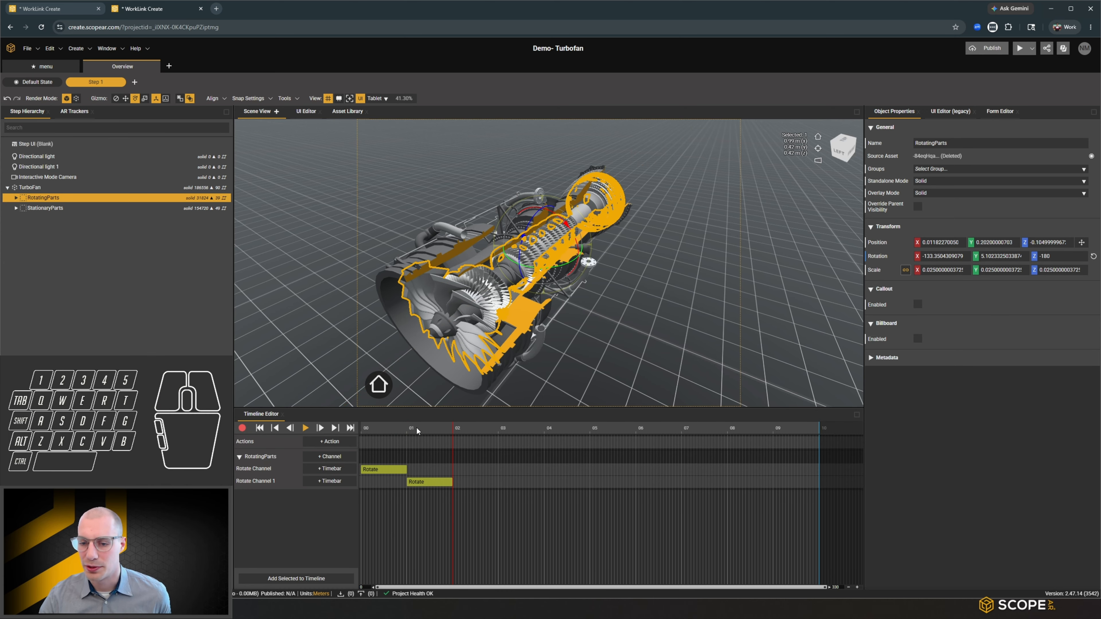
# Step: Play the timeline from the 1-second mark to review the second recorded rotation, and pause the playback
pyautogui.click(409, 427)
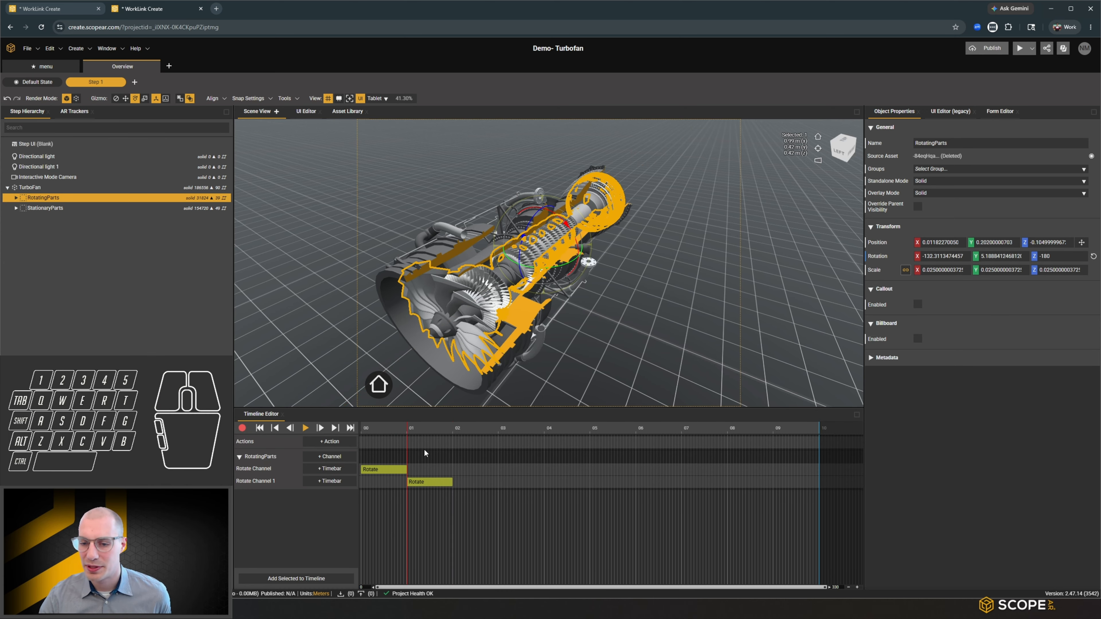
pyautogui.click(306, 428)
pyautogui.click(306, 428)
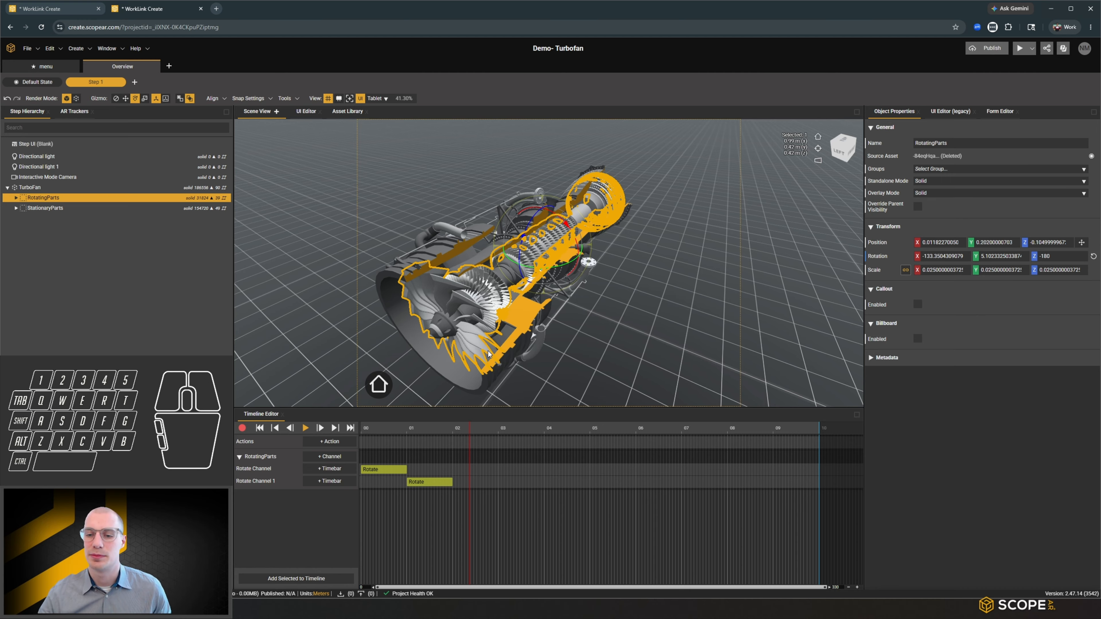
# Step: Delete the second Rotate timebar, leaving only the first RotatingParts rotation on the timeline
pyautogui.rightClick(431, 482)
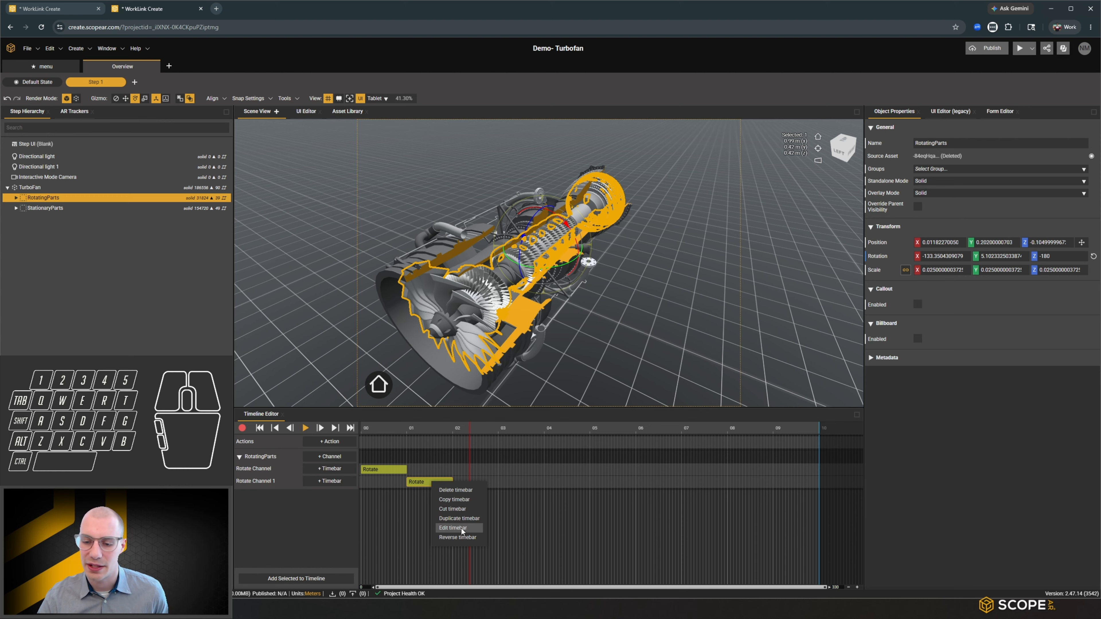
pyautogui.click(455, 490)
pyautogui.click(384, 469)
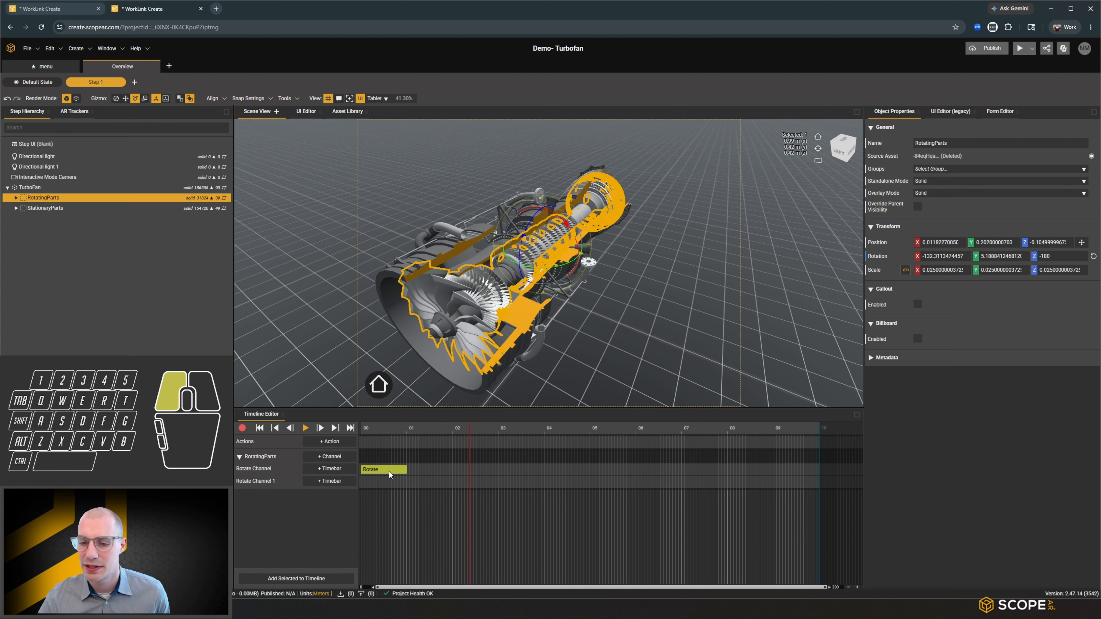
# Step: Play the timeline from the start to review the remaining RotatingParts rotation and the idle time after it, pausing the playback
pyautogui.click(260, 428)
pyautogui.click(305, 428)
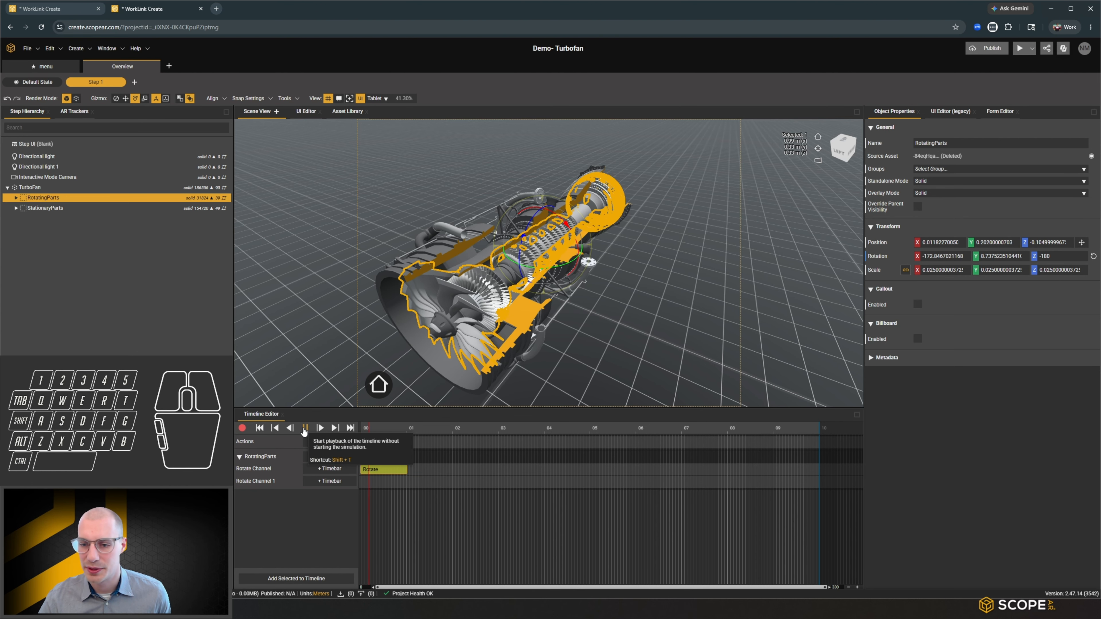
pyautogui.click(305, 428)
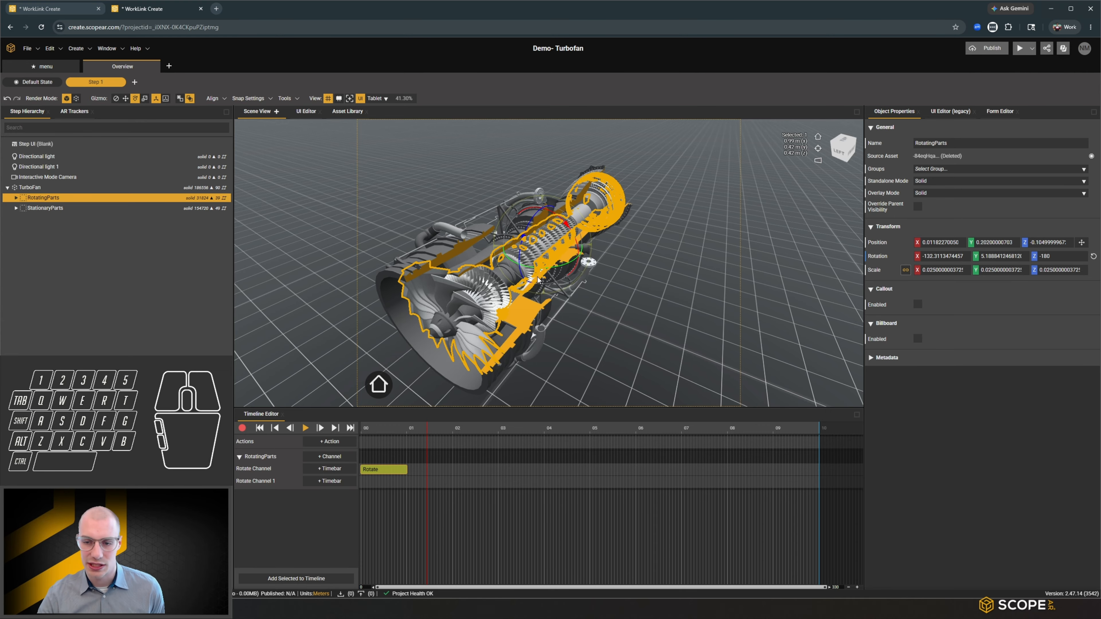
pyautogui.keyDown('alt'); pyautogui.moveTo(526, 325); pyautogui.dragTo(629, 290); pyautogui.keyUp('alt')
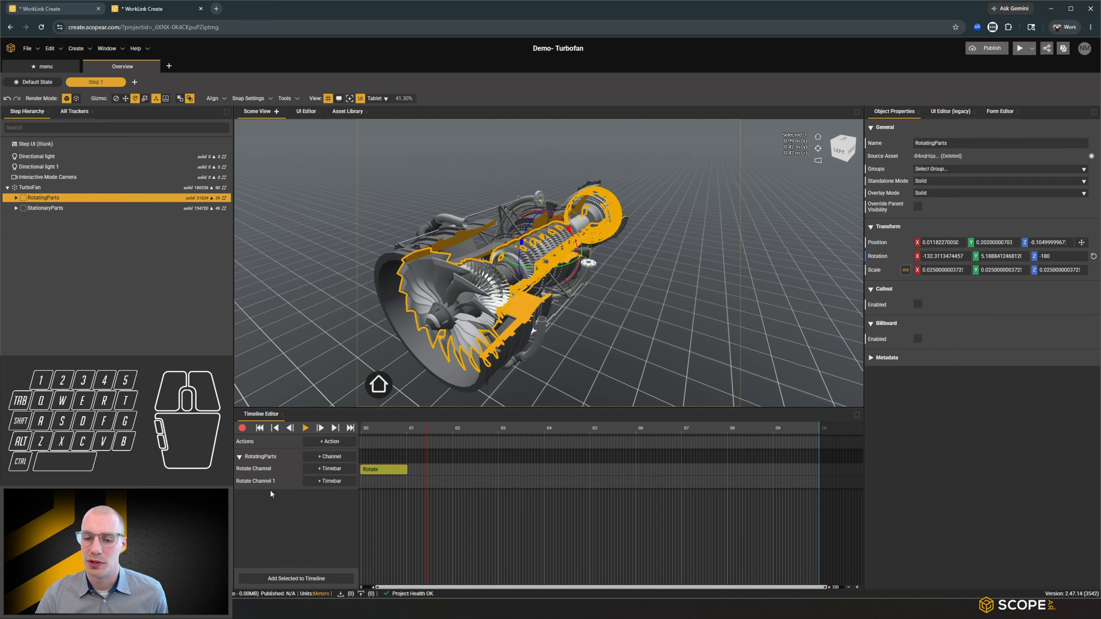
pyautogui.click(277, 456)
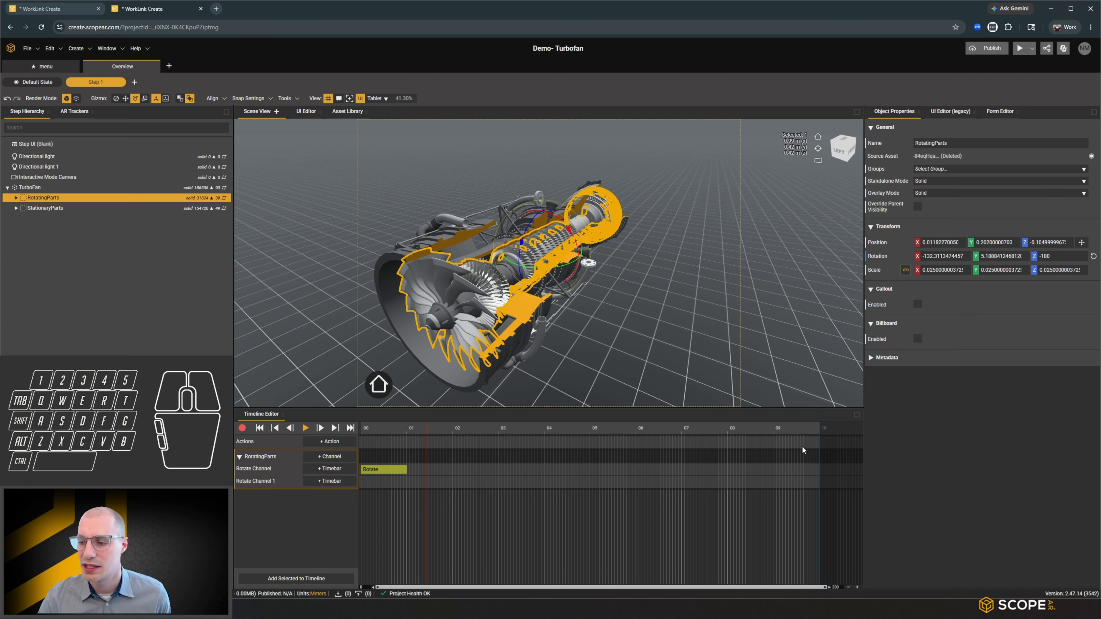
pyautogui.click(305, 428)
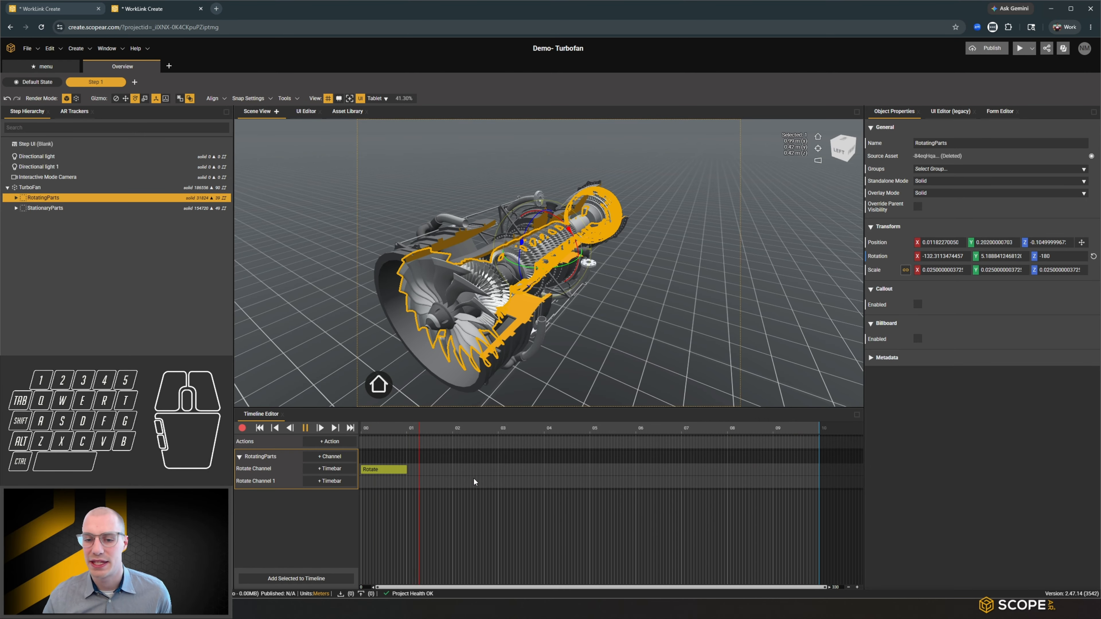
pyautogui.click(305, 428)
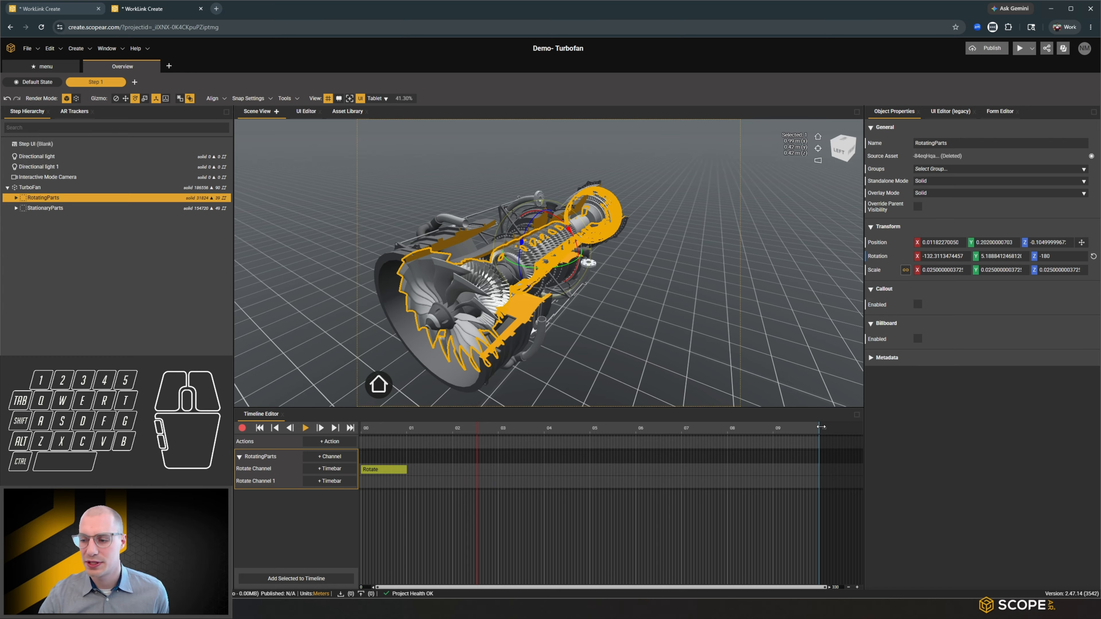
# Step: Set both the timeline's loop end and the Rotate timebar's end to 3 seconds, and preview the animation from the start
pyautogui.moveTo(819, 433)
pyautogui.mouseDown()
pyautogui.moveTo(697, 444)
pyautogui.moveTo(691, 430)
pyautogui.moveTo(507, 436)
pyautogui.moveTo(499, 425)
pyautogui.mouseUp()
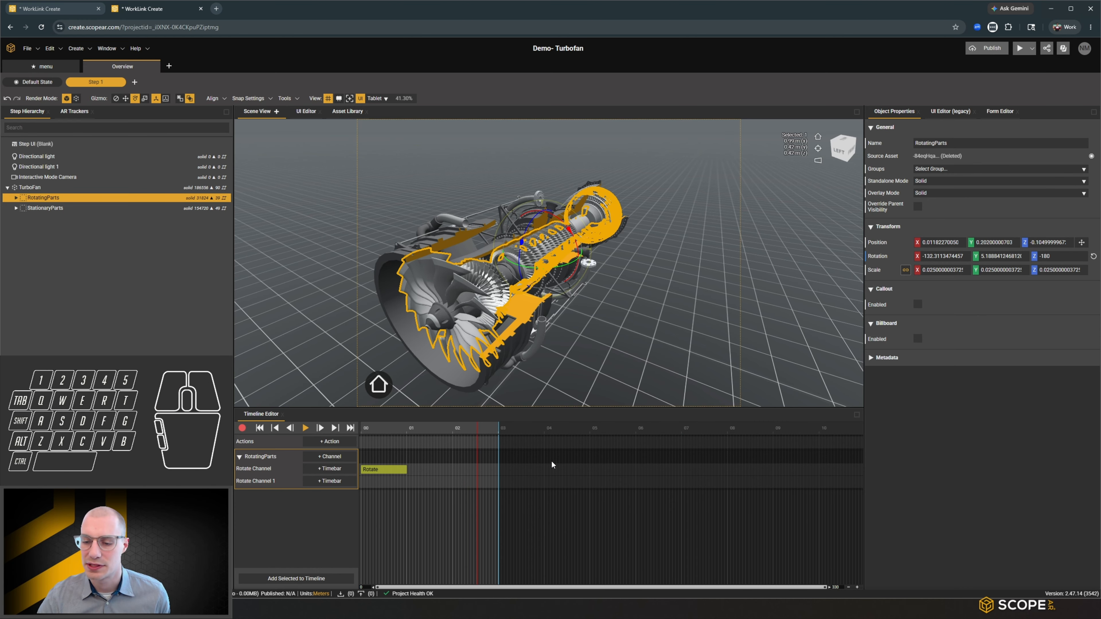
pyautogui.moveTo(406, 470)
pyautogui.mouseDown()
pyautogui.moveTo(500, 473)
pyautogui.moveTo(421, 470)
pyautogui.mouseUp()
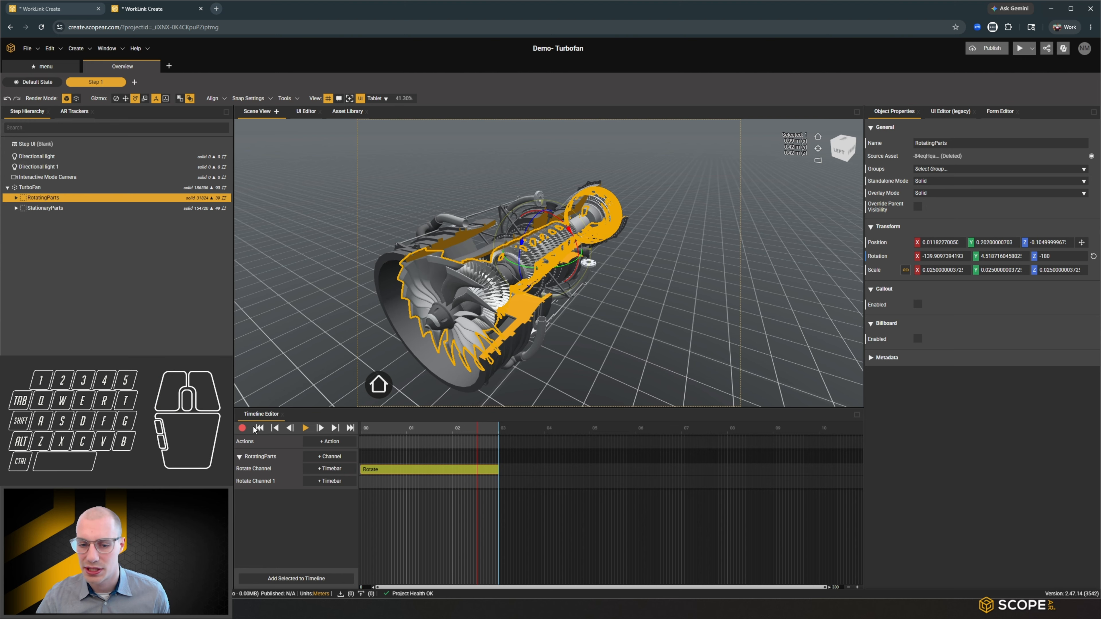
pyautogui.click(260, 428)
pyautogui.click(305, 428)
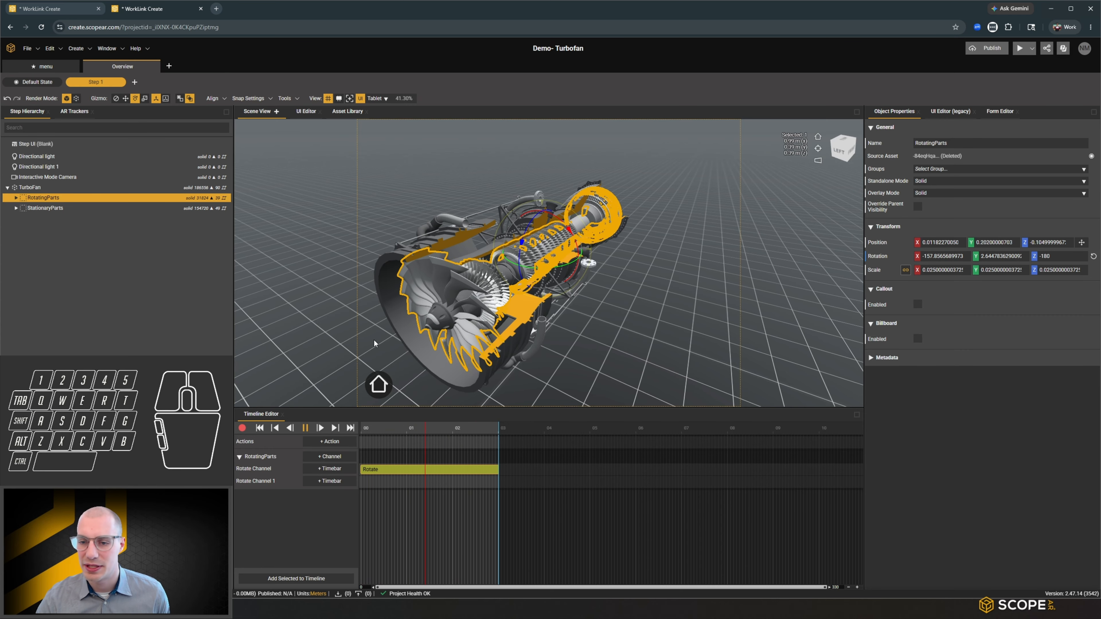
pyautogui.click(304, 428)
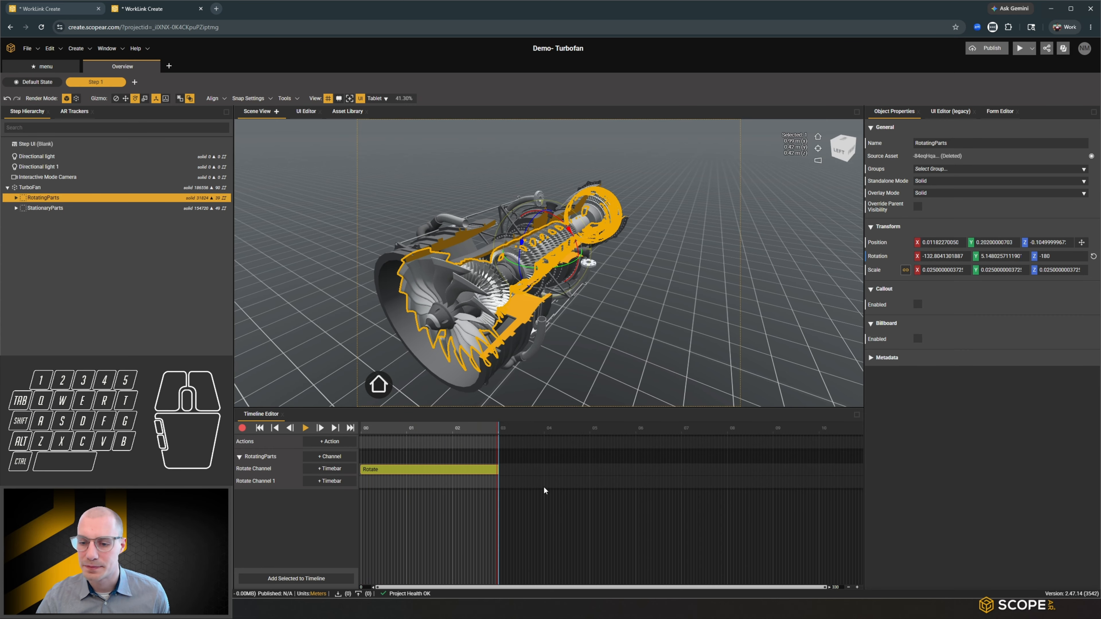
# Step: Set the Rotate timebar's angle to 180 degrees and preview the rotation from the start of the timeline
pyautogui.doubleClick(398, 471)
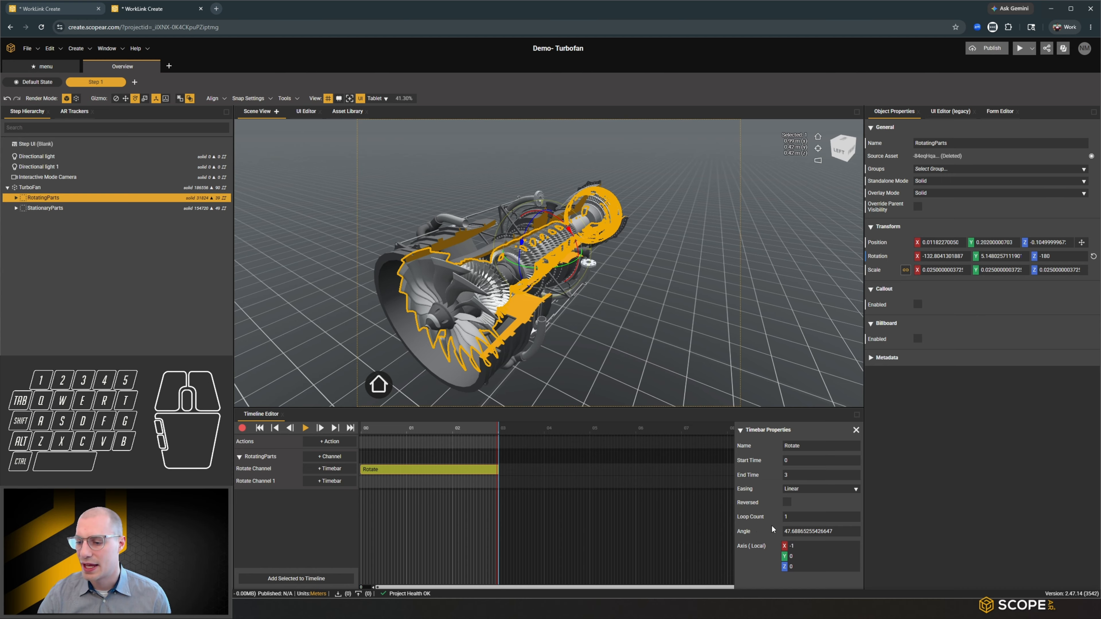
pyautogui.click(817, 531)
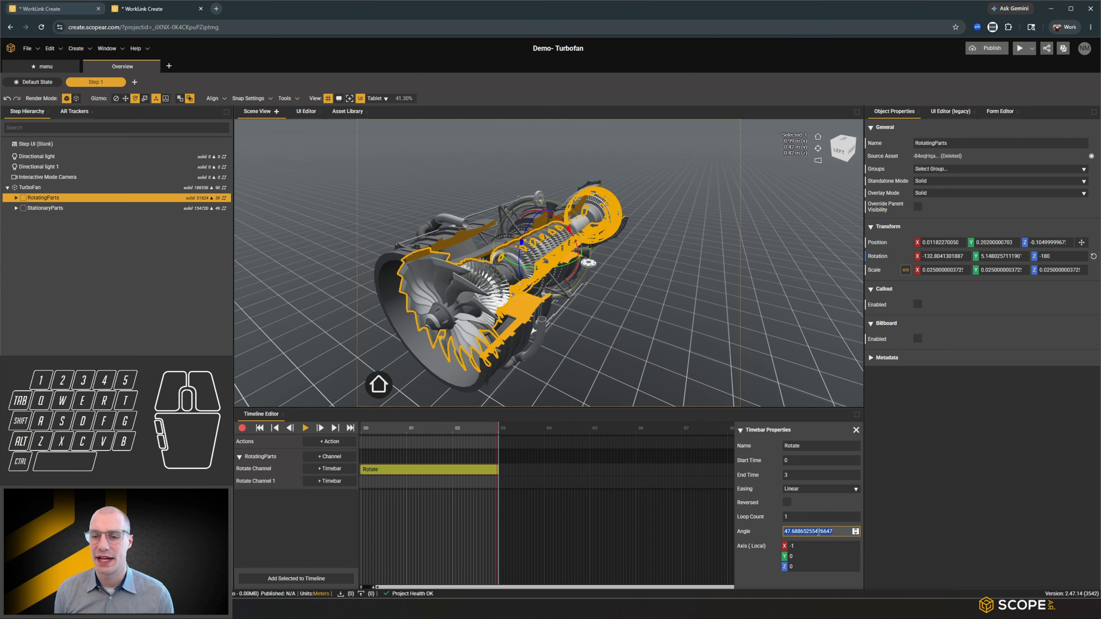
pyautogui.write('180')
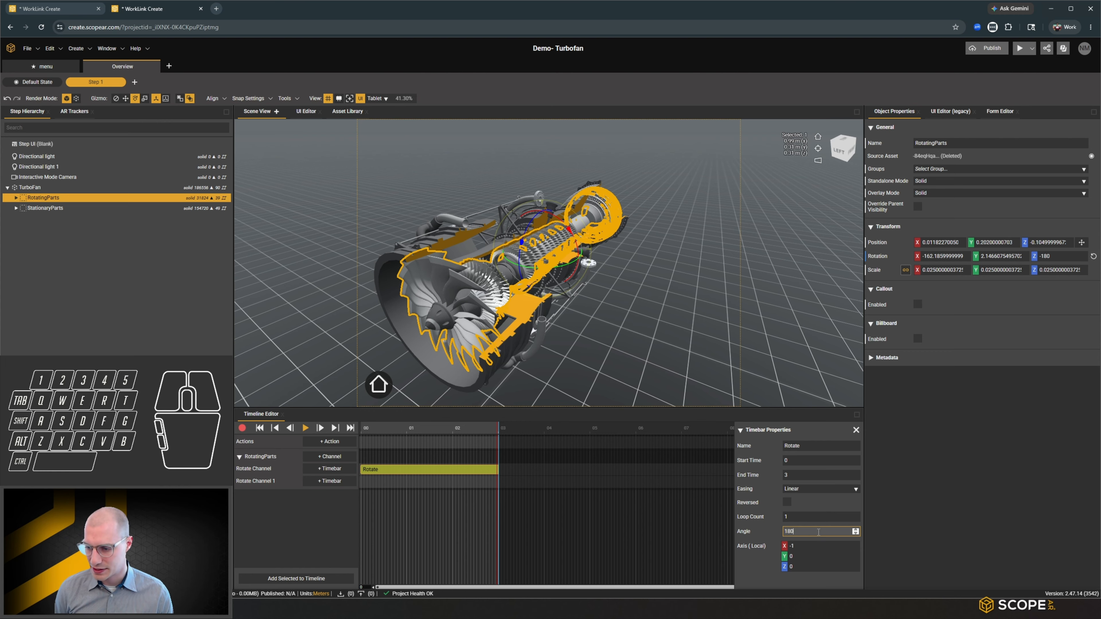
pyautogui.click(260, 428)
pyautogui.click(304, 428)
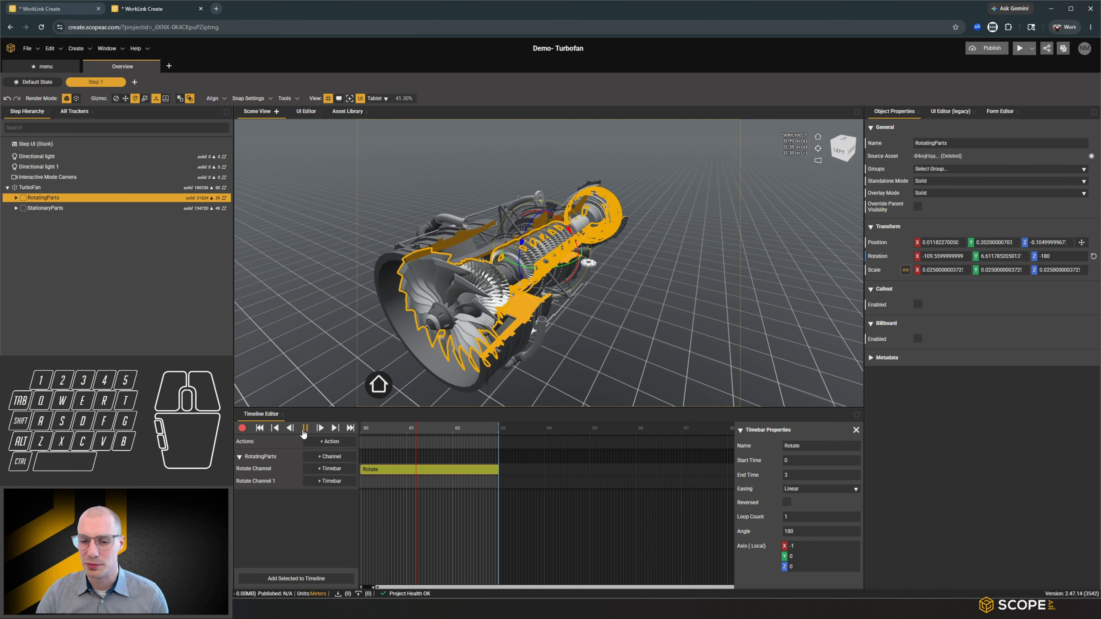
pyautogui.click(304, 429)
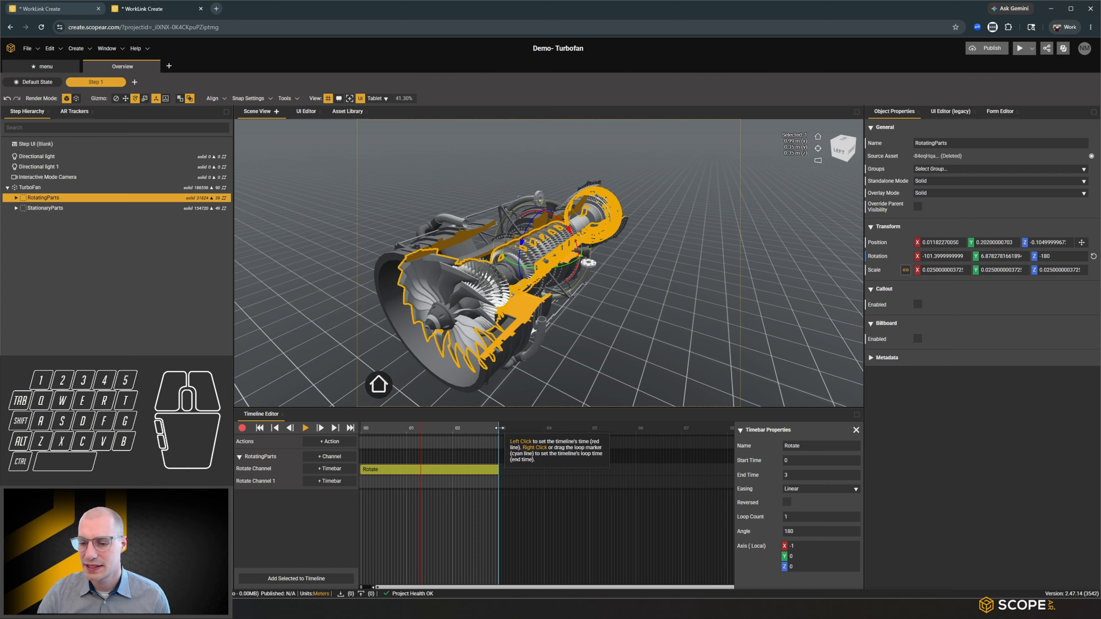
# Step: Set the timeline's loop end to 6 seconds and extend the Rotate timebar to the same mark
pyautogui.moveTo(498, 427); pyautogui.dragTo(532, 428)
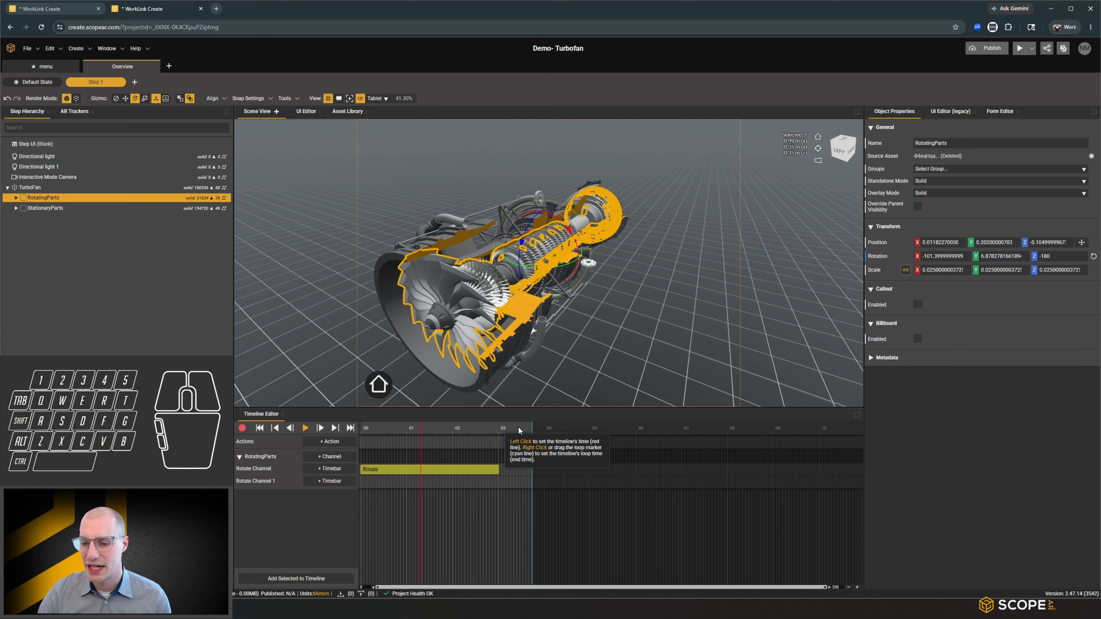
pyautogui.rightClick(635, 428)
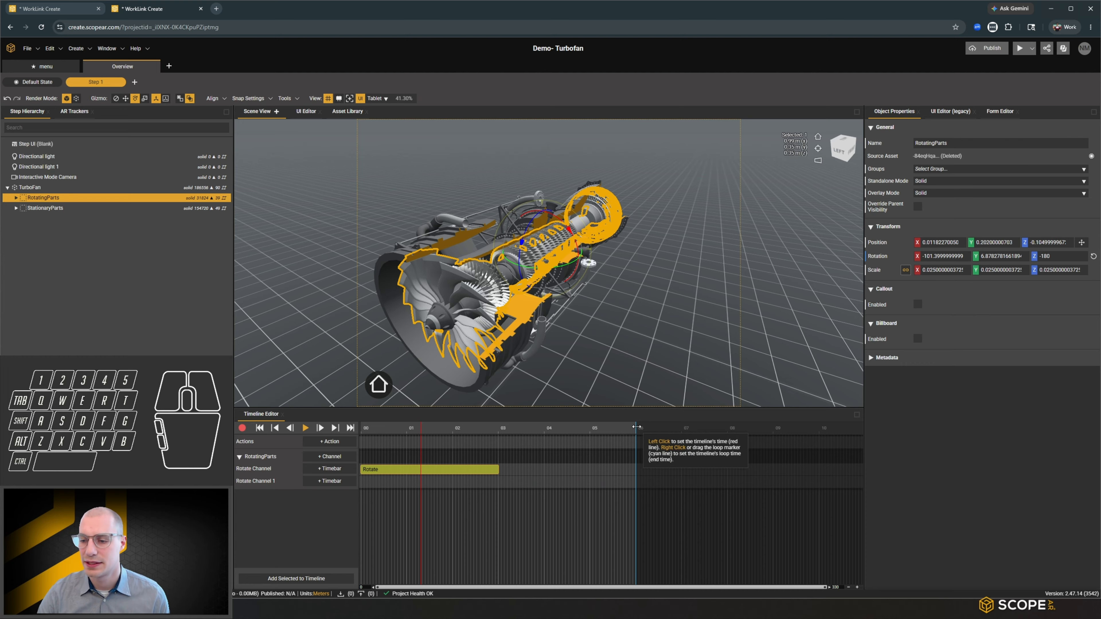
pyautogui.click(441, 430)
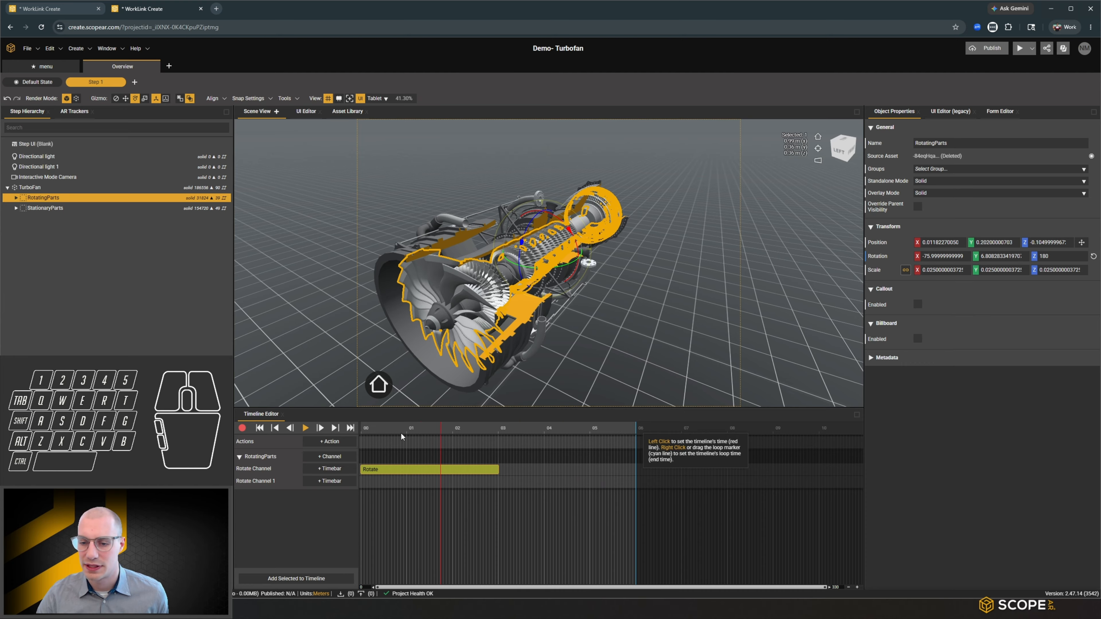
pyautogui.moveTo(401, 432); pyautogui.dragTo(526, 432)
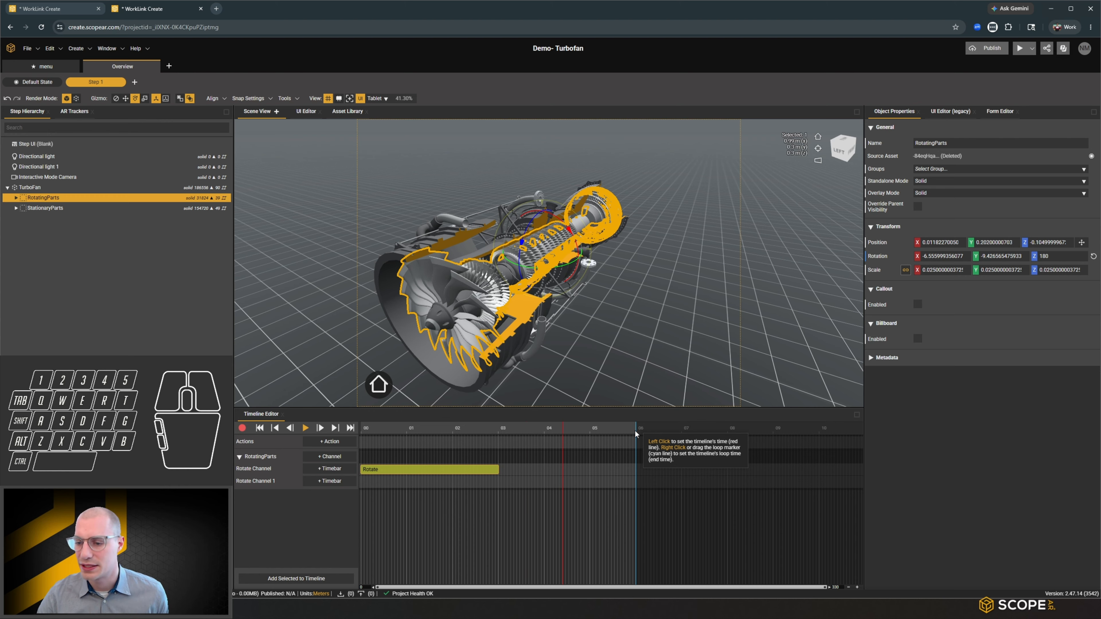
pyautogui.moveTo(498, 470); pyautogui.dragTo(637, 473)
# Step: Set the Rotate timebar's angle to 360 degrees in its timebar properties
pyautogui.click(607, 473)
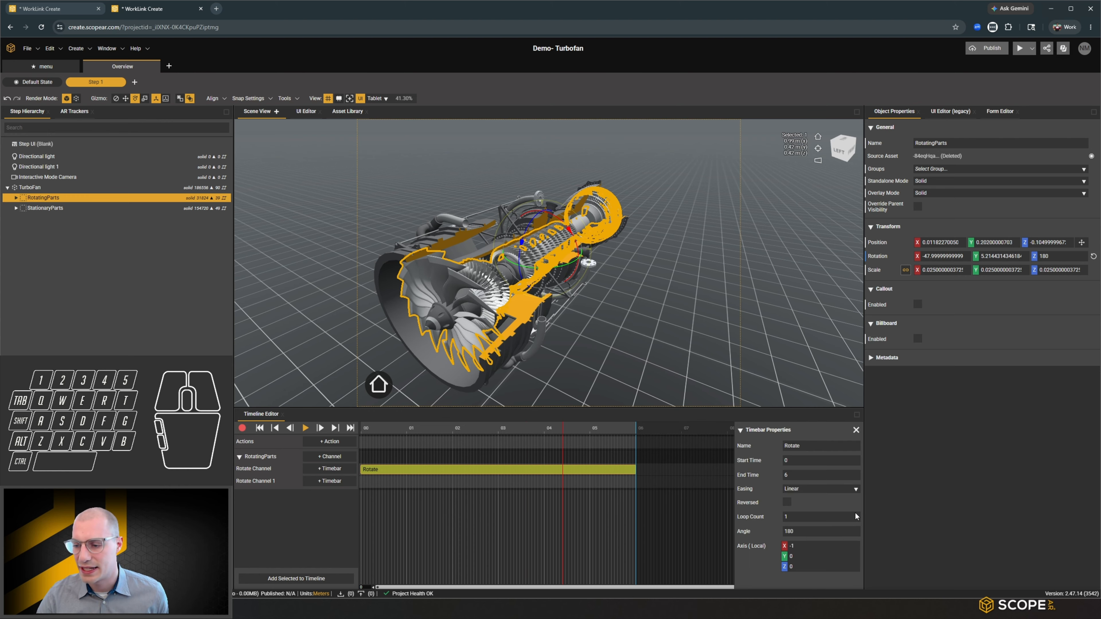
pyautogui.doubleClick(805, 527)
pyautogui.write('3960')
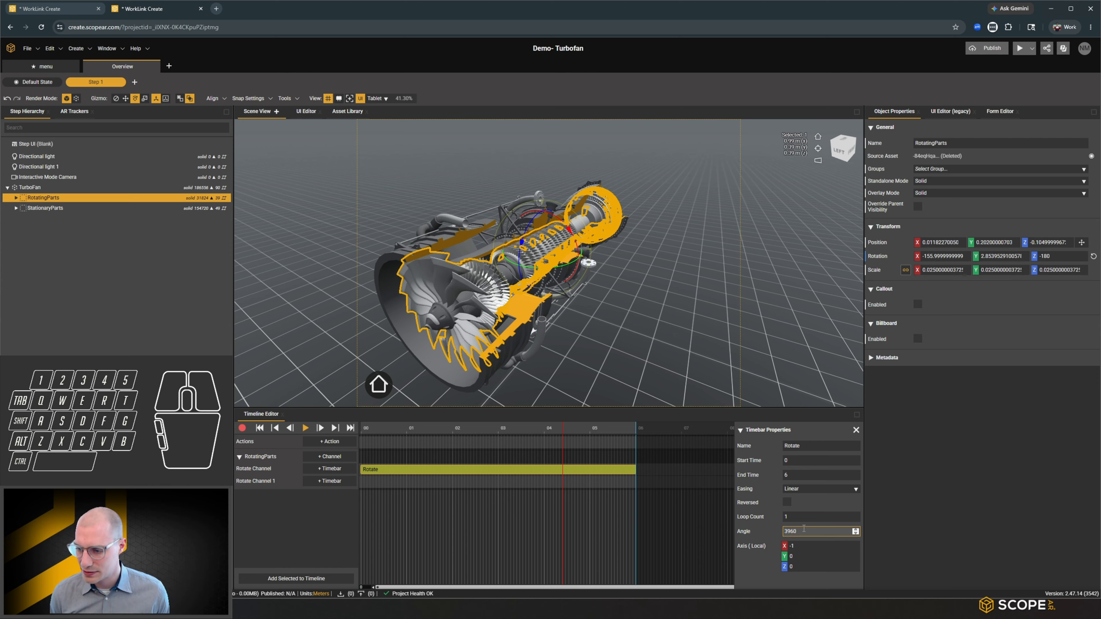
pyautogui.press('BackSpace')
pyautogui.press('BackSpace')
pyautogui.press('BackSpace')
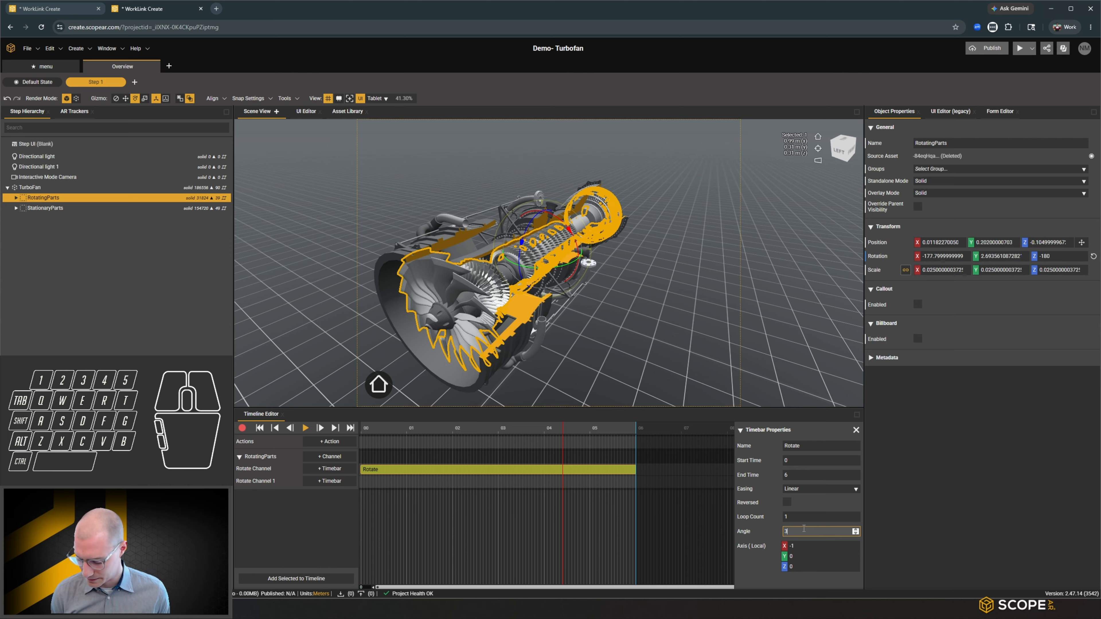
pyautogui.write('60')
pyautogui.press('Return')
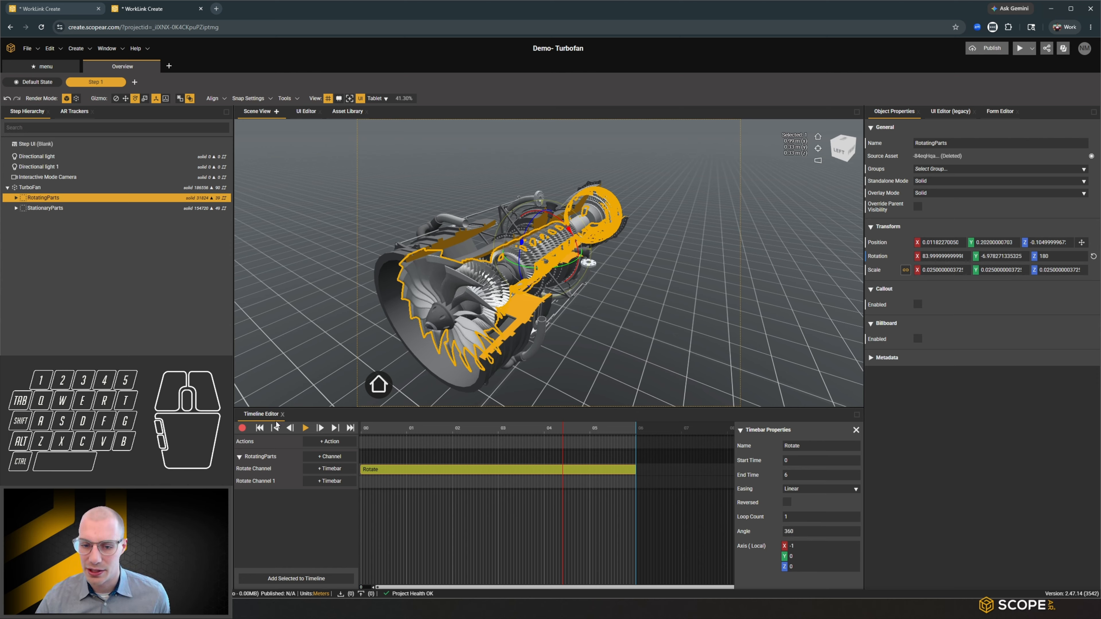
# Step: Play the looping rotation from the start, examine the engine from the front, and pause the playback
pyautogui.click(259, 428)
pyautogui.click(305, 428)
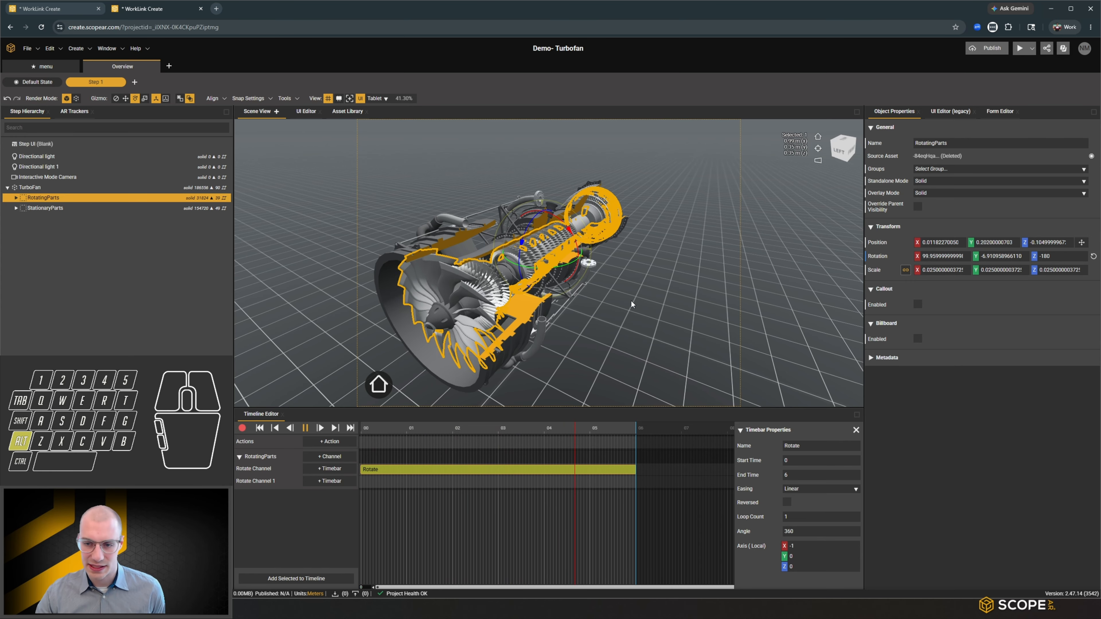
pyautogui.keyDown('alt'); pyautogui.moveTo(631, 303); pyautogui.dragTo(563, 352); pyautogui.keyUp('alt')
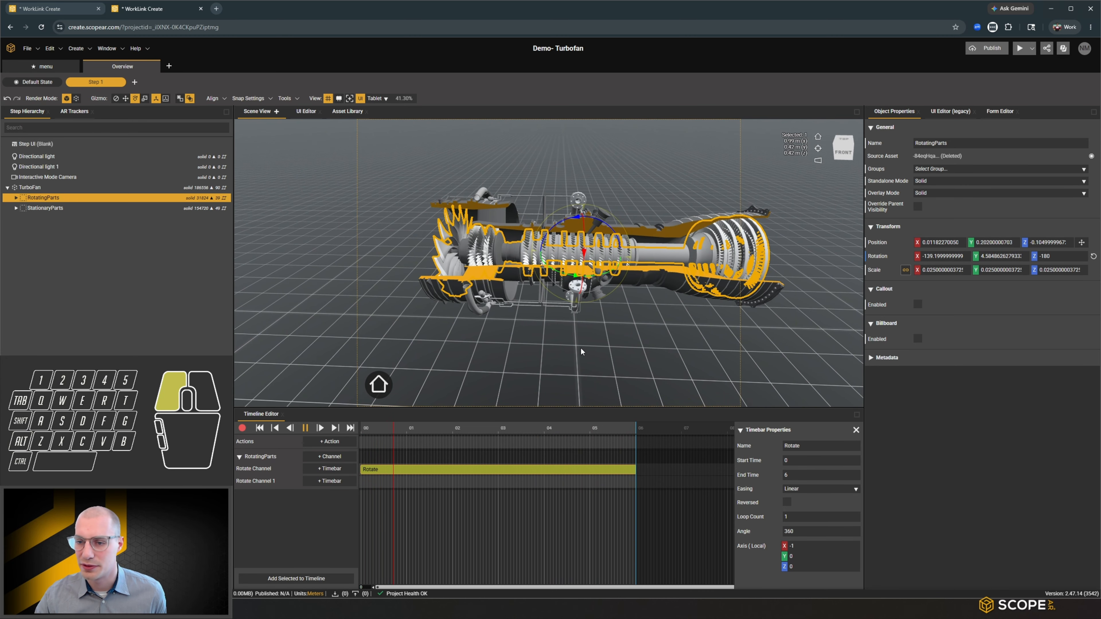
pyautogui.click(305, 428)
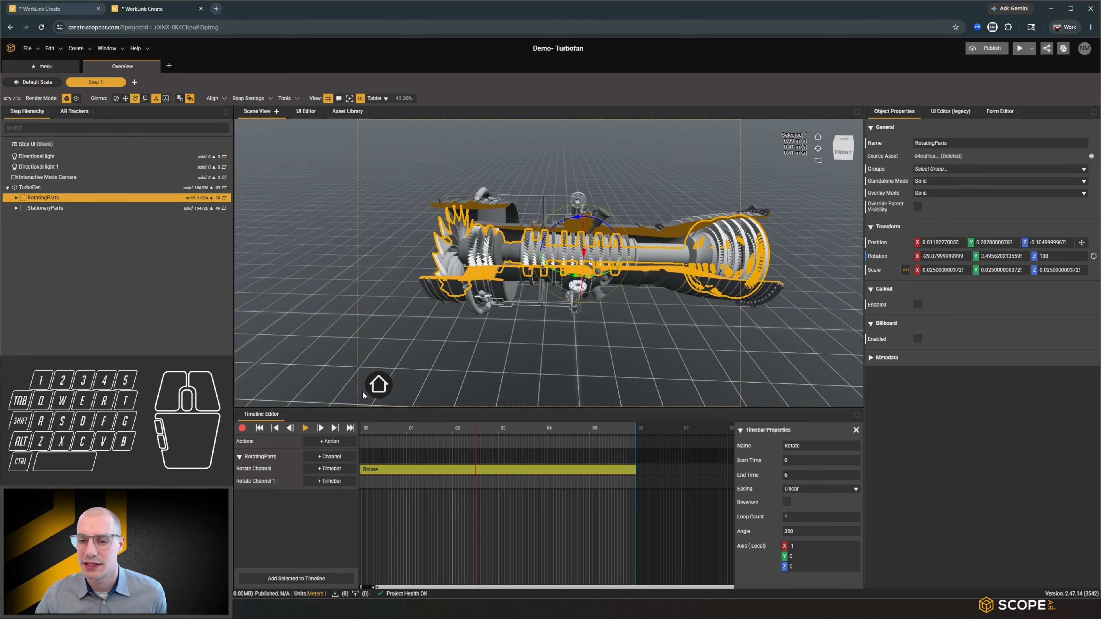
pyautogui.keyDown('alt'); pyautogui.moveTo(449, 334); pyautogui.dragTo(396, 242); pyautogui.keyUp('alt')
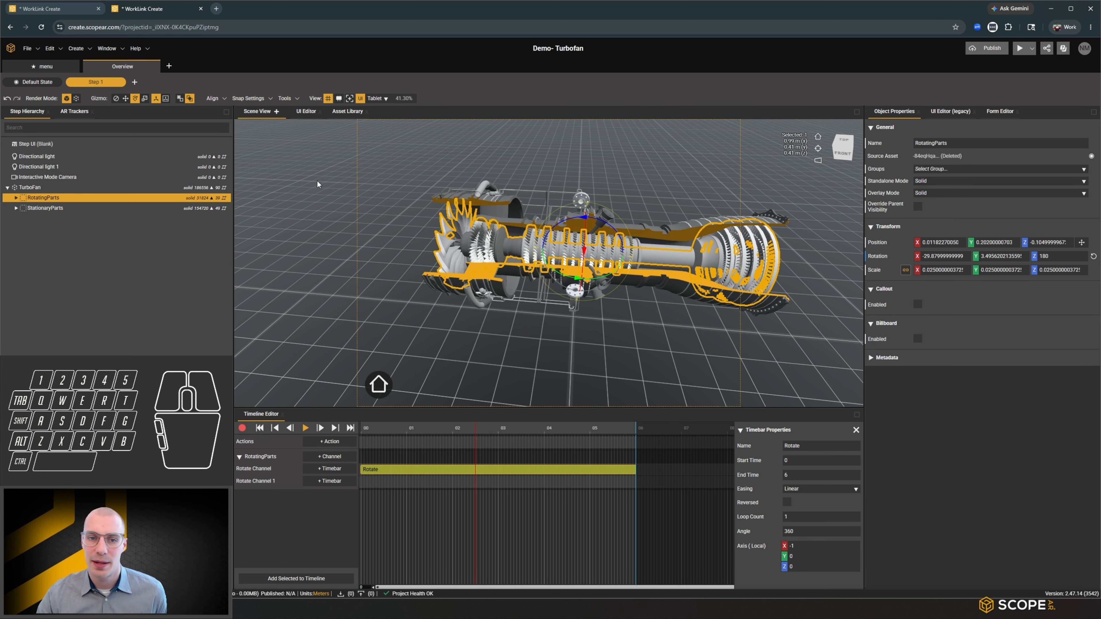
# Step: Search the asset library for "arrow", add Arrow_medium.FBX from Company Assets to the step hierarchy, and return to the 3D scene
pyautogui.click(346, 111)
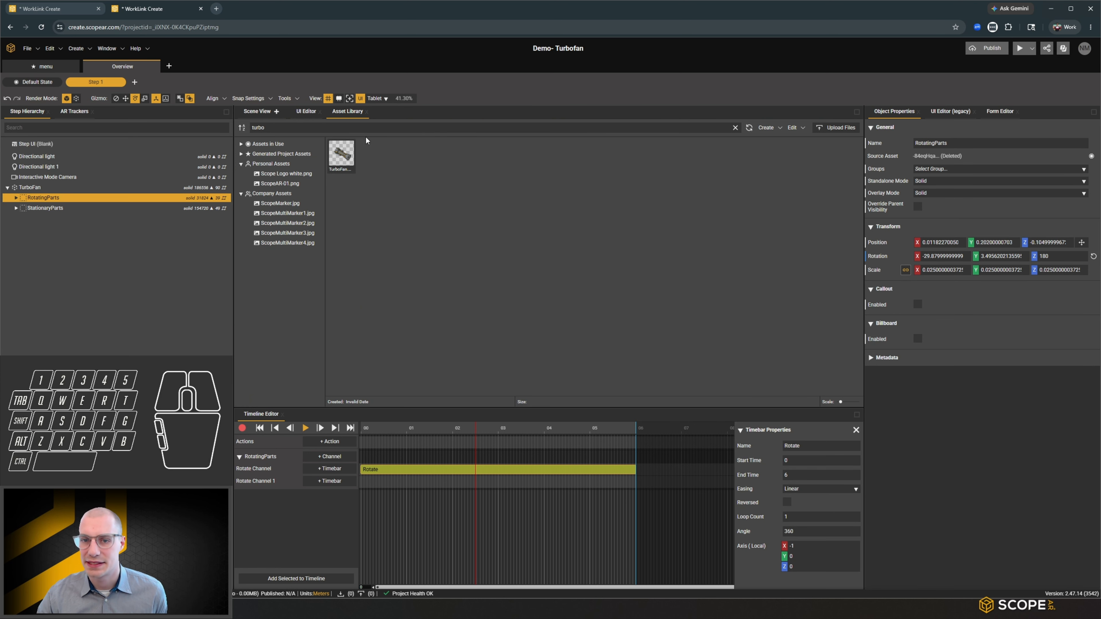
pyautogui.doubleClick(292, 127)
pyautogui.write('arrow')
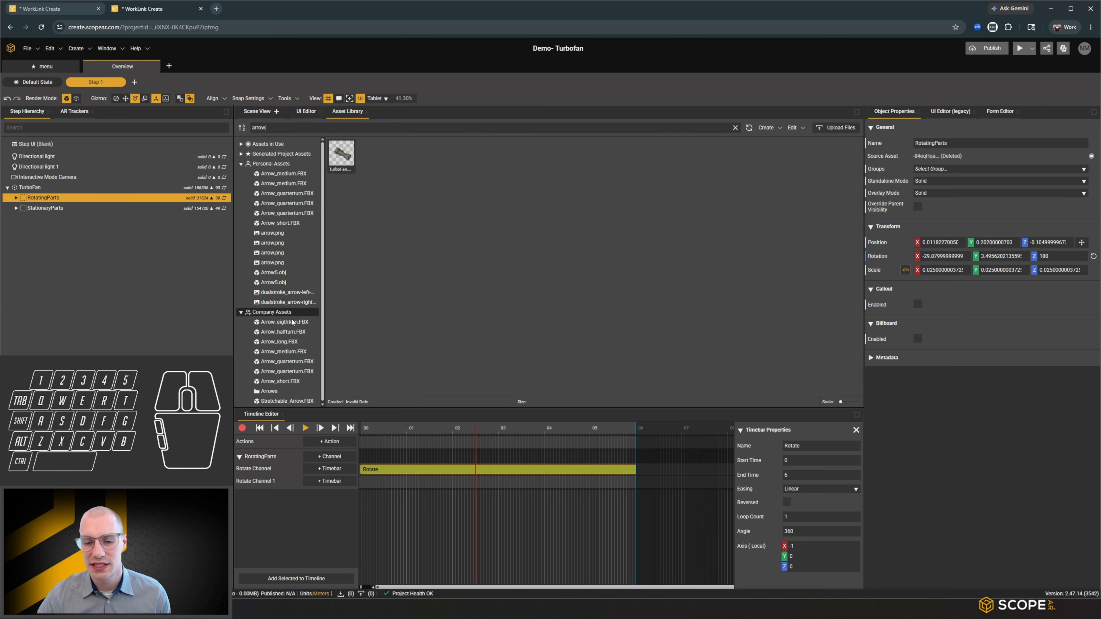
pyautogui.scroll(-1, 294, 353)
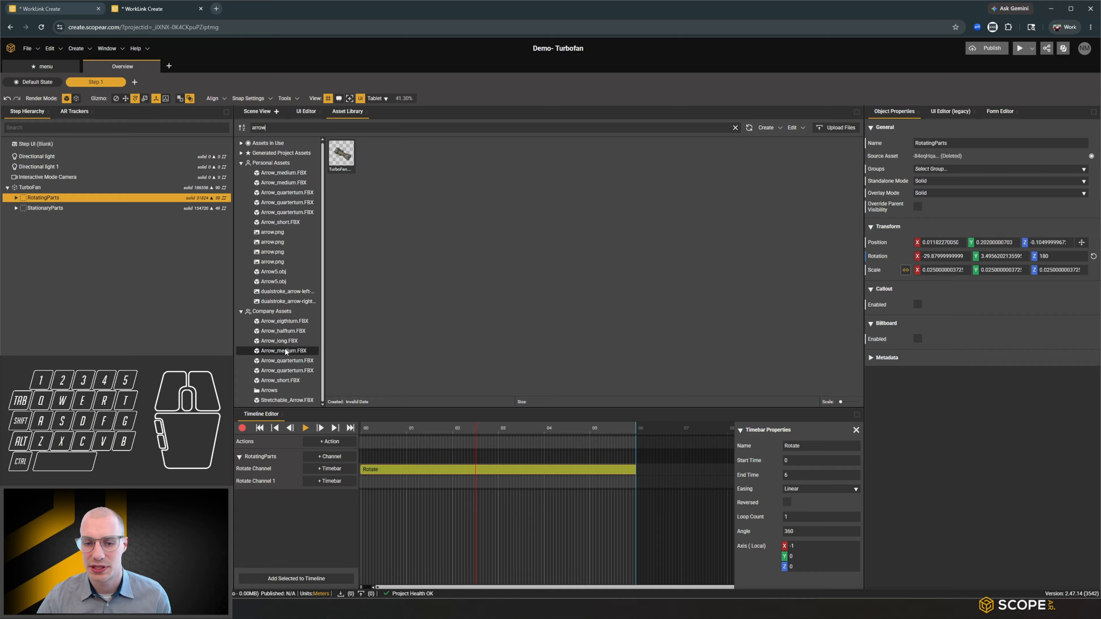
pyautogui.click(286, 351)
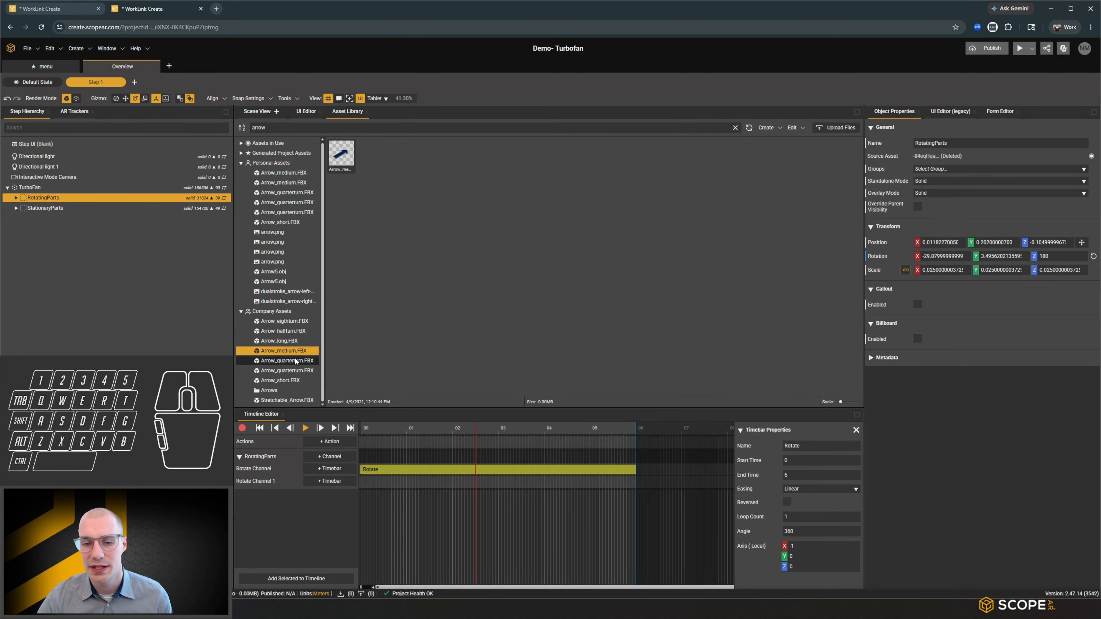
pyautogui.moveTo(290, 352); pyautogui.dragTo(172, 255)
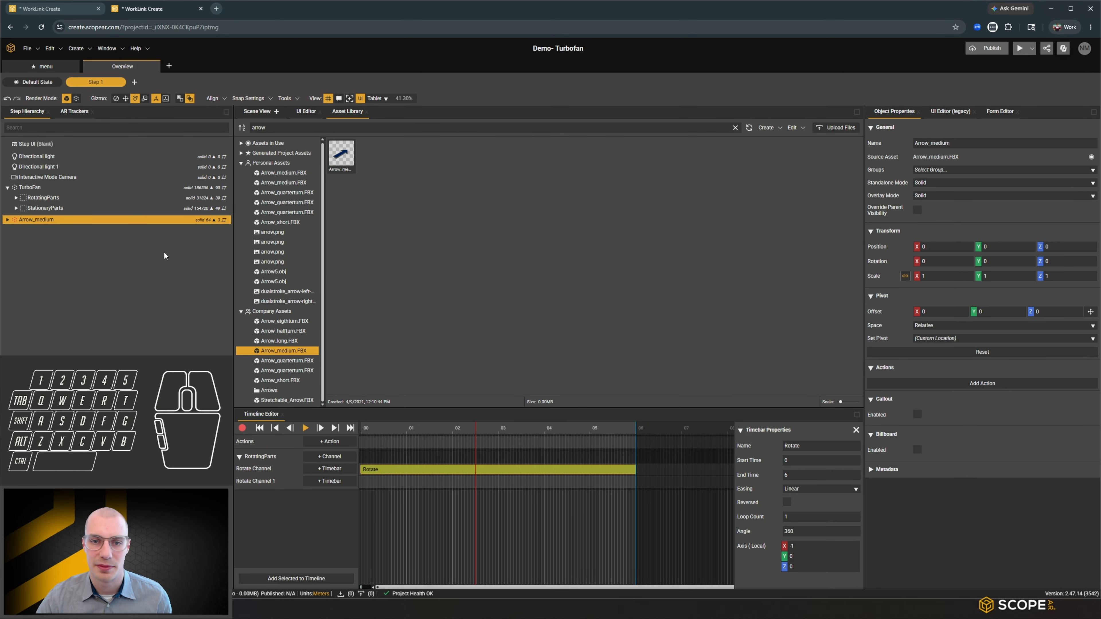
pyautogui.click(256, 111)
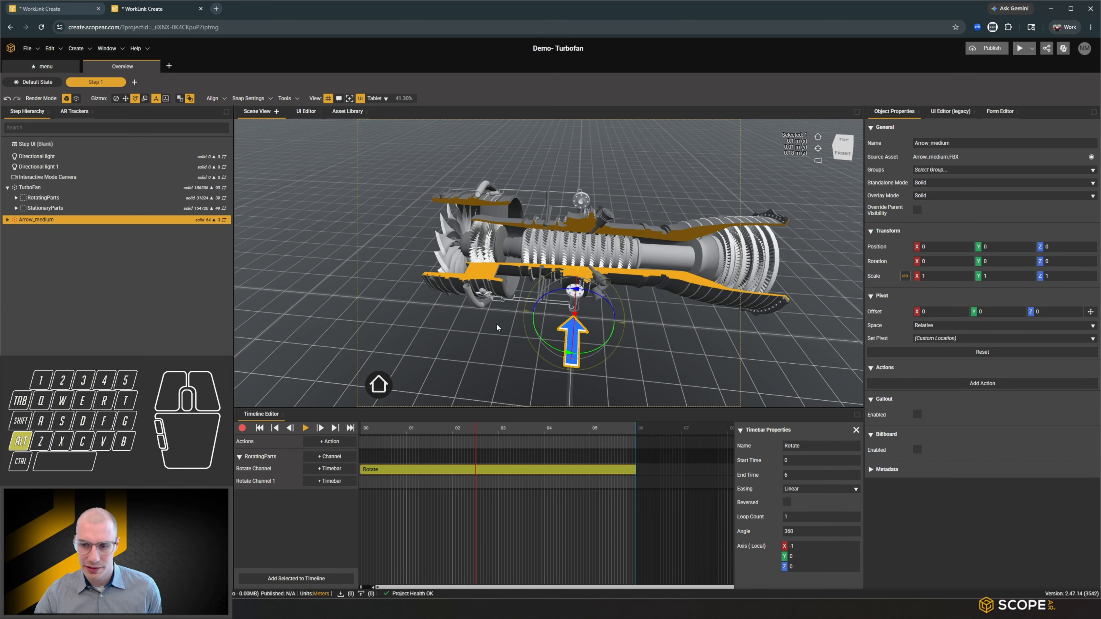
# Step: Rotate Arrow_medium to 45 degrees about X and -90 degrees about Y so it points along the engine axis
pyautogui.keyDown('alt'); pyautogui.moveTo(578, 345); pyautogui.dragTo(564, 349); pyautogui.keyUp('alt')
pyautogui.click(69, 264)
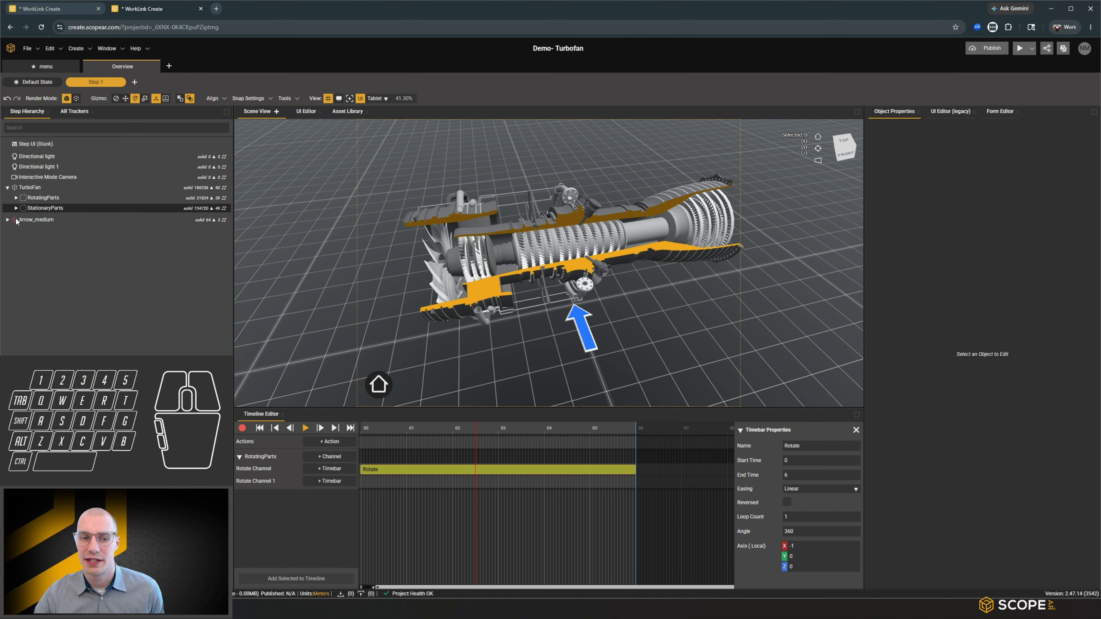
pyautogui.click(55, 221)
pyautogui.moveTo(650, 352)
pyautogui.keyDown('alt'); pyautogui.mouseDown()
pyautogui.moveTo(606, 355)
pyautogui.moveTo(647, 340)
pyautogui.mouseUp(); pyautogui.keyUp('alt')
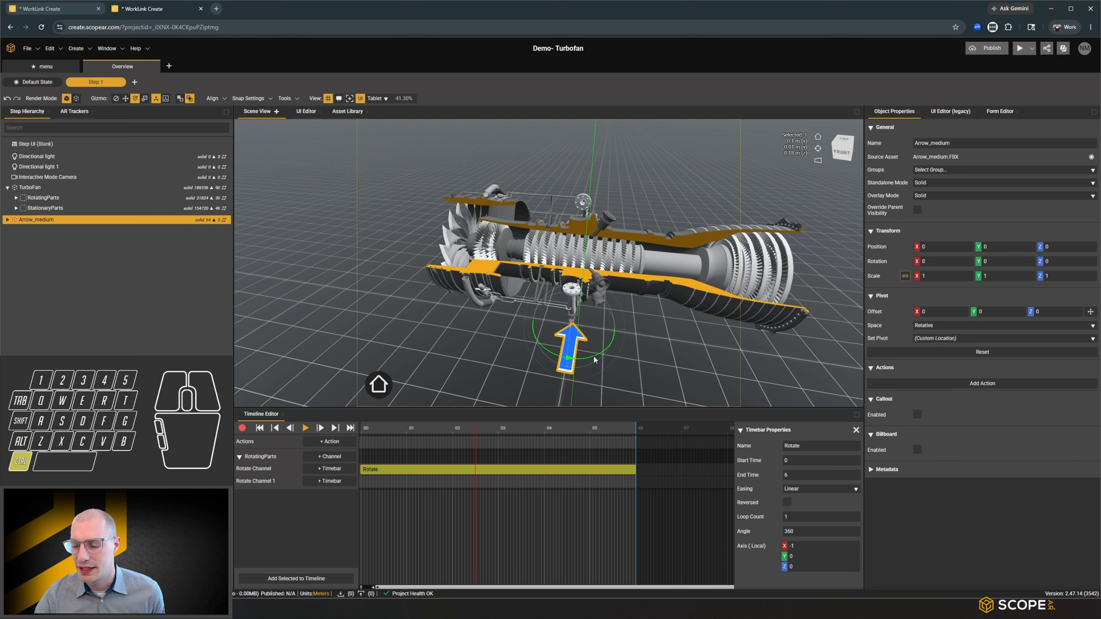
pyautogui.keyDown('ctrl'); pyautogui.moveTo(601, 356); pyautogui.dragTo(732, 384); pyautogui.keyUp('ctrl')
pyautogui.keyDown('alt'); pyautogui.moveTo(705, 320); pyautogui.dragTo(411, 313, button='right'); pyautogui.keyUp('alt')
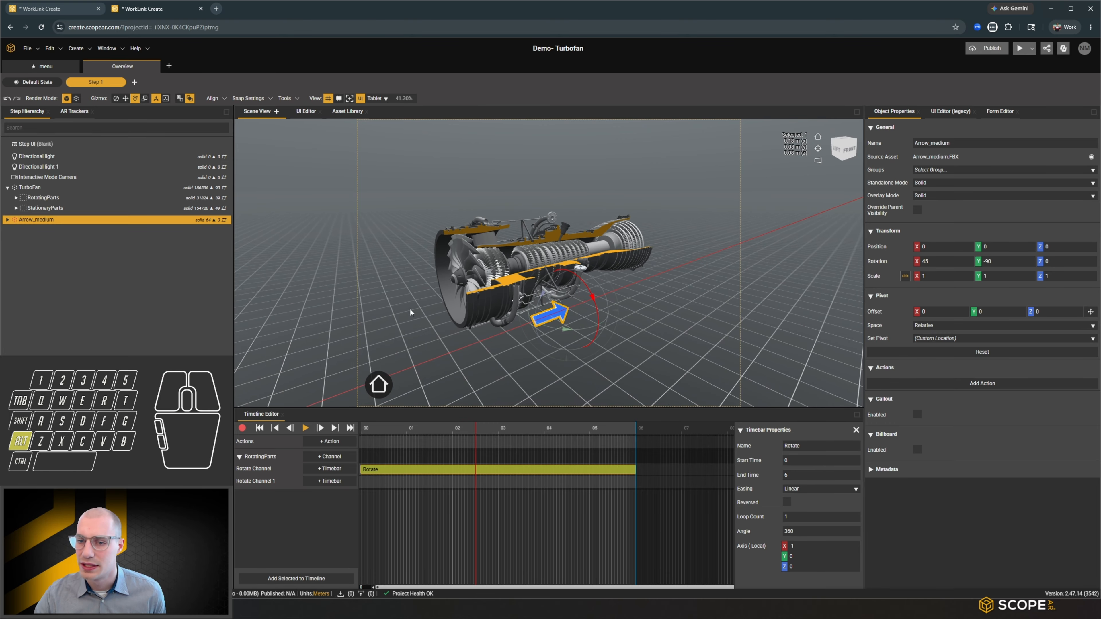
pyautogui.keyDown('alt'); pyautogui.moveTo(592, 299); pyautogui.dragTo(622, 351); pyautogui.keyUp('alt')
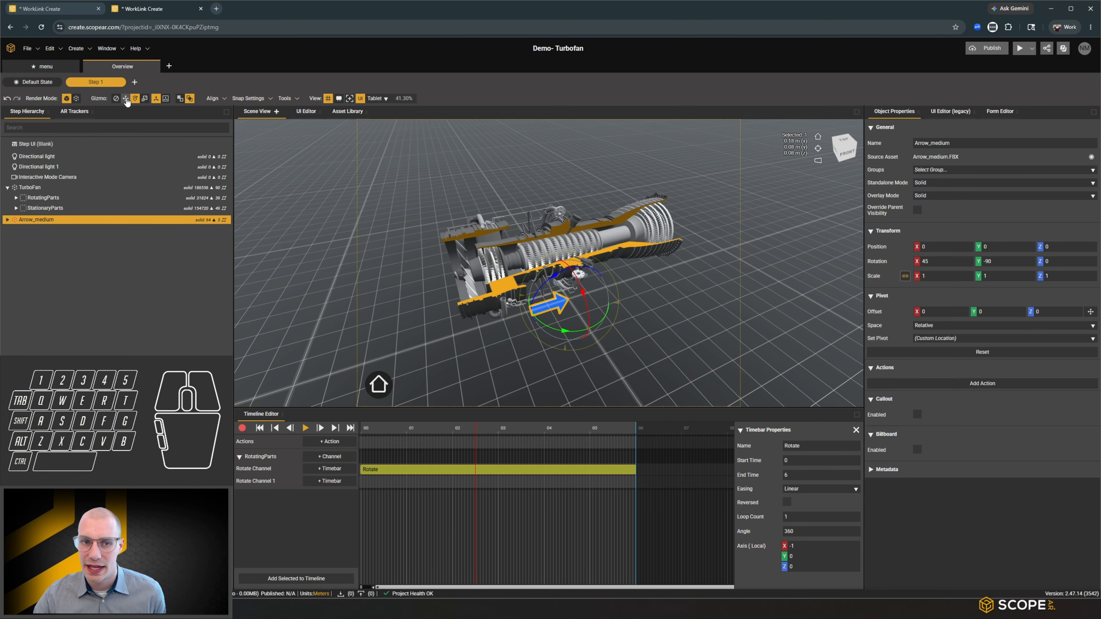
# Step: Move the arrow in front of the fan intake, to about X -0.557, Y 0.195, Z -0.109, and keep it selected
pyautogui.click(126, 99)
pyautogui.moveTo(605, 290); pyautogui.dragTo(470, 335)
pyautogui.keyDown('alt'); pyautogui.moveTo(469, 334); pyautogui.dragTo(665, 299); pyautogui.keyUp('alt')
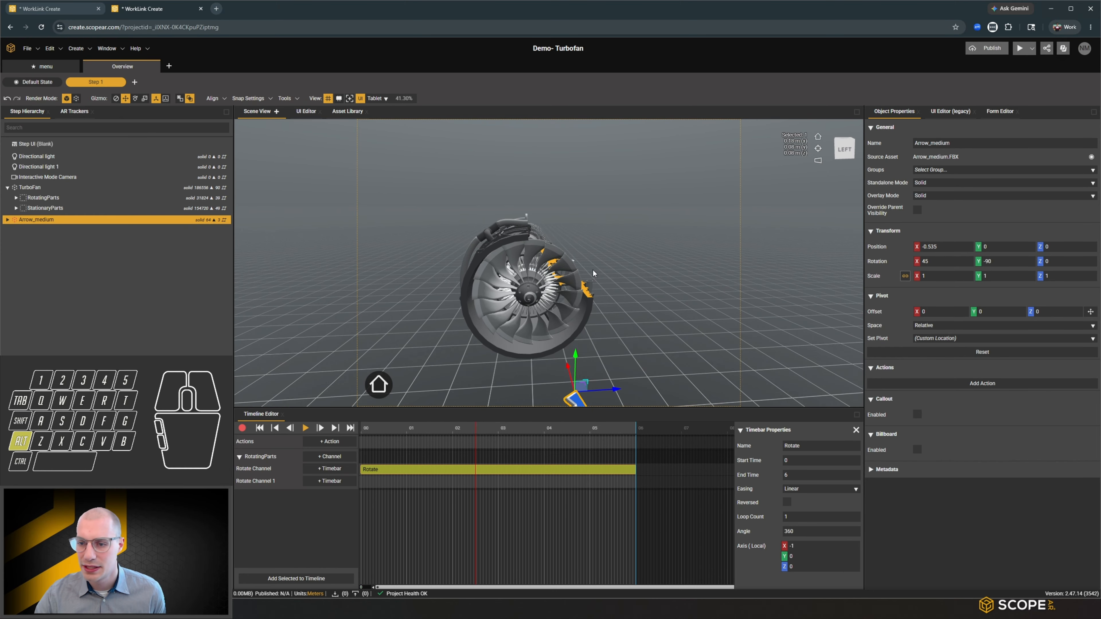
pyautogui.keyDown('alt'); pyautogui.moveTo(650, 338); pyautogui.dragTo(633, 260, button='middle'); pyautogui.keyUp('alt')
pyautogui.keyDown('alt'); pyautogui.moveTo(633, 260); pyautogui.dragTo(637, 243); pyautogui.keyUp('alt')
pyautogui.moveTo(566, 290); pyautogui.dragTo(425, 294)
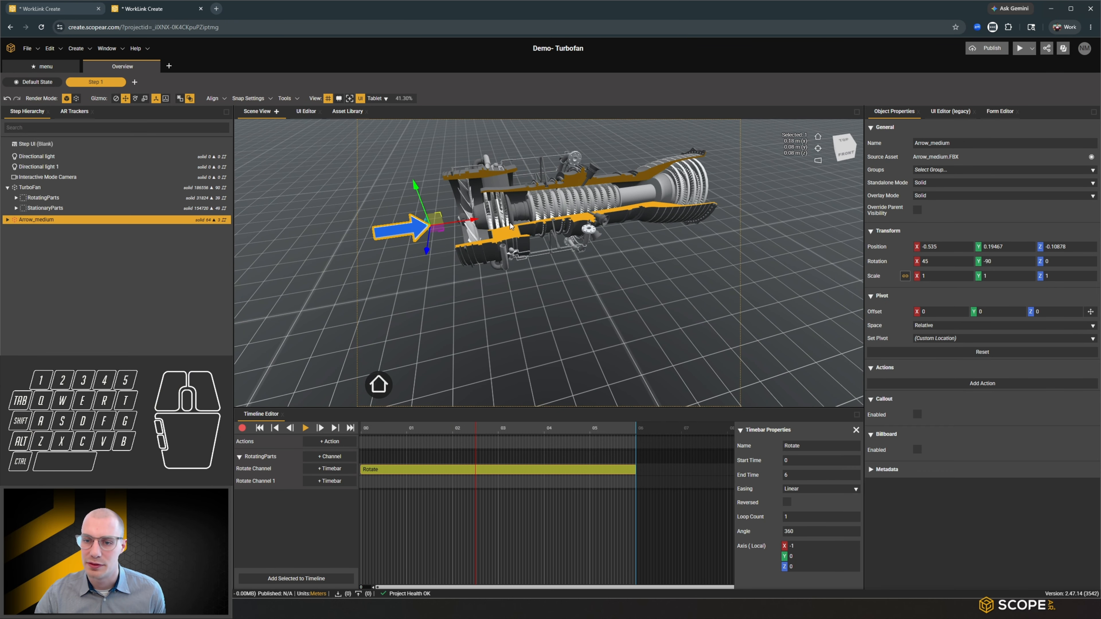
pyautogui.moveTo(467, 220); pyautogui.dragTo(460, 222)
pyautogui.moveTo(557, 214); pyautogui.dragTo(572, 230, button='middle')
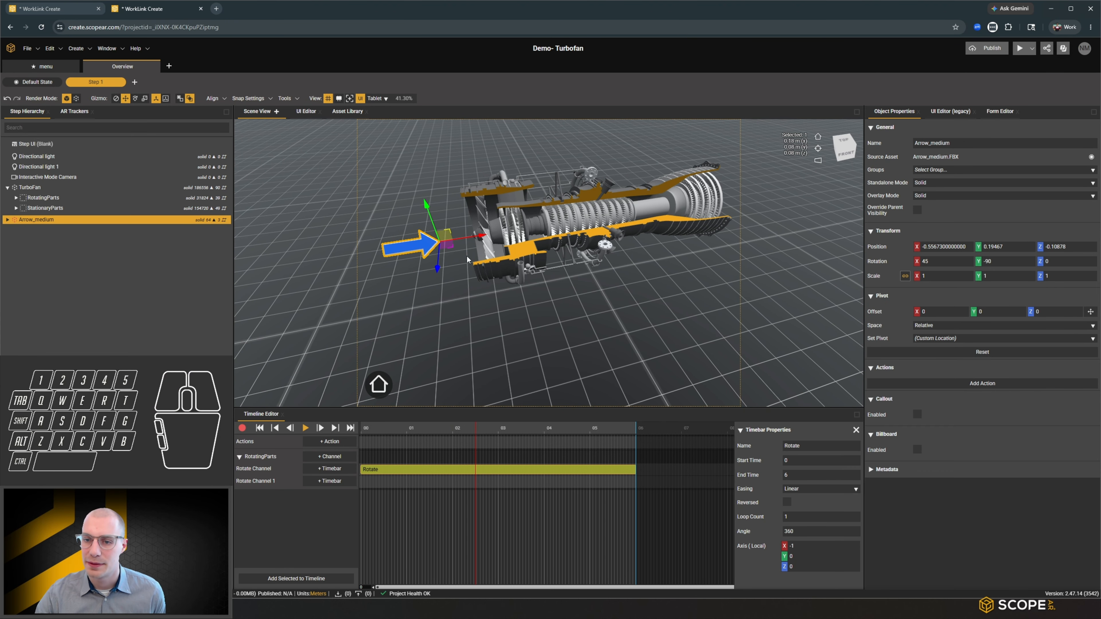
pyautogui.moveTo(464, 289)
pyautogui.keyDown('alt'); pyautogui.mouseDown()
pyautogui.moveTo(534, 289)
pyautogui.moveTo(466, 281)
pyautogui.mouseUp(); pyautogui.keyUp('alt')
pyautogui.keyDown('alt'); pyautogui.moveTo(465, 281); pyautogui.dragTo(500, 288, button='middle'); pyautogui.keyUp('alt')
pyautogui.click(603, 310)
pyautogui.click(437, 252)
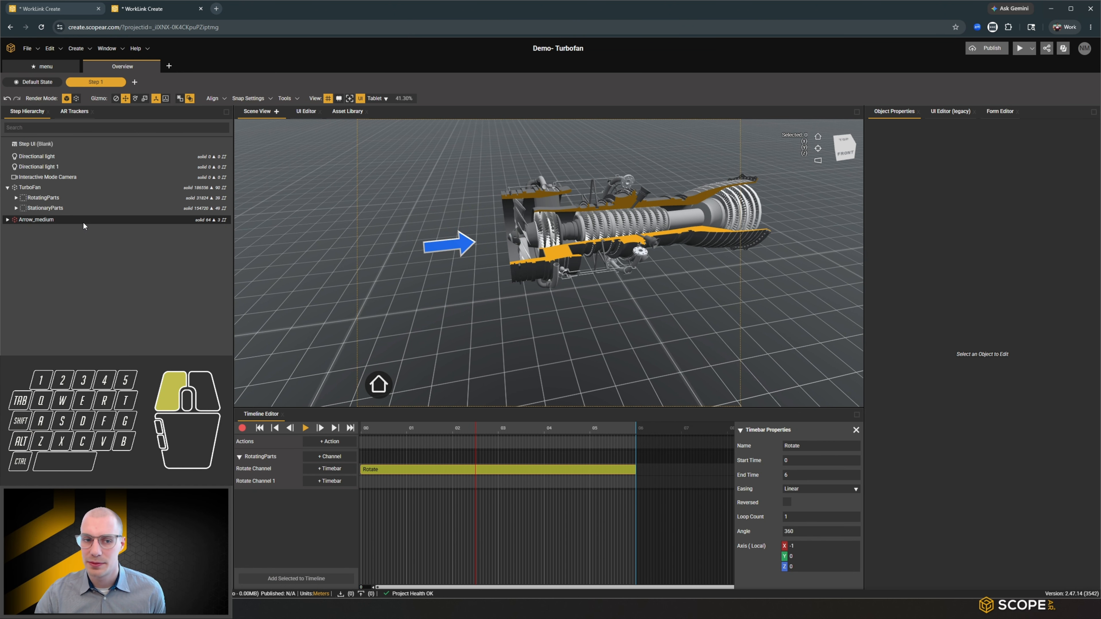
# Step: Record the arrow moving toward the fan to about X -0.489, and shift its Translate timebar to start at about 2.03 seconds
pyautogui.click(242, 428)
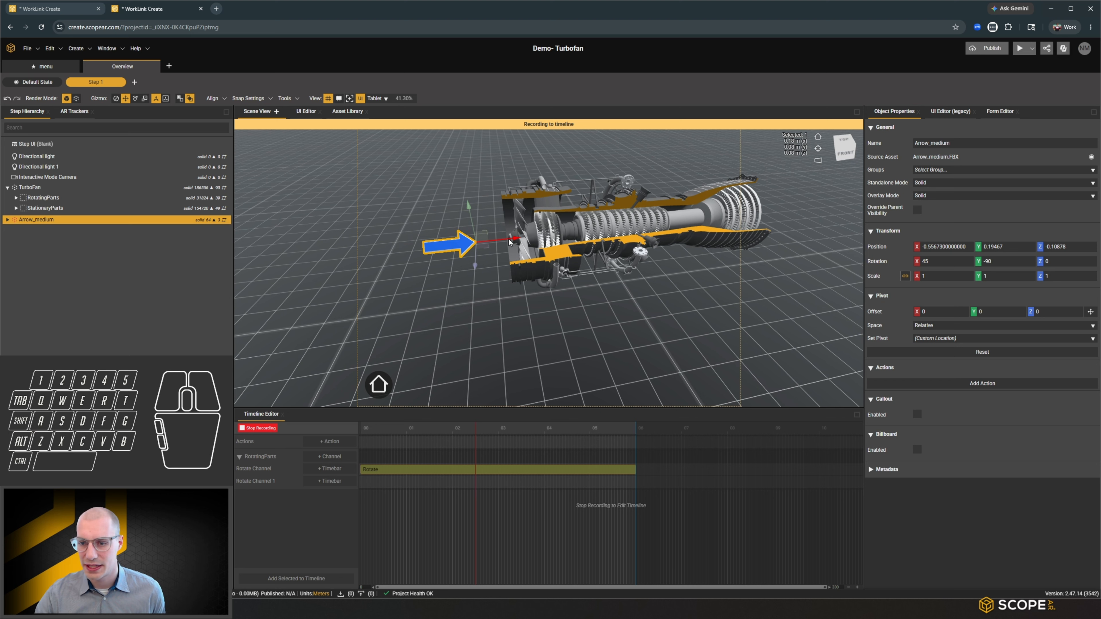
pyautogui.moveTo(510, 242); pyautogui.dragTo(528, 248)
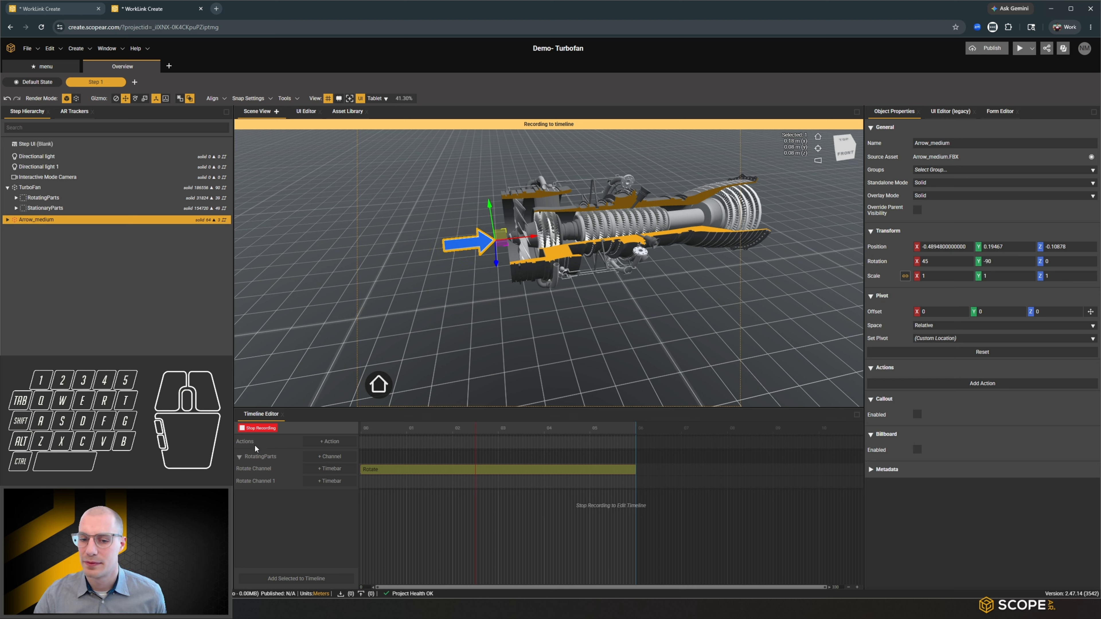
pyautogui.click(258, 428)
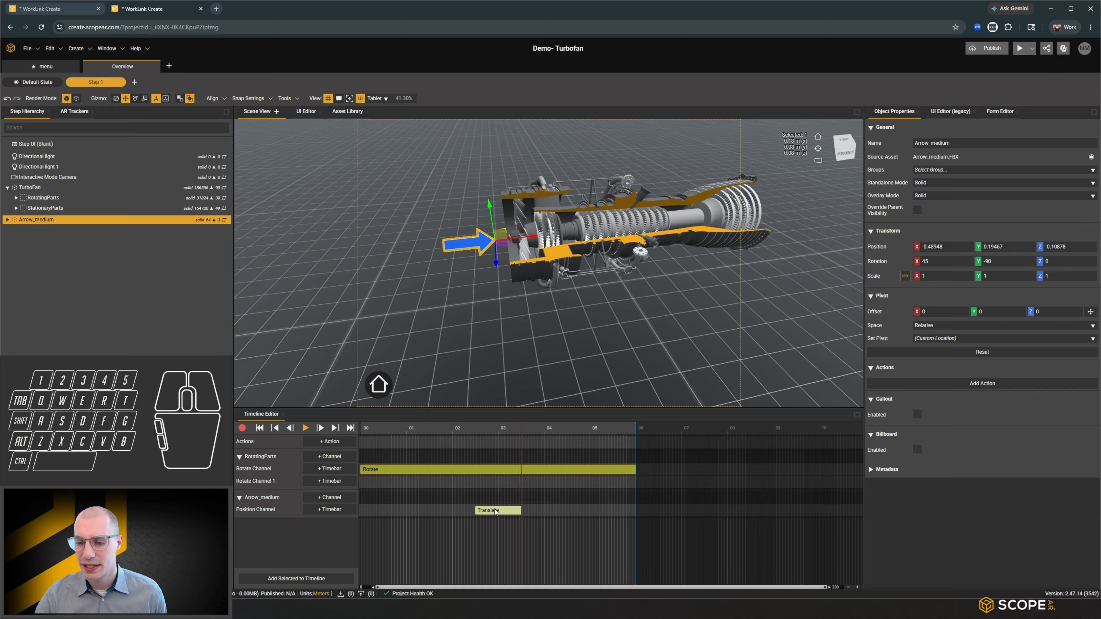
pyautogui.moveTo(488, 510); pyautogui.dragTo(467, 510)
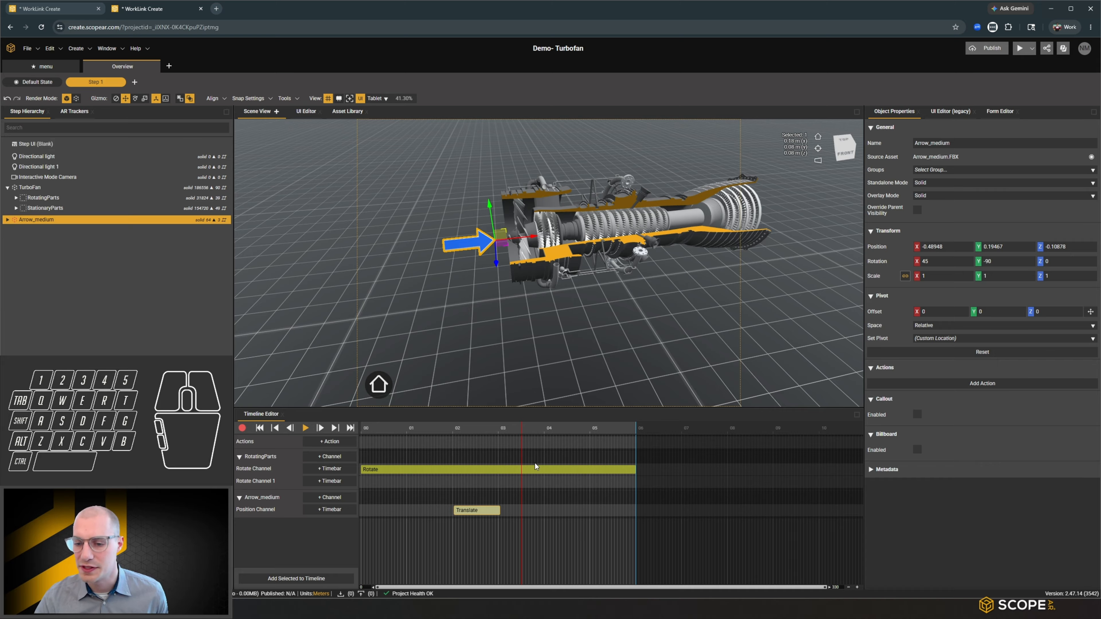
pyautogui.click(467, 510)
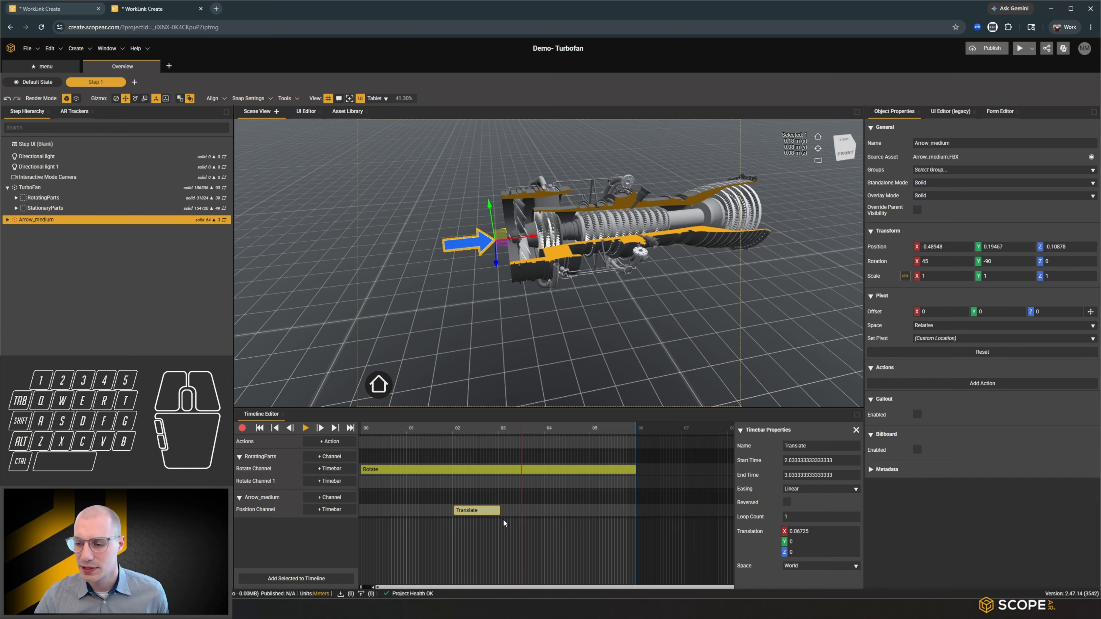
# Step: Play the arrow's translation twice from just before its Translate timebar to check the motion
pyautogui.click(447, 429)
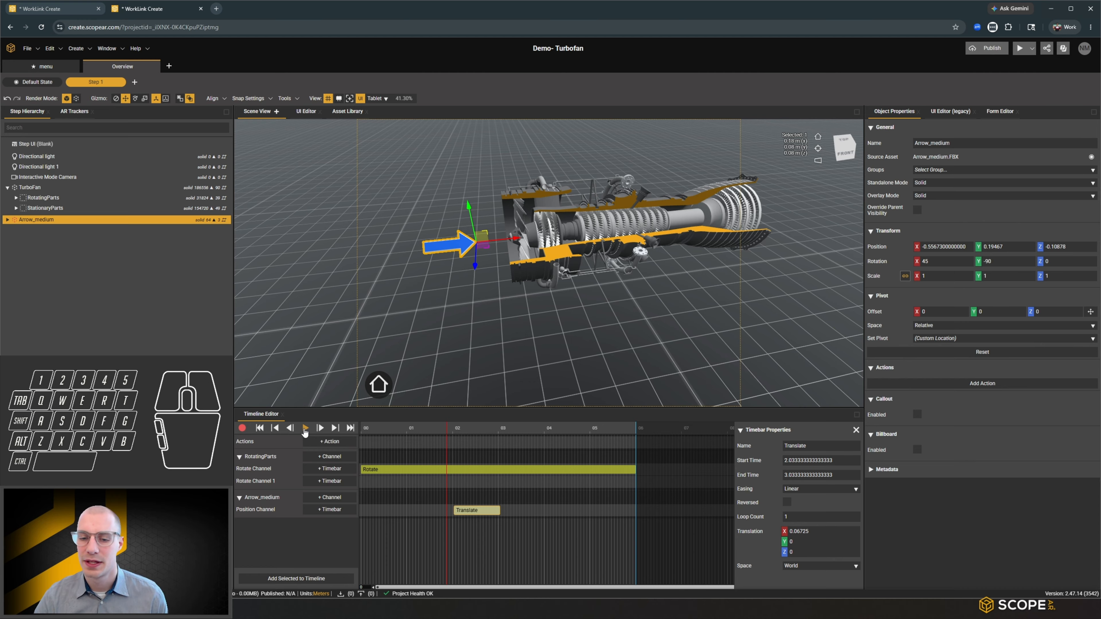
pyautogui.click(305, 428)
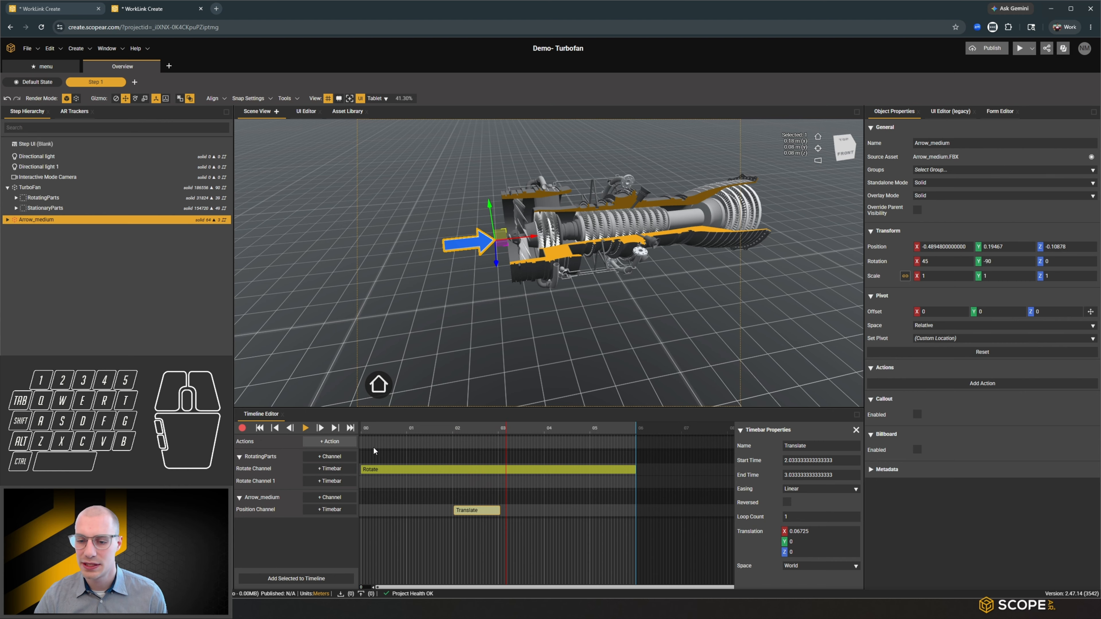
pyautogui.click(449, 433)
pyautogui.click(306, 429)
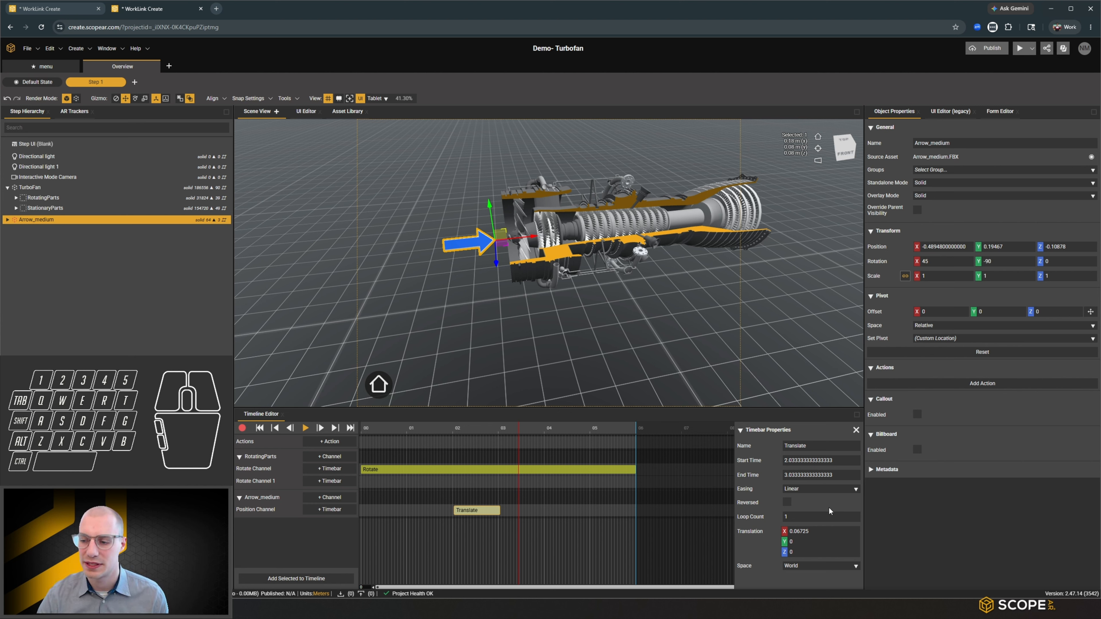
# Step: Set the Translate timebar's easing to Ease In Out and preview the arrow's motion from just before it starts
pyautogui.click(819, 489)
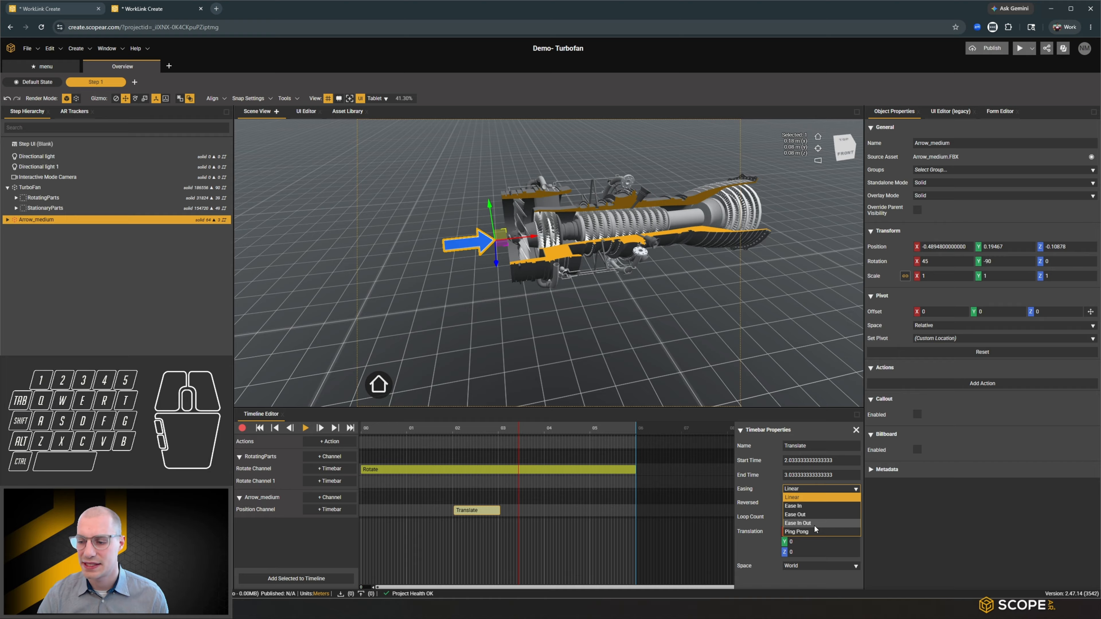
pyautogui.click(802, 523)
pyautogui.click(439, 431)
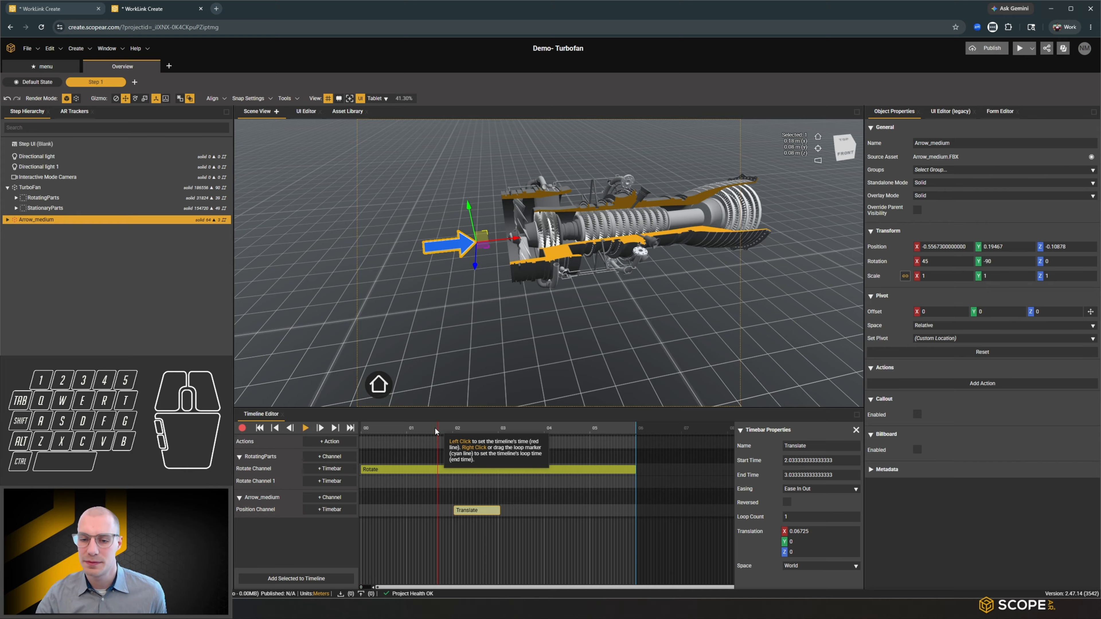
pyautogui.click(305, 428)
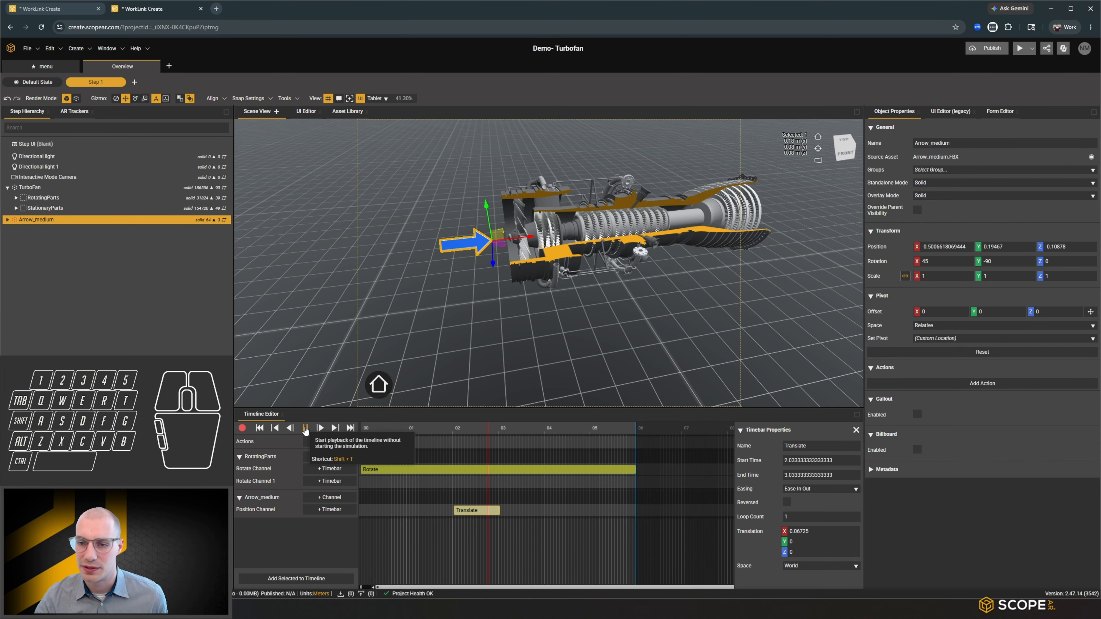
pyautogui.click(305, 428)
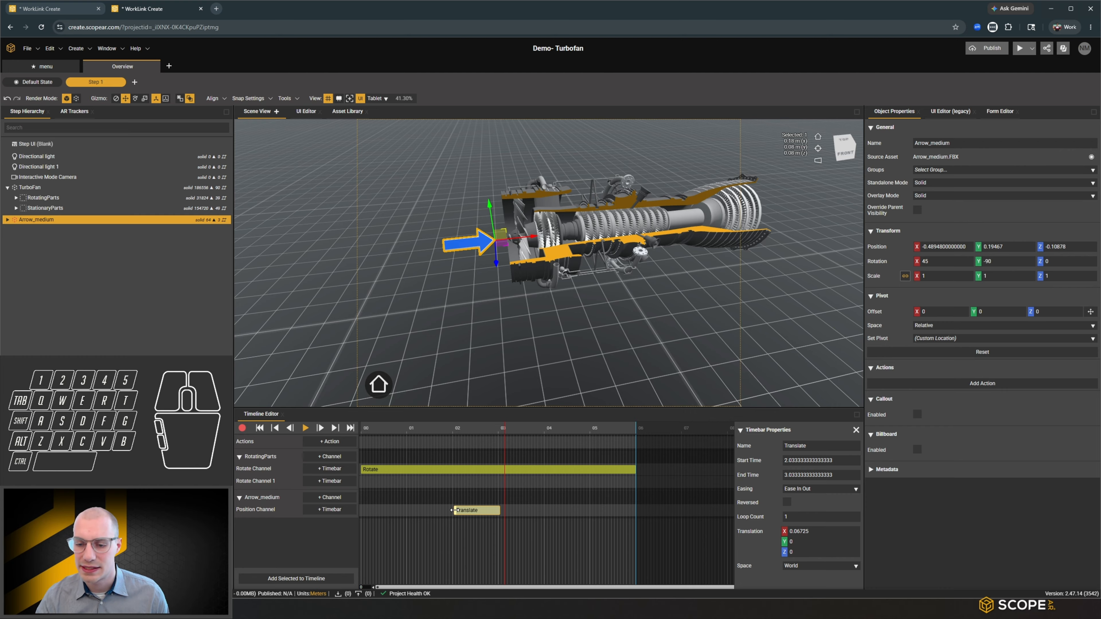
# Step: Stretch the Translate timebar to span about 1.5 to 3.7 seconds and preview the slower arrow motion
pyautogui.moveTo(454, 510); pyautogui.dragTo(431, 511)
pyautogui.moveTo(502, 516); pyautogui.dragTo(532, 513)
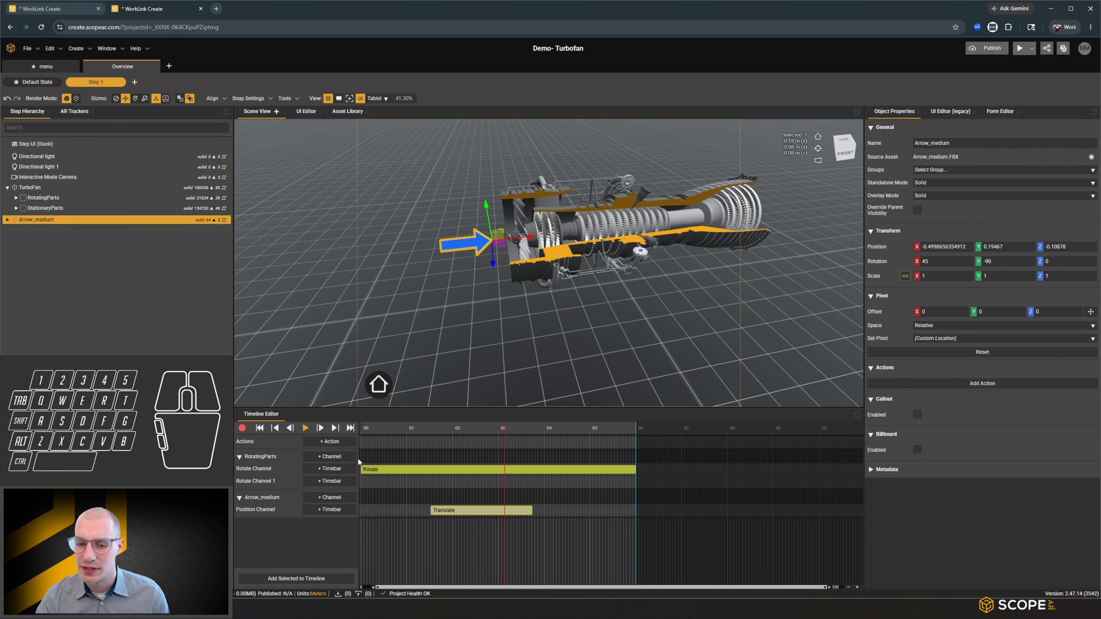
pyautogui.click(304, 429)
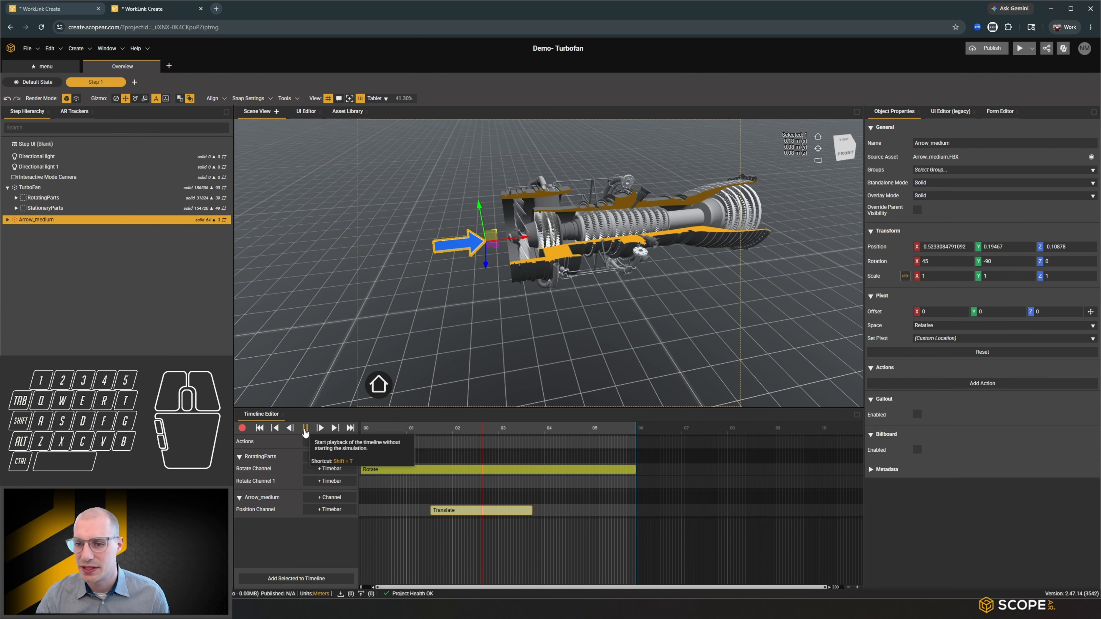
pyautogui.click(305, 428)
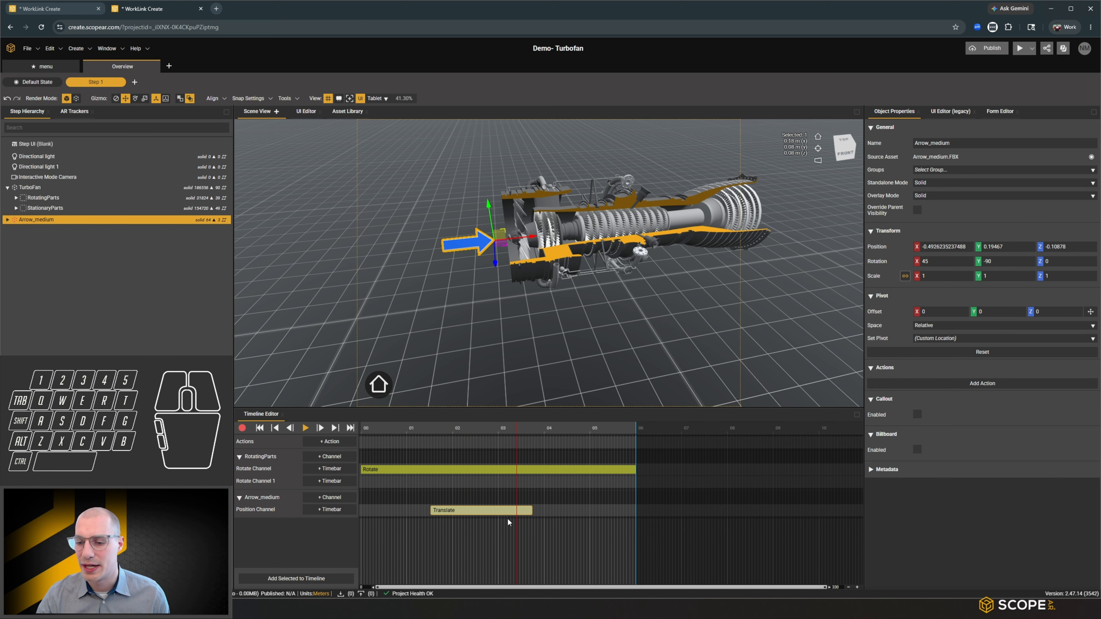
pyautogui.click(306, 429)
pyautogui.click(306, 428)
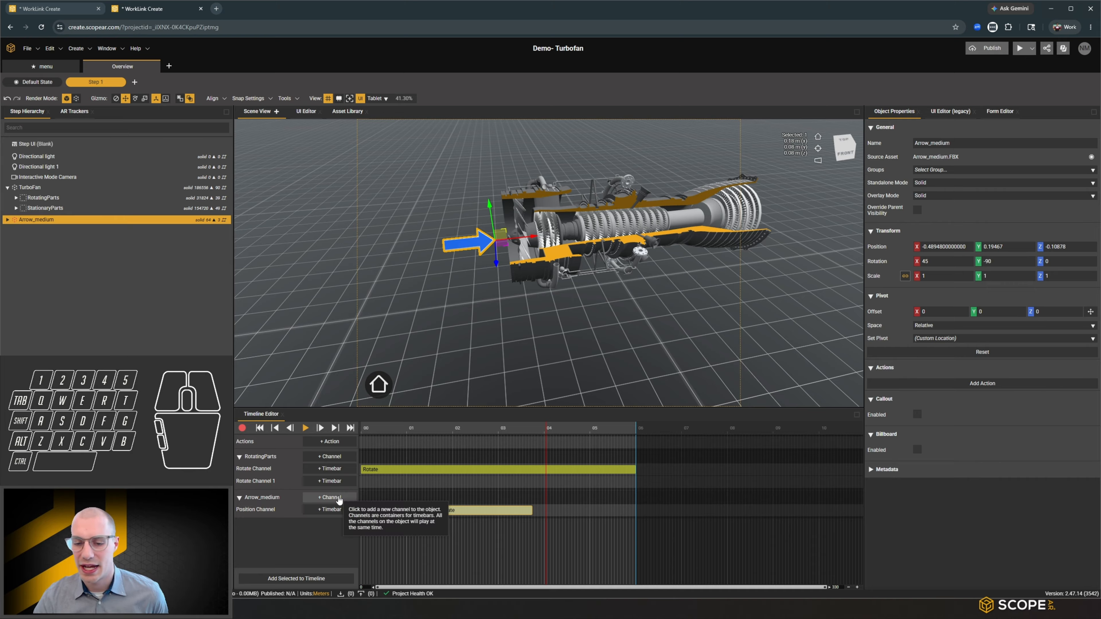
# Step: Add a channel to Arrow_medium with a Fade Object In/Out timebar about half a second long, starting together with the Translate timebar
pyautogui.click(338, 498)
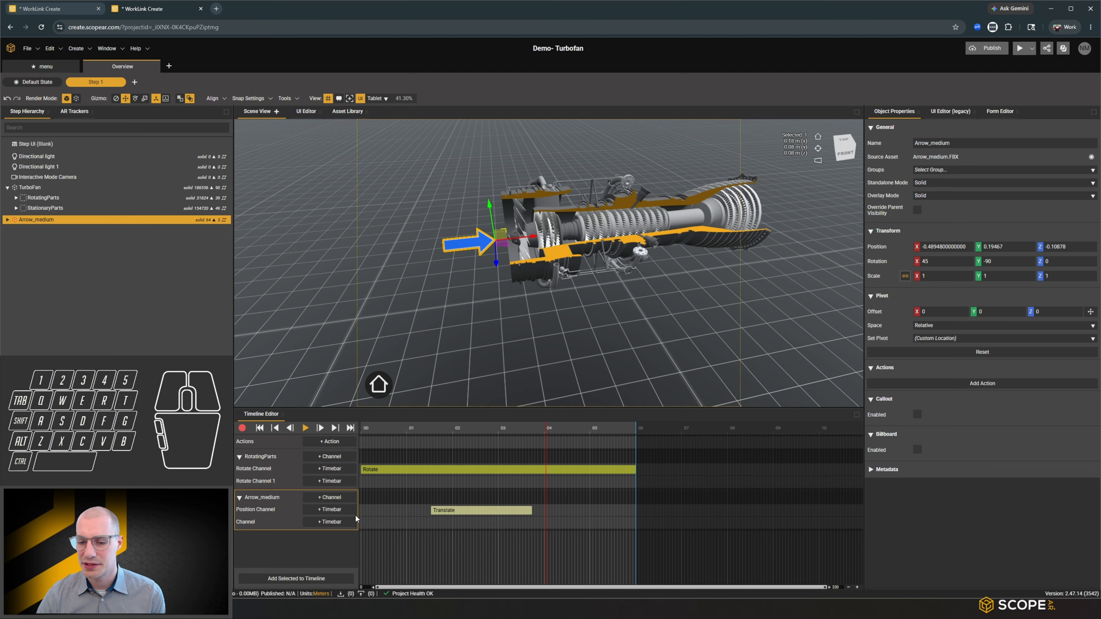
pyautogui.click(336, 523)
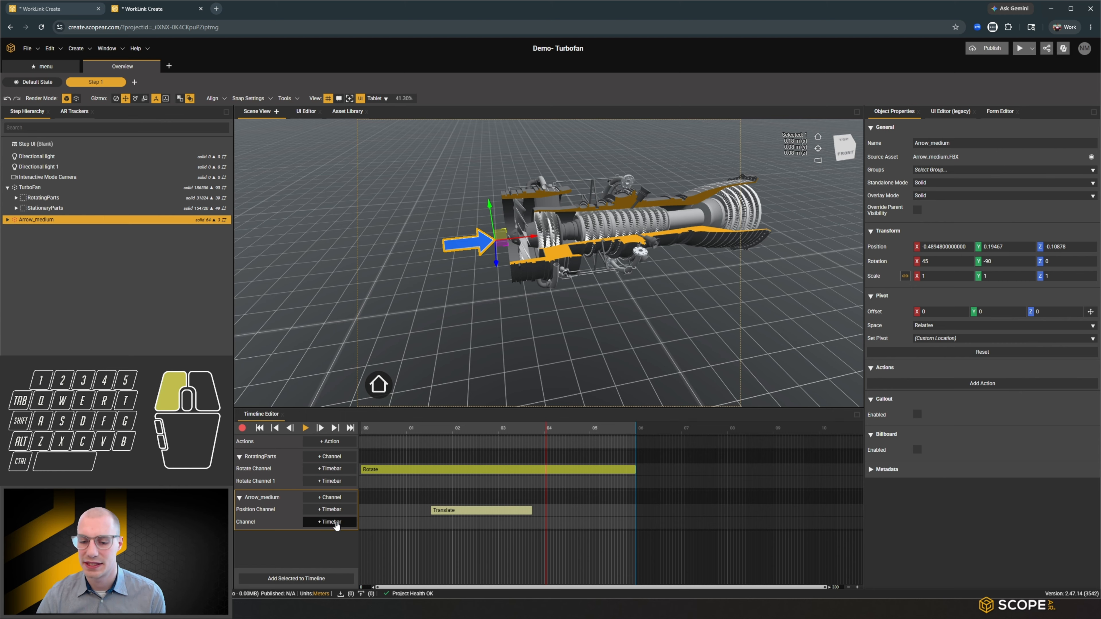
pyautogui.click(432, 527)
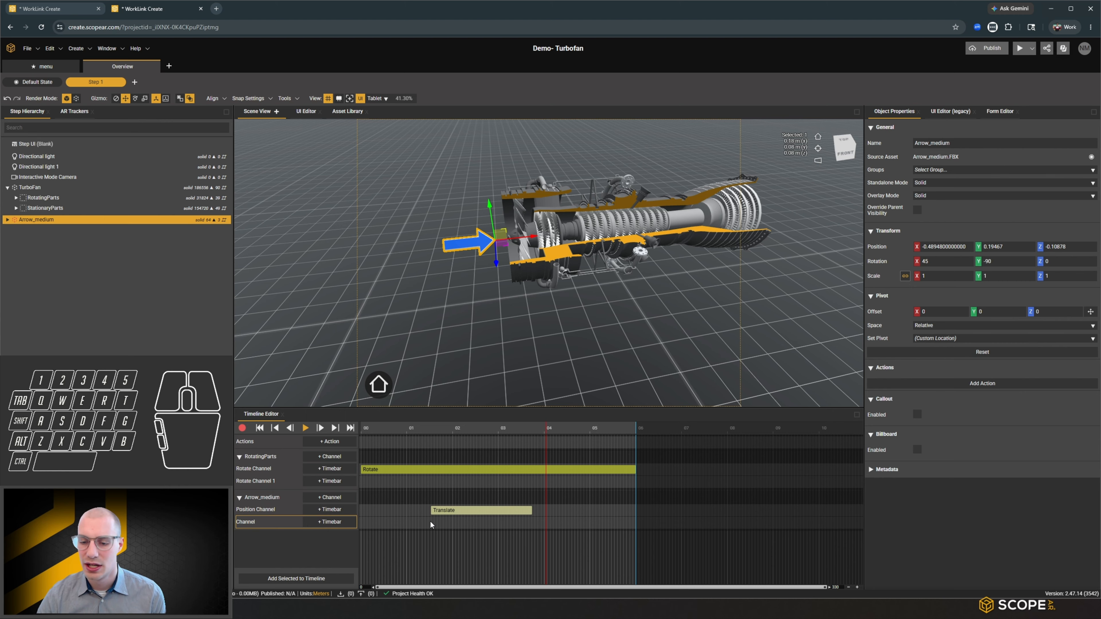
pyautogui.rightClick(430, 524)
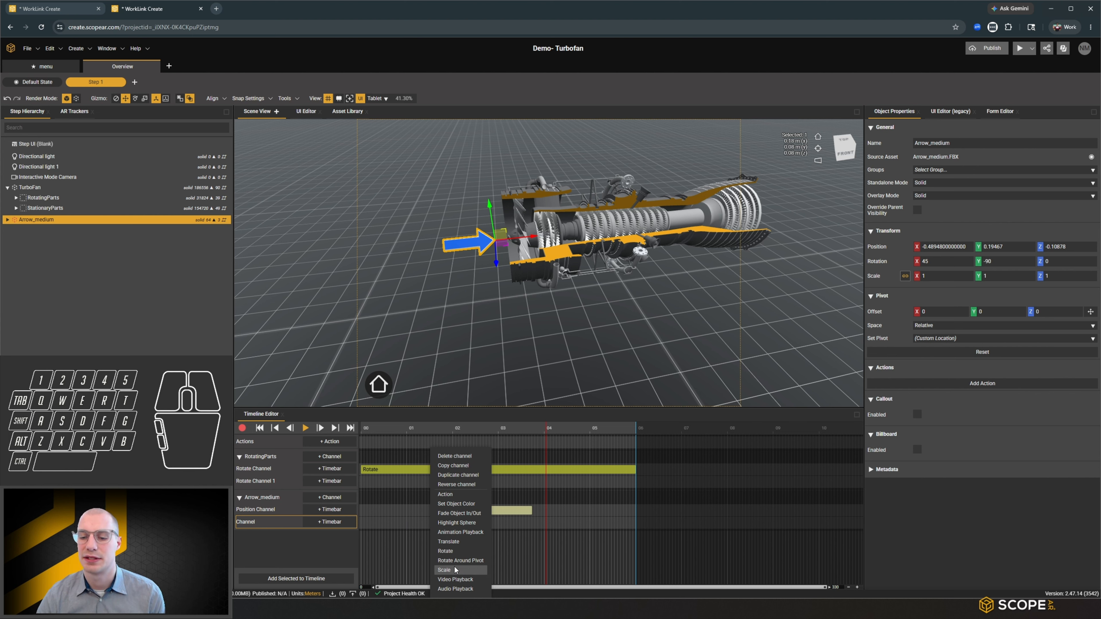
pyautogui.click(460, 513)
pyautogui.moveTo(474, 524); pyautogui.dragTo(447, 527)
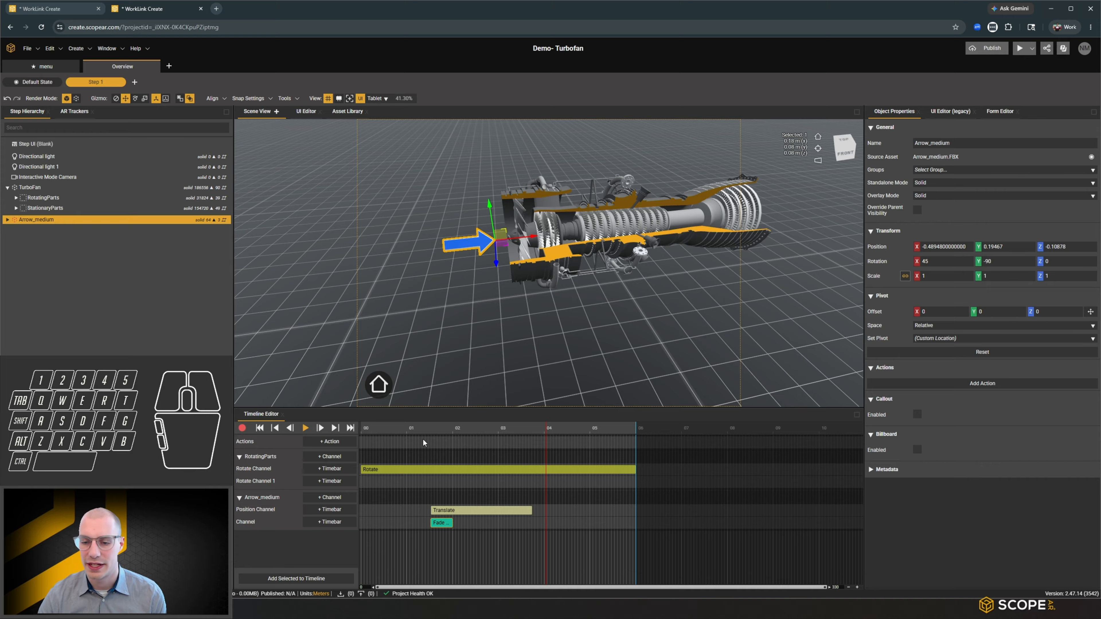
# Step: Play the timeline from just before the fade timebar to check how the arrow appears, and pause it
pyautogui.click(423, 430)
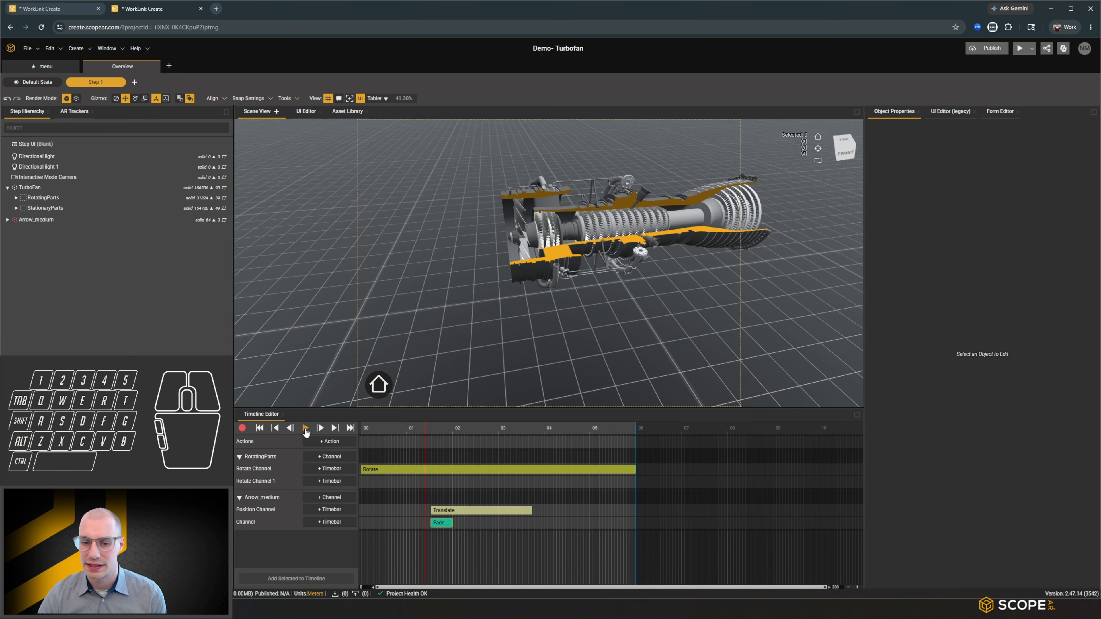
pyautogui.click(305, 428)
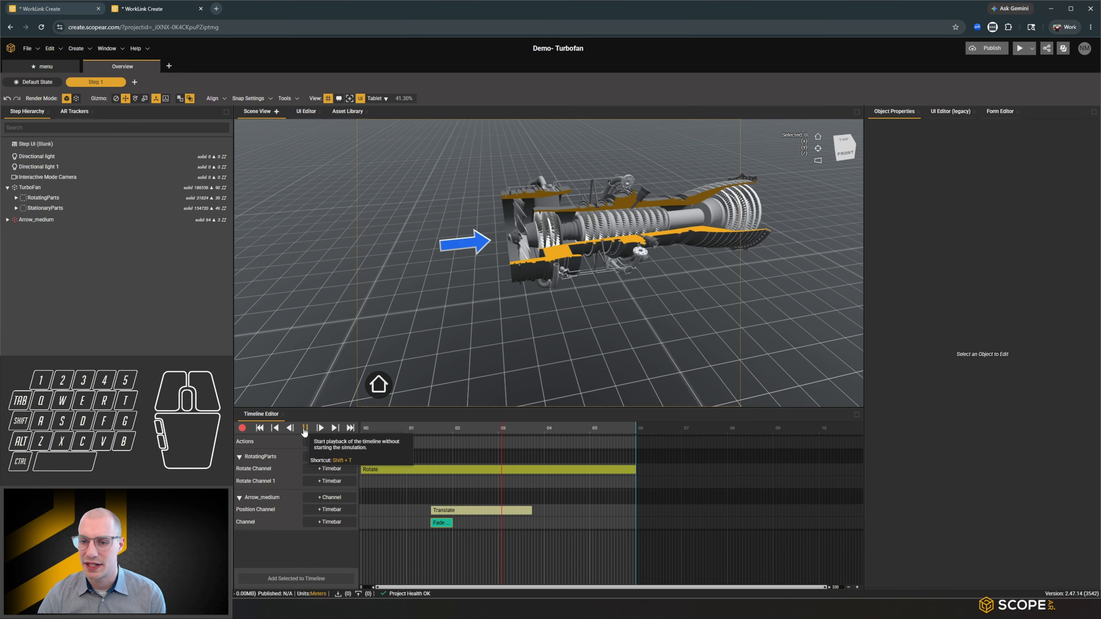
pyautogui.click(305, 428)
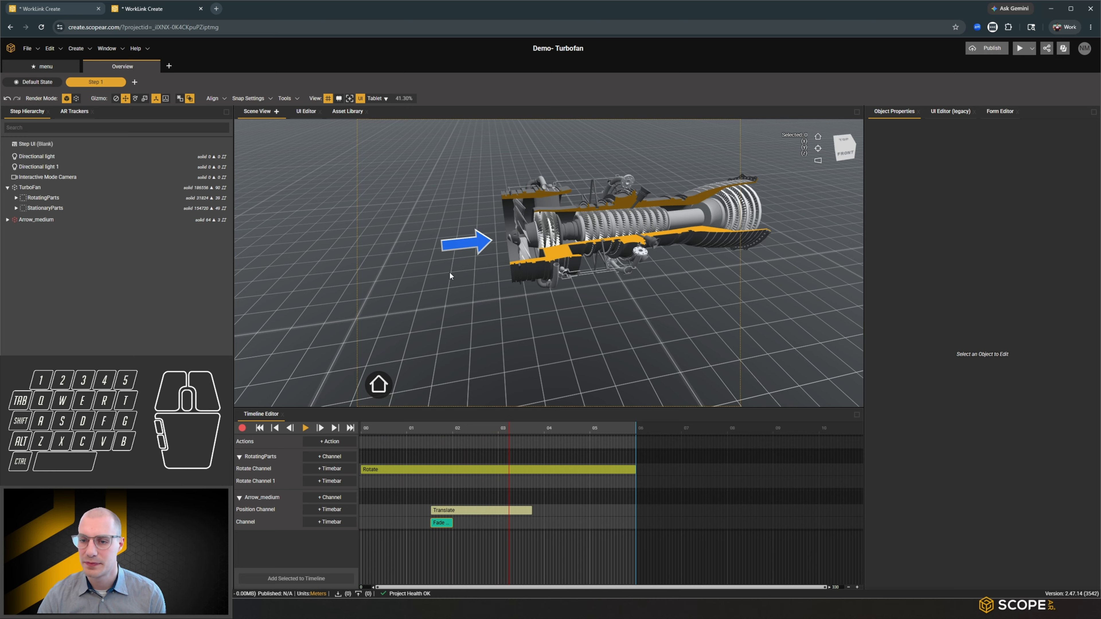
# Step: Duplicate the arrow's fade timebar, align the copy with the end of the Translate timebar, and open the copy's timebar properties
pyautogui.rightClick(443, 524)
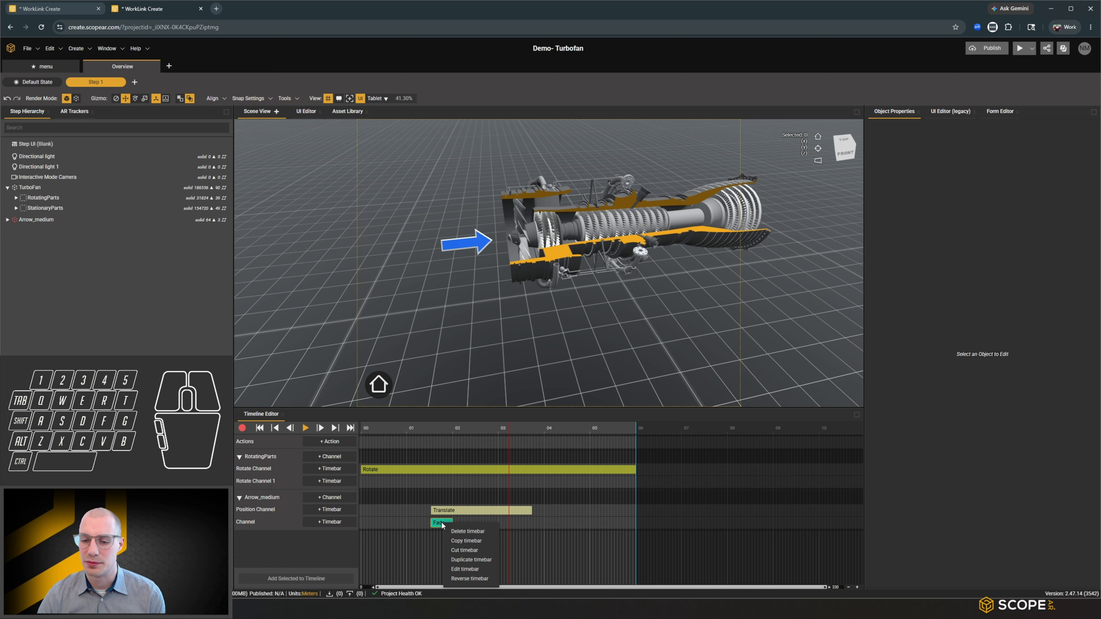
pyautogui.click(470, 560)
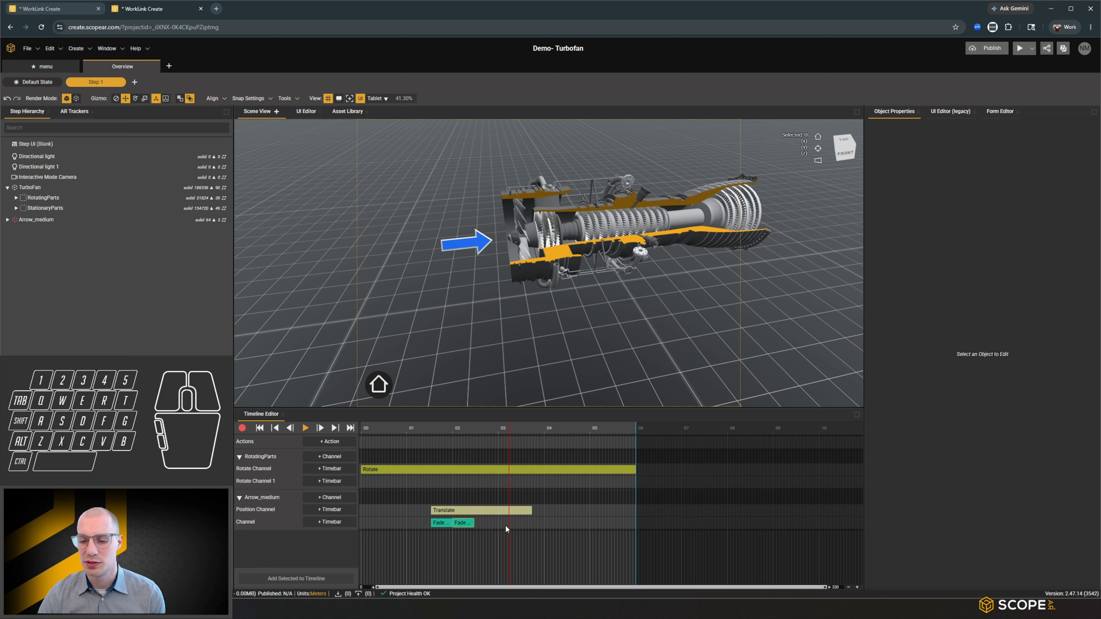
pyautogui.moveTo(463, 526); pyautogui.dragTo(523, 526)
pyautogui.doubleClick(523, 524)
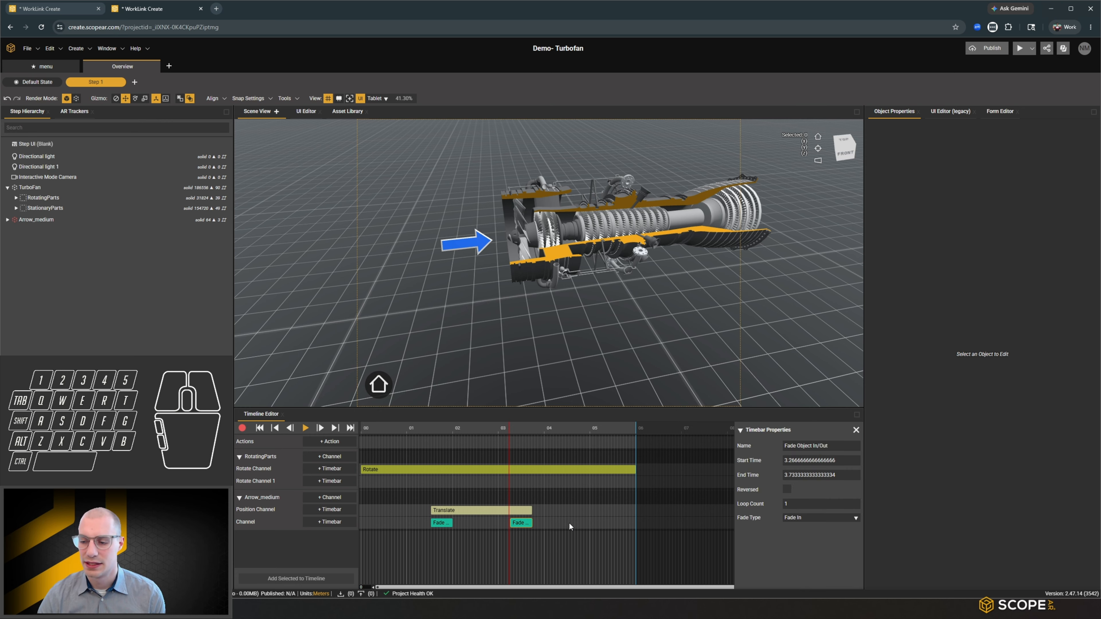
# Step: Set the second arrow fade timebar's fade type to Fade Out and play from about 1 second to check the arrow's animation
pyautogui.click(810, 518)
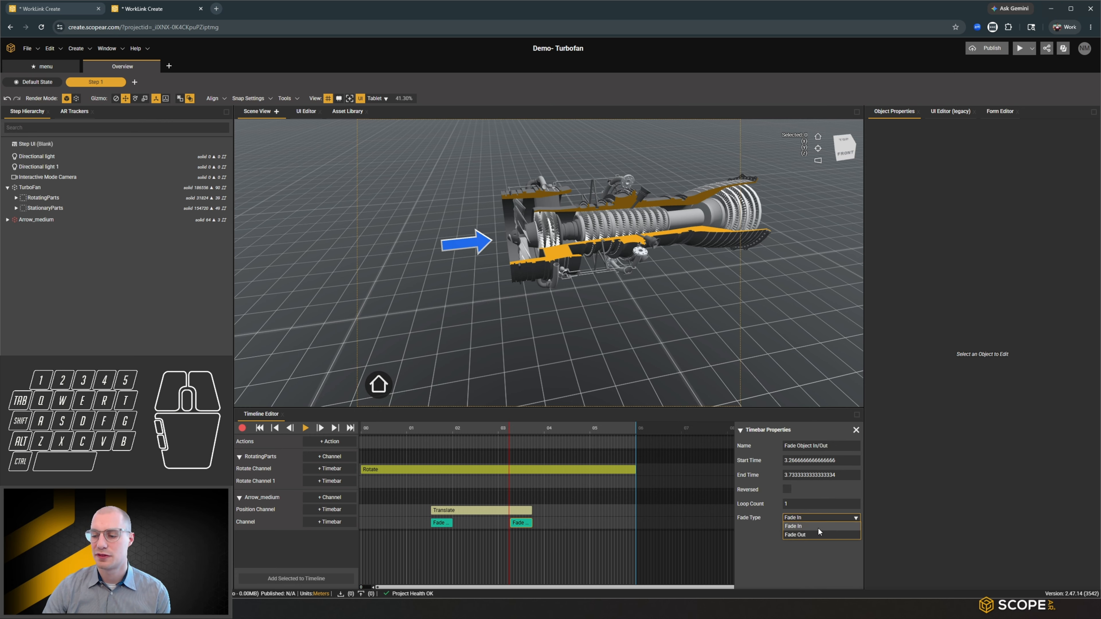
pyautogui.click(805, 534)
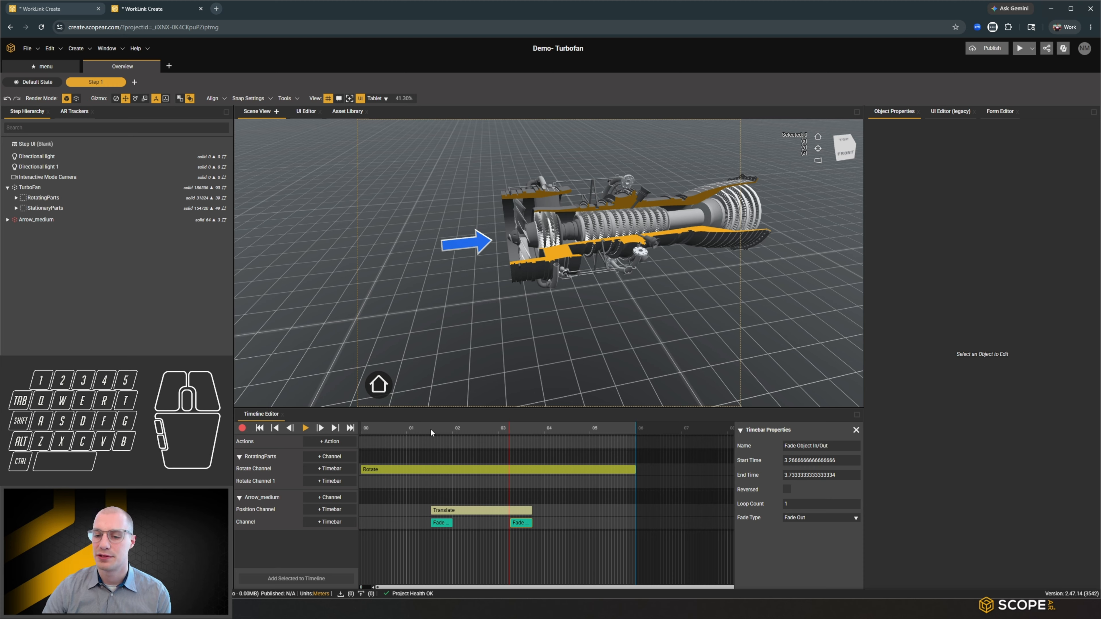
pyautogui.click(411, 428)
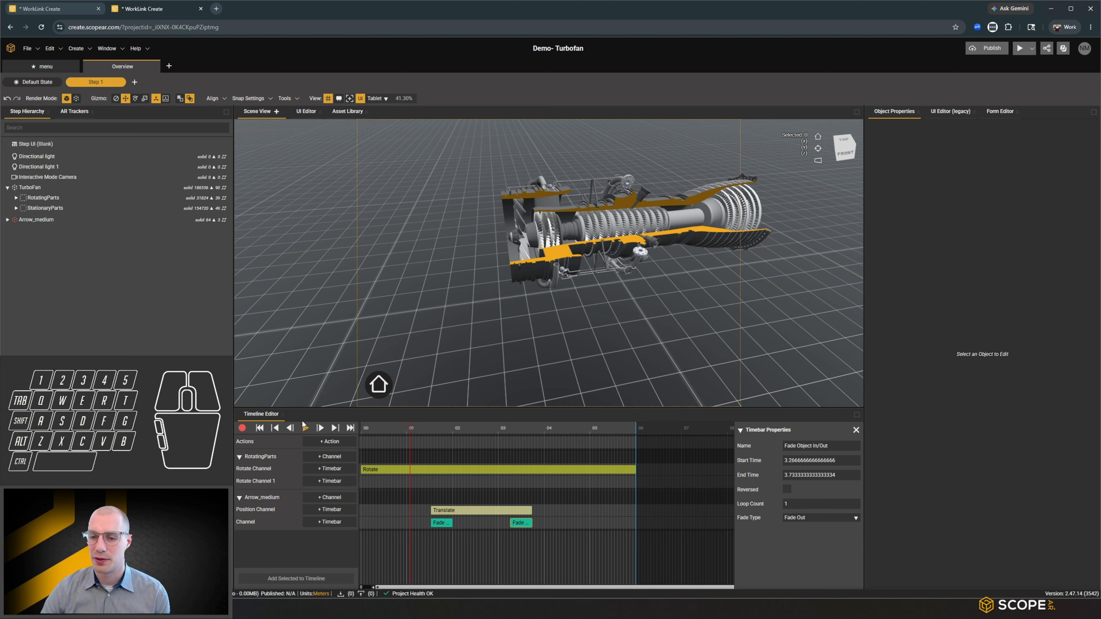
pyautogui.click(305, 428)
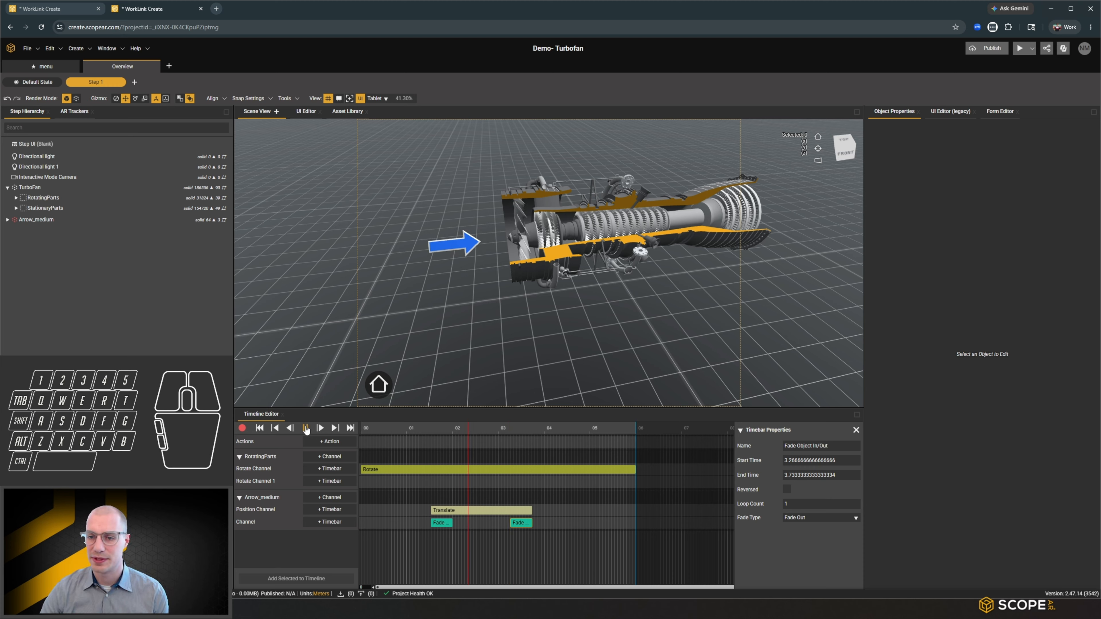
pyautogui.click(305, 428)
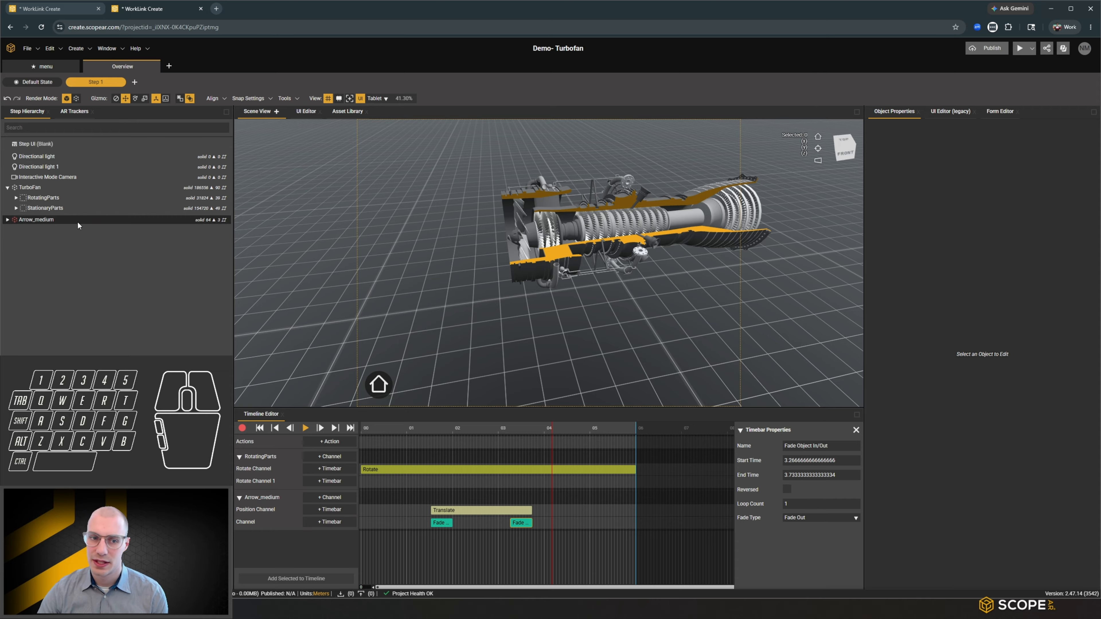
# Step: Duplicate Arrow_medium and move the copy along X to just behind the turbofan's exhaust, at about X 0.785
pyautogui.click(37, 220)
pyautogui.moveTo(532, 277); pyautogui.dragTo(479, 291, button='middle')
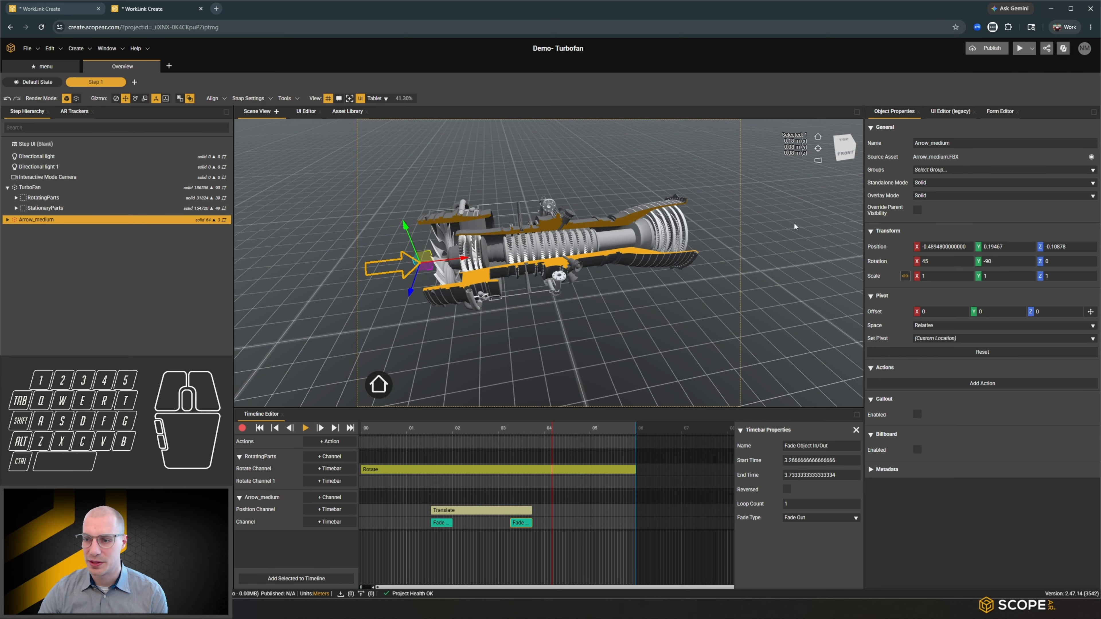
pyautogui.rightClick(37, 221)
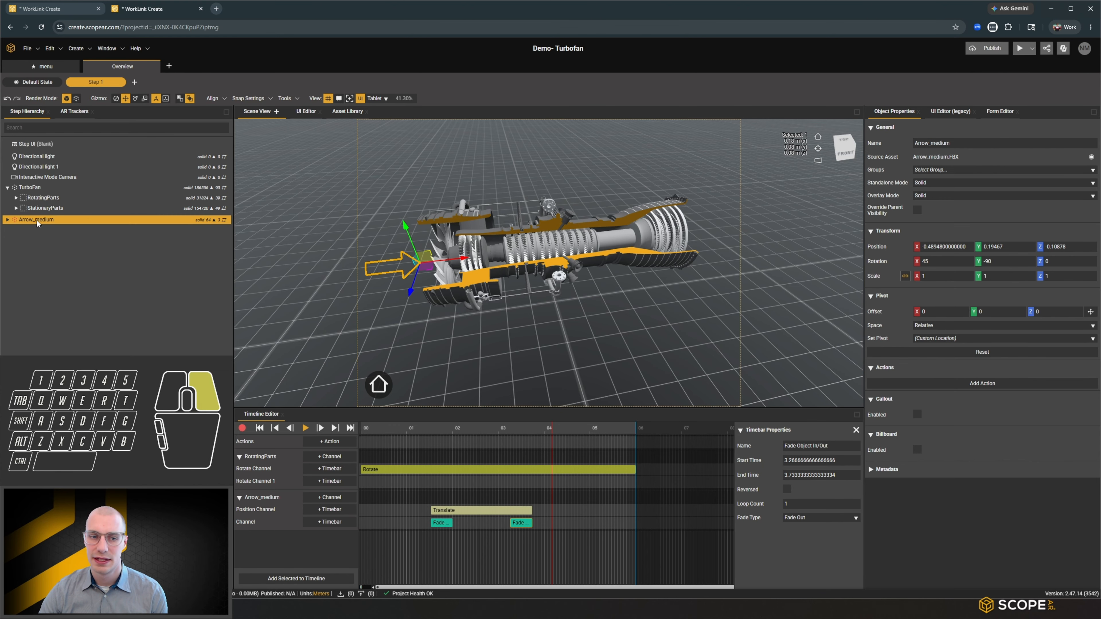
pyautogui.click(55, 258)
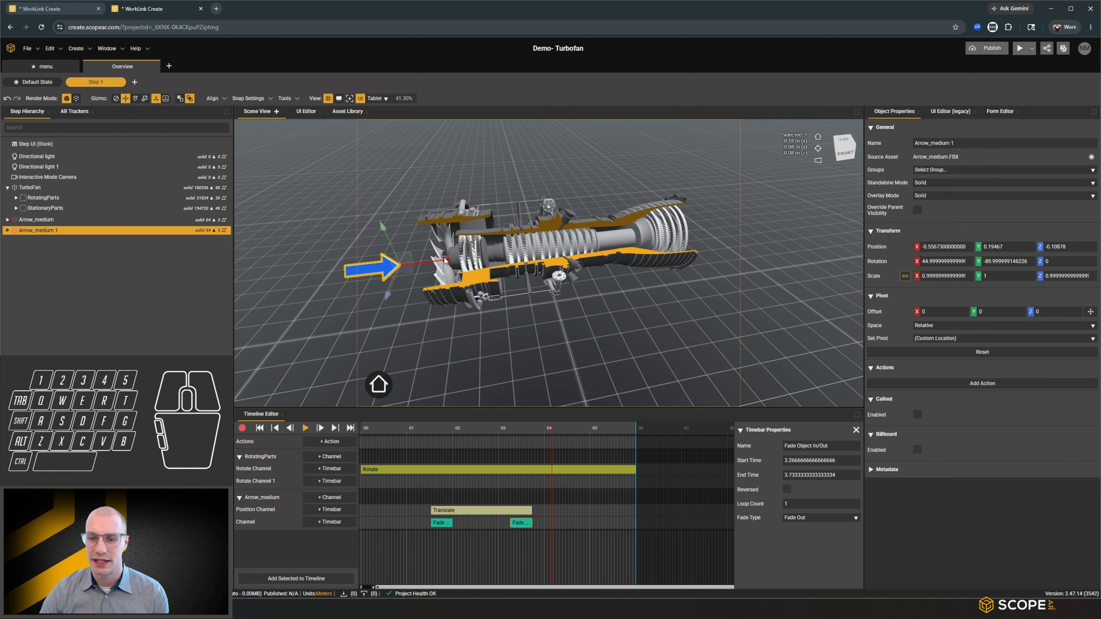
pyautogui.moveTo(446, 260); pyautogui.dragTo(741, 263)
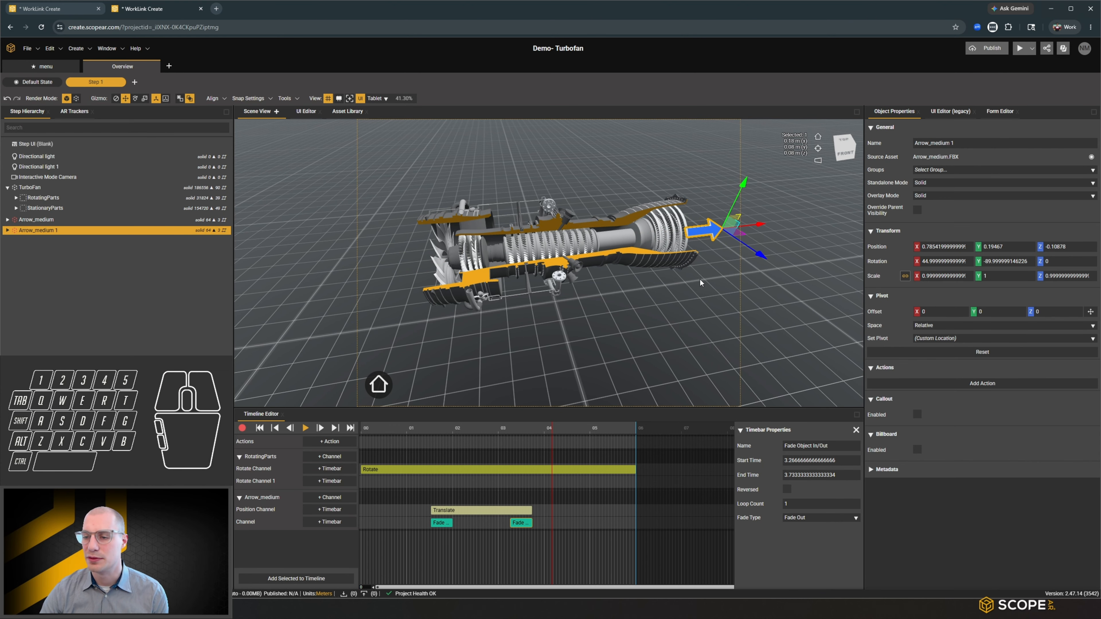
pyautogui.moveTo(537, 295); pyautogui.dragTo(395, 324, button='middle')
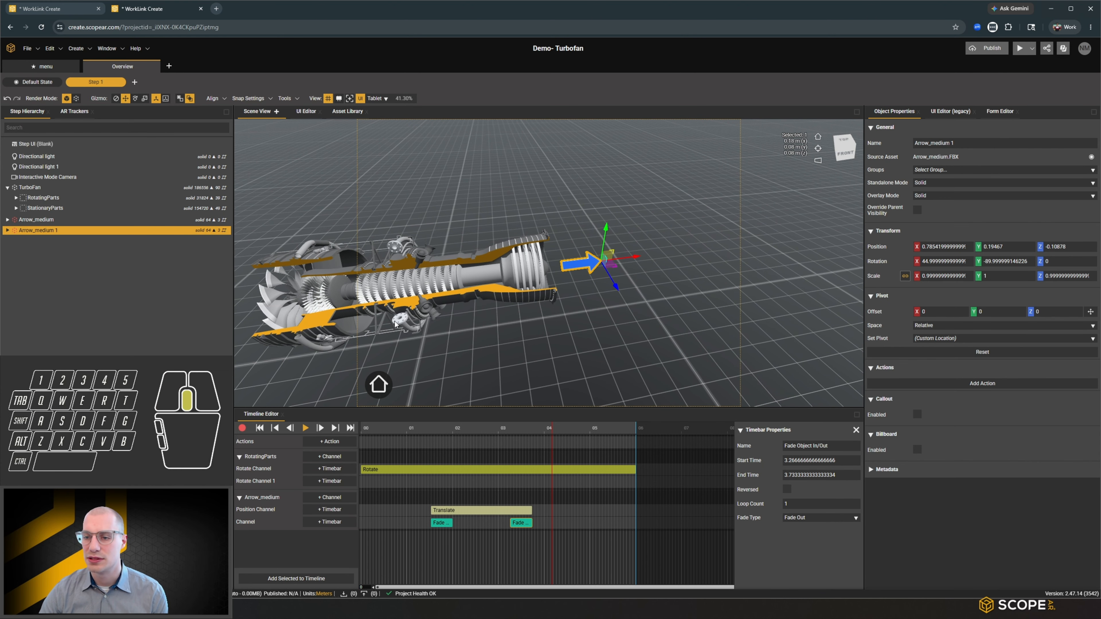
# Step: Duplicate Arrow_medium's animation in the timeline and replace the copy's missing object reference with Arrow_medium 1
pyautogui.click(294, 498)
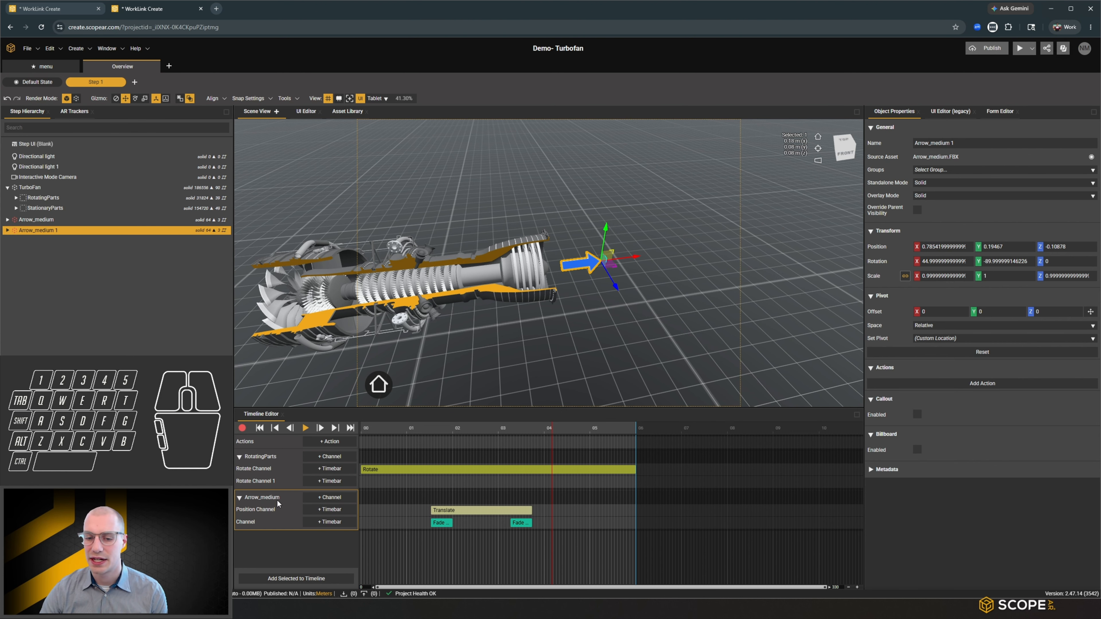
pyautogui.rightClick(285, 499)
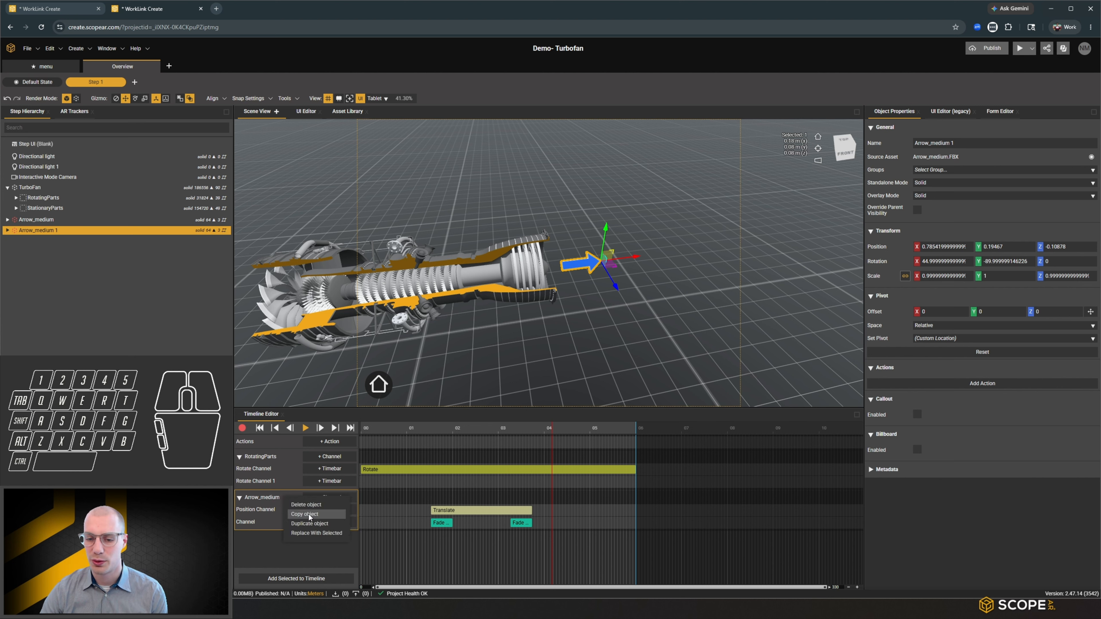
pyautogui.click(308, 524)
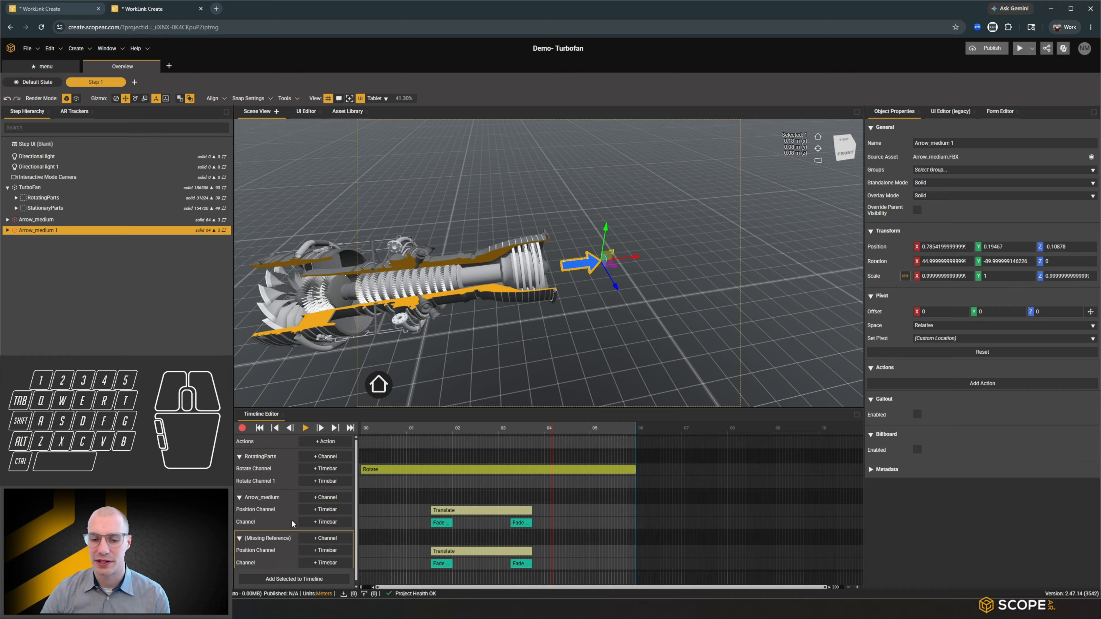
pyautogui.rightClick(279, 542)
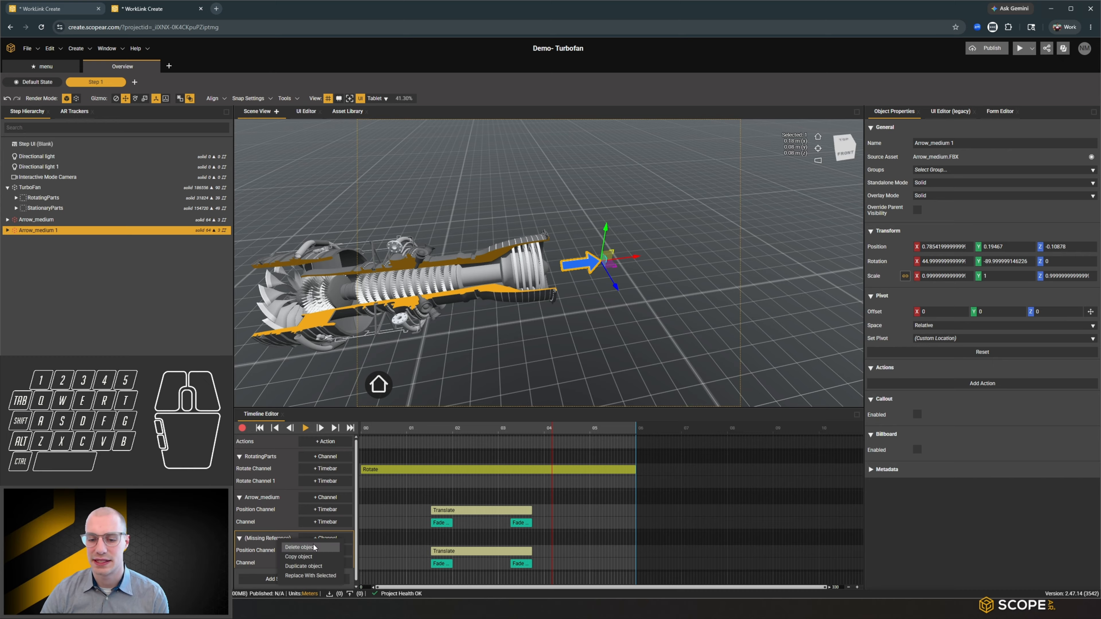
pyautogui.click(310, 576)
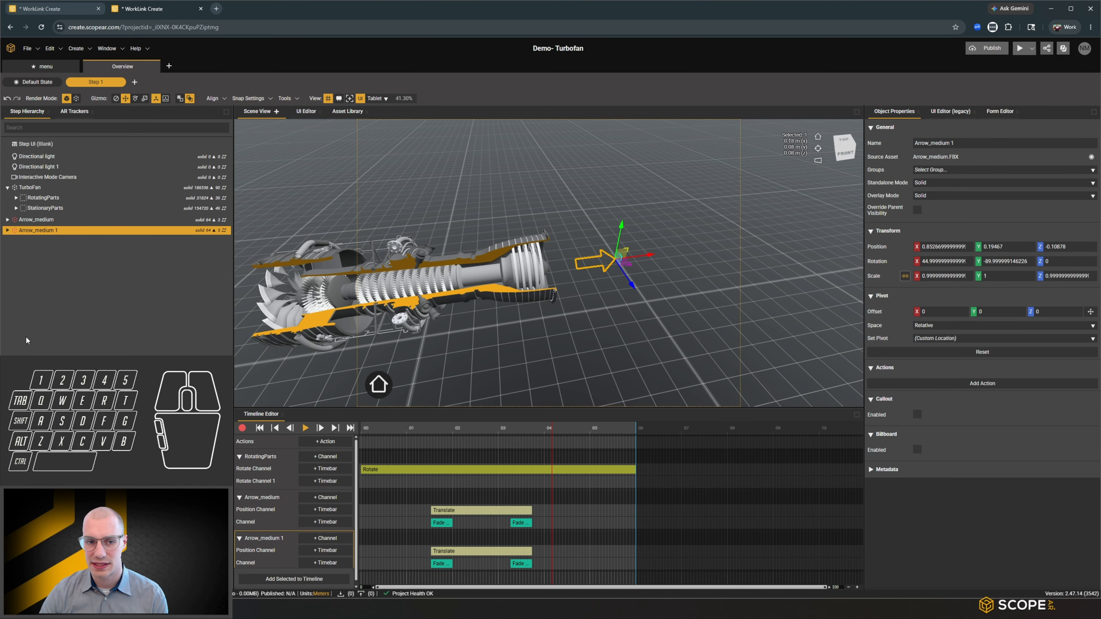
# Step: Play the timeline to check the motion and fading of both the intake and exhaust arrows, and pause it
pyautogui.click(277, 428)
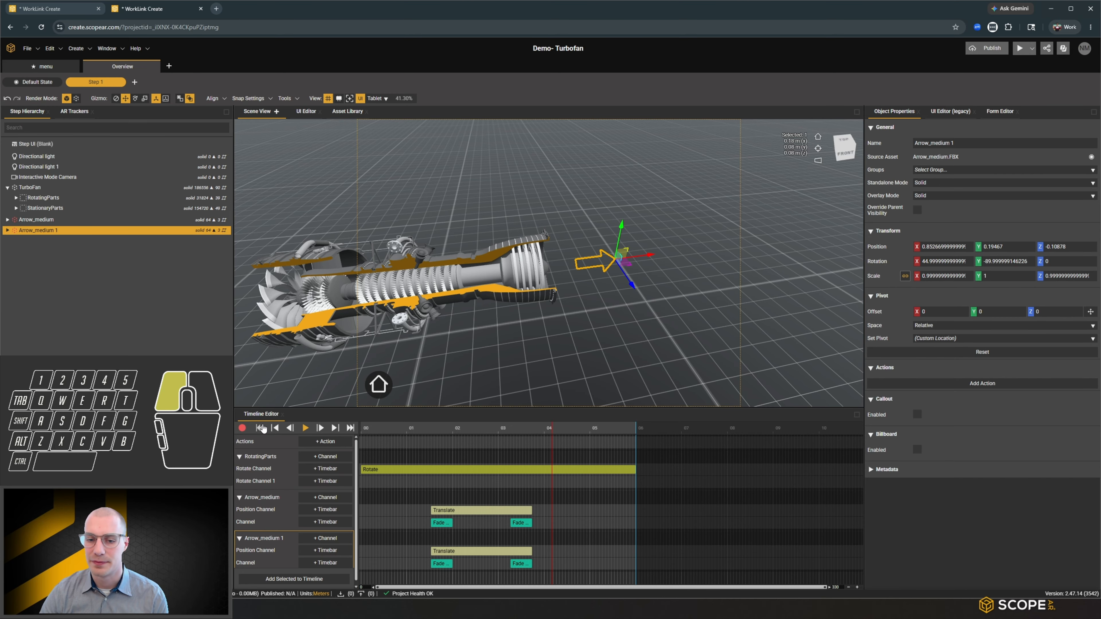
pyautogui.click(305, 428)
pyautogui.moveTo(516, 354); pyautogui.dragTo(623, 333, button='middle')
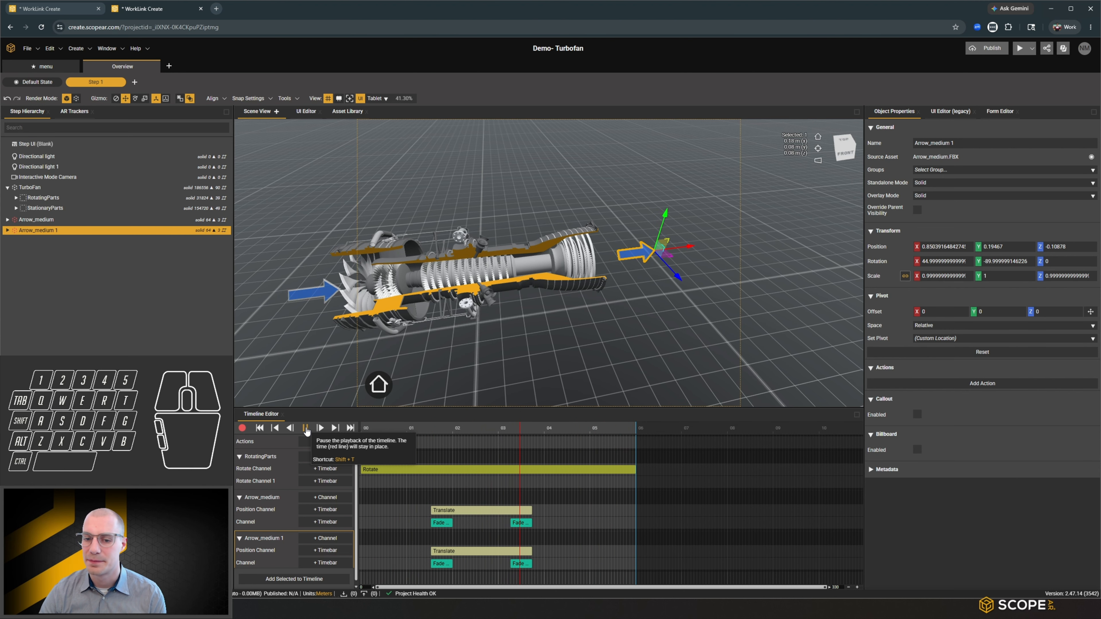
pyautogui.click(306, 428)
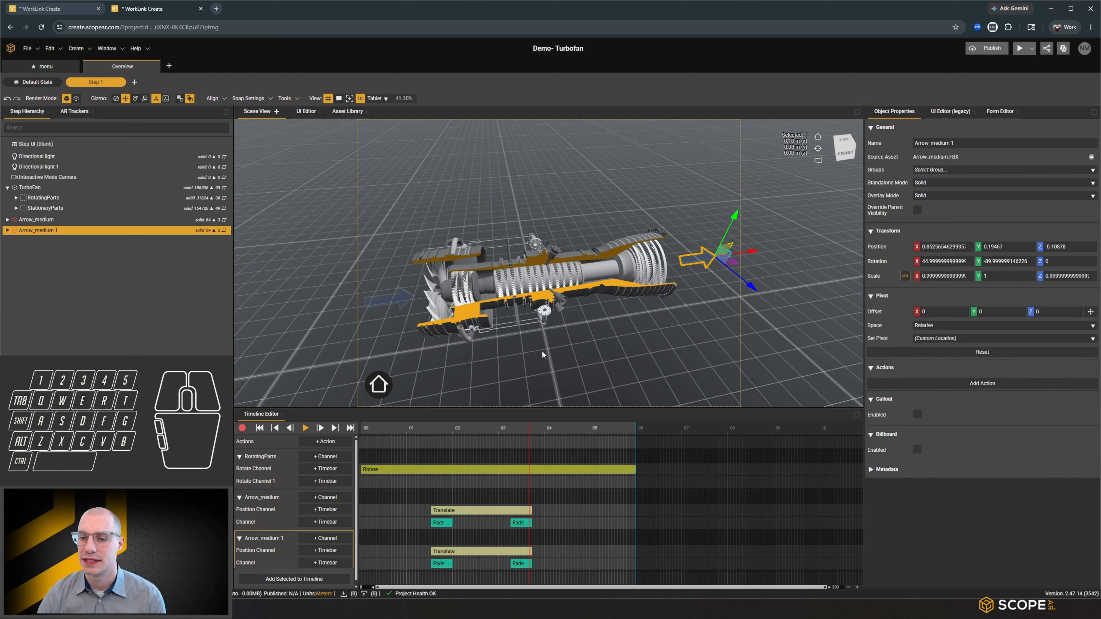
# Step: Create an empty object and position it at the top of the turbofan's middle section, about X 0.028, Y 0.328, Z -0.09
pyautogui.click(542, 354)
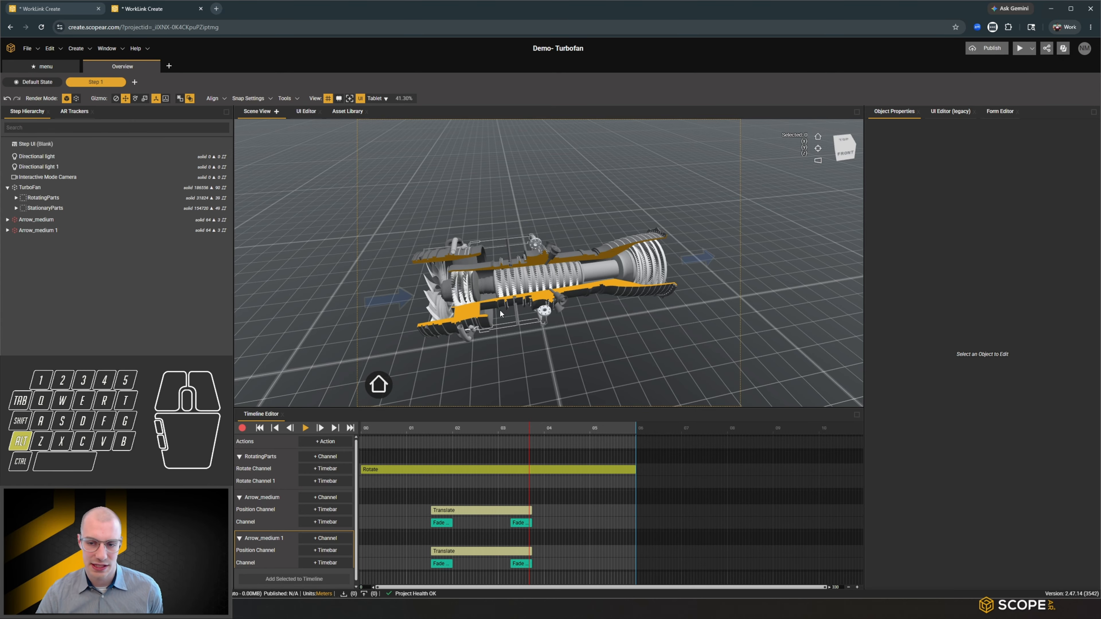
pyautogui.keyDown('alt'); pyautogui.moveTo(553, 320); pyautogui.dragTo(464, 218); pyautogui.keyUp('alt')
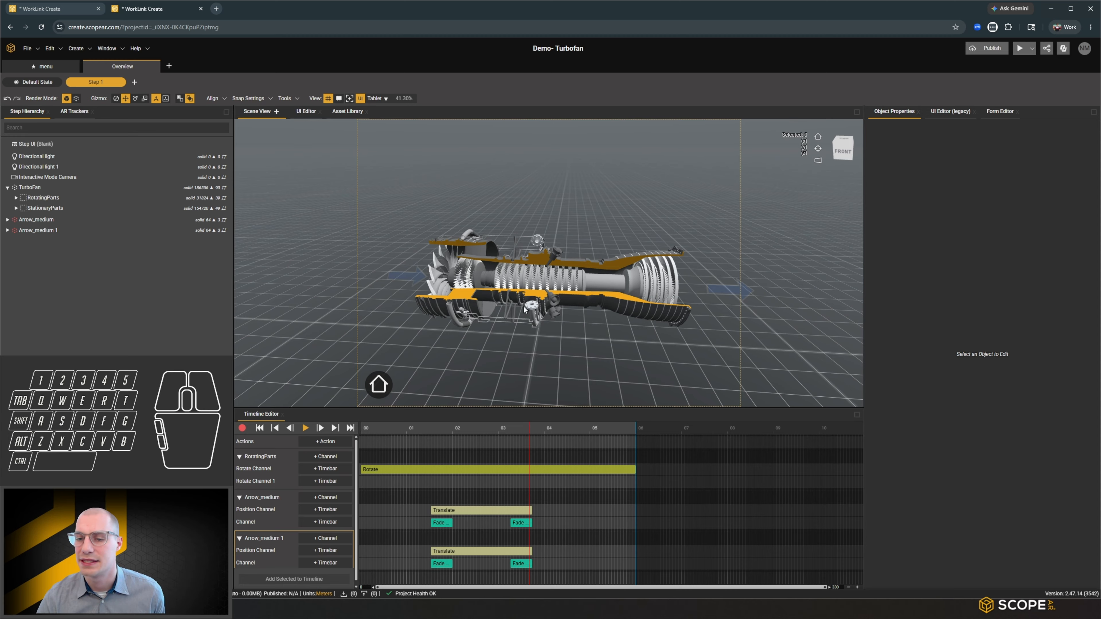
pyautogui.scroll(-1, 523, 309)
pyautogui.moveTo(529, 295); pyautogui.dragTo(560, 310, button='middle')
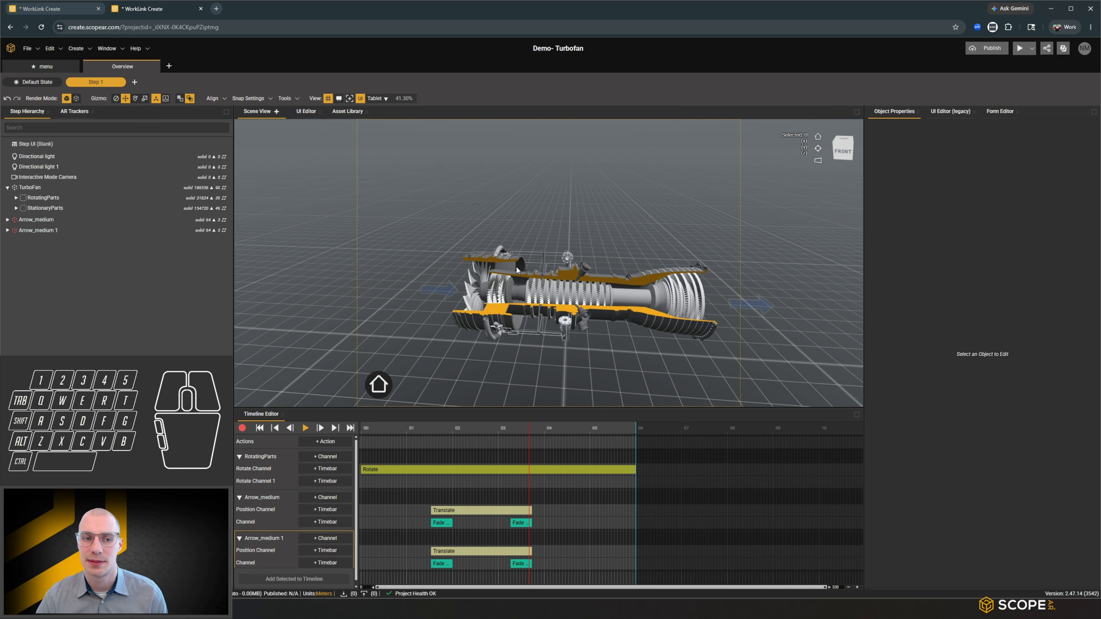
pyautogui.click(76, 48)
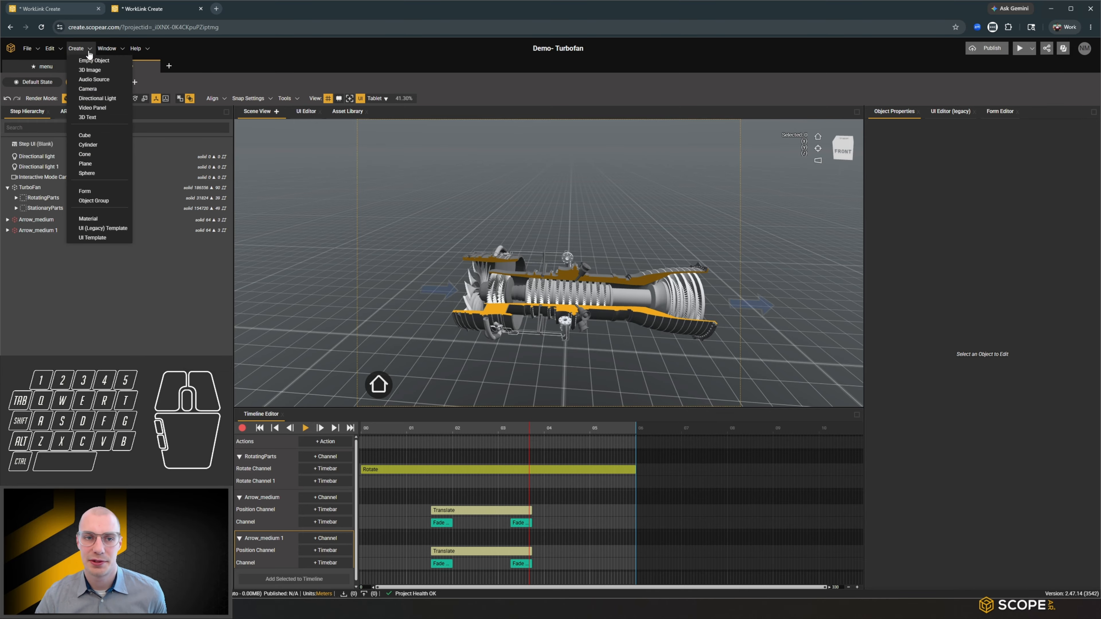
pyautogui.click(98, 60)
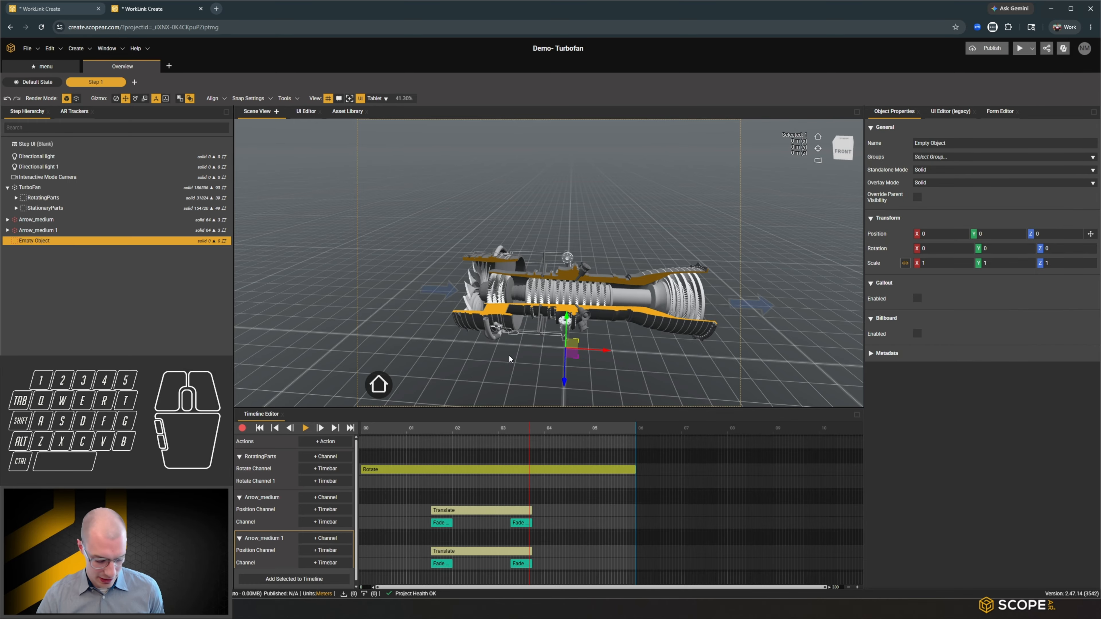
pyautogui.keyDown('alt'); pyautogui.moveTo(625, 374); pyautogui.dragTo(475, 365); pyautogui.keyUp('alt')
pyautogui.moveTo(559, 339); pyautogui.dragTo(550, 256)
pyautogui.keyDown('alt'); pyautogui.moveTo(531, 310); pyautogui.dragTo(355, 305); pyautogui.keyUp('alt')
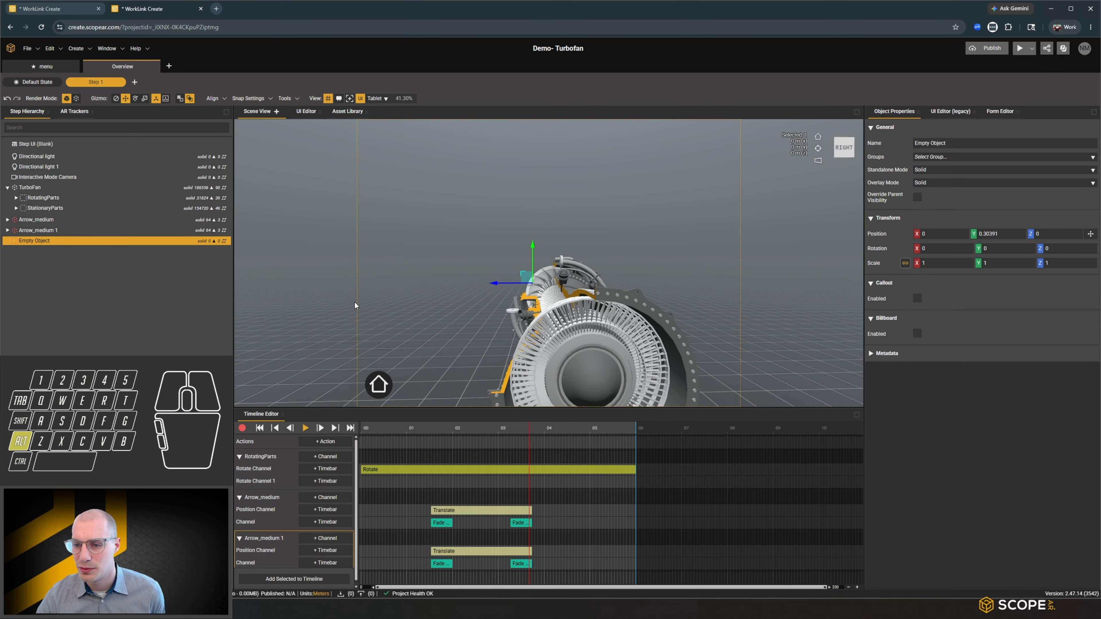
pyautogui.moveTo(493, 284); pyautogui.dragTo(620, 323)
pyautogui.moveTo(579, 274); pyautogui.dragTo(617, 264)
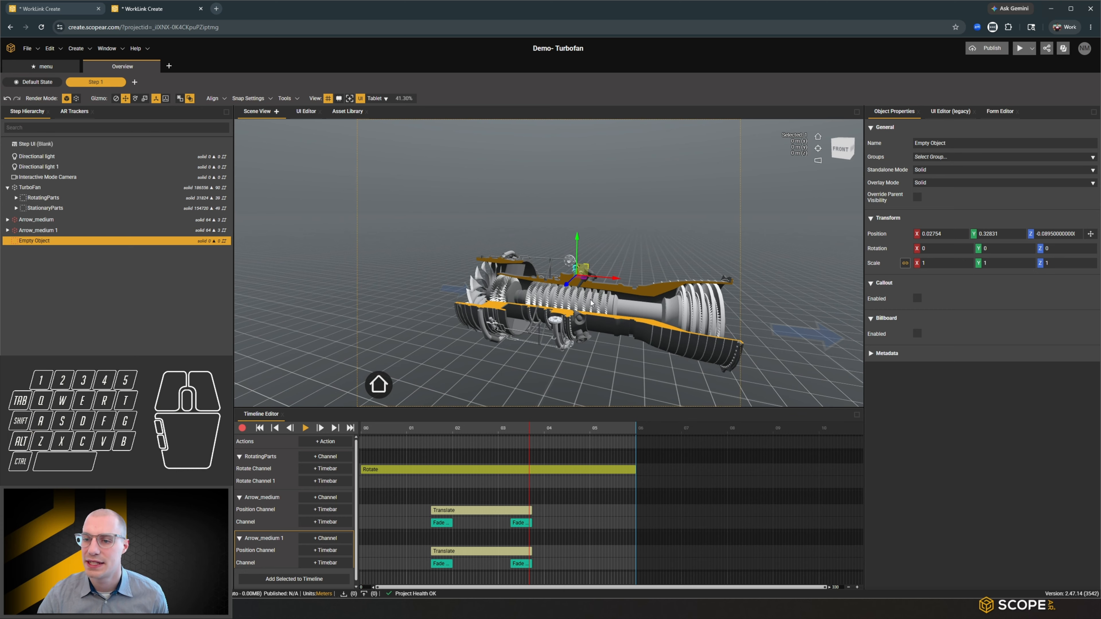
# Step: Enable the empty object's callout, title it "Compression", and disable its description
pyautogui.click(917, 299)
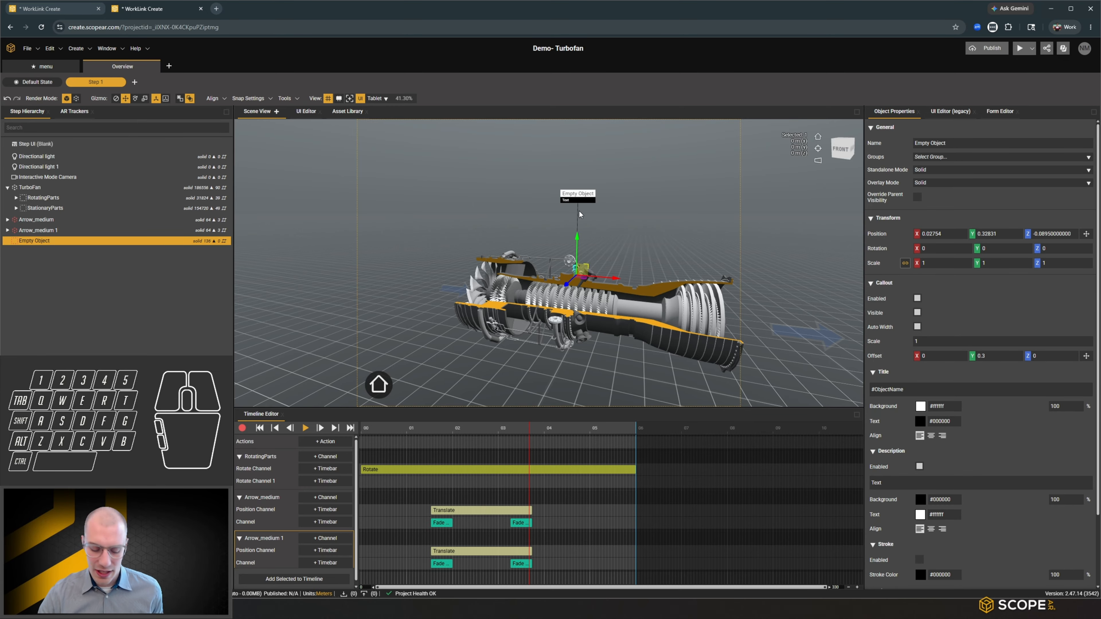
pyautogui.keyDown('alt'); pyautogui.moveTo(566, 219); pyautogui.dragTo(495, 346); pyautogui.keyUp('alt')
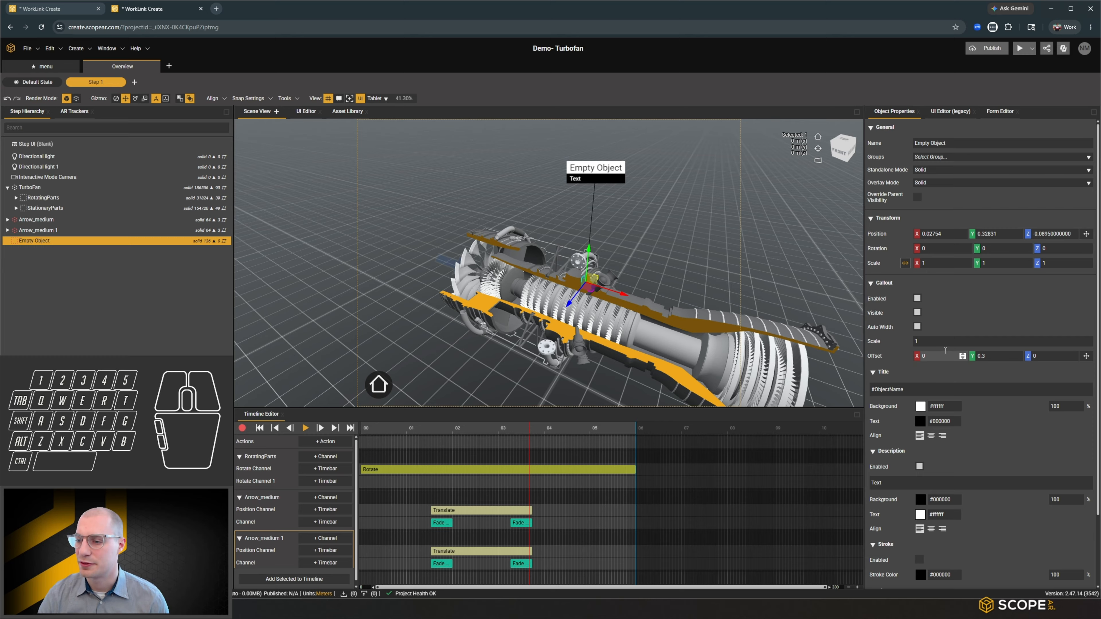
pyautogui.click(896, 389)
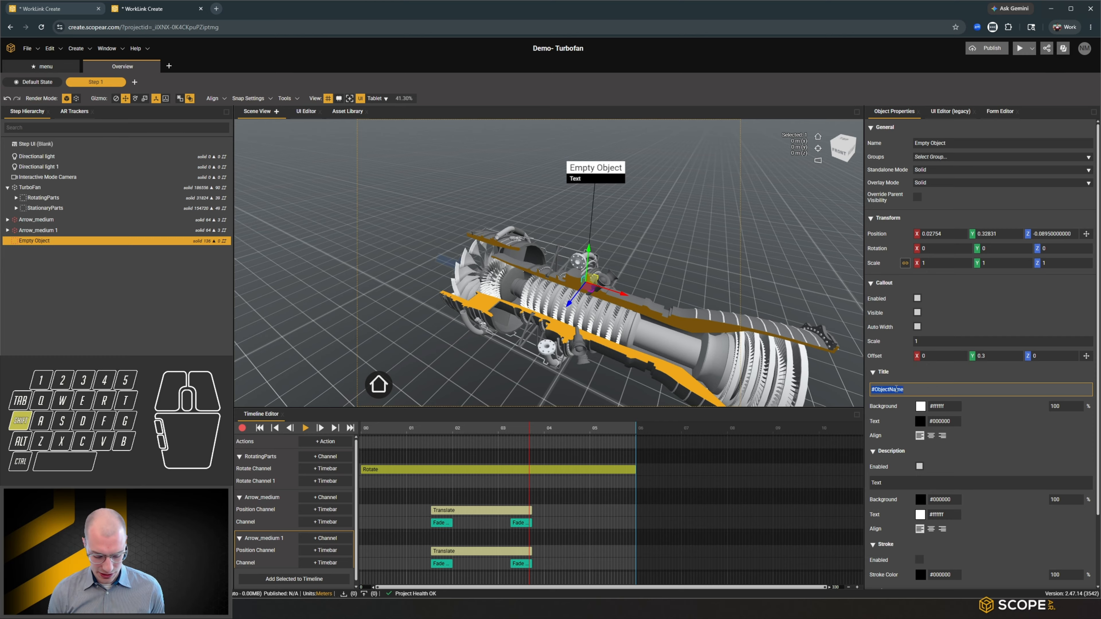
pyautogui.write('Compression')
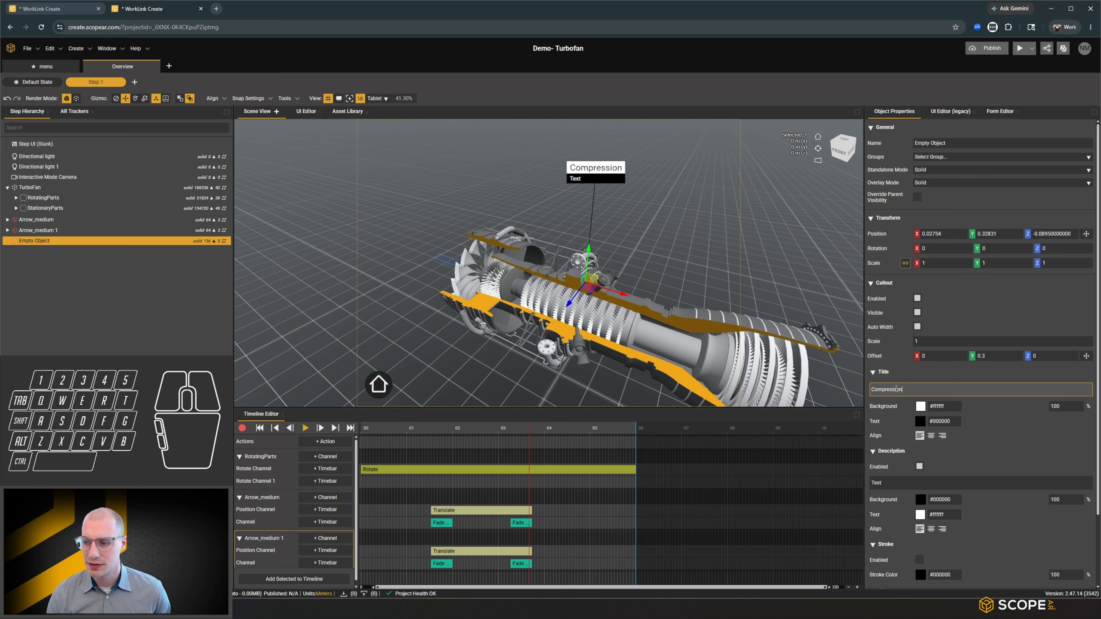
pyautogui.click(916, 378)
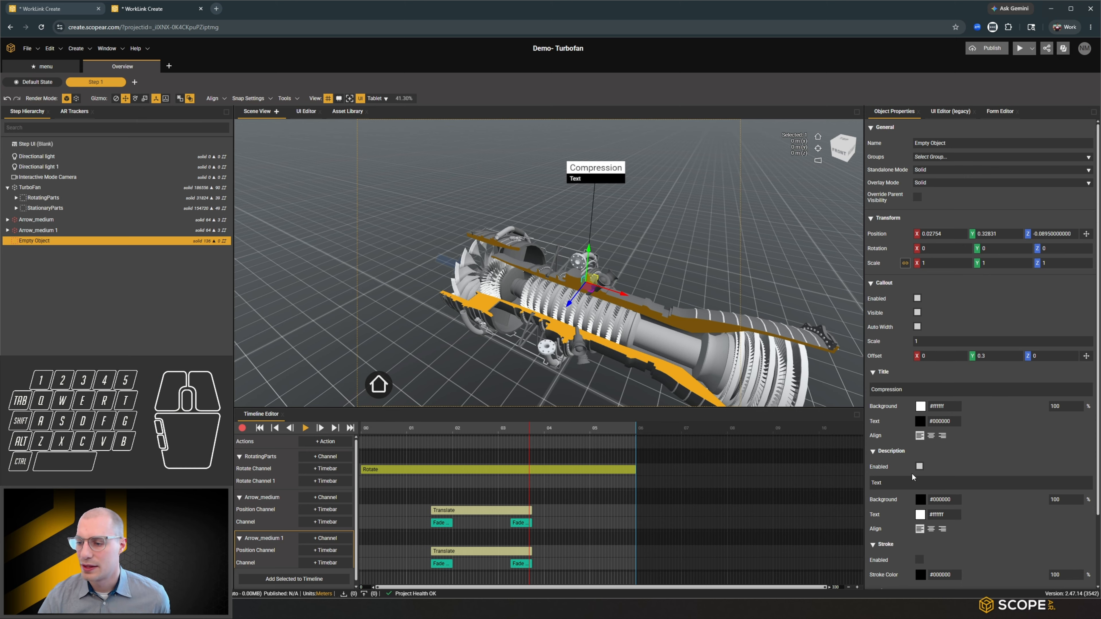
pyautogui.click(920, 467)
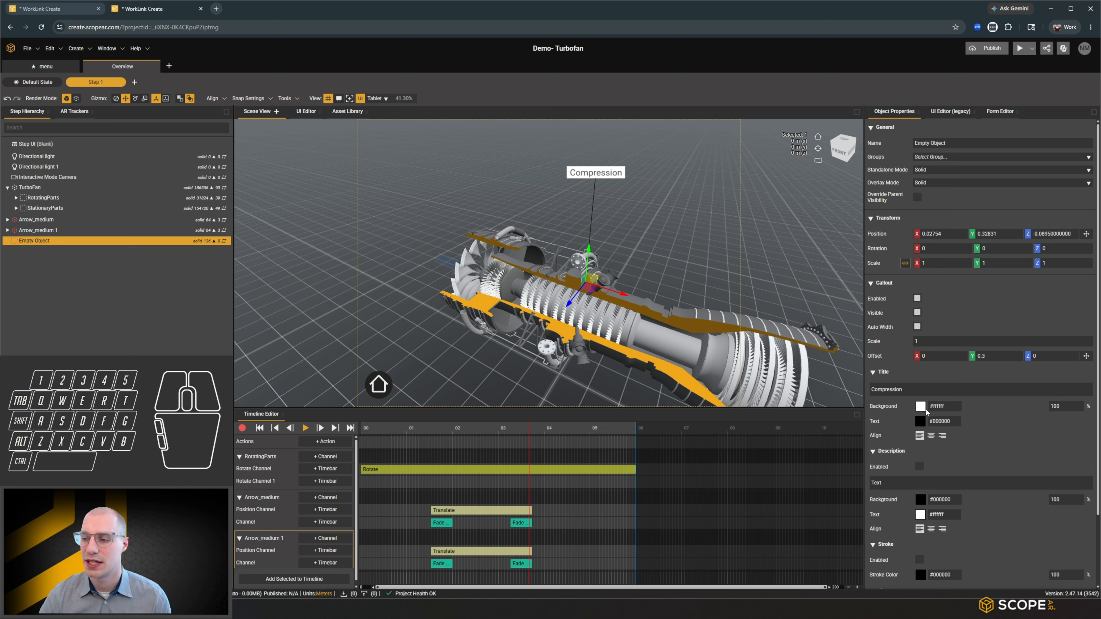
# Step: Set the callout title's text colour to white and its background to orange #f5a623
pyautogui.click(920, 421)
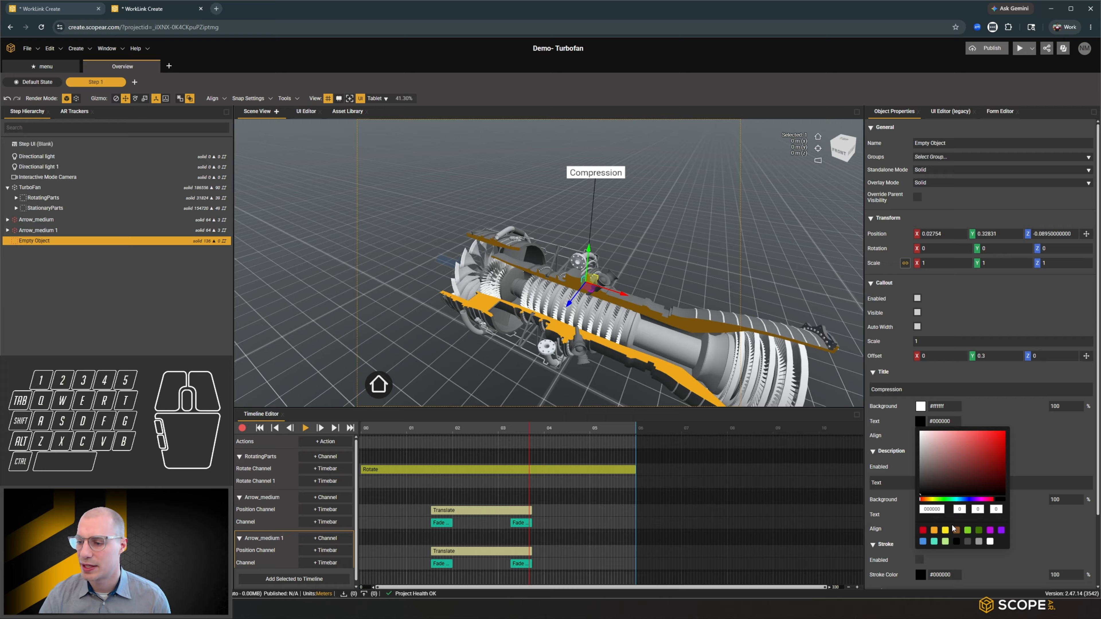
pyautogui.click(988, 541)
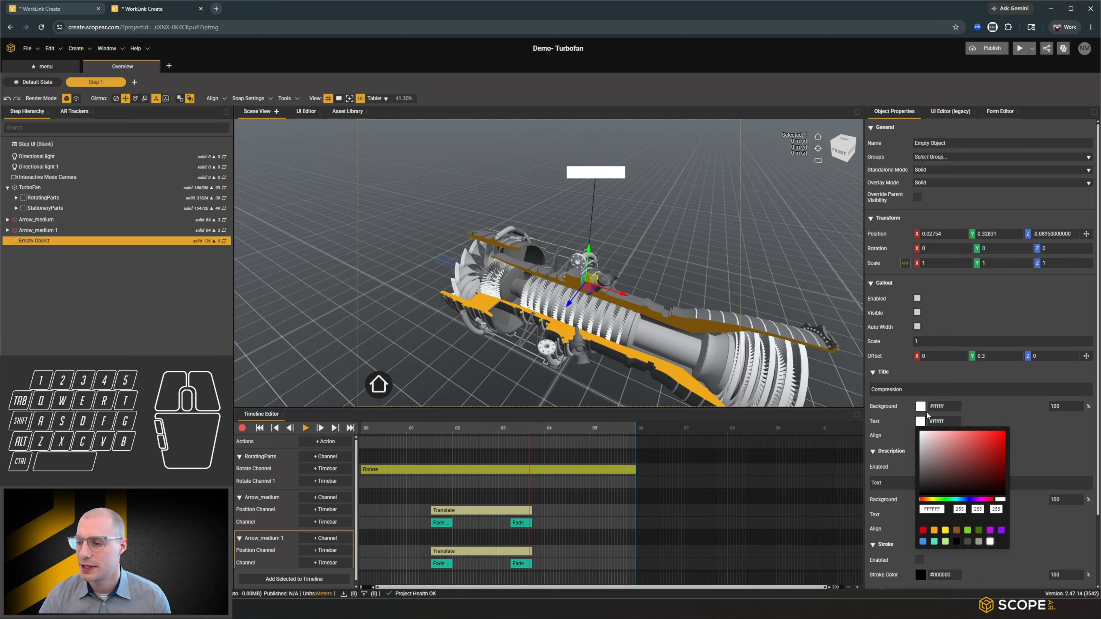
pyautogui.click(920, 406)
pyautogui.click(934, 515)
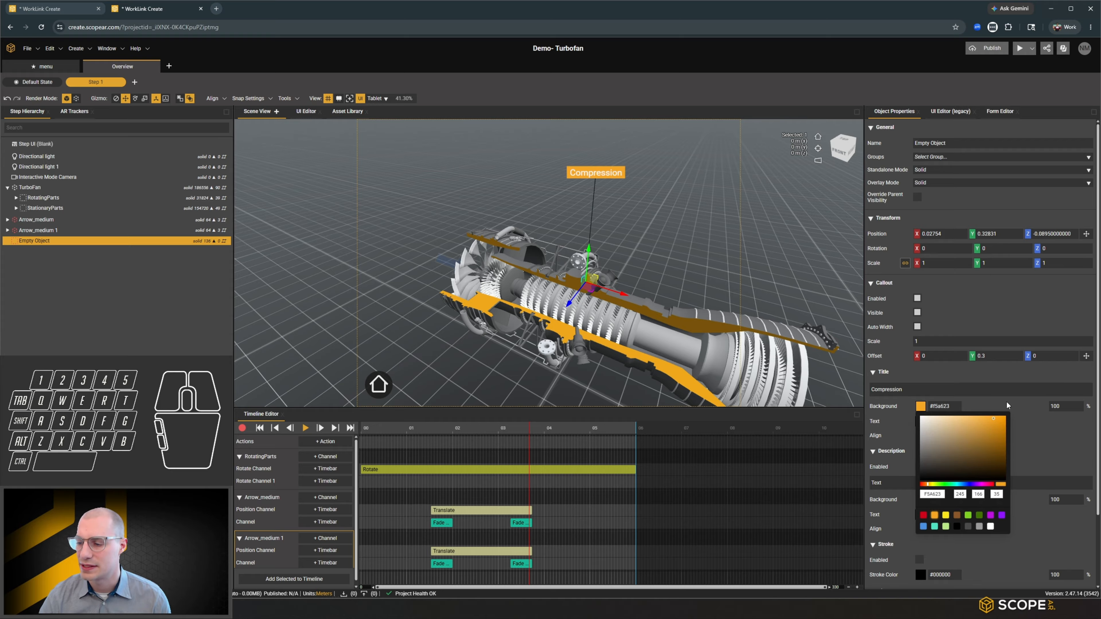
pyautogui.scroll(-2, 1000, 462)
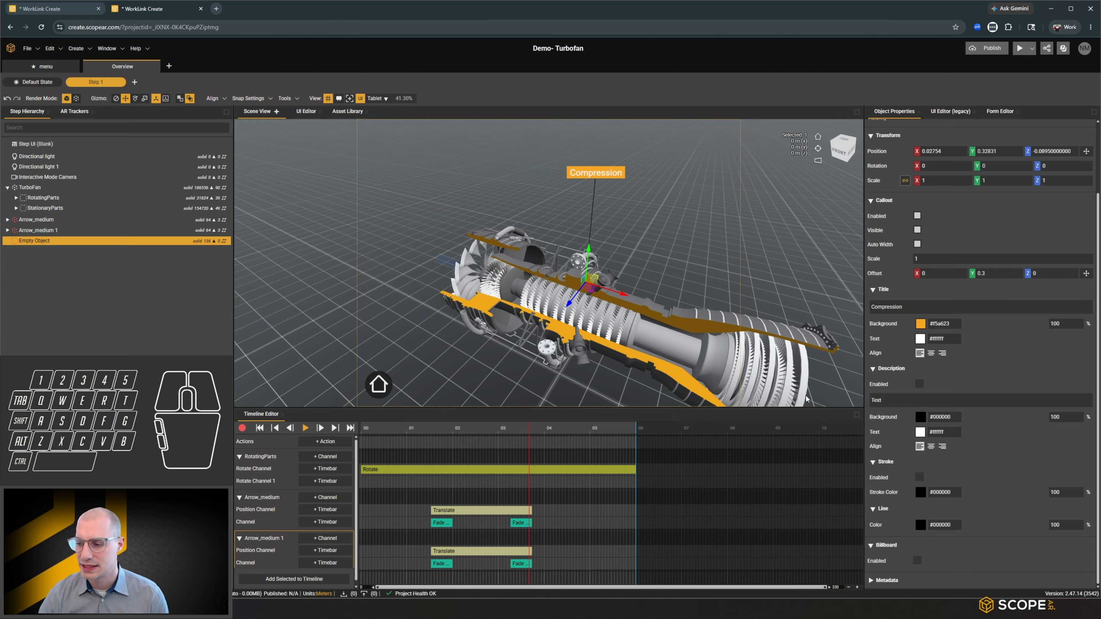
# Step: Set the Compression callout's line colour to orange #f5a623 and its Y offset to 0.15
pyautogui.click(925, 524)
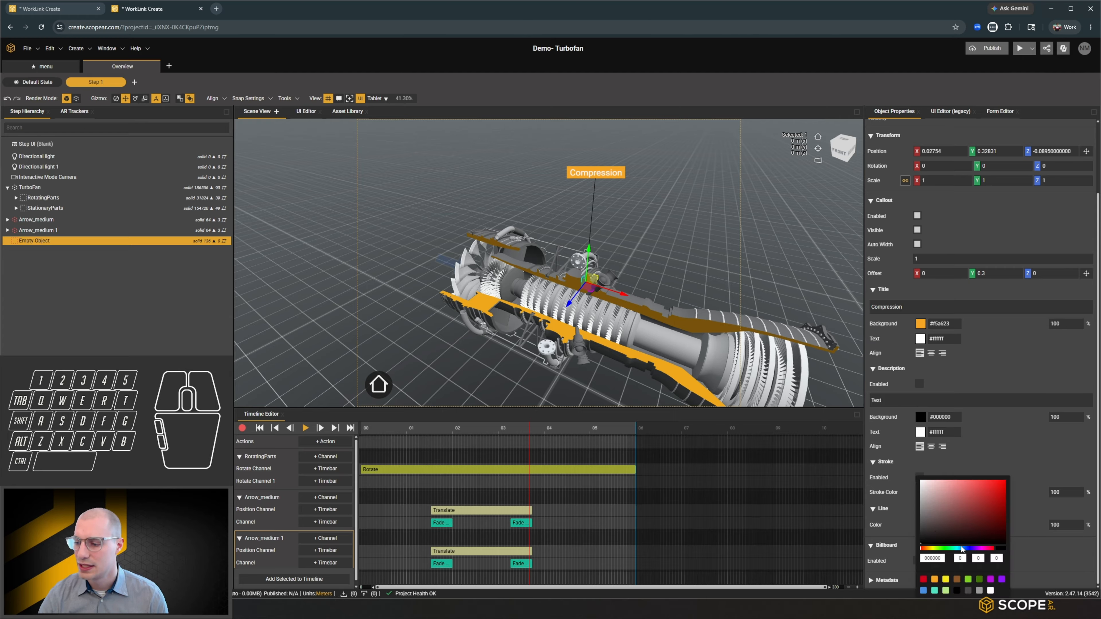
pyautogui.click(934, 579)
pyautogui.keyDown('alt'); pyautogui.moveTo(689, 319); pyautogui.dragTo(569, 199); pyautogui.keyUp('alt')
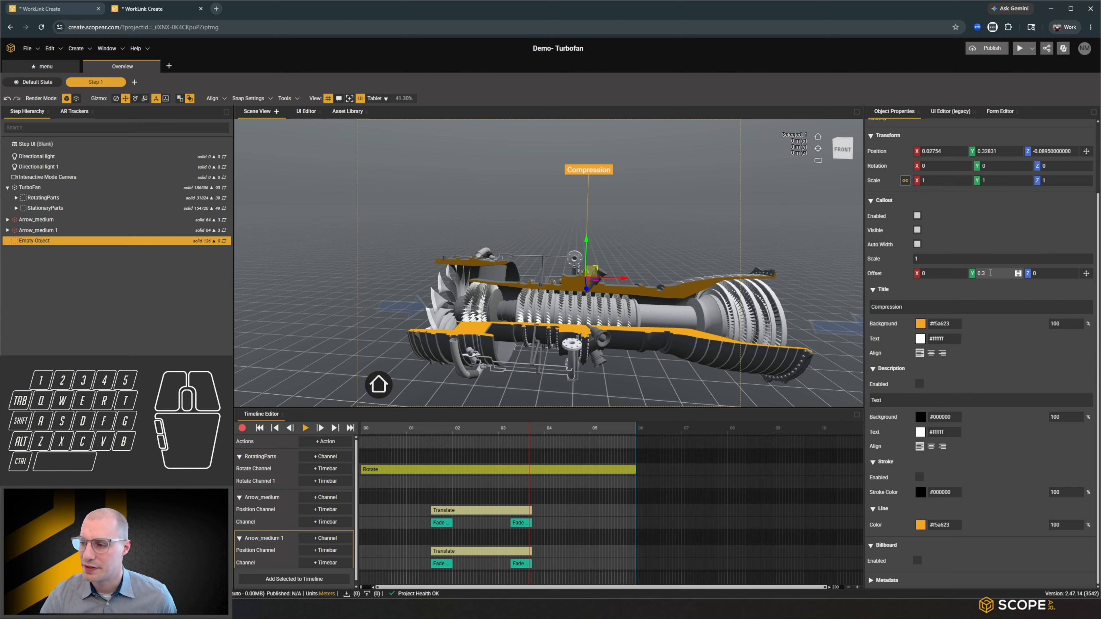
pyautogui.click(992, 273)
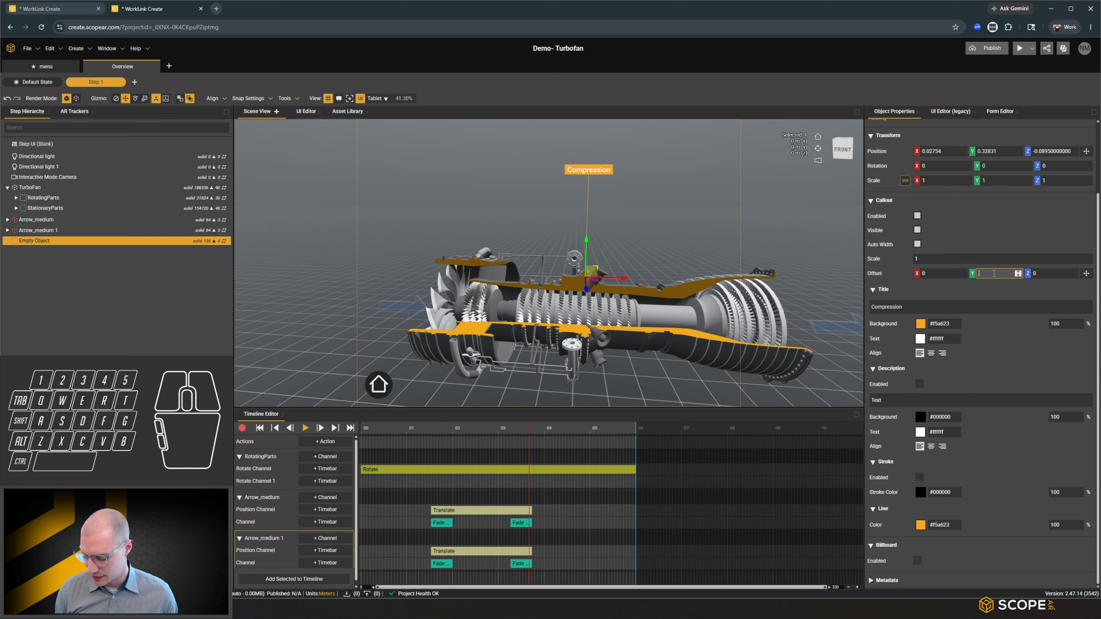
pyautogui.write('.15')
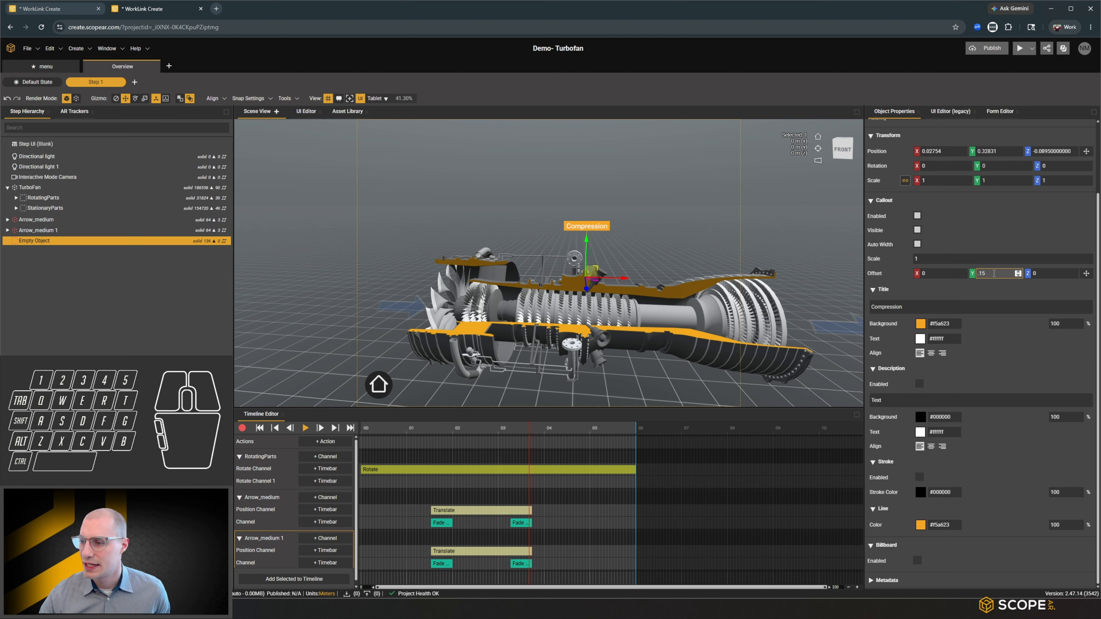
pyautogui.click(1012, 239)
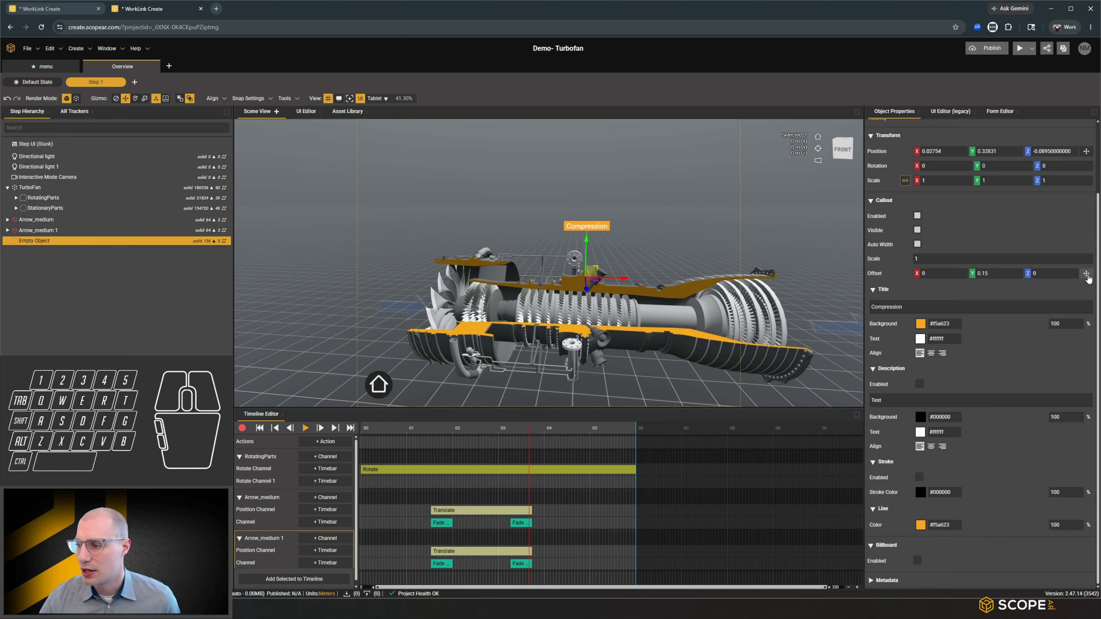
# Step: Activate the offset gizmo for the Compression callout to reposition its label in the scene
pyautogui.click(1086, 275)
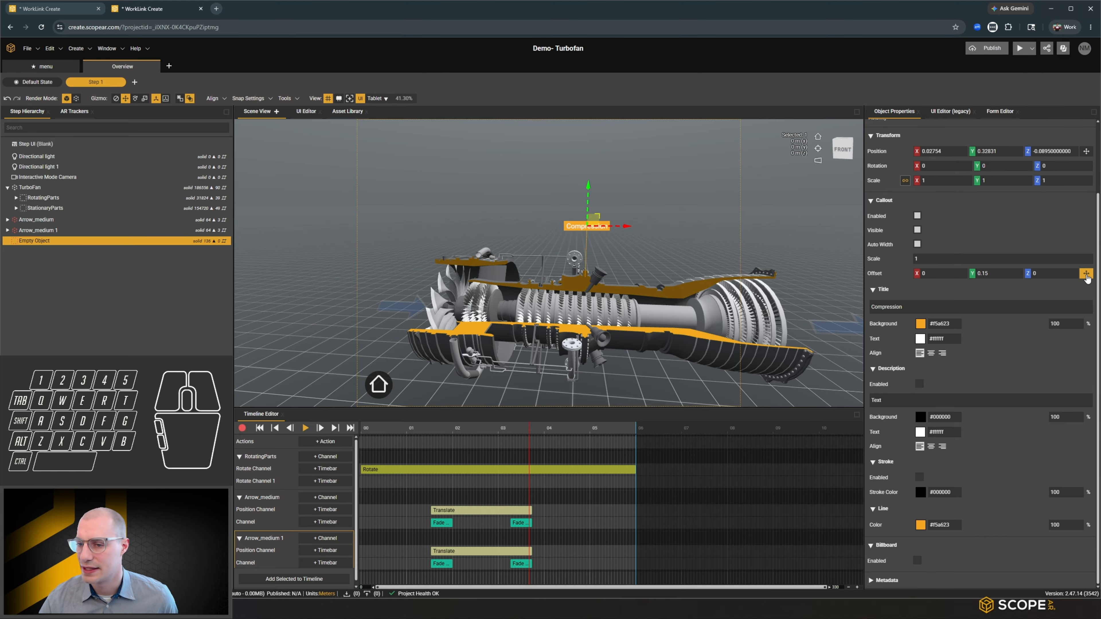
pyautogui.keyDown('alt'); pyautogui.moveTo(669, 235); pyautogui.dragTo(332, 252); pyautogui.keyUp('alt')
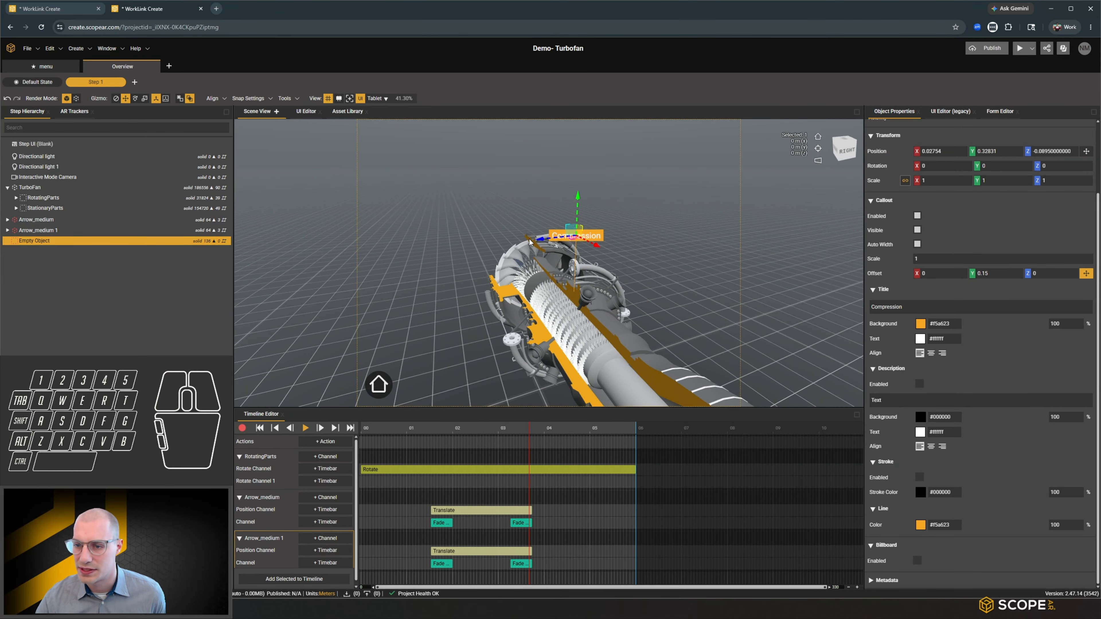
# Step: Try shifting the Compression callout's label with the offset gizmo, and undo the move
pyautogui.moveTo(540, 242); pyautogui.dragTo(581, 218)
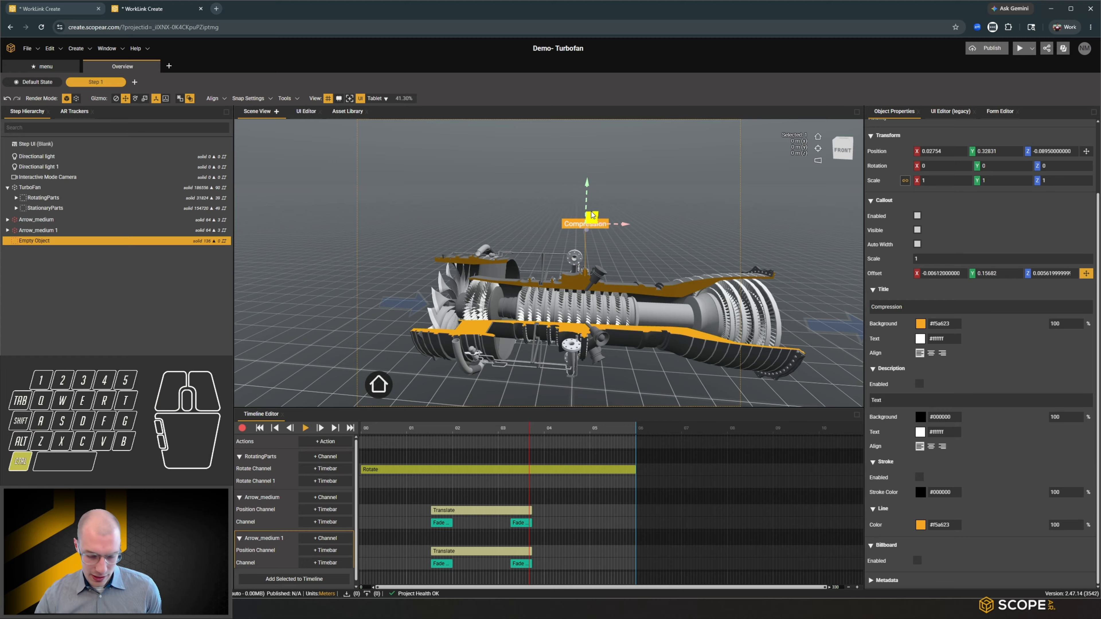
pyautogui.hotkey('ctrl', 'z')
pyautogui.hotkey('ctrl', 'z')
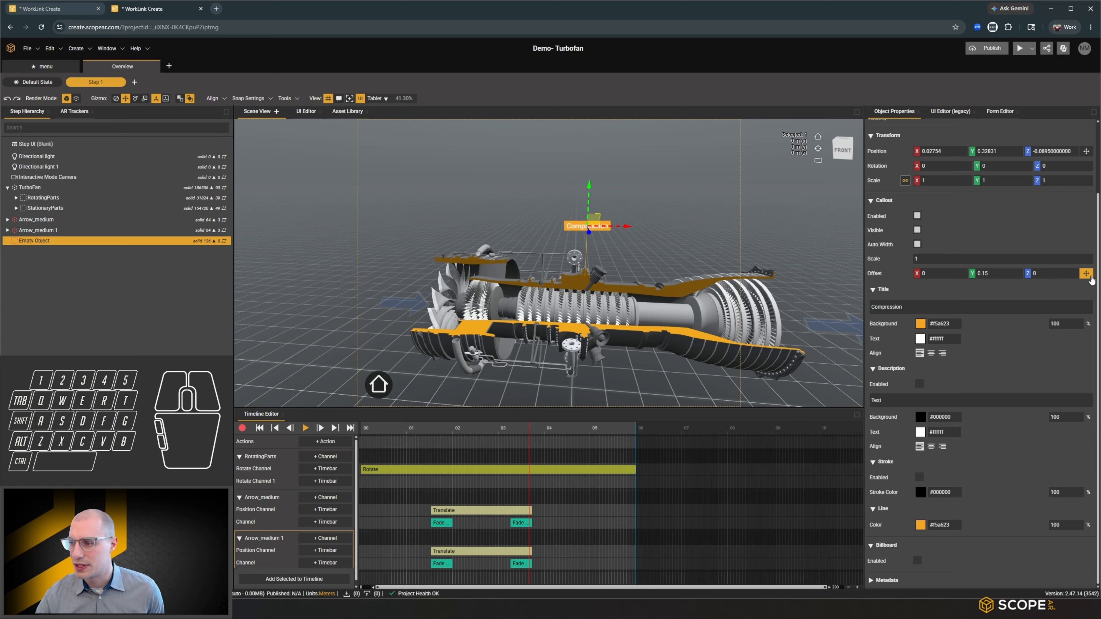
# Step: Turn off offset editing for the Compression callout and deselect its object
pyautogui.click(1087, 274)
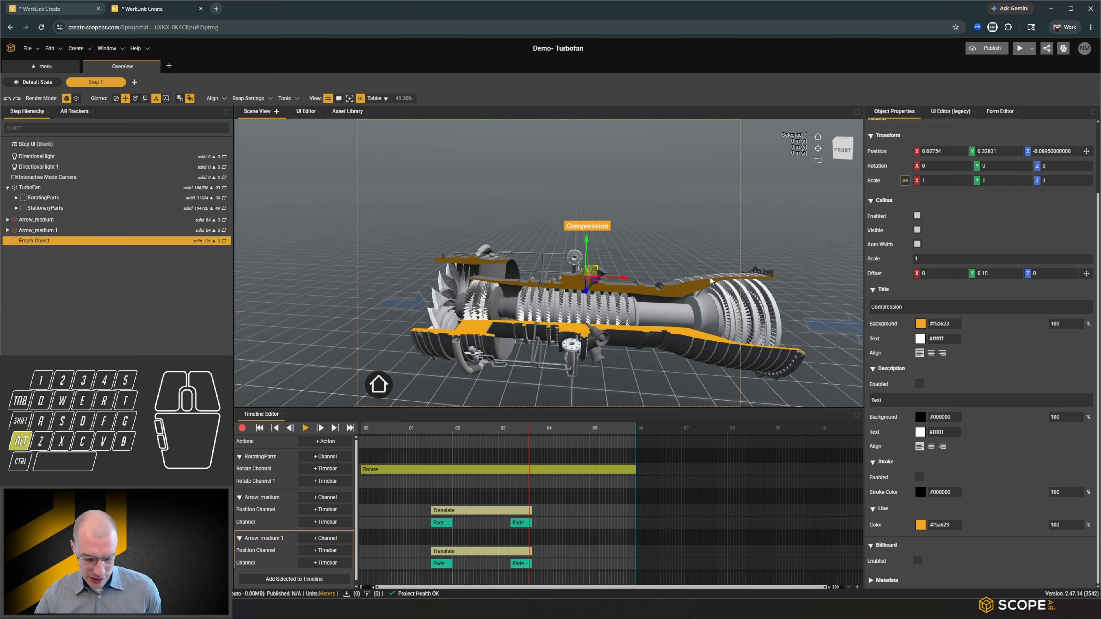
pyautogui.keyDown('alt'); pyautogui.moveTo(685, 297); pyautogui.dragTo(730, 250); pyautogui.keyUp('alt')
pyautogui.click(656, 251)
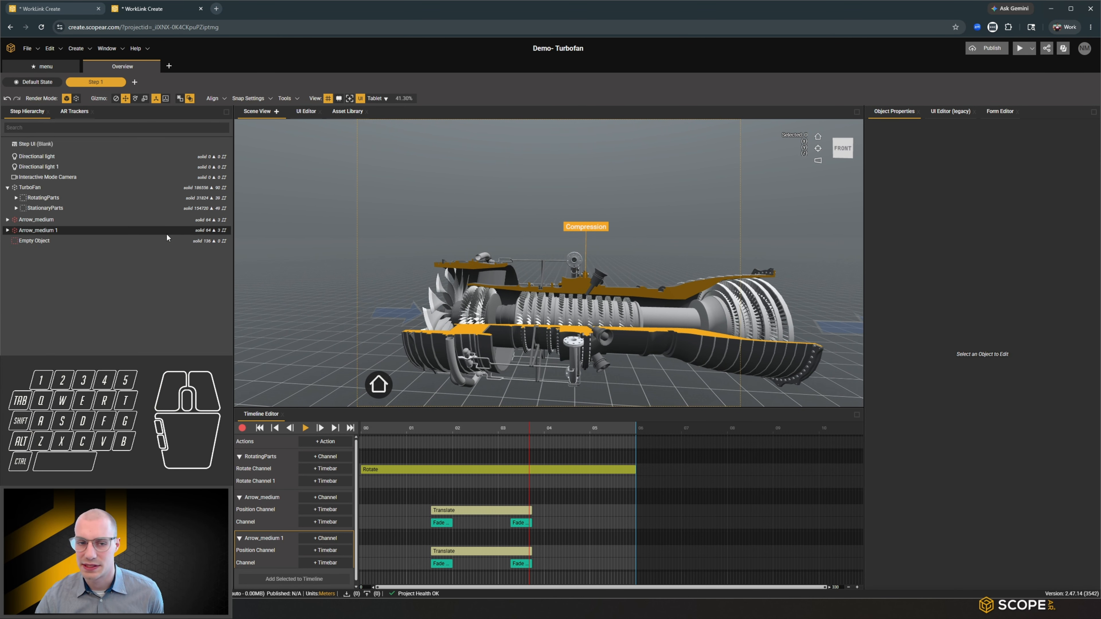
# Step: Duplicate the Compression callout object and place the copy above the engine's front fan, at about X -0.317, Y 0.369
pyautogui.click(72, 240)
pyautogui.rightClick(57, 241)
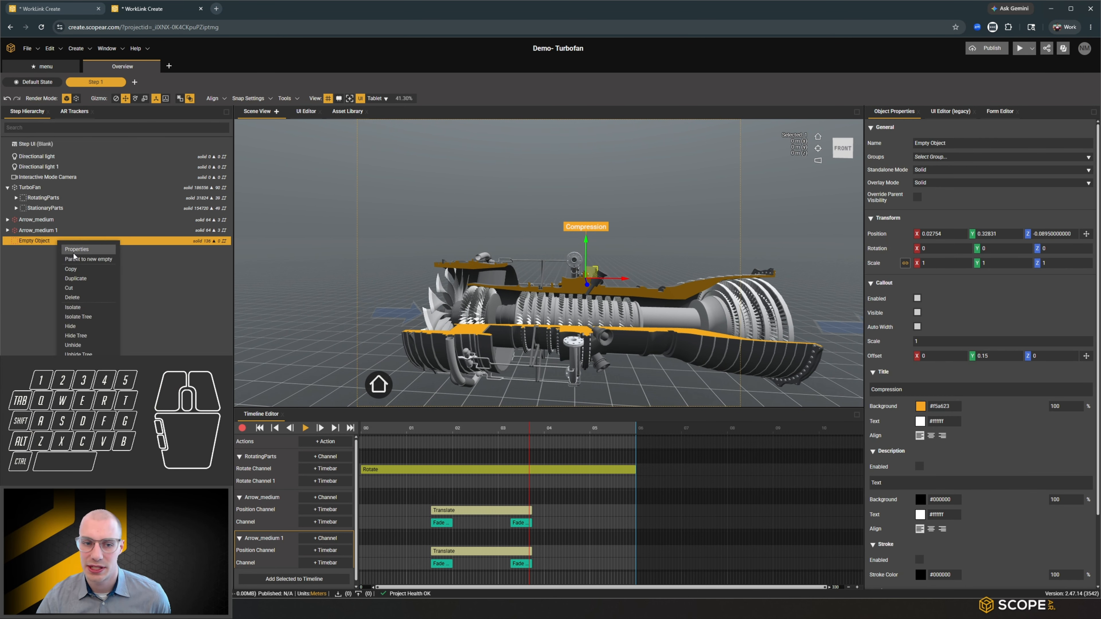
pyautogui.click(72, 281)
pyautogui.moveTo(594, 271); pyautogui.dragTo(480, 257)
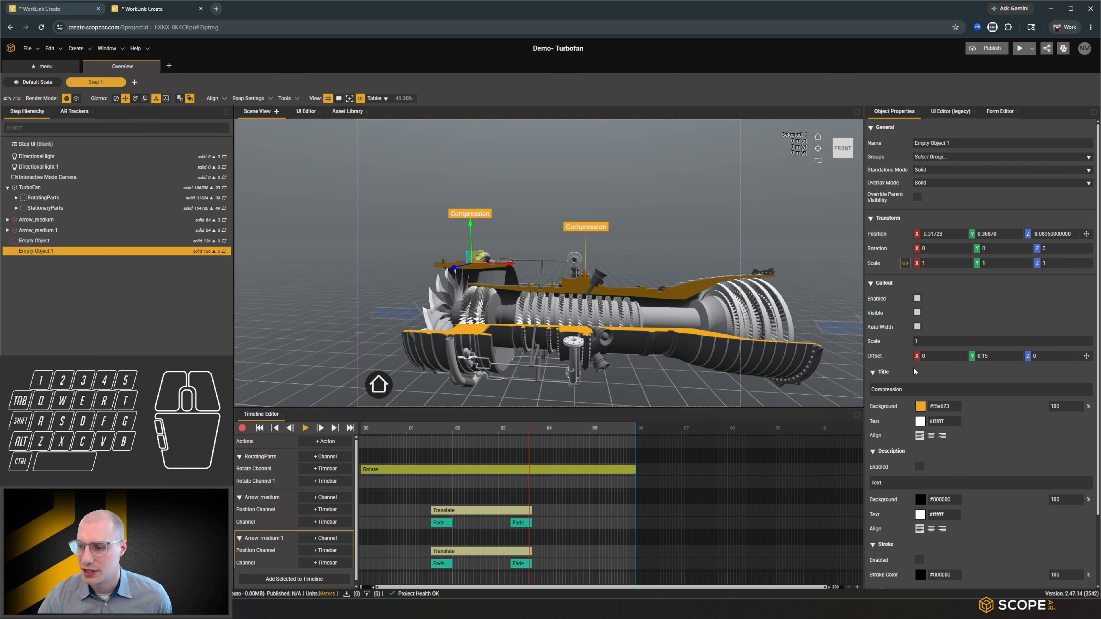
# Step: Change the title of the callout above the front fan to Inlet
pyautogui.click(908, 384)
pyautogui.doubleClick(910, 391)
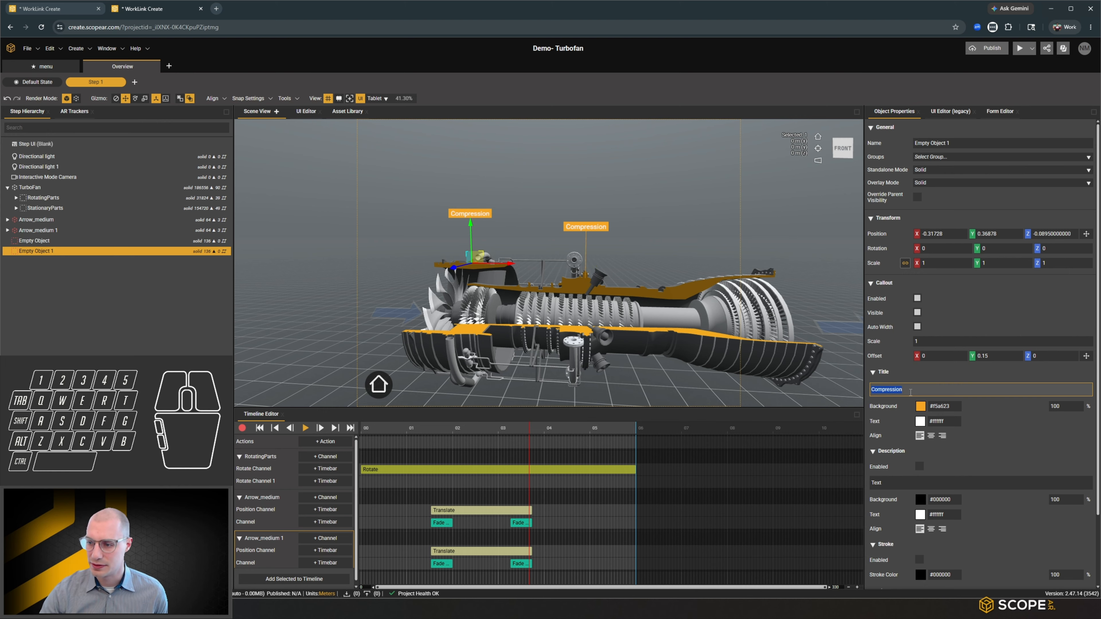
pyautogui.write('Inlet')
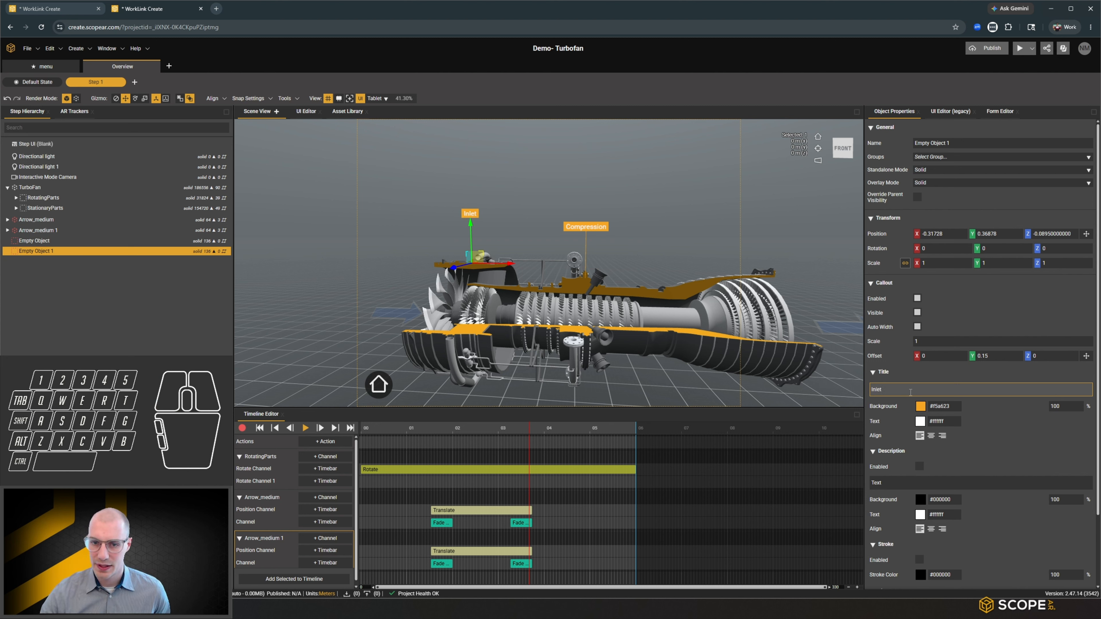
# Step: Duplicate the Inlet callout object and place the copy above the engine's rear turbine, at about X 0.446, Y 0.337
pyautogui.rightClick(44, 253)
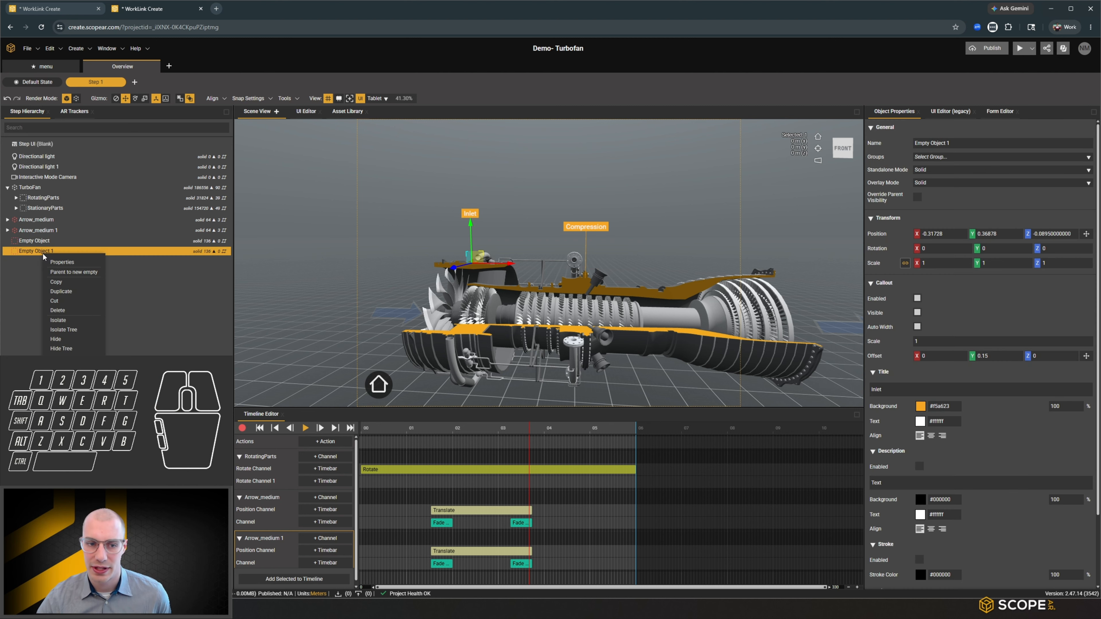
pyautogui.click(68, 292)
pyautogui.moveTo(494, 261); pyautogui.dragTo(750, 271)
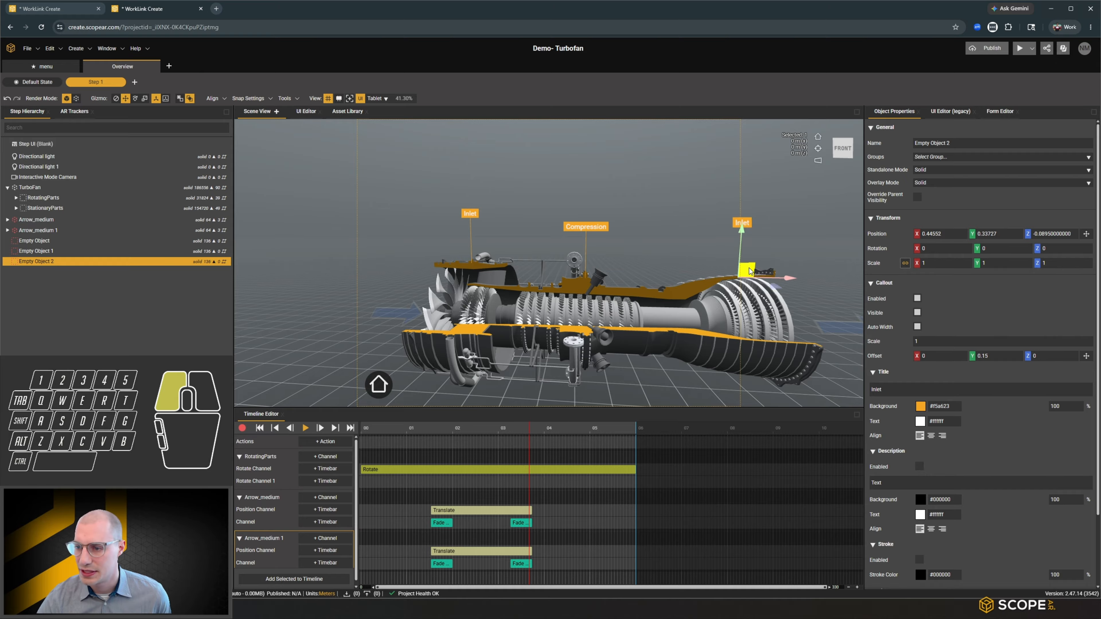
# Step: Change the title of the callout above the rear turbine to Exhaust
pyautogui.doubleClick(915, 392)
pyautogui.write('E')
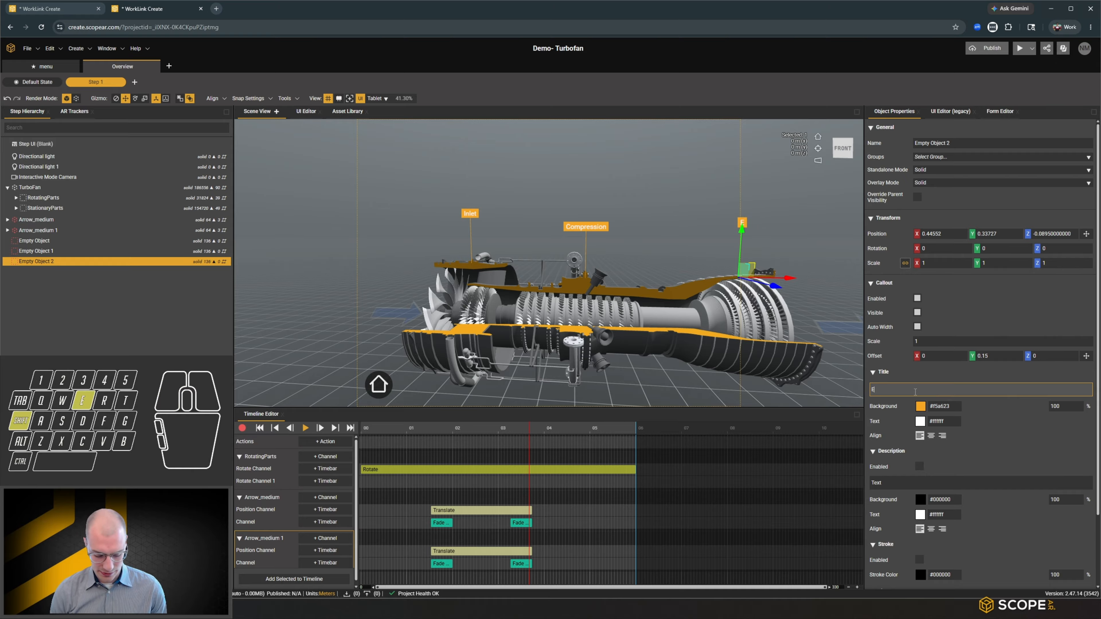
pyautogui.write('xhaust')
pyautogui.press('Return')
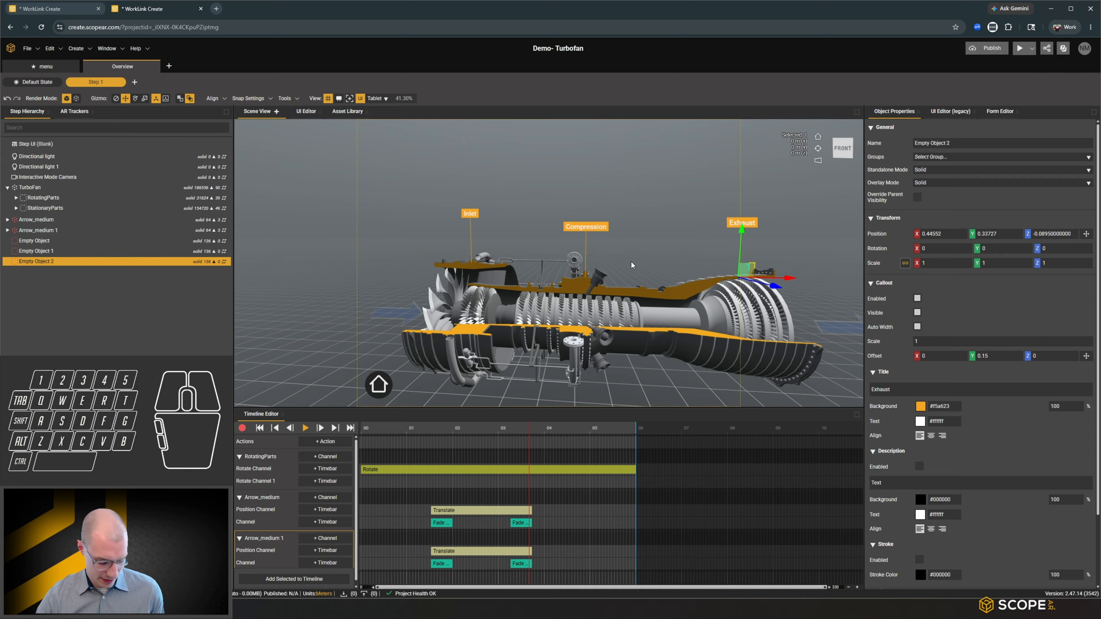
# Step: Select the Inlet, Compression and Exhaust callout objects together and set their callout scale to 2
pyautogui.keyDown('alt'); pyautogui.moveTo(631, 262); pyautogui.dragTo(669, 284); pyautogui.keyUp('alt')
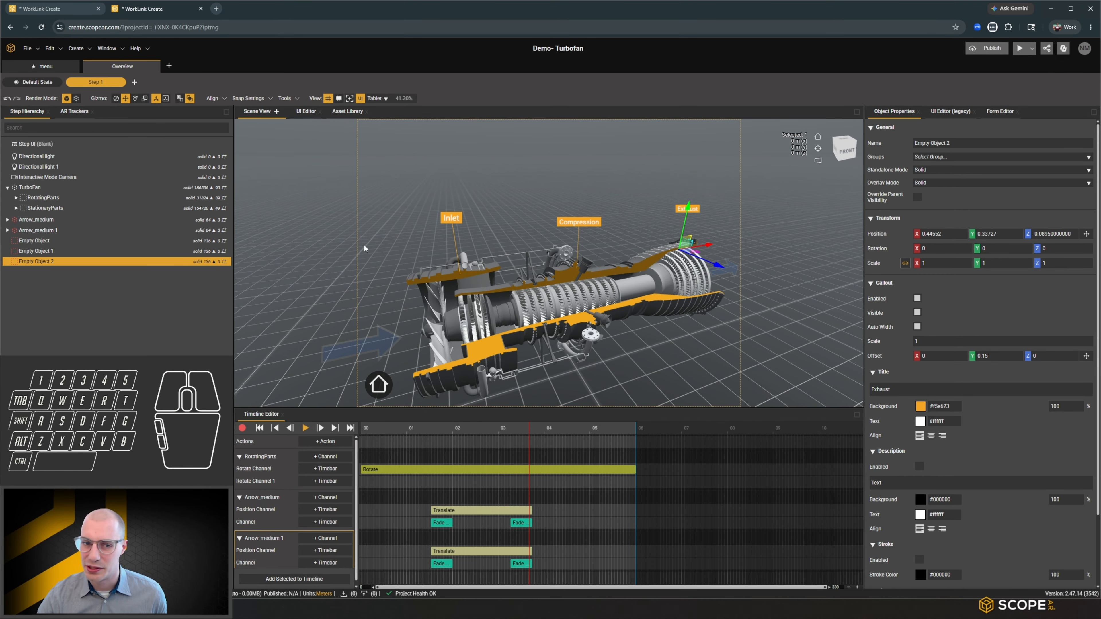
pyautogui.keyDown('ctrl'); pyautogui.click(51, 251); pyautogui.keyUp('ctrl')
pyautogui.keyDown('ctrl'); pyautogui.click(51, 241); pyautogui.keyUp('ctrl')
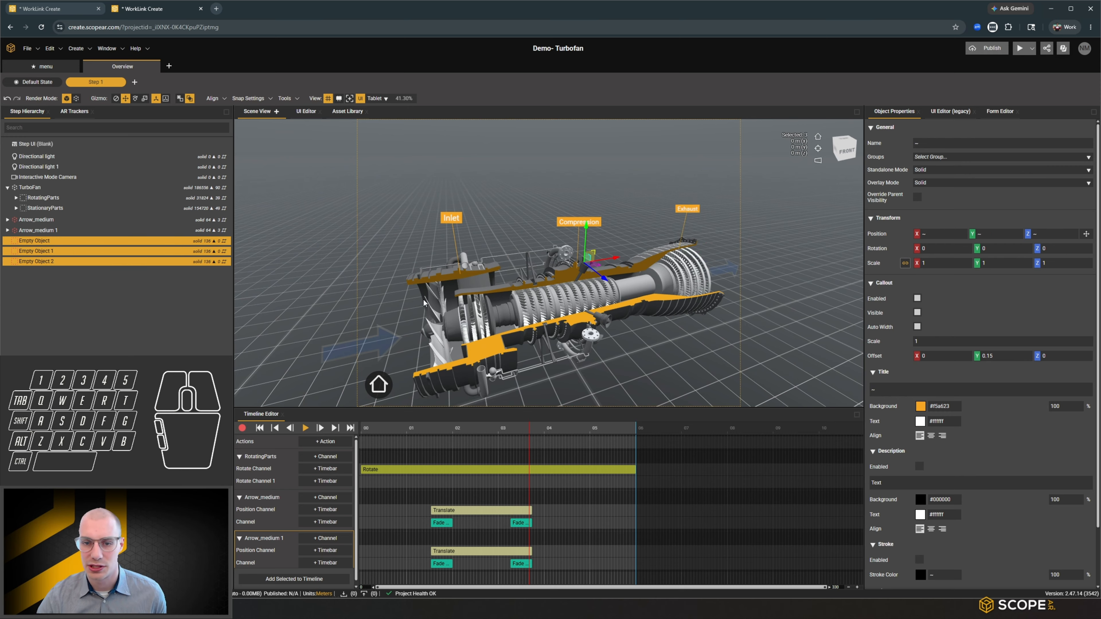
pyautogui.keyDown('alt'); pyautogui.moveTo(424, 304); pyautogui.dragTo(651, 308); pyautogui.keyUp('alt')
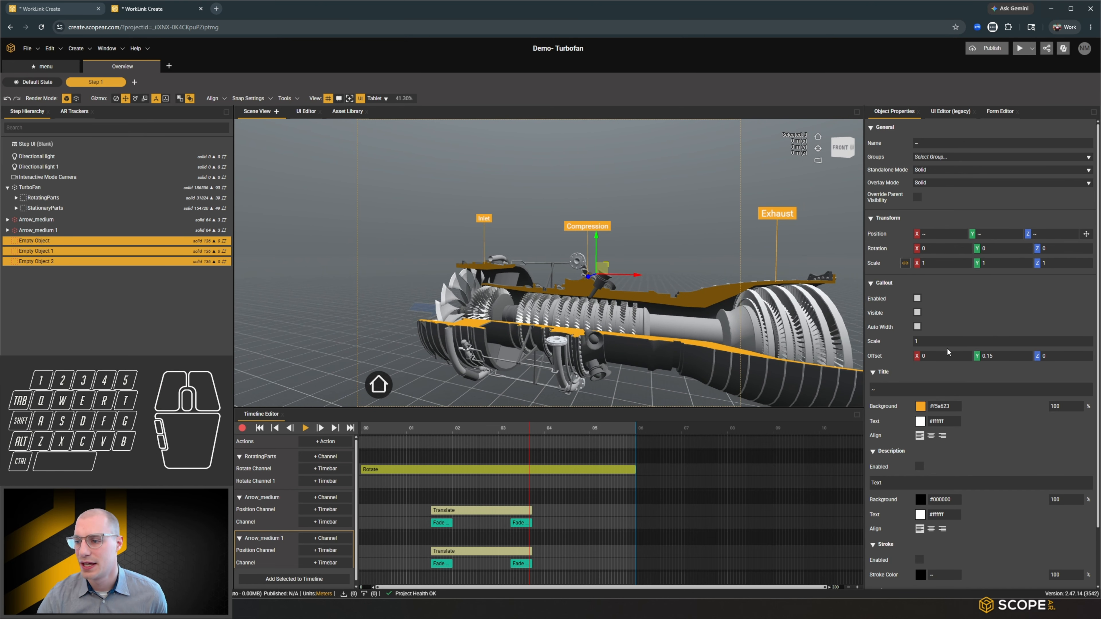
pyautogui.click(935, 341)
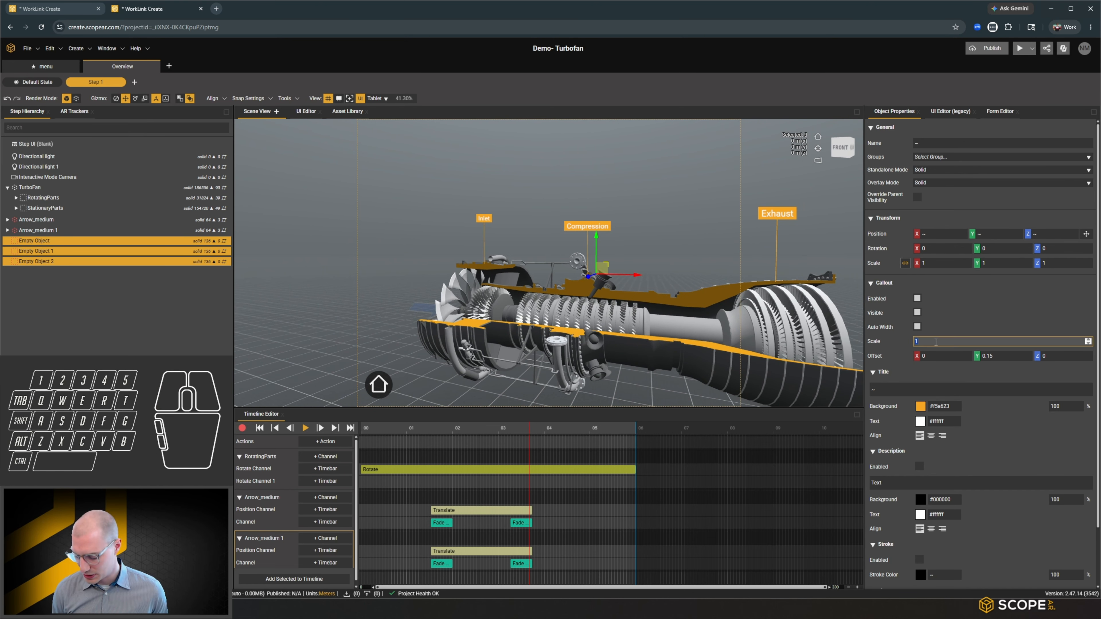
pyautogui.write('2')
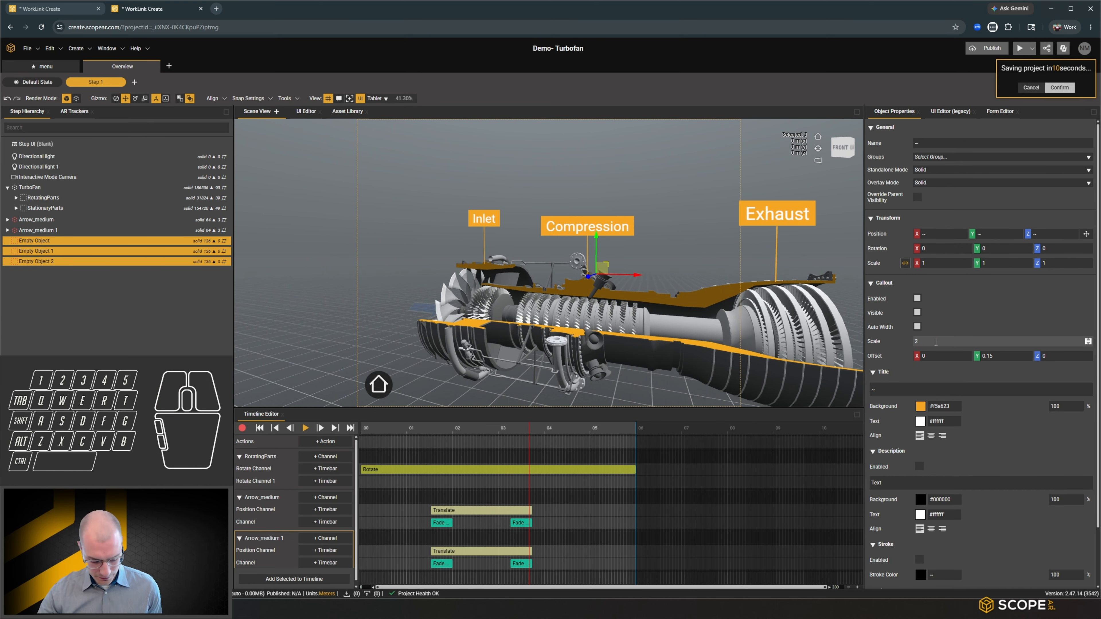
# Step: Deselect the callouts and play the Overview timeline to review the labelled engine's animation
pyautogui.keyDown('alt'); pyautogui.moveTo(737, 312); pyautogui.dragTo(670, 190); pyautogui.keyUp('alt')
pyautogui.click(670, 189)
pyautogui.keyDown('alt'); pyautogui.moveTo(628, 279); pyautogui.dragTo(654, 292); pyautogui.keyUp('alt')
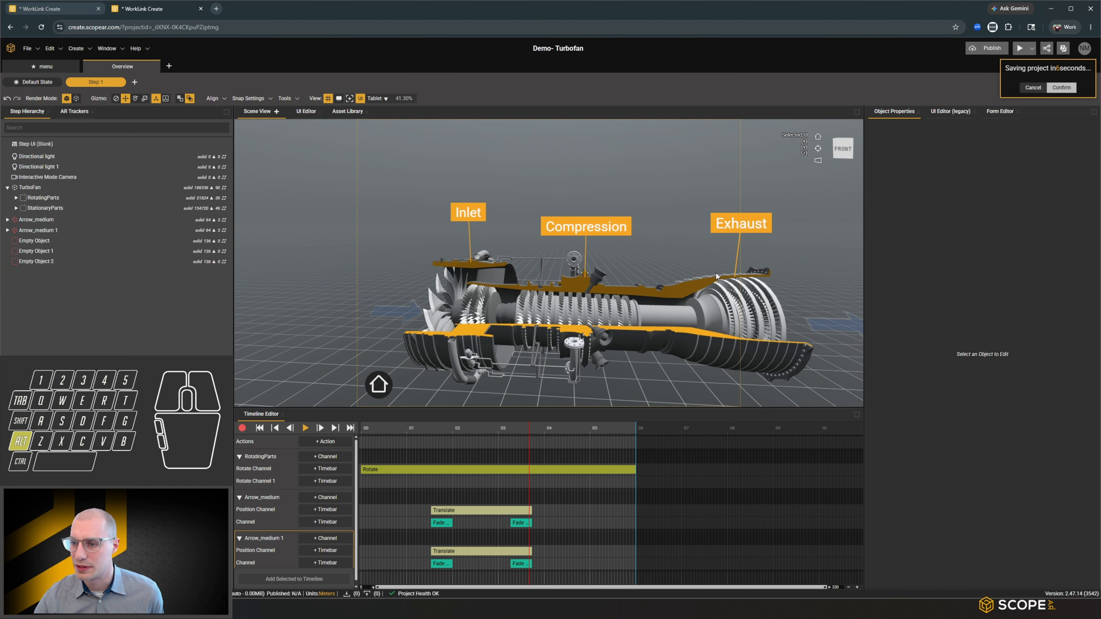
pyautogui.keyDown('alt'); pyautogui.moveTo(654, 295); pyautogui.dragTo(645, 338, button='right'); pyautogui.keyUp('alt')
pyautogui.keyDown('alt'); pyautogui.moveTo(645, 338); pyautogui.dragTo(680, 364); pyautogui.keyUp('alt')
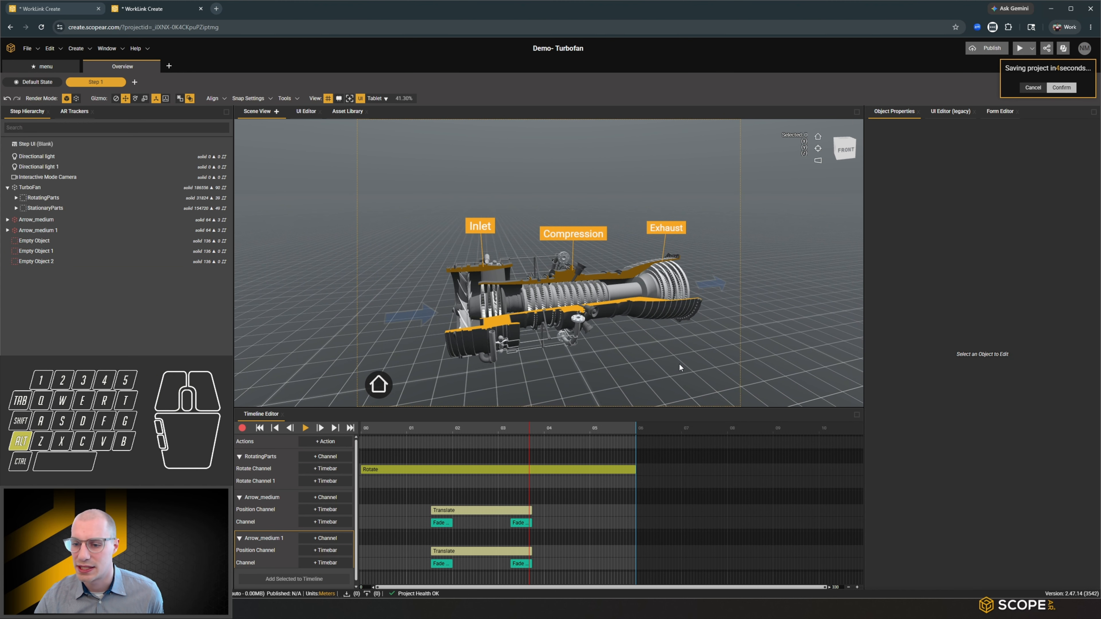
pyautogui.click(304, 428)
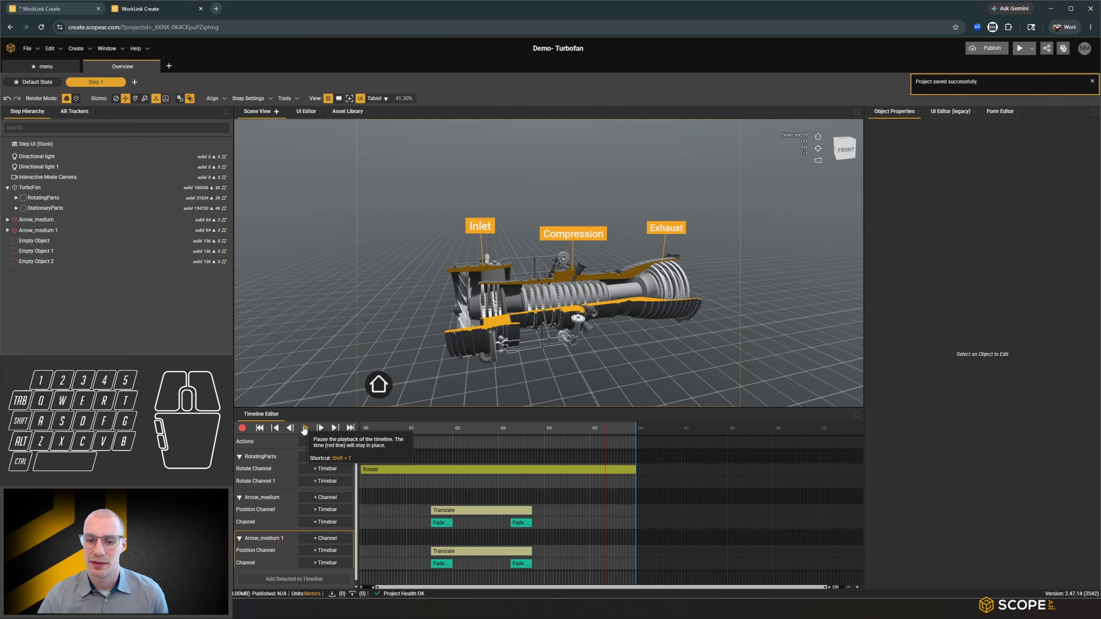
pyautogui.click(305, 428)
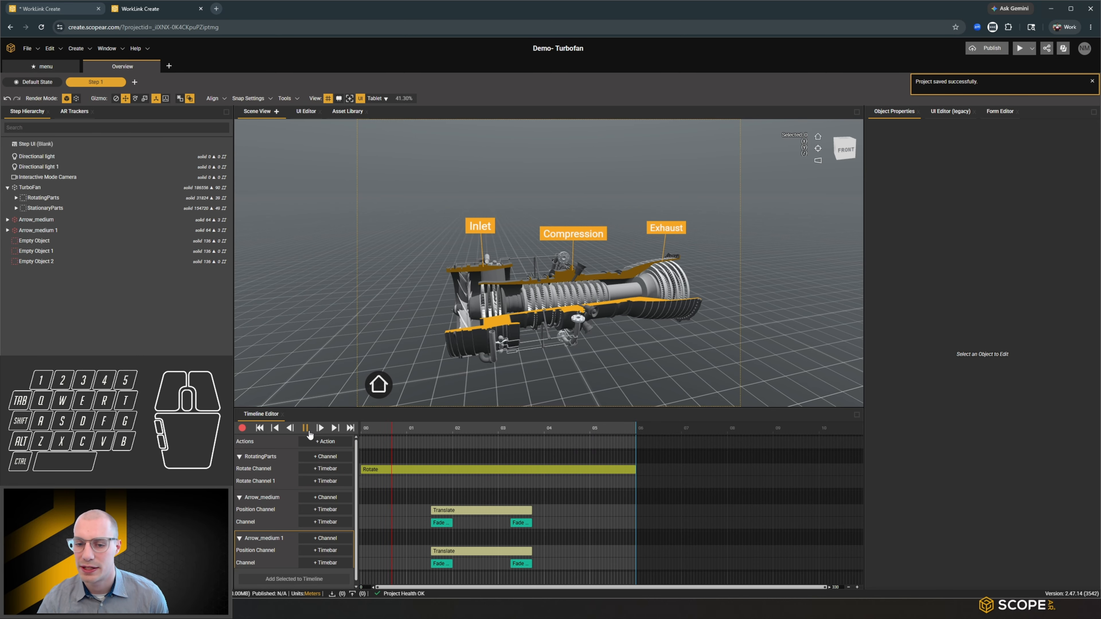
pyautogui.click(306, 429)
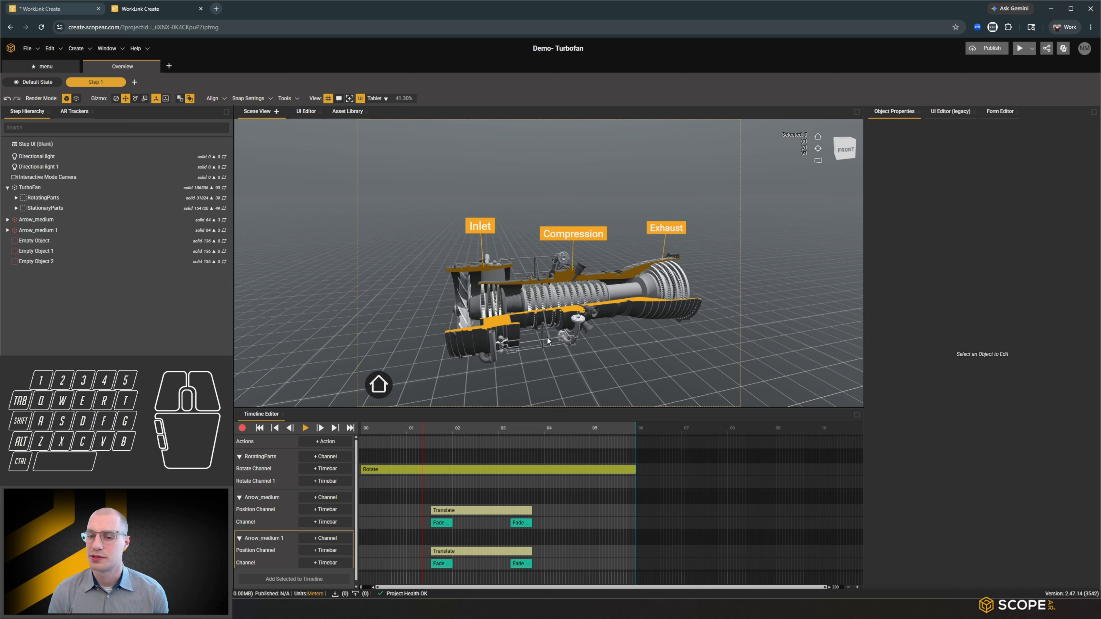
# Step: Add a new sequence after Overview and open its default state
pyautogui.click(169, 67)
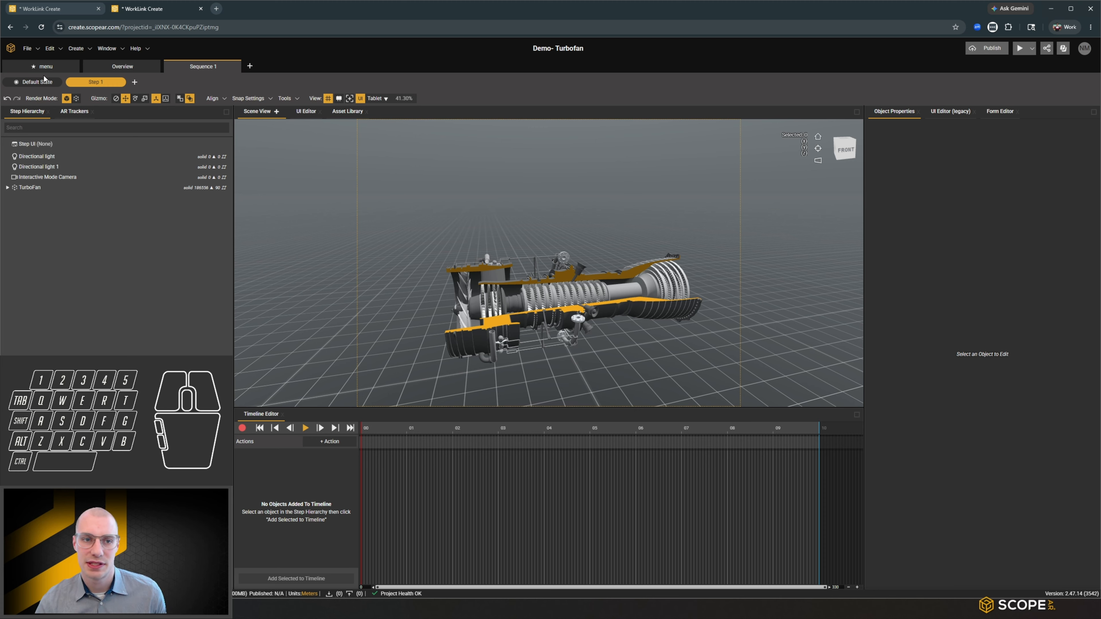
pyautogui.click(37, 83)
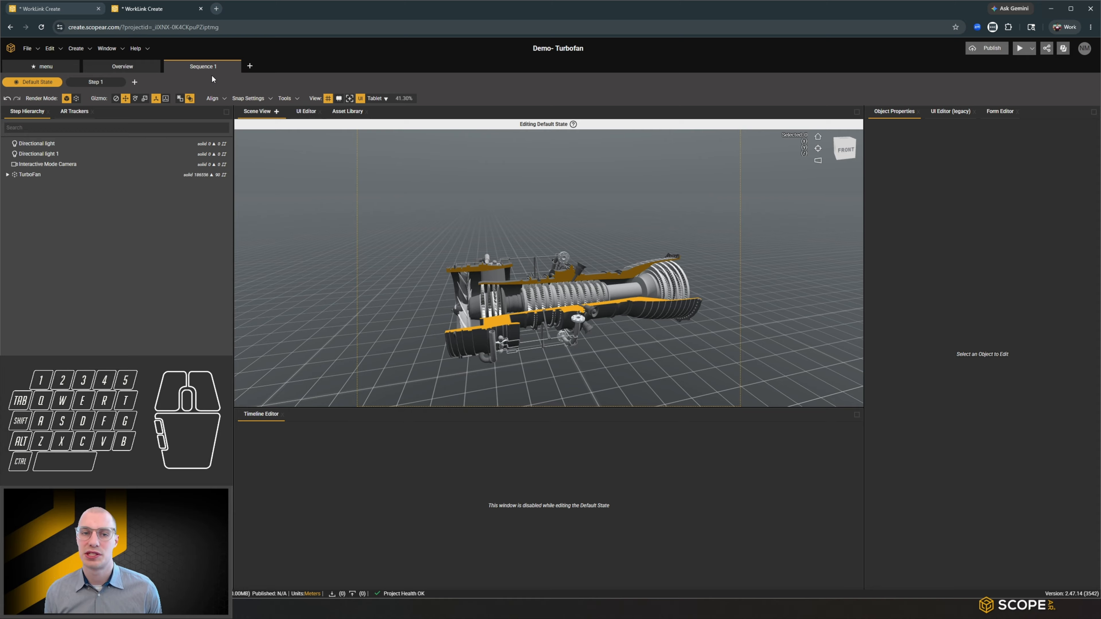
pyautogui.click(59, 69)
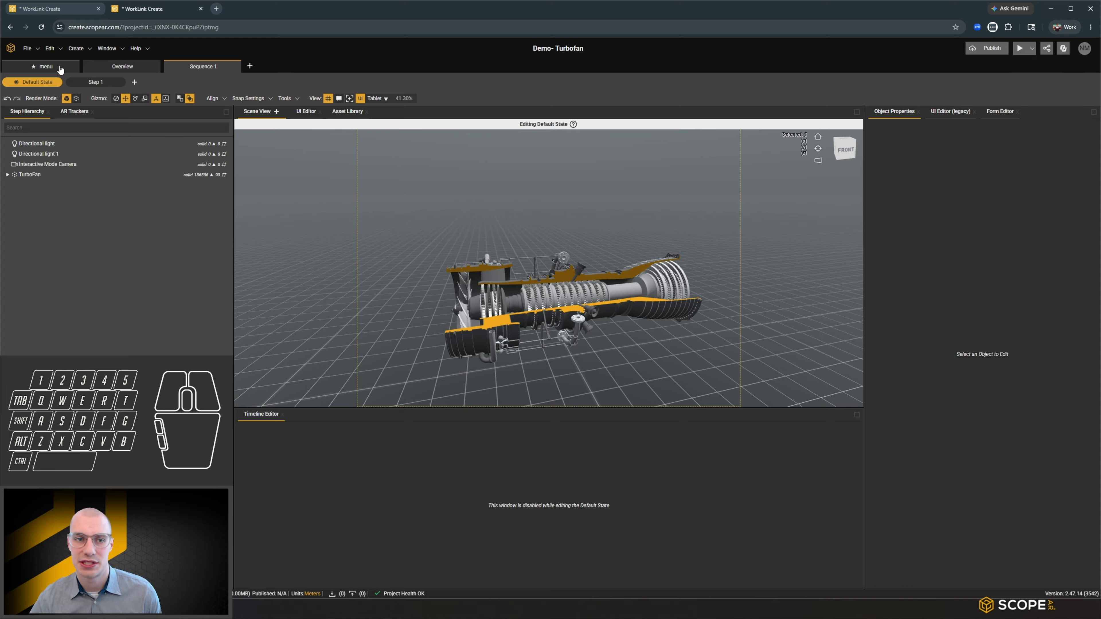
pyautogui.click(116, 65)
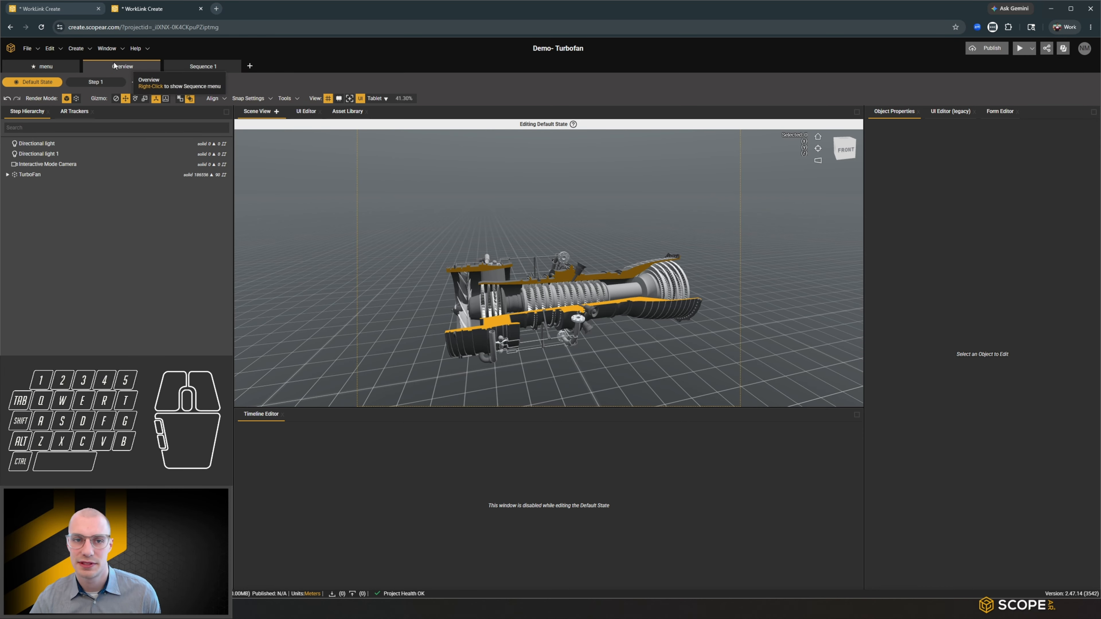
# Step: Rename the new sequence as Remove Nose Cone
pyautogui.click(169, 68)
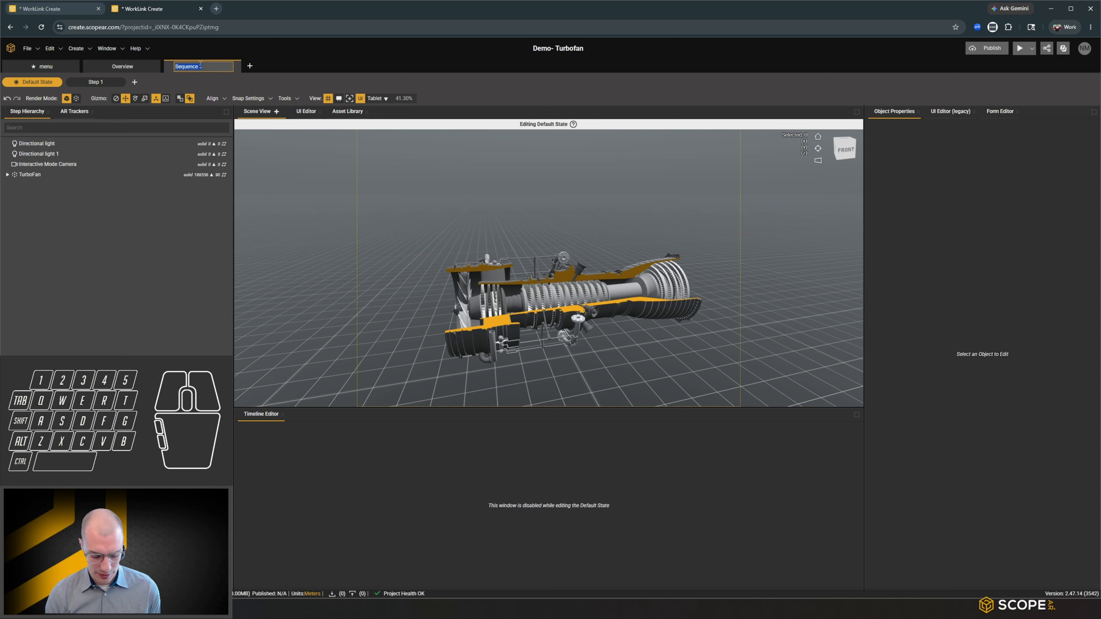
pyautogui.write('Remove No')
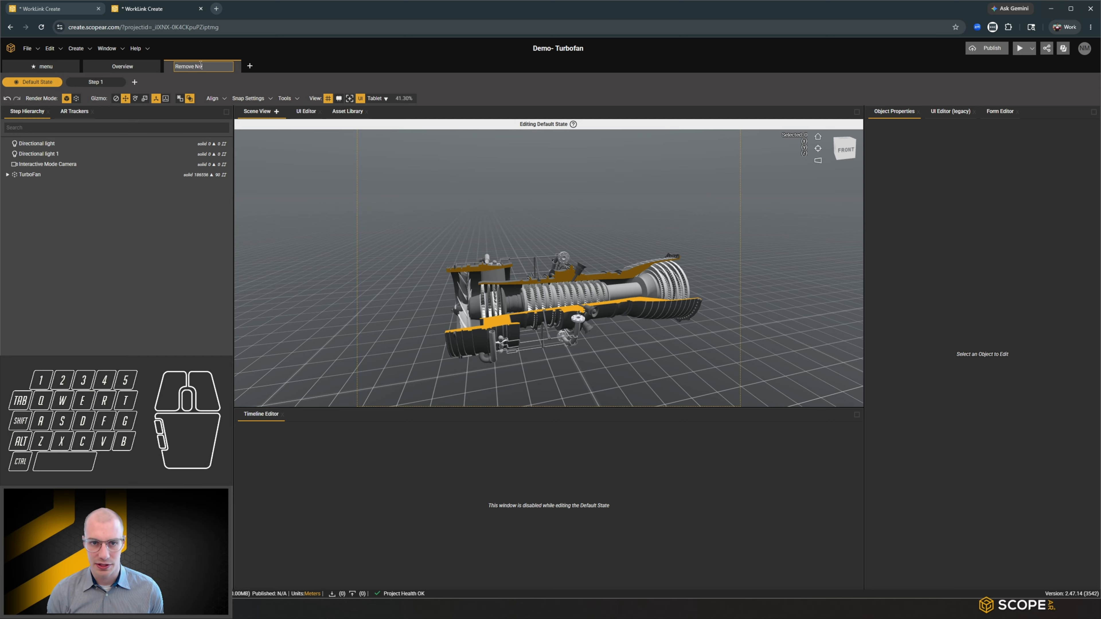
pyautogui.write('se Cone')
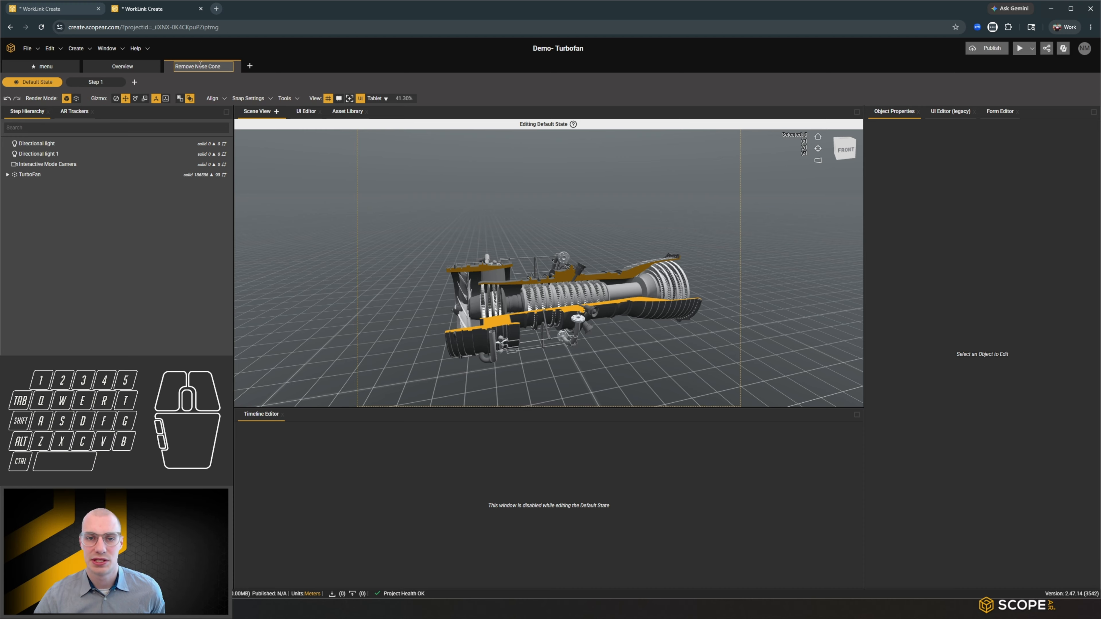
pyautogui.click(288, 90)
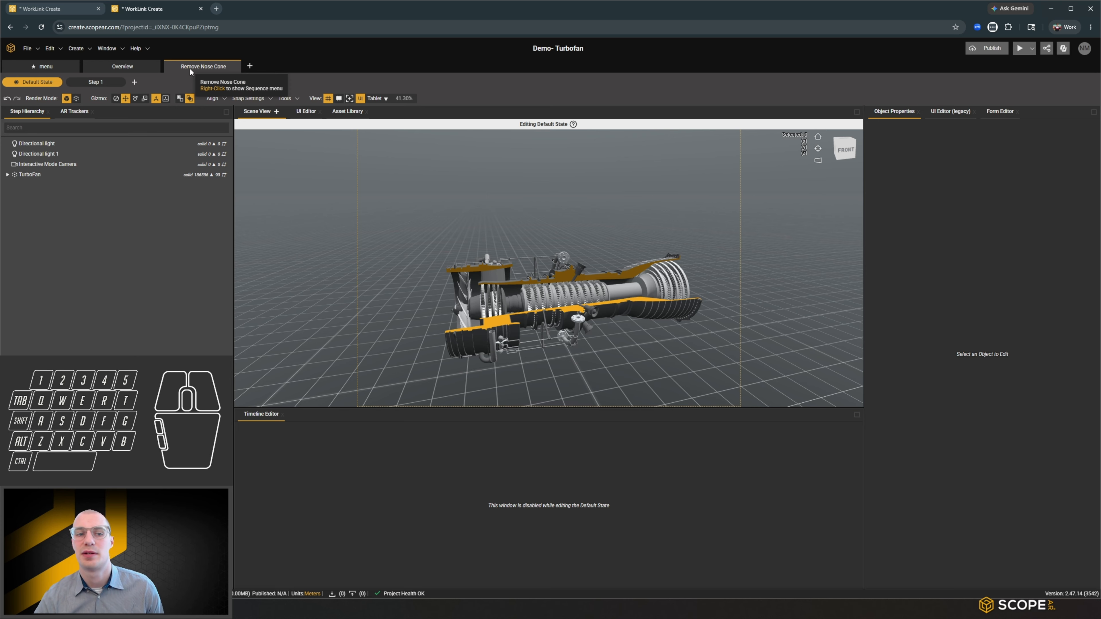
# Step: Examine the nose cone part _Part2002 and its parent Cone group within the TurboFan hierarchy
pyautogui.click(146, 175)
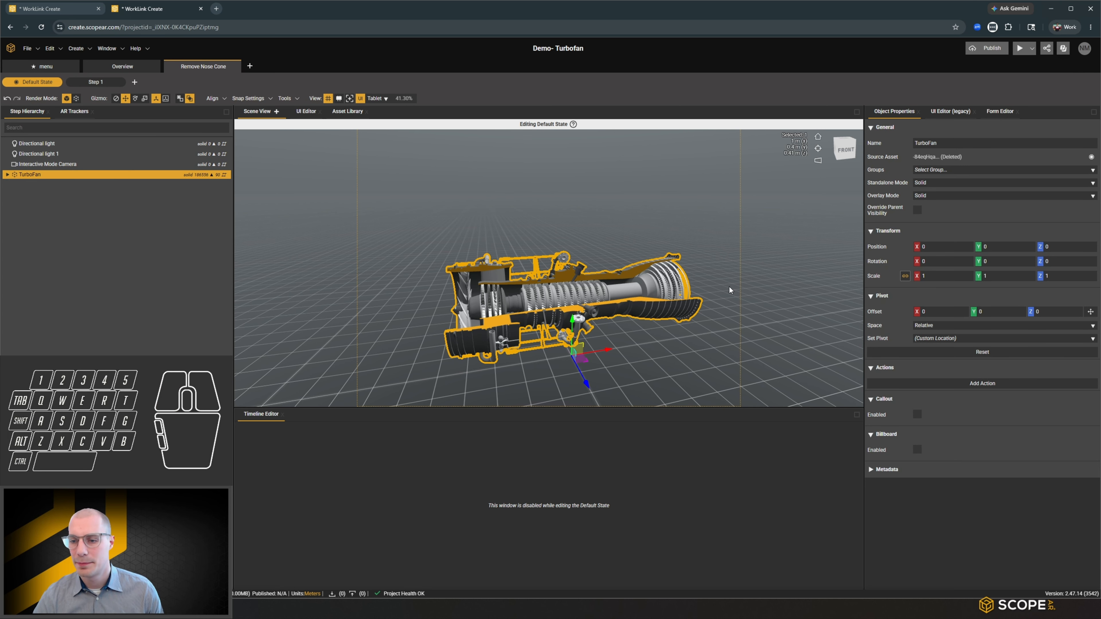
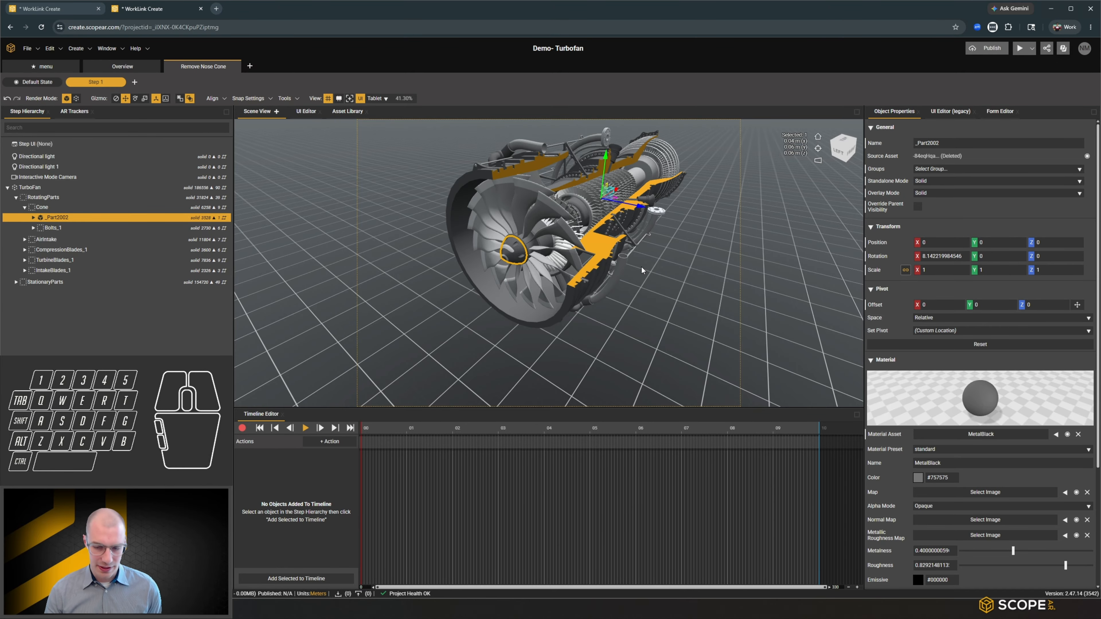
pyautogui.keyDown('alt'); pyautogui.moveTo(557, 262); pyautogui.dragTo(506, 215); pyautogui.keyUp('alt')
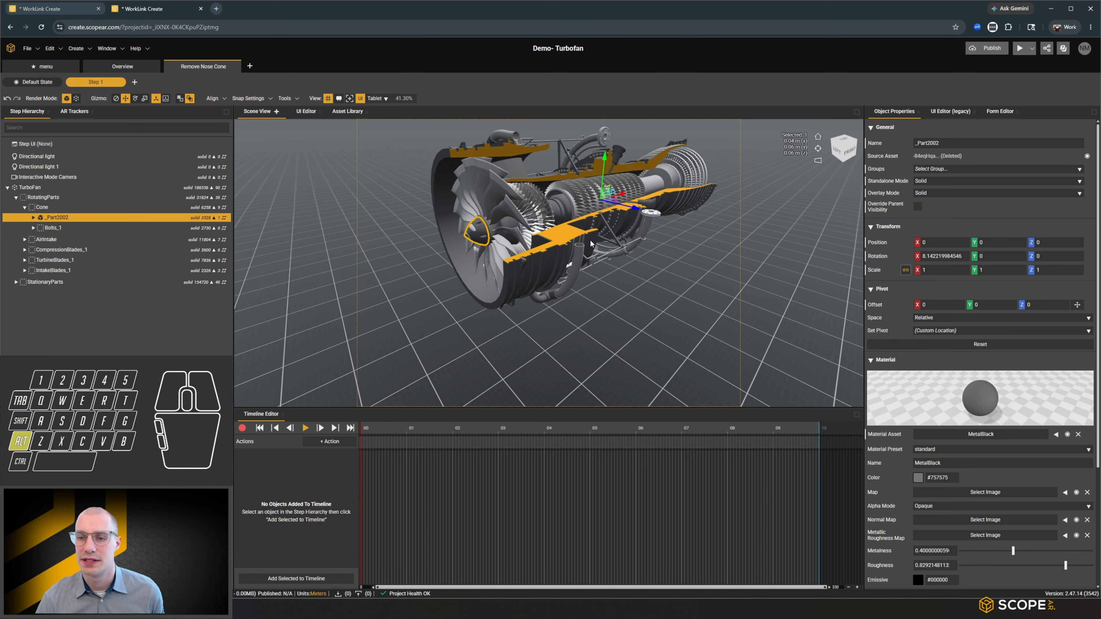
pyautogui.keyDown('alt'); pyautogui.moveTo(591, 243); pyautogui.dragTo(509, 310); pyautogui.keyUp('alt')
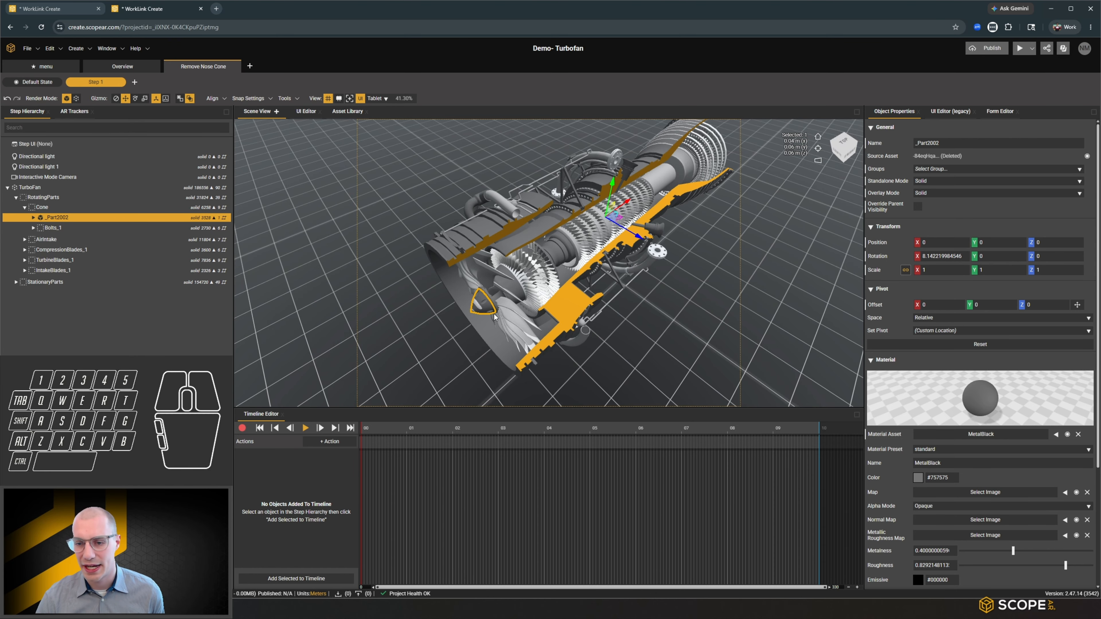
pyautogui.click(42, 208)
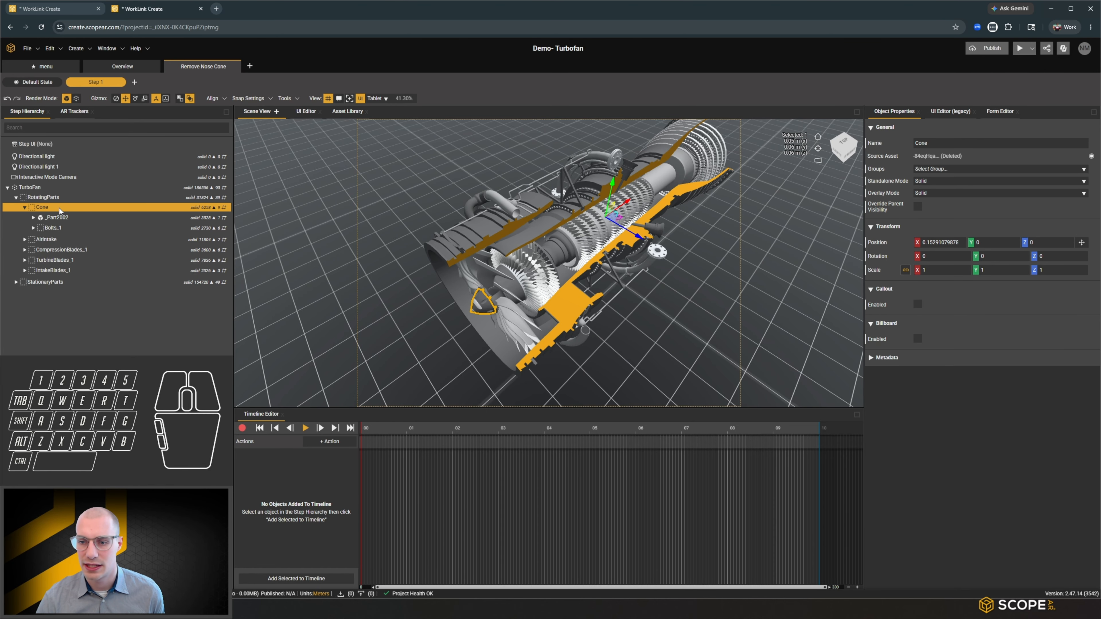
pyautogui.click(71, 218)
# Step: Select the Cone group and move its origin from the engine's middle onto the nose cone
pyautogui.click(70, 209)
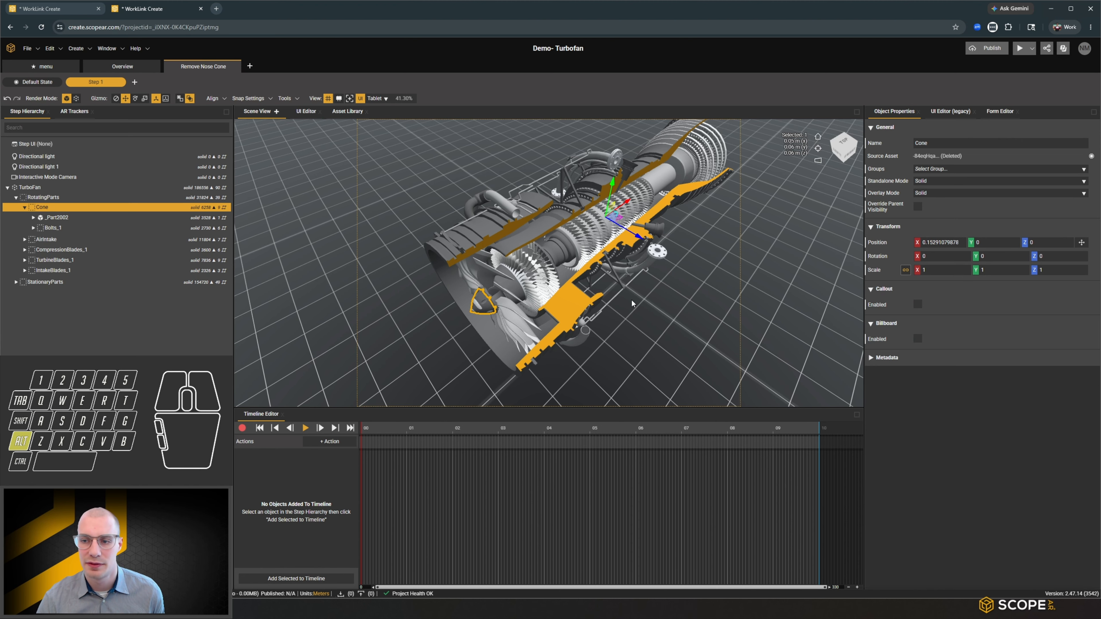
pyautogui.keyDown('alt'); pyautogui.moveTo(525, 278); pyautogui.dragTo(539, 181); pyautogui.keyUp('alt')
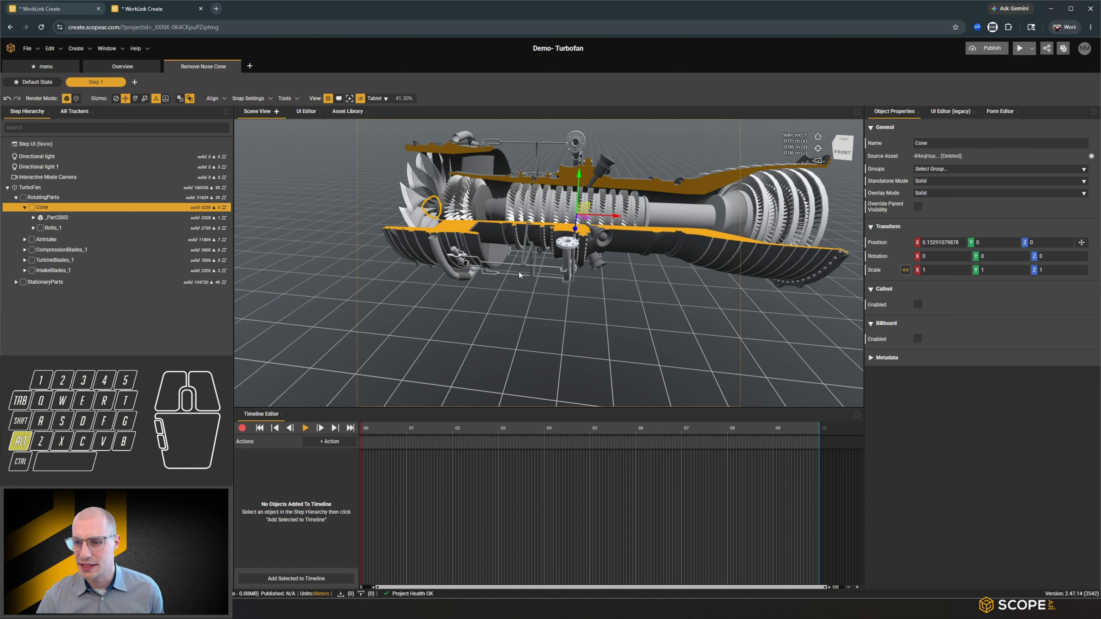
pyautogui.keyDown('alt'); pyautogui.moveTo(519, 274); pyautogui.dragTo(621, 241); pyautogui.keyUp('alt')
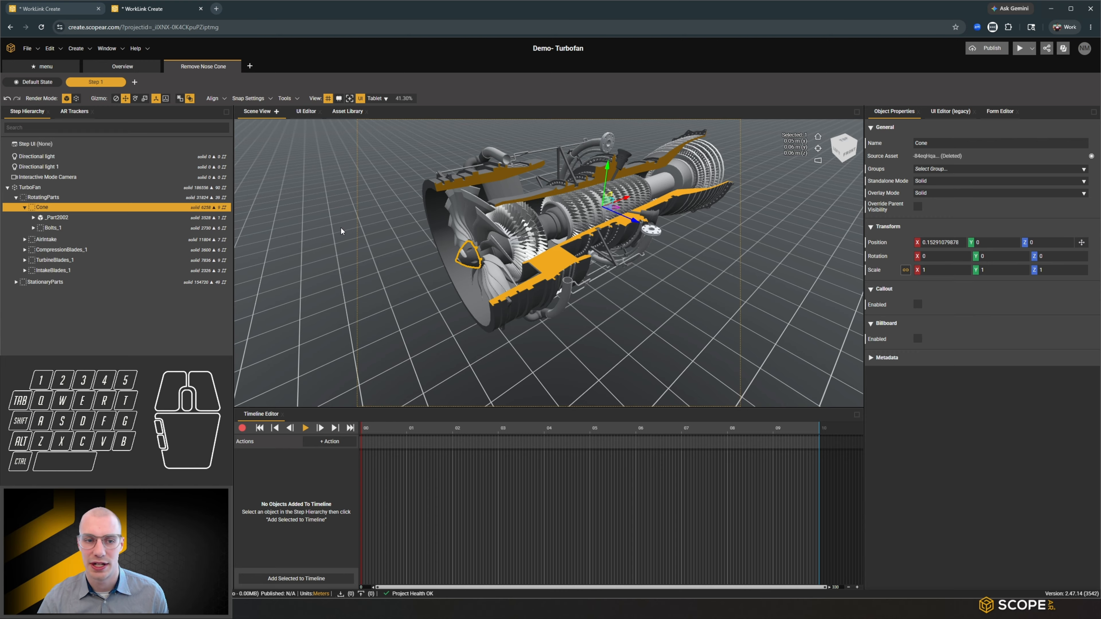
pyautogui.click(1081, 242)
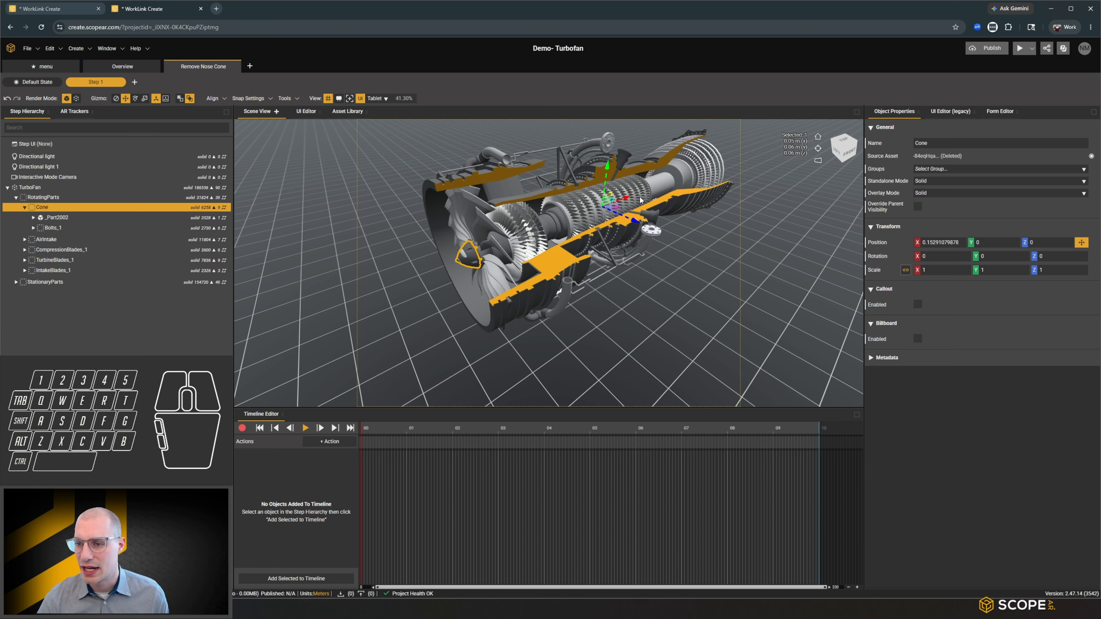
pyautogui.moveTo(625, 200); pyautogui.dragTo(476, 251)
pyautogui.keyDown('alt'); pyautogui.moveTo(581, 288); pyautogui.dragTo(433, 267); pyautogui.keyUp('alt')
# Step: Set the pivot of _Part2002 inside the Cone group to Center
pyautogui.click(94, 218)
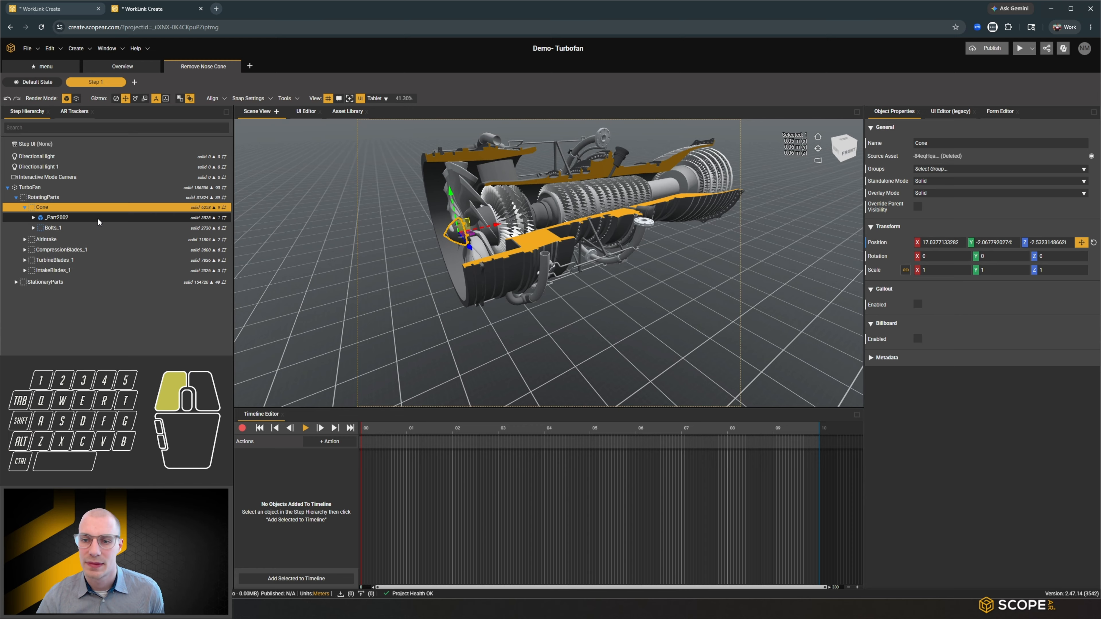
pyautogui.keyDown('alt'); pyautogui.moveTo(549, 260); pyautogui.dragTo(620, 288); pyautogui.keyUp('alt')
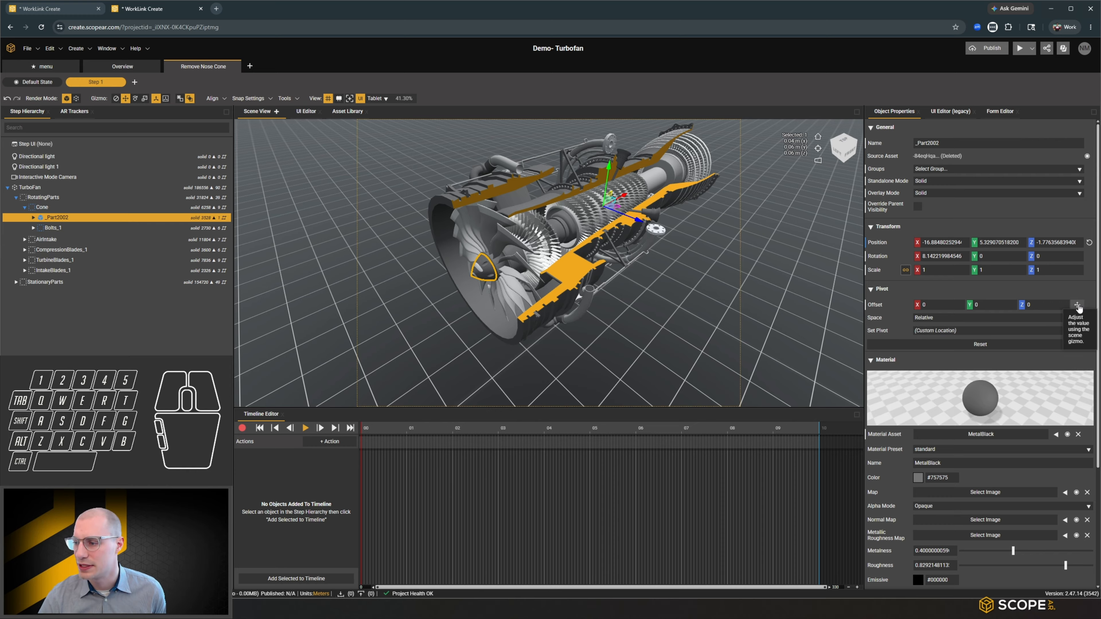
pyautogui.click(936, 331)
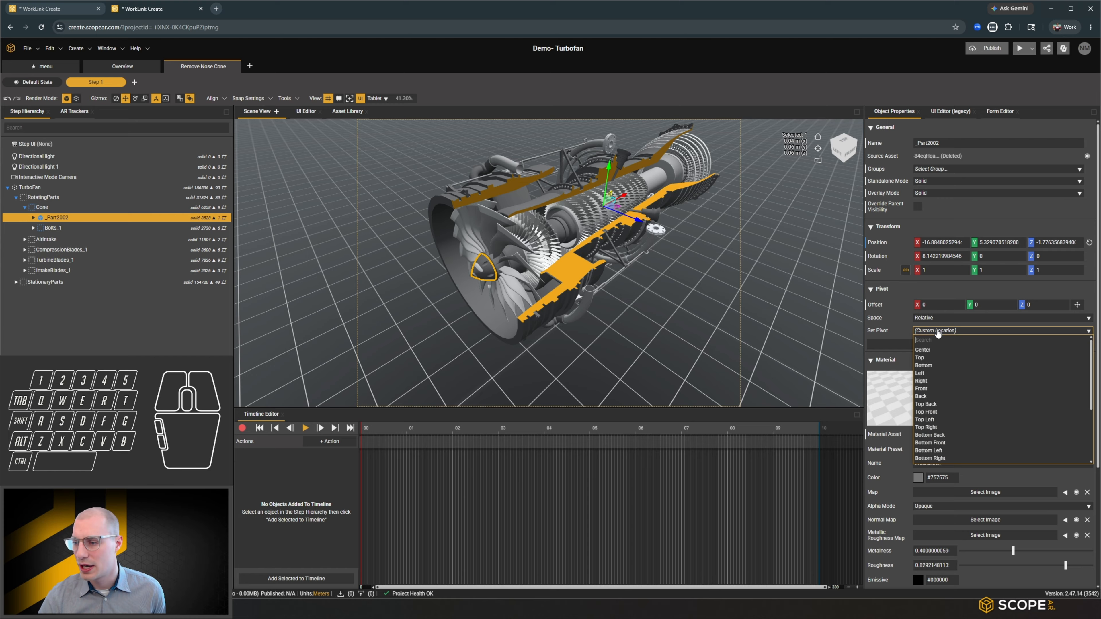
pyautogui.click(928, 350)
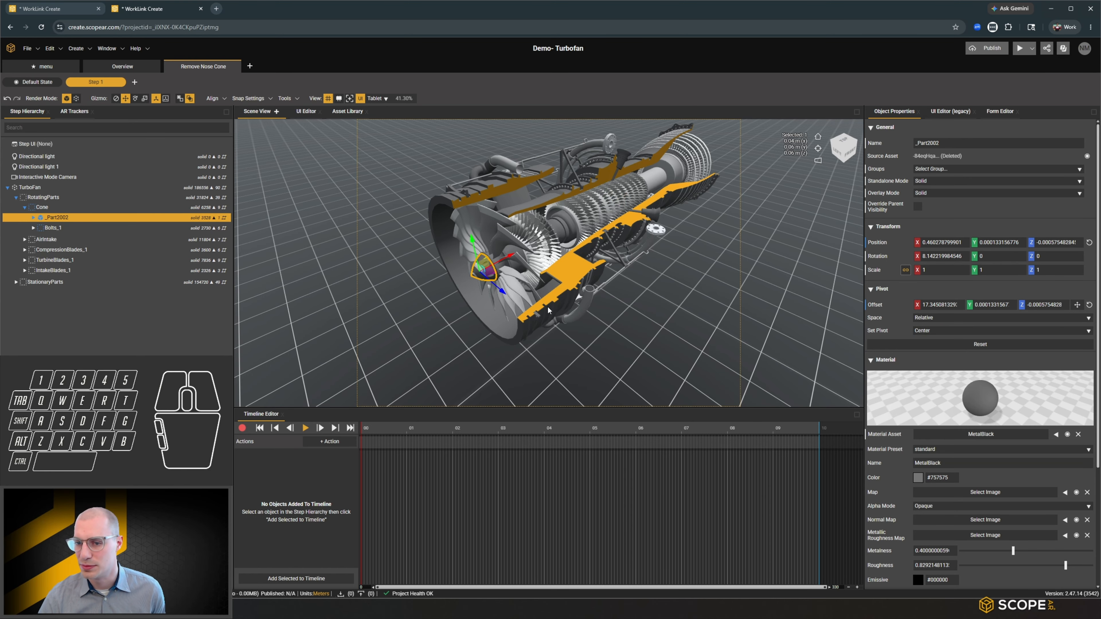
# Step: Compare the pivot placement of _Part2002 with that of its parent Cone group
pyautogui.click(678, 303)
pyautogui.moveTo(686, 300); pyautogui.dragTo(510, 282)
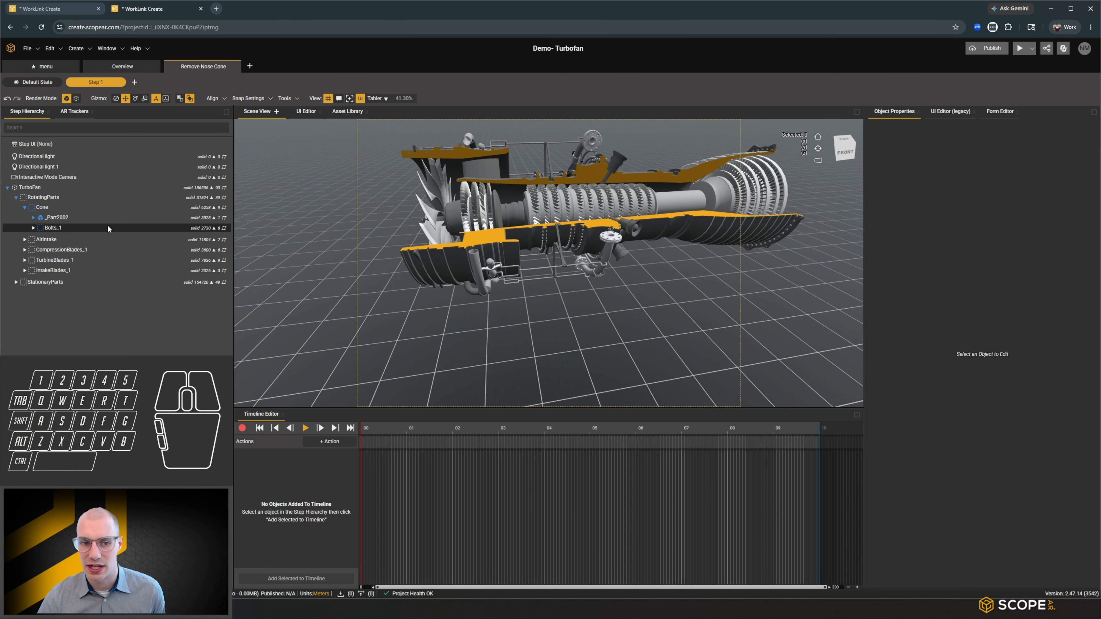
pyautogui.click(86, 217)
pyautogui.keyDown('alt'); pyautogui.moveTo(502, 243); pyautogui.dragTo(476, 248); pyautogui.keyUp('alt')
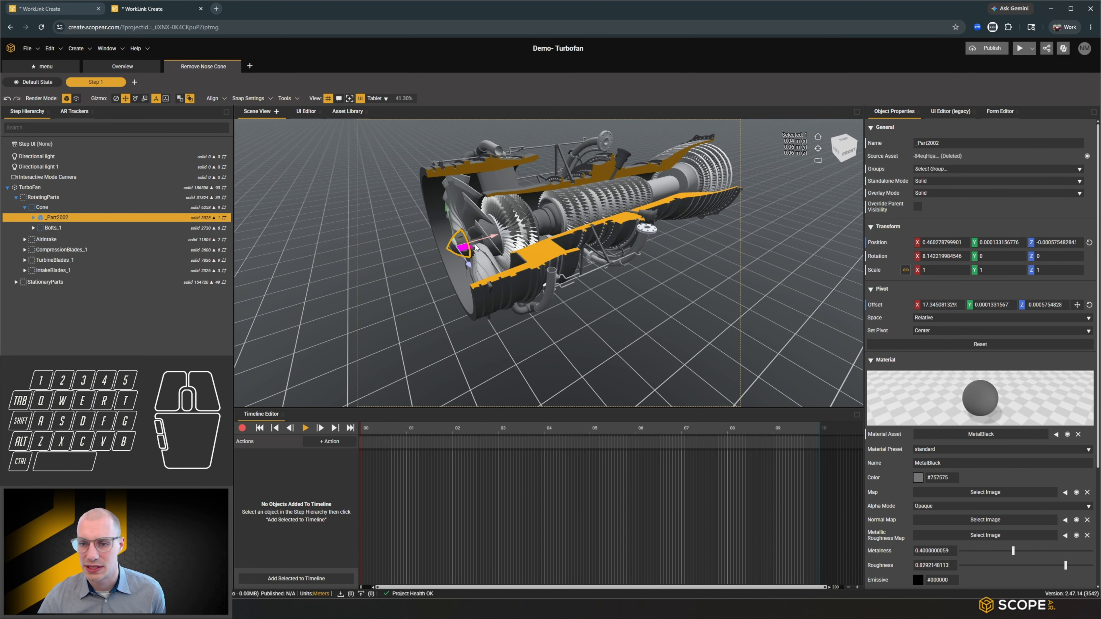
pyautogui.click(476, 247)
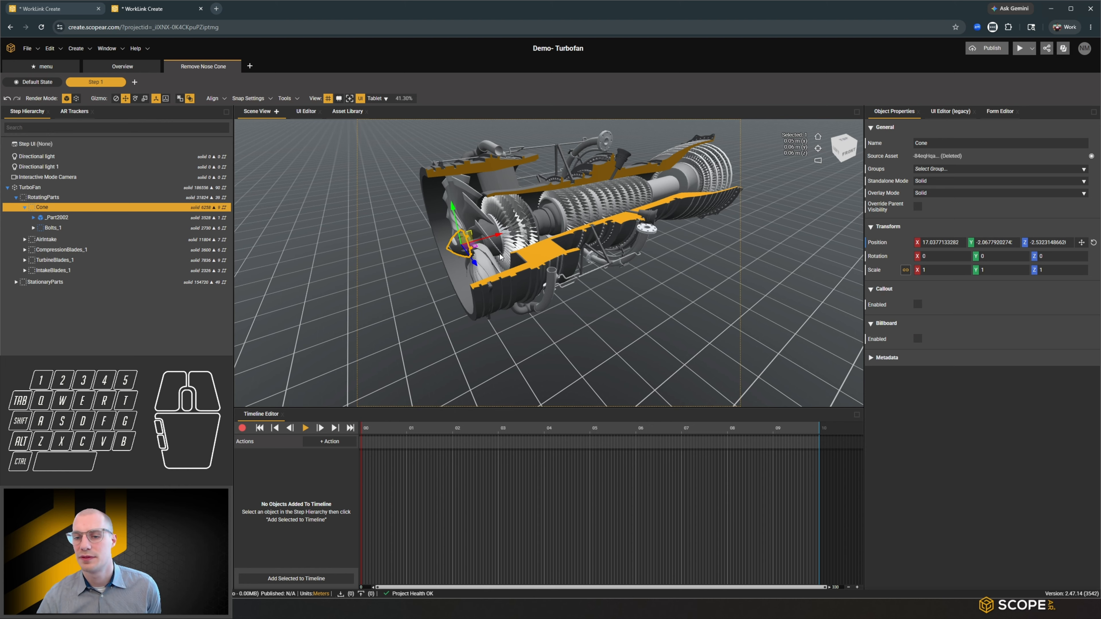
# Step: Add _Part2002 to the Step 1 timeline and insert a Set Object Color timebar at the start of its channel
pyautogui.click(93, 217)
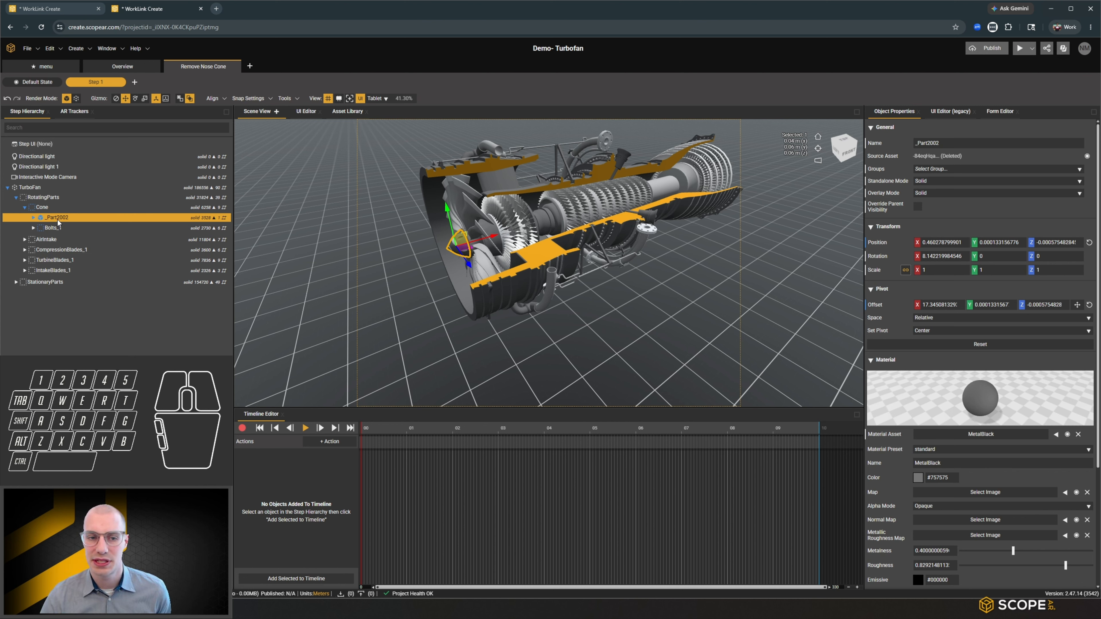
pyautogui.click(297, 578)
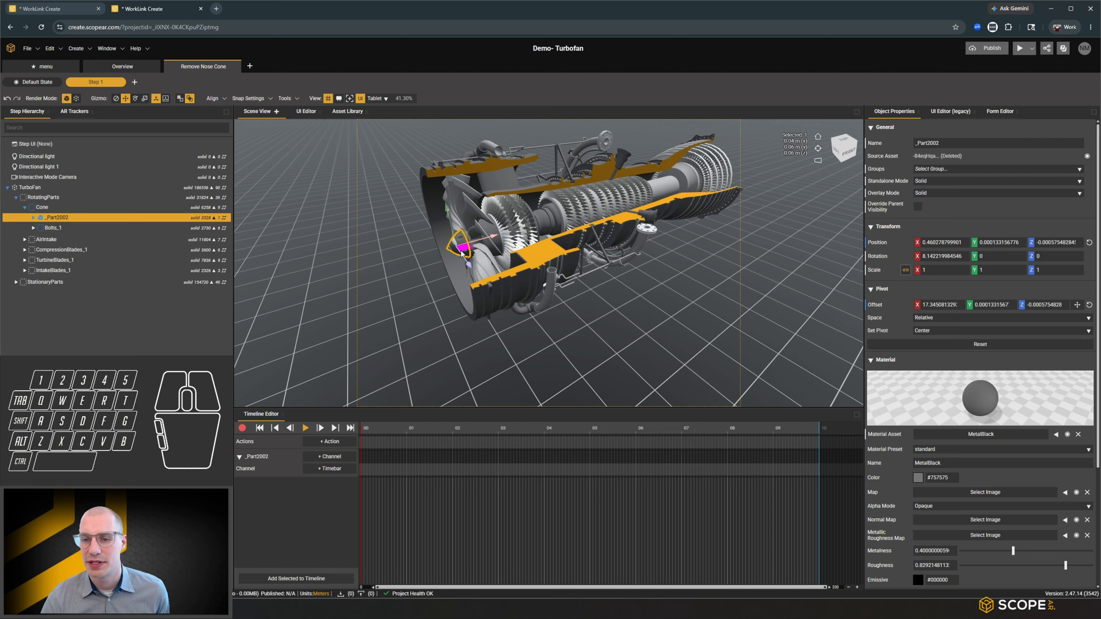
pyautogui.rightClick(364, 467)
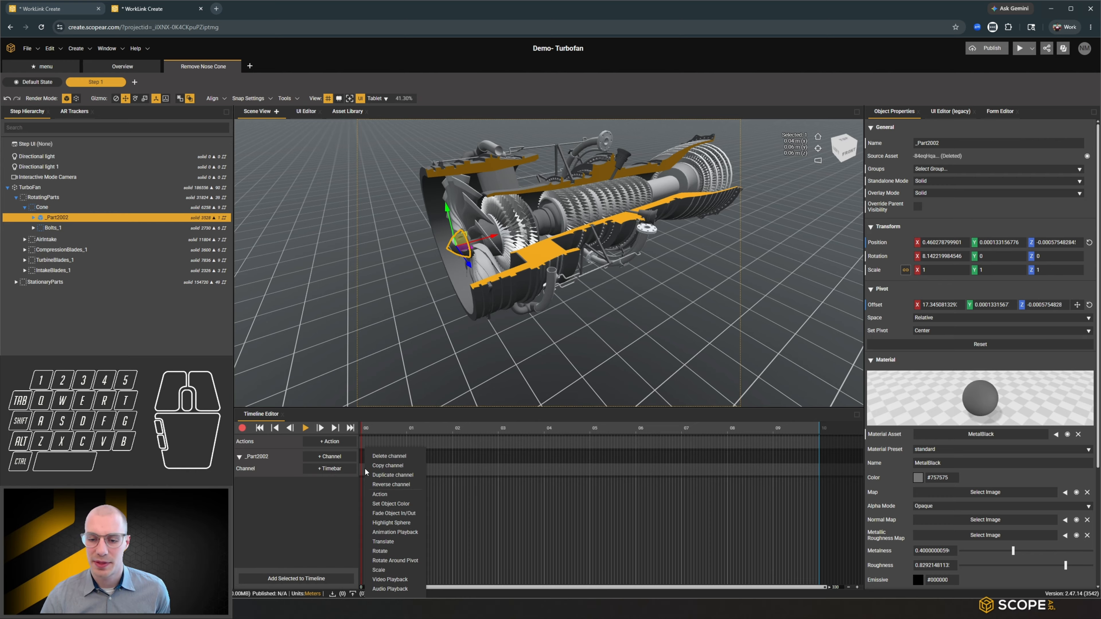
pyautogui.click(405, 505)
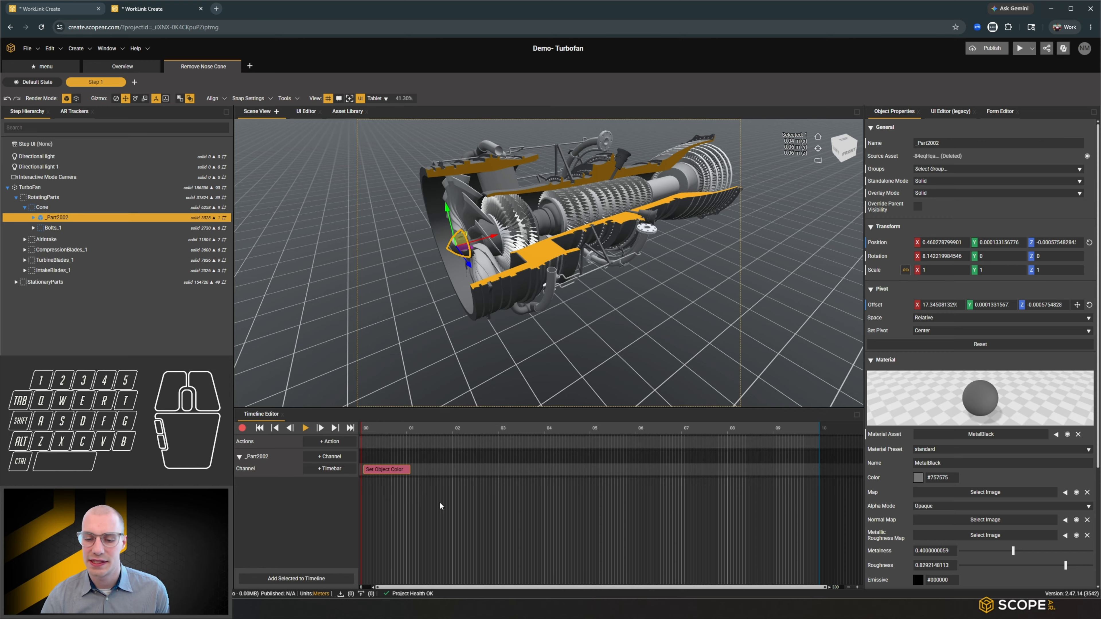
# Step: Set the target color of the Set Object Color timebar to turquoise #50e3c2
pyautogui.click(389, 471)
pyautogui.click(788, 534)
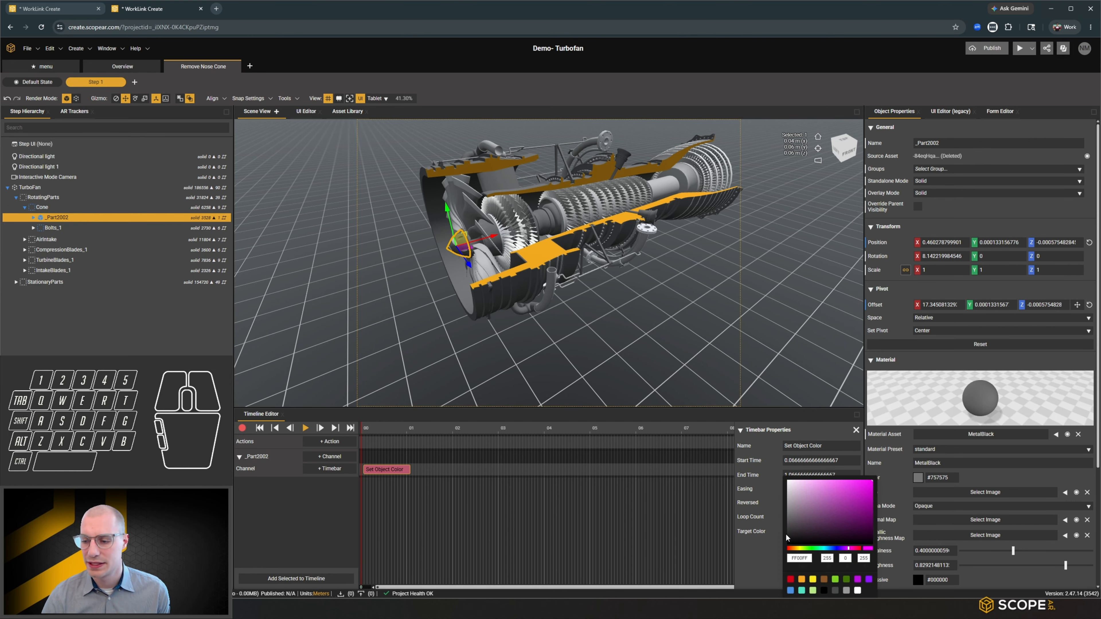
pyautogui.click(802, 590)
pyautogui.click(775, 556)
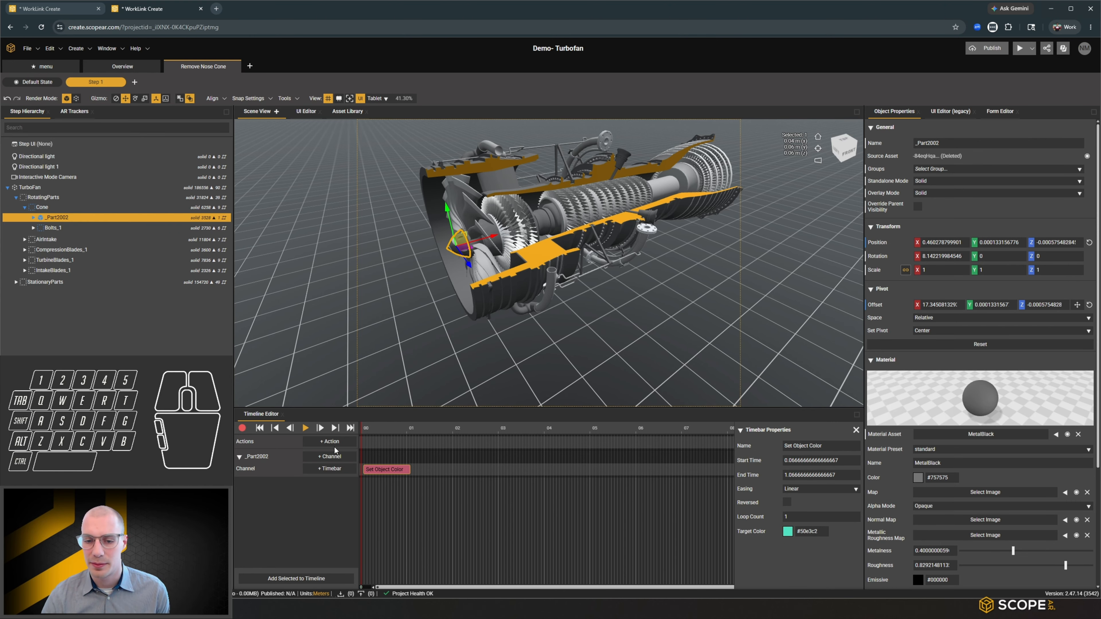
# Step: Play the timeline and deselect the nose cone to check its color change
pyautogui.click(305, 428)
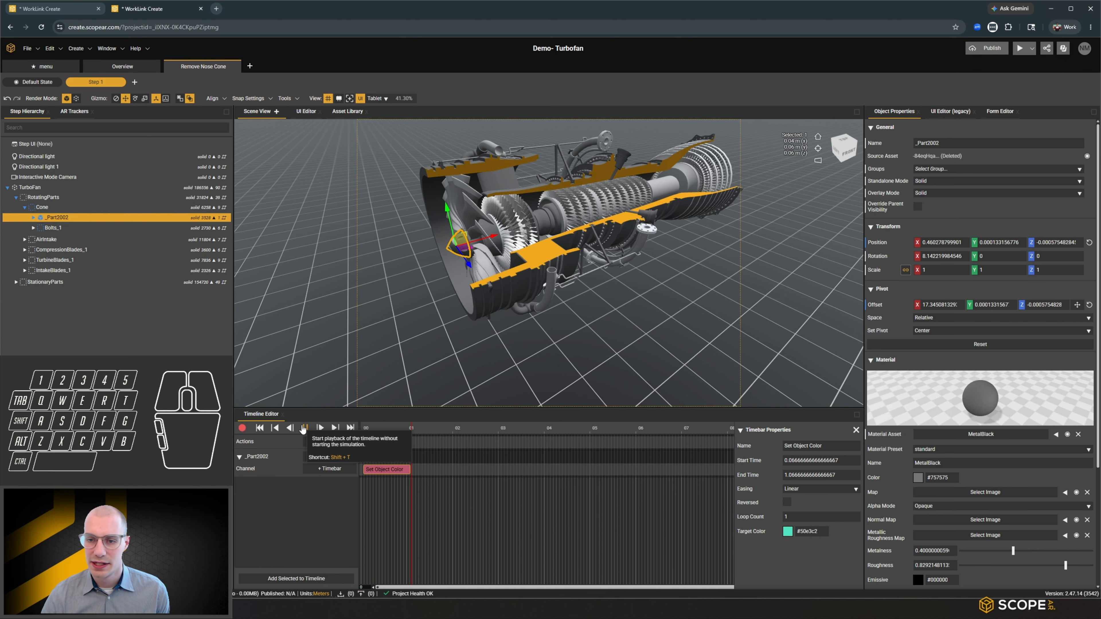
pyautogui.click(308, 427)
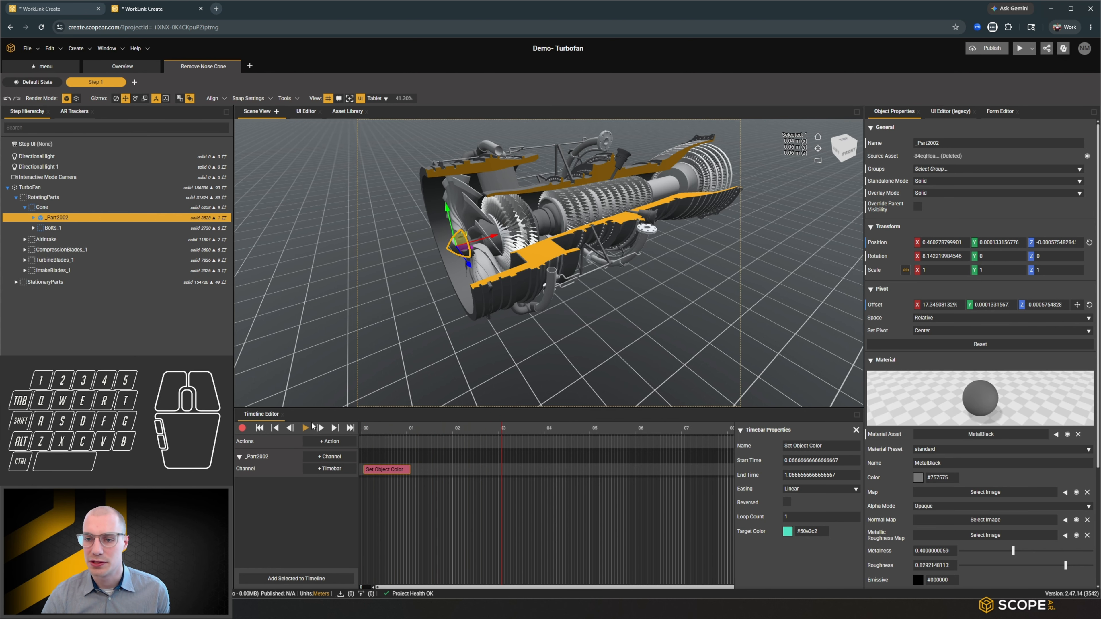
pyautogui.click(434, 336)
pyautogui.moveTo(608, 285); pyautogui.dragTo(663, 304)
pyautogui.click(306, 428)
pyautogui.click(305, 431)
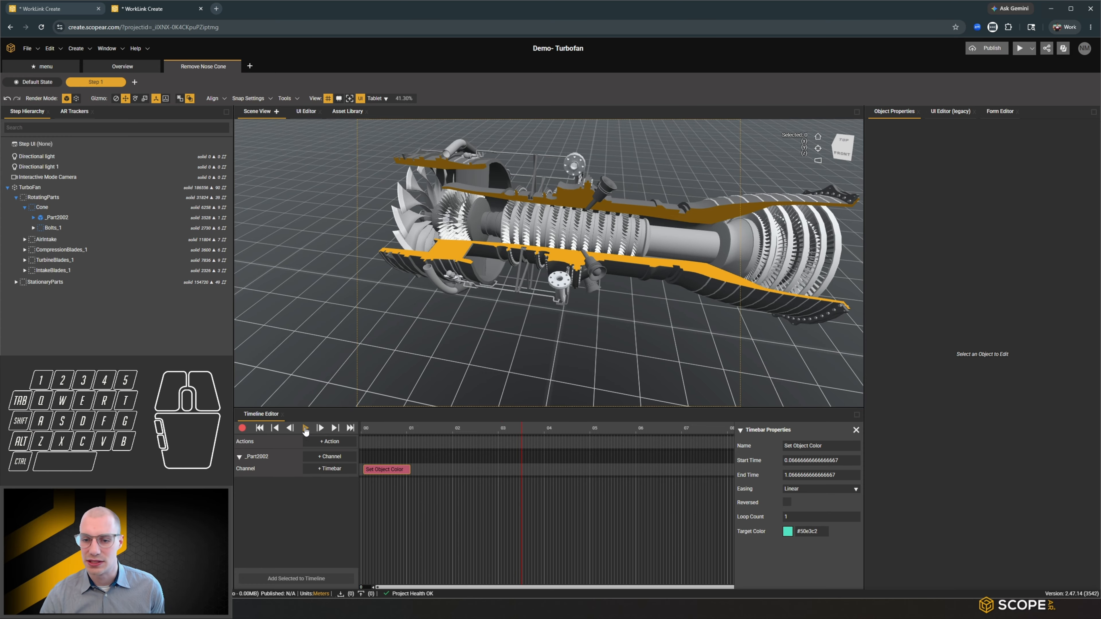
# Step: Set the timeline's loop end just before 2 seconds and play the color change with the nose cone in view
pyautogui.rightClick(450, 429)
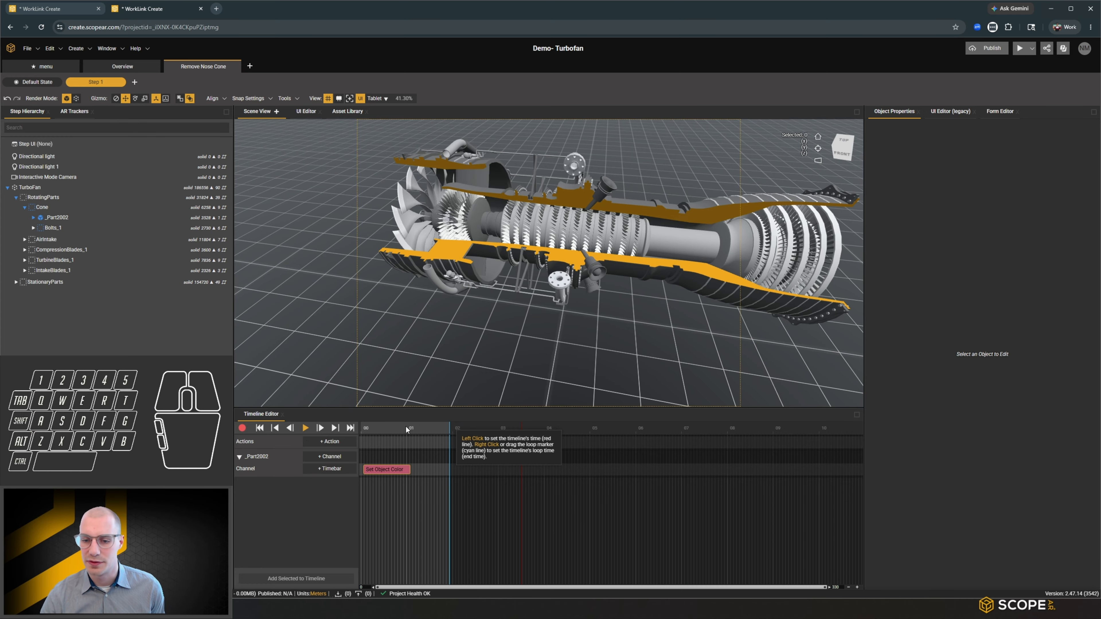
pyautogui.click(306, 428)
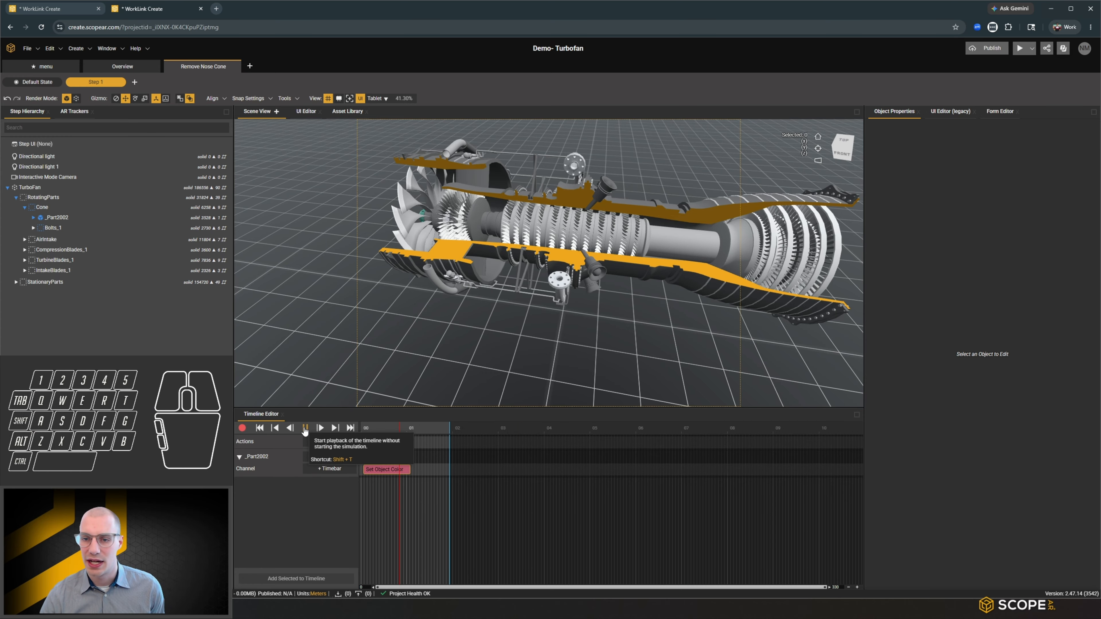
pyautogui.click(305, 428)
pyautogui.keyDown('alt'); pyautogui.moveTo(585, 319); pyautogui.dragTo(577, 254); pyautogui.keyUp('alt')
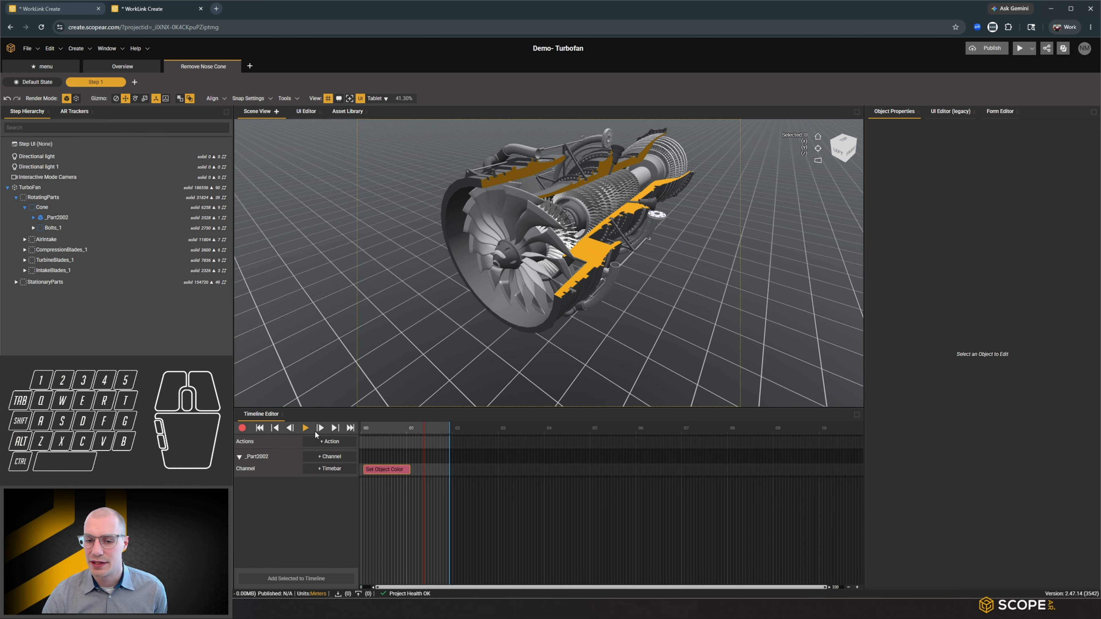
pyautogui.click(305, 428)
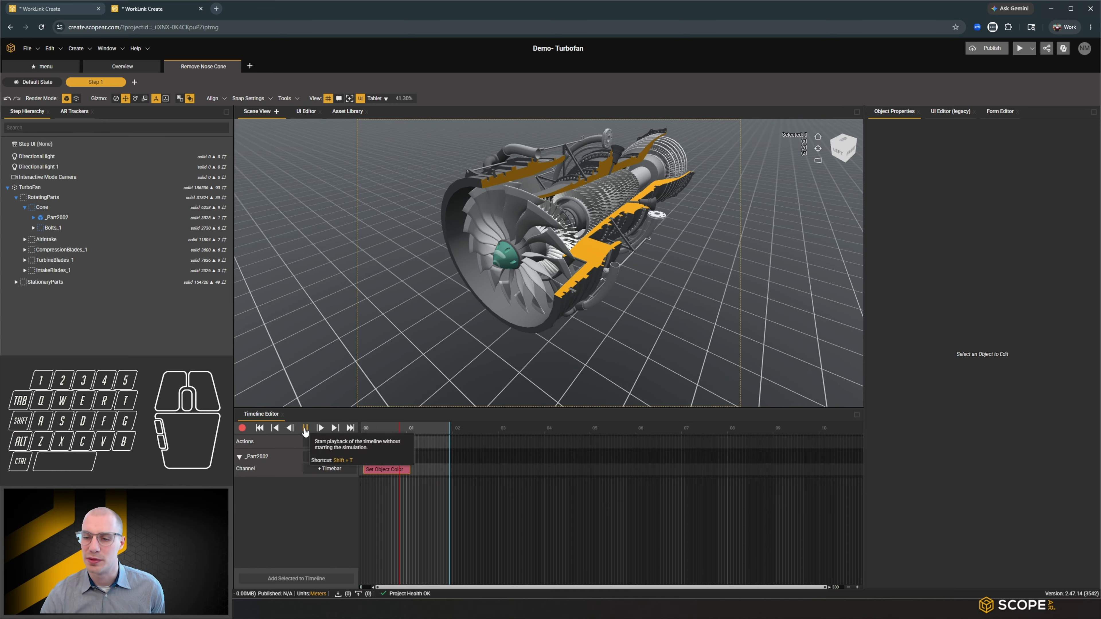
pyautogui.click(305, 428)
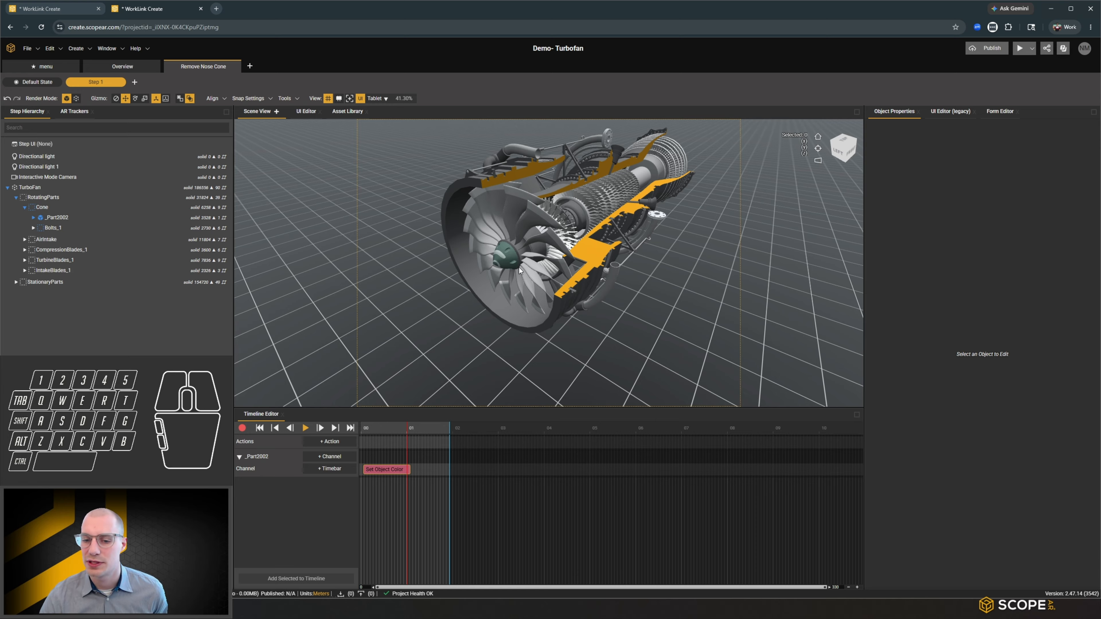
# Step: Add a second channel to _Part2002 with a Highlight Sphere timebar at the start and set its diameter to 0.5
pyautogui.click(351, 457)
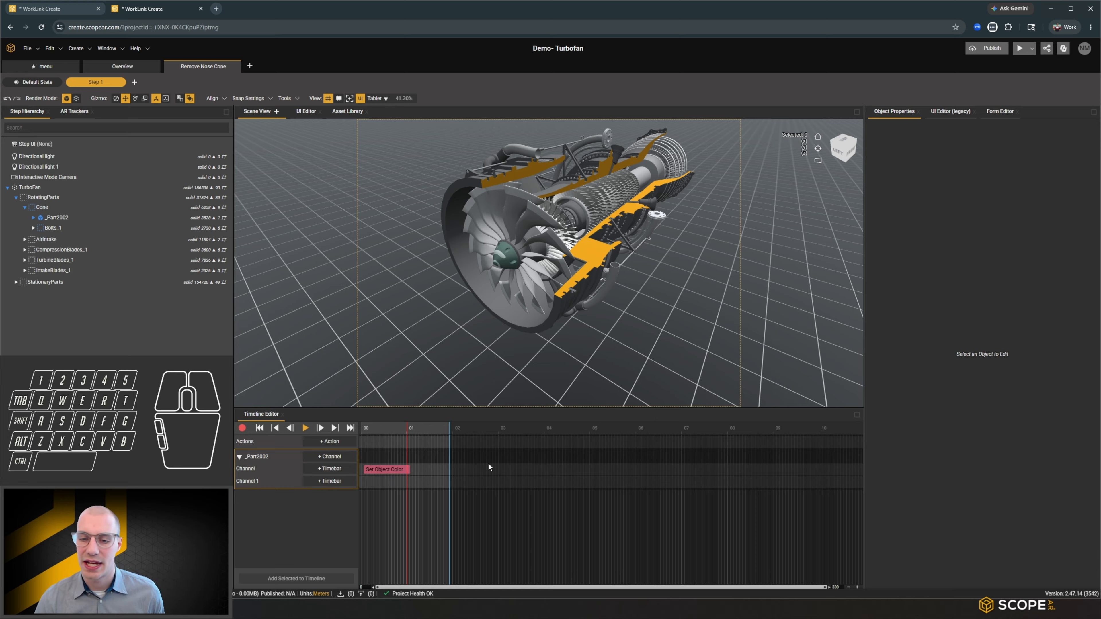
pyautogui.rightClick(362, 482)
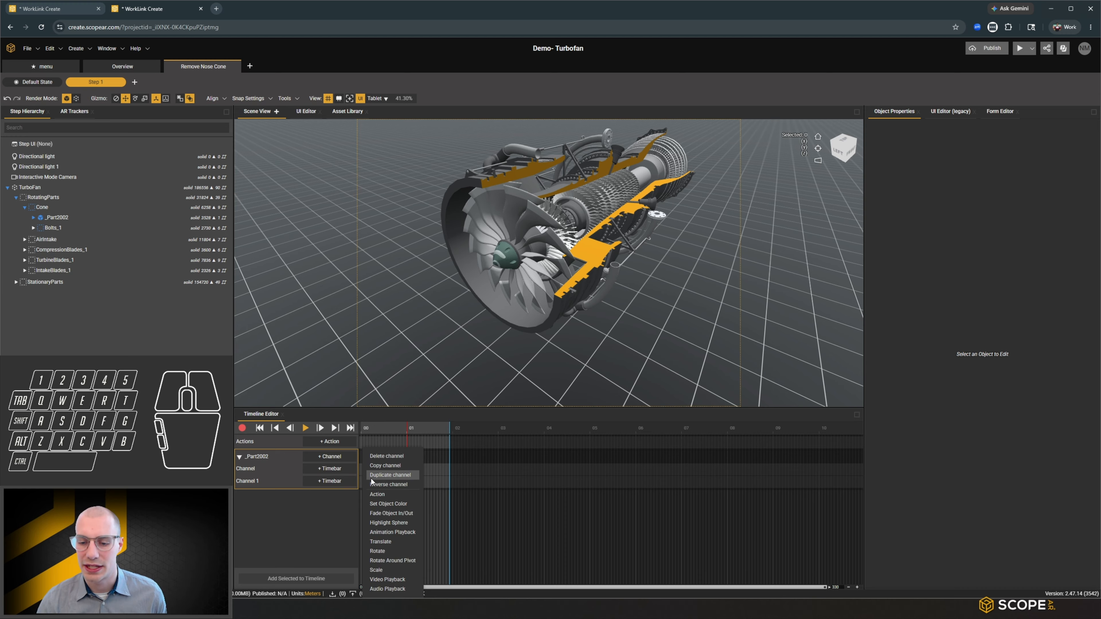
pyautogui.click(400, 519)
pyautogui.click(375, 485)
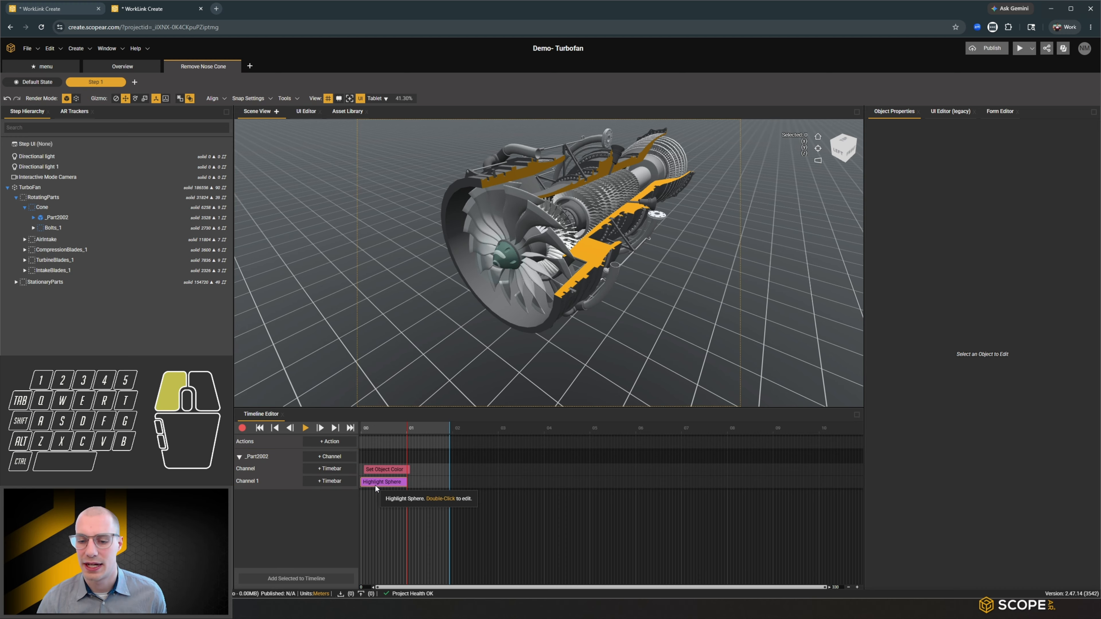
pyautogui.click(804, 520)
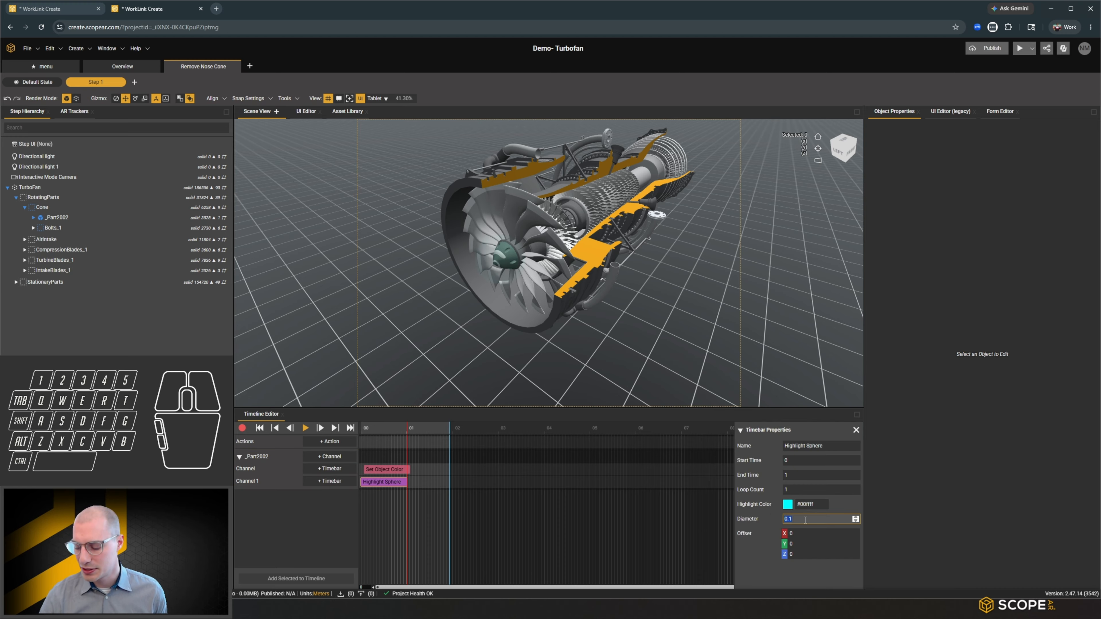
pyautogui.write('0.5')
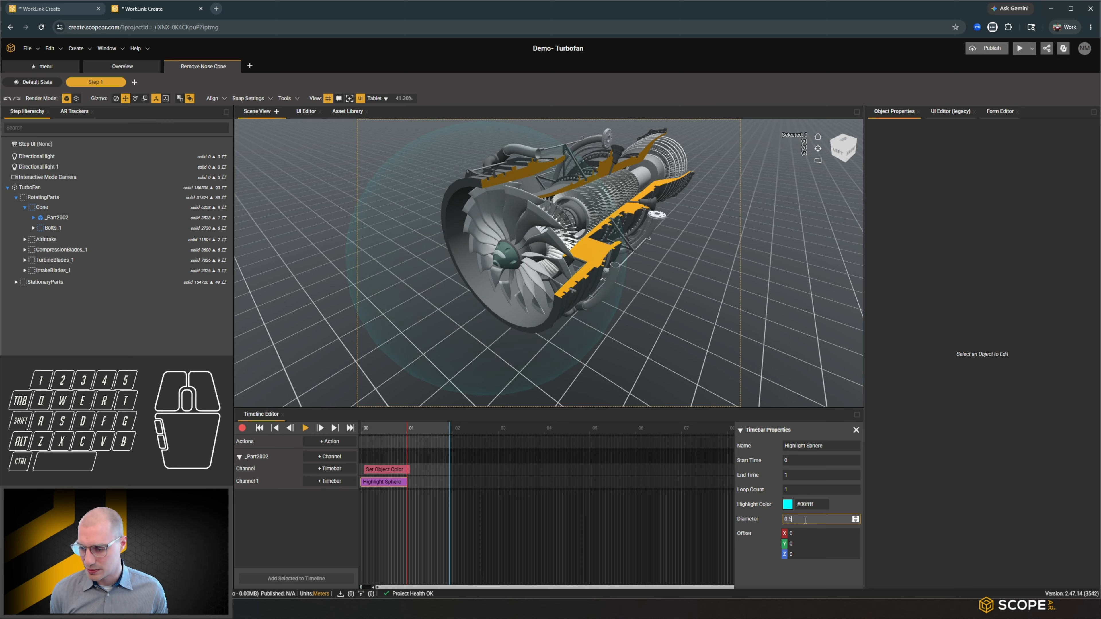
# Step: Apply the 0.5 sphere diameter and play the timeline from the start, checking the highlight from several angles around the turbofan
pyautogui.press('Return')
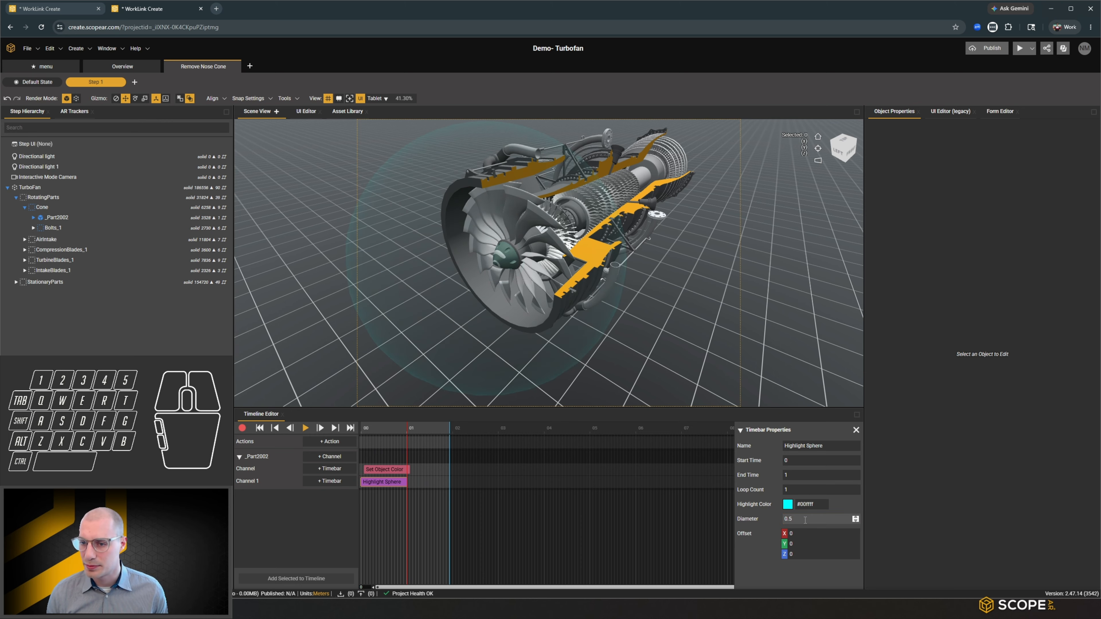
pyautogui.click(260, 428)
pyautogui.click(305, 428)
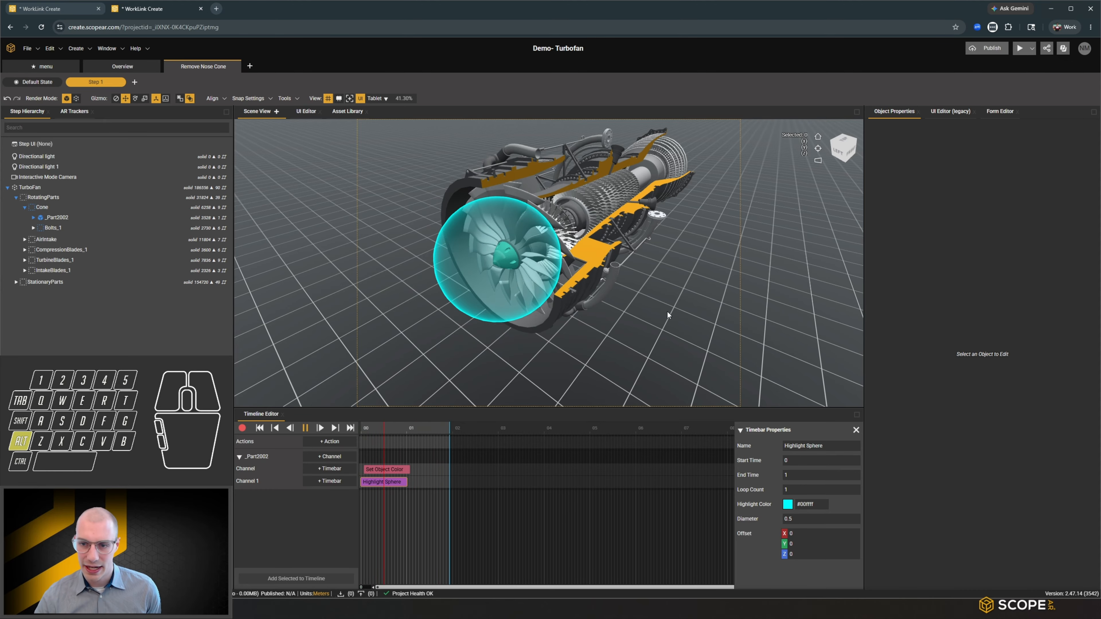
pyautogui.keyDown('alt'); pyautogui.moveTo(668, 313); pyautogui.dragTo(537, 338); pyautogui.keyUp('alt')
pyautogui.keyDown('alt'); pyautogui.moveTo(772, 323); pyautogui.dragTo(493, 358); pyautogui.keyUp('alt')
pyautogui.keyDown('alt'); pyautogui.moveTo(586, 362); pyautogui.dragTo(436, 361); pyautogui.keyUp('alt')
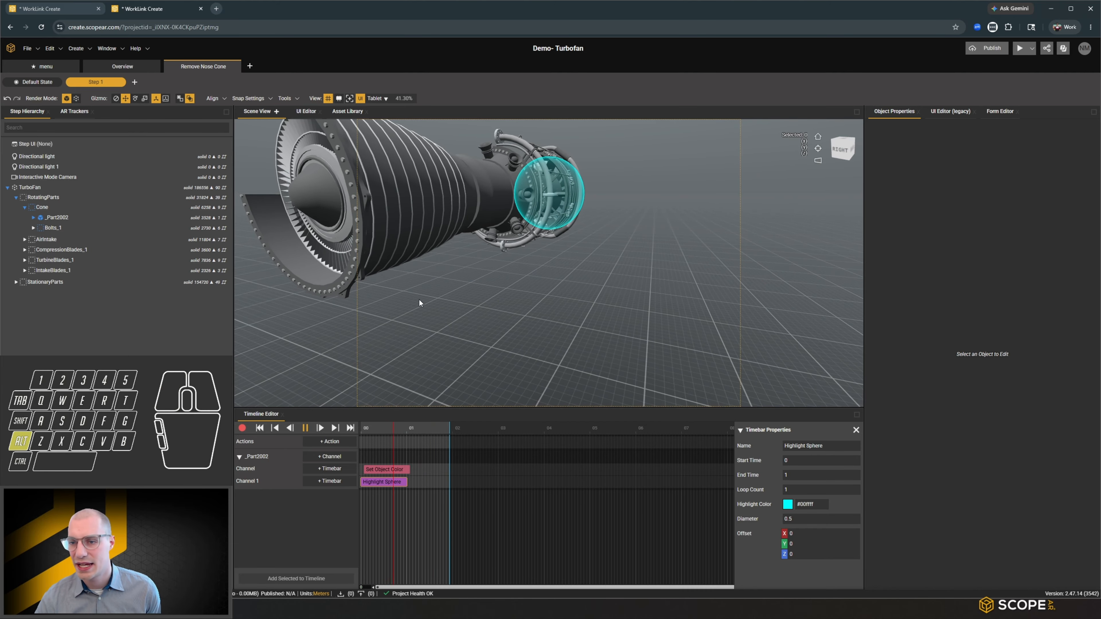
pyautogui.keyDown('alt'); pyautogui.moveTo(422, 305); pyautogui.dragTo(629, 291); pyautogui.keyUp('alt')
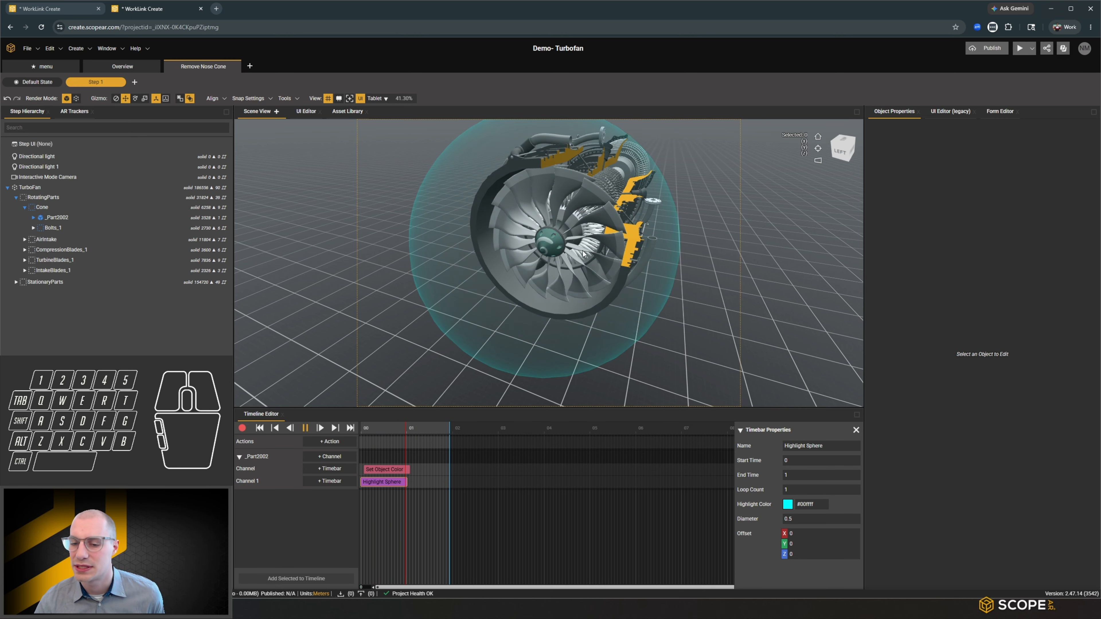
pyautogui.click(305, 428)
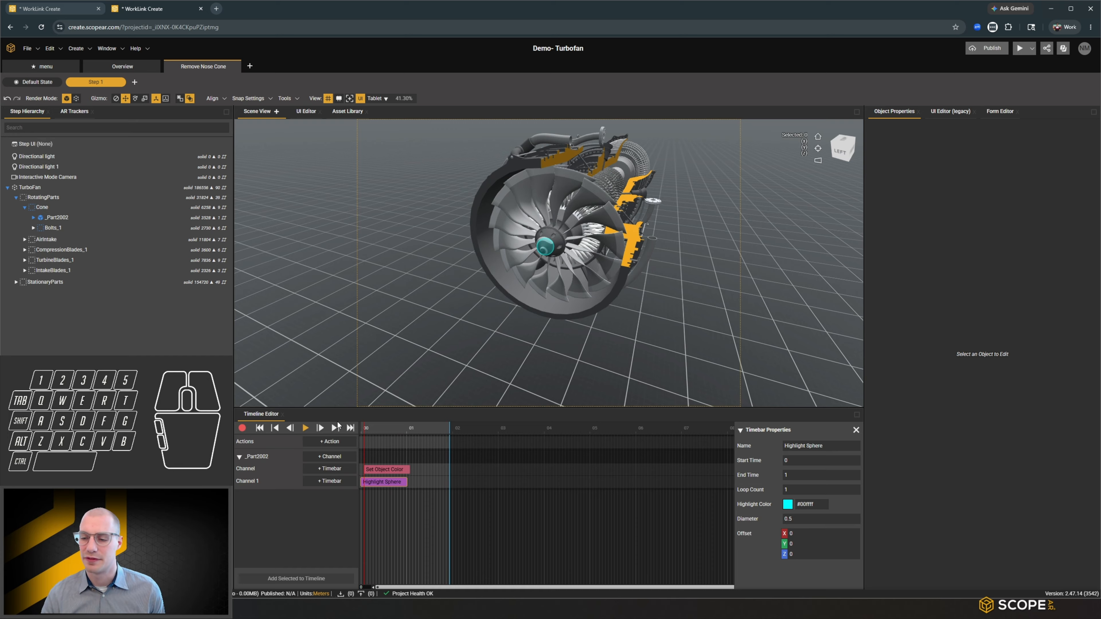
pyautogui.click(856, 430)
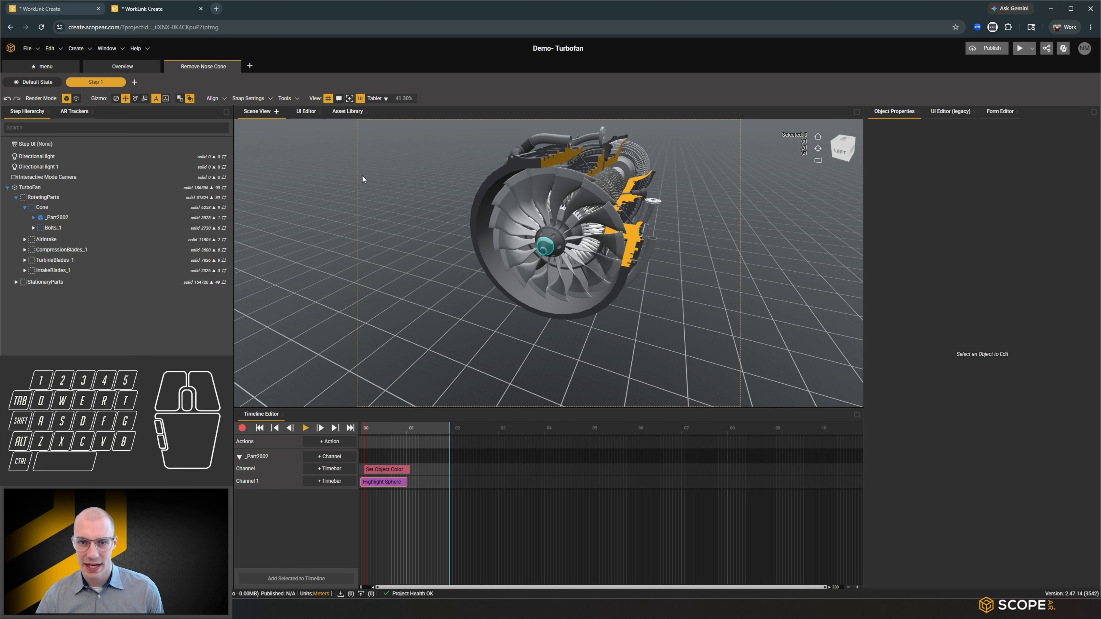
# Step: Apply the Content UI template to the step and set its Home Button action to Move To Step, targeting menu → Top Menu
pyautogui.click(306, 111)
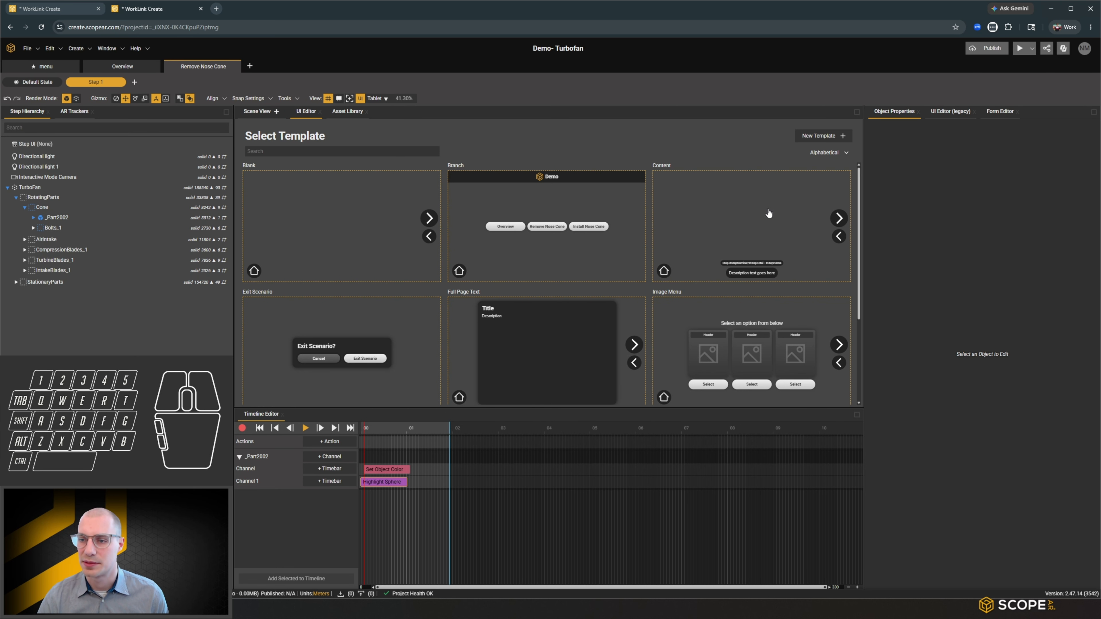
pyautogui.click(743, 228)
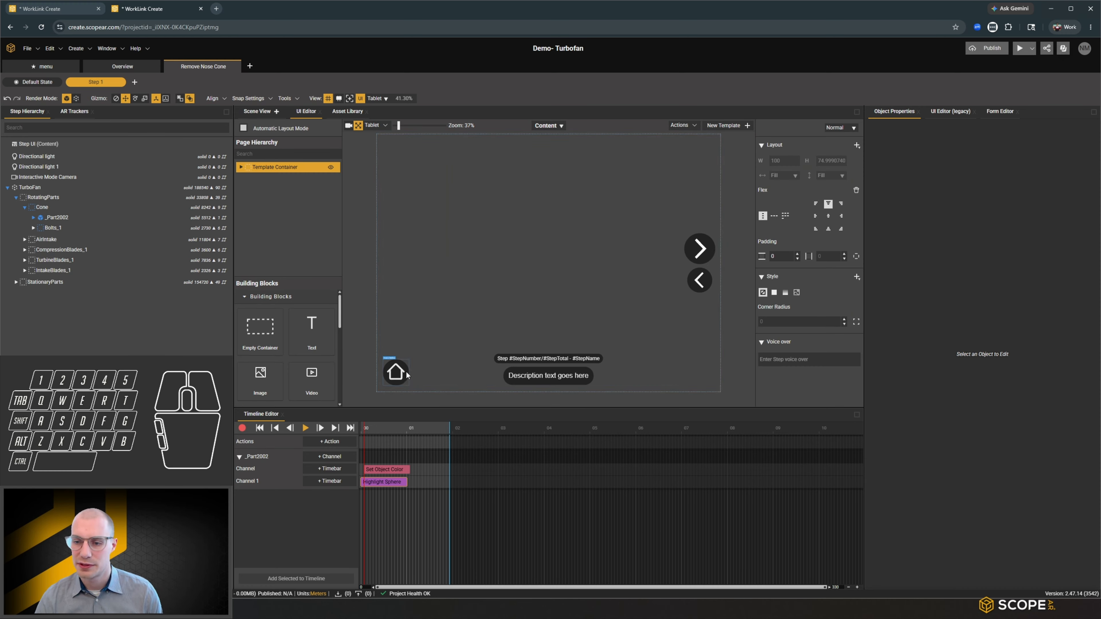
pyautogui.click(395, 371)
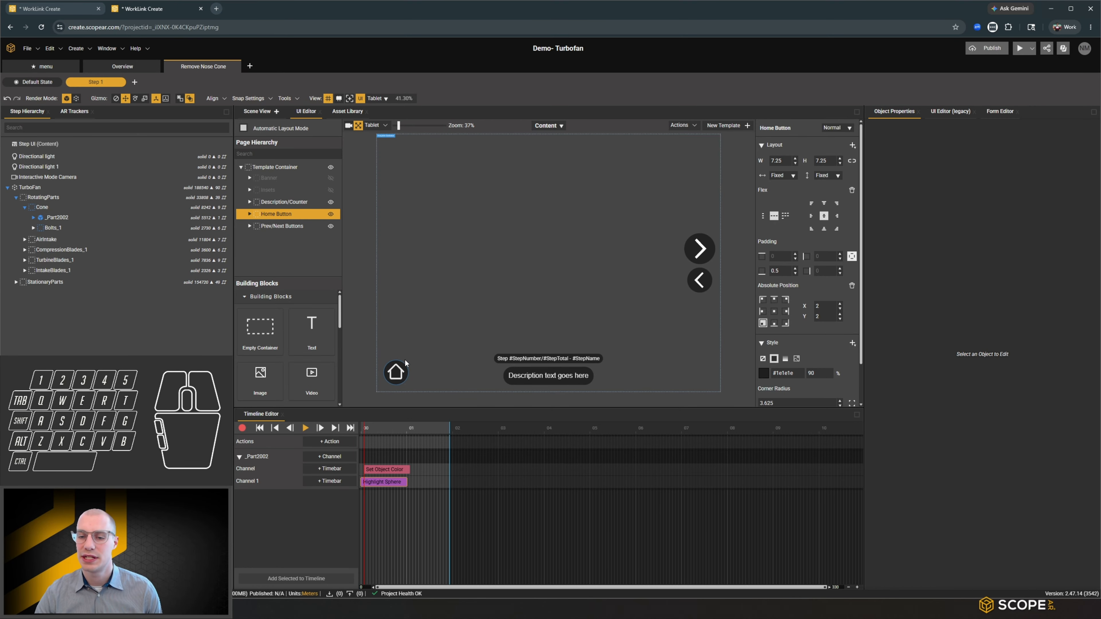
pyautogui.scroll(-1, 820, 352)
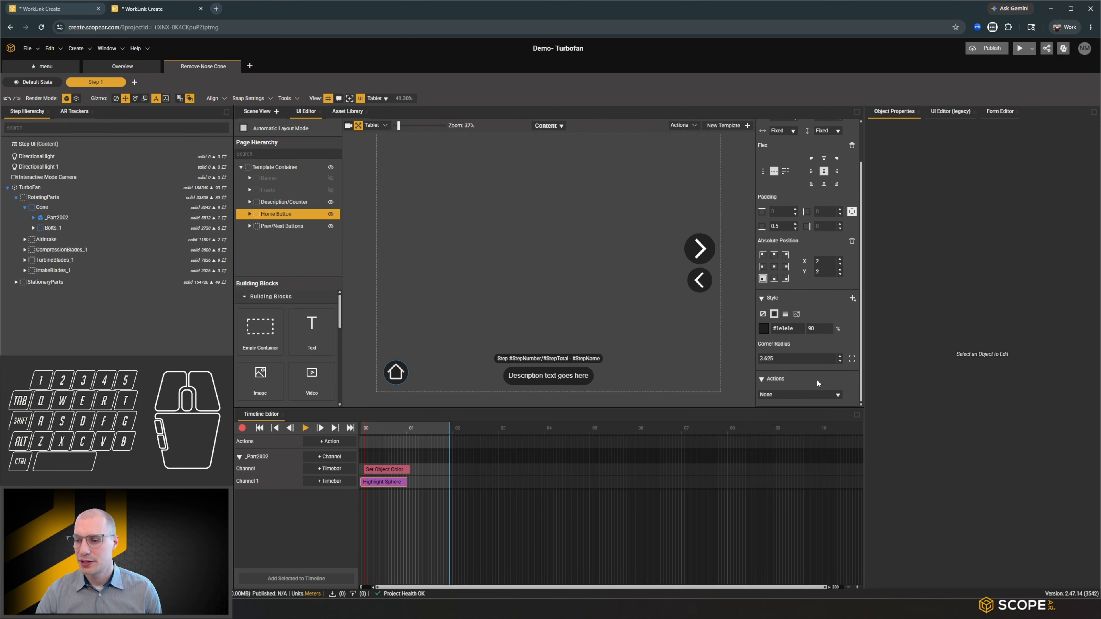
pyautogui.click(804, 394)
pyautogui.click(791, 414)
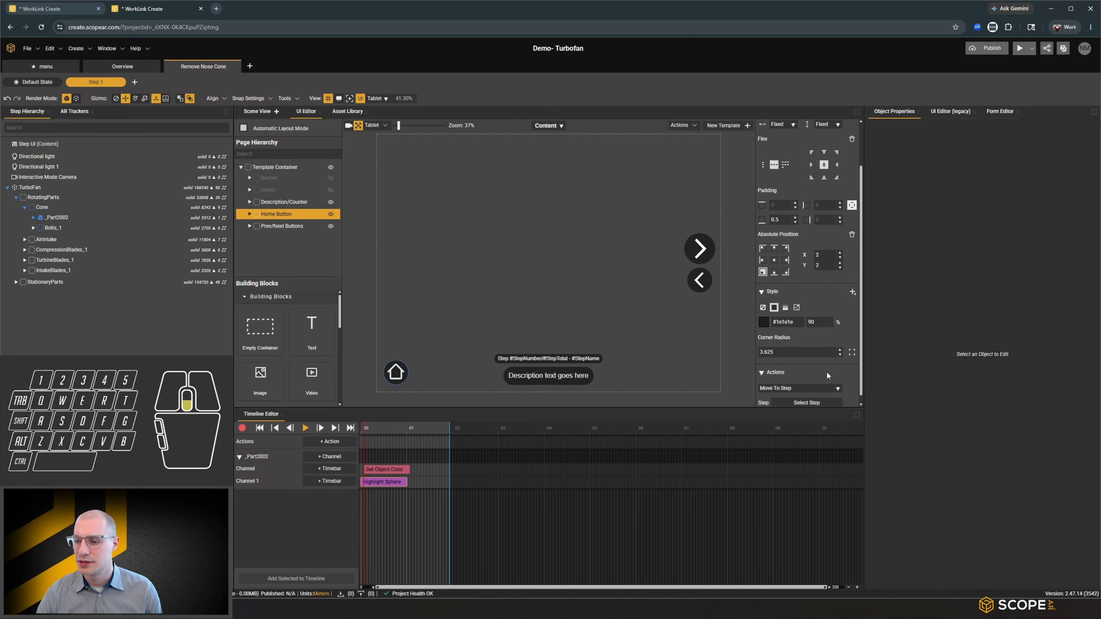
pyautogui.click(806, 394)
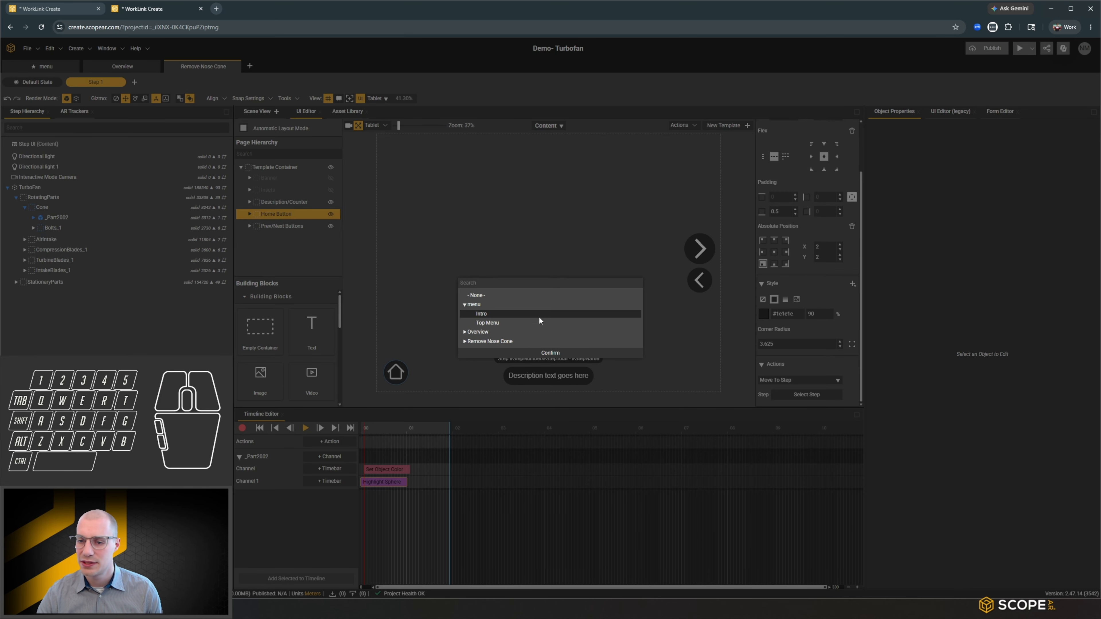
pyautogui.click(540, 323)
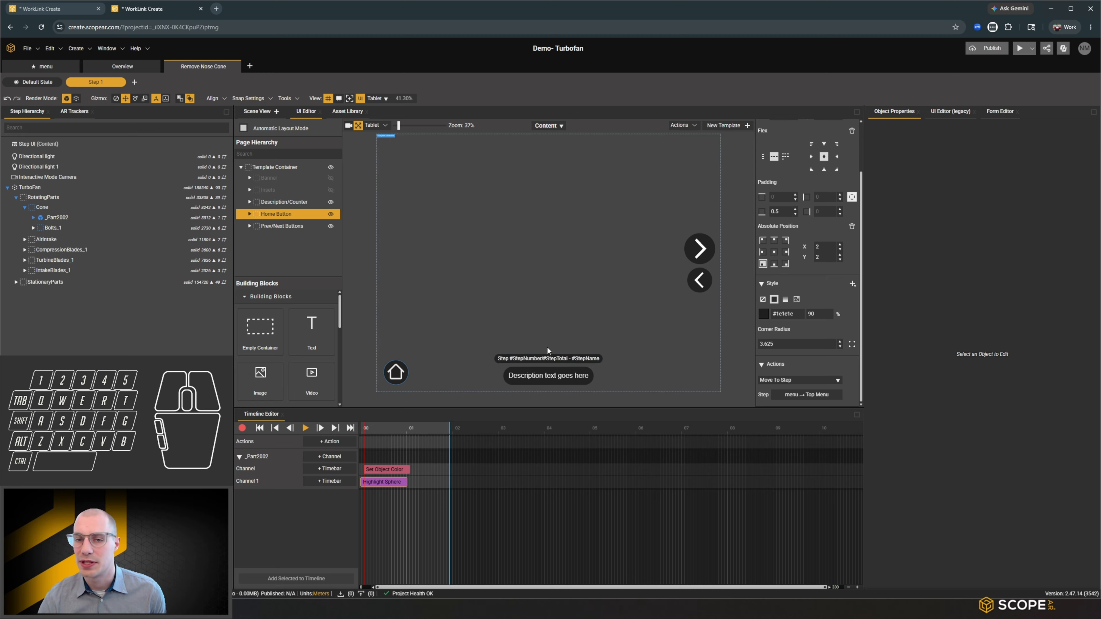
# Step: Check the step counter label in the scene and rename Step 1 as "Nose Cone"
pyautogui.click(251, 112)
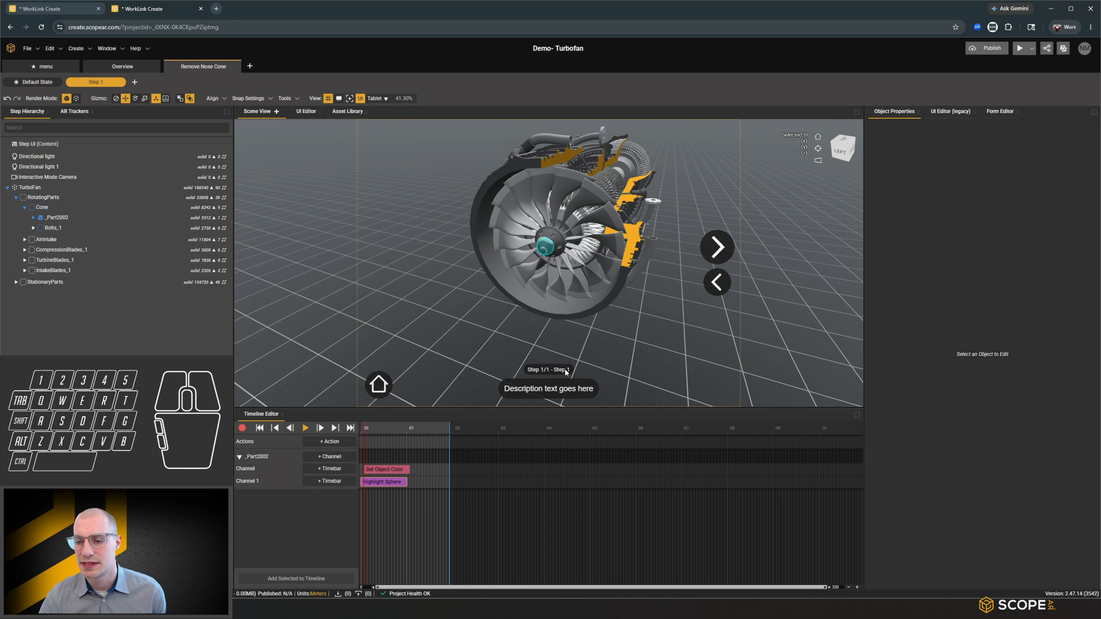
pyautogui.click(305, 111)
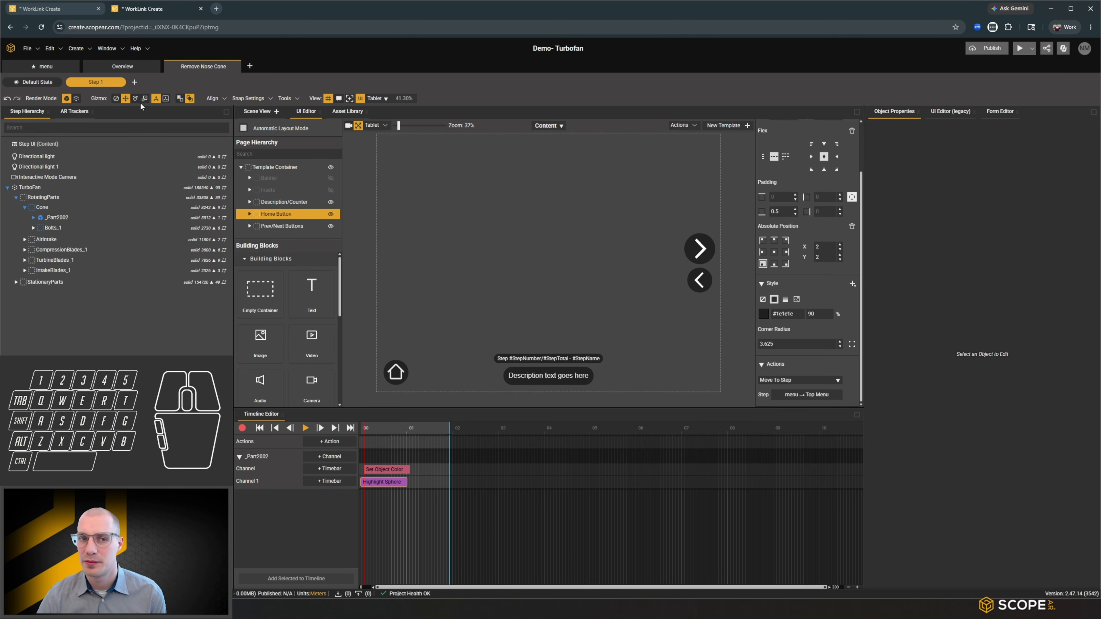
pyautogui.doubleClick(100, 82)
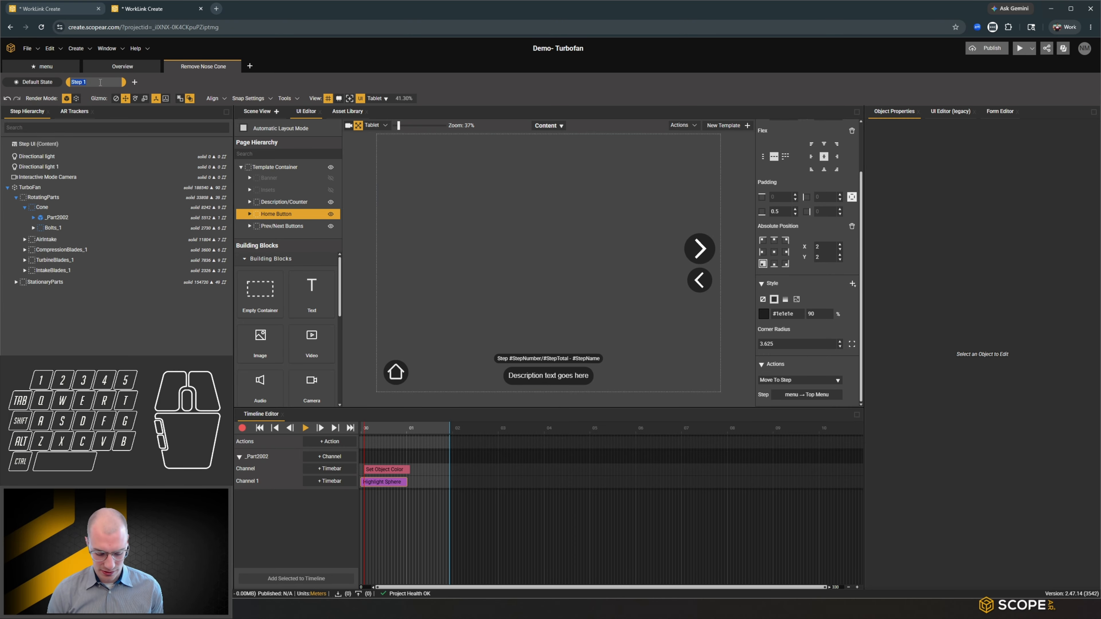
pyautogui.hotkey('shift', 'Home')
pyautogui.write('Nose Cone')
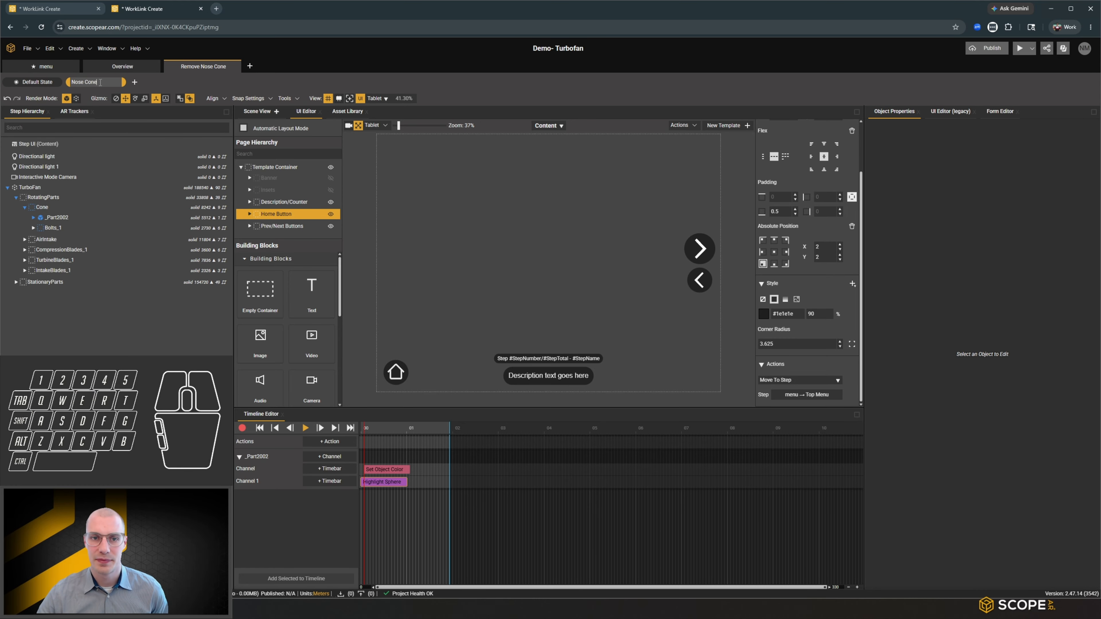
pyautogui.press('Return')
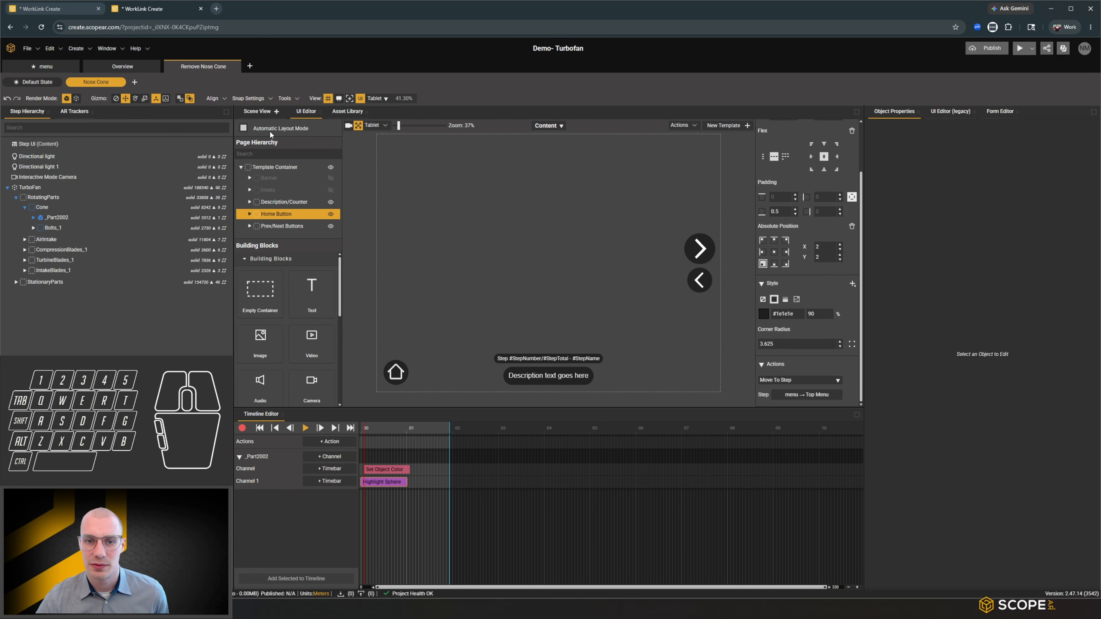
# Step: Switch to the Overview scenario and back to Remove Nose Cone to refresh the step label, and play the timeline
pyautogui.click(259, 112)
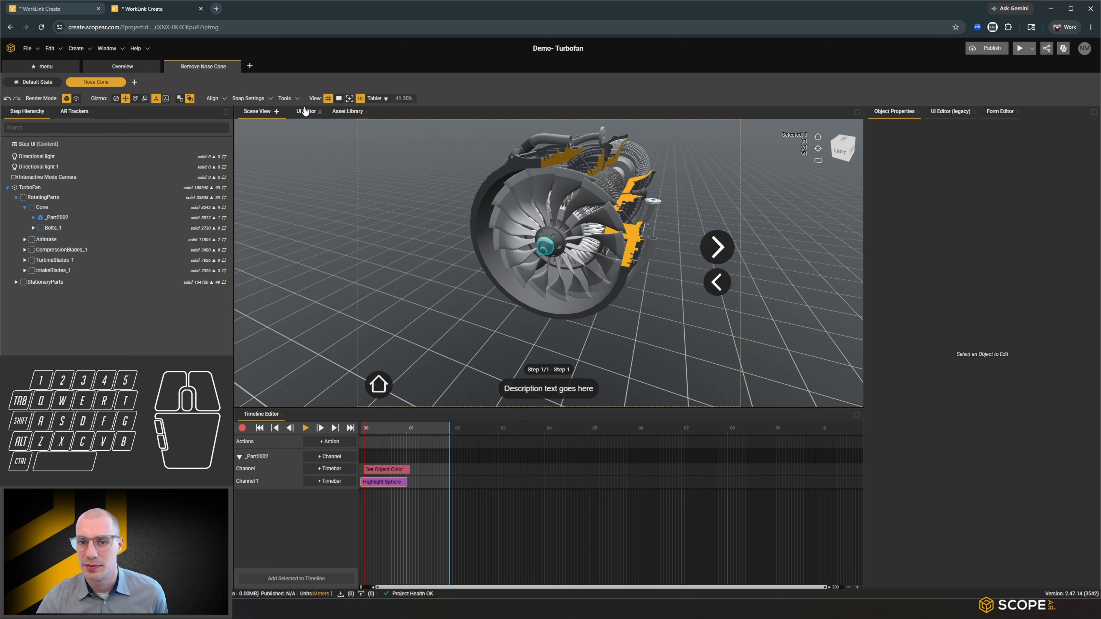
pyautogui.click(127, 63)
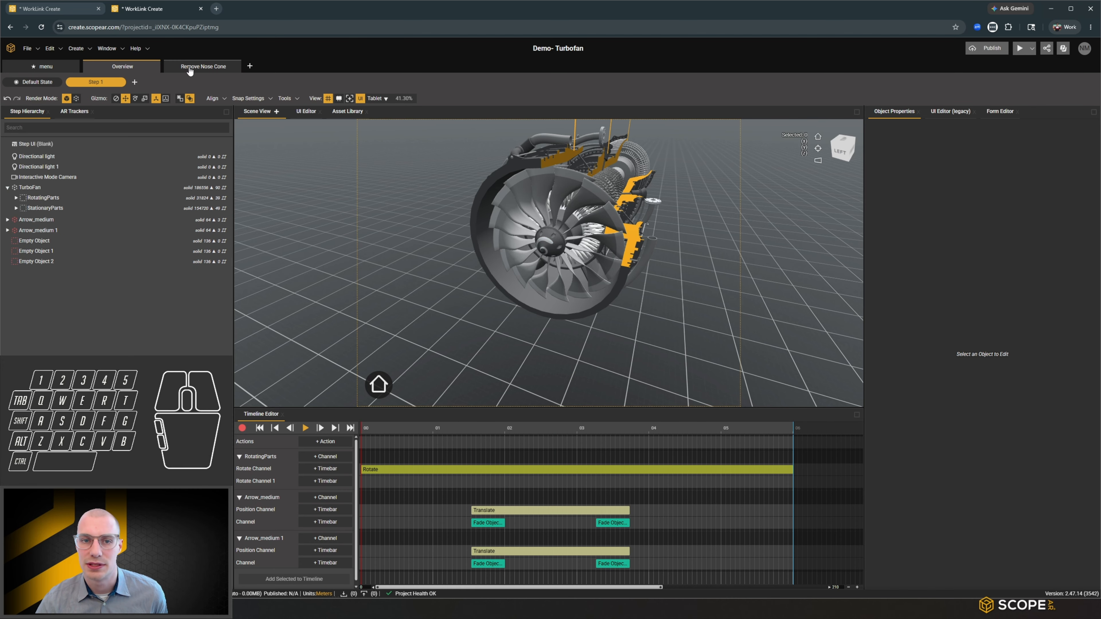
pyautogui.click(189, 69)
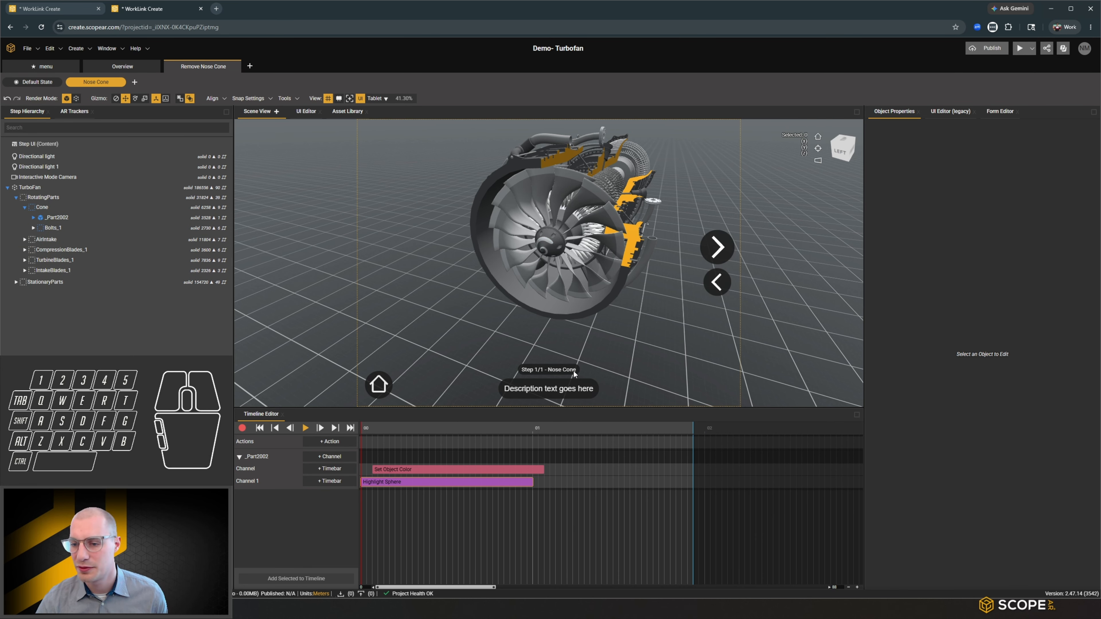
pyautogui.click(306, 427)
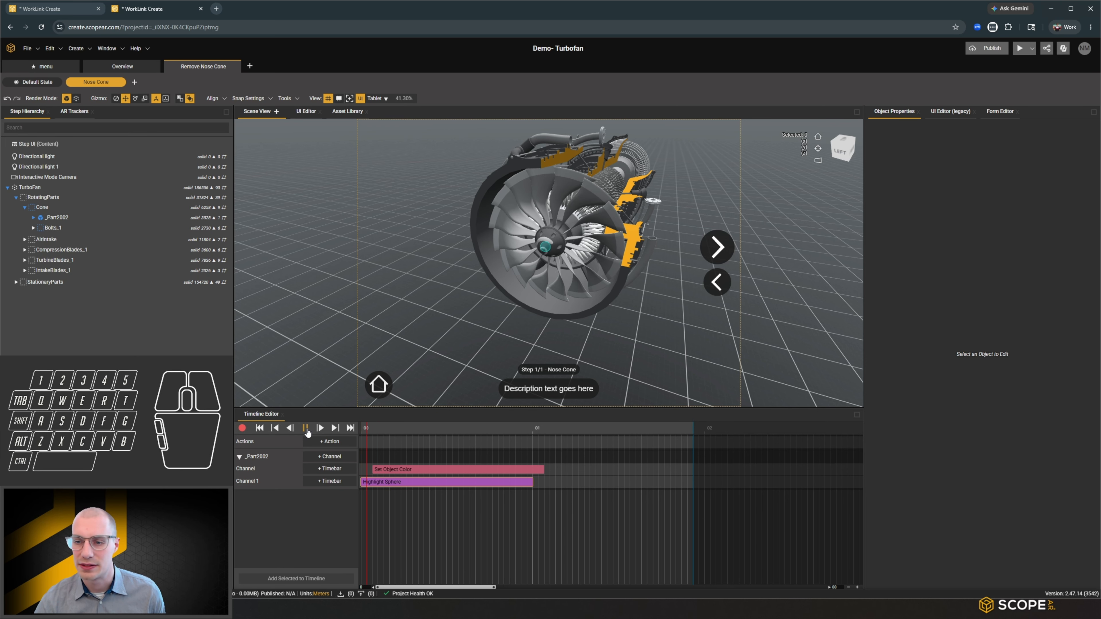
# Step: Replace the description text in the step's UI with "Indentify the nose cone." and check it in the scene
pyautogui.click(308, 111)
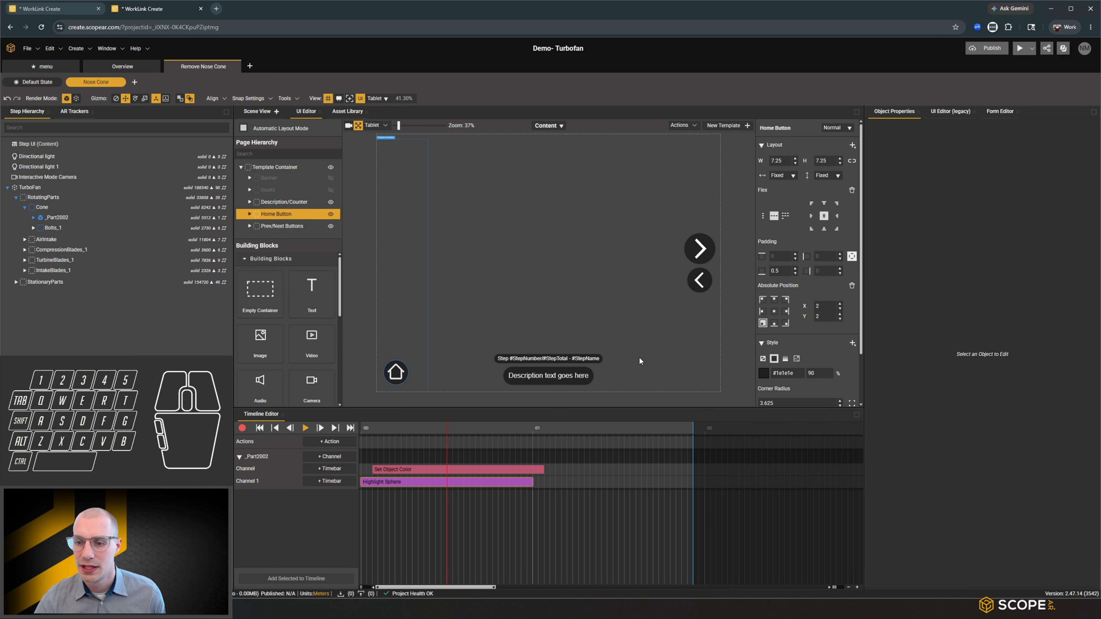
pyautogui.doubleClick(549, 376)
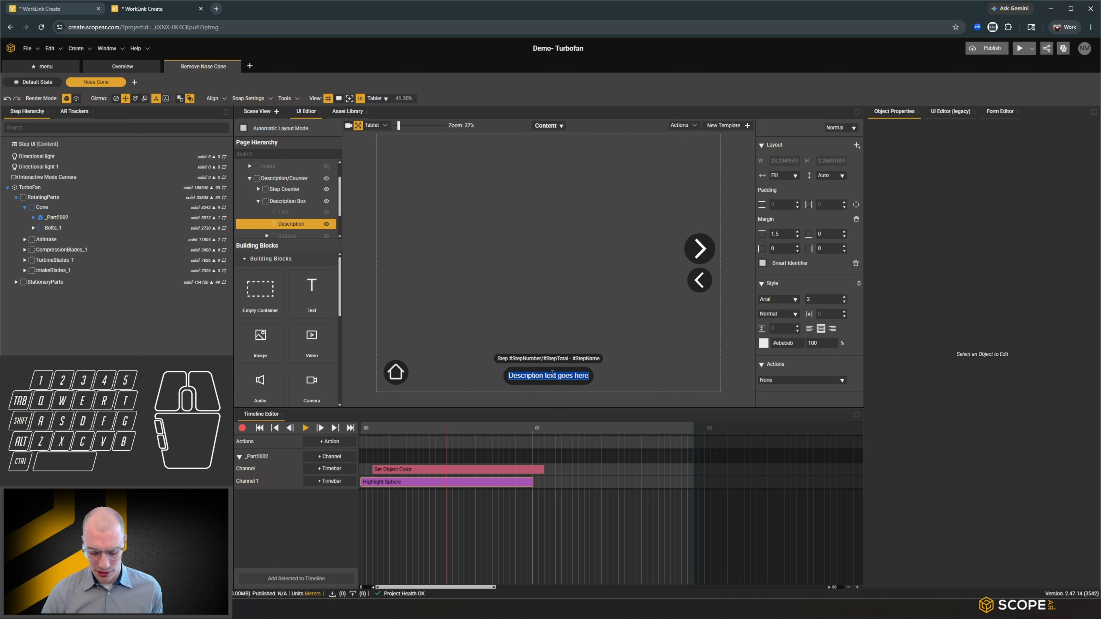
pyautogui.write('Indentify')
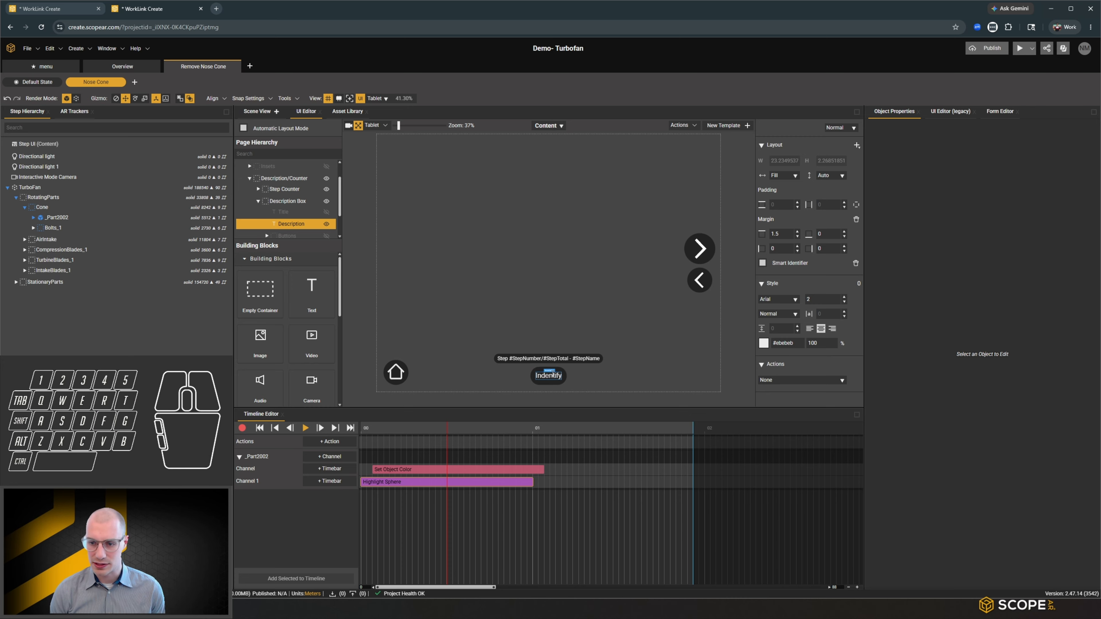
pyautogui.write(' the n')
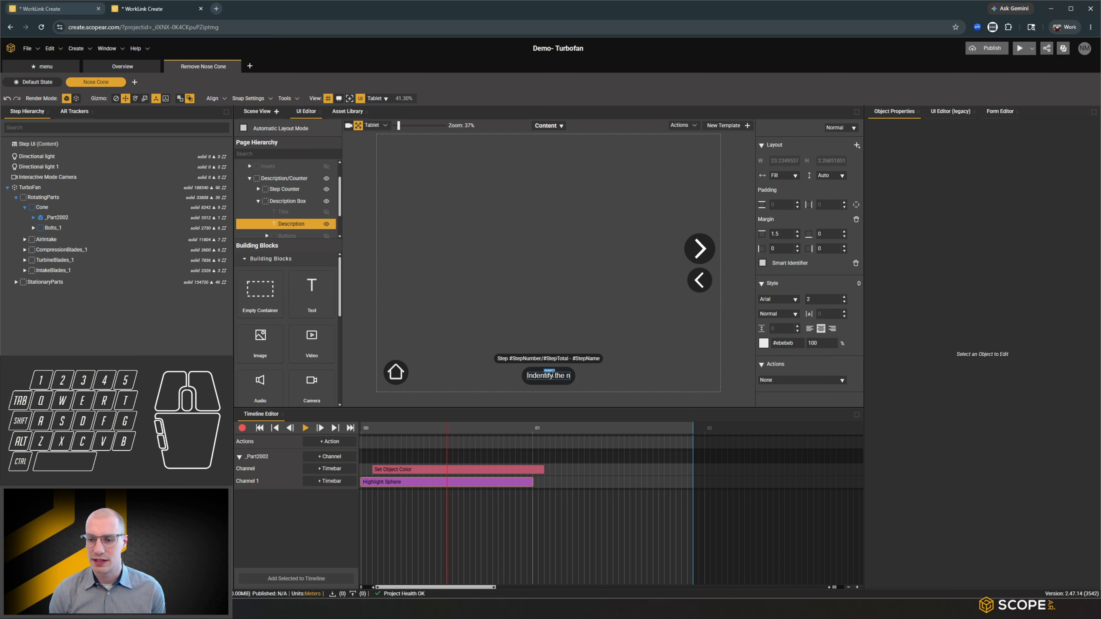
pyautogui.write('ose cone/')
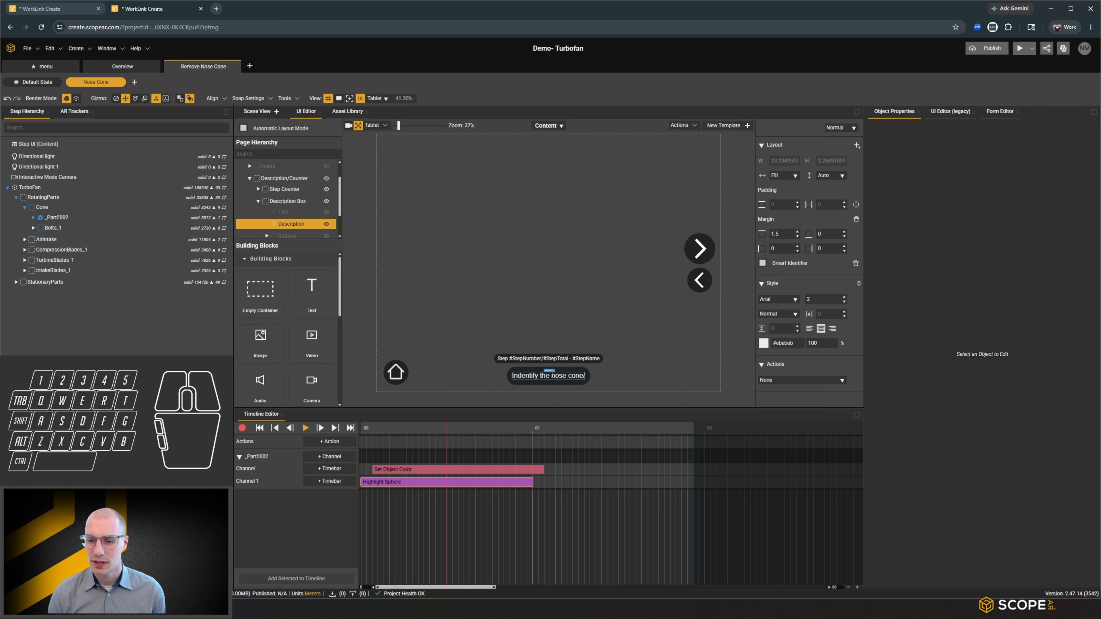
pyautogui.click(647, 360)
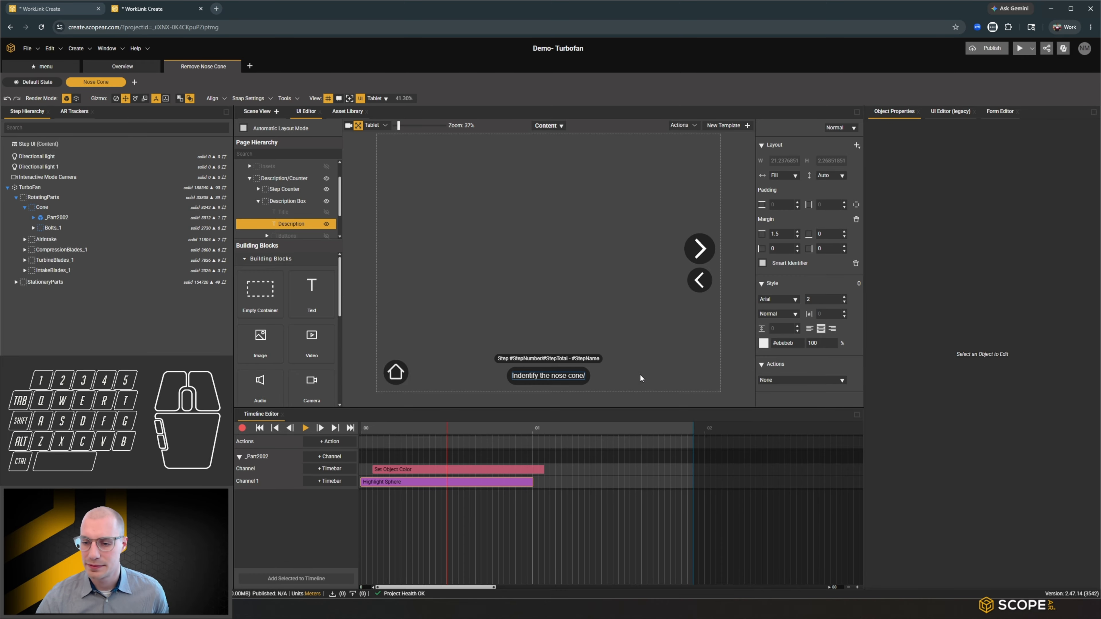
pyautogui.doubleClick(584, 376)
pyautogui.click(584, 376)
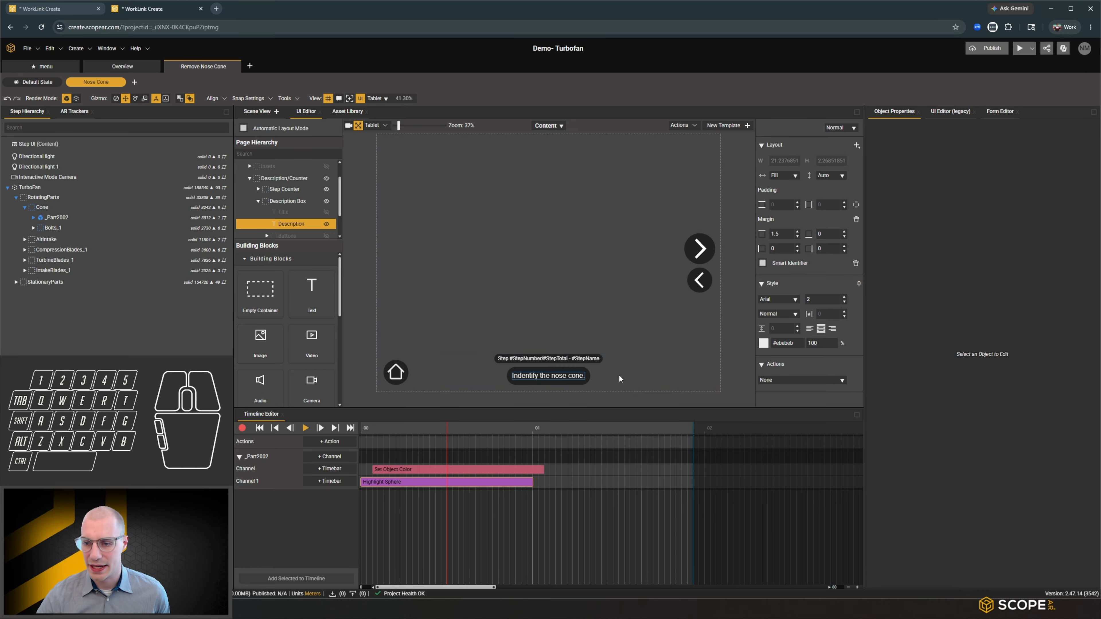
pyautogui.click(257, 112)
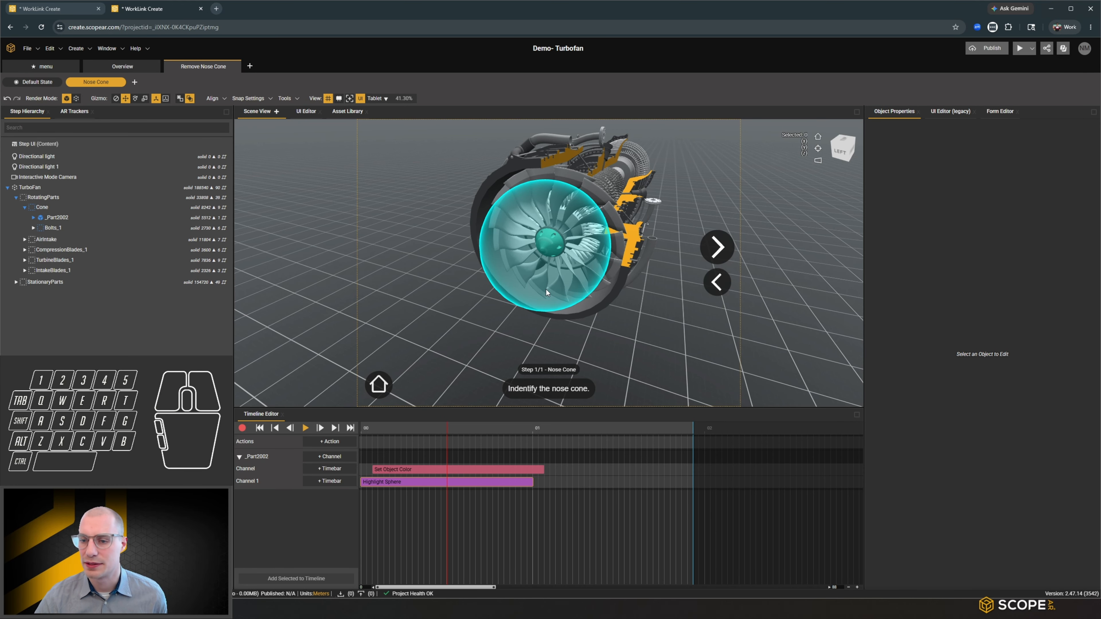
# Step: Add a new step after Nose Cone and apply its UI changes to the source template, checking the result in the scene
pyautogui.click(306, 111)
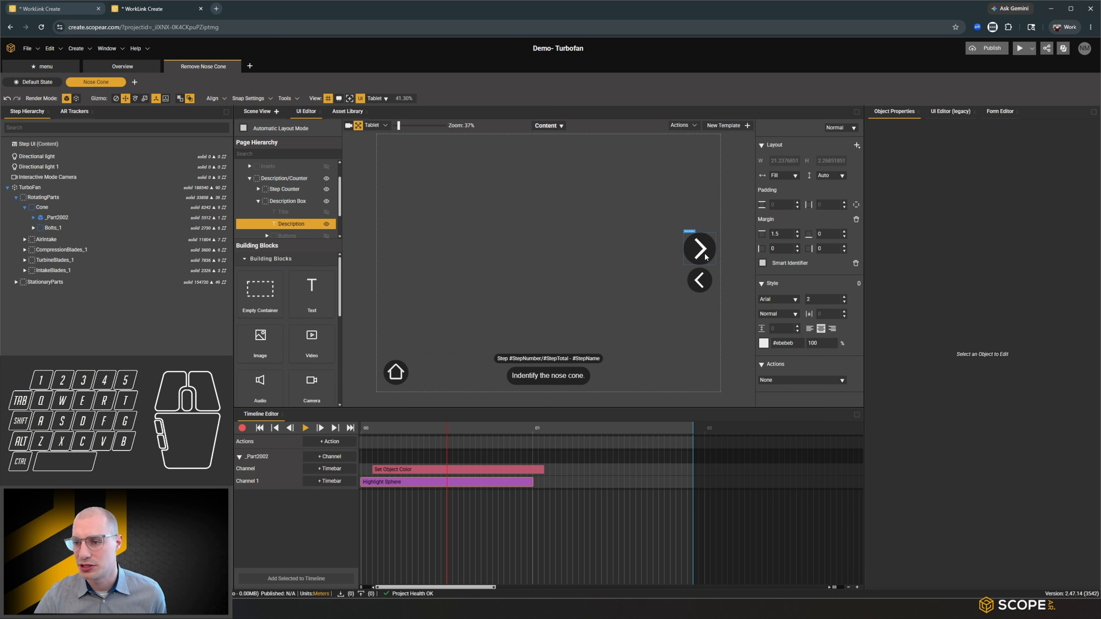
pyautogui.click(136, 82)
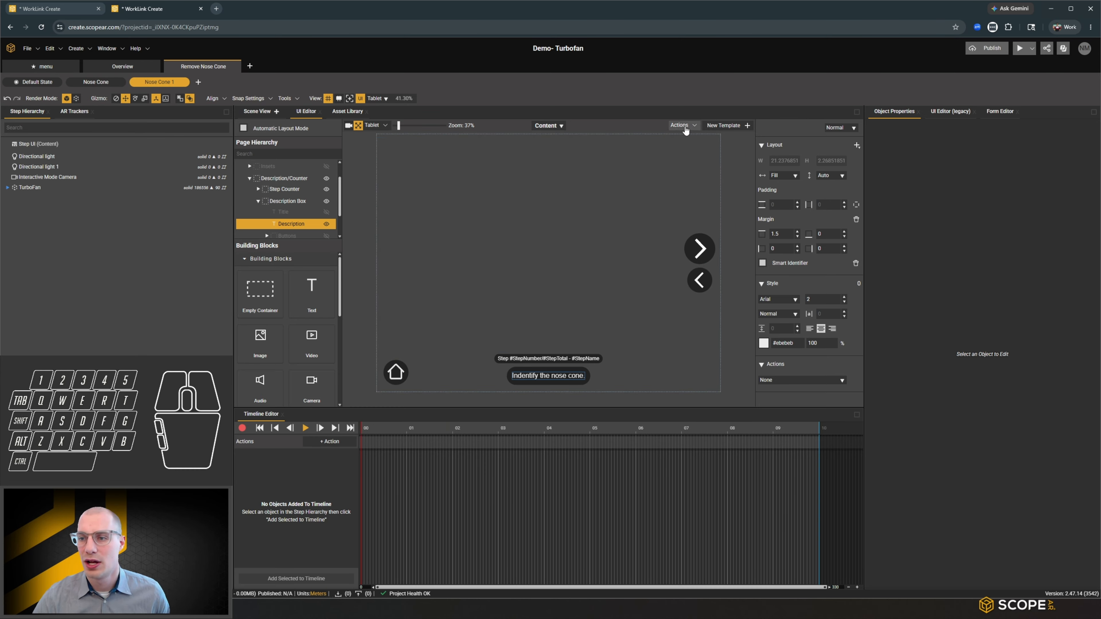
pyautogui.click(684, 127)
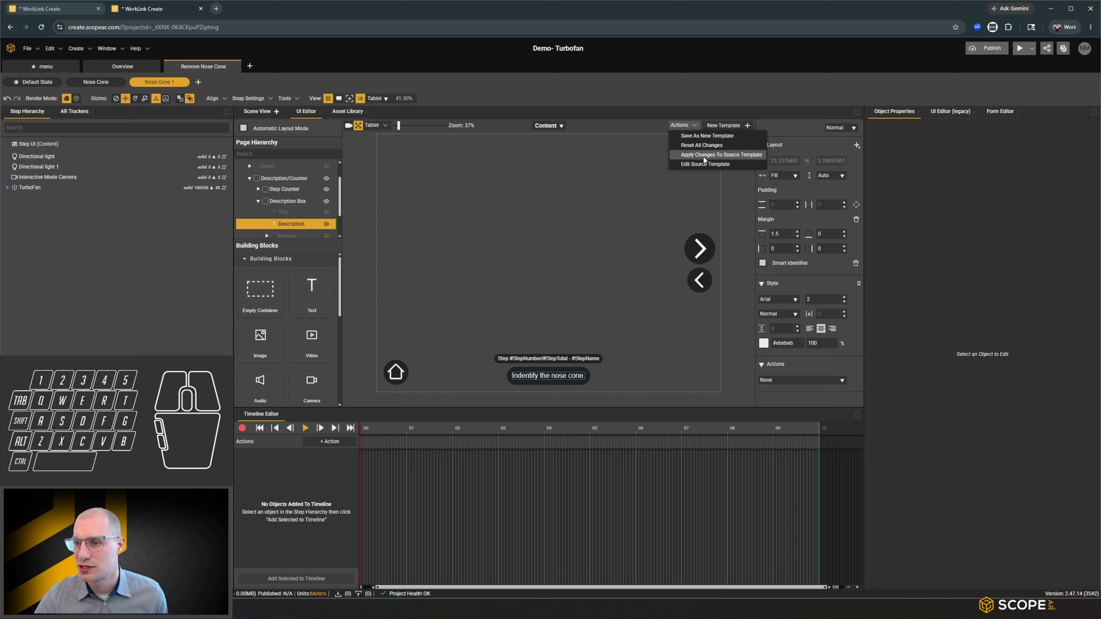
pyautogui.click(688, 157)
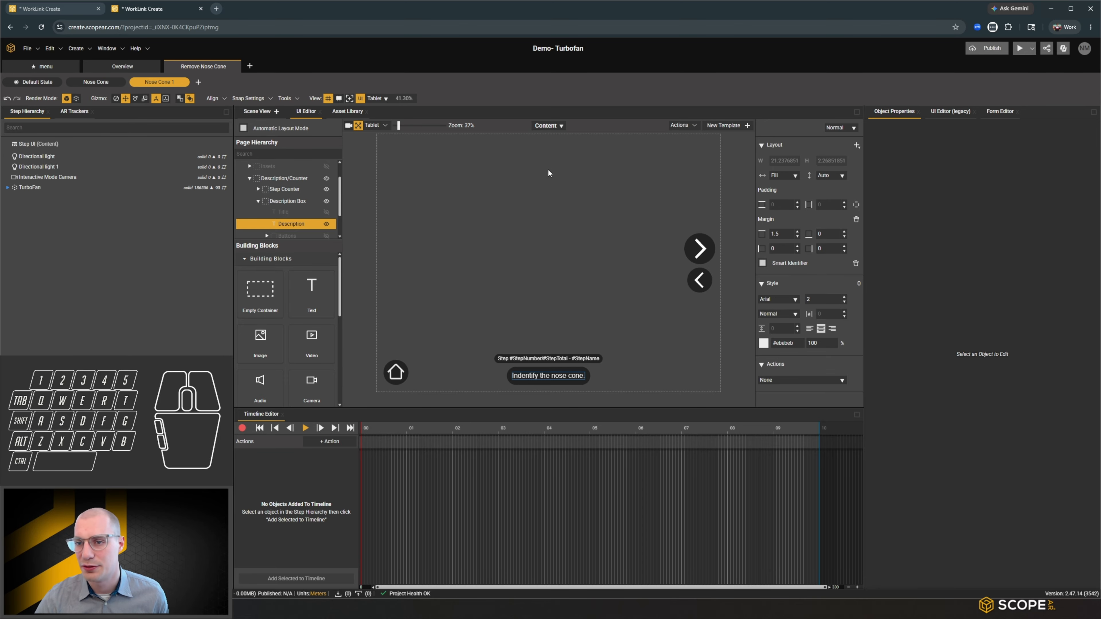
pyautogui.click(252, 111)
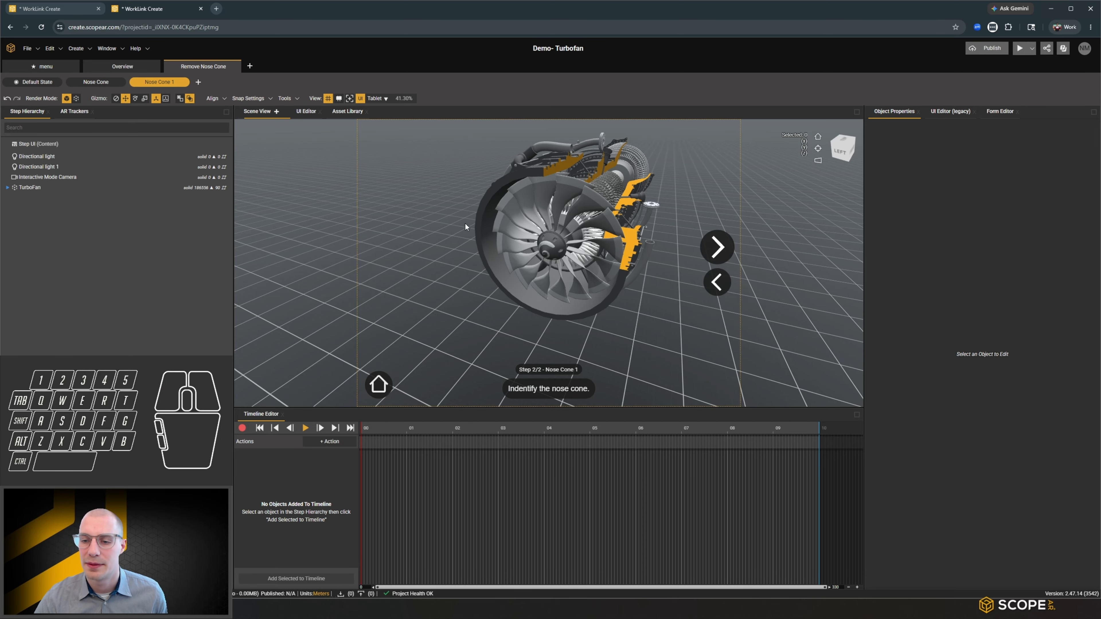
# Step: Reposition the Bolts_1 group's origin onto the nose cone bolts without moving its child bolts
pyautogui.keyDown('alt'); pyautogui.moveTo(644, 283); pyautogui.dragTo(651, 260); pyautogui.keyUp('alt')
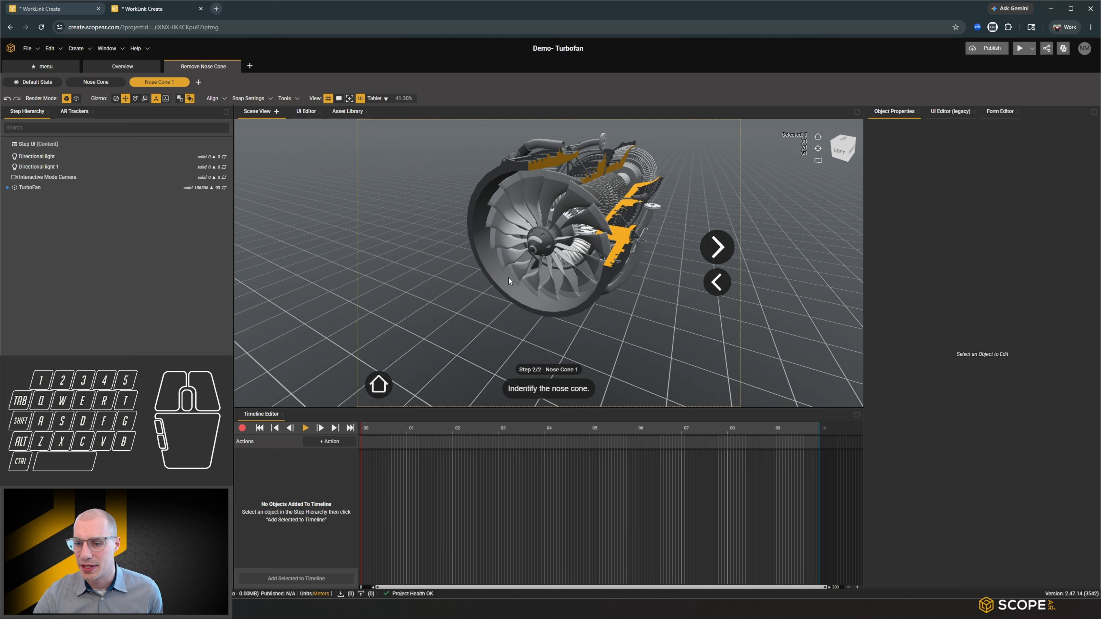
pyautogui.scroll(5, 537, 239)
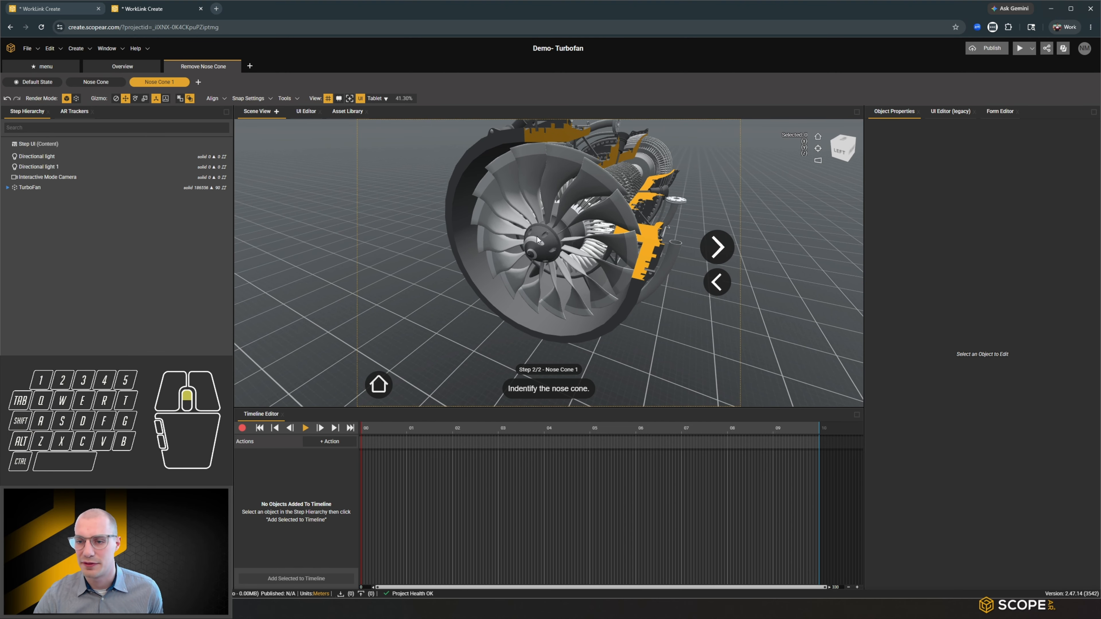
pyautogui.click(550, 235)
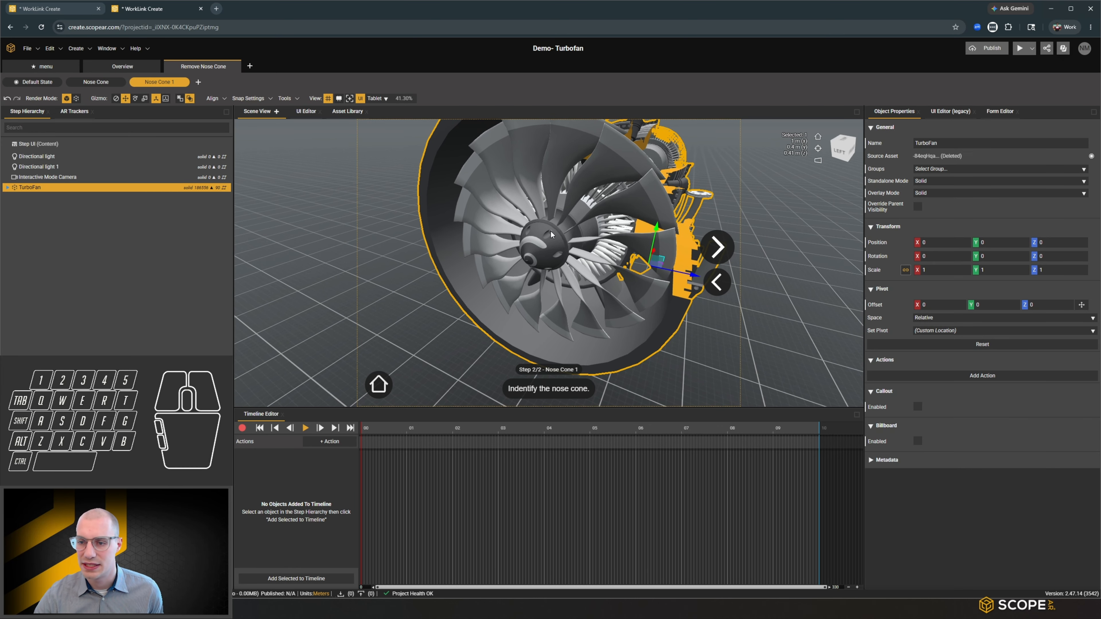
pyautogui.click(551, 236)
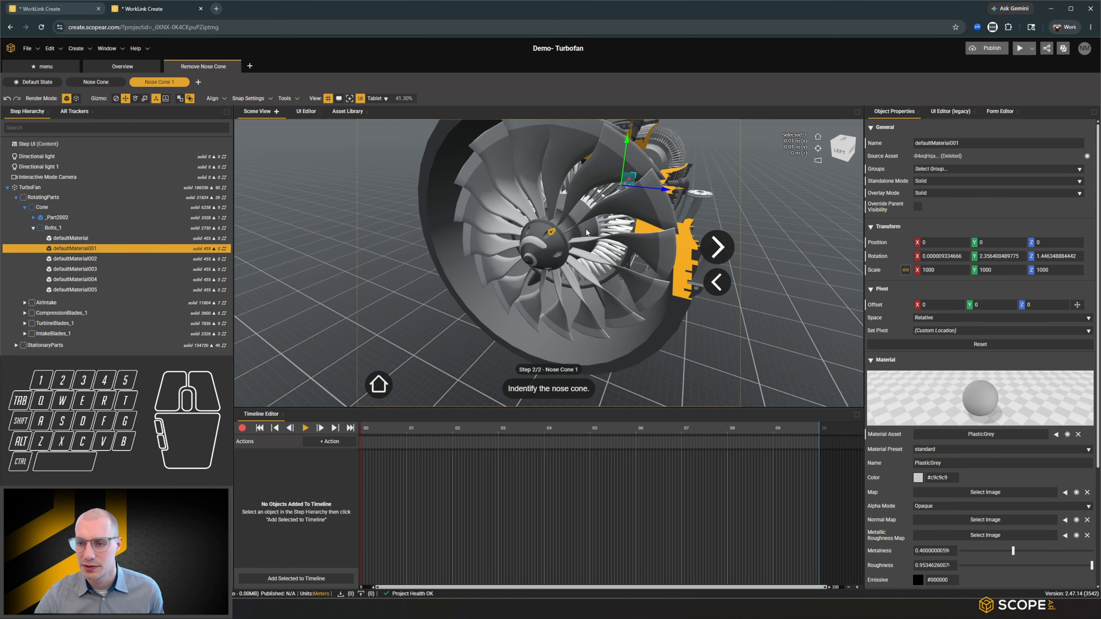
pyautogui.keyDown('alt'); pyautogui.moveTo(551, 236); pyautogui.dragTo(583, 268); pyautogui.keyUp('alt')
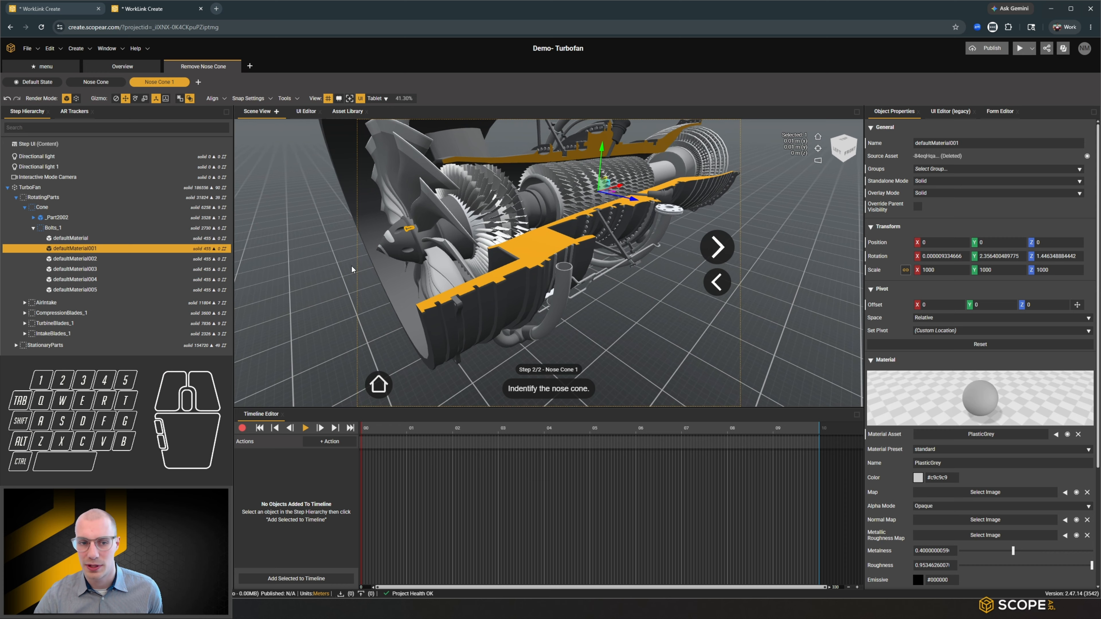
pyautogui.click(80, 228)
pyautogui.keyDown('alt'); pyautogui.moveTo(456, 265); pyautogui.dragTo(509, 259); pyautogui.keyUp('alt')
pyautogui.keyDown('alt'); pyautogui.moveTo(508, 260); pyautogui.dragTo(631, 233, button='right'); pyautogui.keyUp('alt')
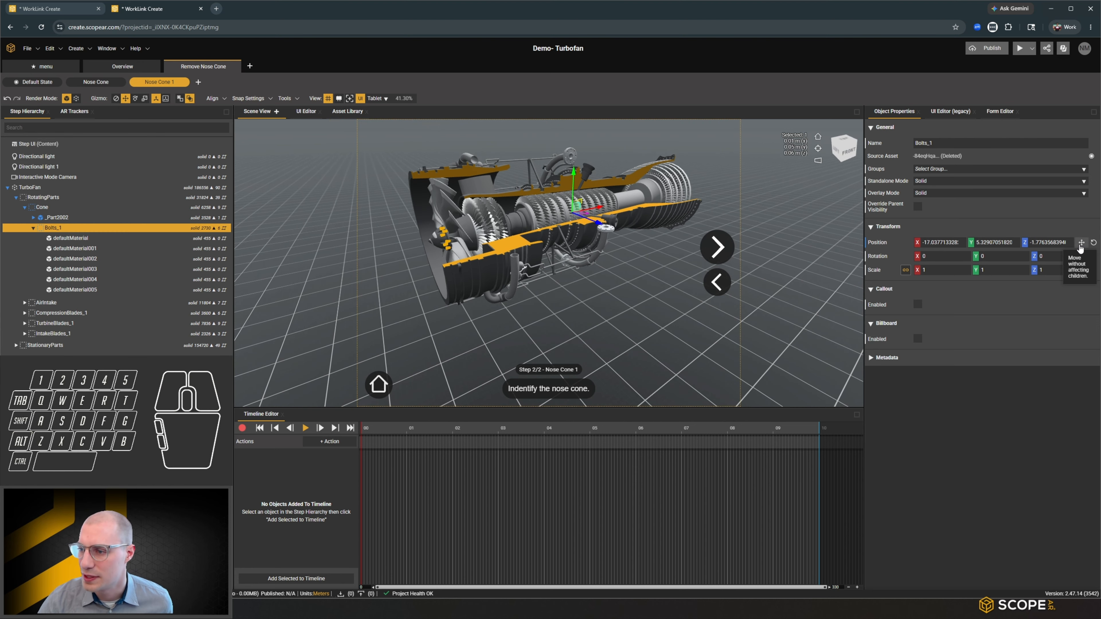
pyautogui.click(1081, 242)
pyautogui.moveTo(605, 208); pyautogui.dragTo(508, 230)
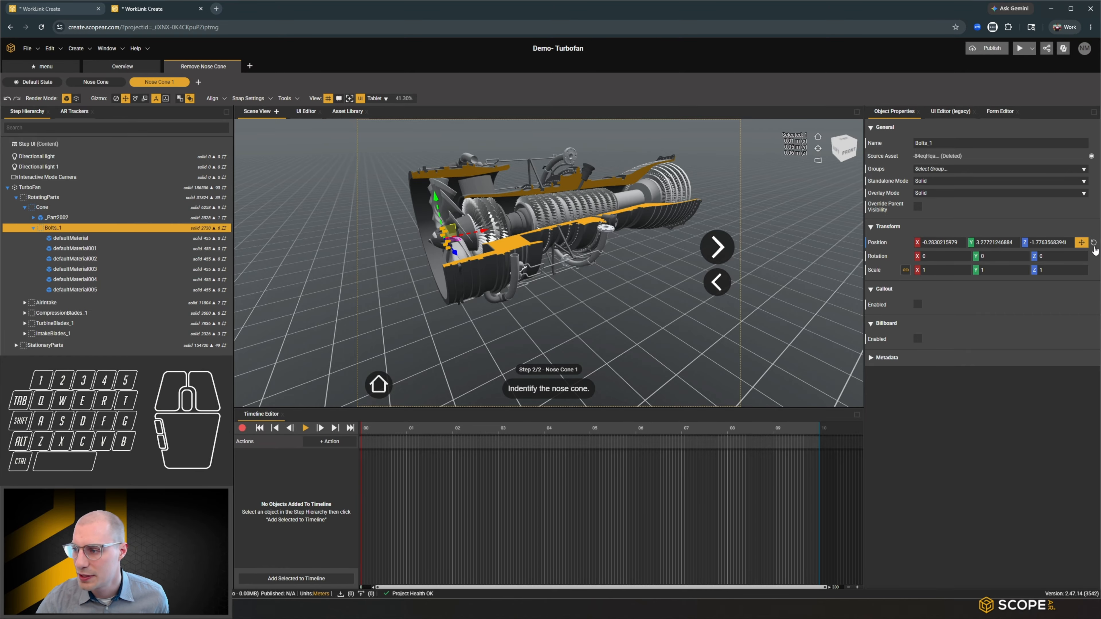
pyautogui.click(1080, 243)
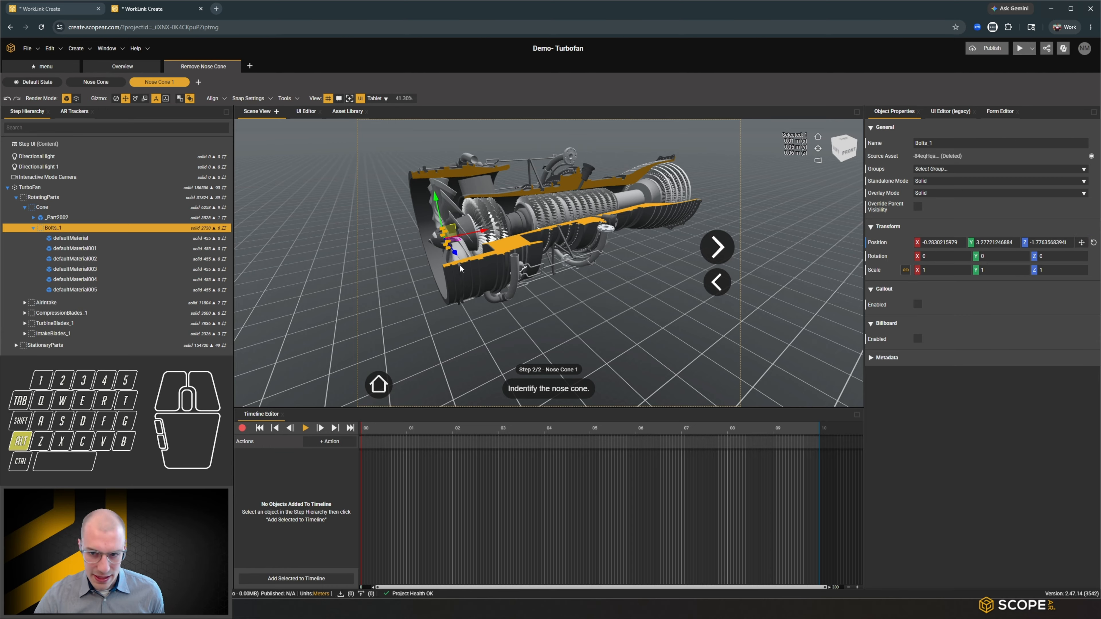
# Step: Record a timeline animation that moves Bolts_1 straight out in front of the fan to about X 5.41, and play it
pyautogui.keyDown('alt'); pyautogui.moveTo(589, 243); pyautogui.dragTo(546, 288); pyautogui.keyUp('alt')
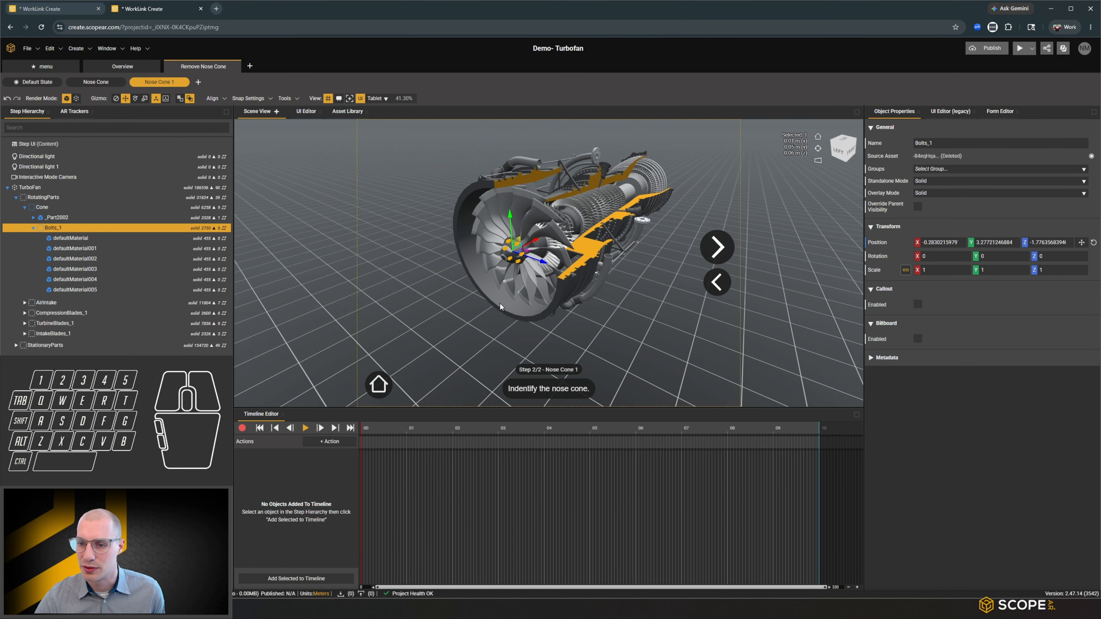
pyautogui.click(242, 428)
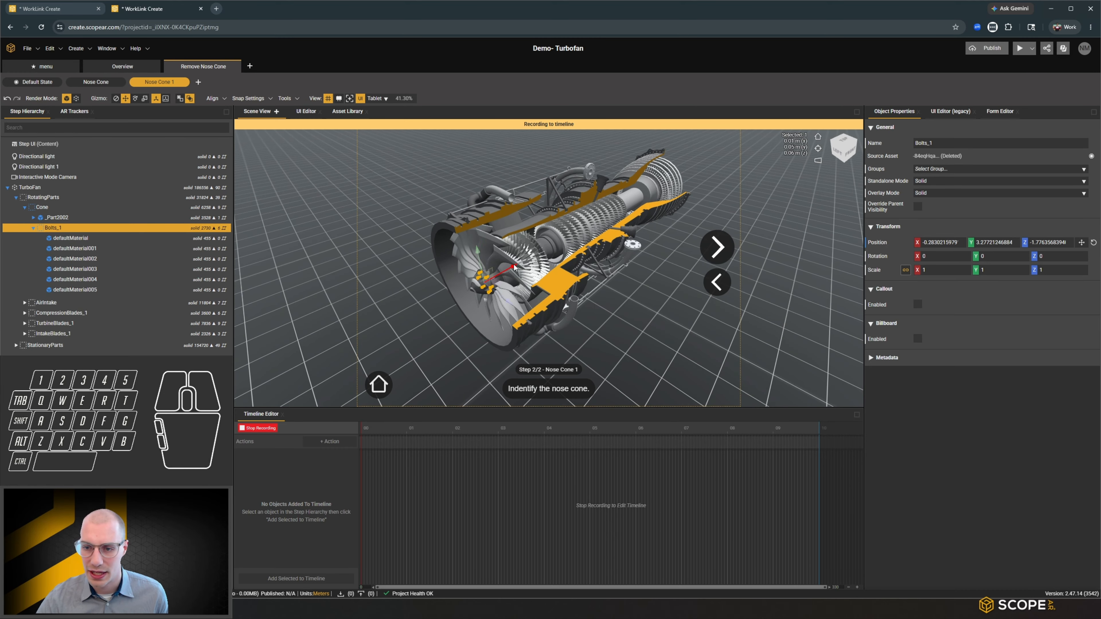
pyautogui.moveTo(494, 282); pyautogui.dragTo(464, 294)
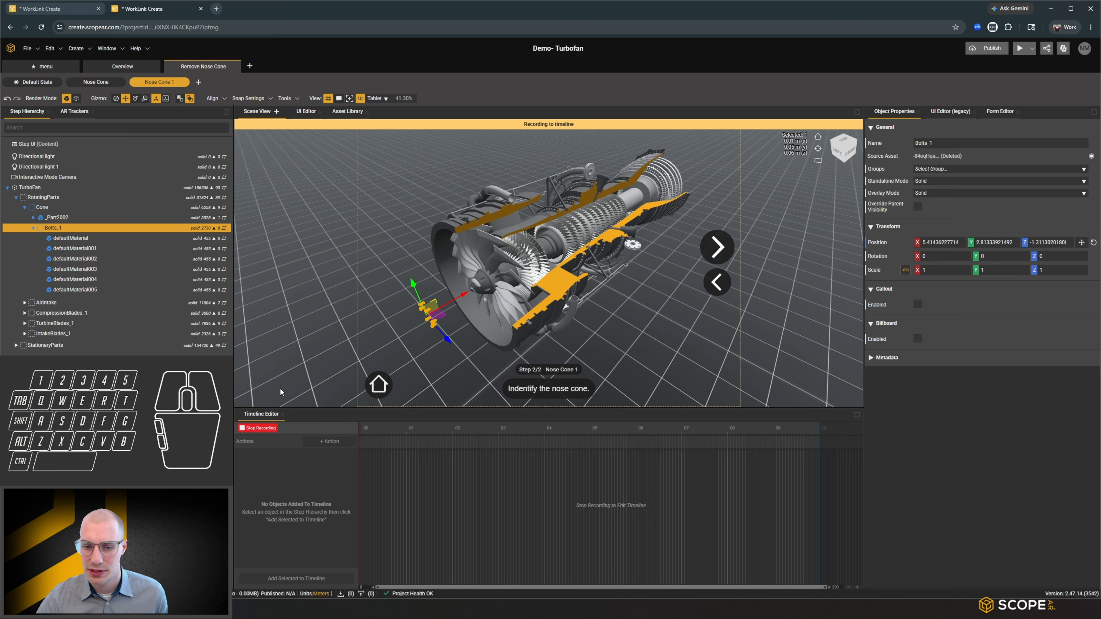
pyautogui.click(258, 428)
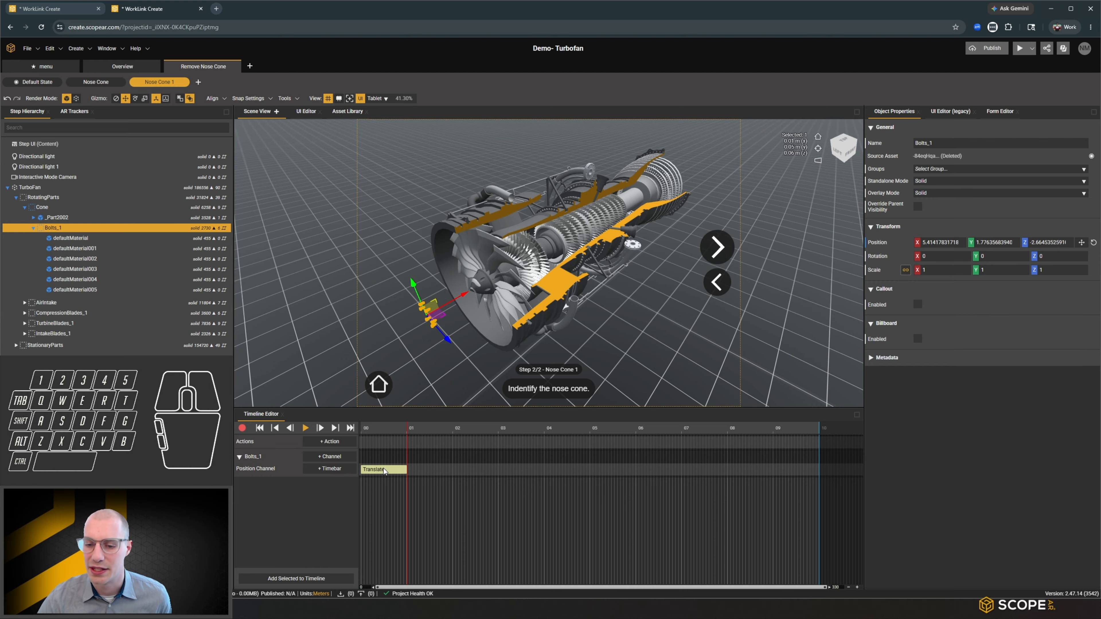
pyautogui.click(305, 428)
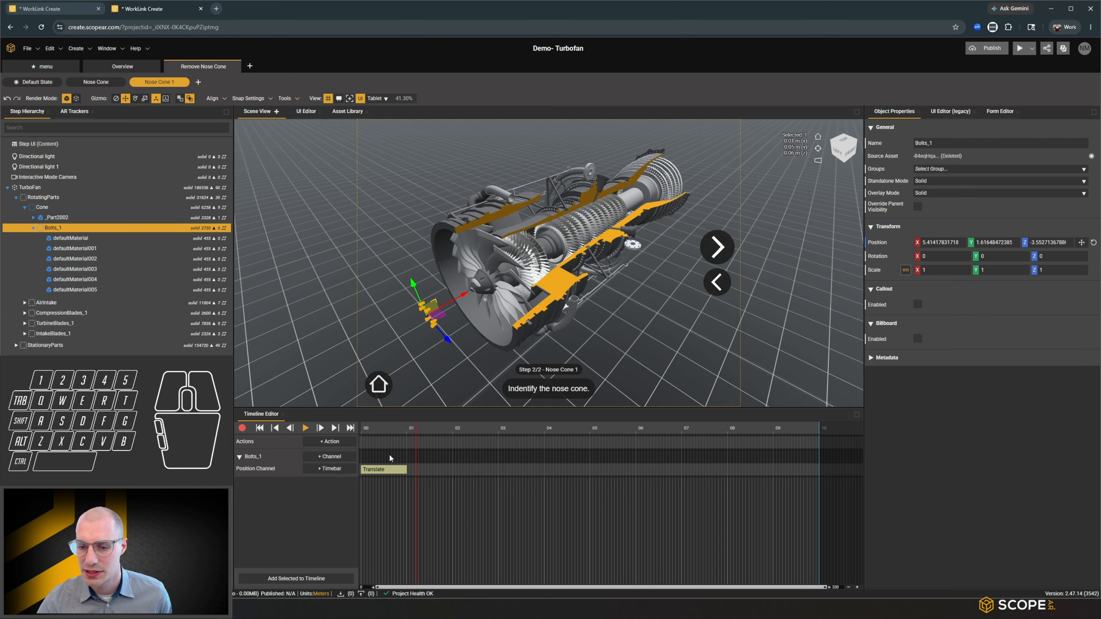
# Step: Extend the bolts' Translate timebar to end at 1.6 seconds, set its easing to Ease In Out, and play the timeline
pyautogui.moveTo(407, 471); pyautogui.dragTo(434, 471)
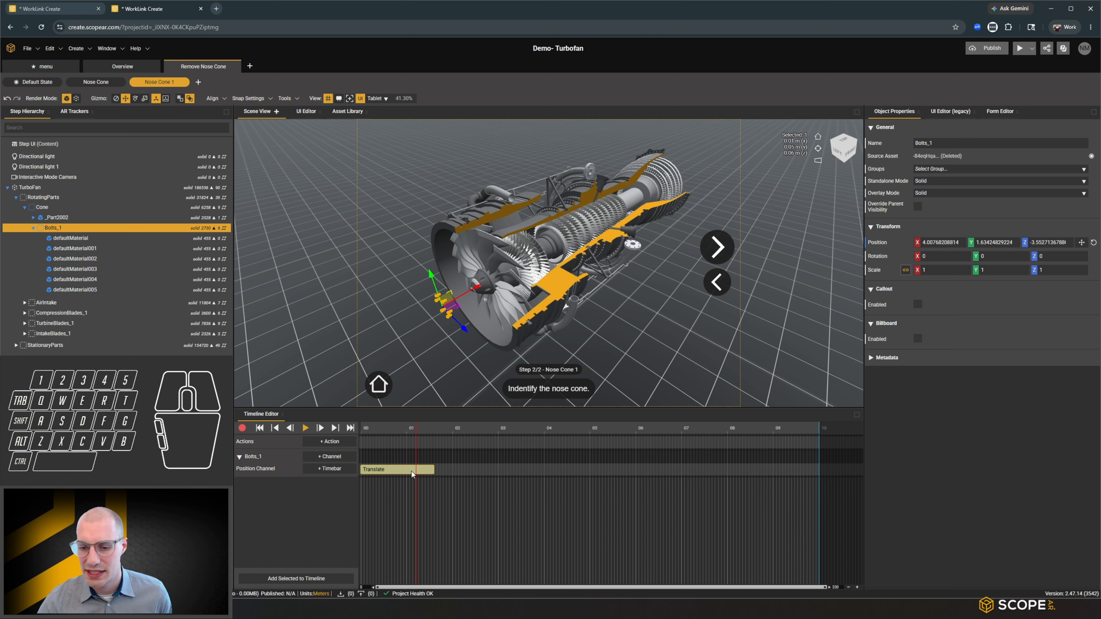
pyautogui.doubleClick(402, 472)
pyautogui.click(807, 490)
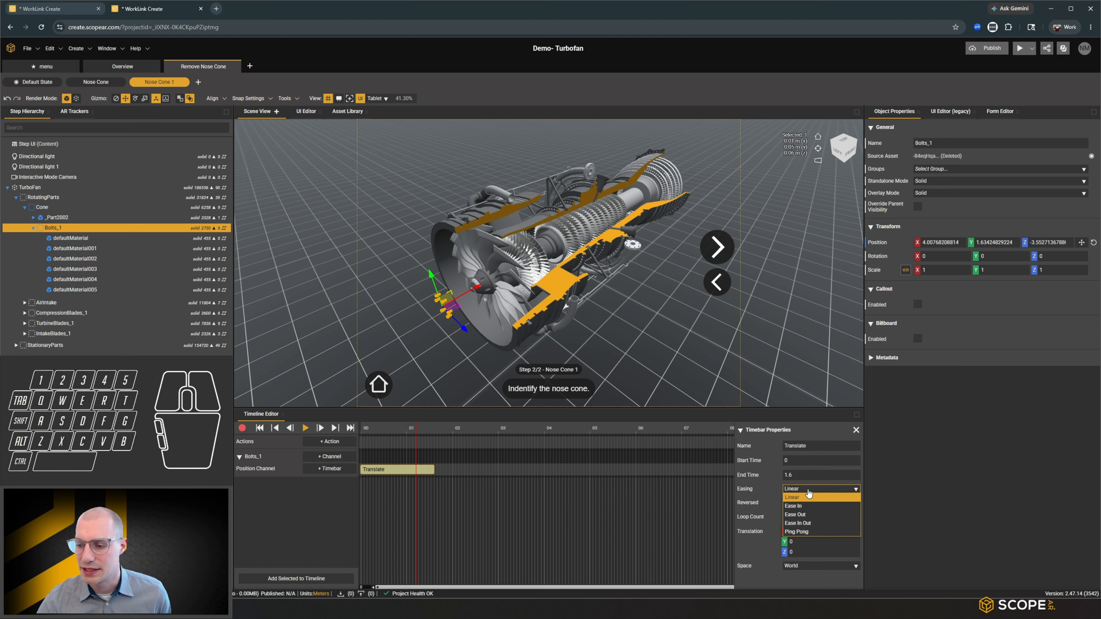
pyautogui.click(798, 523)
pyautogui.press('Escape')
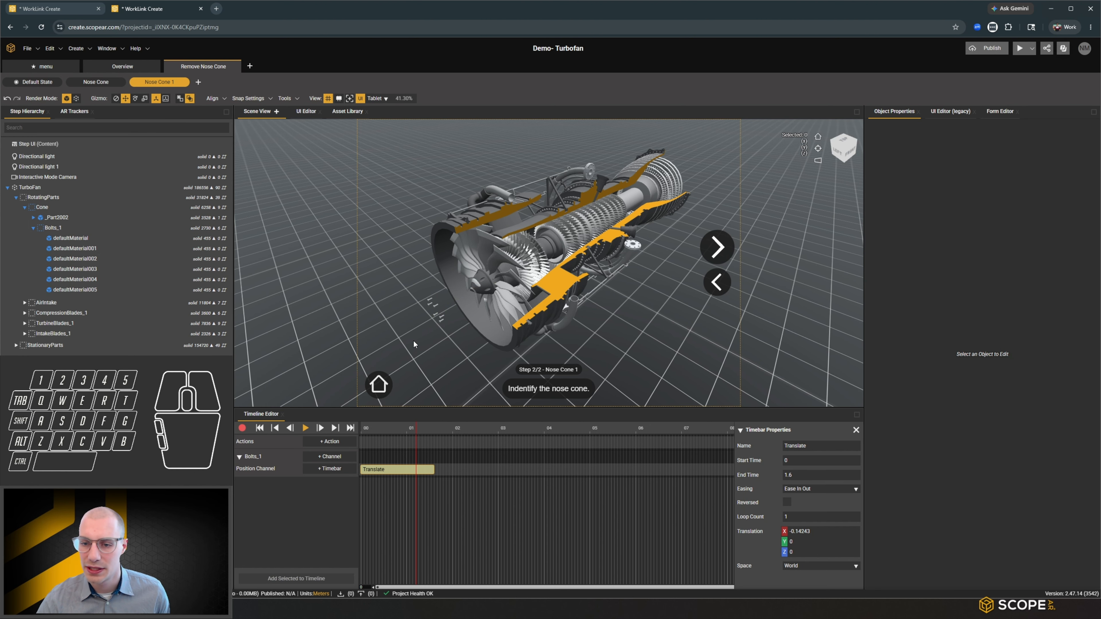
pyautogui.click(305, 428)
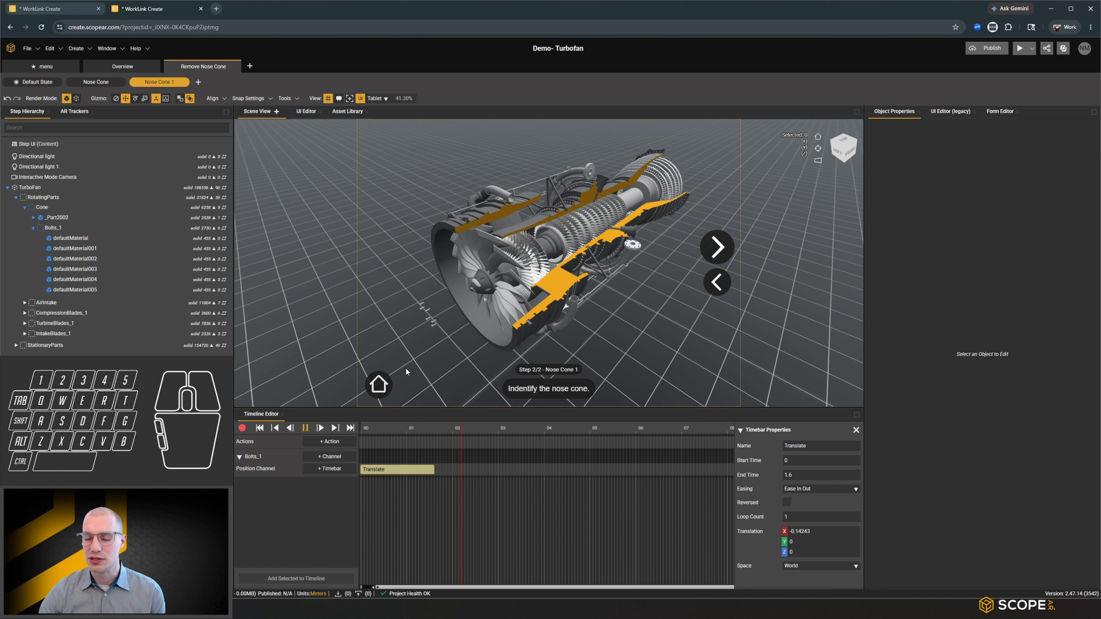
pyautogui.click(306, 429)
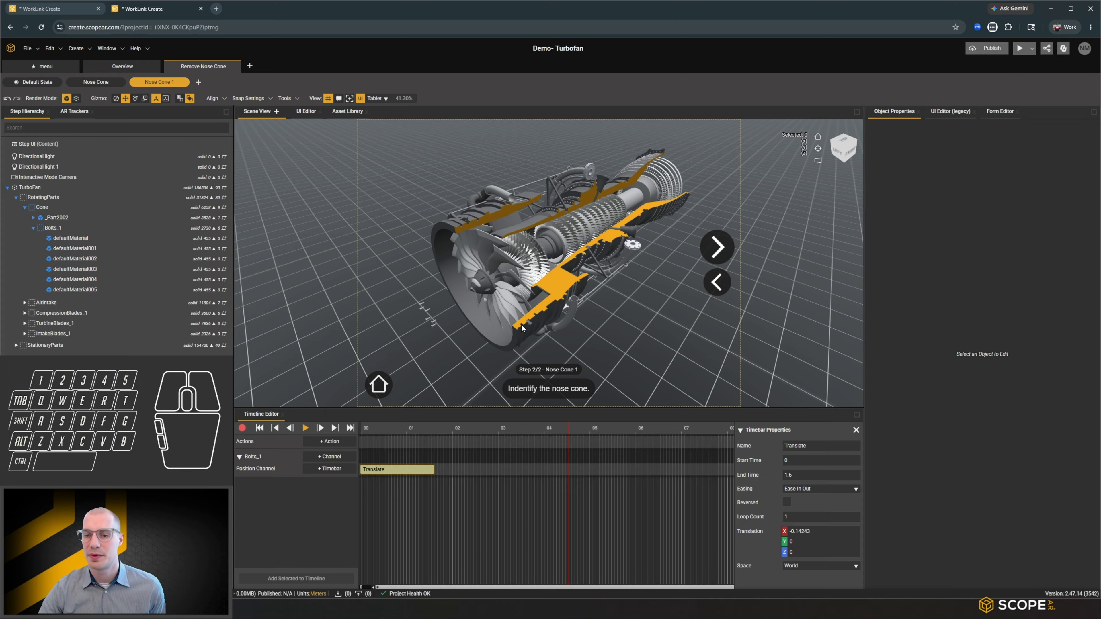
# Step: Add a channel to Bolts_1 with a Set Object Color timebar at the timeline start, using orange F5A623 as target color
pyautogui.click(337, 457)
pyautogui.moveTo(389, 469)
pyautogui.mouseDown()
pyautogui.moveTo(406, 471)
pyautogui.moveTo(380, 467)
pyautogui.mouseUp()
pyautogui.rightClick(362, 481)
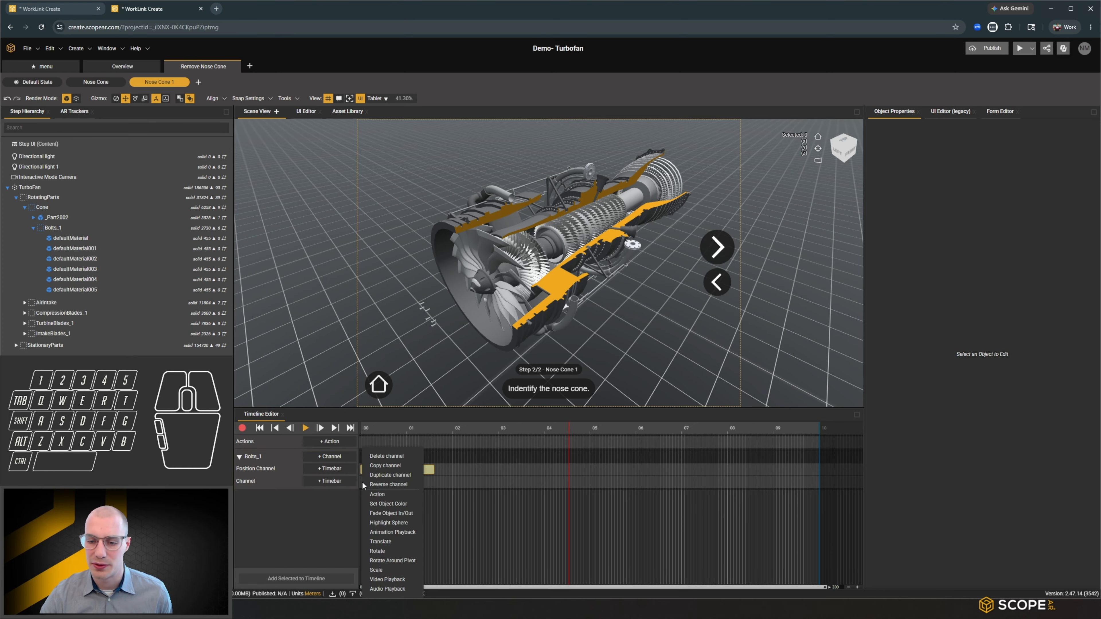
pyautogui.click(389, 495)
pyautogui.click(392, 485)
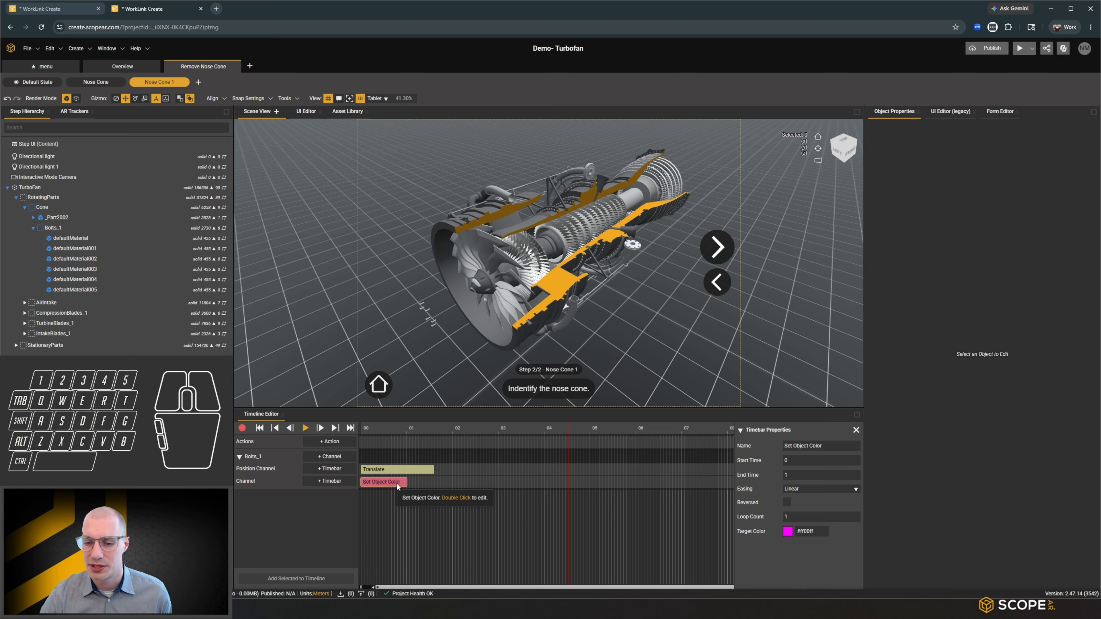
pyautogui.click(789, 531)
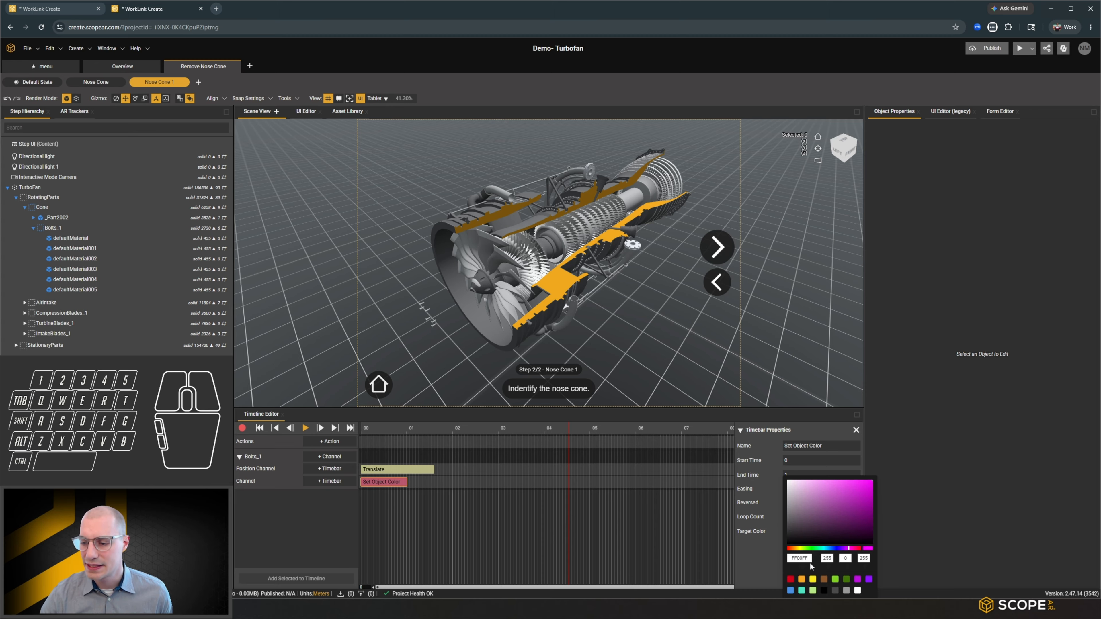
pyautogui.click(801, 579)
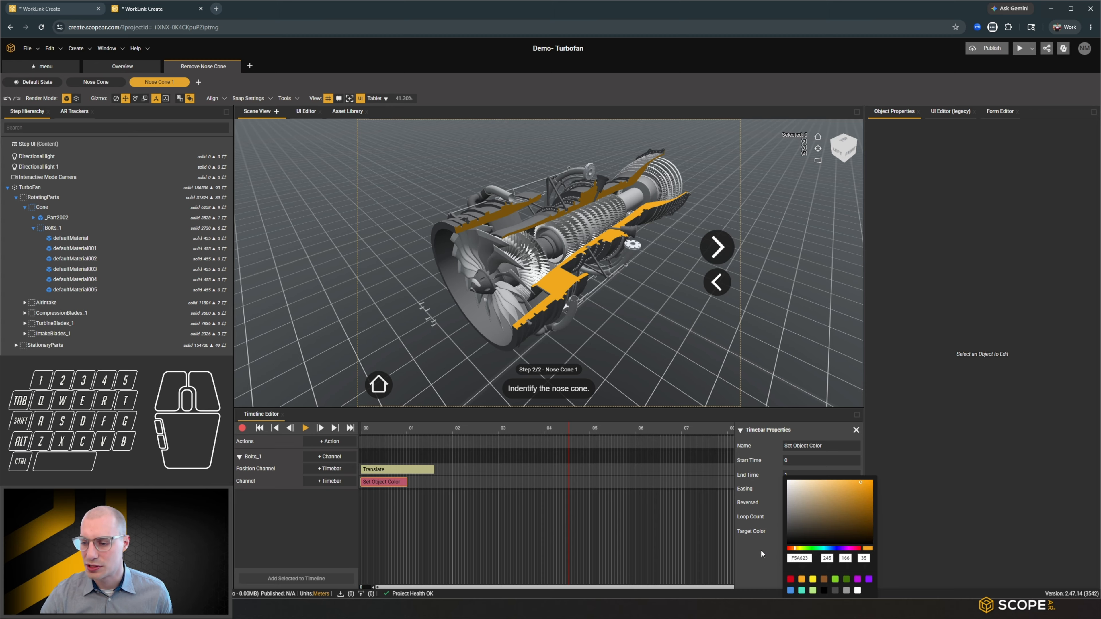
# Step: Add another Bolts_1 channel with a Highlight Sphere timebar at the start, colored orange #f5a623 with a diameter of 0.3
pyautogui.click(329, 468)
pyautogui.click(334, 493)
pyautogui.click(330, 457)
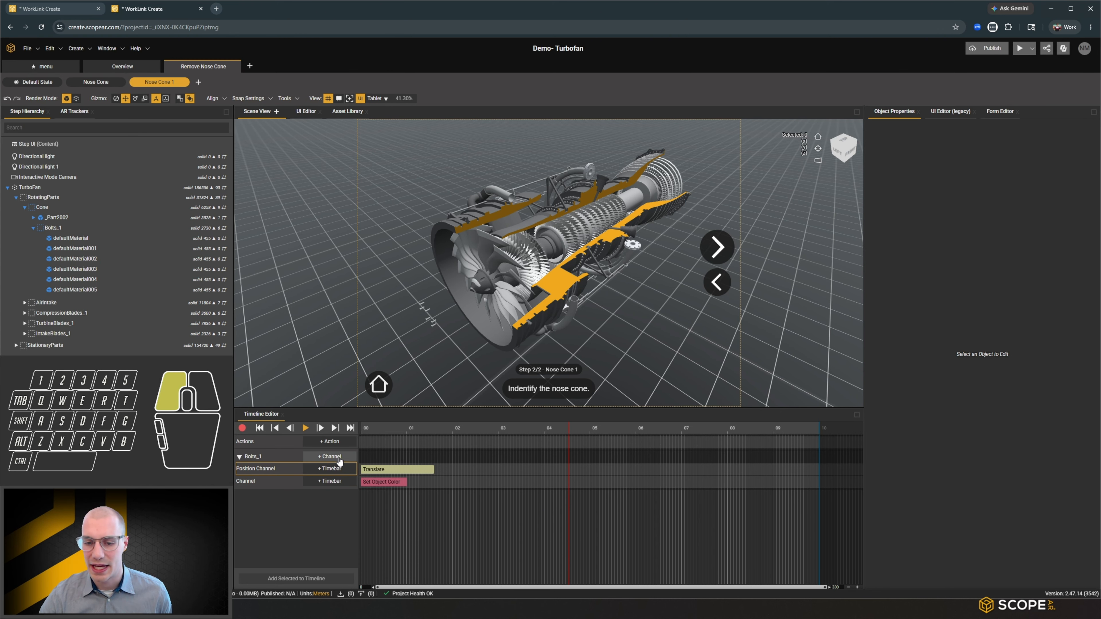
pyautogui.rightClick(363, 493)
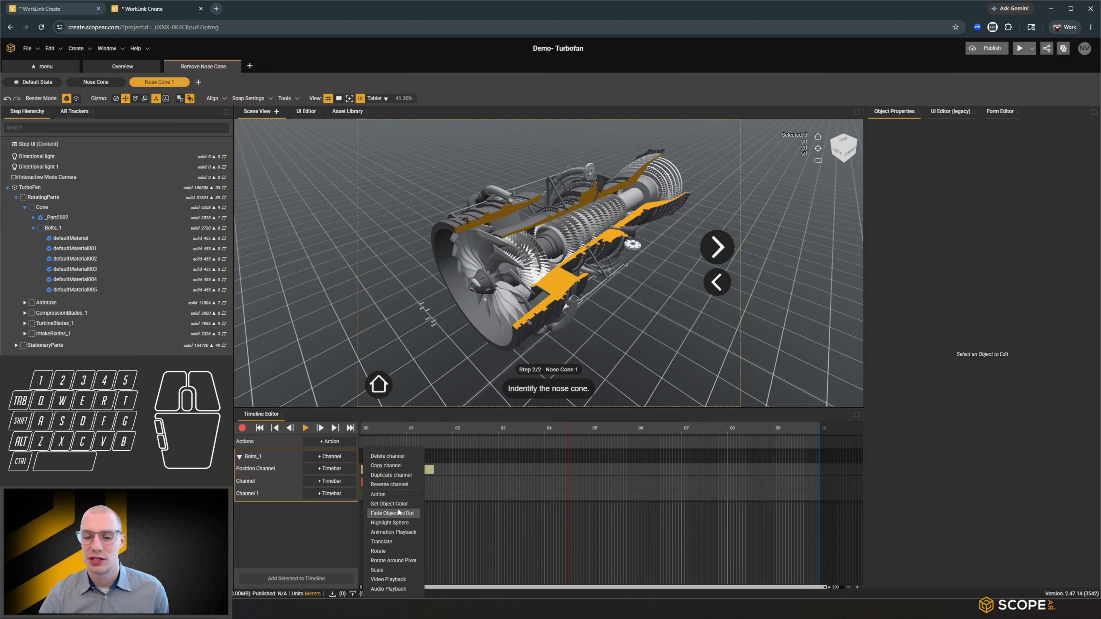
pyautogui.click(394, 522)
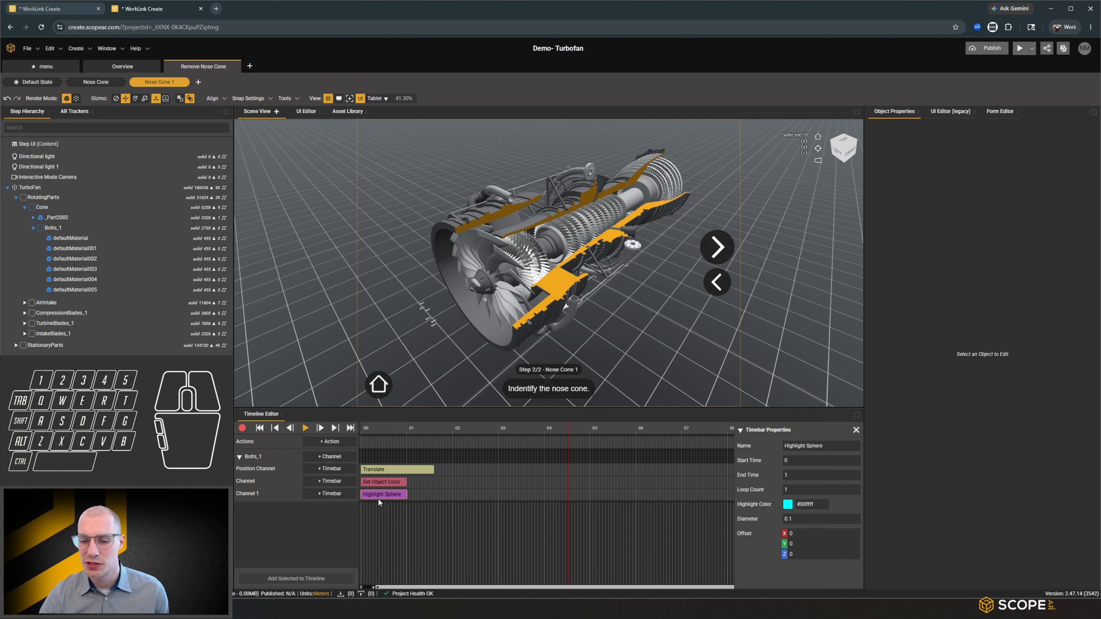
pyautogui.click(787, 504)
pyautogui.click(798, 581)
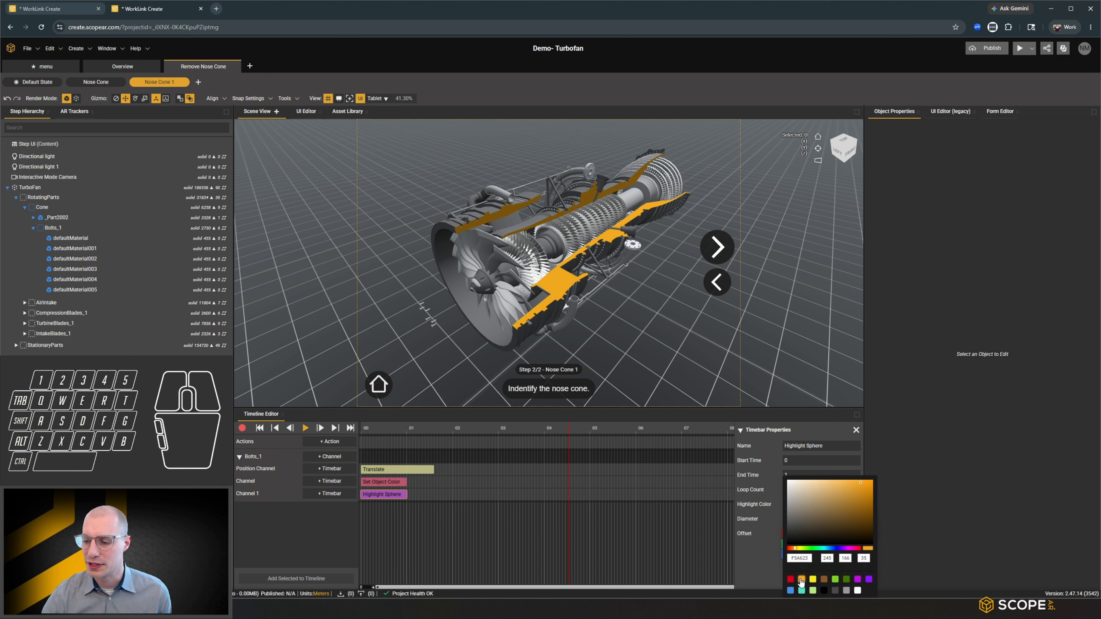
pyautogui.click(814, 520)
pyautogui.click(815, 519)
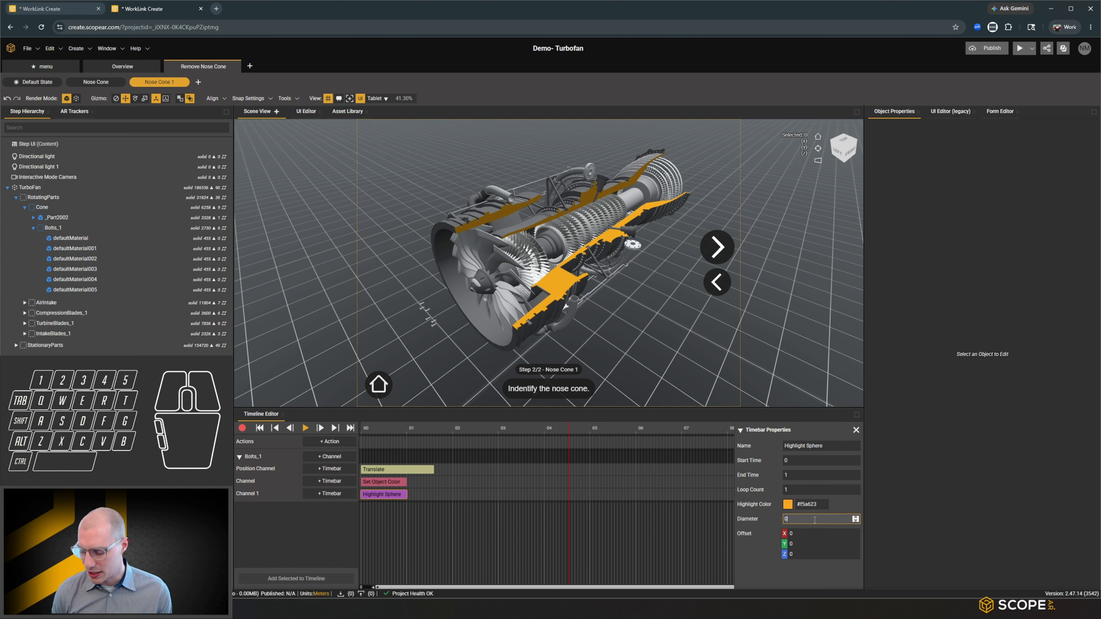
pyautogui.write('0.3')
pyautogui.press('Return')
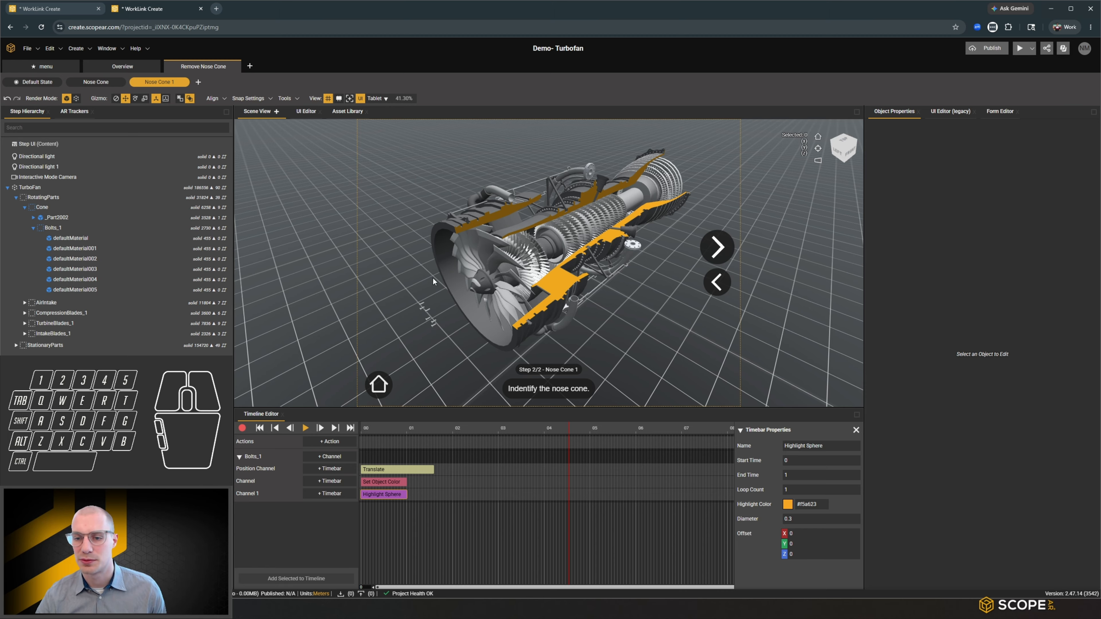
# Step: Add a Fade Object In/Out timebar after the color change, running from 1.6 to about 2.07 seconds, with fade type Fade Out
pyautogui.rightClick(418, 483)
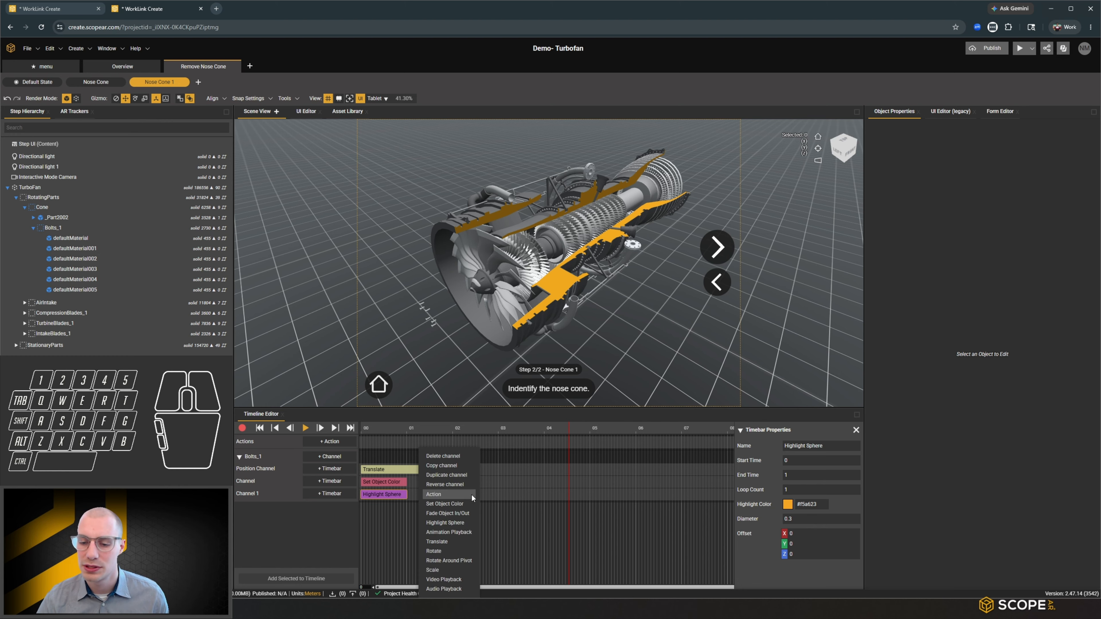
pyautogui.click(450, 514)
pyautogui.moveTo(463, 483); pyautogui.dragTo(448, 484)
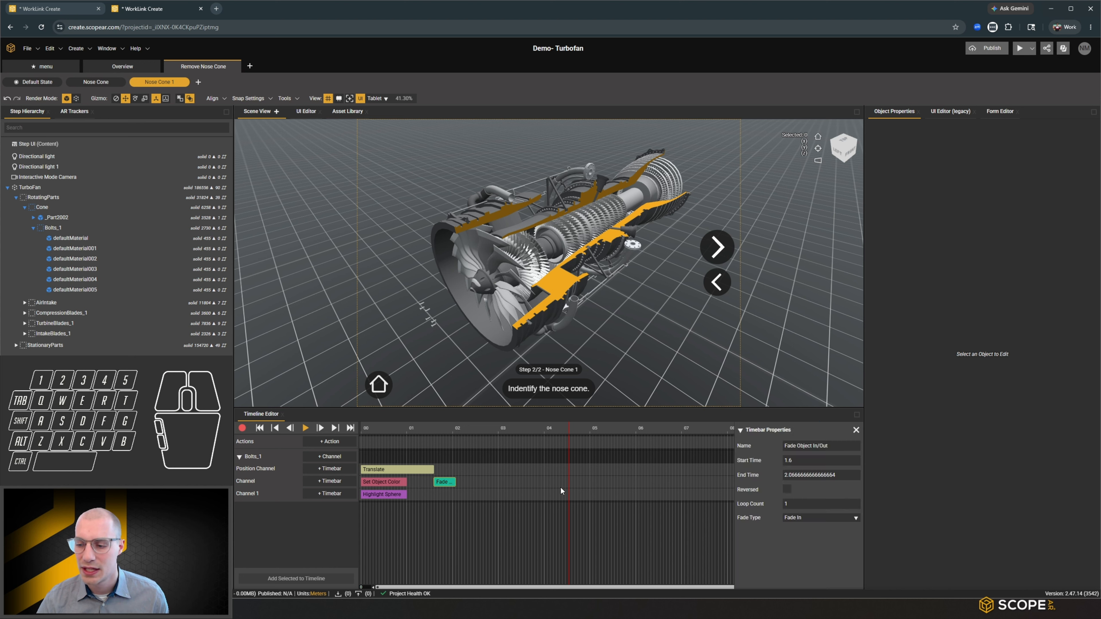
pyautogui.click(797, 523)
pyautogui.click(804, 532)
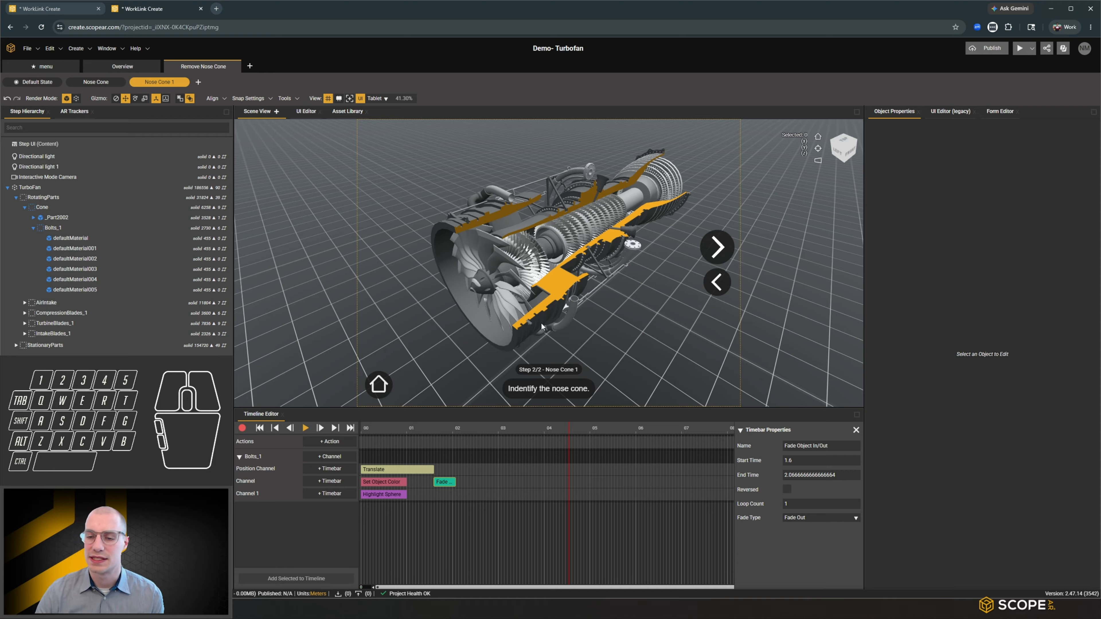
# Step: Shorten the step's timeline to end at just under 3 seconds and play the bolt animation from the start
pyautogui.click(498, 429)
pyautogui.click(260, 428)
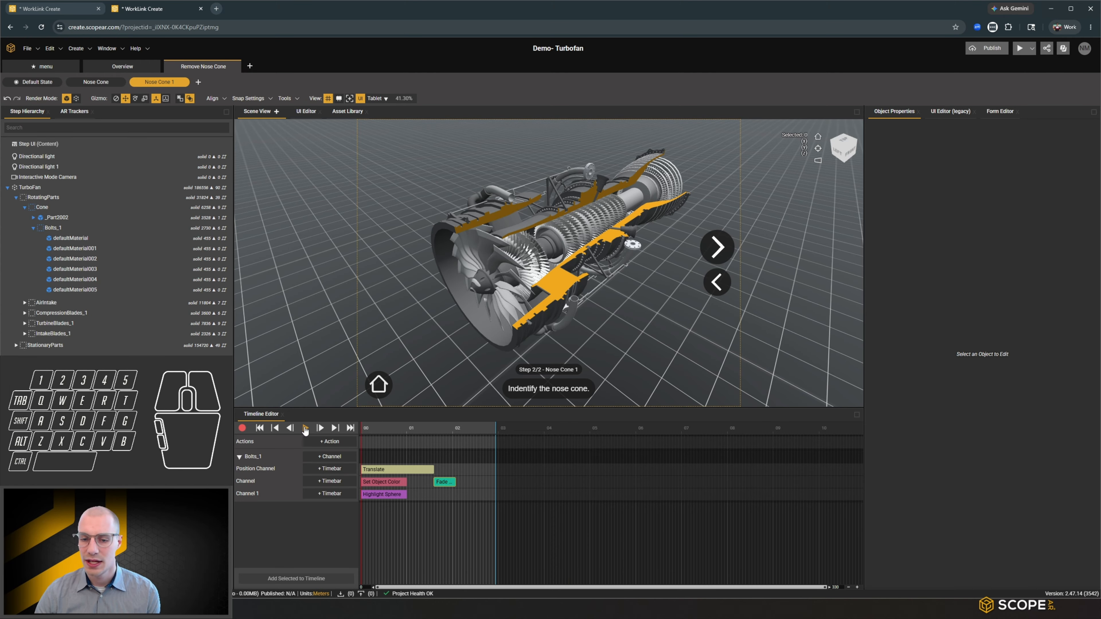
pyautogui.click(305, 428)
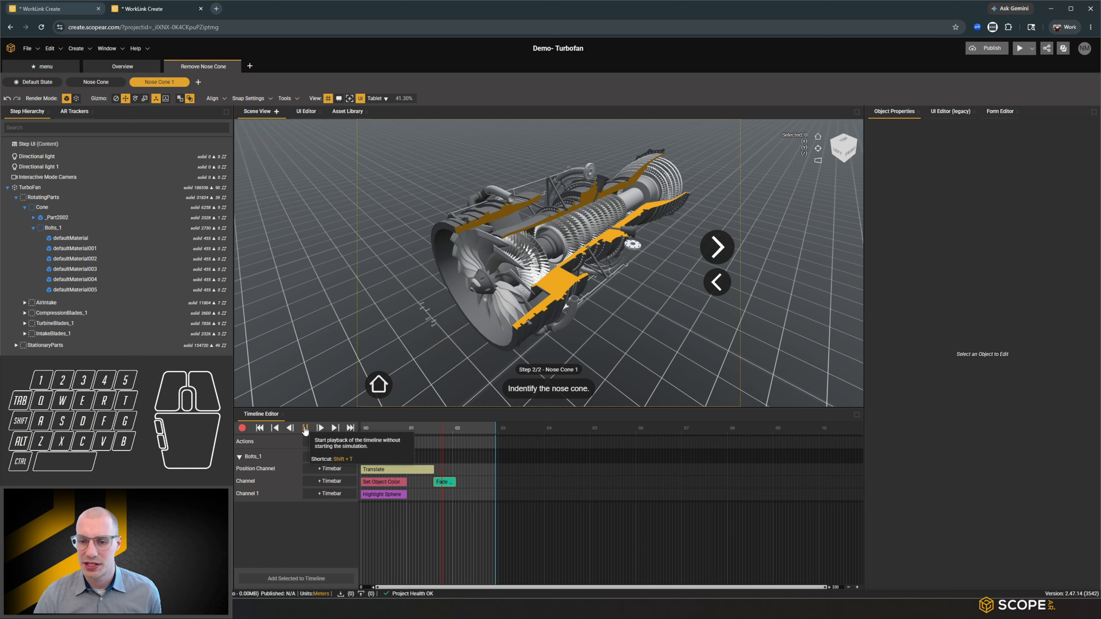
pyautogui.click(305, 428)
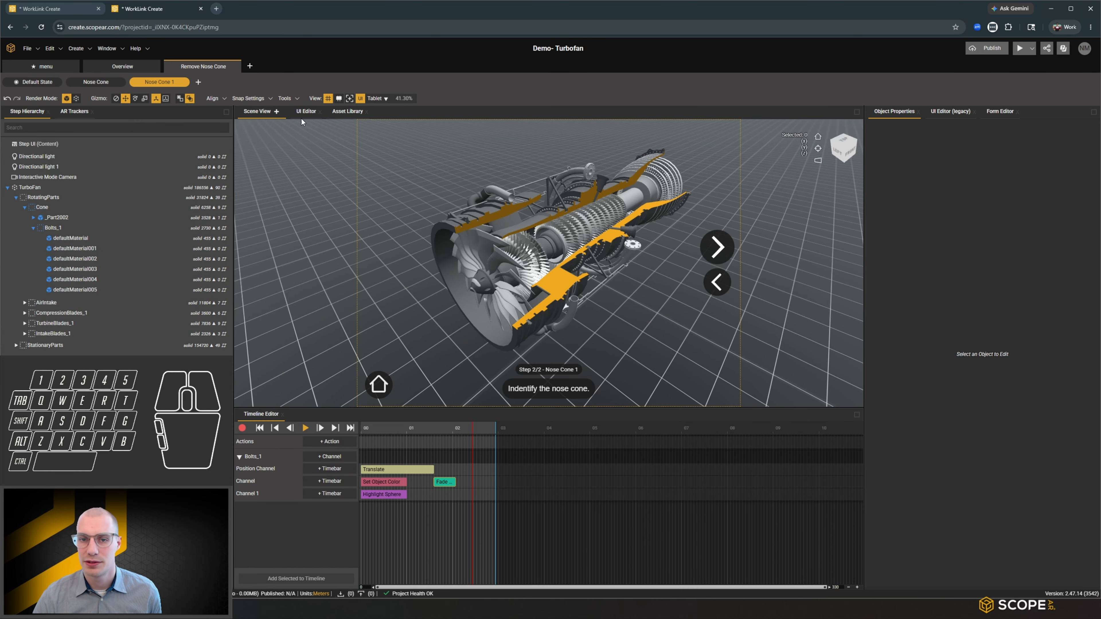
# Step: Set the Nose Cone 1 step's description text to "Remove Bolts."
pyautogui.click(306, 111)
pyautogui.doubleClick(569, 378)
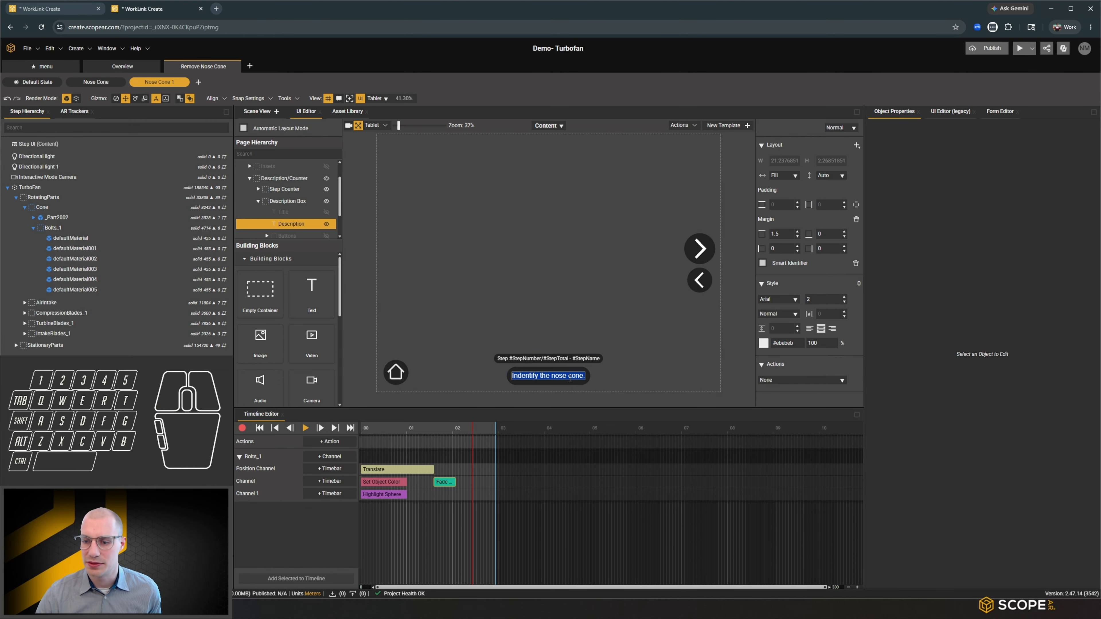
pyautogui.write('Remove')
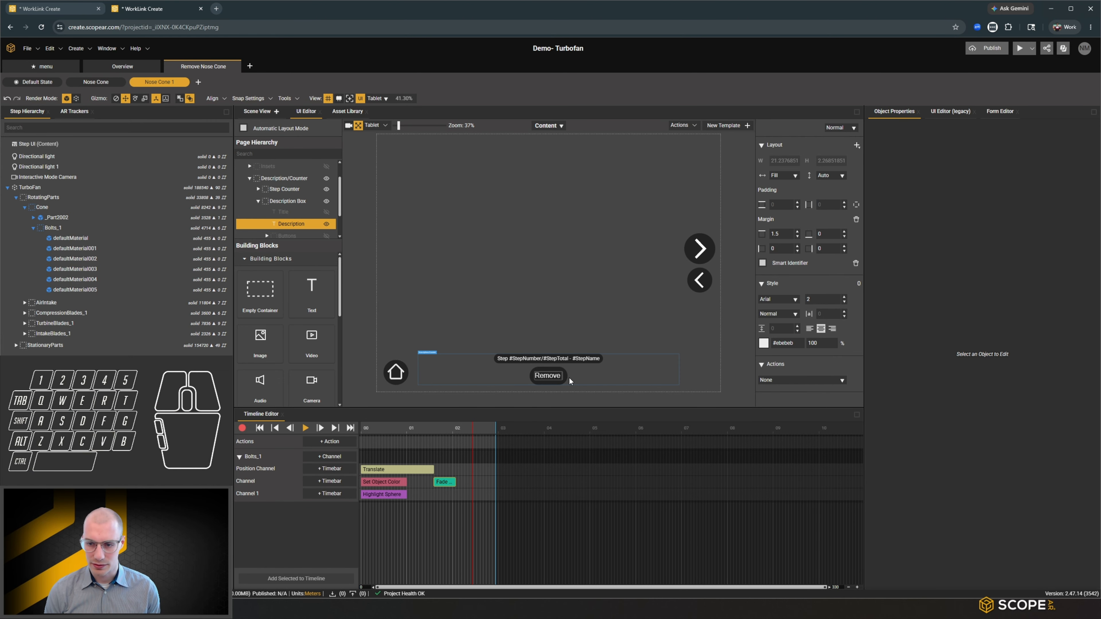
pyautogui.write(' Bolts')
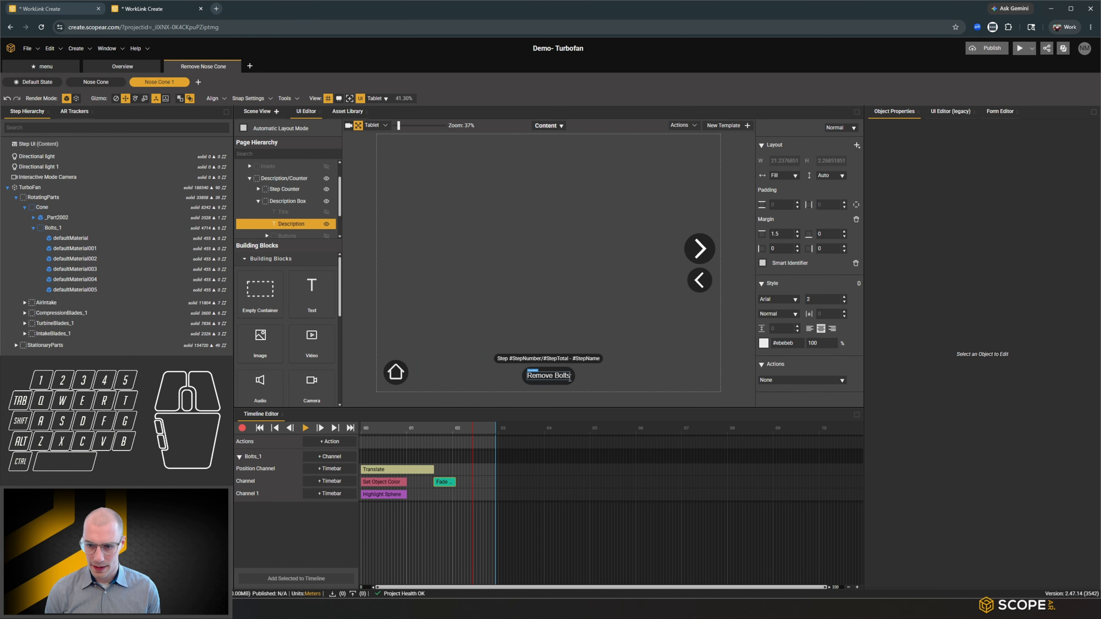
pyautogui.write('.')
pyautogui.click(456, 258)
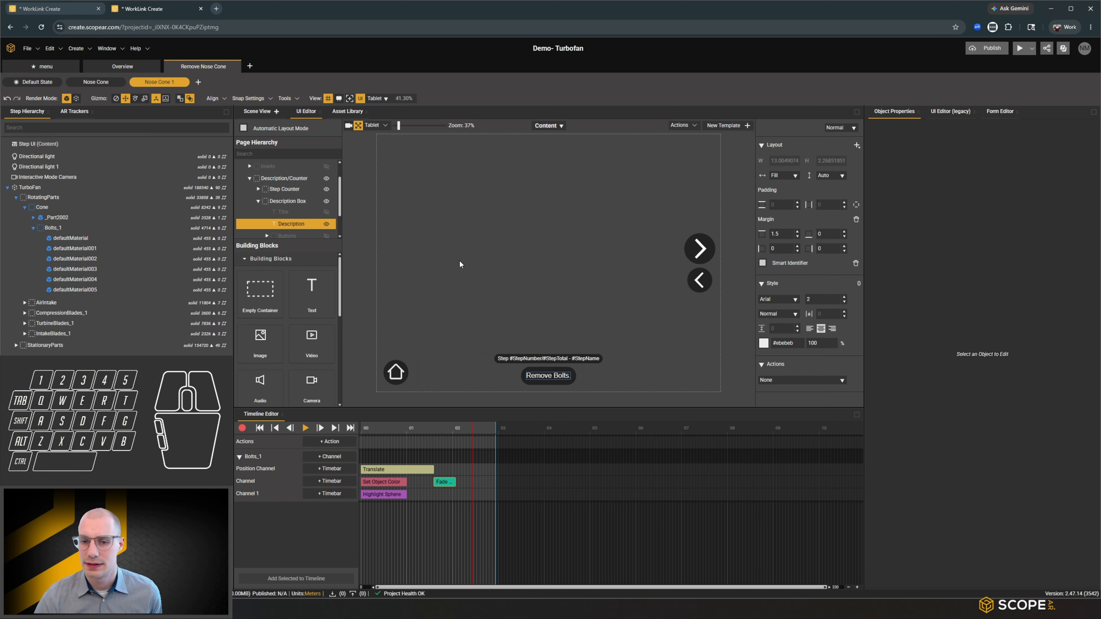
# Step: Return to the scene view and rename the Nose Cone 1 step as Remove Bolts
pyautogui.click(256, 112)
pyautogui.doubleClick(169, 82)
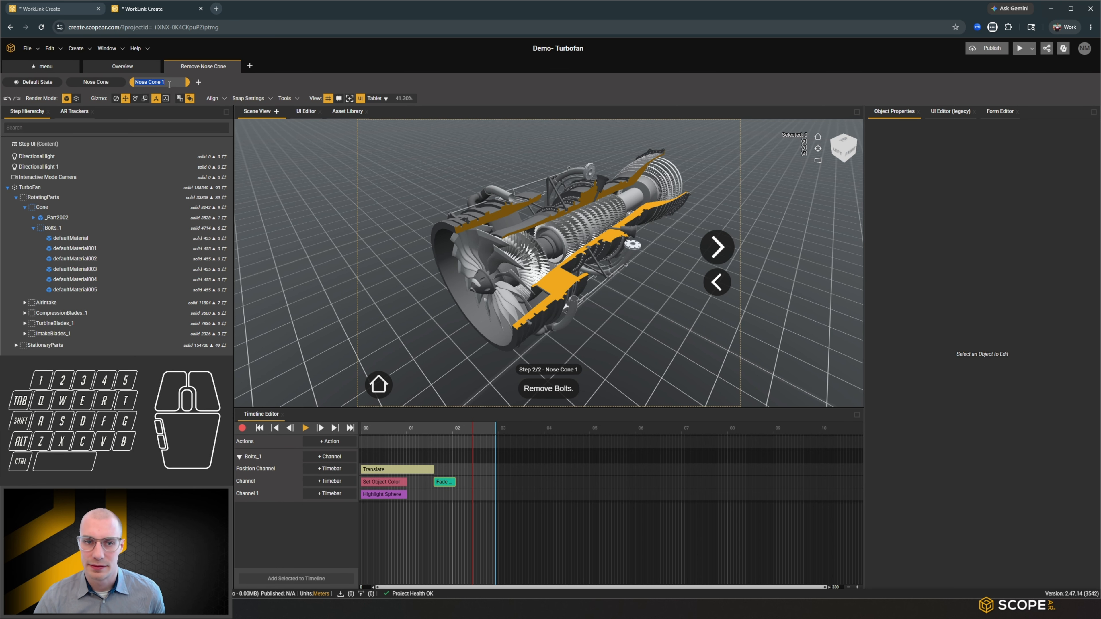
pyautogui.write('Remove NBo')
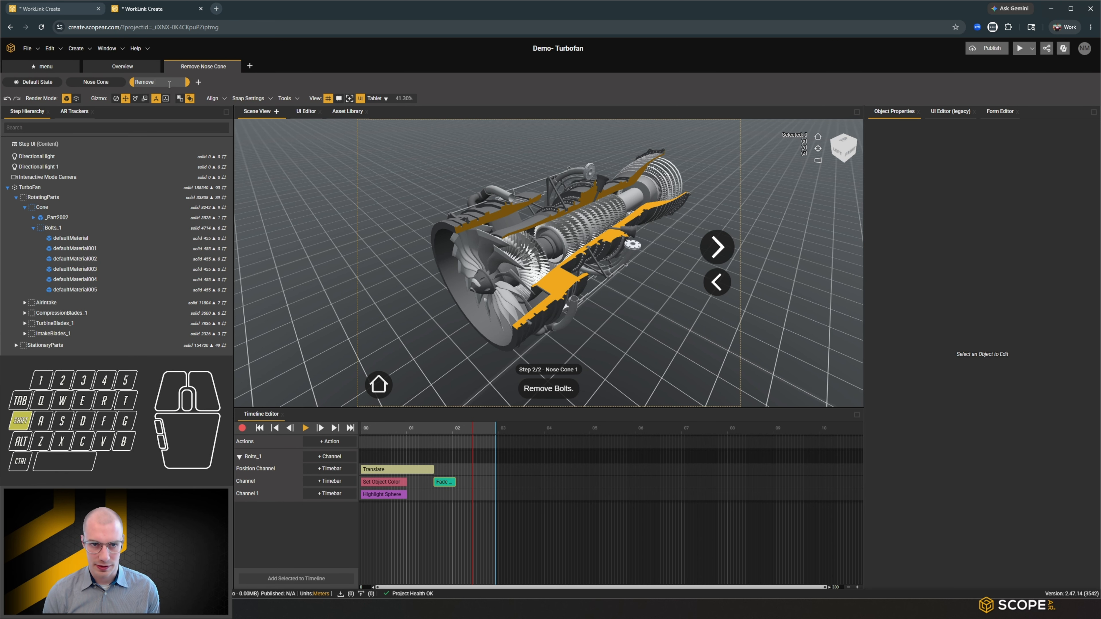
pyautogui.press('BackSpace')
pyautogui.press('BackSpace')
pyautogui.press('BackSpace')
pyautogui.write('Bolts')
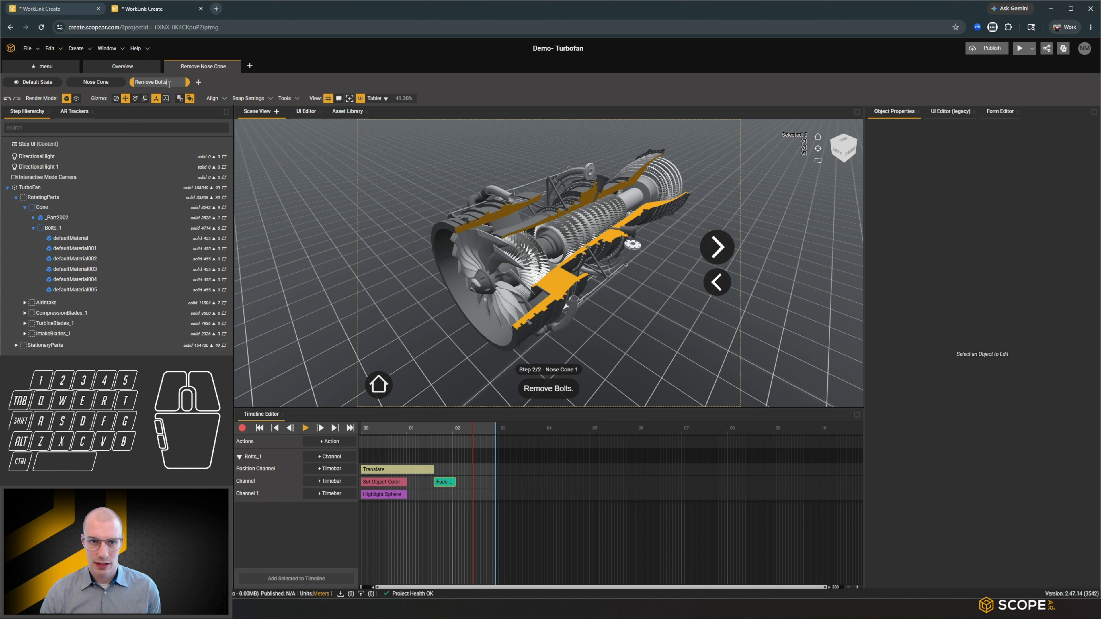
pyautogui.click(225, 85)
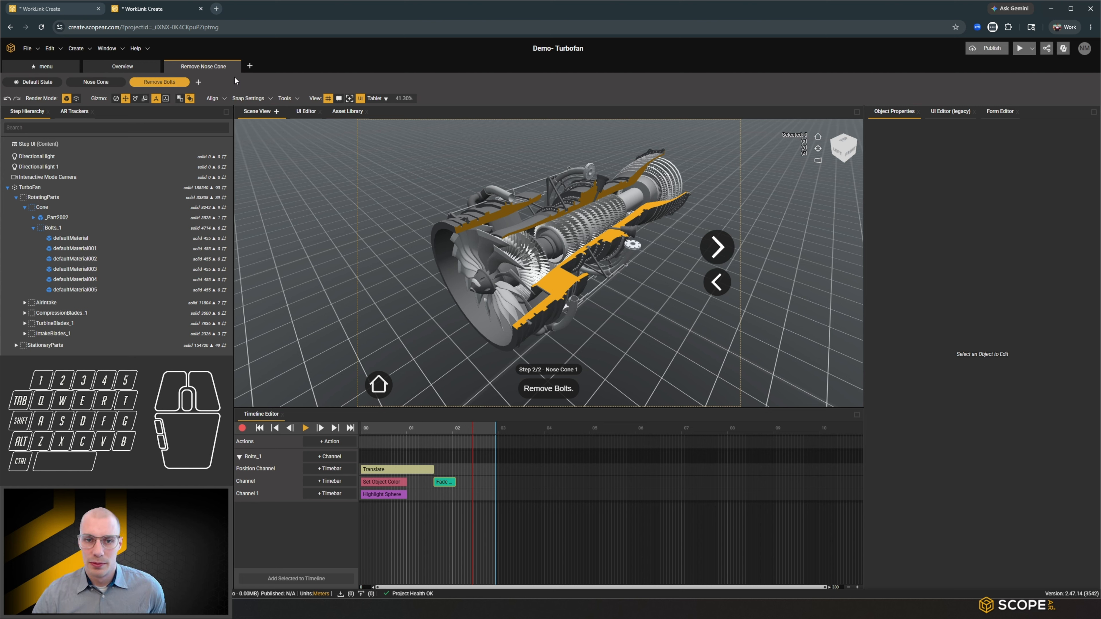
# Step: Add a step after Remove Bolts, select the nose cone part, and copy the Bolts_1 timeline animation from Remove Bolts into the new step
pyautogui.click(198, 82)
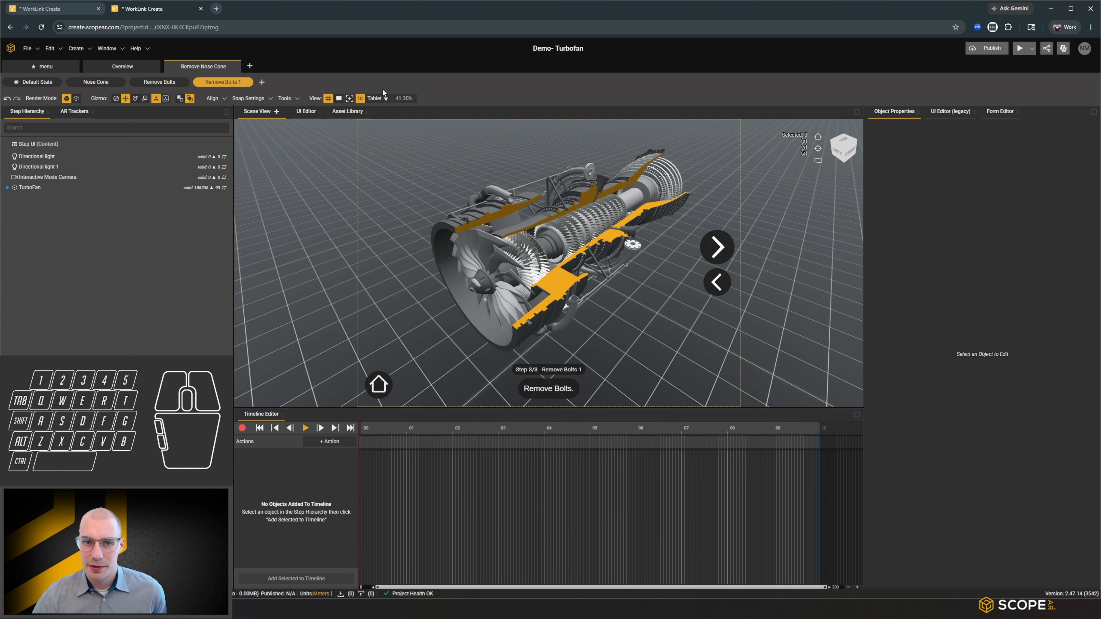
pyautogui.click(486, 291)
pyautogui.click(485, 290)
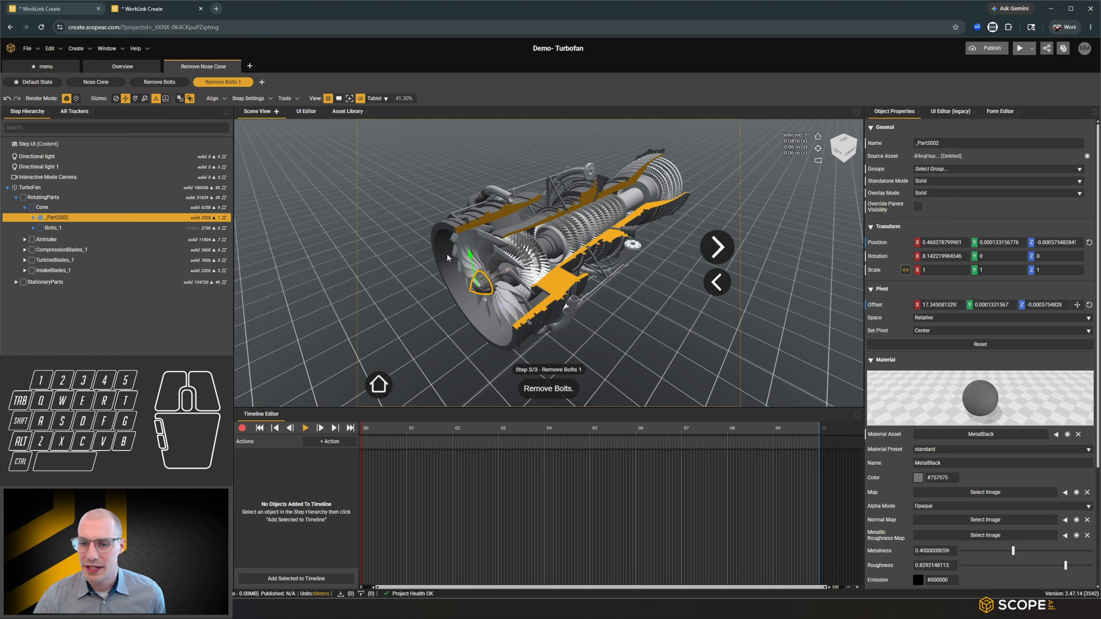
pyautogui.click(160, 82)
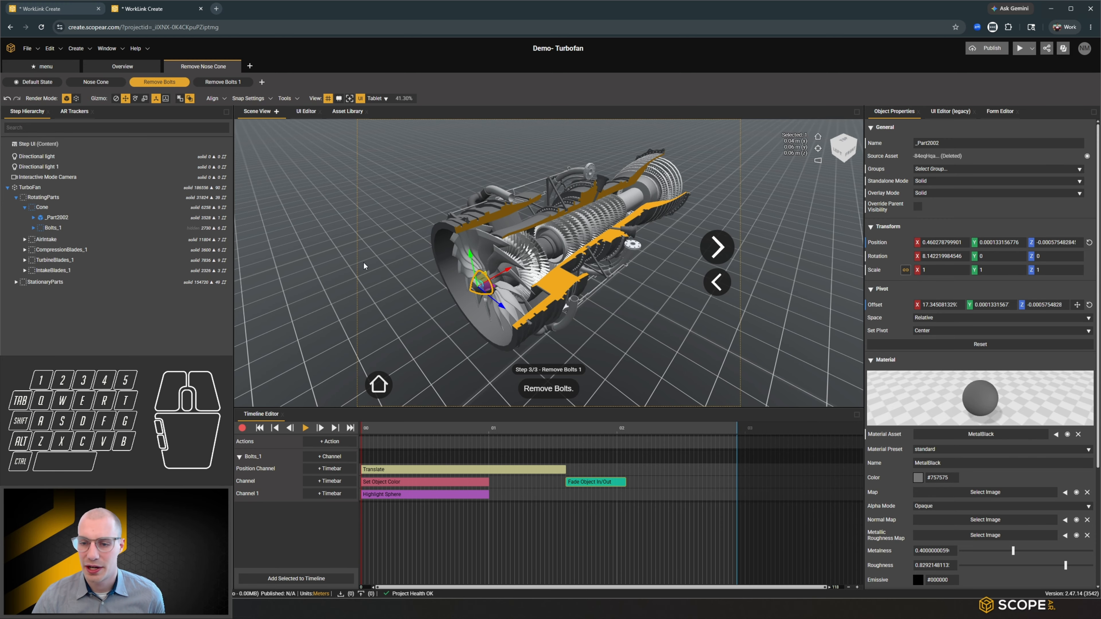
pyautogui.click(286, 459)
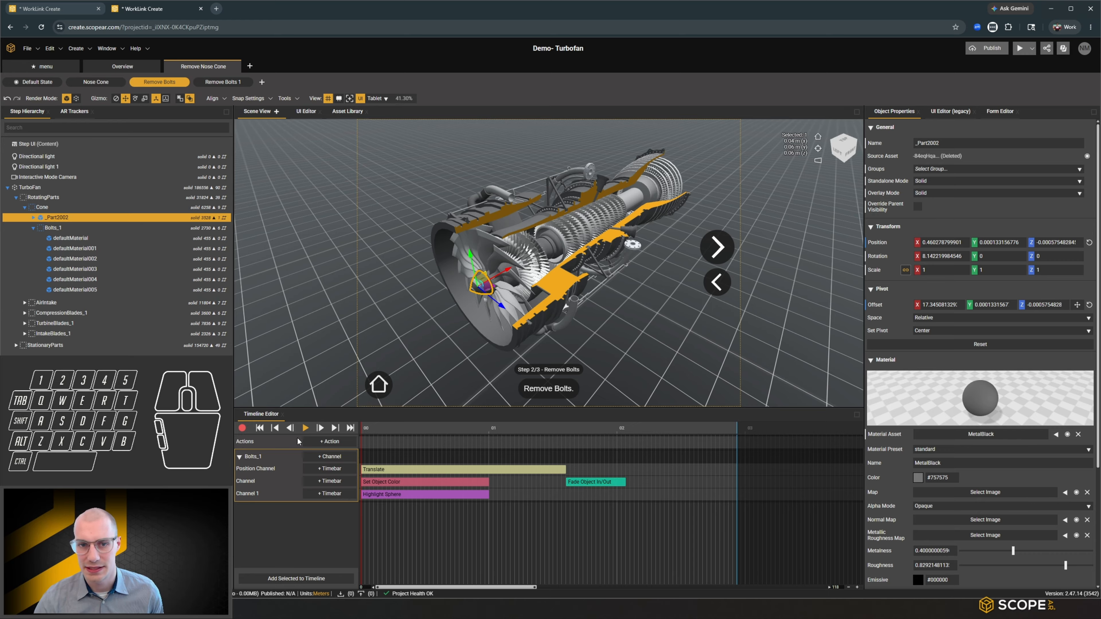
pyautogui.click(223, 82)
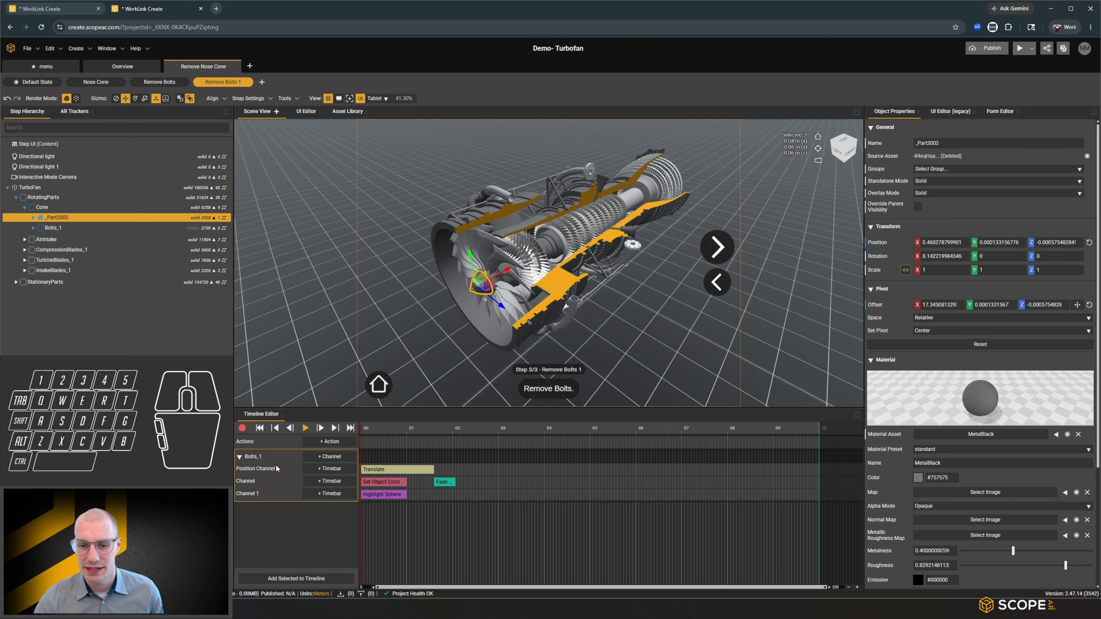
# Step: Replace Bolts_1 in the copied timeline with the selected _Part2002 and shorten the step's timeline to about 2.5 seconds
pyautogui.rightClick(284, 454)
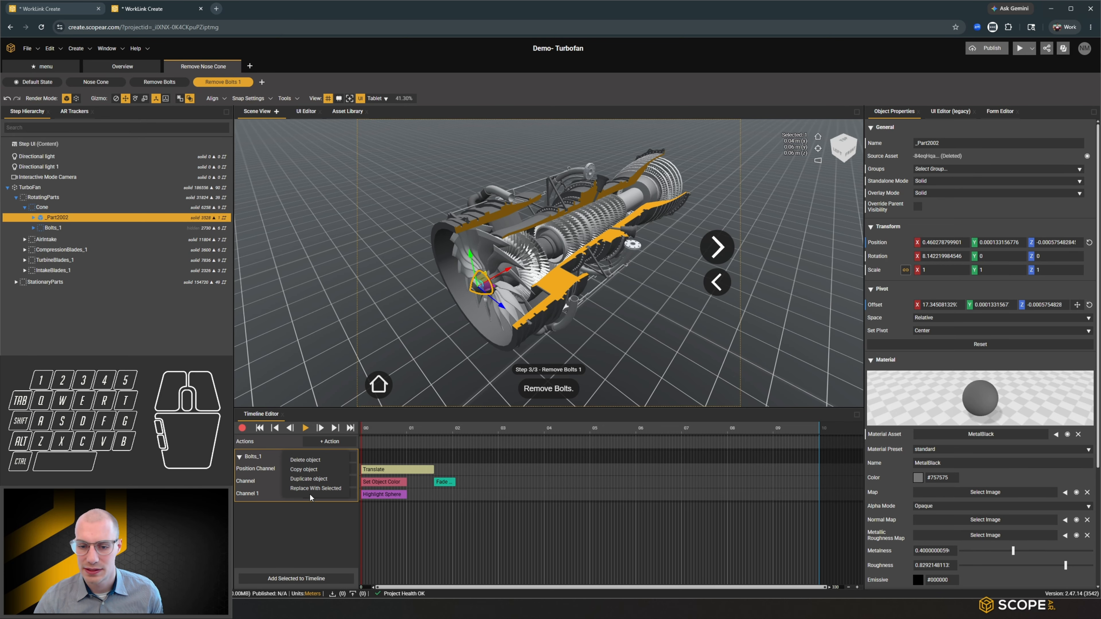
pyautogui.click(321, 488)
pyautogui.keyDown('alt'); pyautogui.moveTo(454, 330); pyautogui.dragTo(498, 299); pyautogui.keyUp('alt')
pyautogui.click(501, 300)
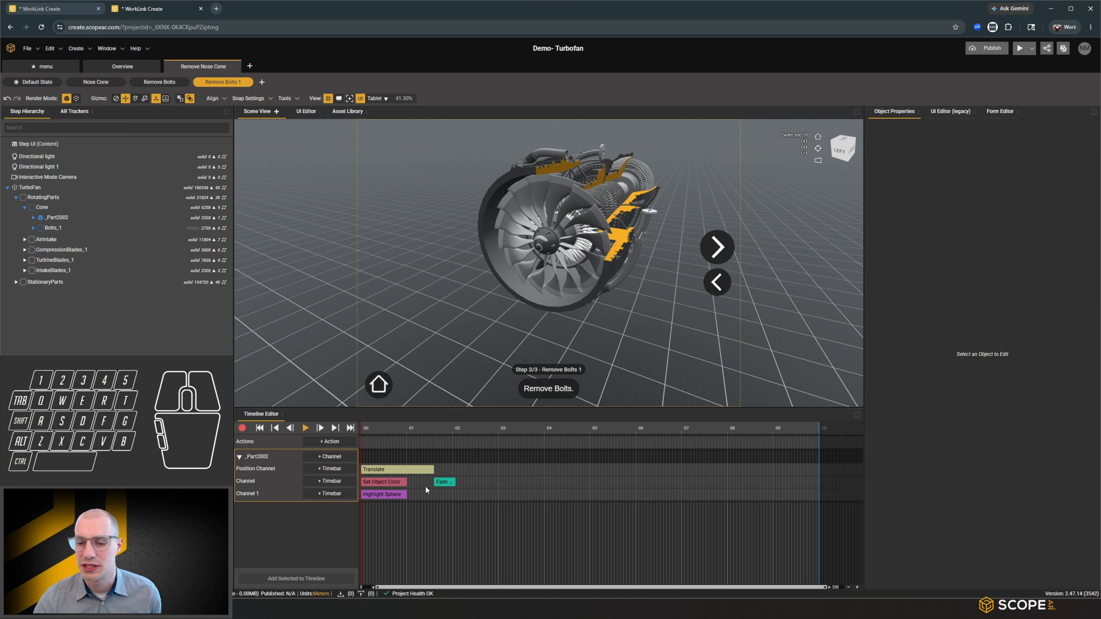
pyautogui.click(472, 428)
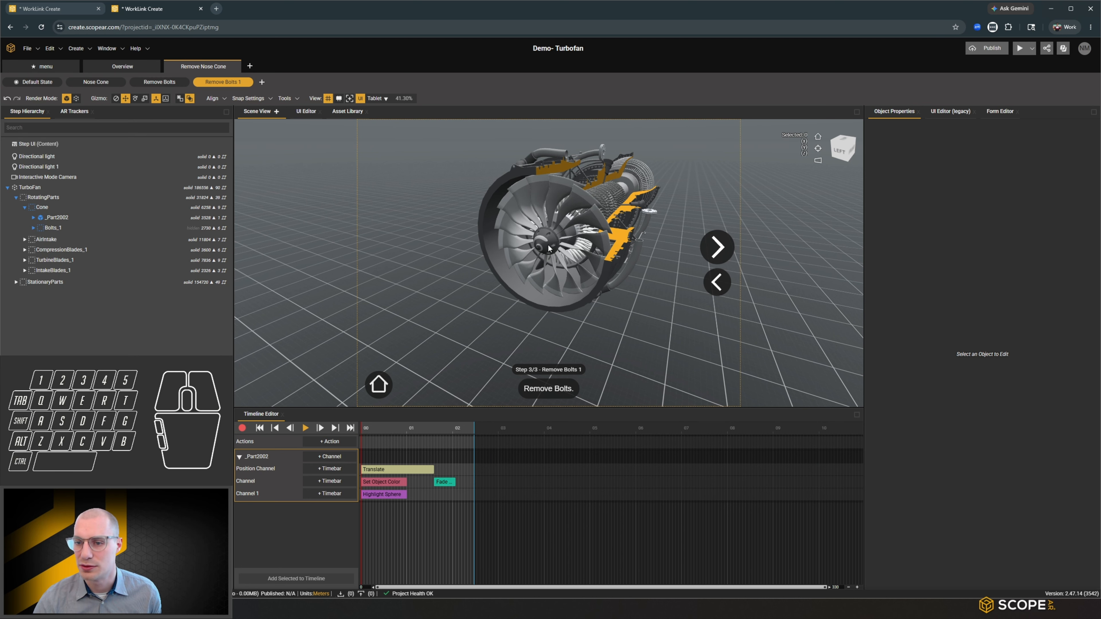
# Step: Inspect the nose cone and bolt holes in the new step and in Remove Bolts at about 2.3 seconds
pyautogui.scroll(8, 549, 248)
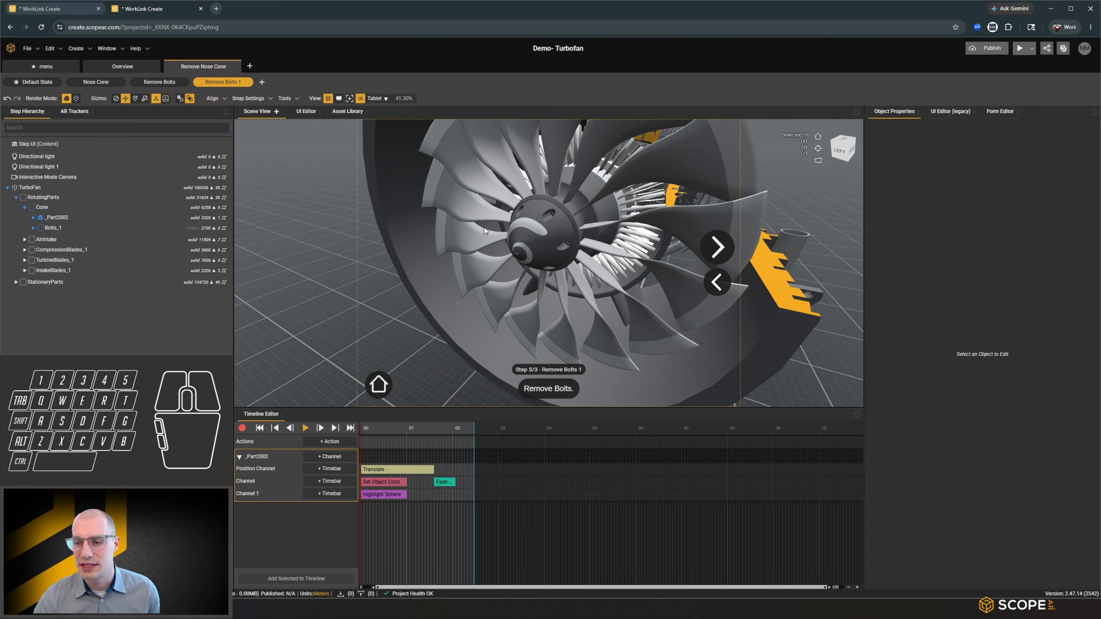
pyautogui.keyDown('alt'); pyautogui.moveTo(572, 258); pyautogui.dragTo(554, 257); pyautogui.keyUp('alt')
pyautogui.click(163, 82)
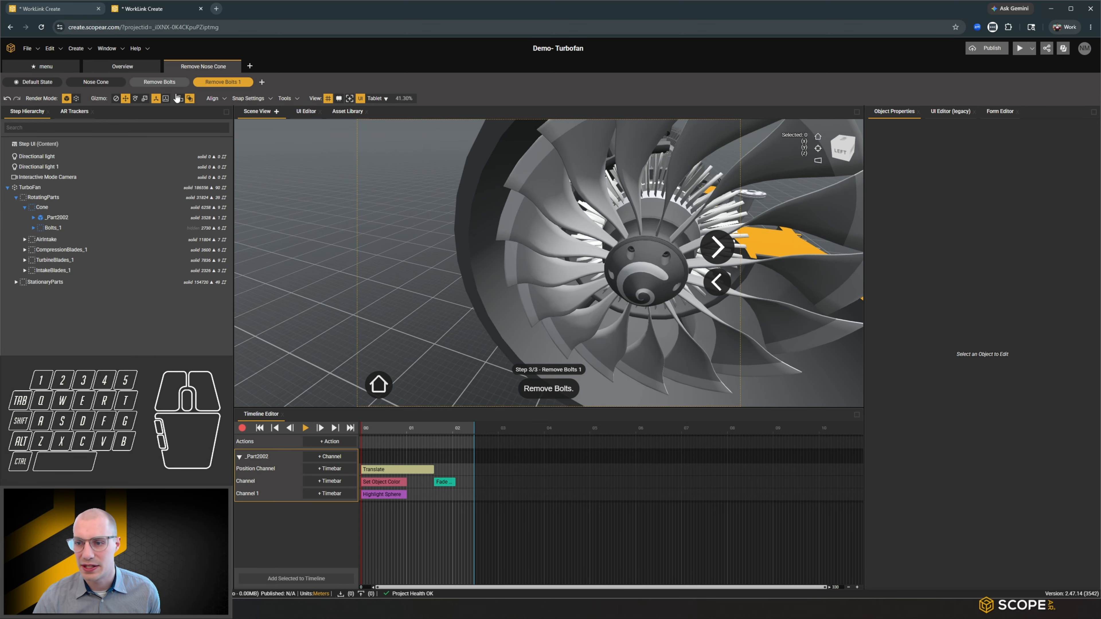
pyautogui.keyDown('alt'); pyautogui.moveTo(627, 263); pyautogui.dragTo(528, 244); pyautogui.keyUp('alt')
pyautogui.click(661, 428)
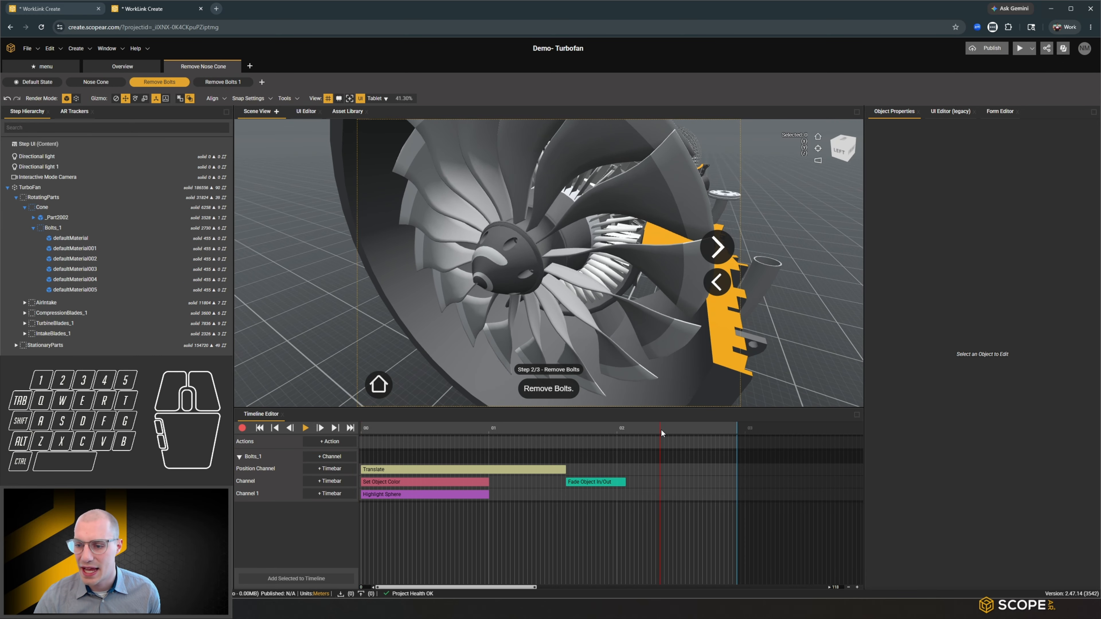
pyautogui.keyDown('alt'); pyautogui.moveTo(550, 275); pyautogui.dragTo(602, 365, button='right'); pyautogui.keyUp('alt')
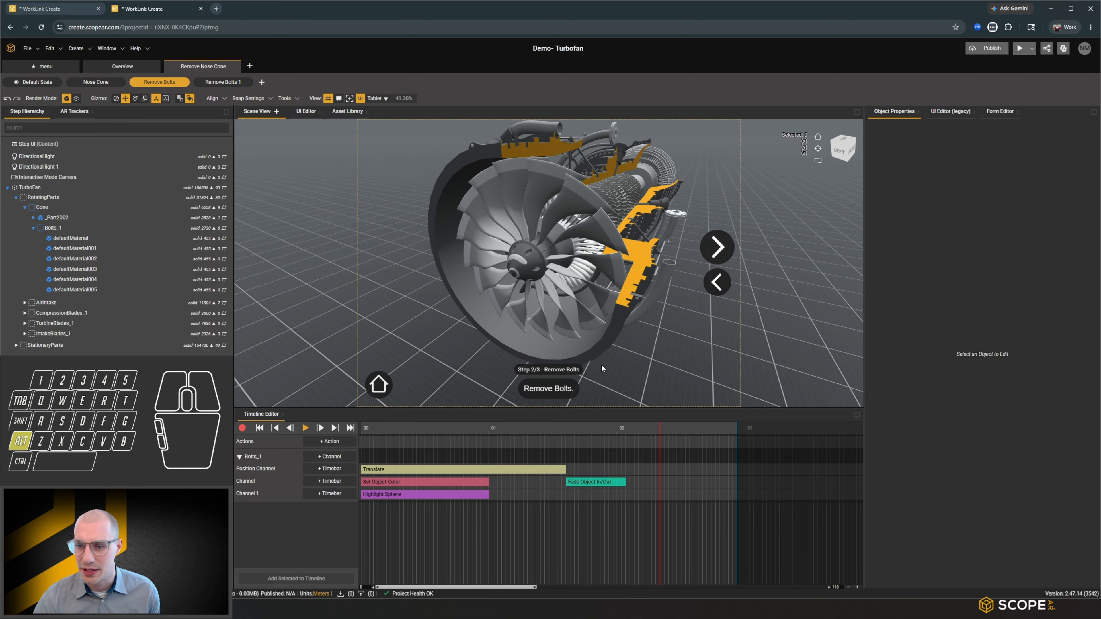
pyautogui.click(223, 82)
pyautogui.keyDown('alt'); pyautogui.moveTo(395, 179); pyautogui.dragTo(476, 199, button='right'); pyautogui.keyUp('alt')
pyautogui.keyDown('alt'); pyautogui.moveTo(475, 197); pyautogui.dragTo(538, 274); pyautogui.keyUp('alt')
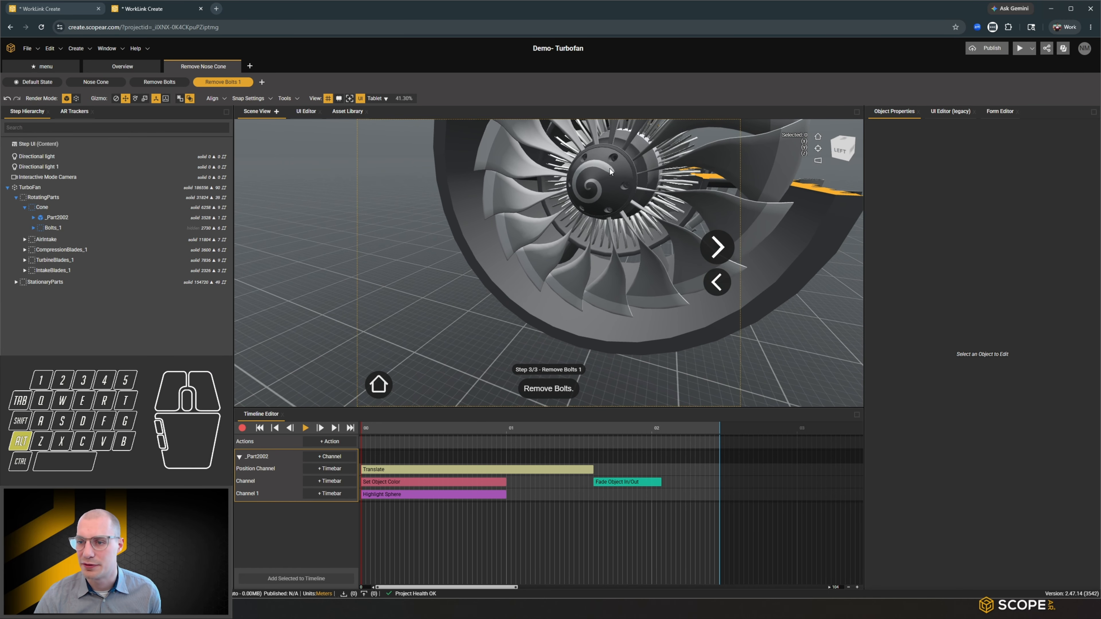
# Step: Play the nose cone's removal animation with the whole engine and cone path in view
pyautogui.keyDown('alt'); pyautogui.moveTo(609, 170); pyautogui.dragTo(603, 191); pyautogui.keyUp('alt')
pyautogui.keyDown('alt'); pyautogui.moveTo(603, 191); pyautogui.dragTo(406, 395, button='right'); pyautogui.keyUp('alt')
pyautogui.click(306, 429)
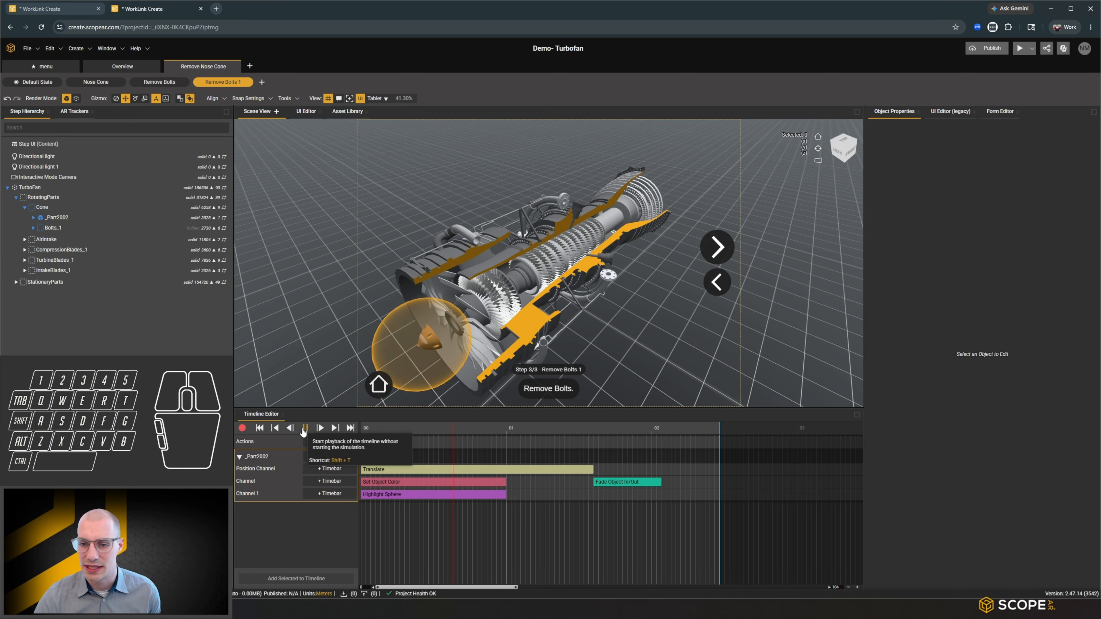
pyautogui.scroll(-2, 422, 357)
pyautogui.moveTo(422, 357); pyautogui.dragTo(571, 295, button='middle')
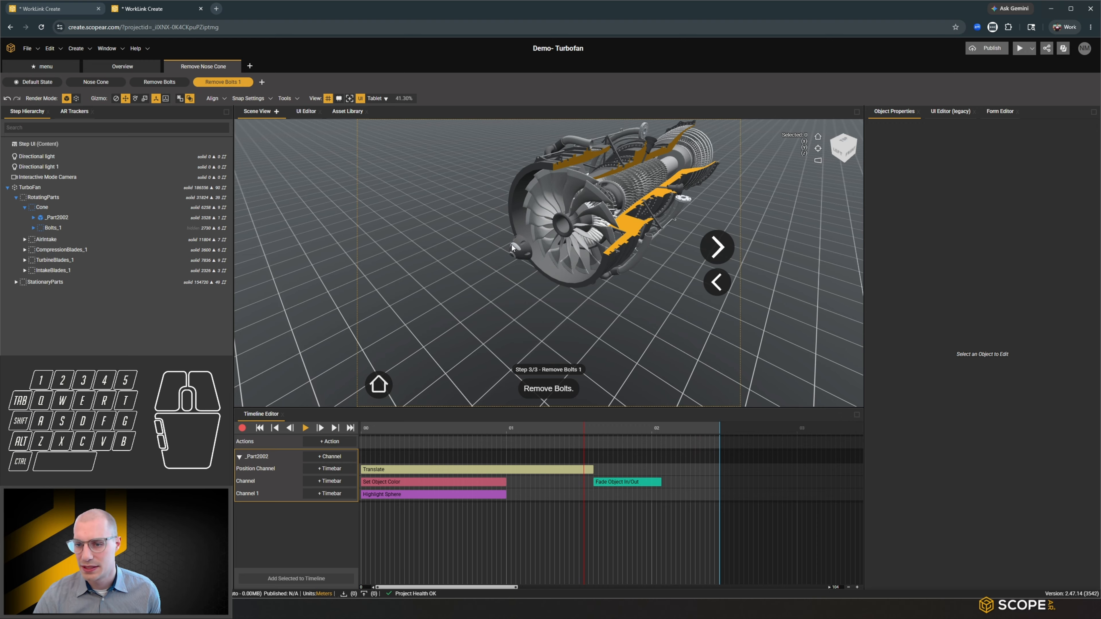
pyautogui.click(306, 428)
pyautogui.click(305, 428)
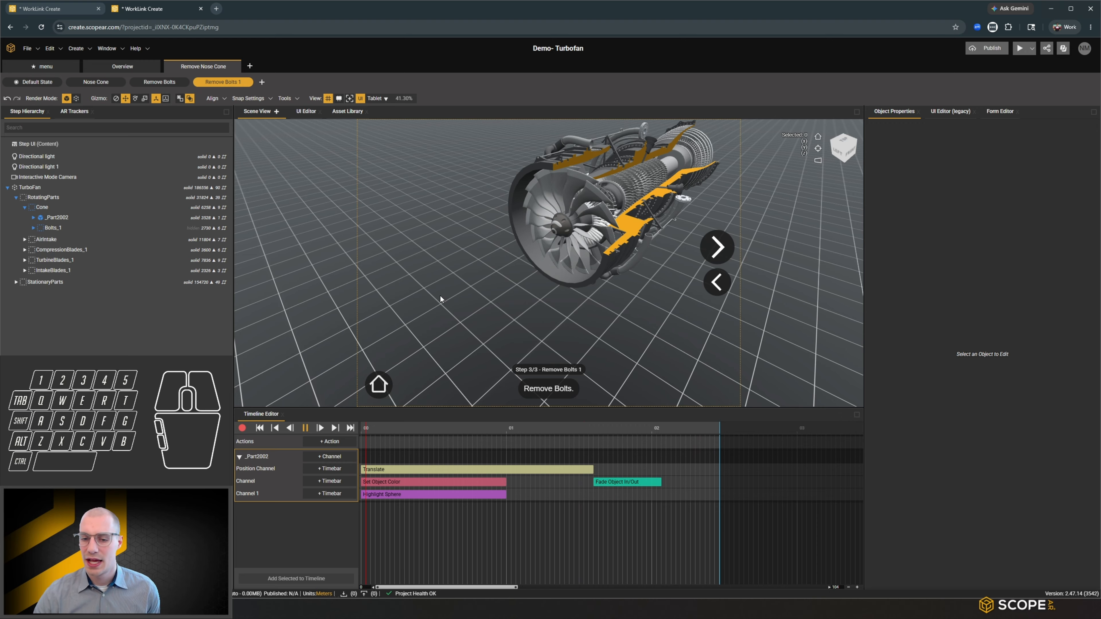
pyautogui.click(305, 428)
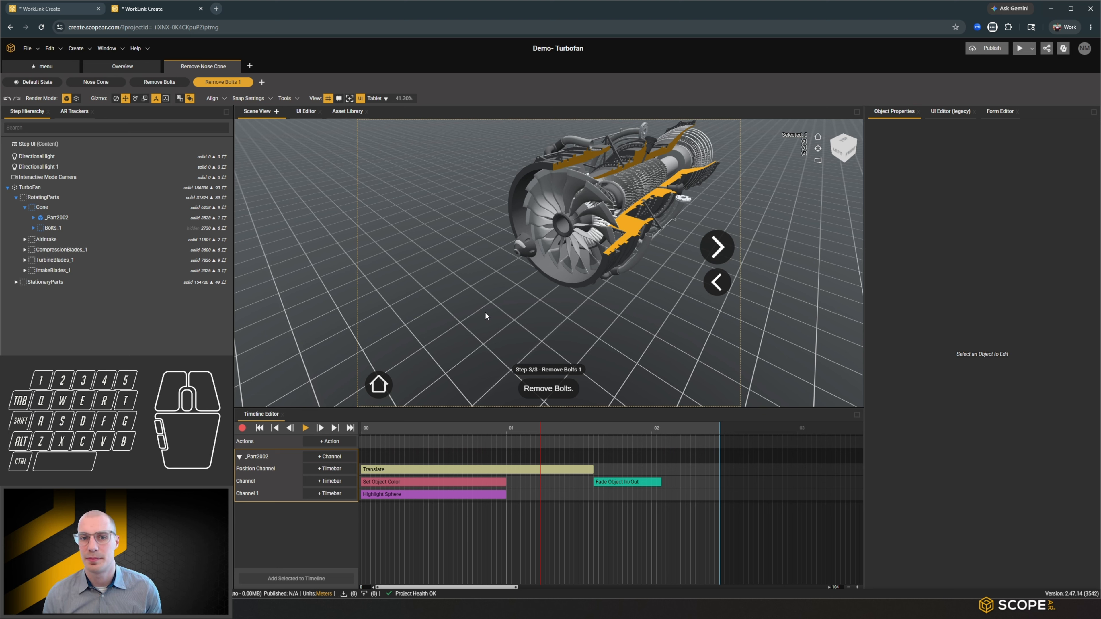
# Step: Add another step at the end of the sequence and rename the Remove Bolts 1 step as Remove Cone
pyautogui.click(262, 82)
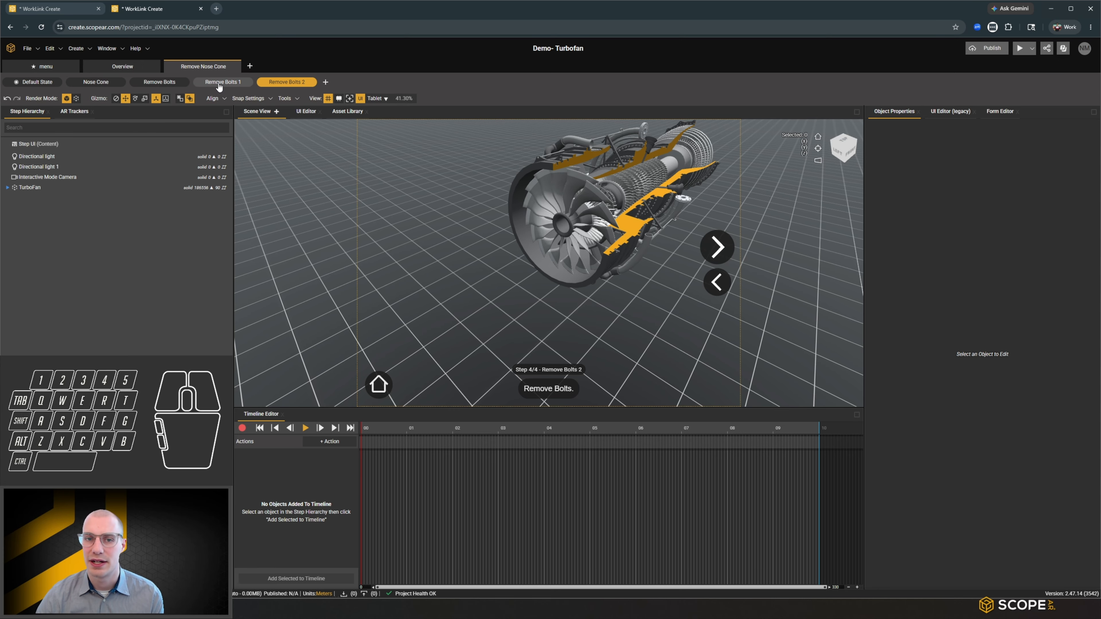
pyautogui.click(252, 78)
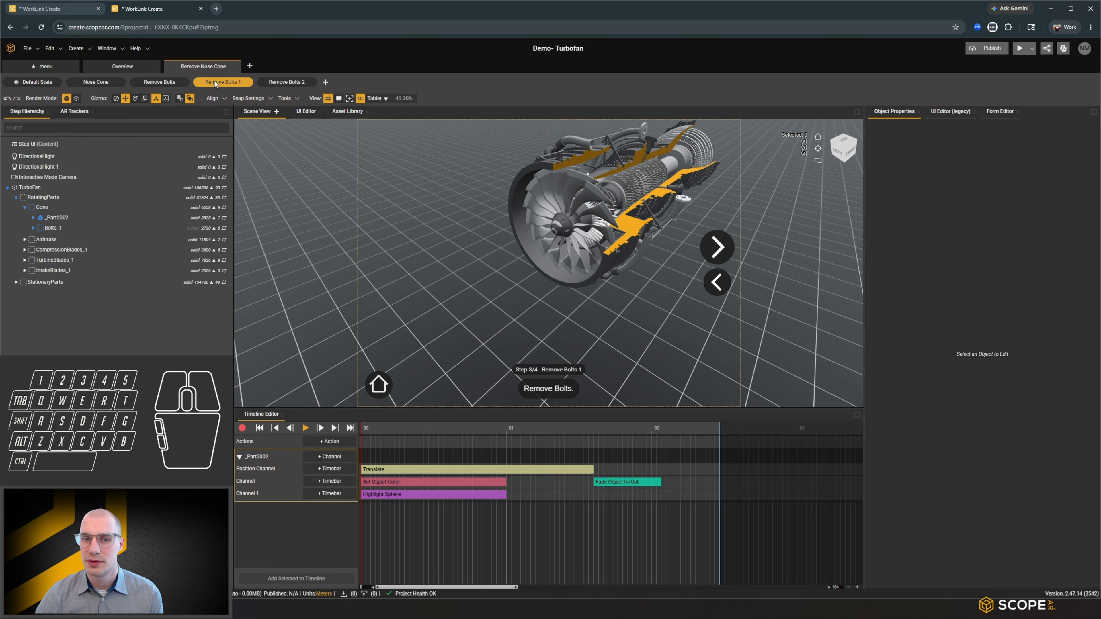
pyautogui.doubleClick(214, 81)
pyautogui.write('Re')
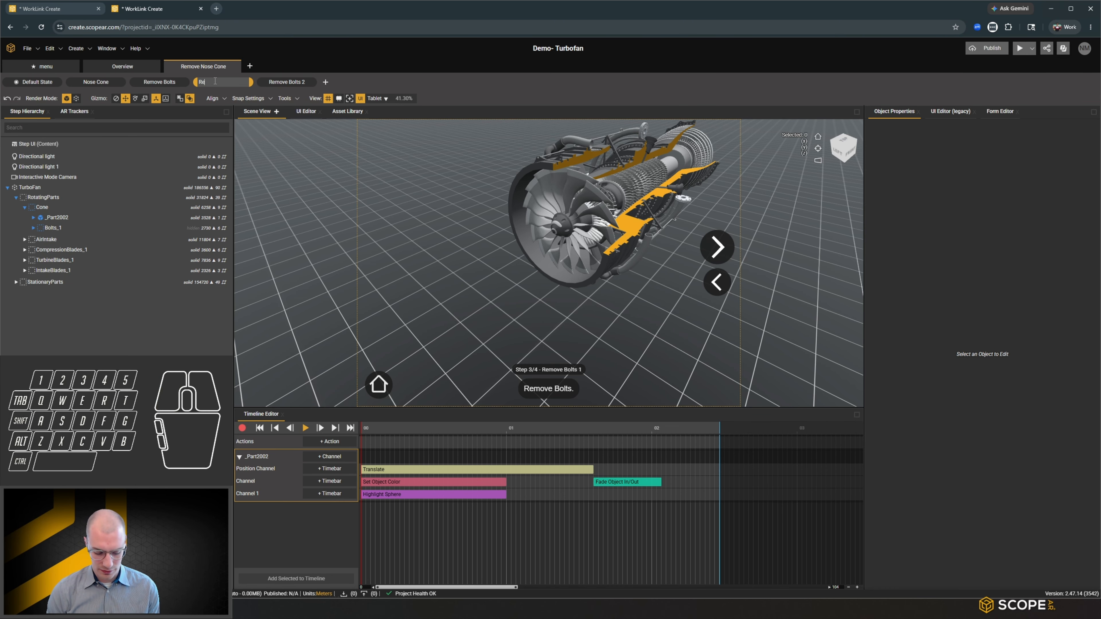
pyautogui.write('move Cone')
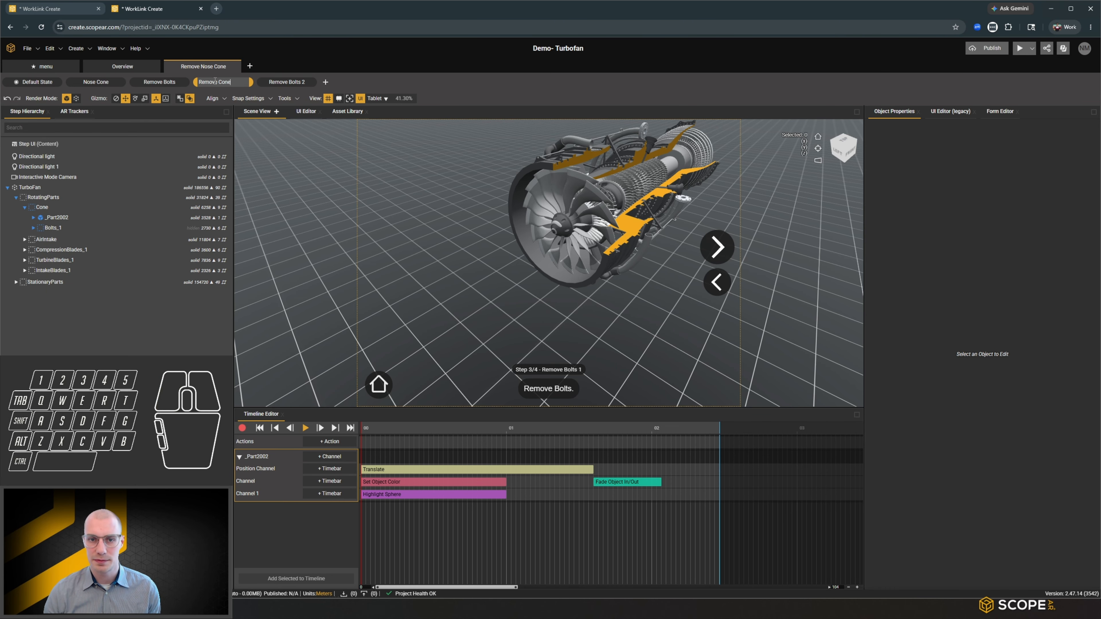
# Step: Change the Remove Cone step's description text to "Remove Cone."
pyautogui.click(309, 114)
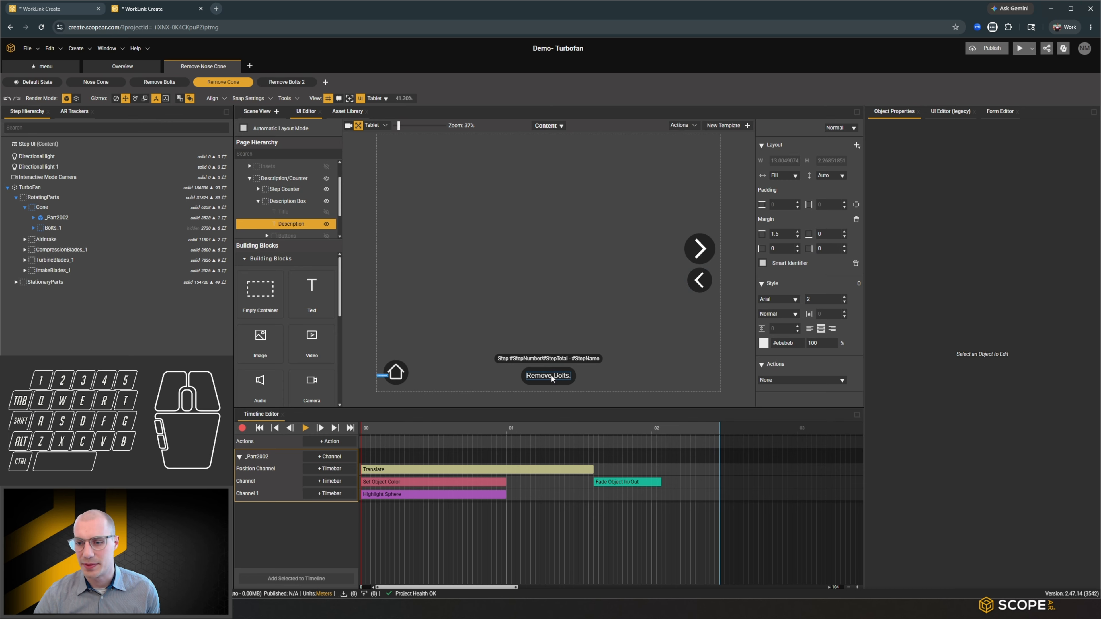
pyautogui.doubleClick(549, 376)
pyautogui.click(558, 379)
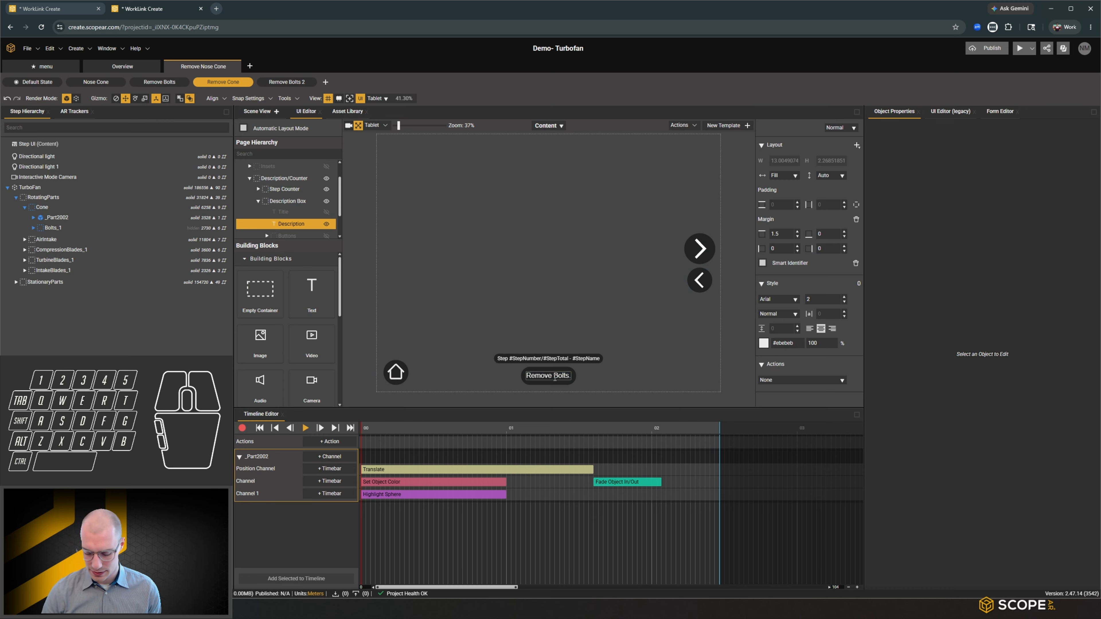
pyautogui.press('BackSpace')
pyautogui.press('BackSpace')
pyautogui.press('BackSpace')
pyautogui.press('Delete')
pyautogui.press('Delete')
pyautogui.write('Cone')
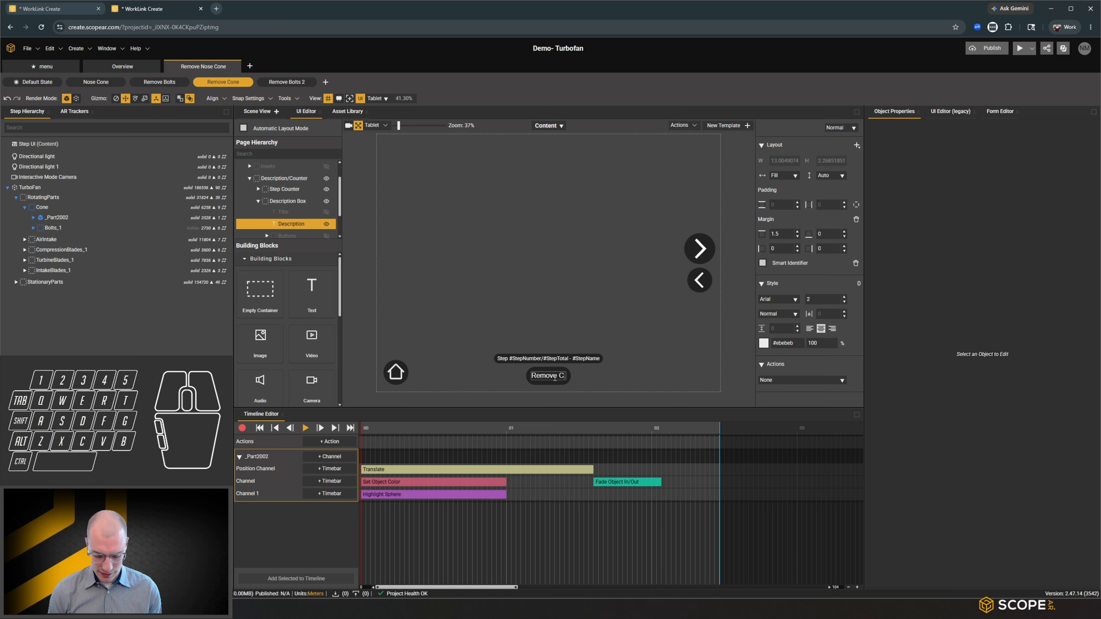
# Step: Rename the last step, Remove Bolts 2, as Complete
pyautogui.click(289, 82)
pyautogui.doubleClick(284, 82)
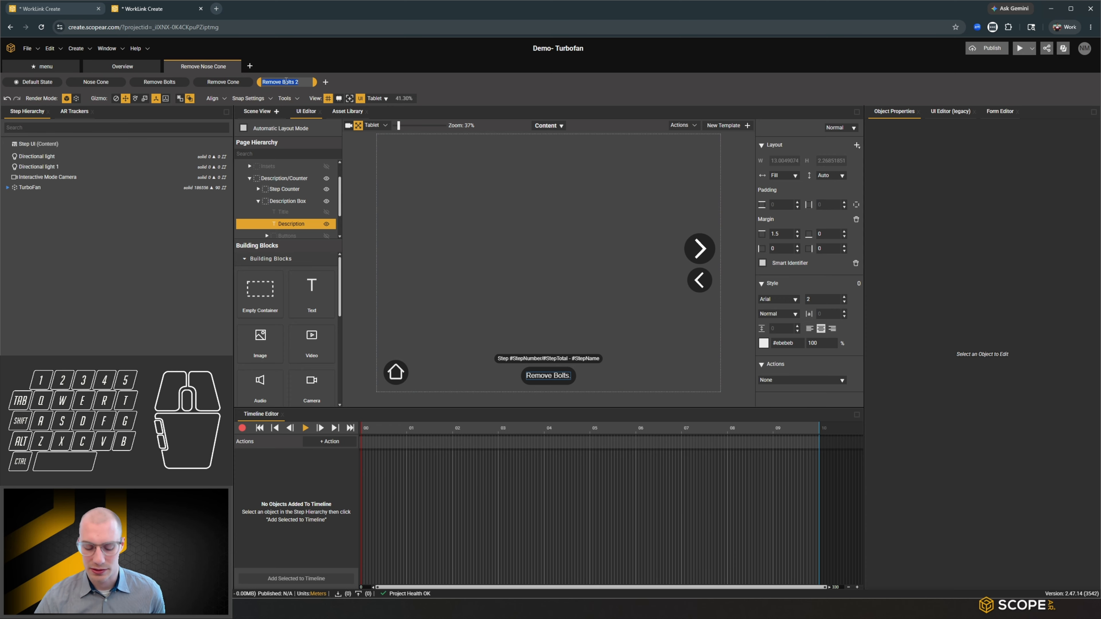
pyautogui.write('Complete')
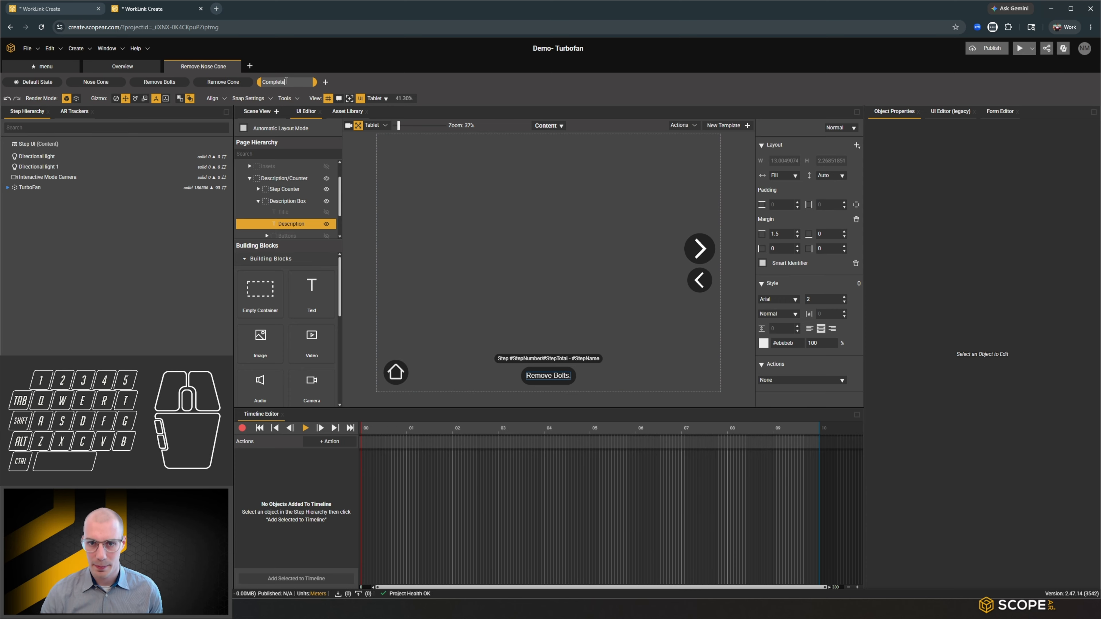
pyautogui.press('Return')
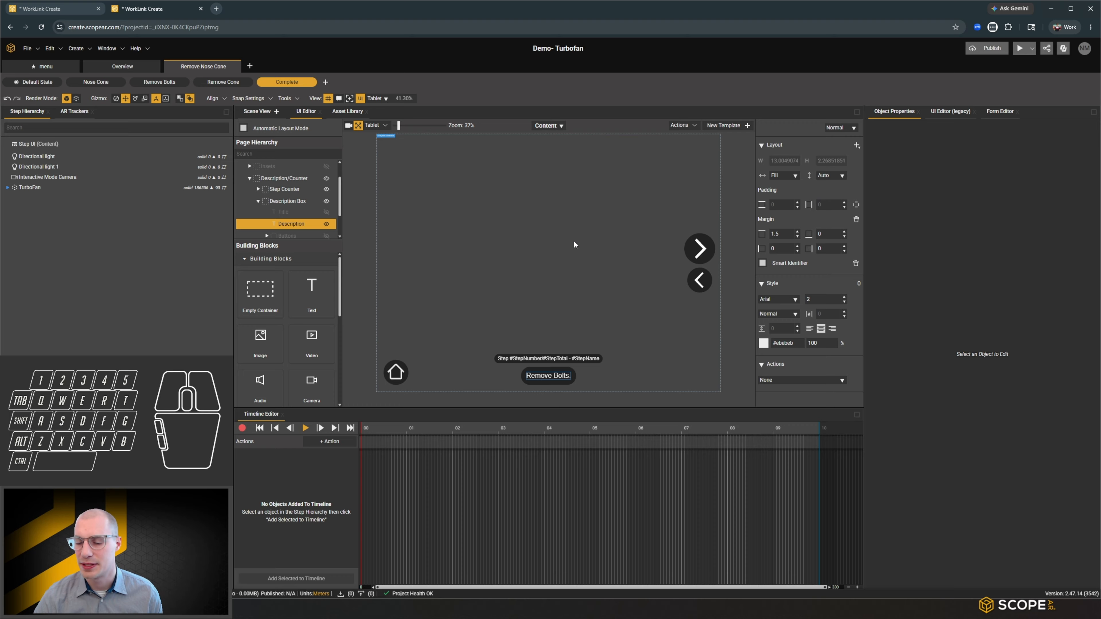
# Step: Change the Complete step's description text to "Removal Complete."
pyautogui.click(542, 375)
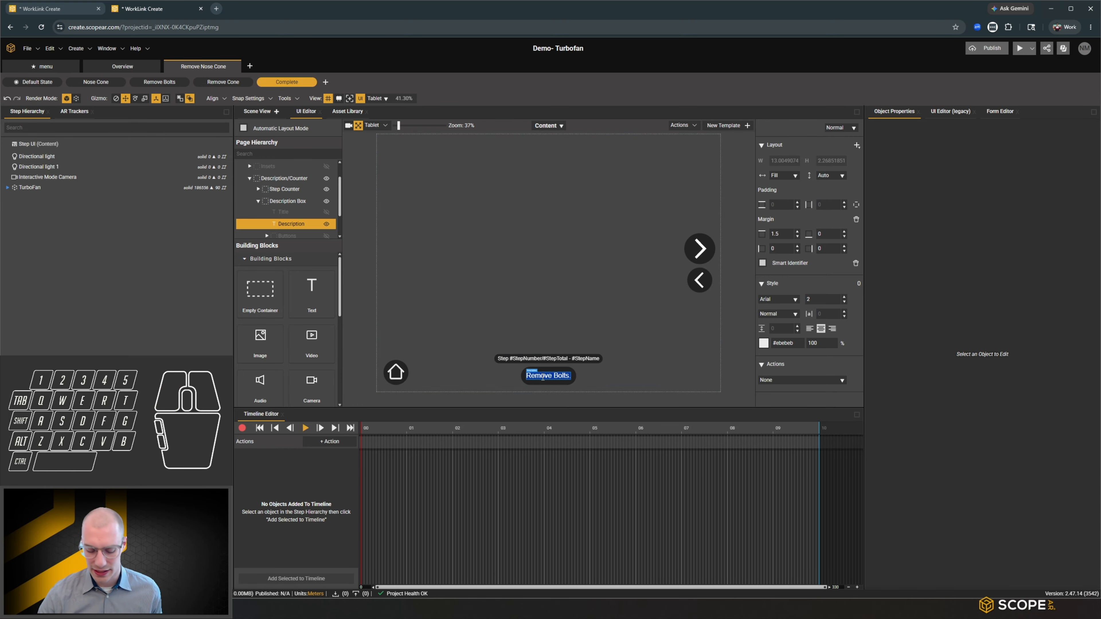
pyautogui.write('Removal')
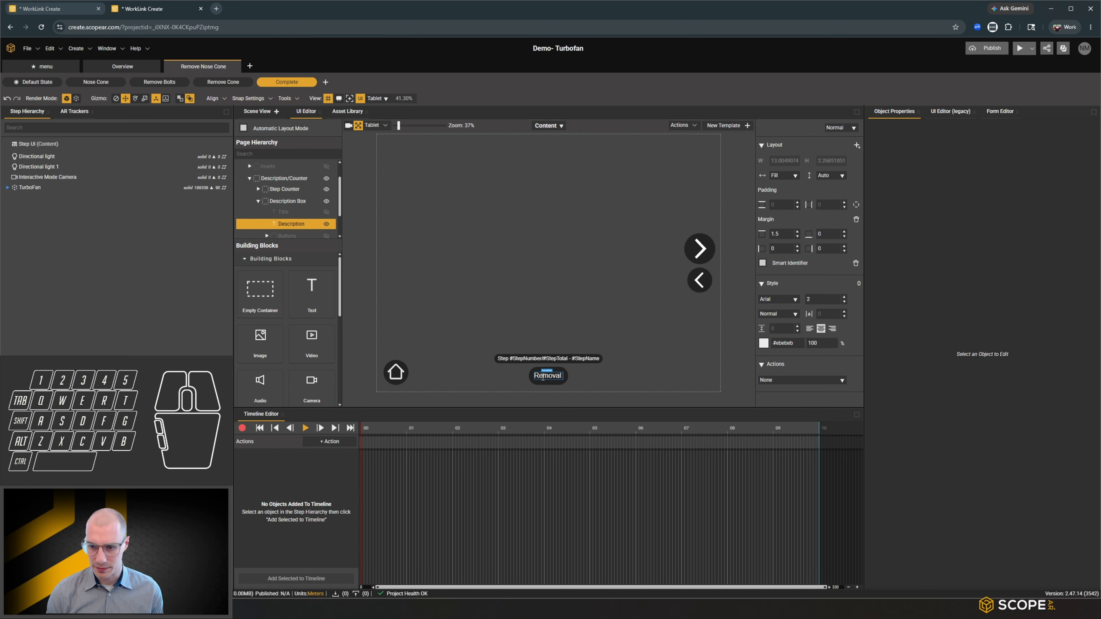
pyautogui.write(' Complet')
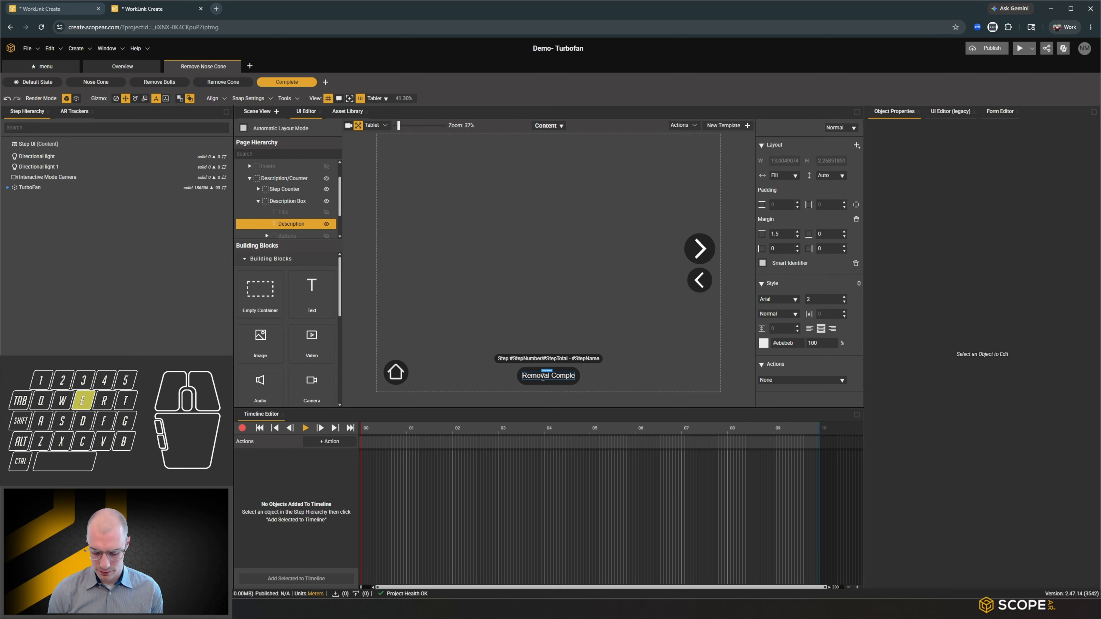
pyautogui.write('e.')
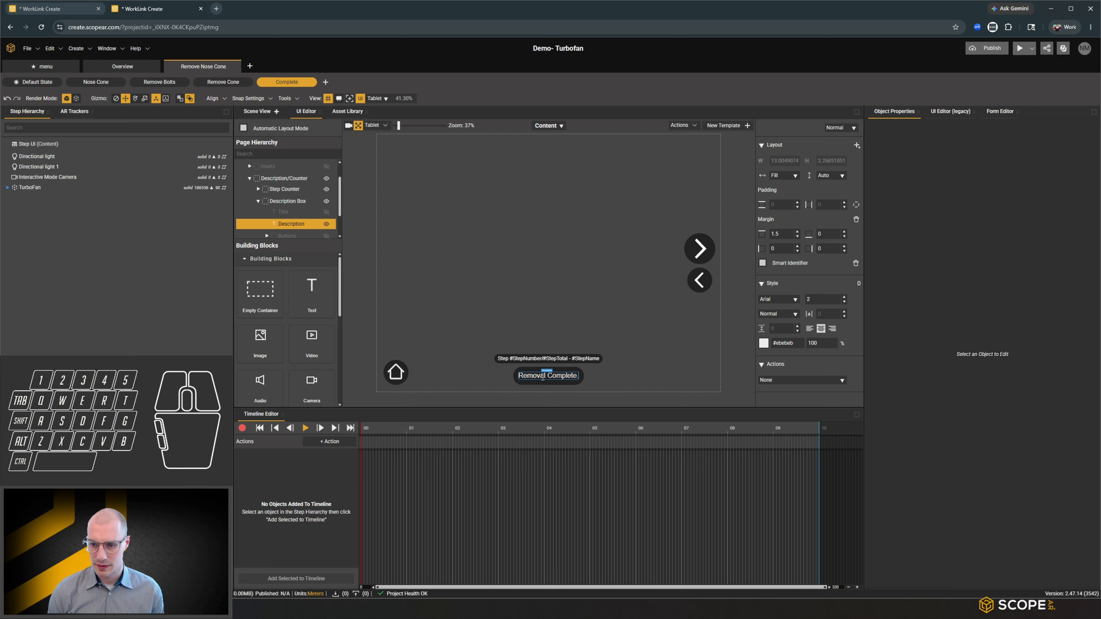
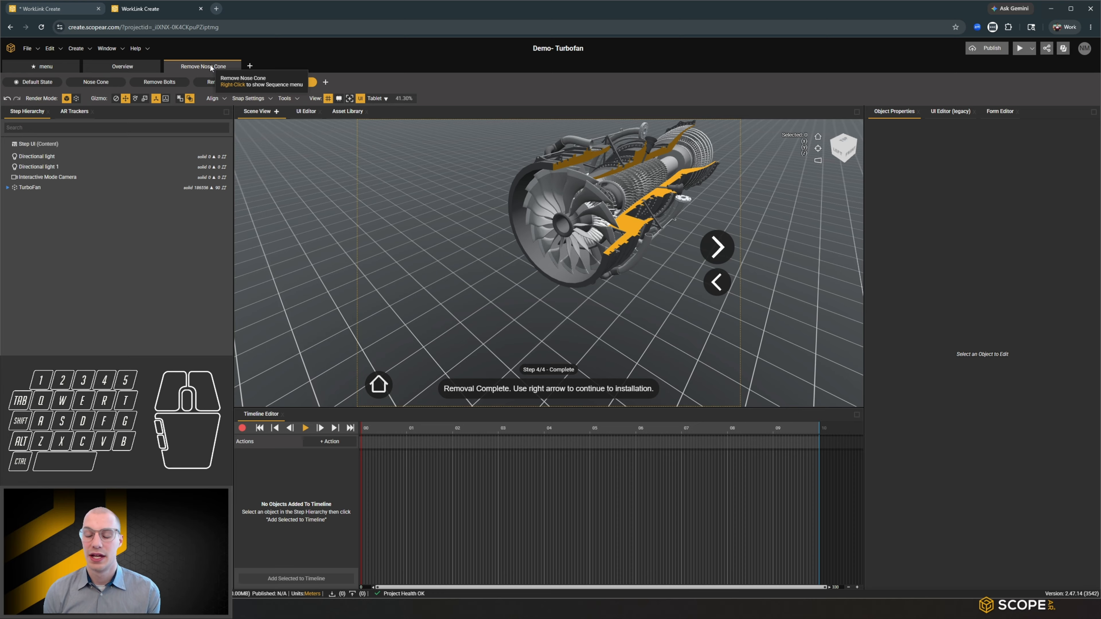
# Step: Duplicate the Remove Nose Cone sequence and reverse the step order of the copy
pyautogui.rightClick(199, 66)
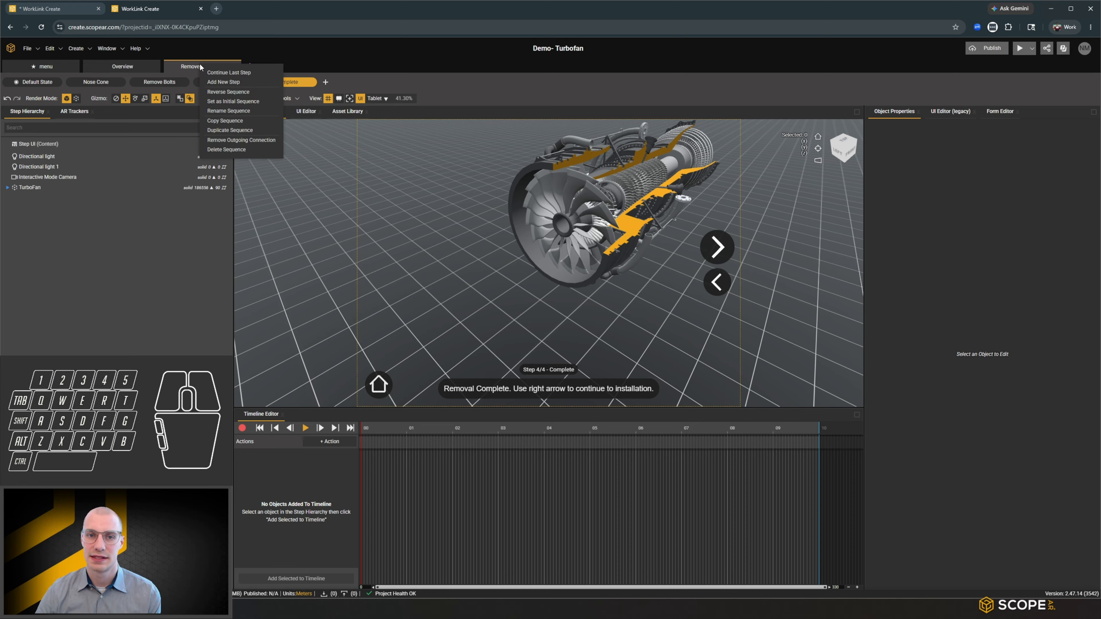
pyautogui.click(241, 128)
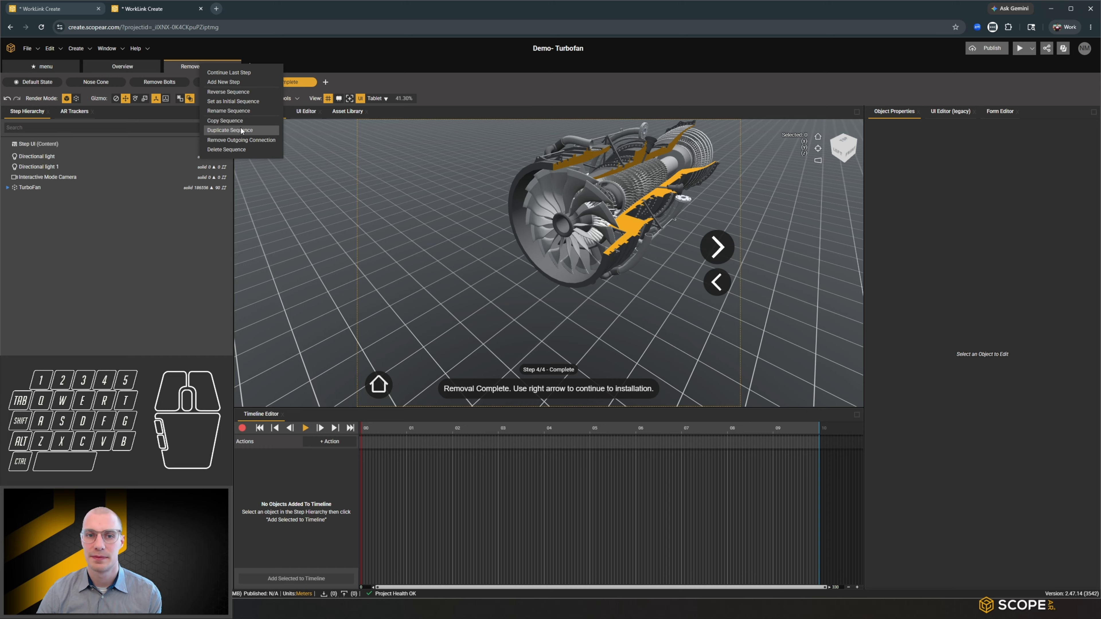
pyautogui.rightClick(289, 66)
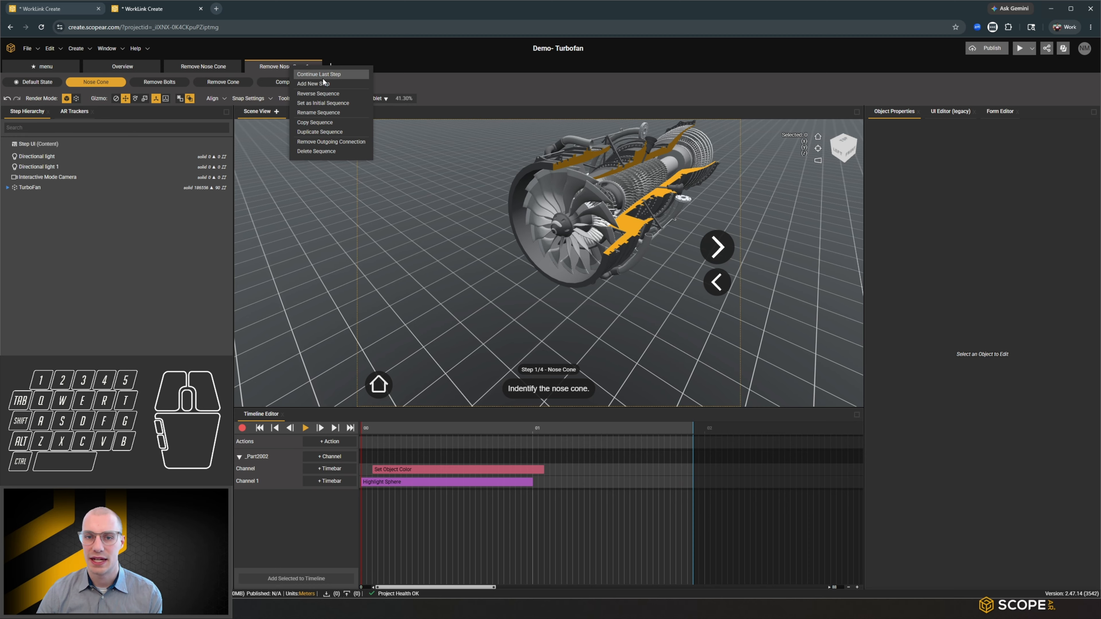
pyautogui.click(322, 94)
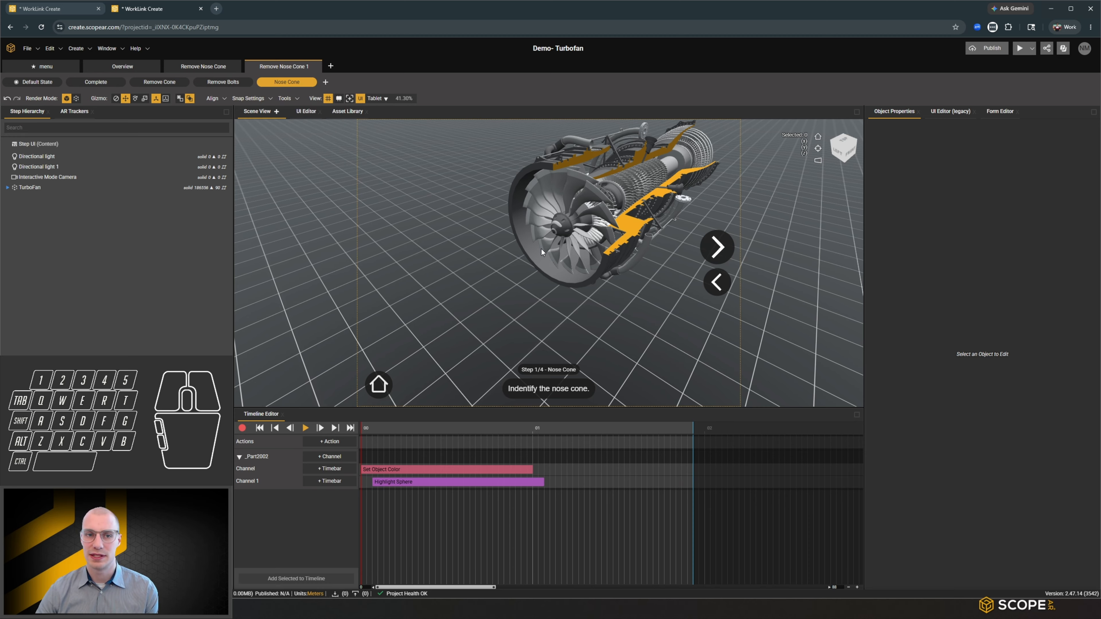
# Step: Play the reversed animations of the Remove Cone, Remove Bolts and Nose Cone steps in the duplicated sequence
pyautogui.click(96, 82)
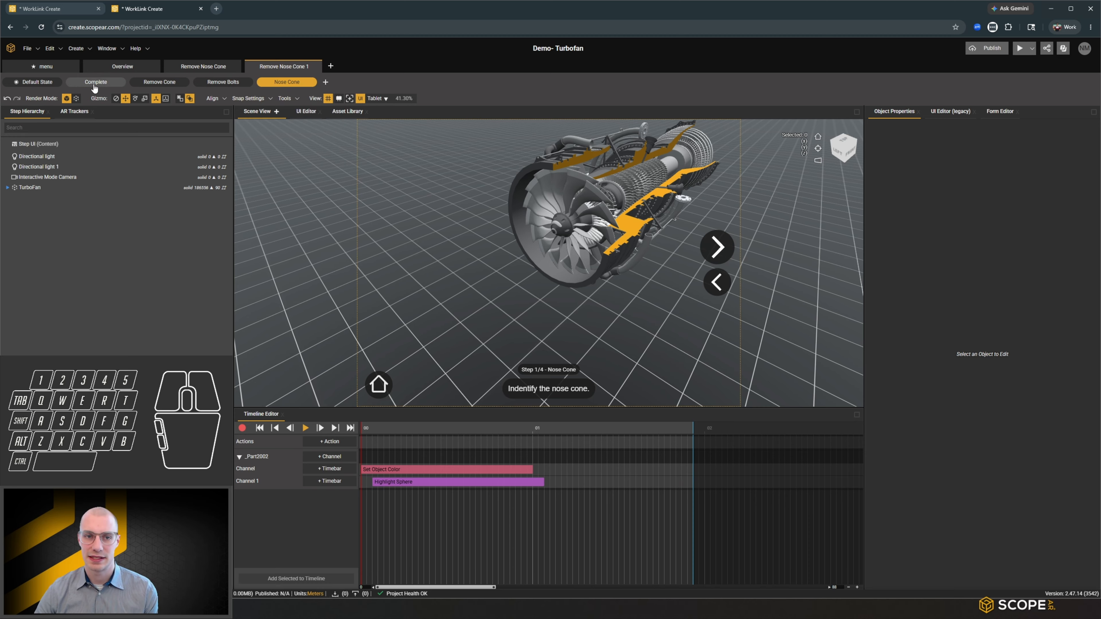
pyautogui.click(159, 84)
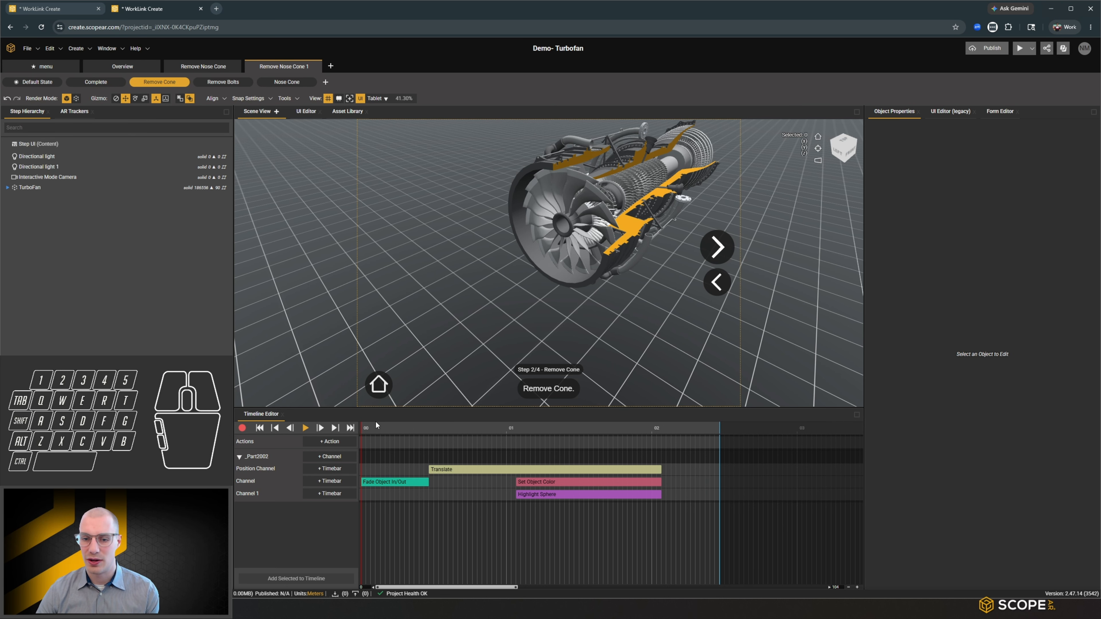
pyautogui.click(306, 428)
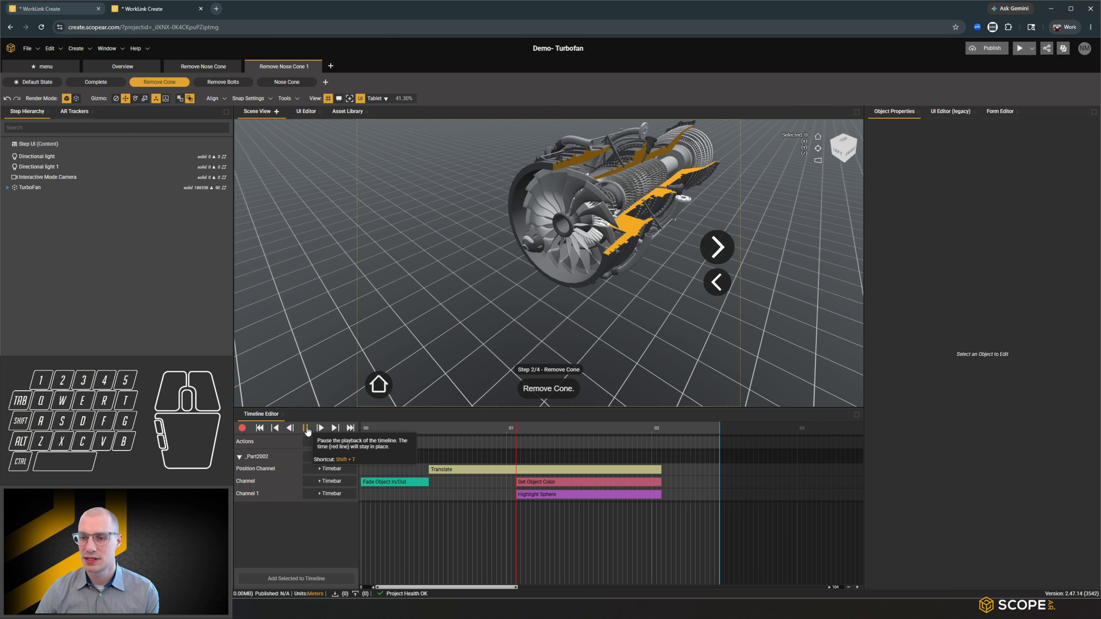
pyautogui.click(307, 428)
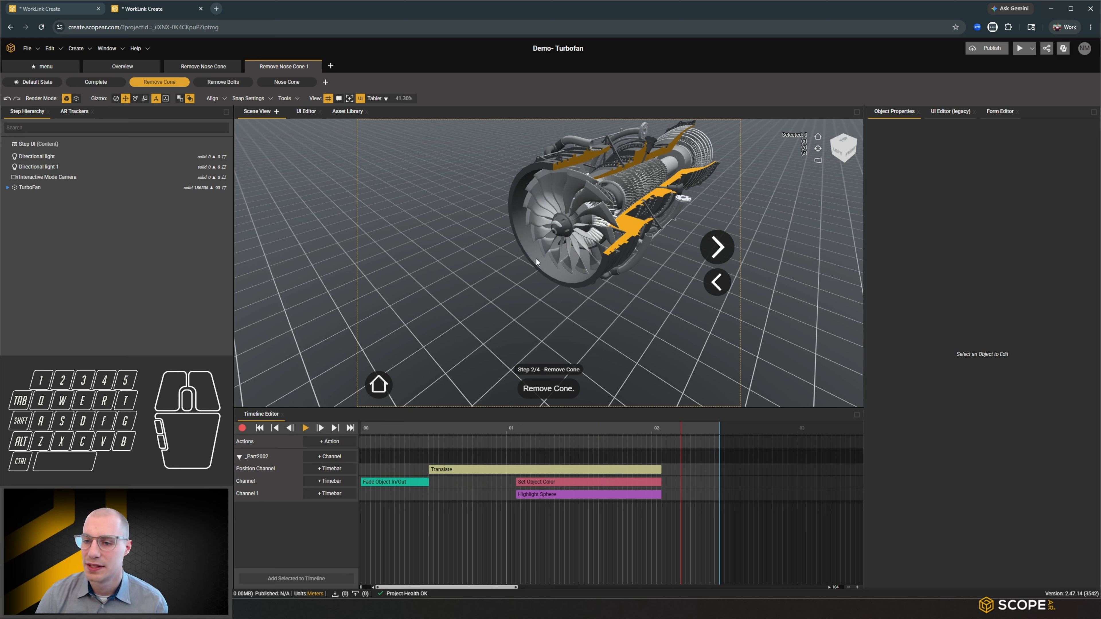
pyautogui.click(224, 84)
pyautogui.click(306, 428)
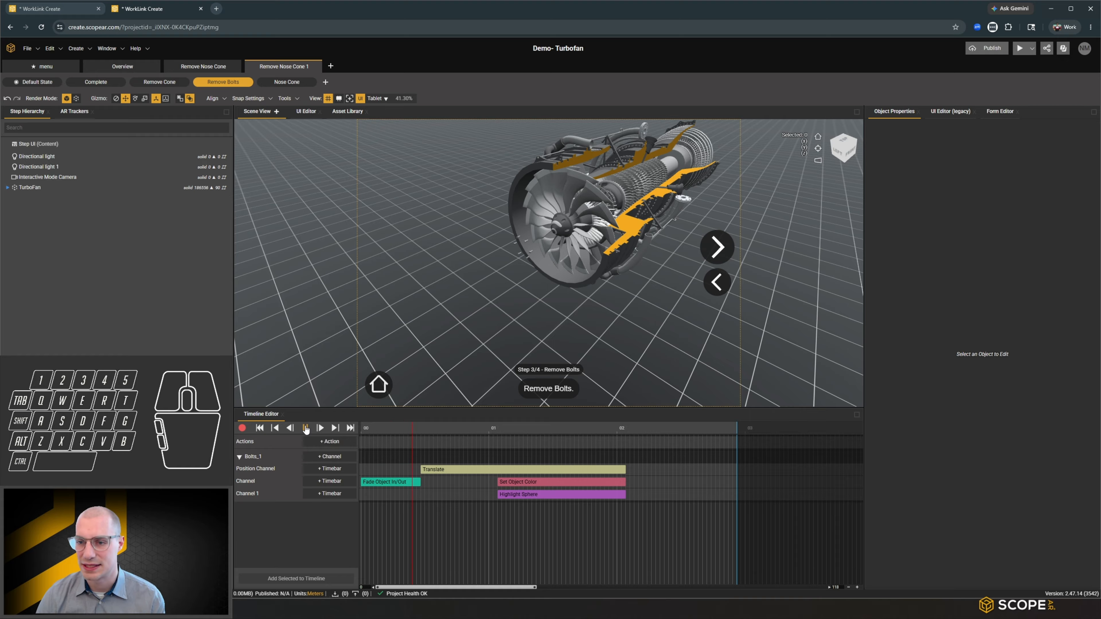
pyautogui.click(306, 428)
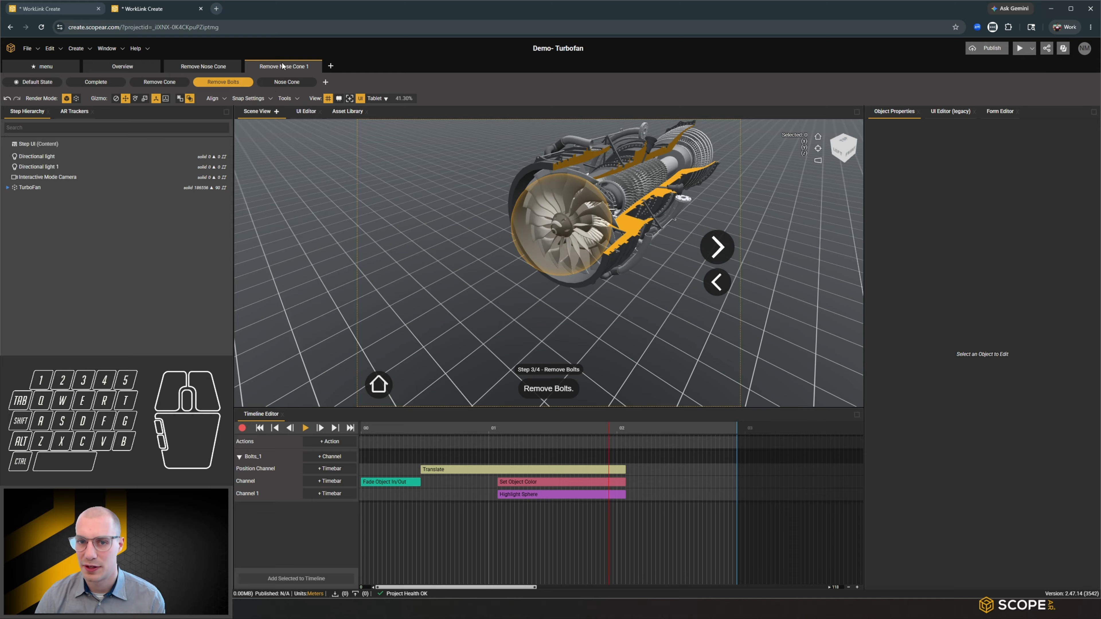
pyautogui.click(286, 82)
pyautogui.click(305, 428)
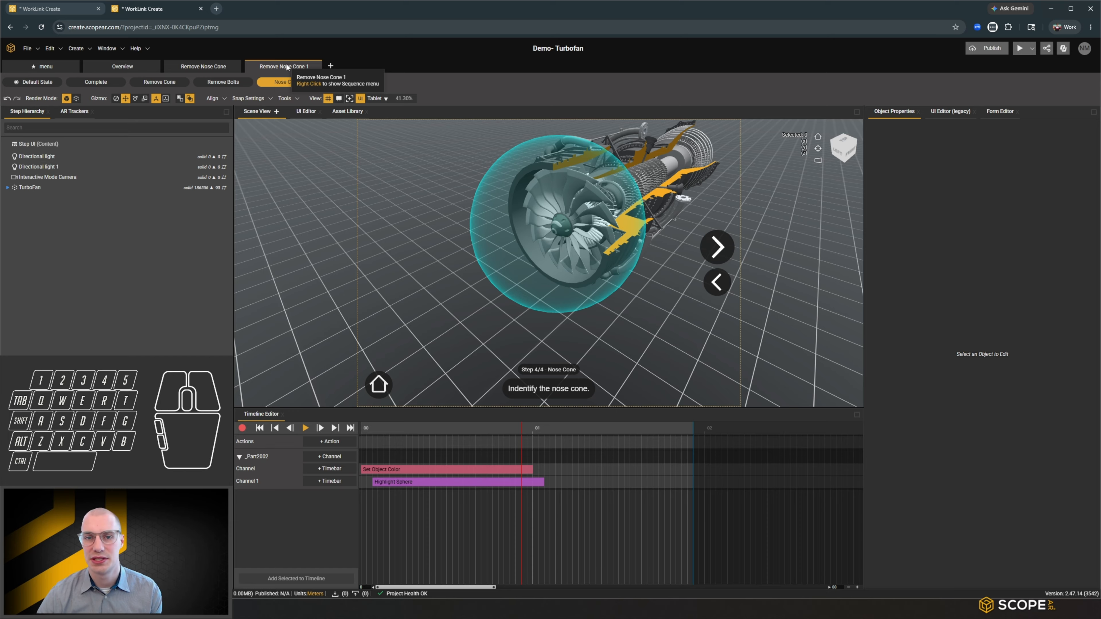
# Step: Rename the duplicated sequence as Install Nose Cone
pyautogui.write('In')
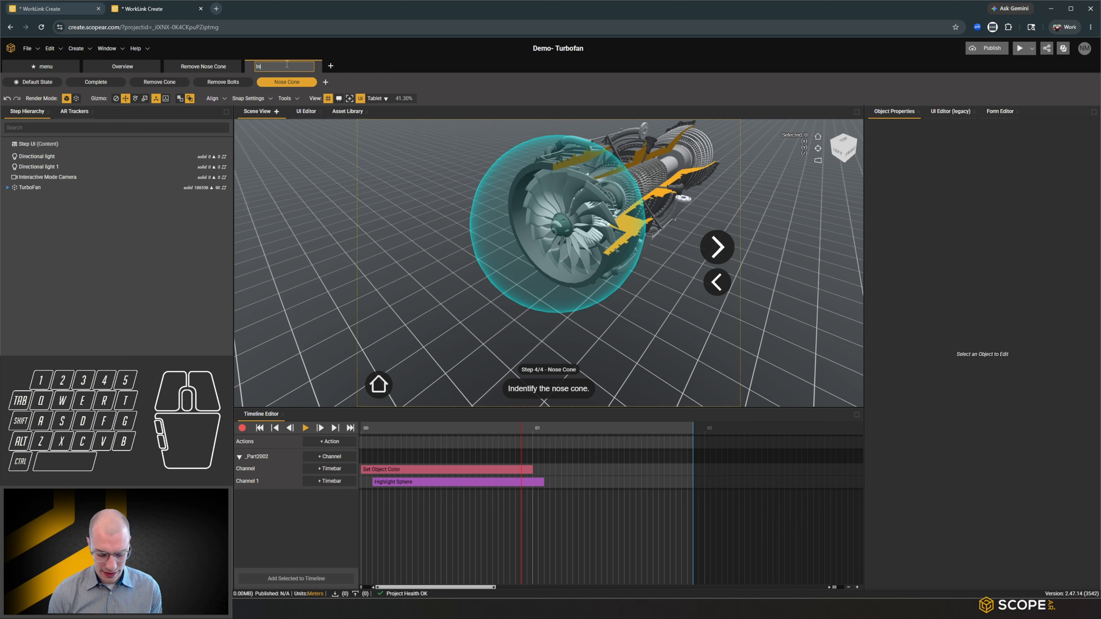
pyautogui.write('stall')
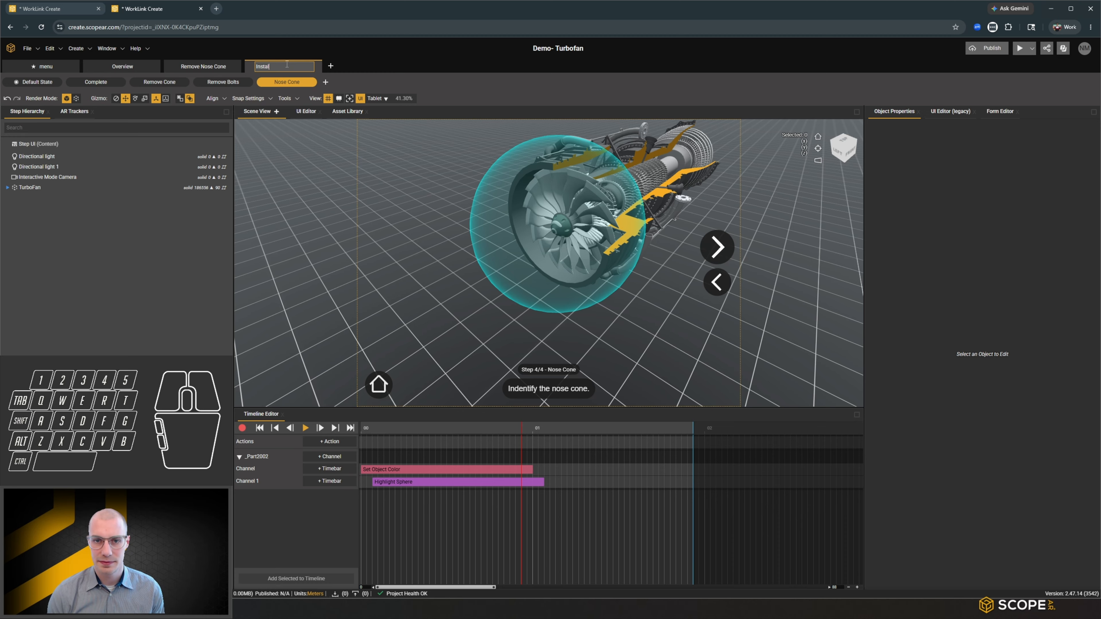
pyautogui.write(' Nose C')
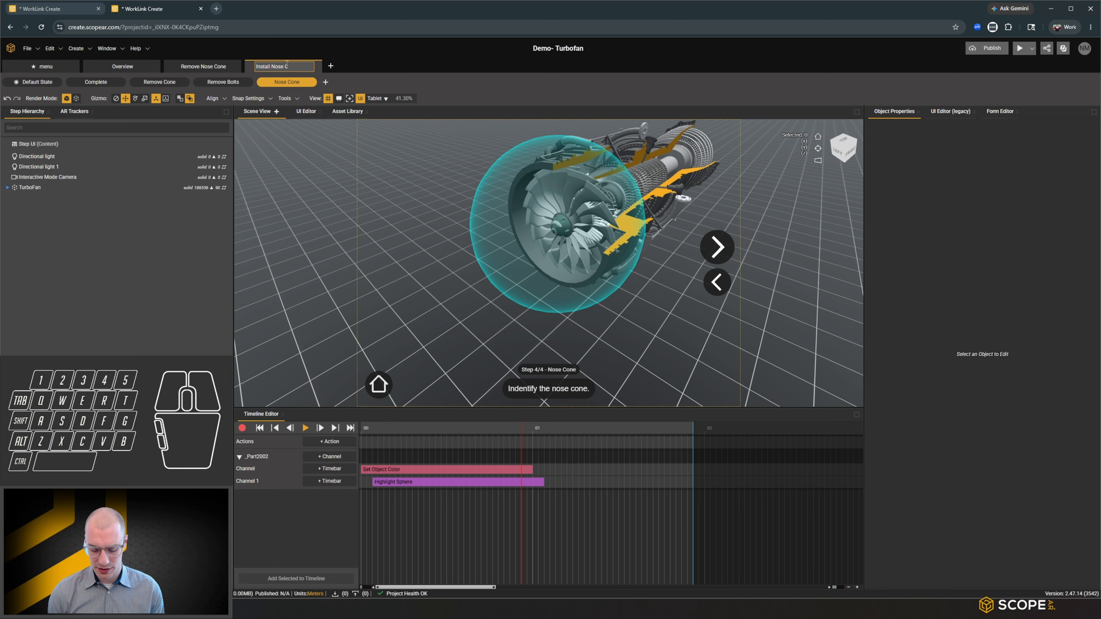
pyautogui.write('Oneo')
pyautogui.click(350, 87)
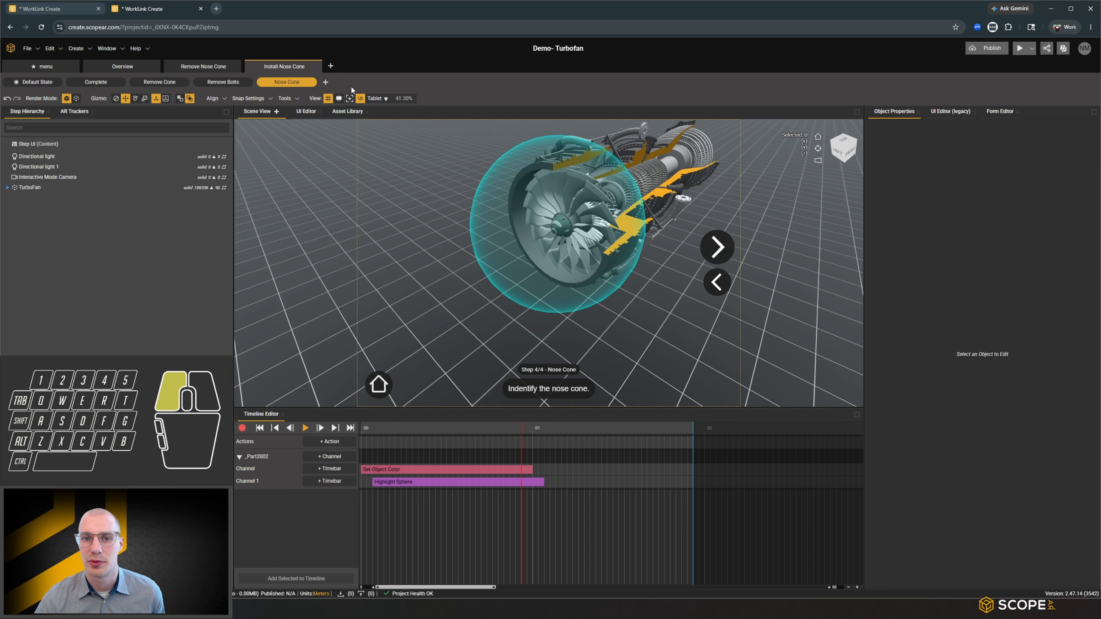
# Step: Select the detached nose cone and reset its Standalone Mode and Overlay Mode to Solid in the Complete step
pyautogui.click(97, 82)
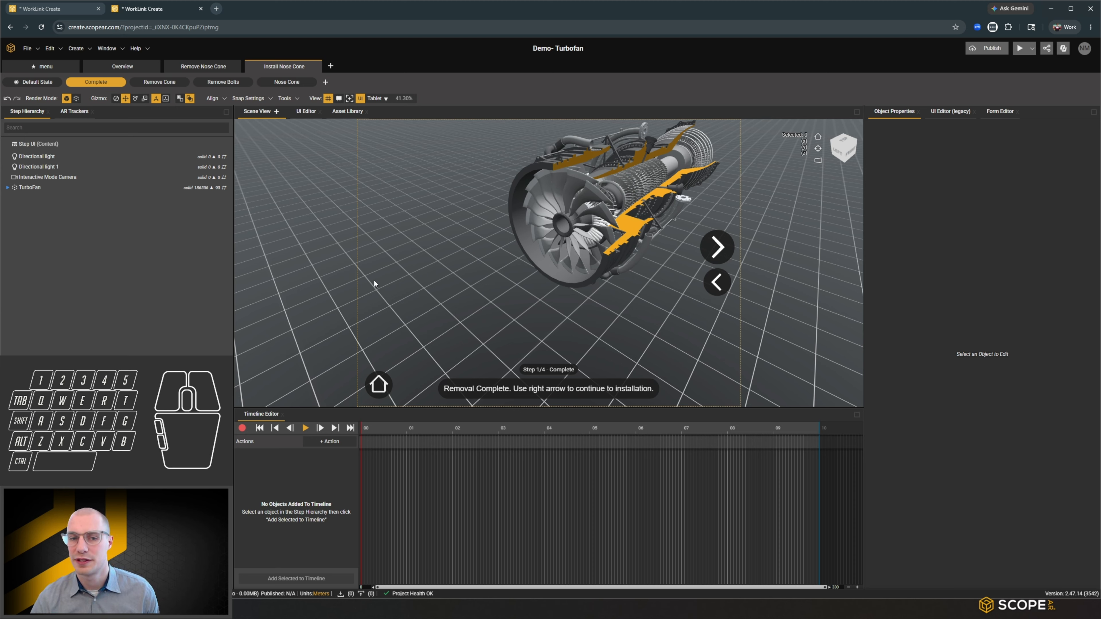
pyautogui.click(159, 82)
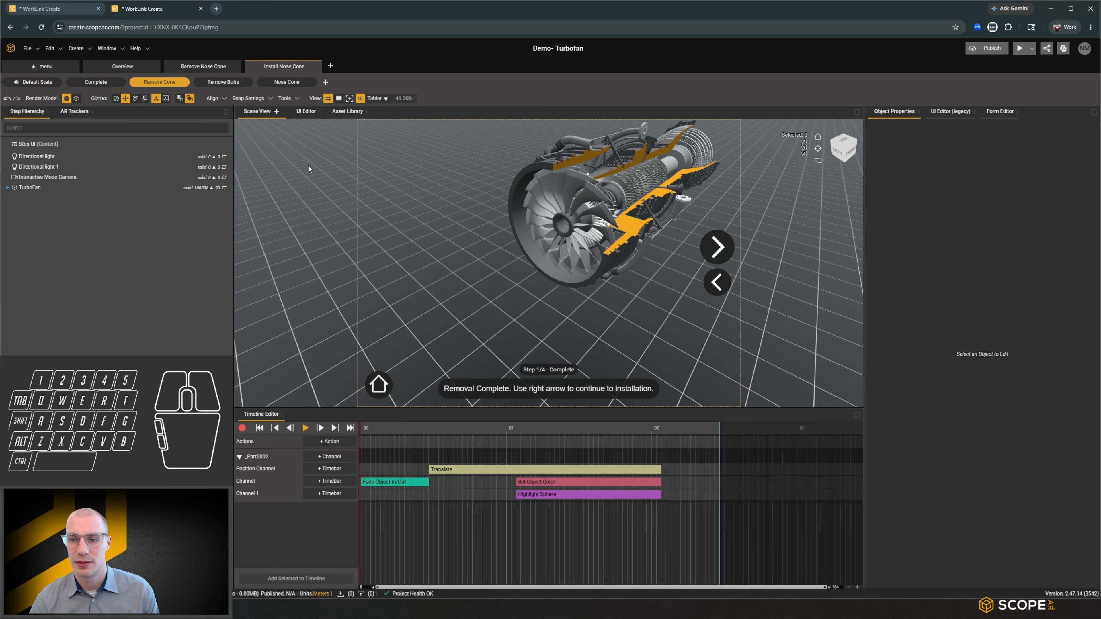
pyautogui.click(458, 428)
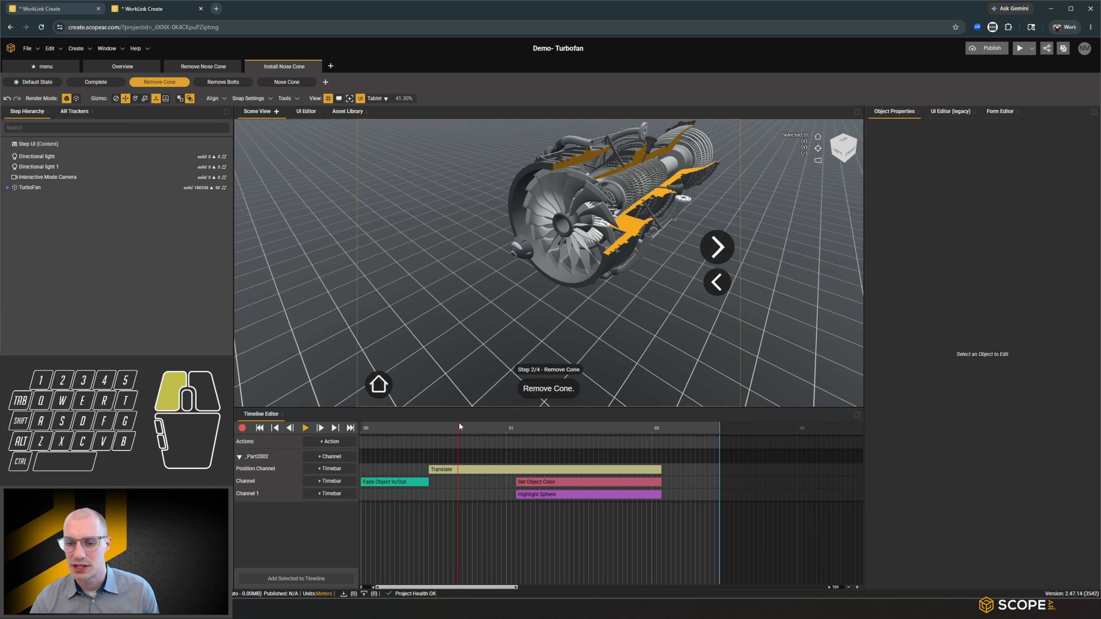
pyautogui.click(526, 249)
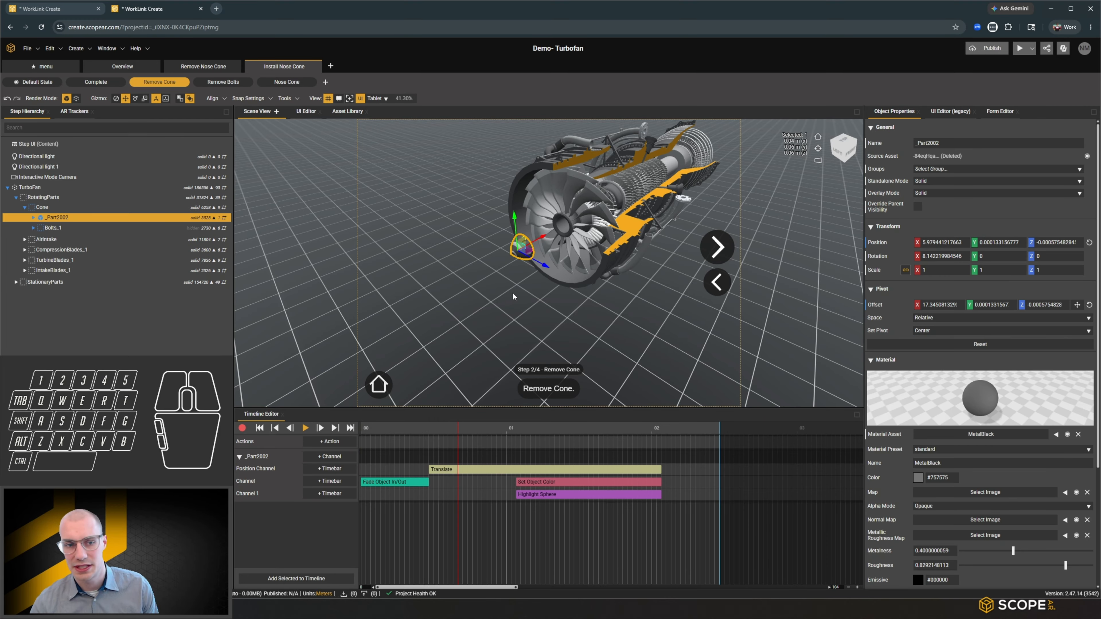
pyautogui.click(95, 82)
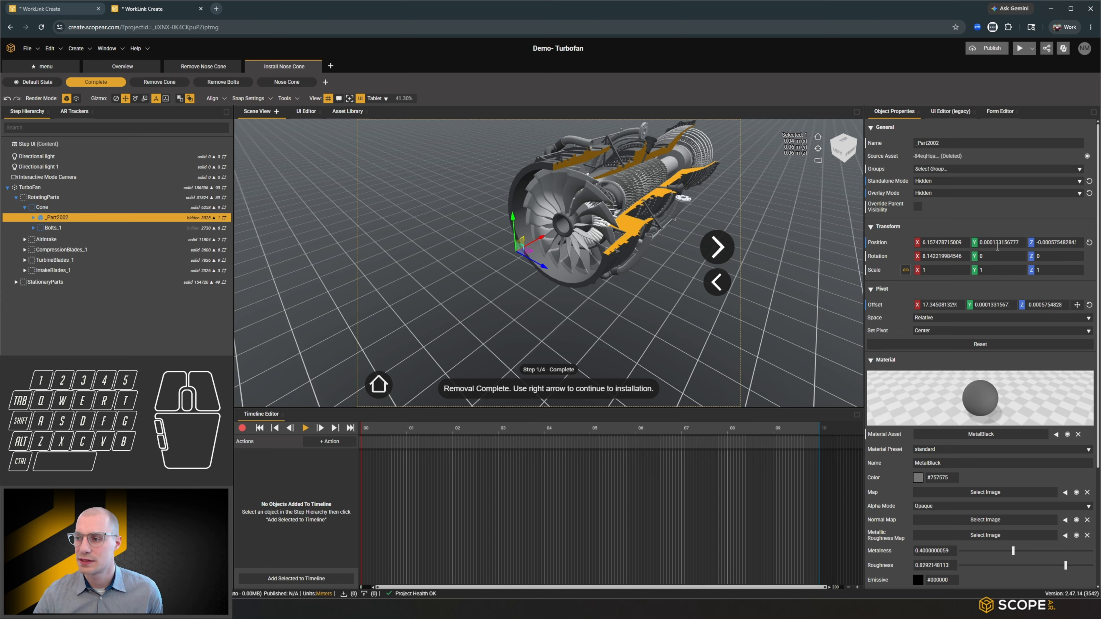
pyautogui.click(1089, 181)
pyautogui.click(1090, 193)
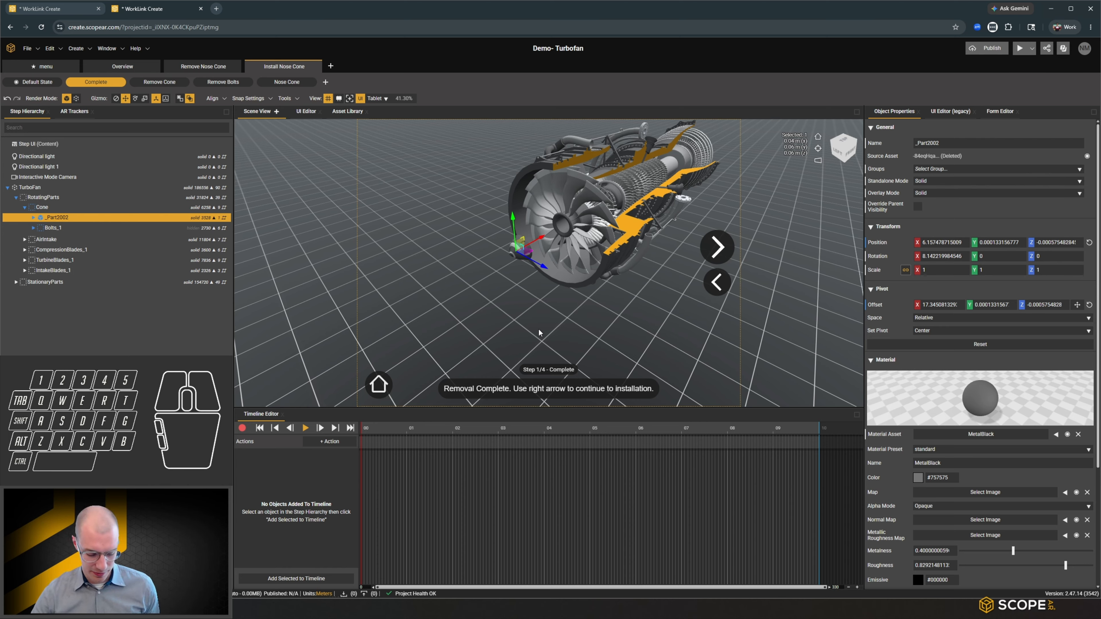
# Step: Copy the nose cone's color and highlight animation from the Nose Cone step into the Complete step and play it
pyautogui.moveTo(527, 301)
pyautogui.keyDown('alt'); pyautogui.mouseDown()
pyautogui.moveTo(559, 298)
pyautogui.moveTo(517, 292)
pyautogui.mouseUp(); pyautogui.keyUp('alt')
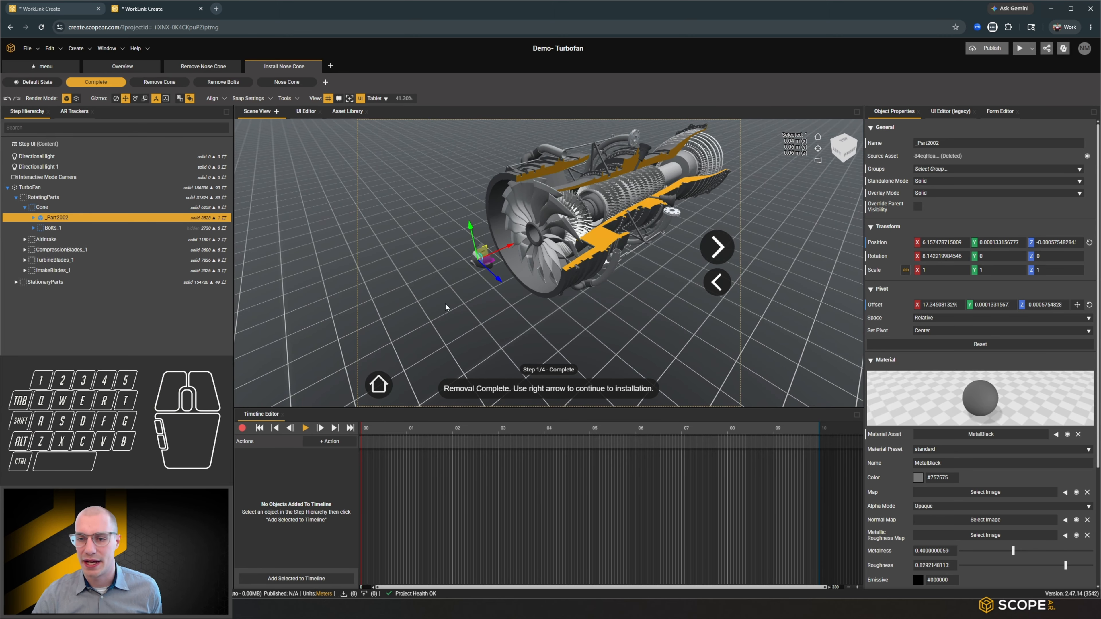
pyautogui.click(299, 82)
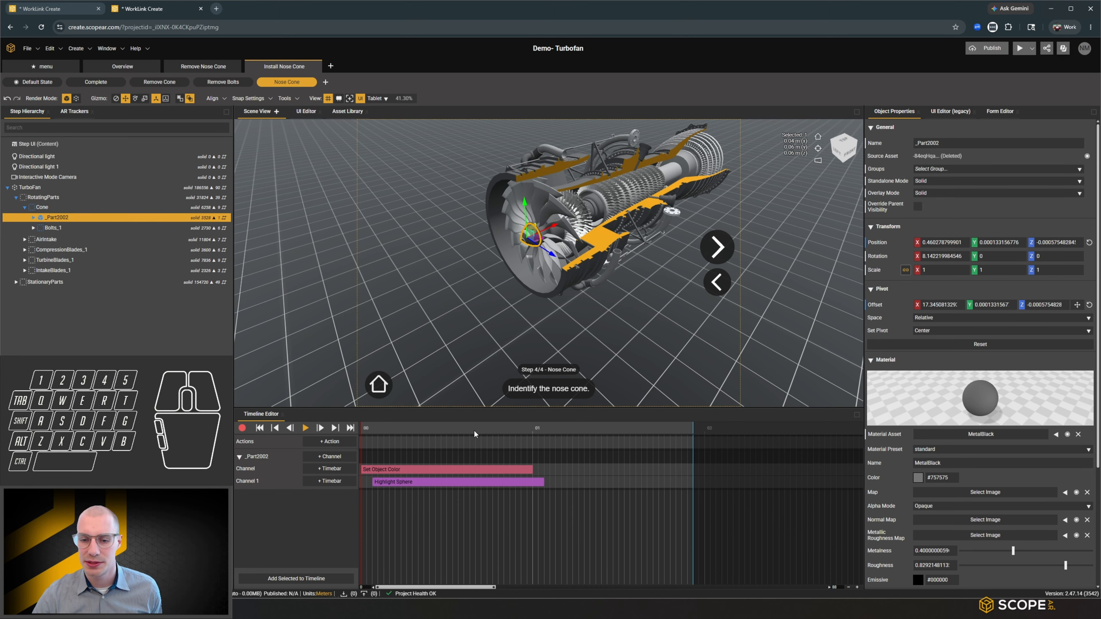
pyautogui.click(284, 459)
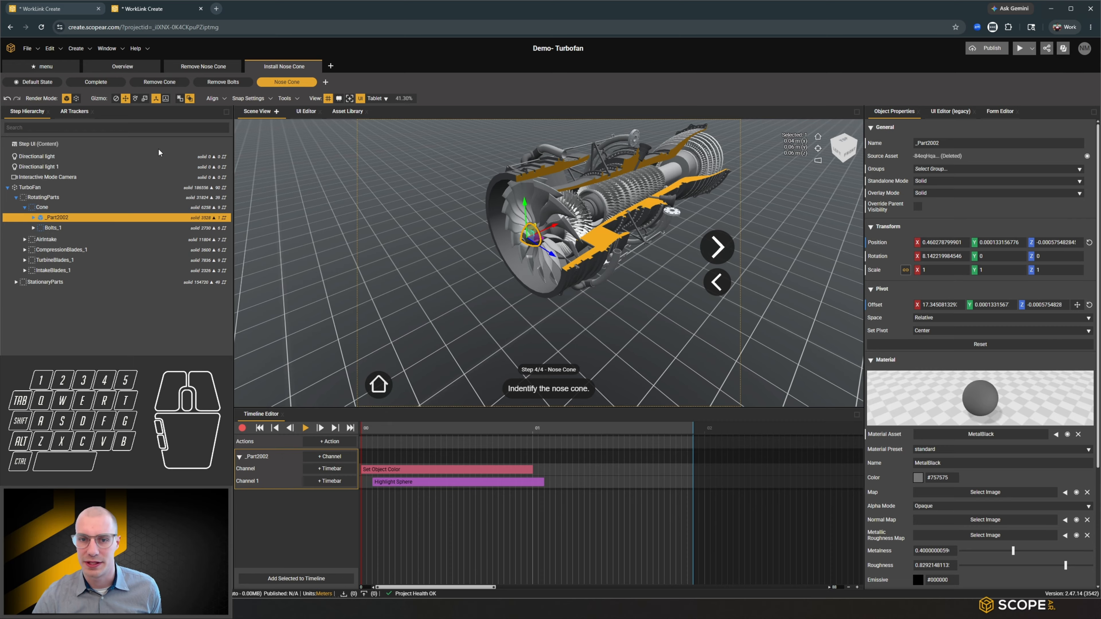
pyautogui.click(94, 85)
pyautogui.rightClick(290, 459)
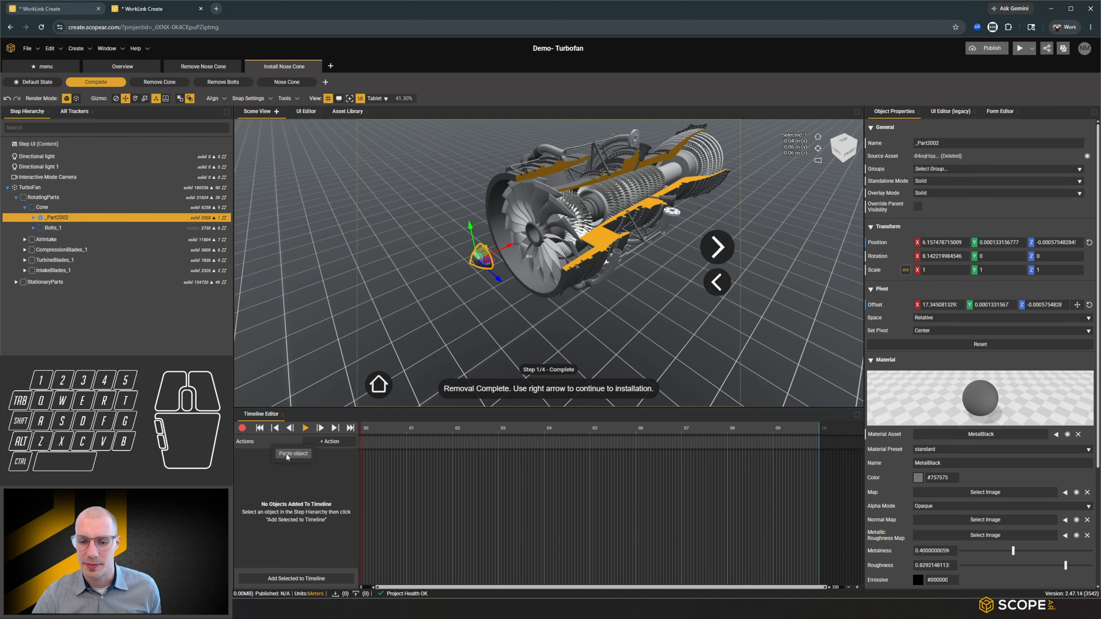
pyautogui.click(293, 454)
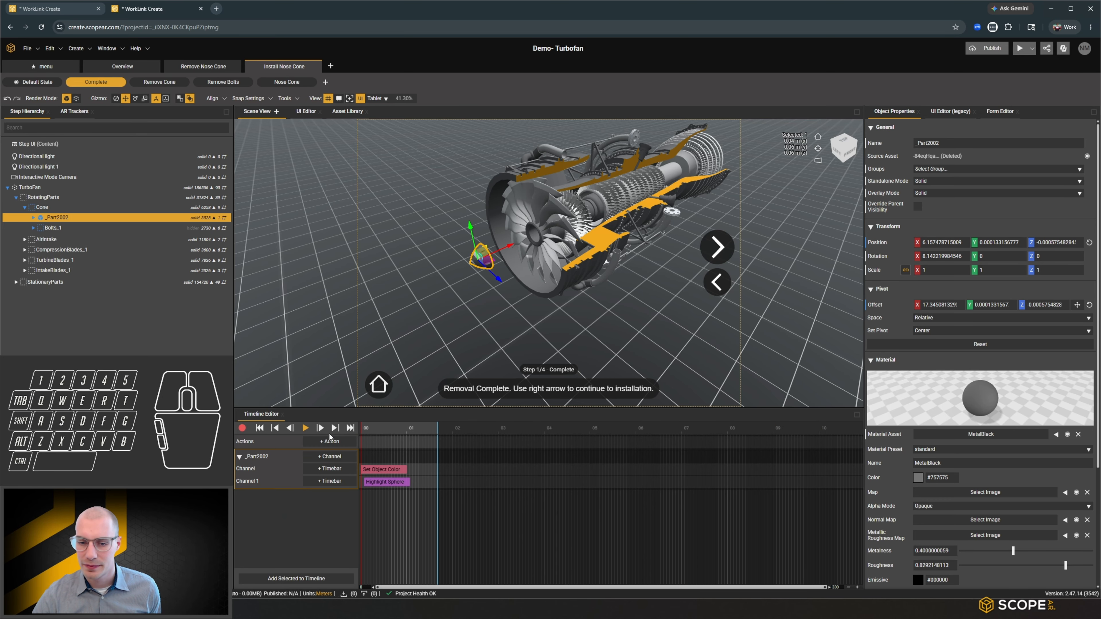
pyautogui.click(305, 428)
pyautogui.click(306, 428)
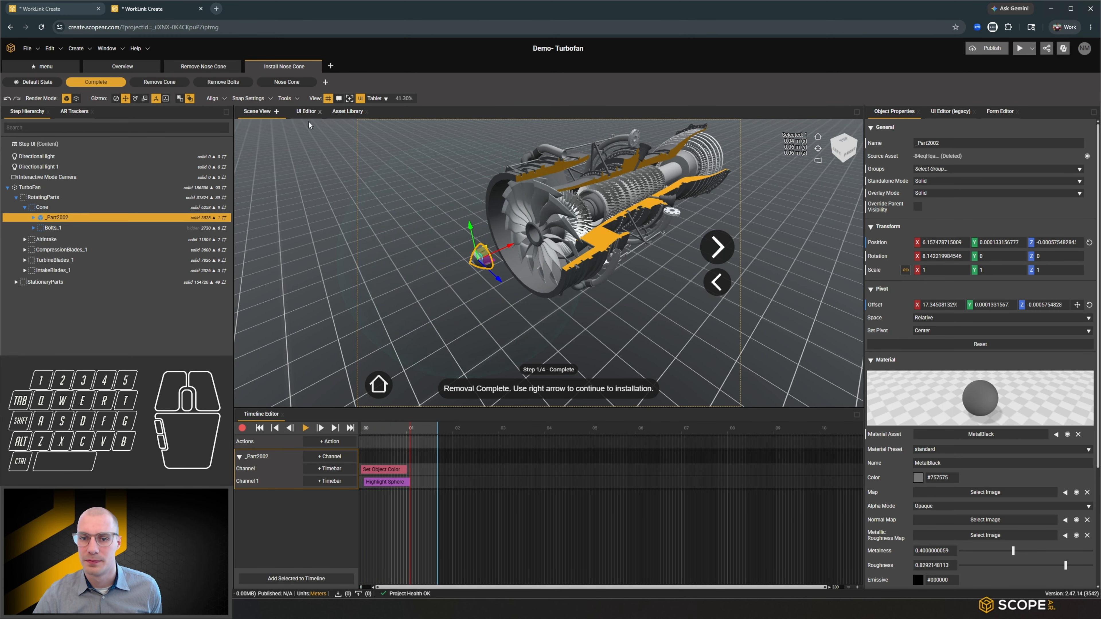
# Step: Replace the Complete step's description text with "Prepare the Nose Cone"
pyautogui.click(305, 111)
pyautogui.click(549, 378)
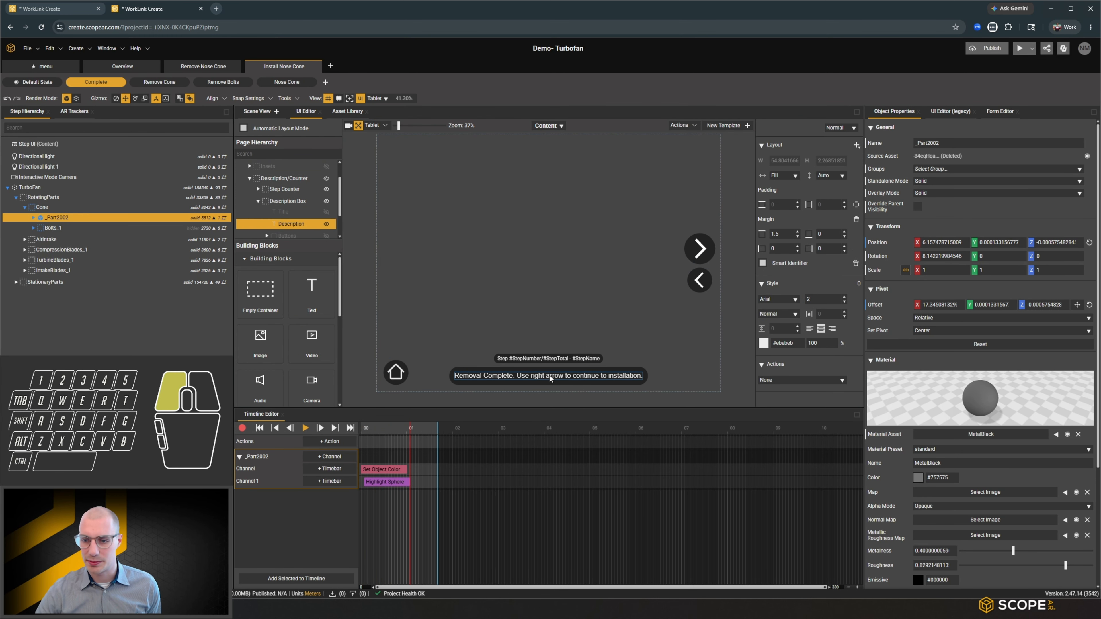
pyautogui.doubleClick(549, 378)
pyautogui.write('Prepa')
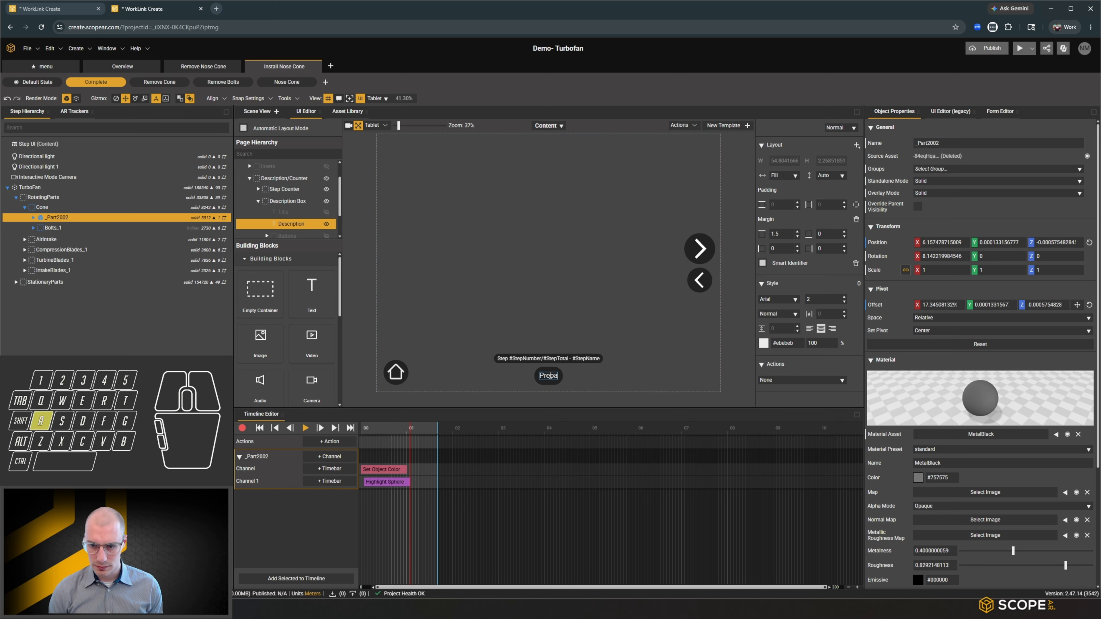
pyautogui.write('re the Nose COne')
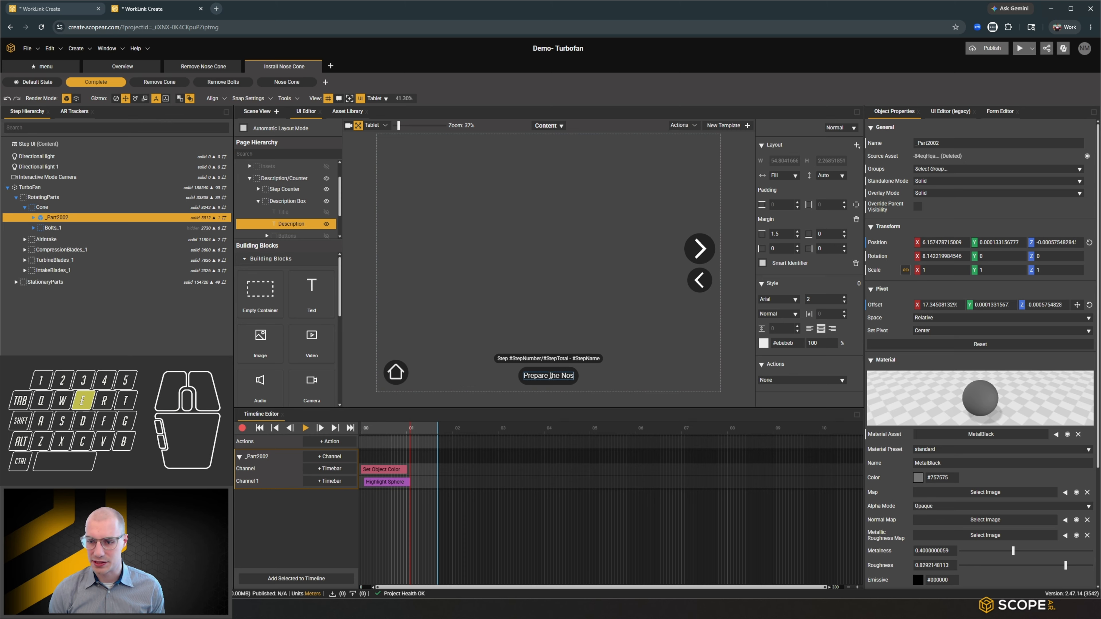
pyautogui.press('BackSpace')
pyautogui.press('BackSpace')
pyautogui.press('BackSpace')
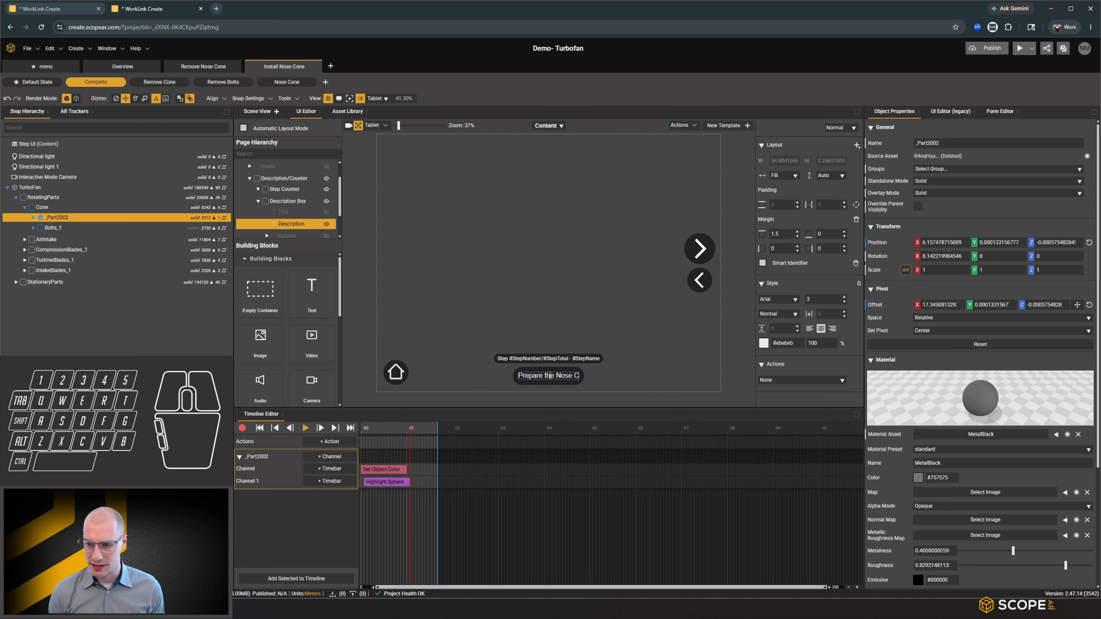
pyautogui.write('one')
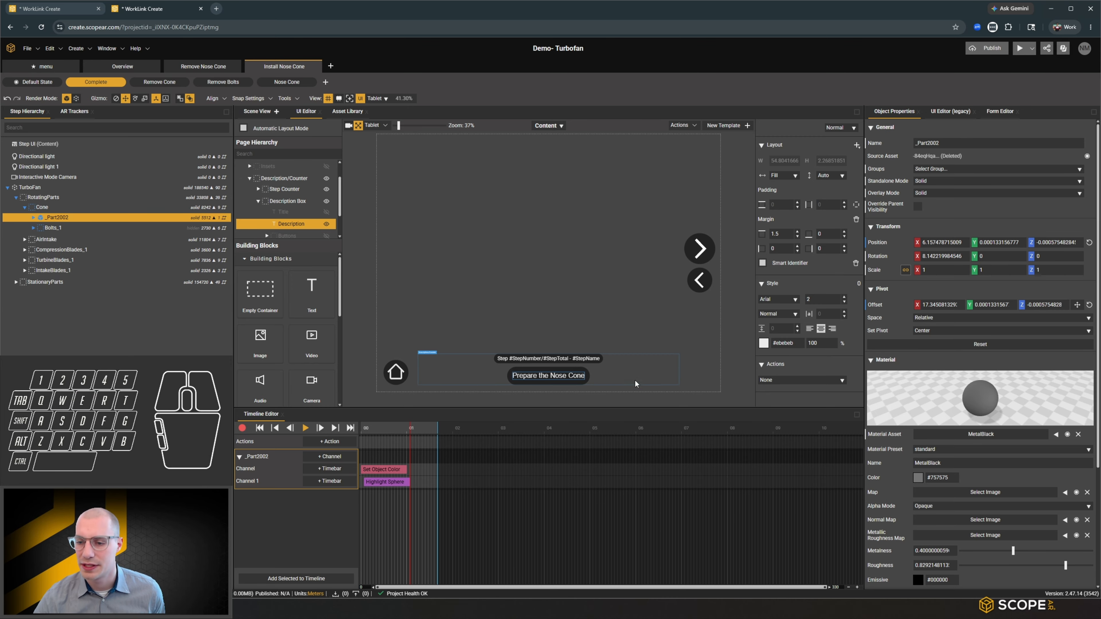
pyautogui.click(257, 112)
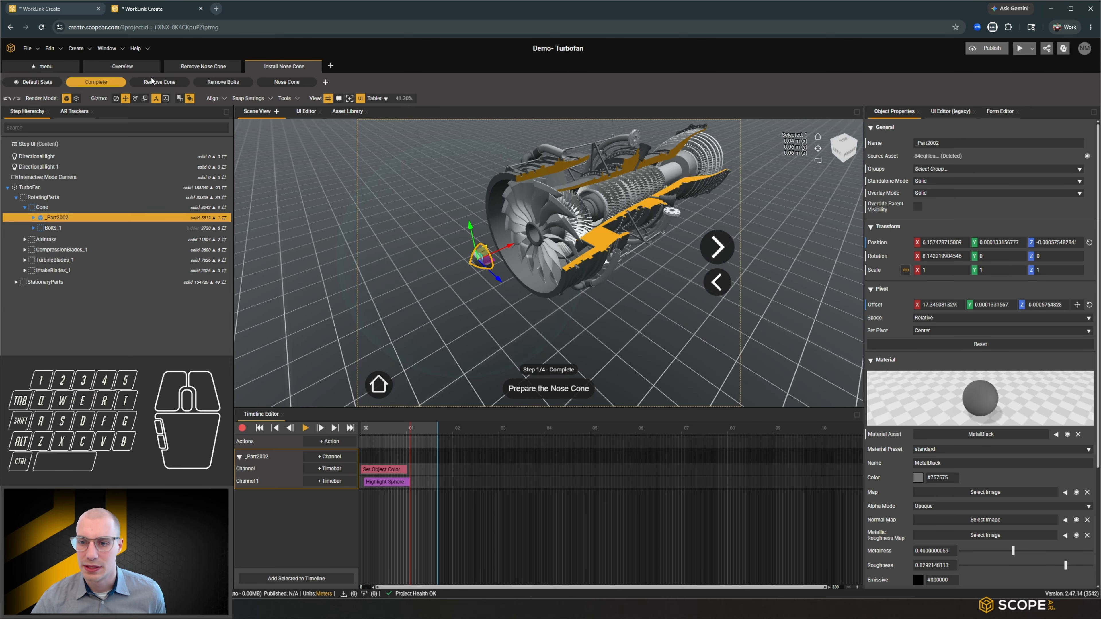
# Step: Delete the Fade Object In/Out timebar from the nose cone's timeline in the Remove Cone step
pyautogui.click(156, 83)
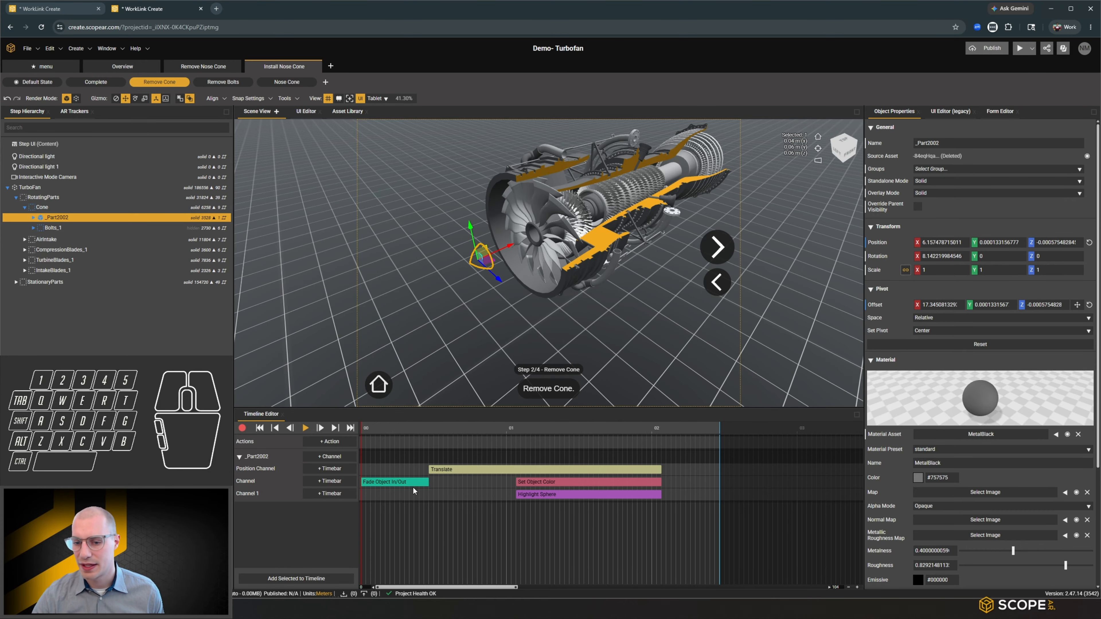
pyautogui.click(394, 481)
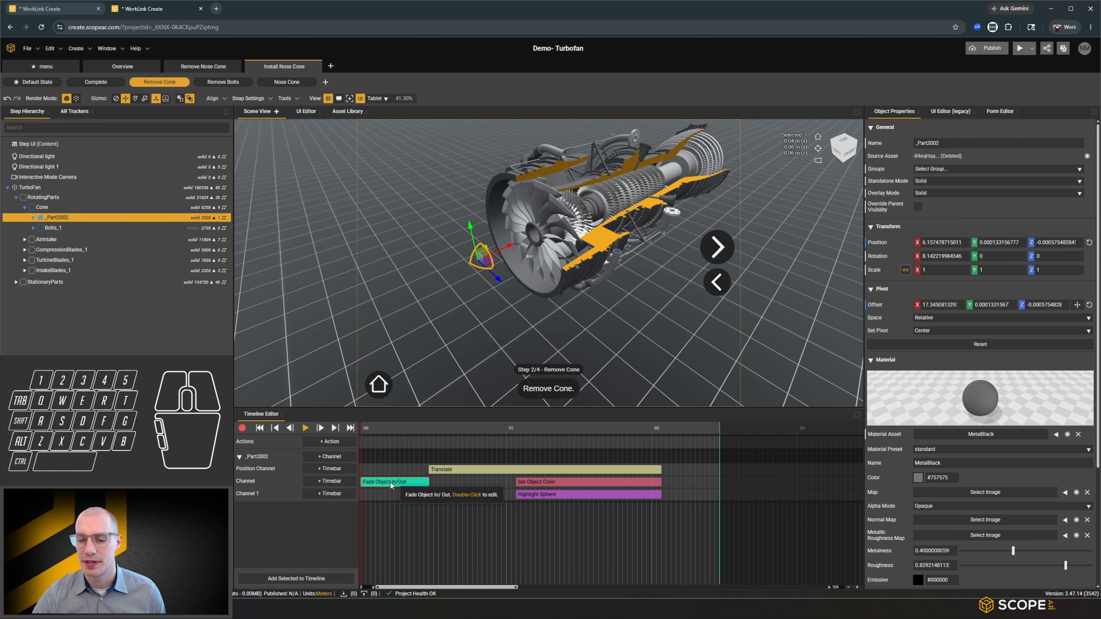
pyautogui.rightClick(391, 483)
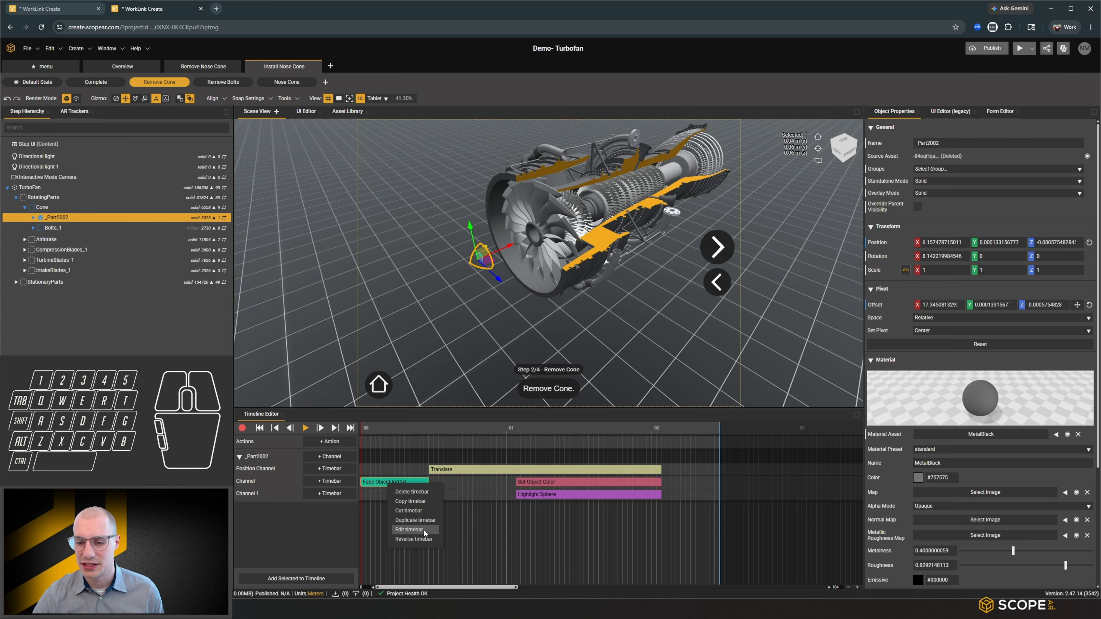
pyautogui.click(414, 491)
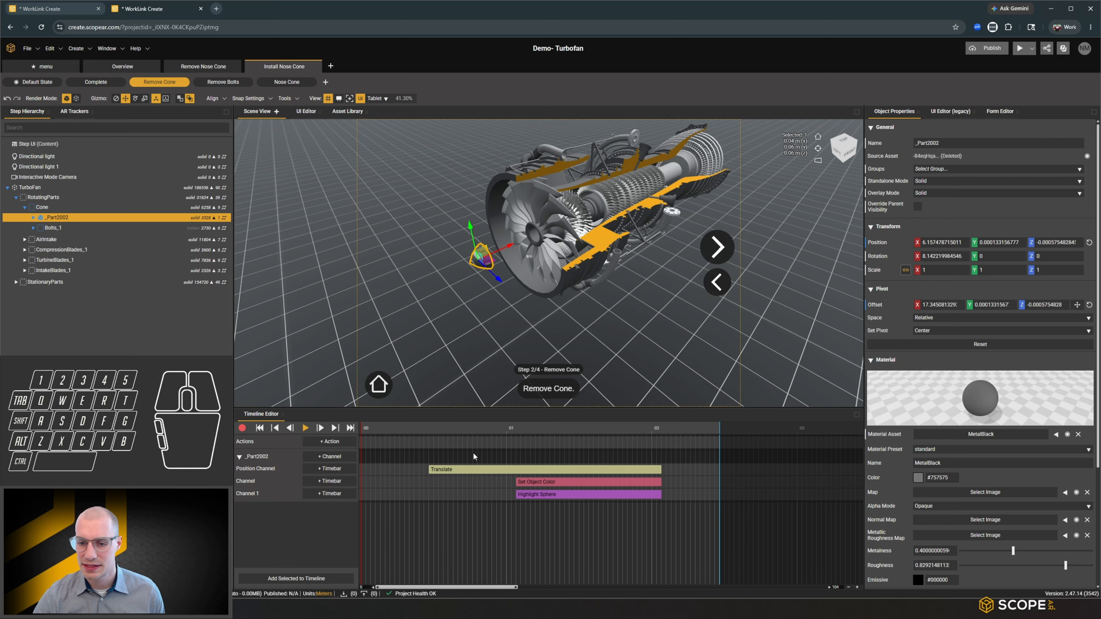
# Step: Shift the nose cone's Translate, Set Object Color and Highlight Sphere timebars to the start of the timeline
pyautogui.click(545, 483)
pyautogui.keyDown('ctrl'); pyautogui.click(545, 494); pyautogui.keyUp('ctrl')
pyautogui.moveTo(555, 483); pyautogui.dragTo(413, 470)
pyautogui.keyDown('ctrl'); pyautogui.click(479, 468); pyautogui.keyUp('ctrl')
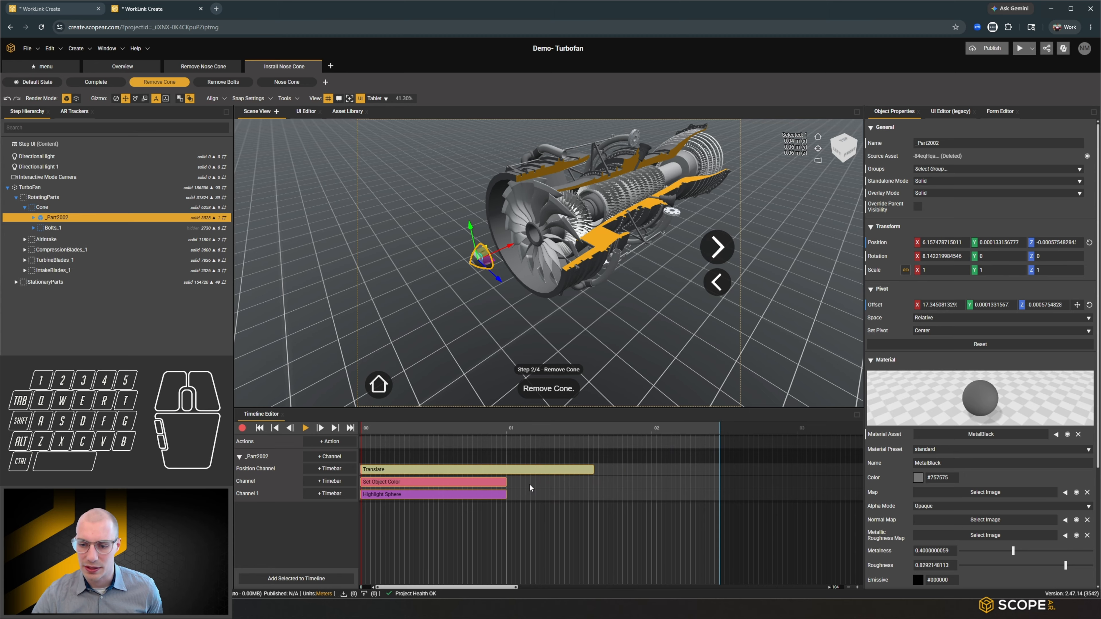
# Step: Move the Highlight Sphere timebar to start at about 1.43 s and extend the step's end to 3 s
pyautogui.click(536, 490)
pyautogui.click(500, 481)
pyautogui.click(490, 494)
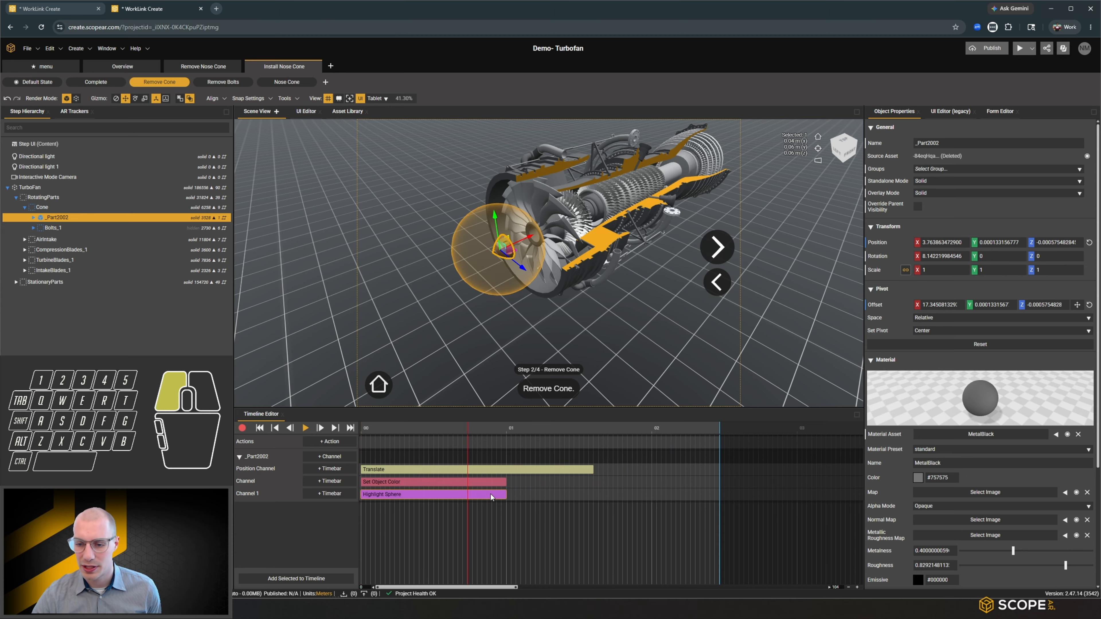
pyautogui.moveTo(491, 494); pyautogui.dragTo(693, 501)
pyautogui.rightClick(799, 426)
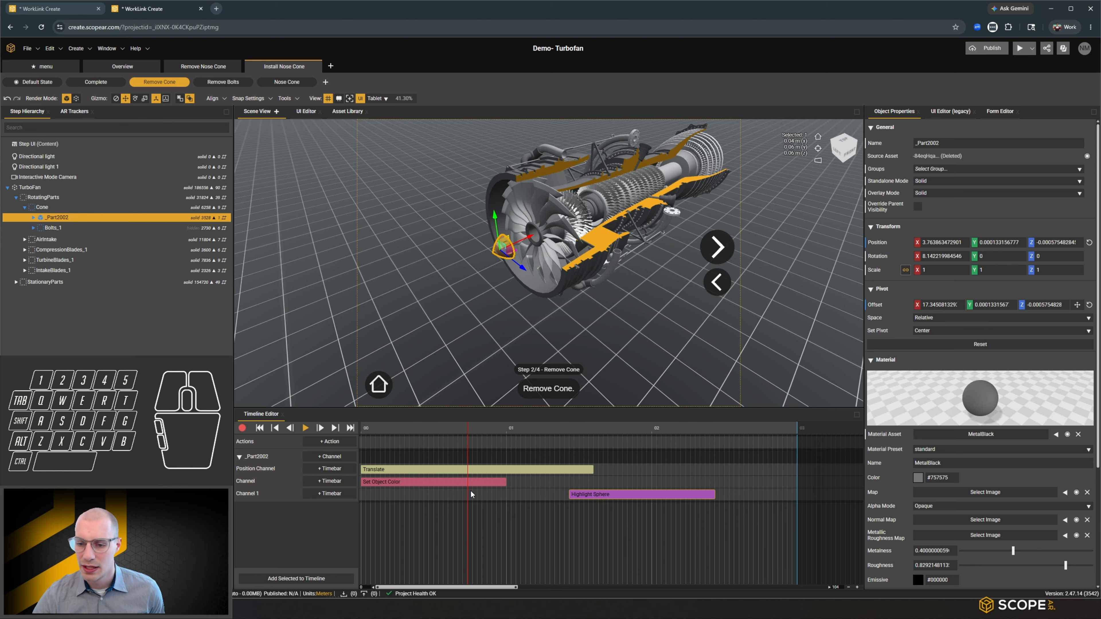
# Step: Set the target color of Set Object Color and the highlight color of Highlight Sphere to green #7ed321
pyautogui.doubleClick(473, 482)
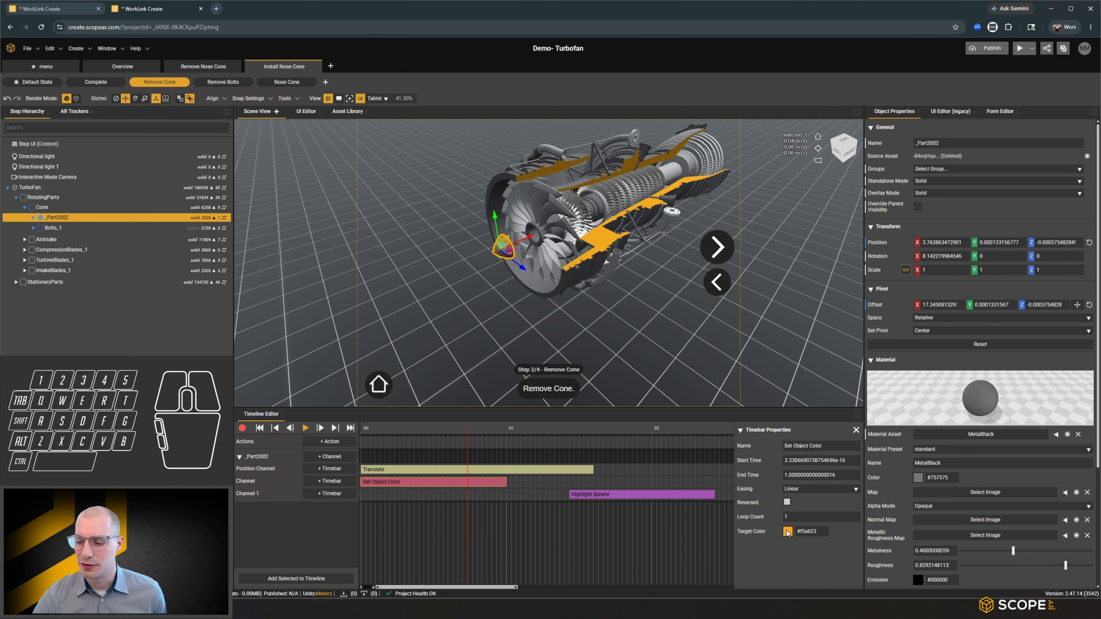
pyautogui.click(788, 533)
pyautogui.click(835, 579)
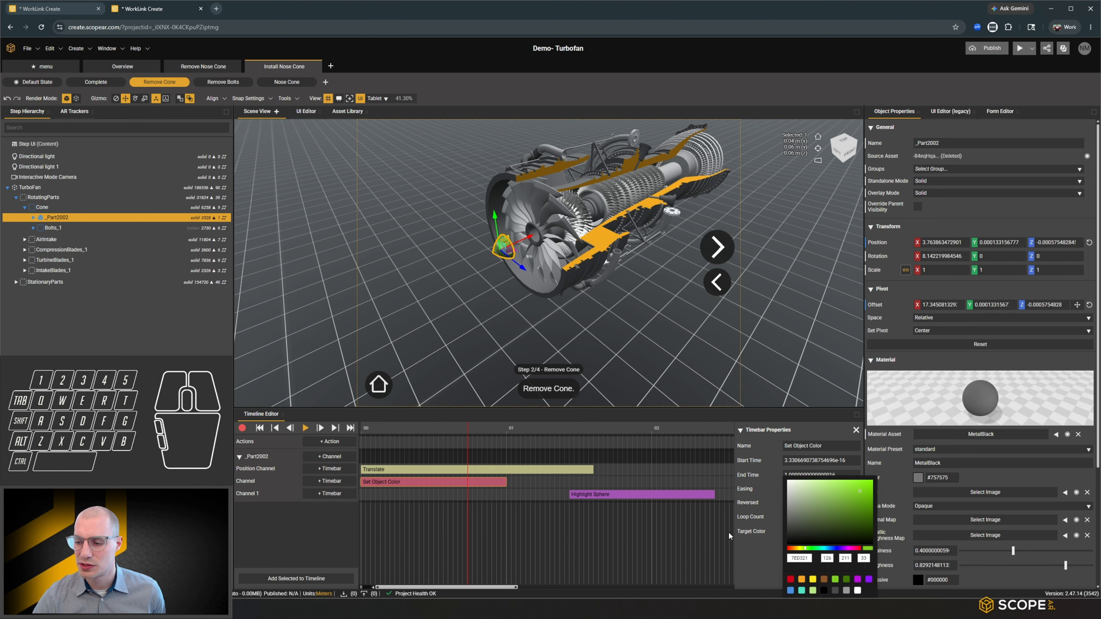
pyautogui.click(682, 497)
pyautogui.click(787, 504)
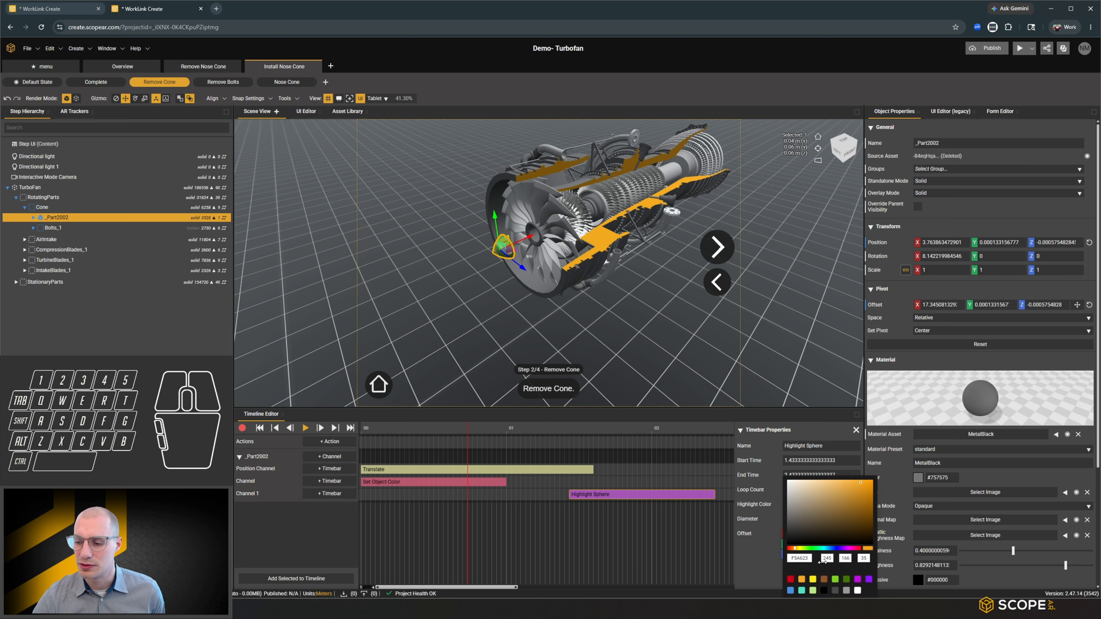
pyautogui.click(836, 579)
pyautogui.click(759, 559)
# Step: Play the Remove Cone step's animation from the start and close the timebar properties
pyautogui.click(260, 428)
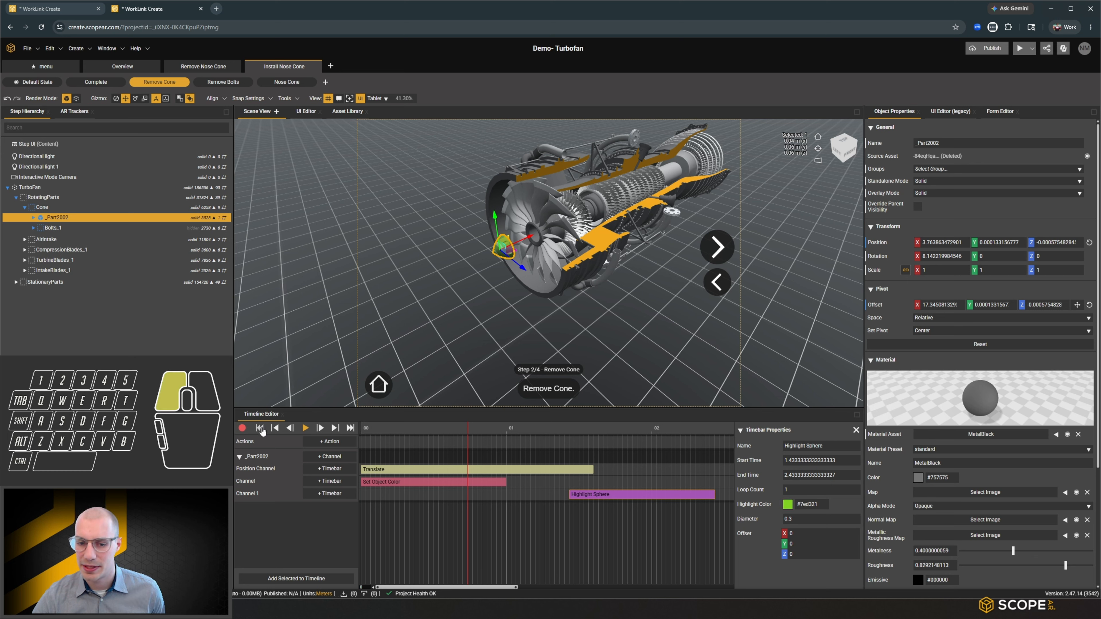
pyautogui.click(305, 428)
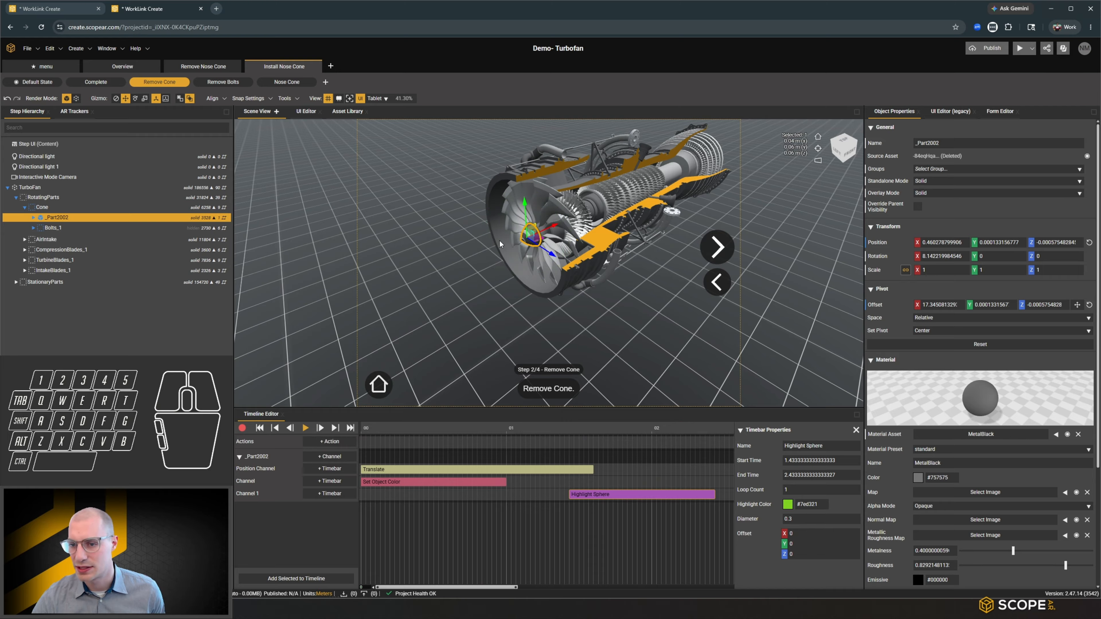
pyautogui.click(856, 430)
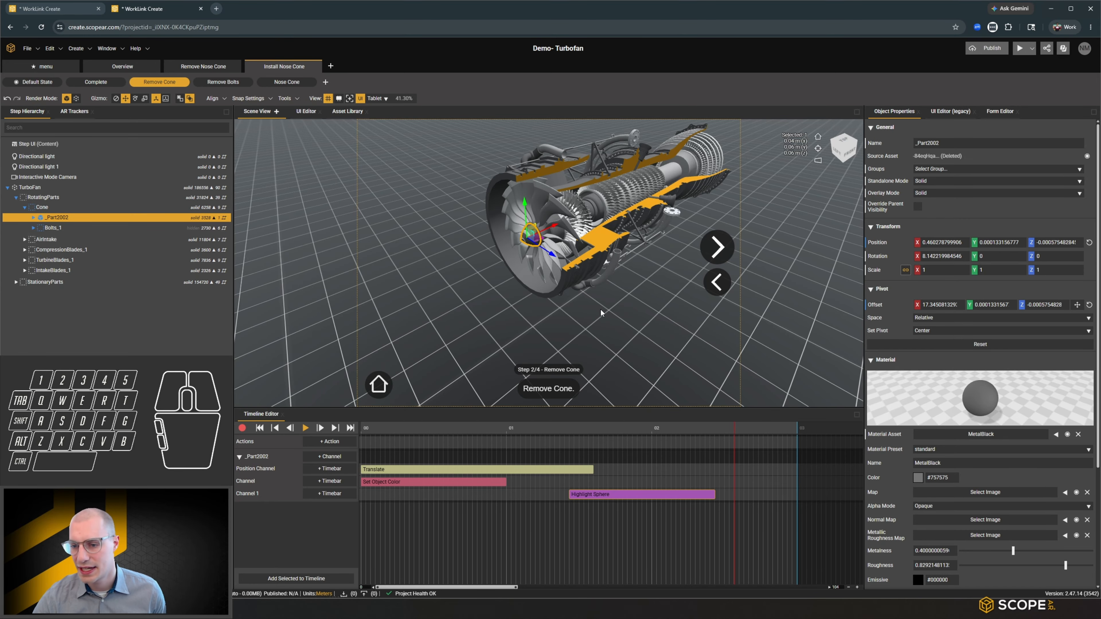
# Step: Change the Remove Cone step's description text to "Install Cone."
pyautogui.click(308, 112)
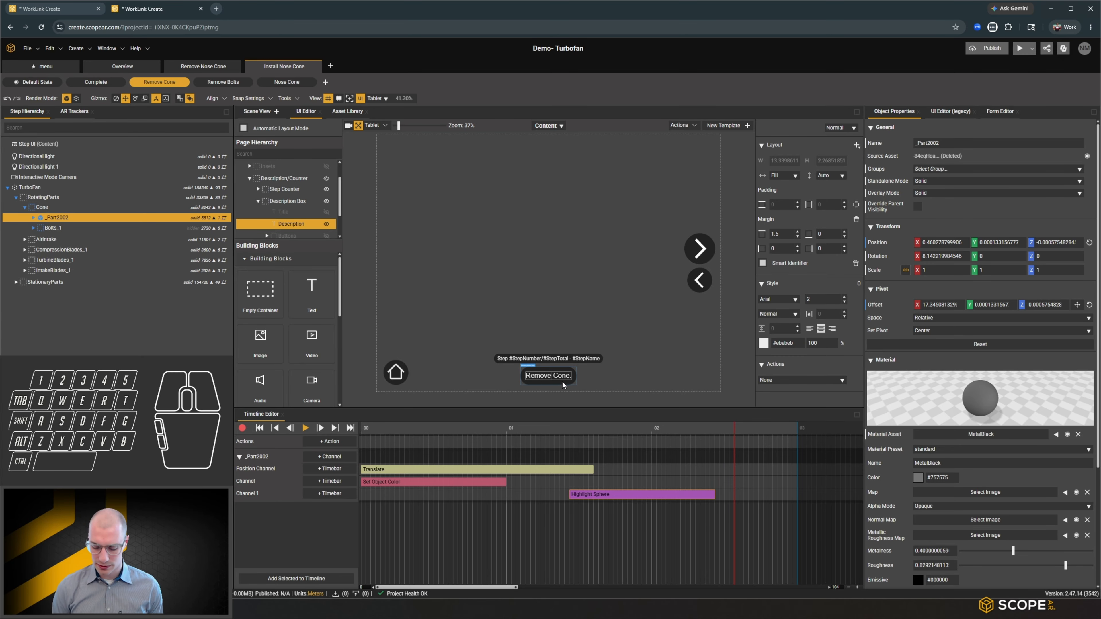
pyautogui.hotkey('ctrl', 'BackSpace')
pyautogui.write('Install')
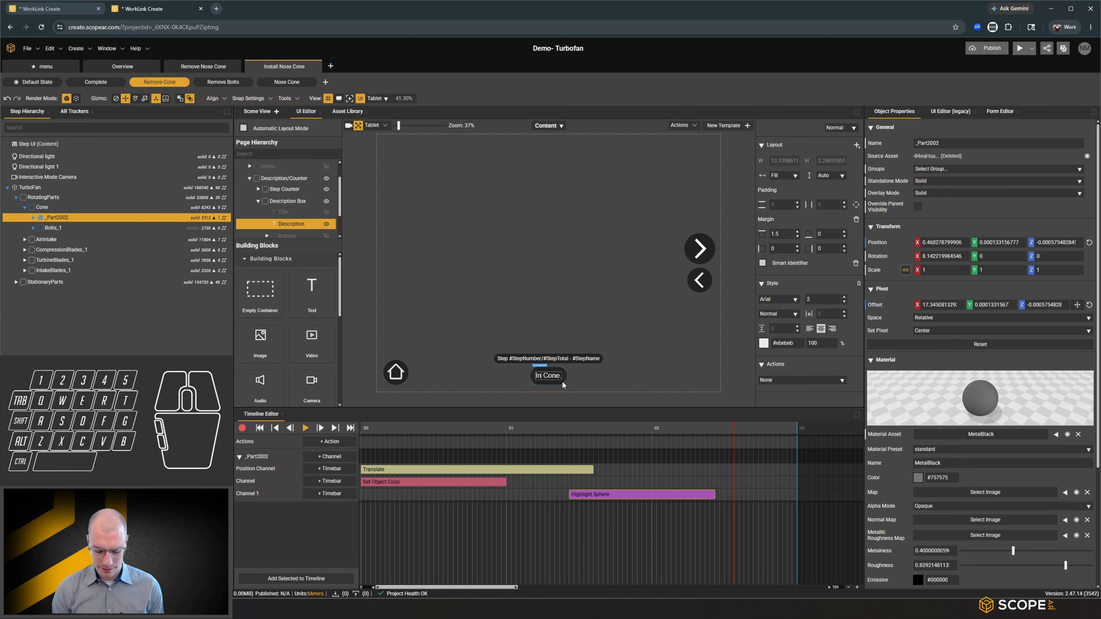
# Step: Rename the Remove Cone step as Install Cone and the Complete step as Intro
pyautogui.doubleClick(155, 82)
pyautogui.click(155, 82)
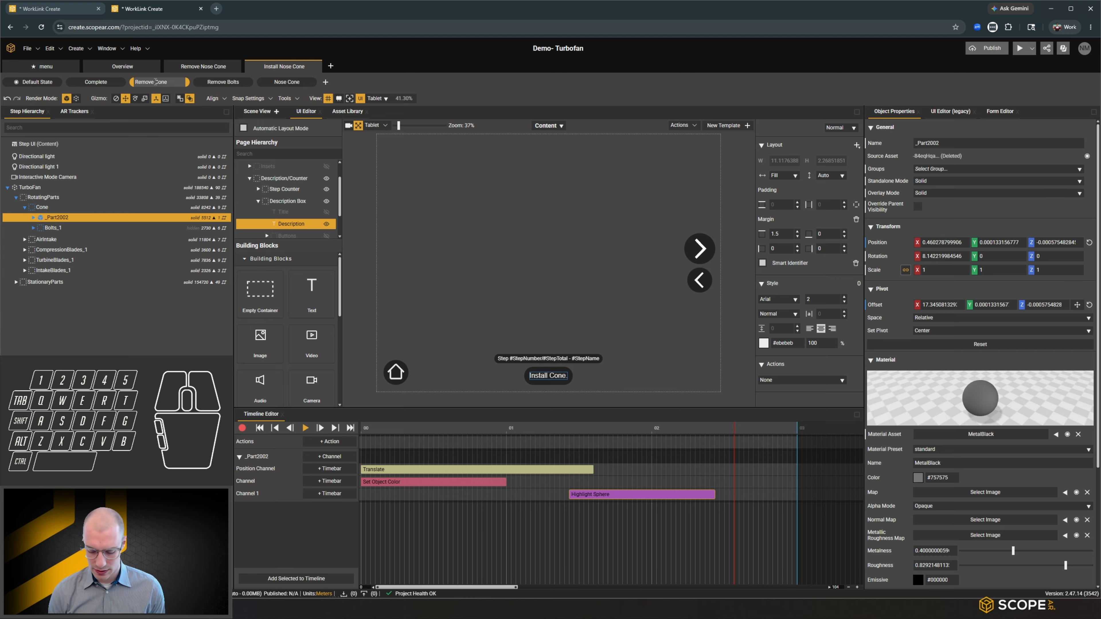
pyautogui.press('BackSpace')
pyautogui.press('BackSpace')
pyautogui.press('BackSpace')
pyautogui.press('BackSpace')
pyautogui.press('BackSpace')
pyautogui.press('BackSpace')
pyautogui.press('BackSpace')
pyautogui.write('Install')
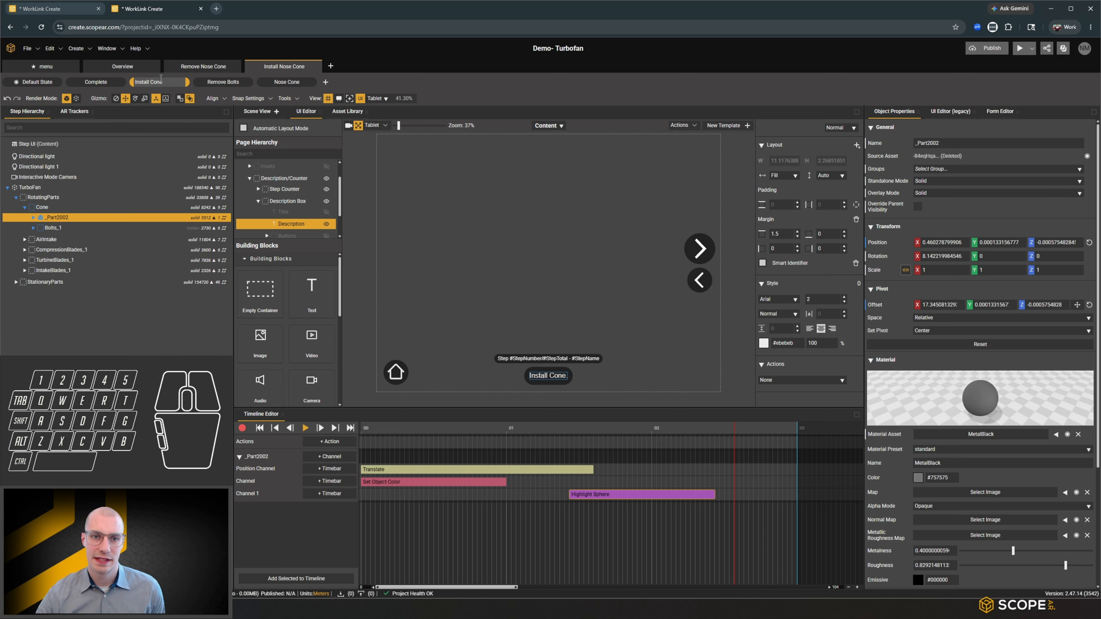
pyautogui.doubleClick(95, 82)
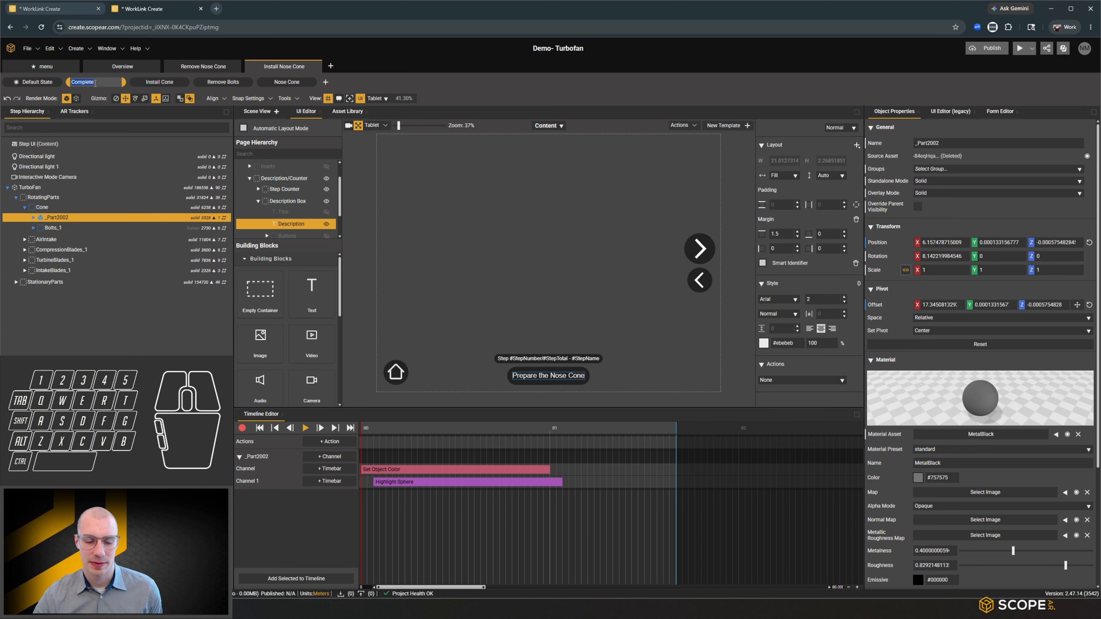
pyautogui.write('Intro')
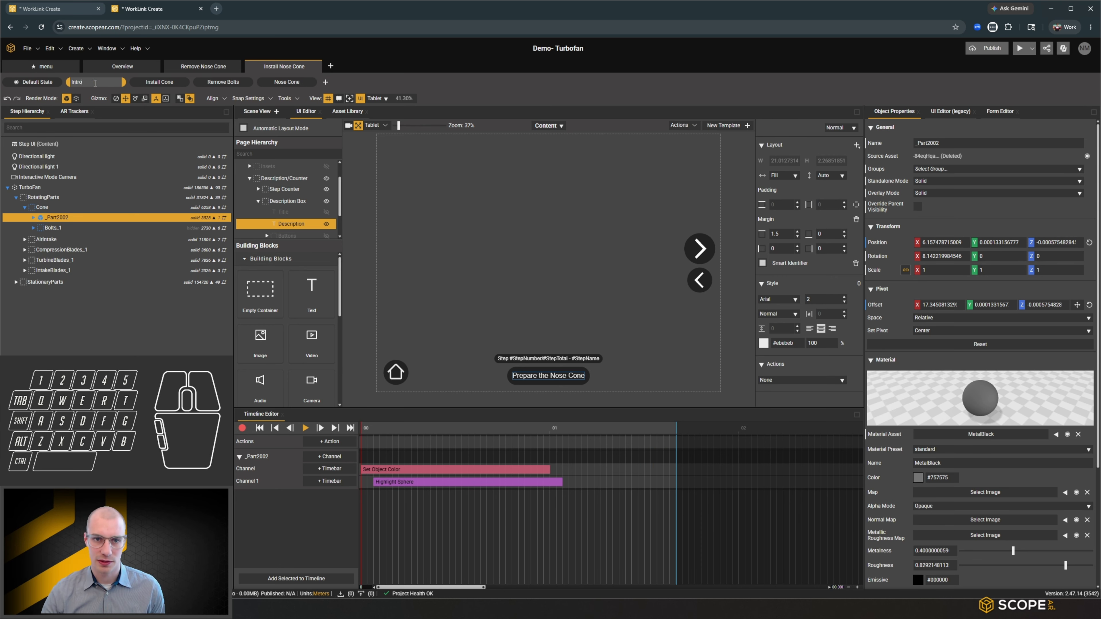
# Step: Rename the Remove Bolts step as Install Bolts
pyautogui.doubleClick(236, 82)
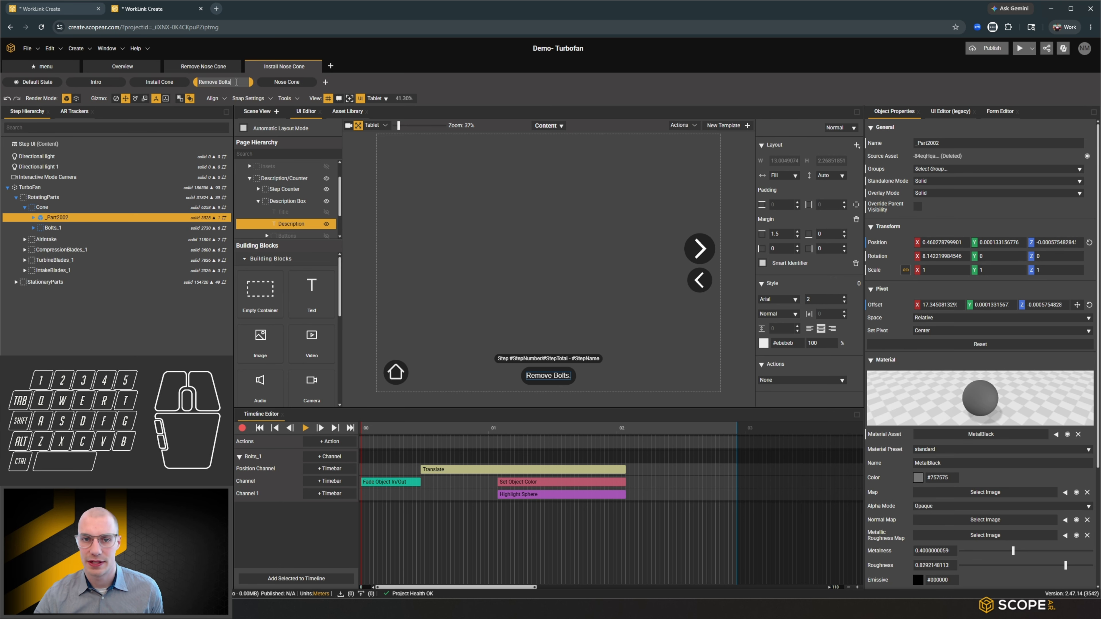
pyautogui.press('BackSpace')
pyautogui.press('BackSpace')
pyautogui.press('BackSpace')
pyautogui.press('BackSpace')
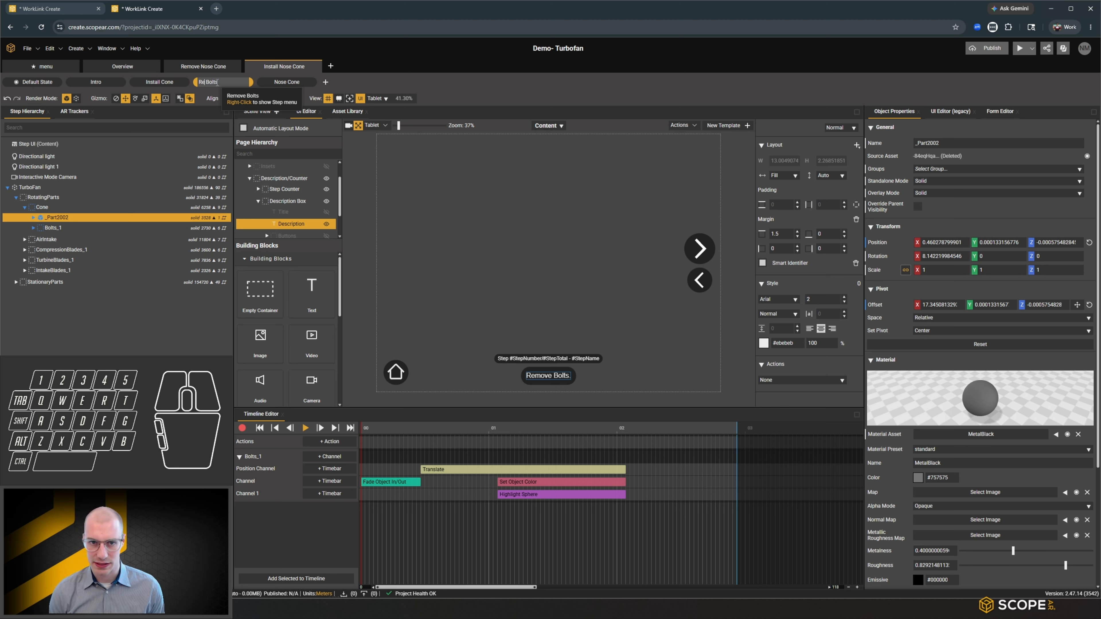
pyautogui.write('Inst')
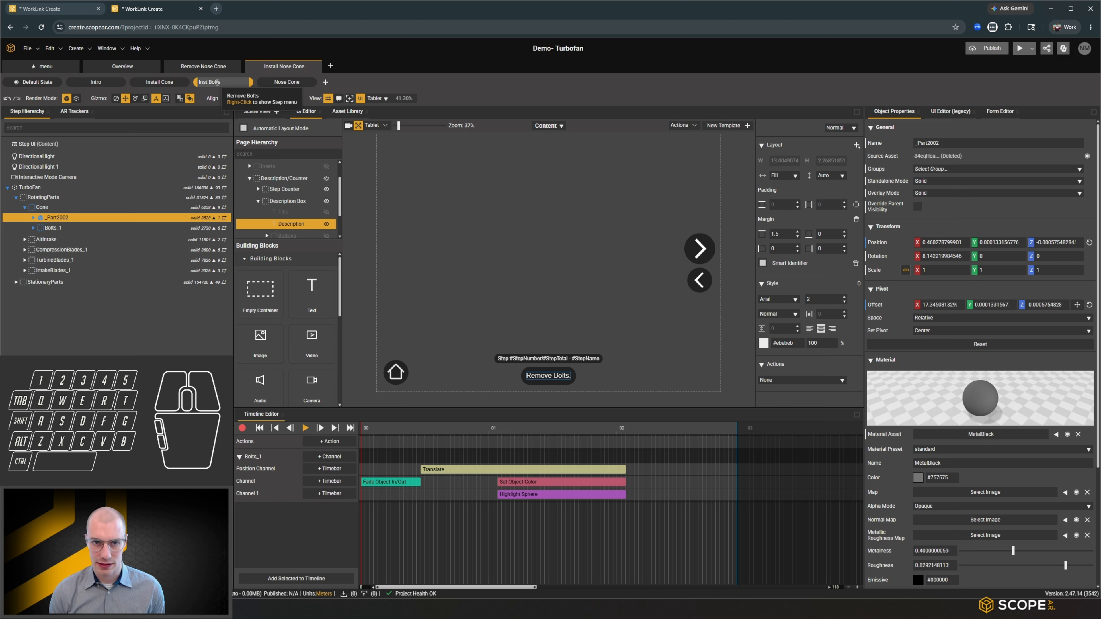
pyautogui.write('all')
pyautogui.write('ll')
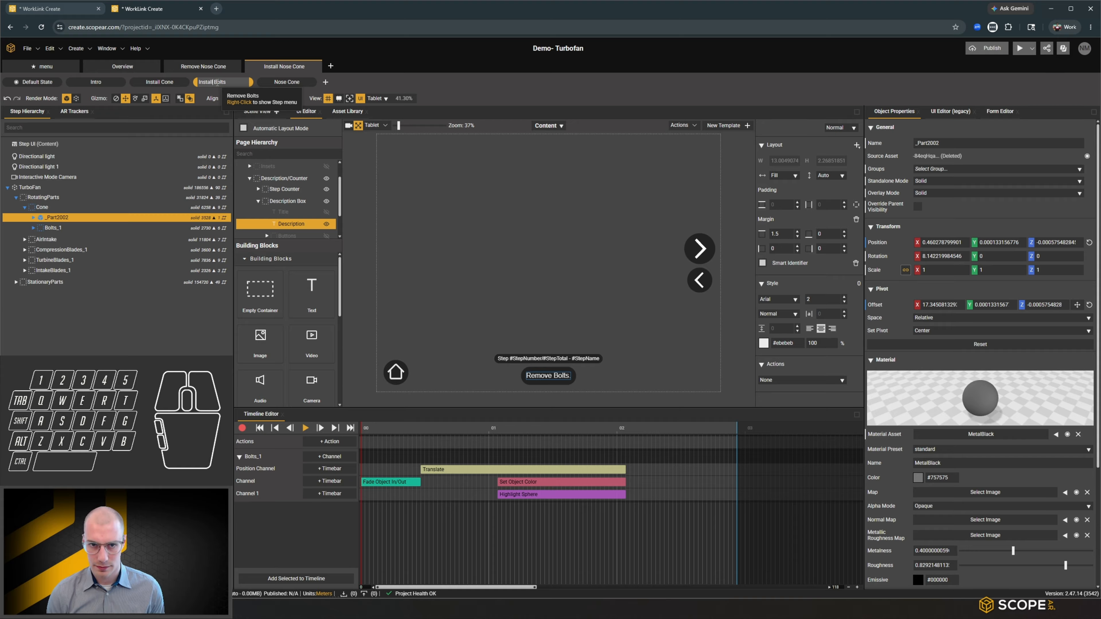
# Step: Change the Install Bolts step's description text to "Install Bolts."
pyautogui.click(551, 376)
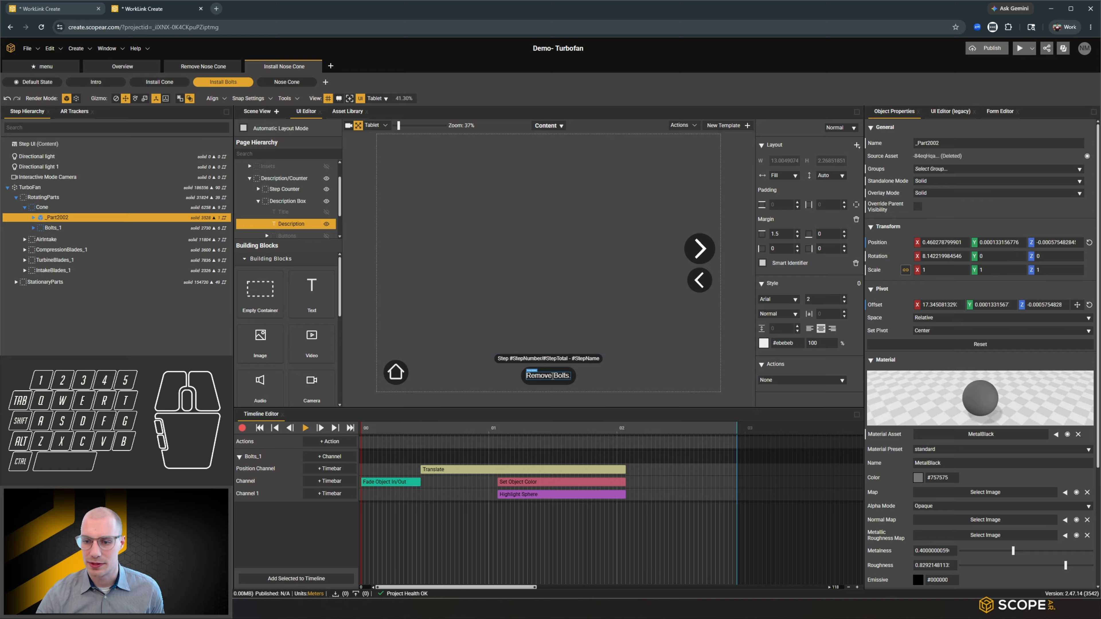
pyautogui.press('BackSpace')
pyautogui.press('BackSpace')
pyautogui.press('BackSpace')
pyautogui.press('BackSpace')
pyautogui.press('BackSpace')
pyautogui.press('BackSpace')
pyautogui.press('BackSpace')
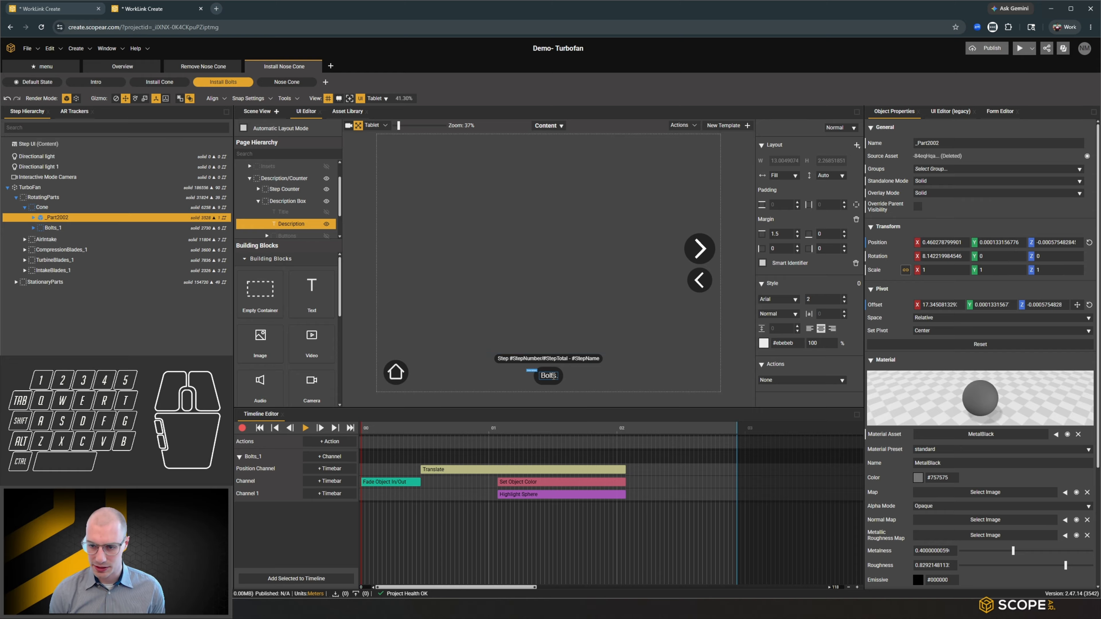
pyautogui.write('Insta')
pyautogui.write('ll')
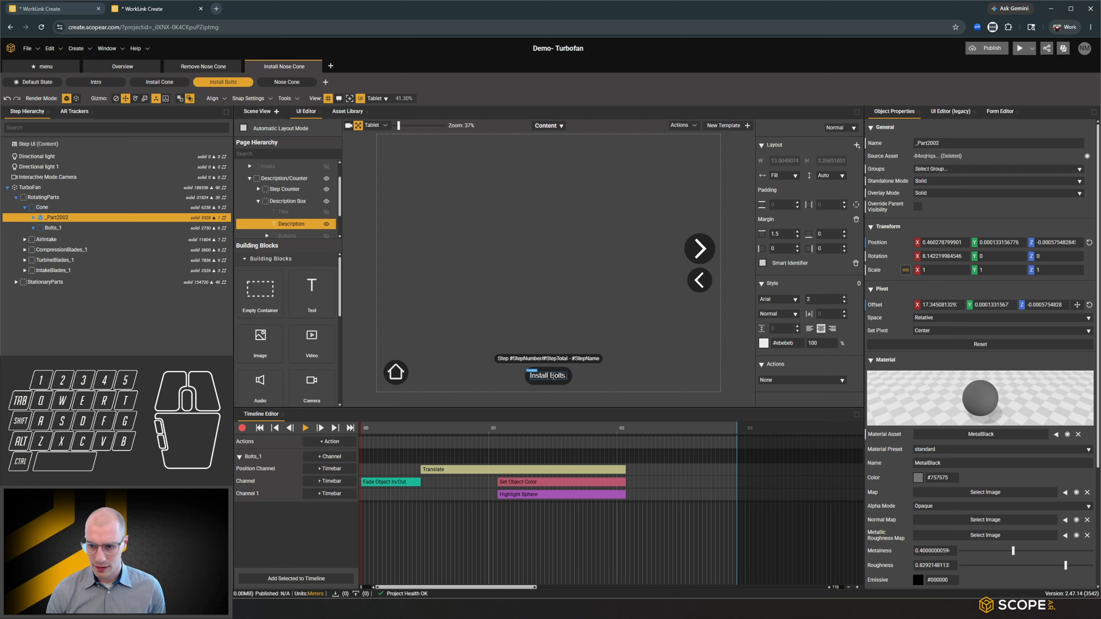
# Step: Move the bolts' Set Object Color timebar to start at about 0.47 s and Highlight Sphere at about 1.87 s
pyautogui.moveTo(552, 485); pyautogui.dragTo(482, 482)
pyautogui.click(558, 495)
pyautogui.moveTo(558, 496); pyautogui.dragTo(661, 491)
# Step: Set the bolts' Highlight Sphere and Set Object Color timebars to green #7ed321
pyautogui.click(787, 504)
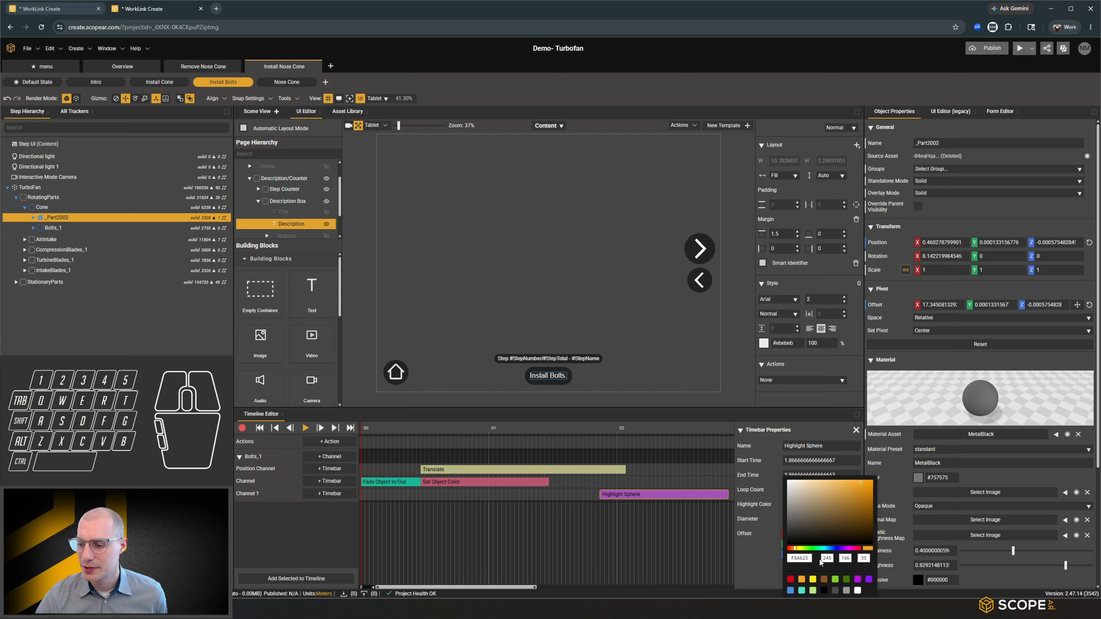
pyautogui.click(835, 580)
pyautogui.click(494, 485)
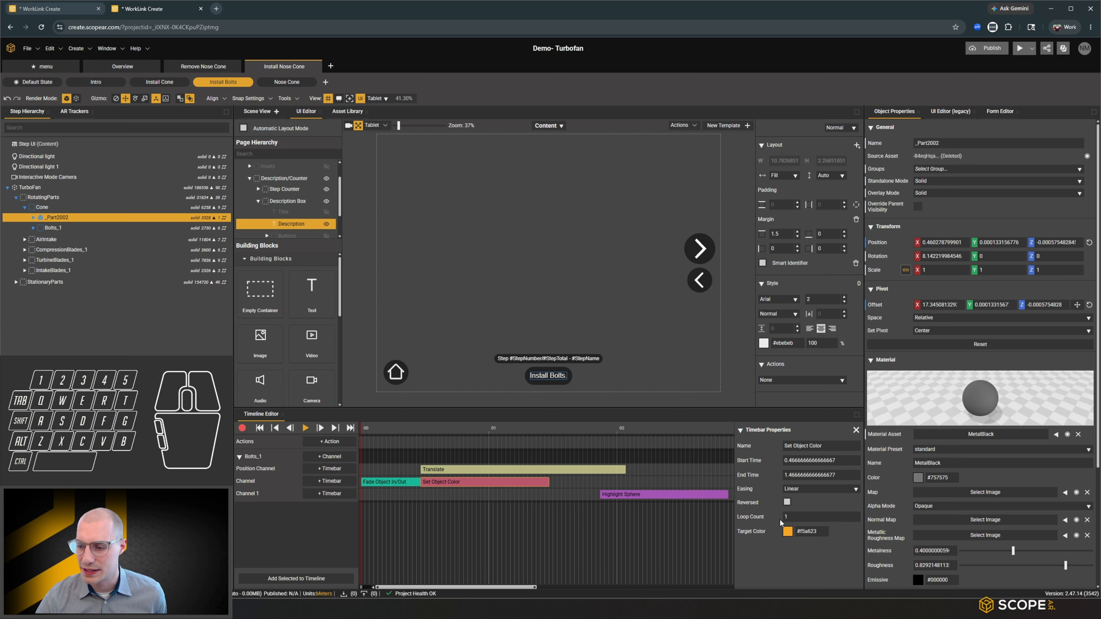
pyautogui.click(788, 533)
pyautogui.click(835, 579)
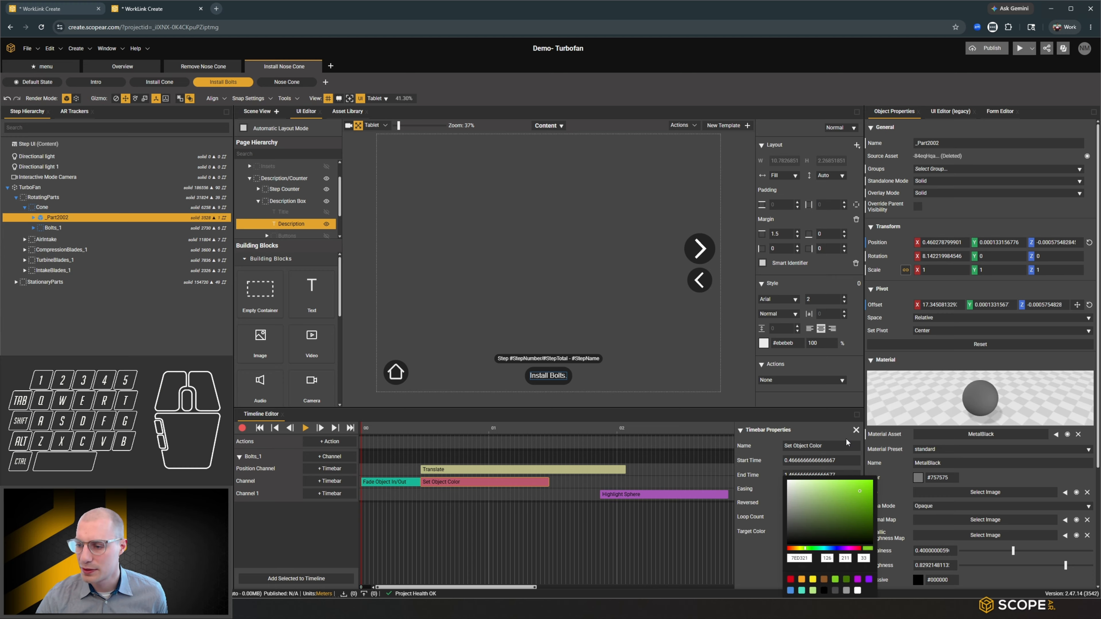
# Step: Delete the _Part2002 object and its timebars from the timeline of the Install Nose Cone sequence's Nose Cone step
pyautogui.click(856, 430)
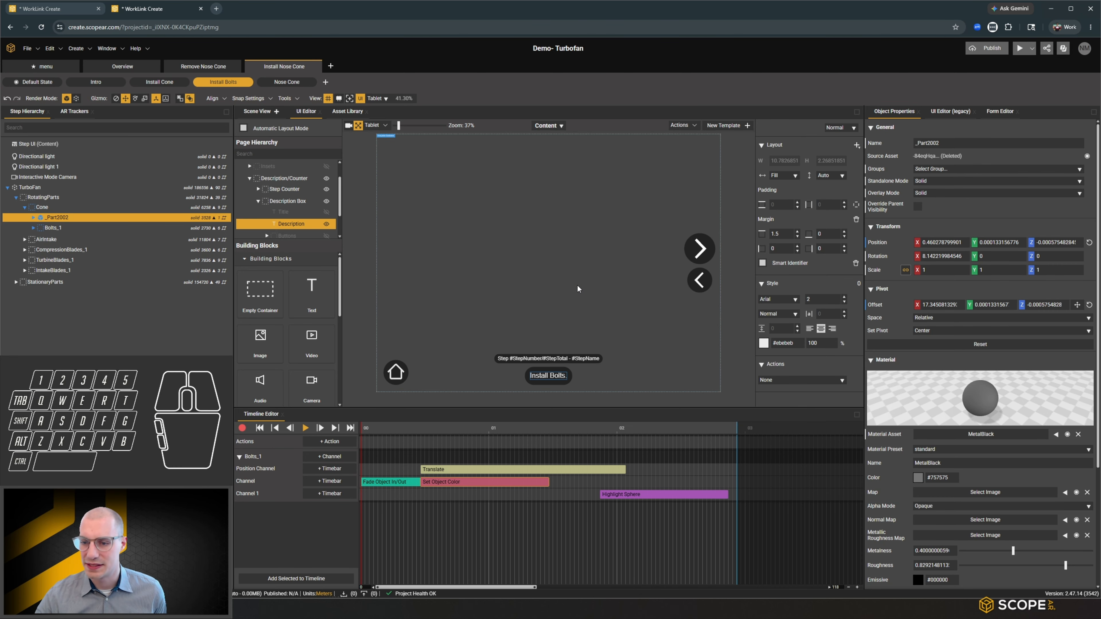
pyautogui.click(295, 82)
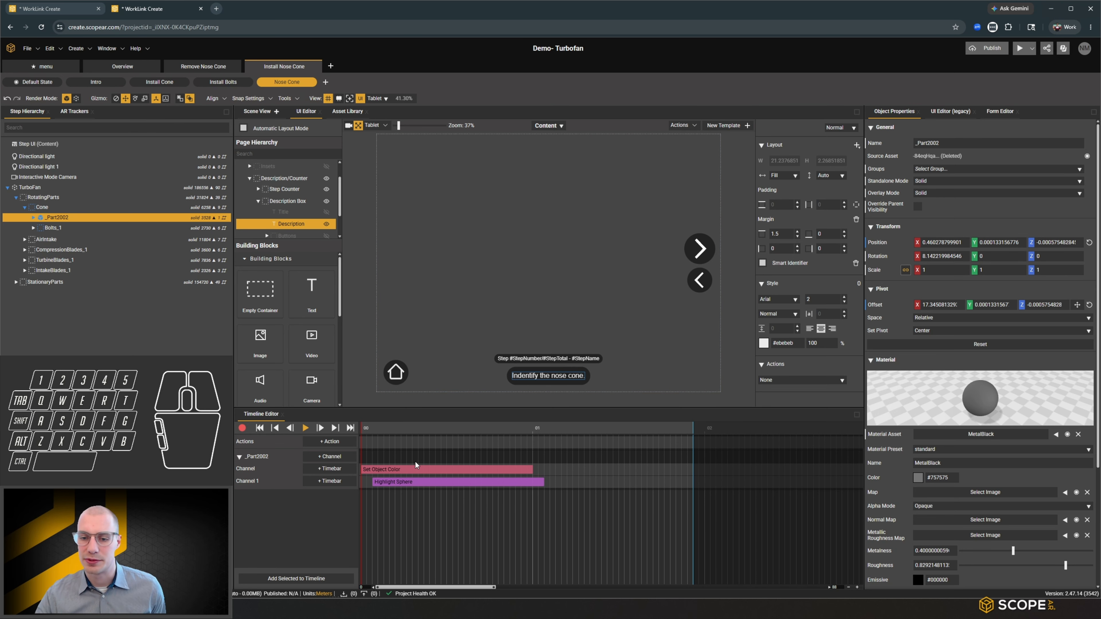
pyautogui.rightClick(277, 454)
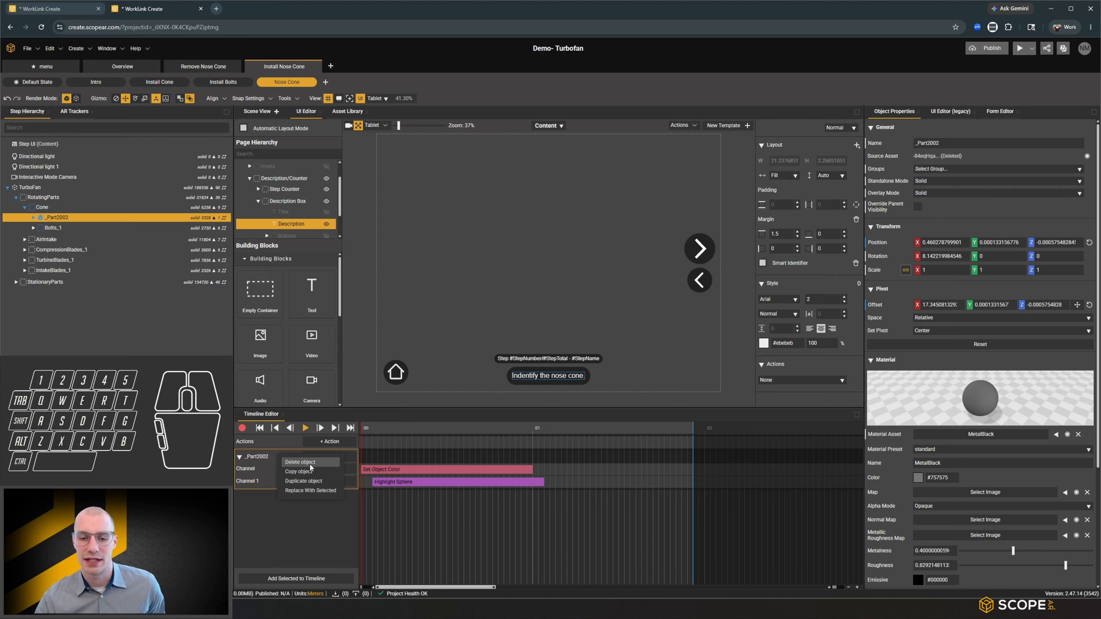
pyautogui.click(299, 462)
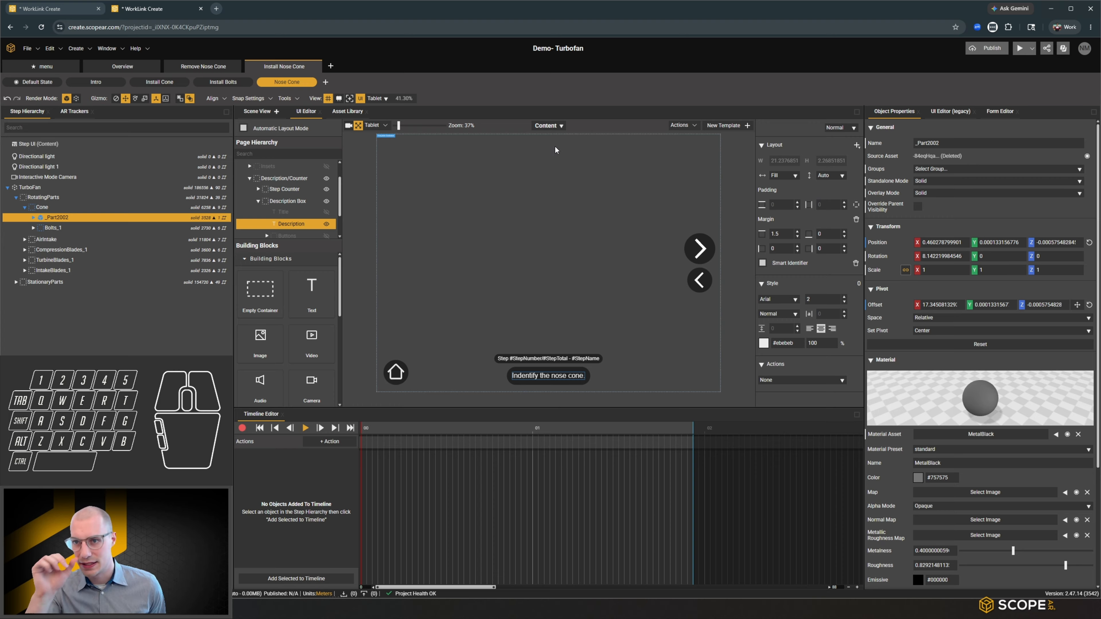
# Step: Switch the Nose Cone step's UI template in the Install Nose Cone sequence to Exit Scenario
pyautogui.click(554, 128)
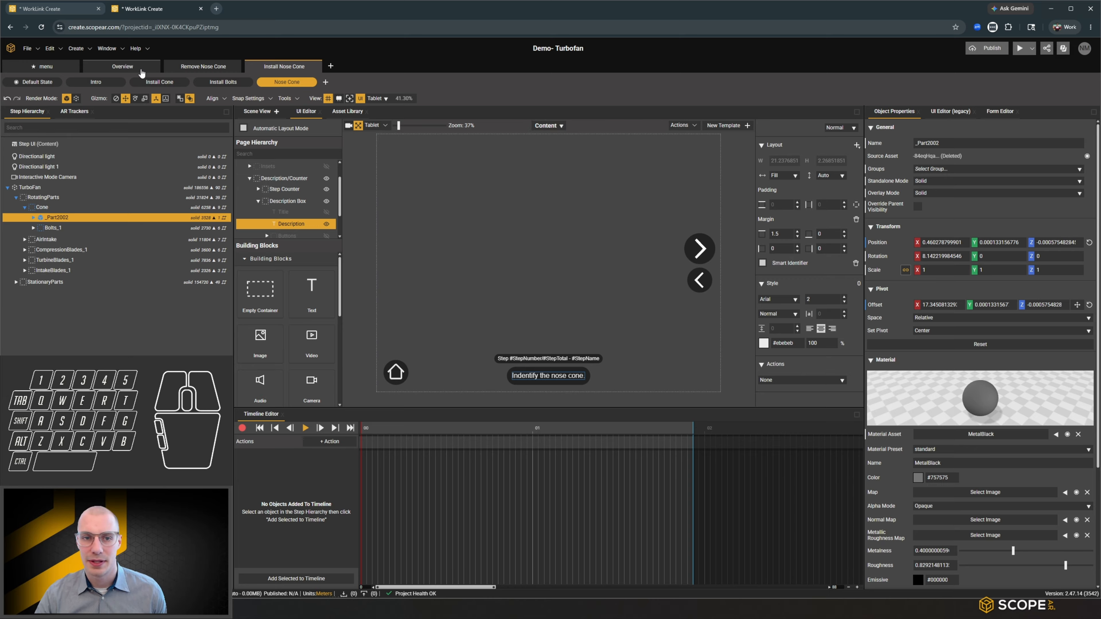
pyautogui.click(115, 82)
pyautogui.click(202, 85)
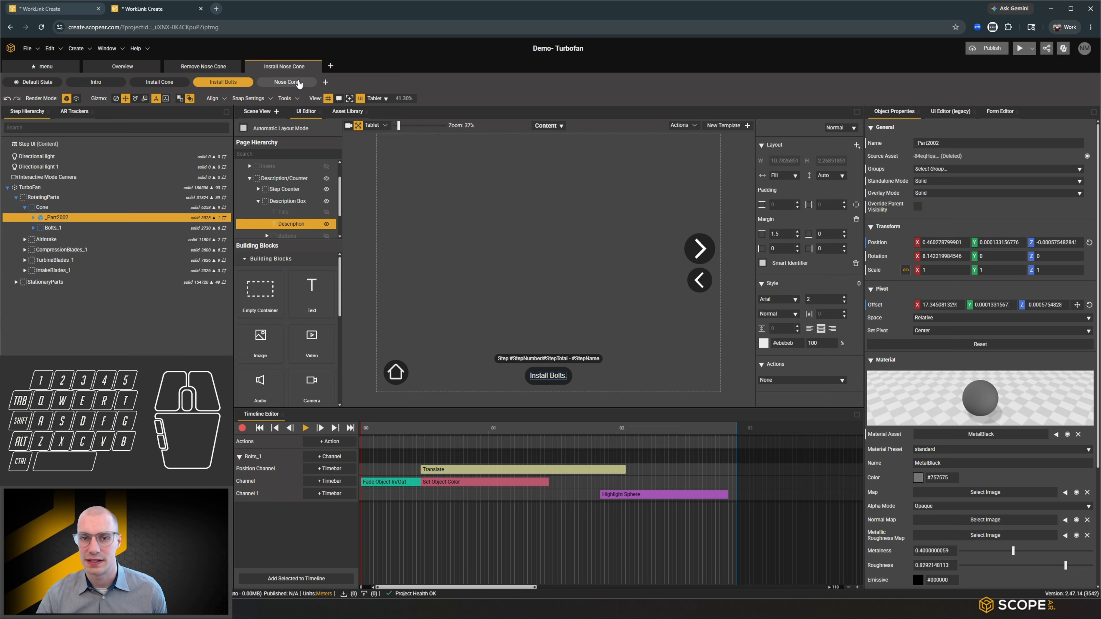
pyautogui.click(284, 82)
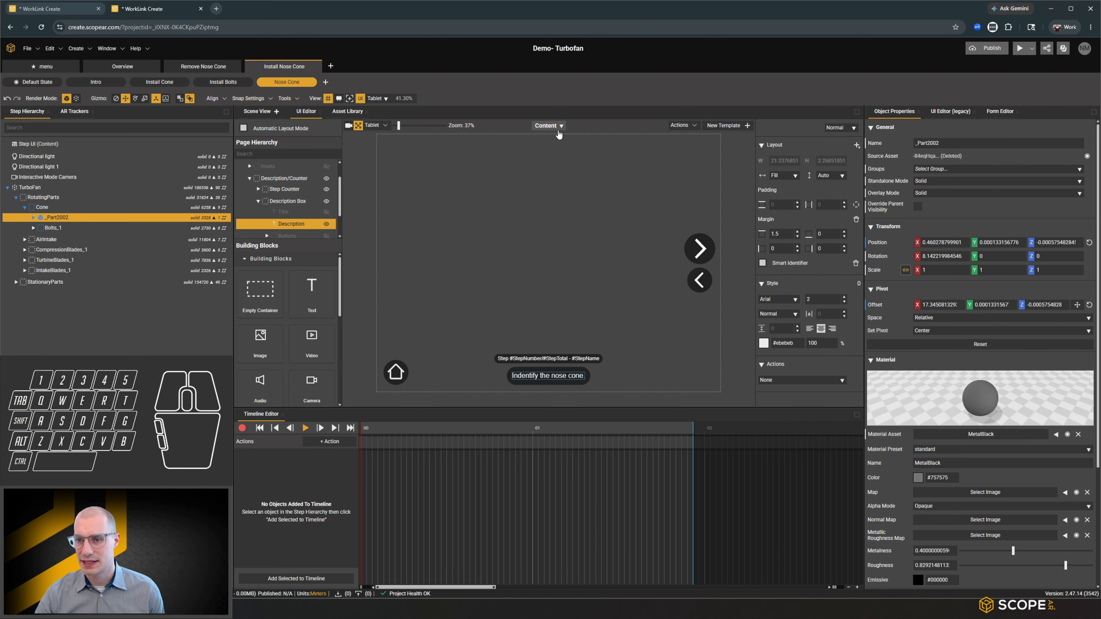
pyautogui.click(547, 126)
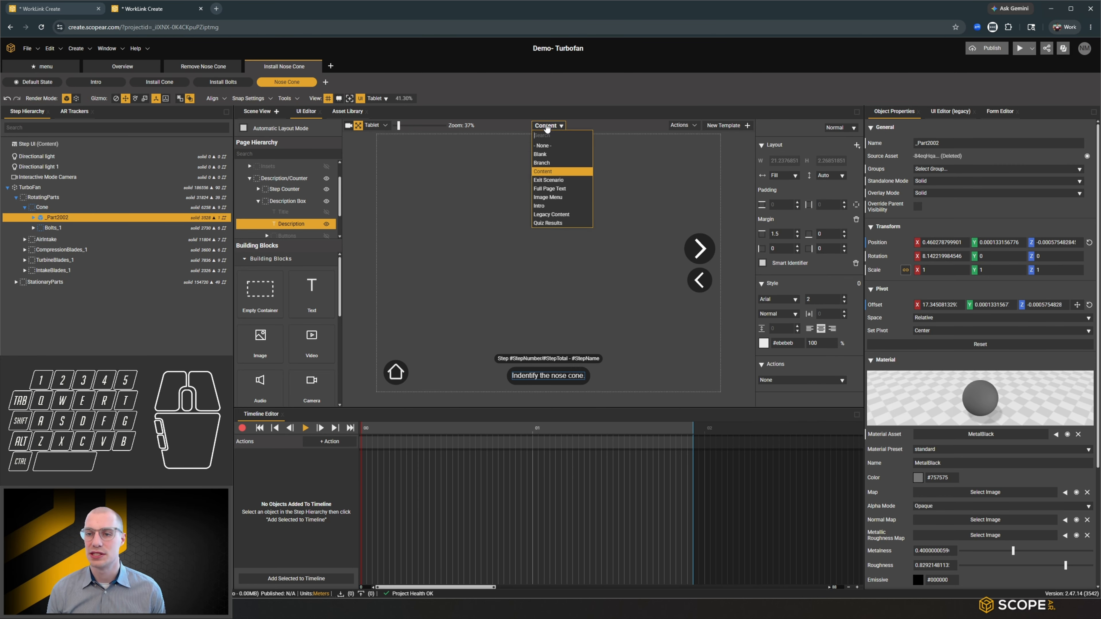
pyautogui.click(549, 180)
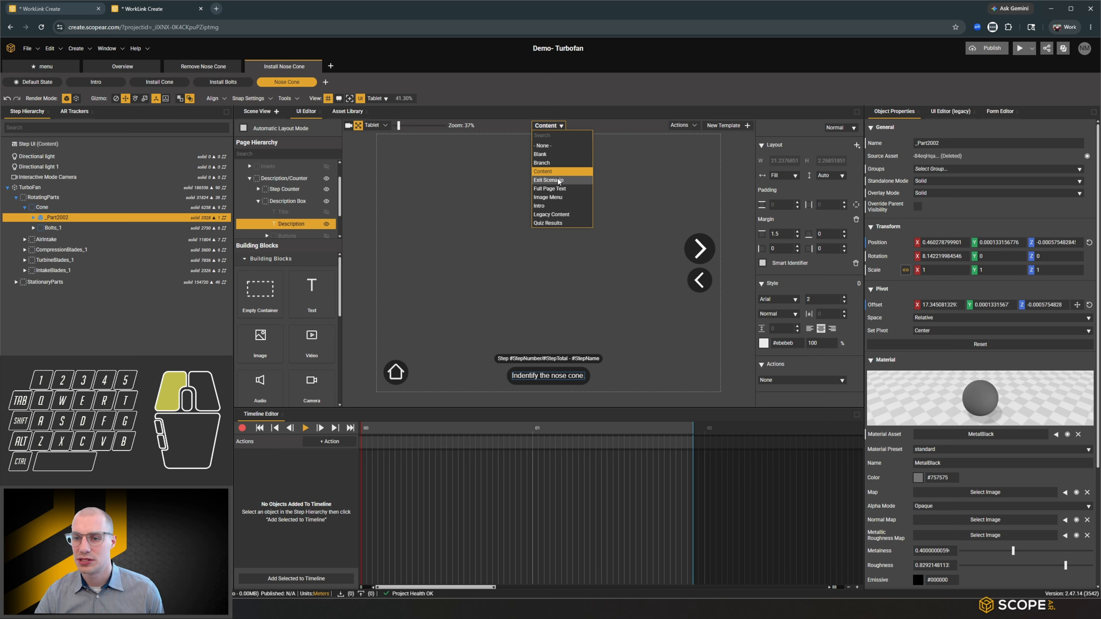
# Step: Add "Install Complete" on its own line above "Exit Scenario?" in the dialog title
pyautogui.click(474, 250)
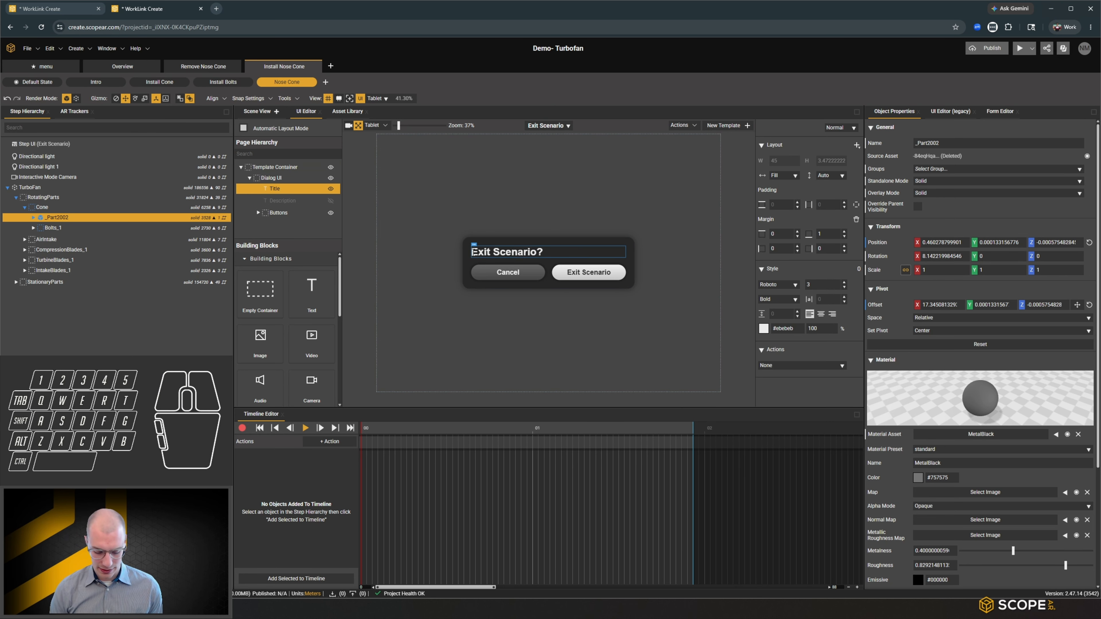
pyautogui.write('Install C')
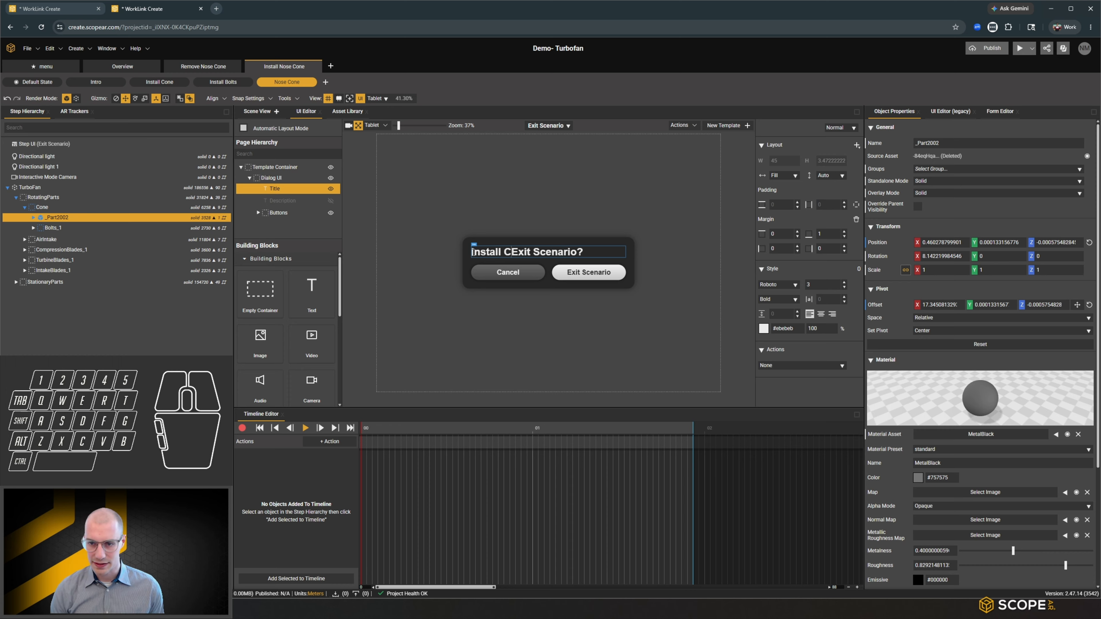
pyautogui.write('omp')
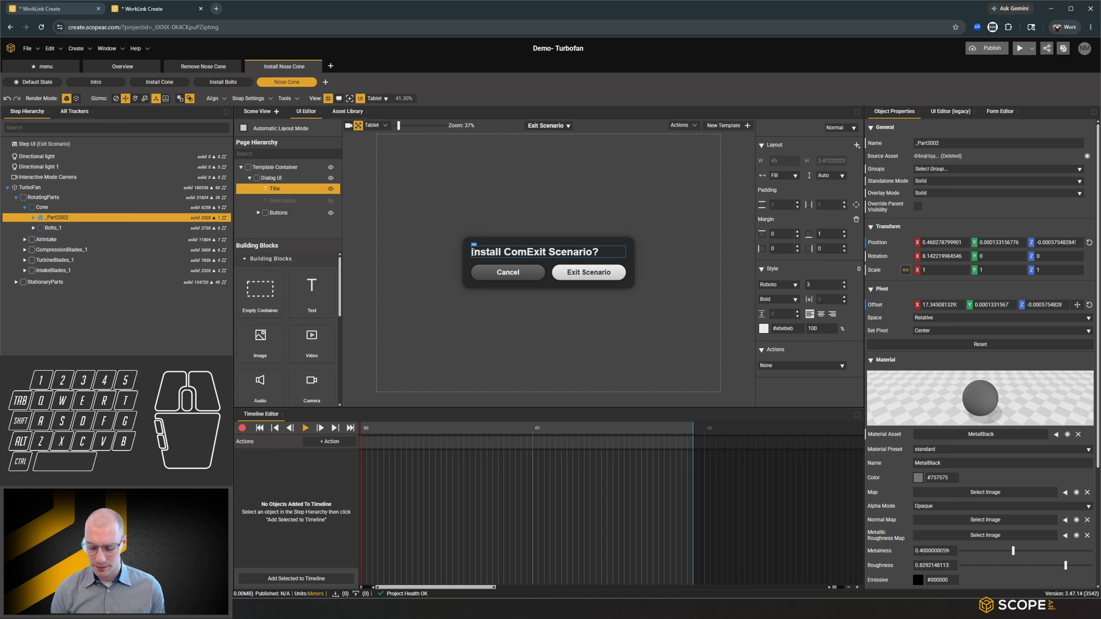
pyautogui.write('lete')
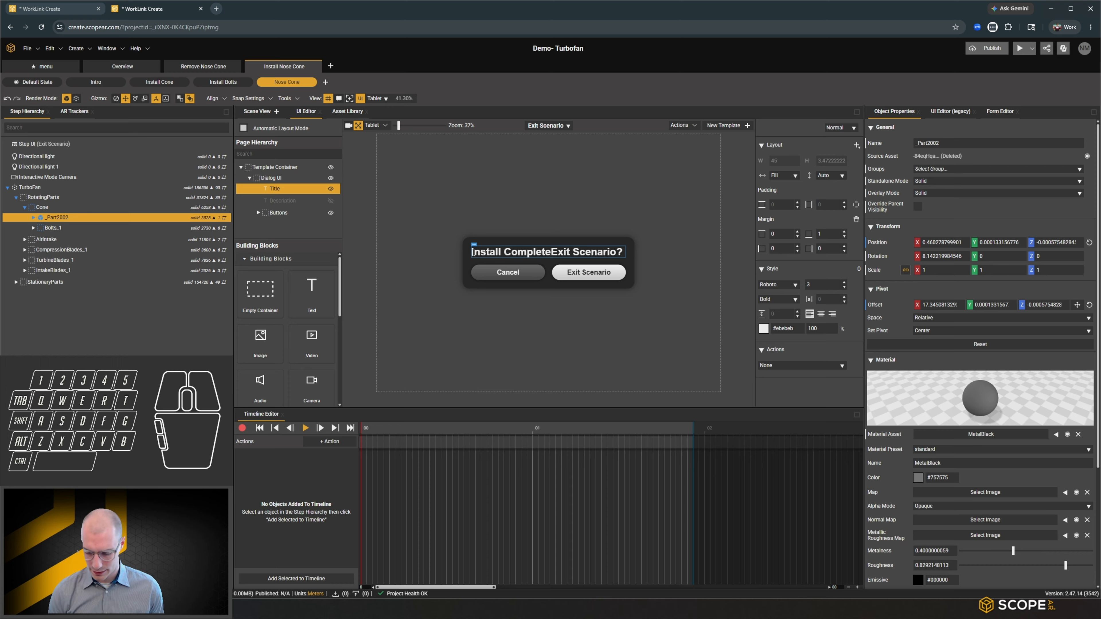
# Step: Check the actions assigned to the dialog's Cancel and Exit Scenario buttons, and view the dialog over the 3D scene
pyautogui.click(516, 278)
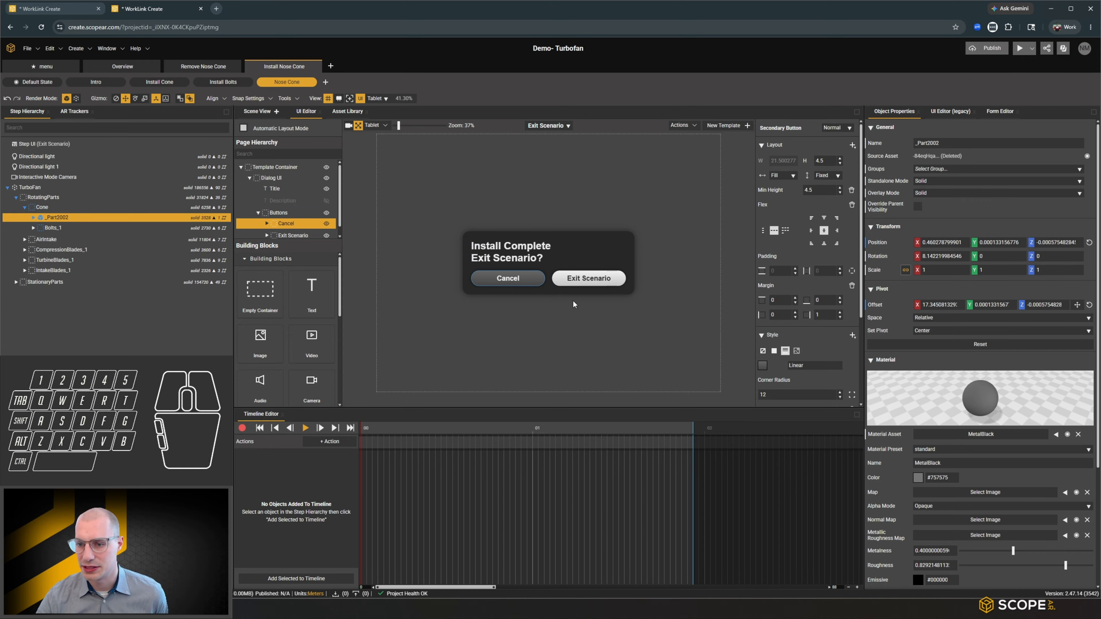
pyautogui.scroll(-3, 815, 365)
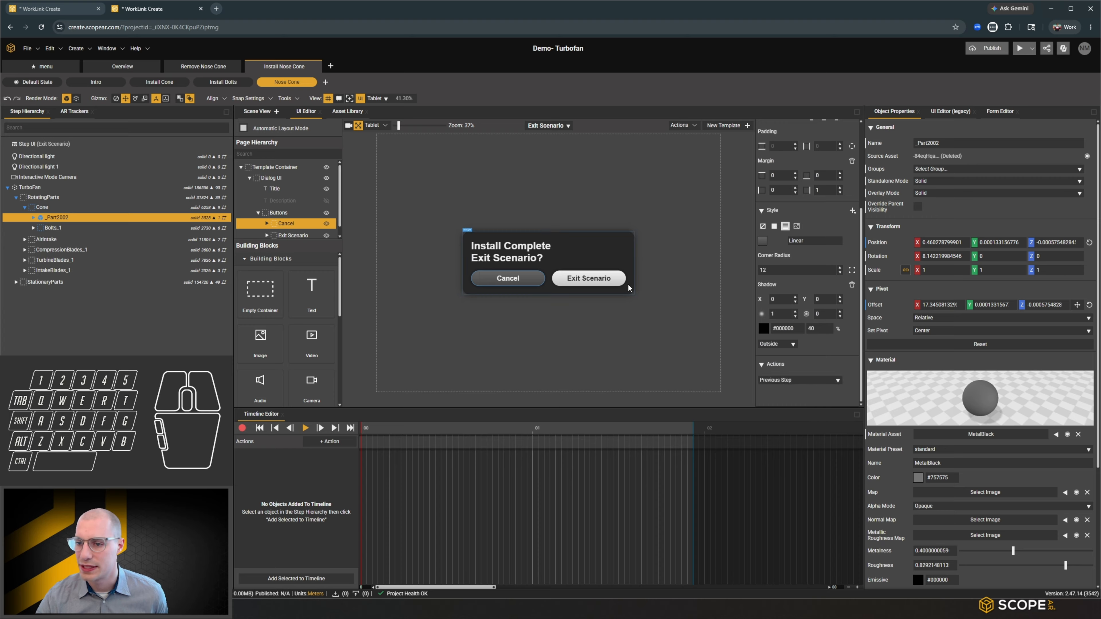
pyautogui.click(620, 281)
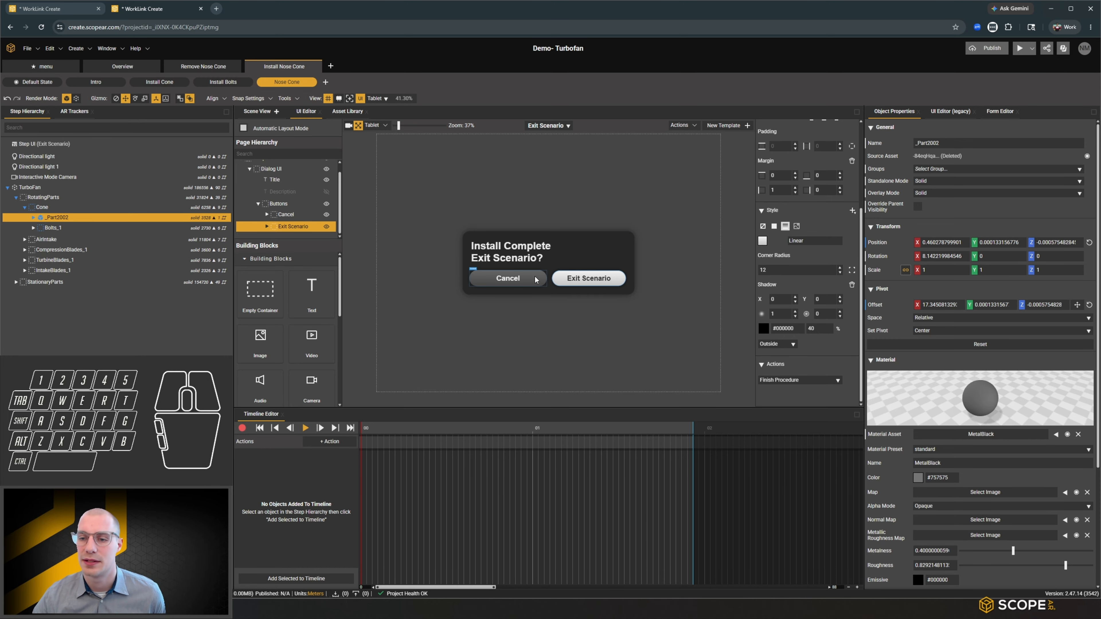
pyautogui.click(508, 278)
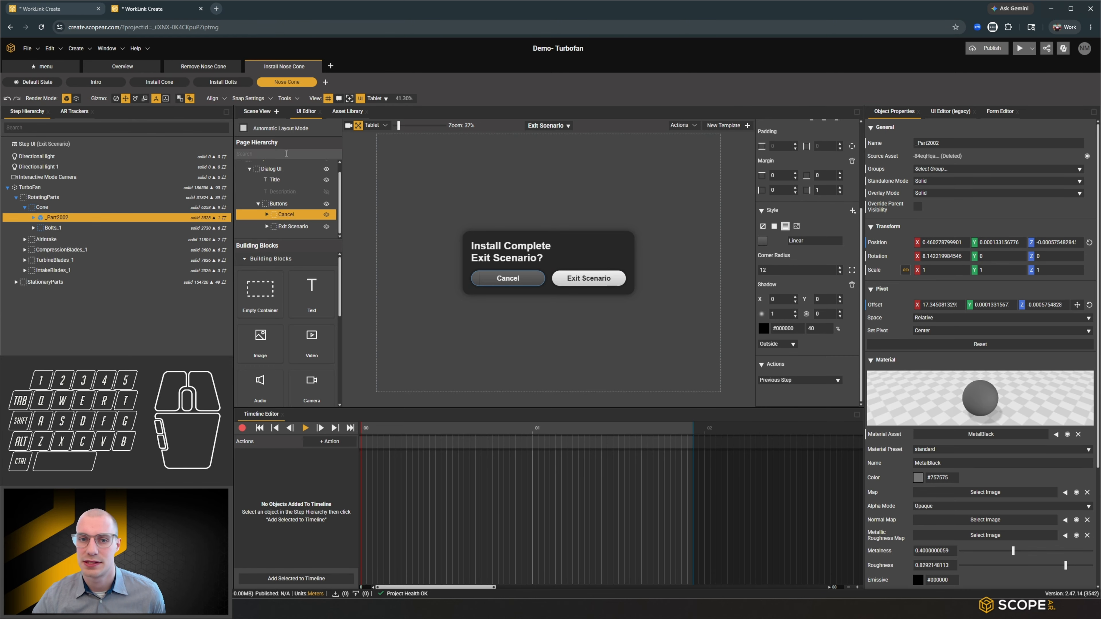
pyautogui.click(257, 111)
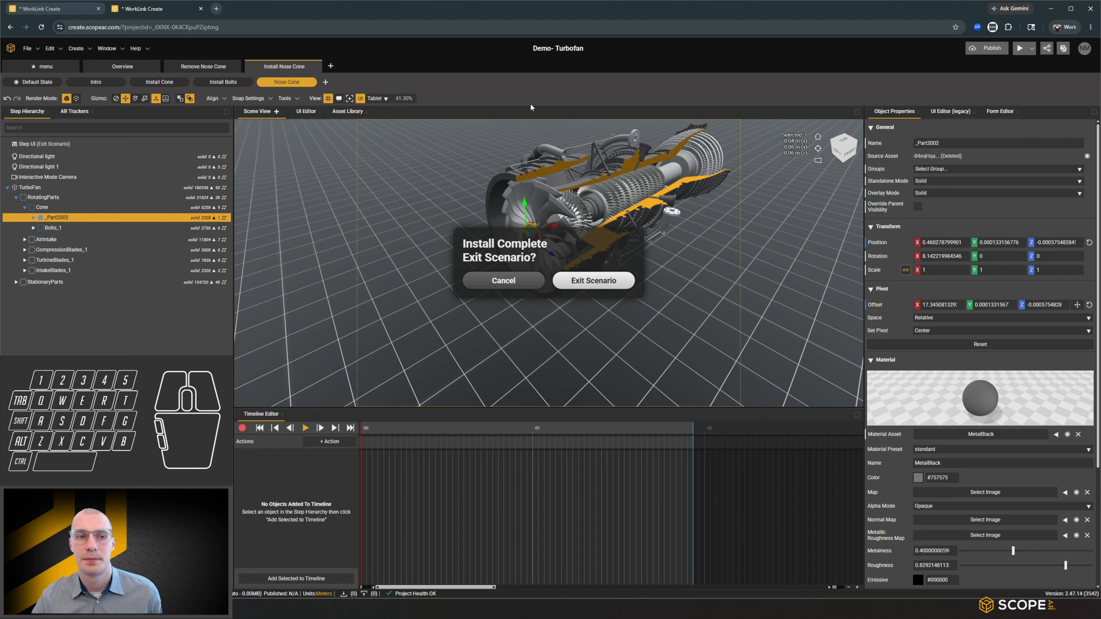
# Step: In the menu sequence's Top Menu step, link the Overview button's Move To Step action to Step 1 of the Overview sequence
pyautogui.click(51, 65)
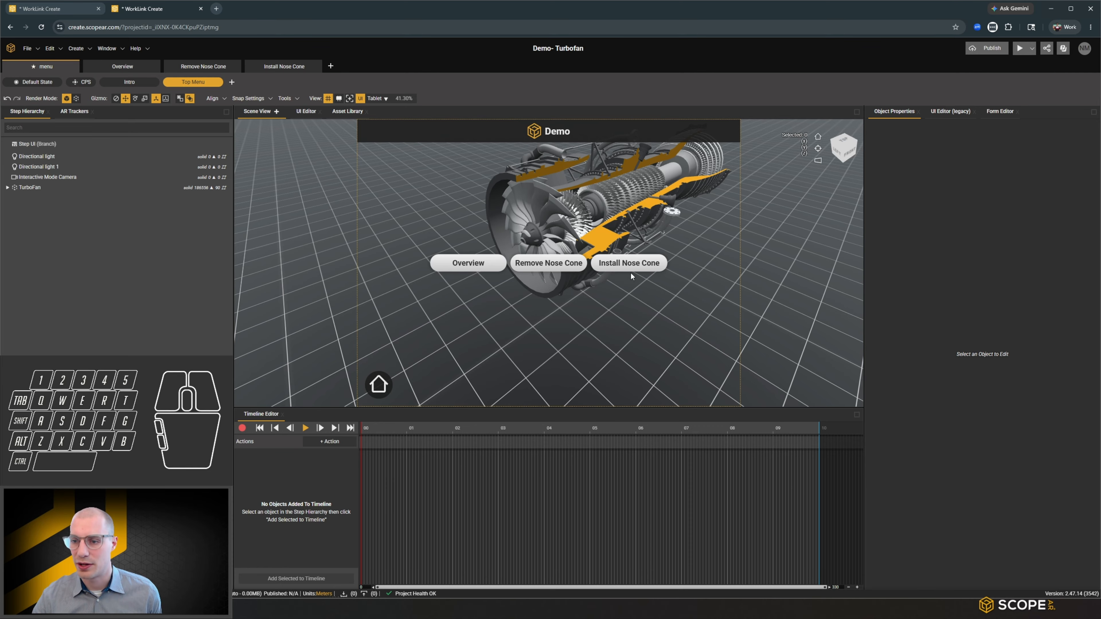
pyautogui.click(306, 112)
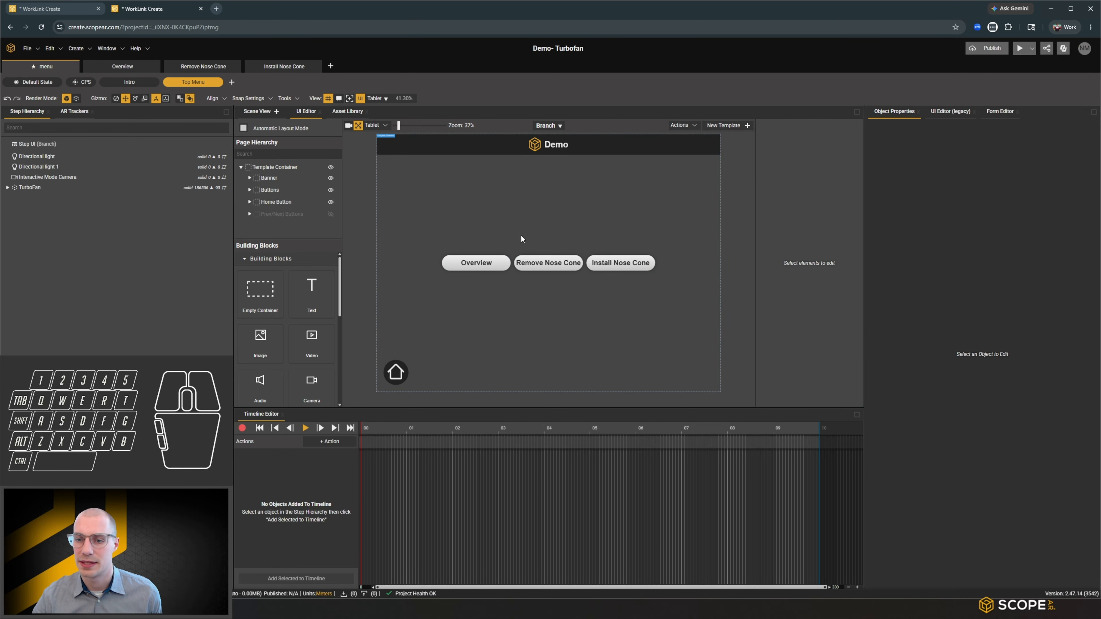
pyautogui.click(496, 264)
pyautogui.scroll(-5, 810, 347)
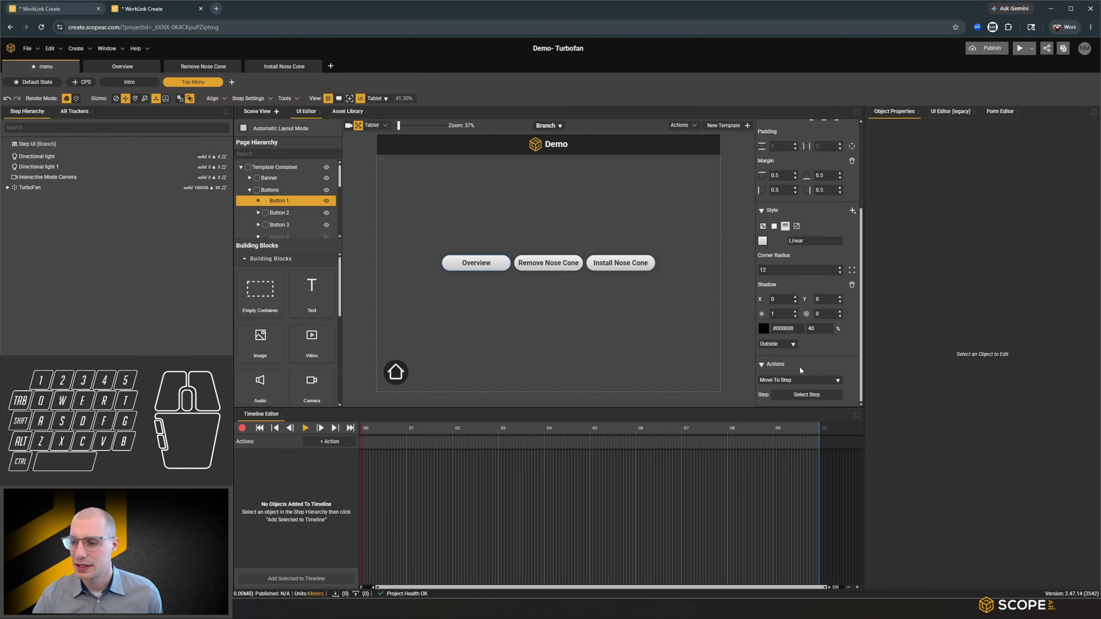
pyautogui.click(806, 395)
pyautogui.click(463, 314)
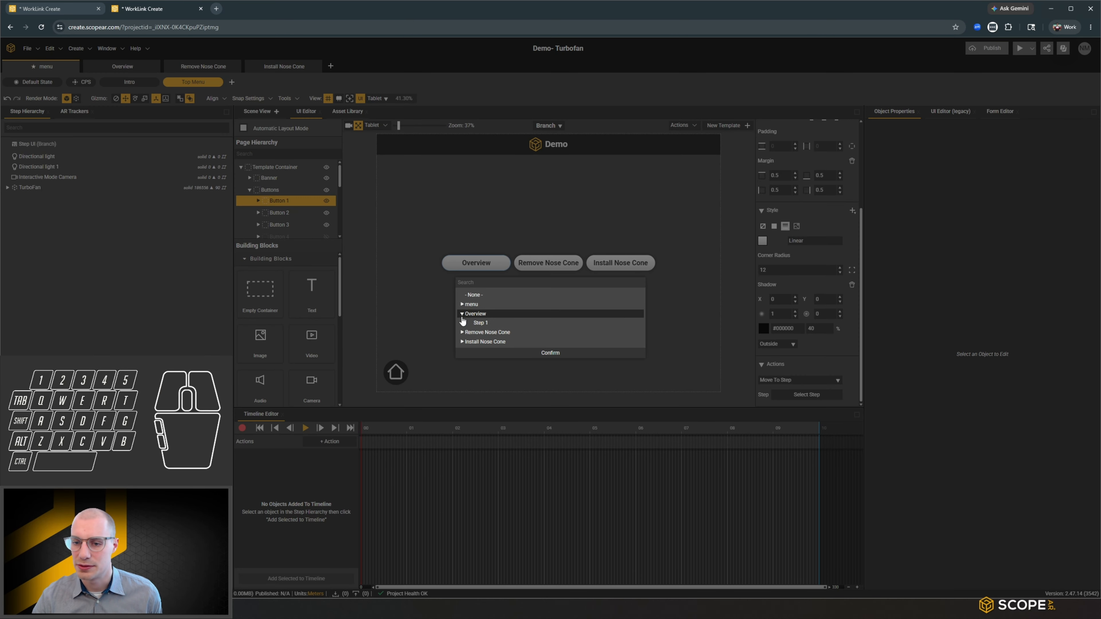
pyautogui.click(500, 324)
pyautogui.click(546, 352)
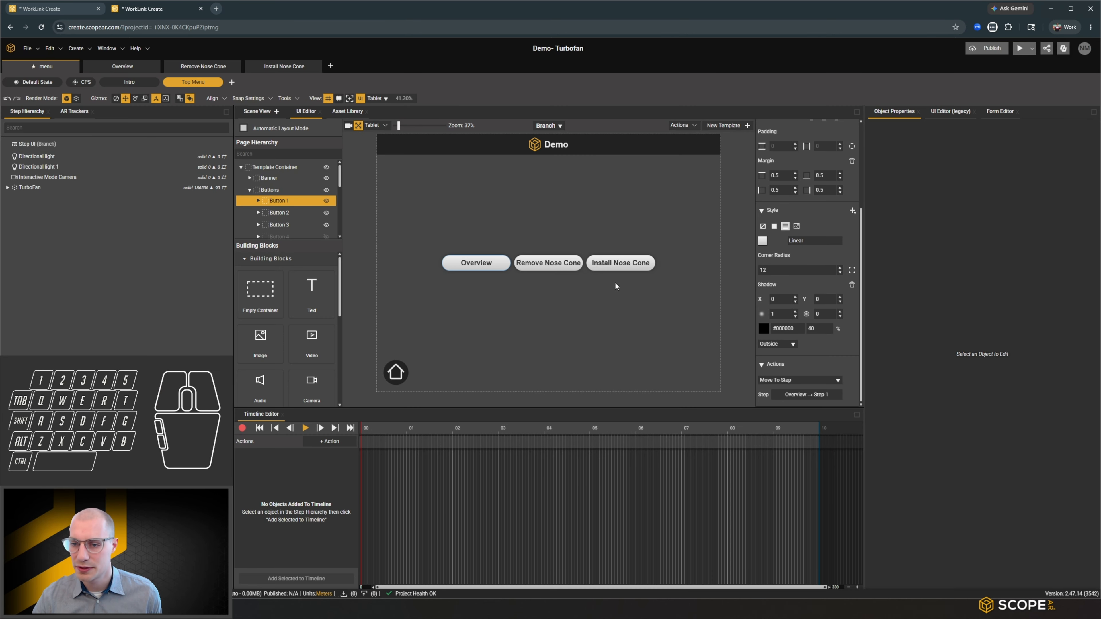
# Step: Give the Remove Nose Cone button a Move To Step action targeting the Nose Cone step of the Remove Nose Cone sequence
pyautogui.click(571, 269)
pyautogui.click(785, 394)
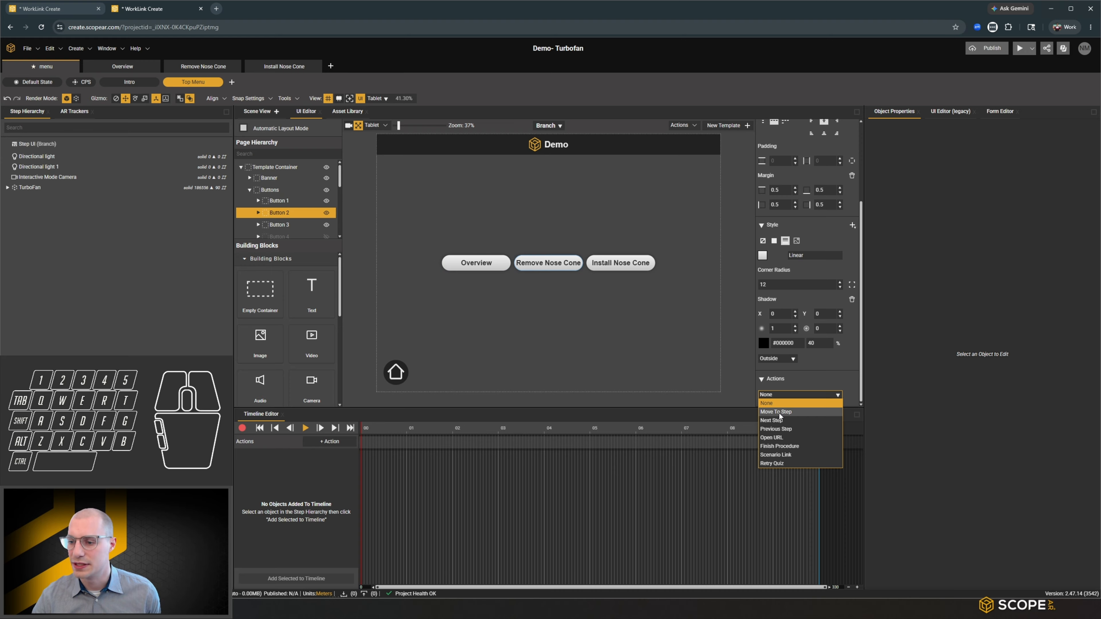
pyautogui.click(781, 411)
pyautogui.click(806, 394)
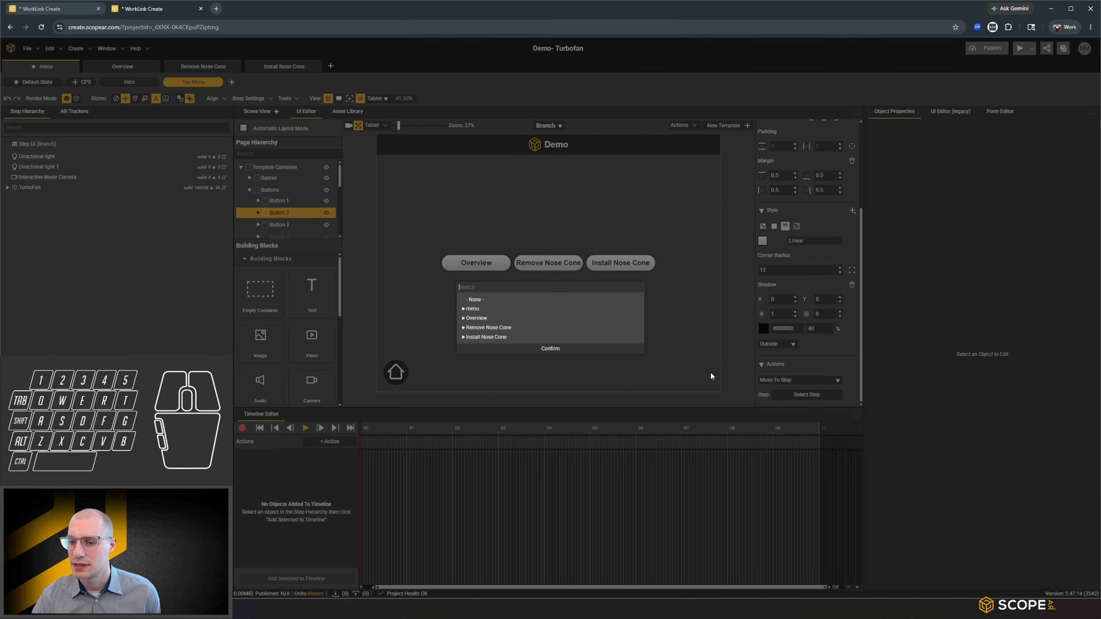
pyautogui.click(463, 328)
pyautogui.click(477, 319)
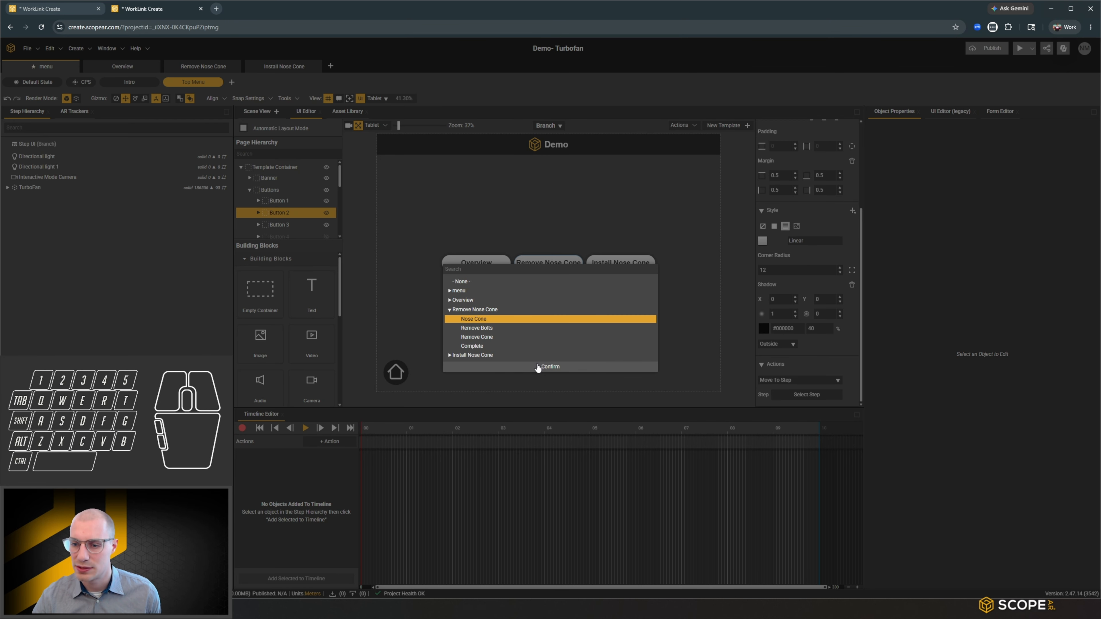
pyautogui.click(537, 367)
# Step: Give the Install Nose Cone button a Move To Step action targeting the Intro step of the Install Nose Cone sequence
pyautogui.click(654, 268)
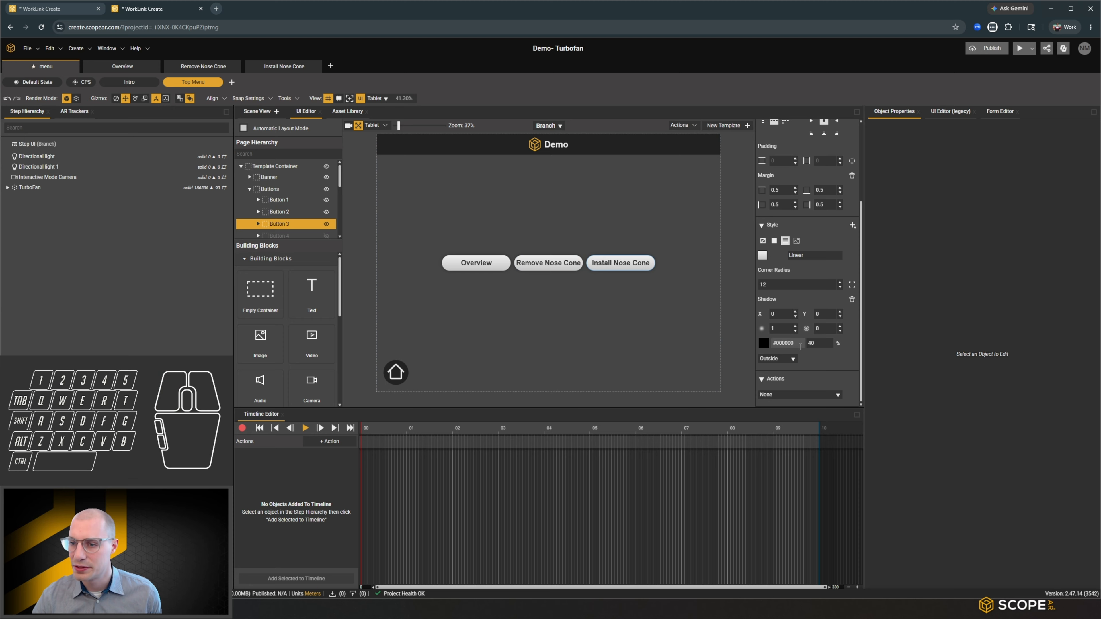
pyautogui.click(802, 395)
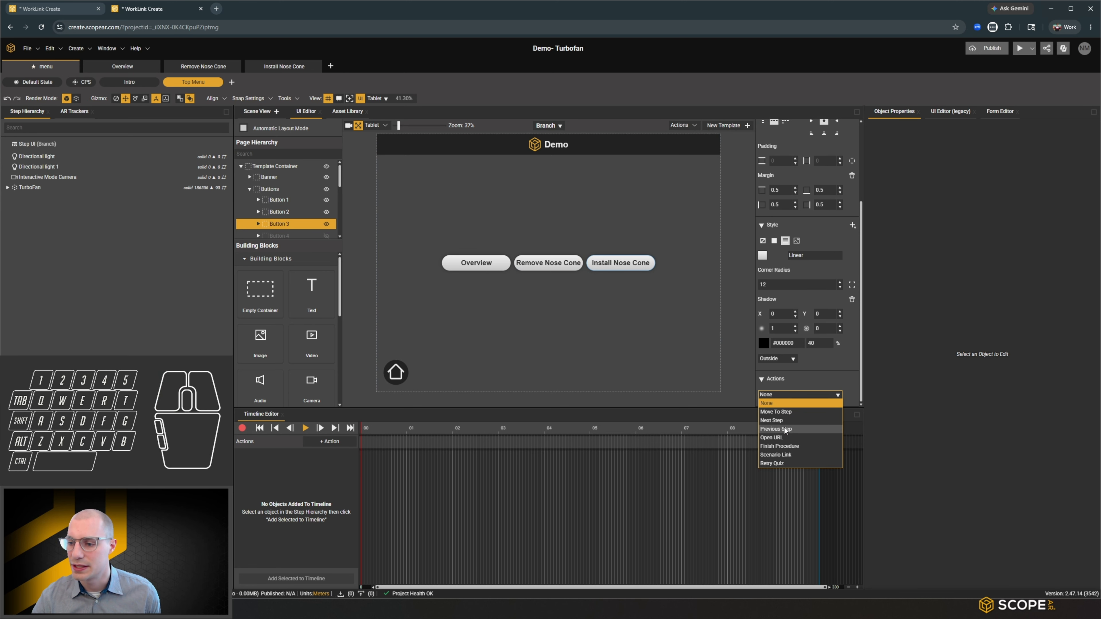
pyautogui.click(781, 412)
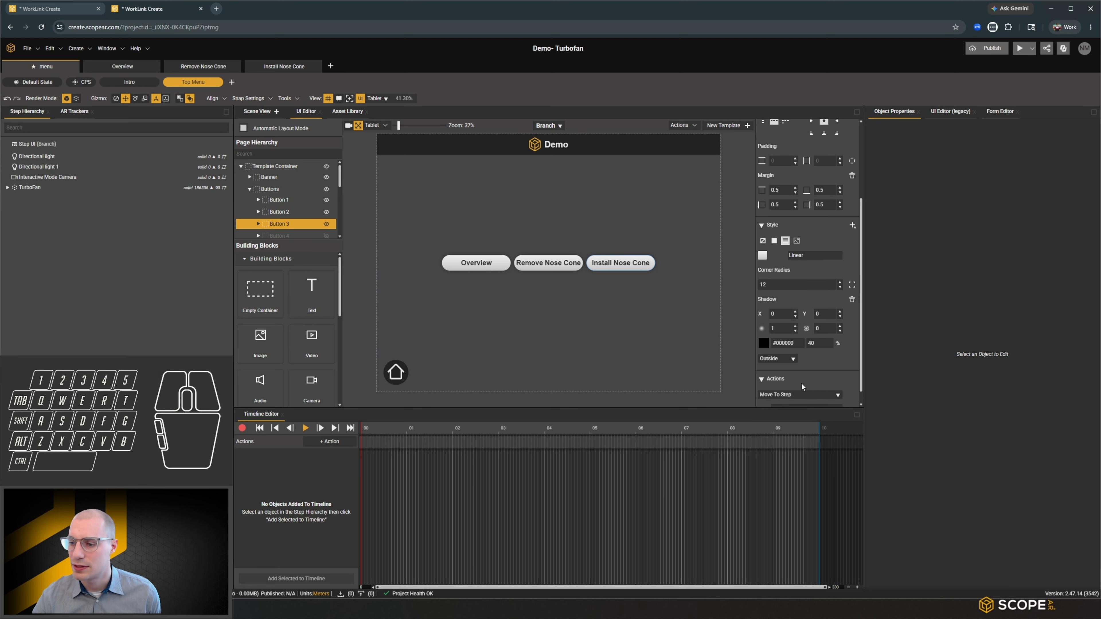
pyautogui.scroll(-1, 801, 382)
pyautogui.click(802, 395)
pyautogui.click(475, 338)
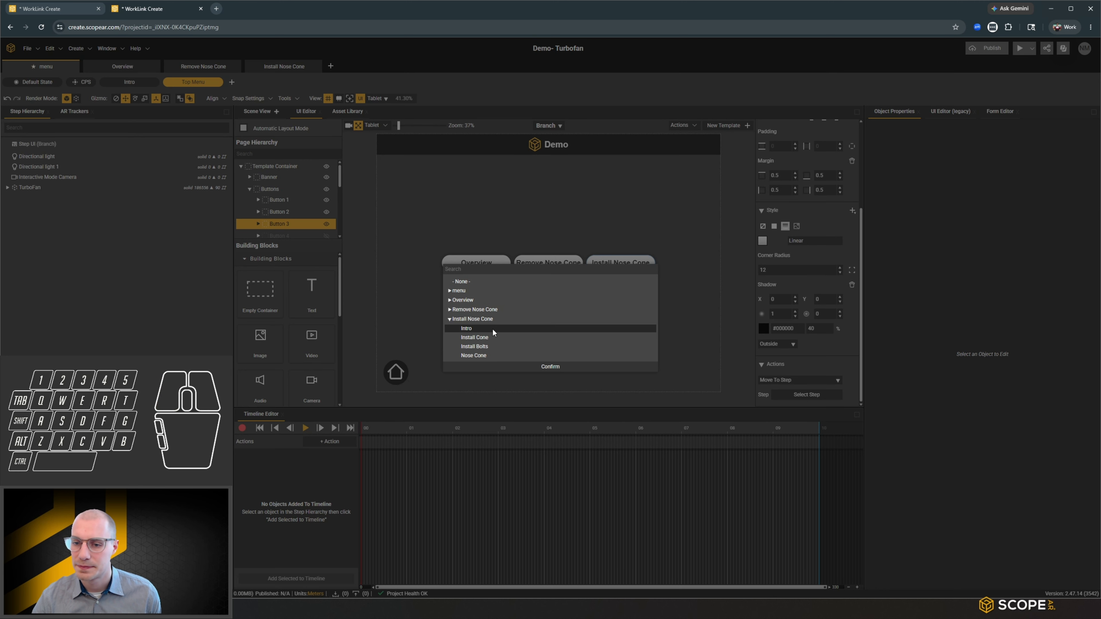
pyautogui.click(485, 330)
pyautogui.click(534, 367)
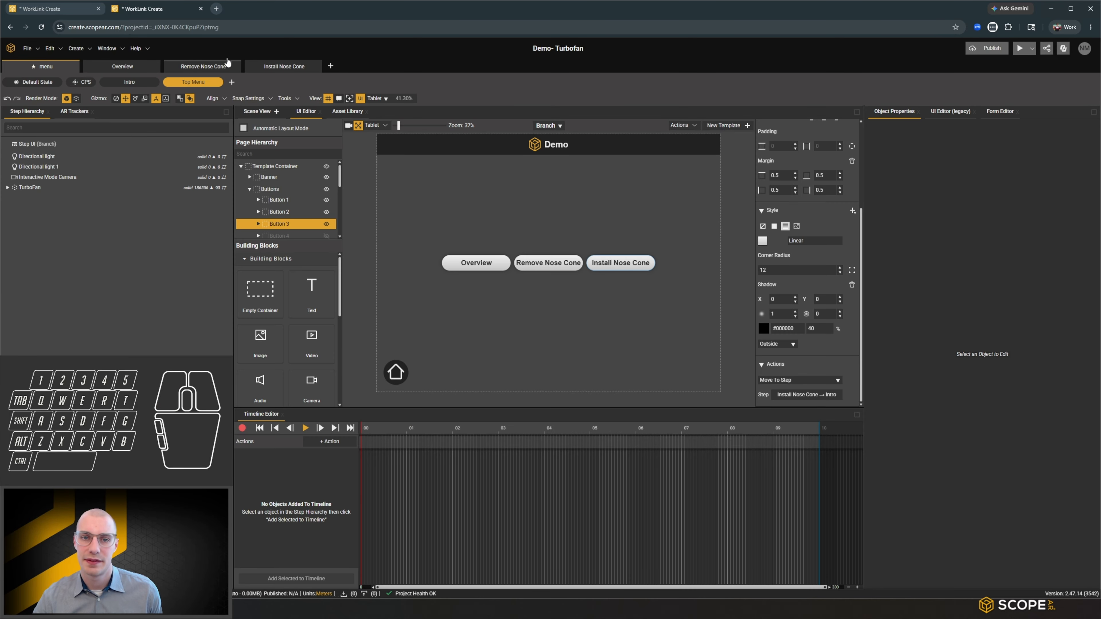
# Step: Show the Remove Nose Cone sequence in the 3D scene, then open the Sequence Editor, reposition it and enlarge its window
pyautogui.click(223, 65)
pyautogui.click(256, 112)
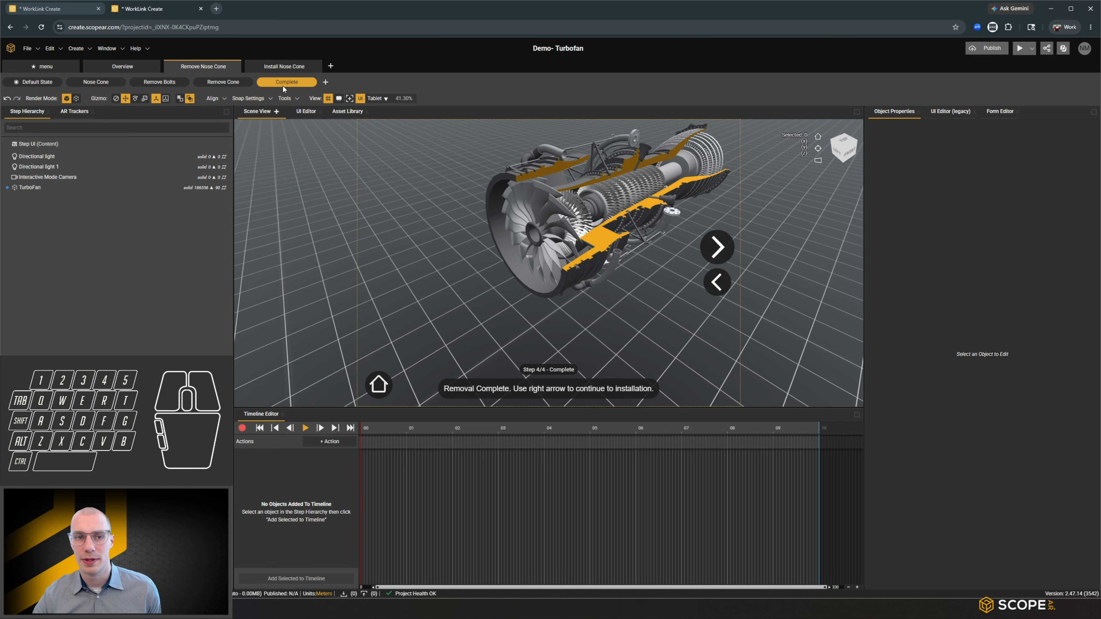
pyautogui.click(107, 49)
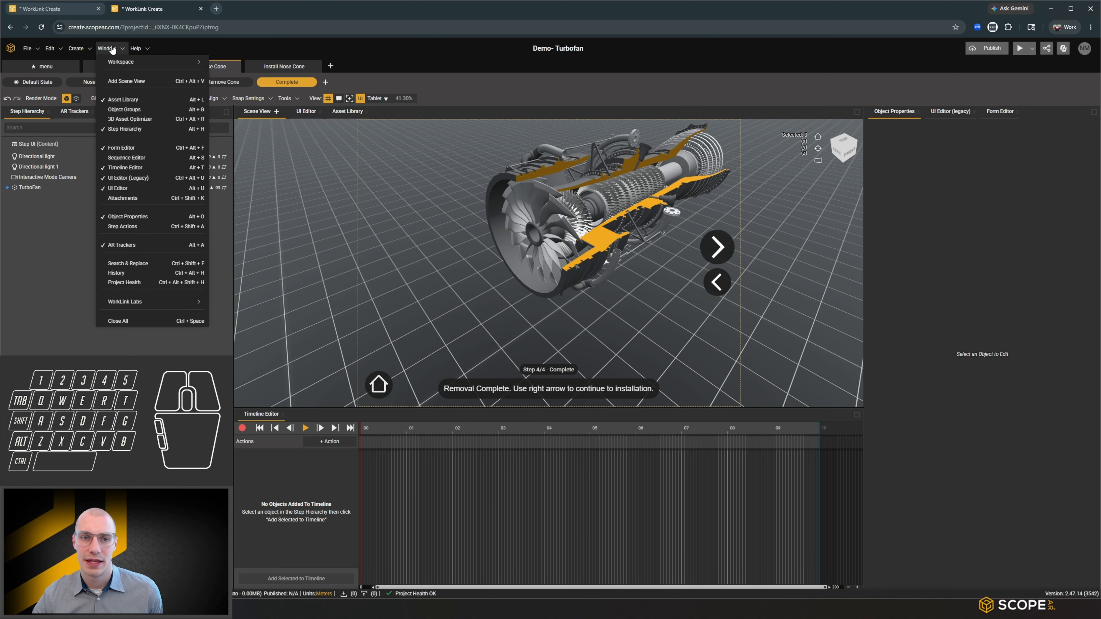
pyautogui.click(137, 159)
pyautogui.moveTo(533, 271); pyautogui.dragTo(293, 199)
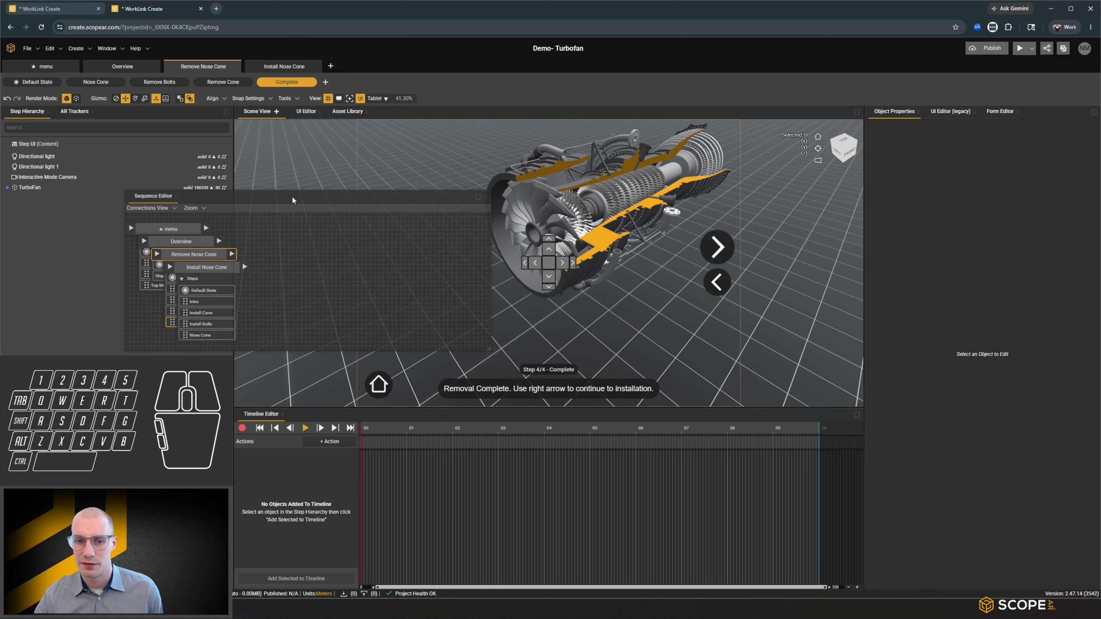
pyautogui.moveTo(488, 349); pyautogui.dragTo(630, 492)
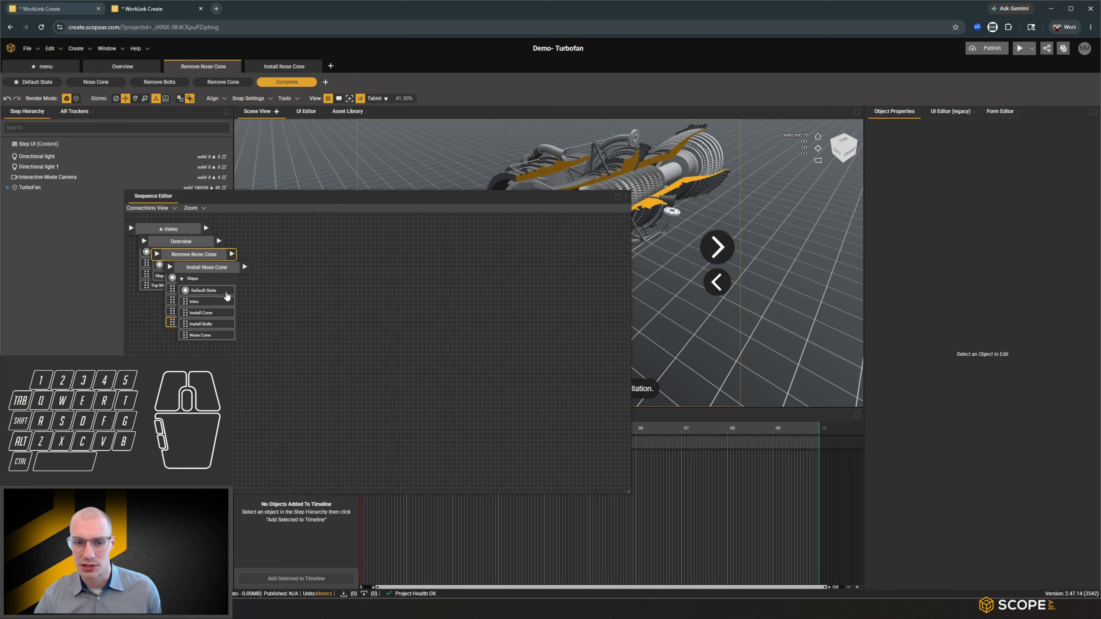
# Step: Spread the Install Nose Cone, Remove Nose Cone and Overview sequences apart in the Sequence Editor, and turn off the Headers connections
pyautogui.moveTo(207, 268); pyautogui.dragTo(455, 326)
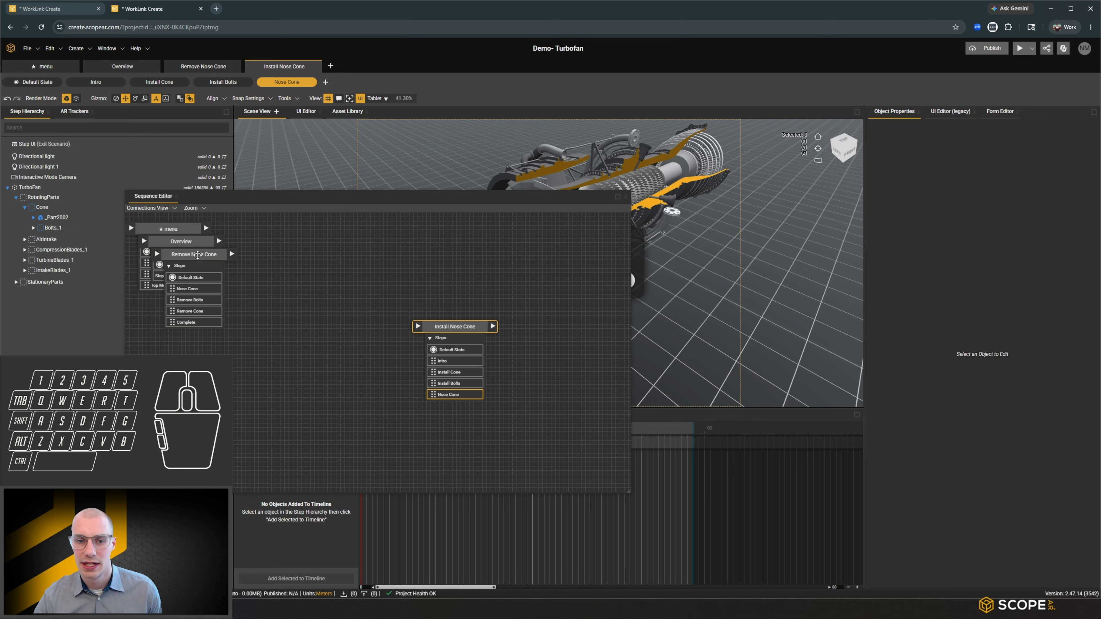
pyautogui.moveTo(197, 255); pyautogui.dragTo(218, 331)
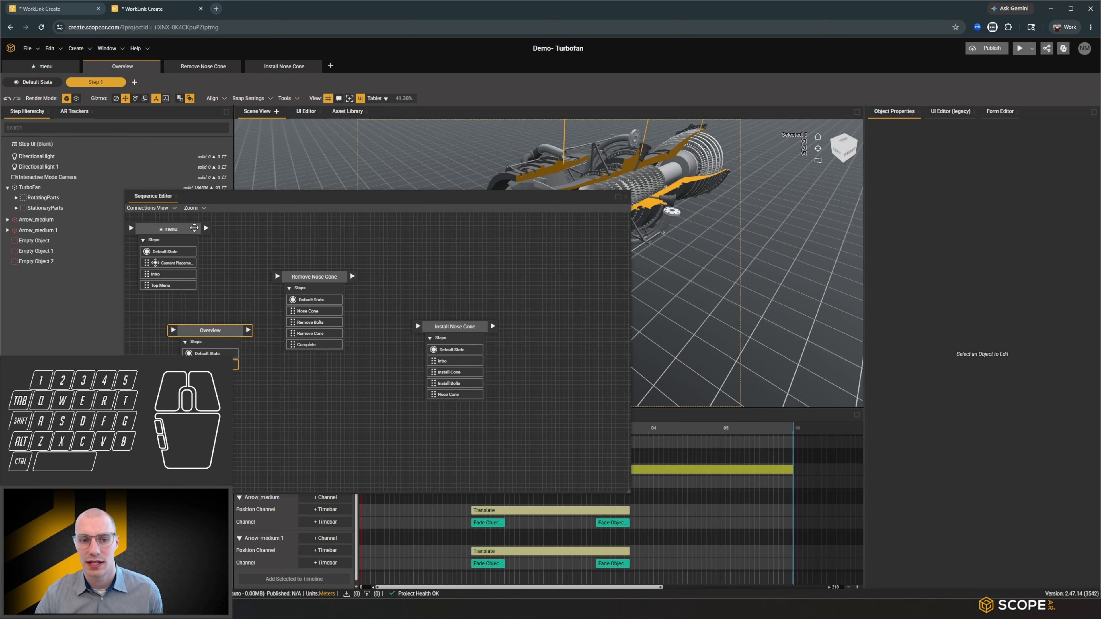
pyautogui.click(147, 207)
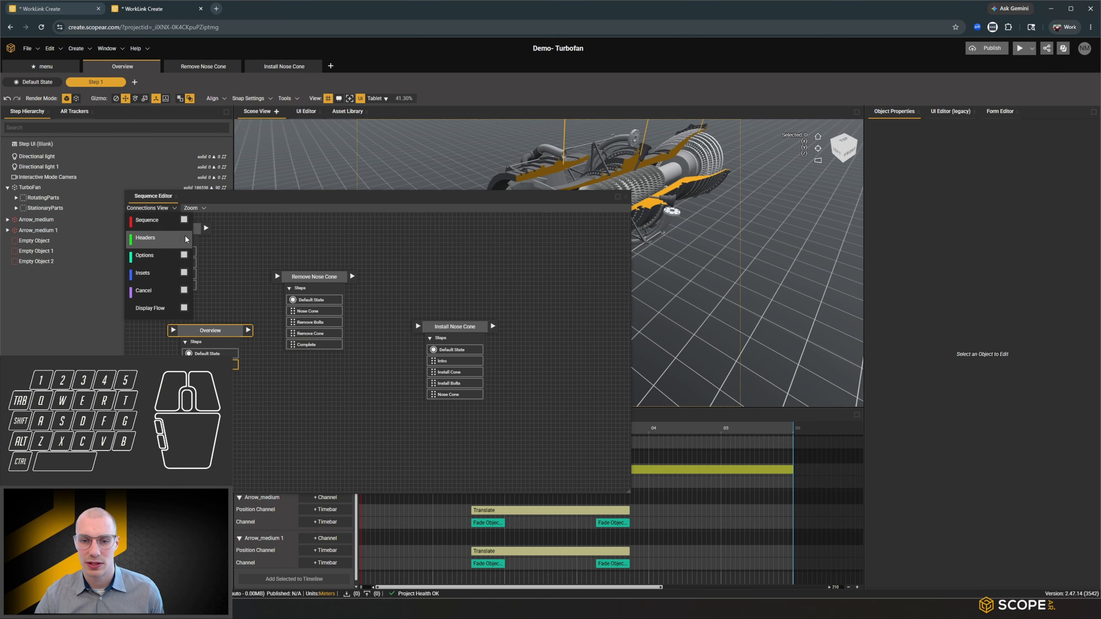
pyautogui.click(183, 237)
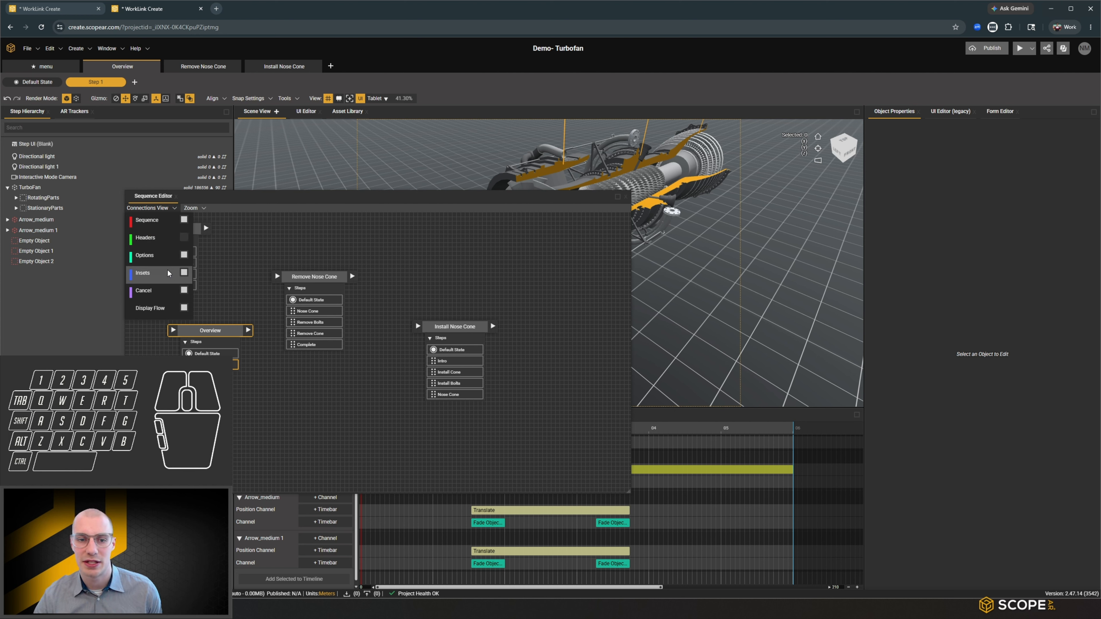
pyautogui.click(259, 212)
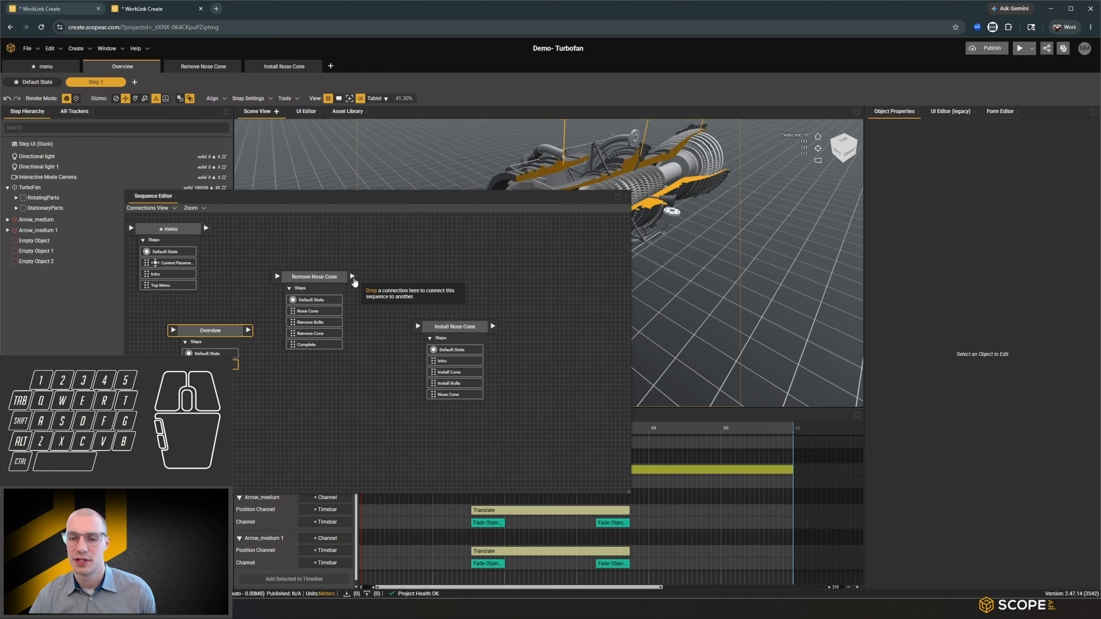
# Step: Connect the end of the Remove Nose Cone sequence to the start of the Install Nose Cone sequence, and close the Sequence Editor
pyautogui.moveTo(354, 281); pyautogui.dragTo(418, 329)
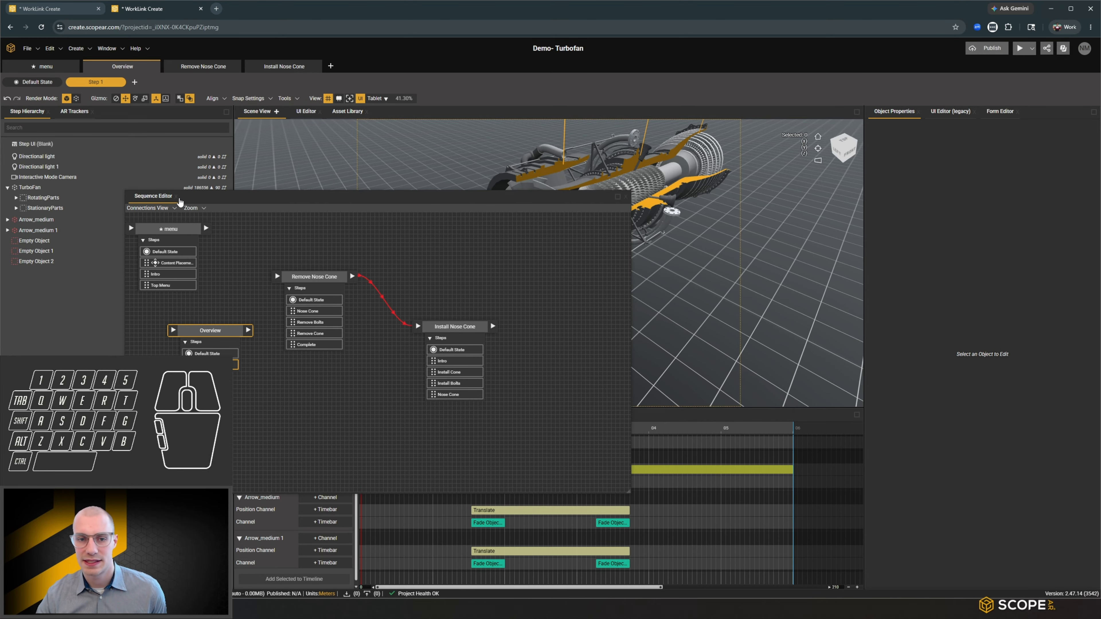
pyautogui.click(176, 196)
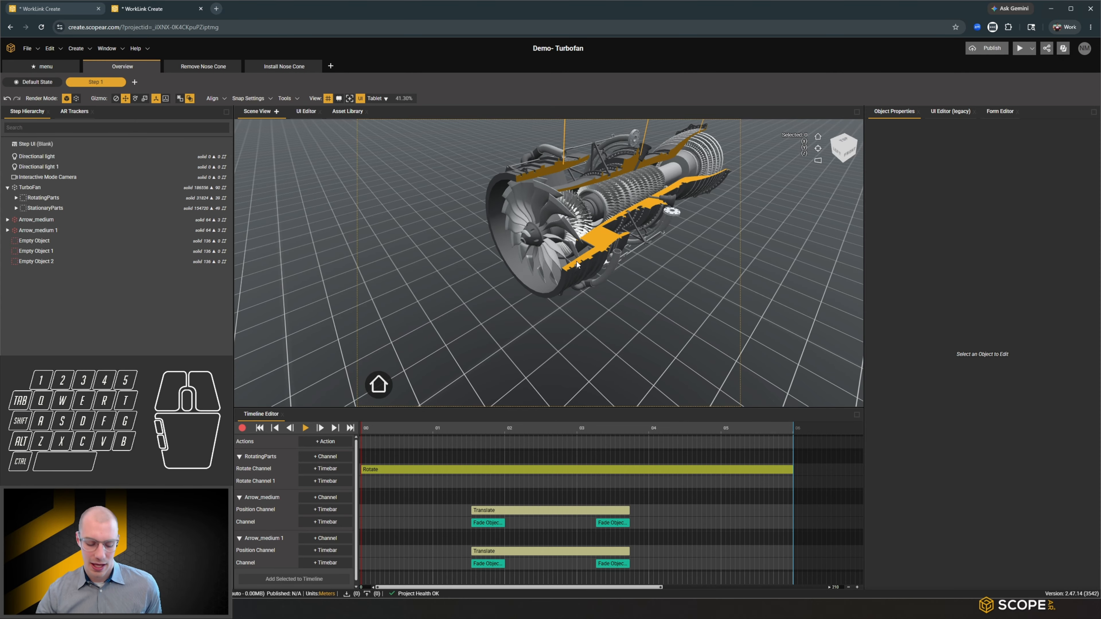
# Step: Examine how the Interactive Mode Camera frames the turbofan in the menu sequence and in the Overview sequence
pyautogui.keyDown('alt'); pyautogui.moveTo(611, 289); pyautogui.dragTo(570, 313); pyautogui.keyUp('alt')
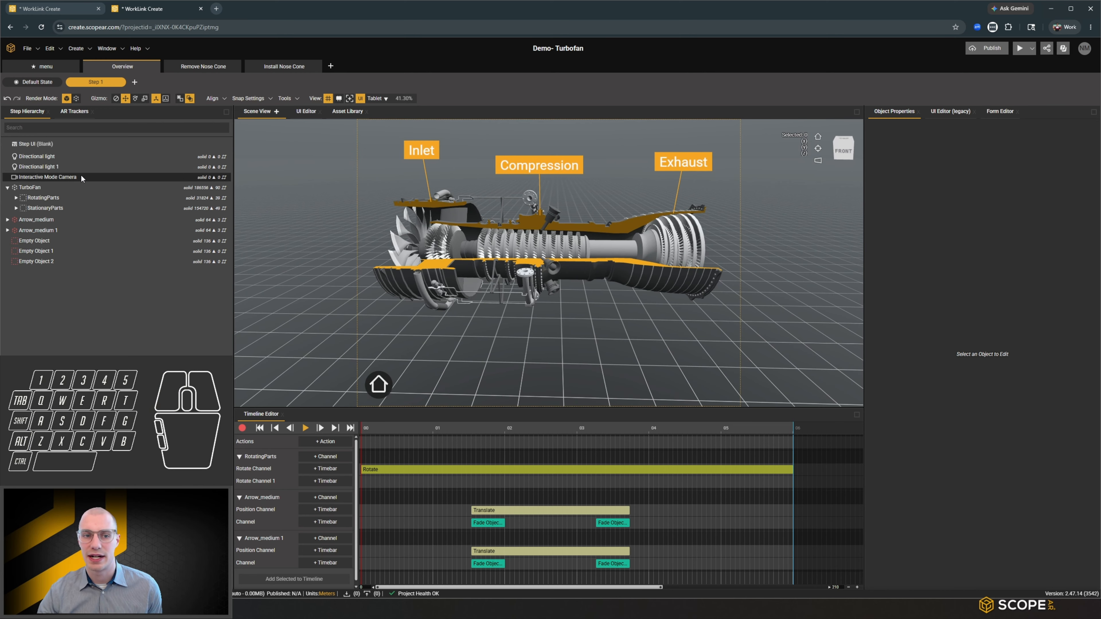
pyautogui.click(53, 67)
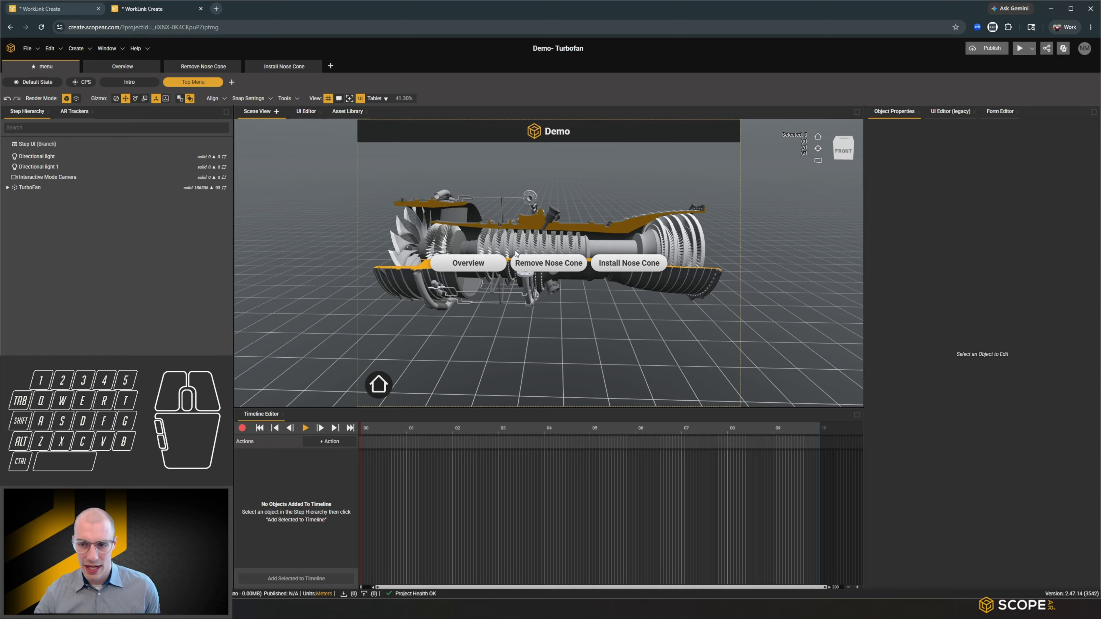
pyautogui.click(47, 177)
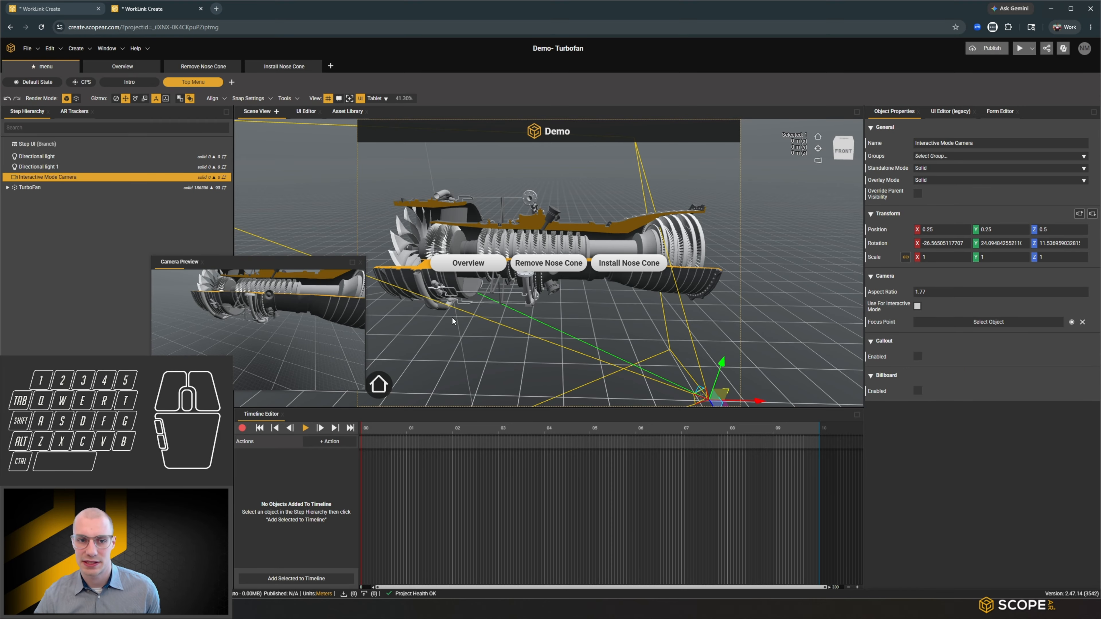
pyautogui.keyDown('alt'); pyautogui.moveTo(503, 330); pyautogui.dragTo(614, 309); pyautogui.keyUp('alt')
pyautogui.keyDown('alt'); pyautogui.moveTo(633, 286); pyautogui.dragTo(684, 318, button='right'); pyautogui.keyUp('alt')
pyautogui.keyDown('alt'); pyautogui.moveTo(683, 318); pyautogui.dragTo(557, 287); pyautogui.keyUp('alt')
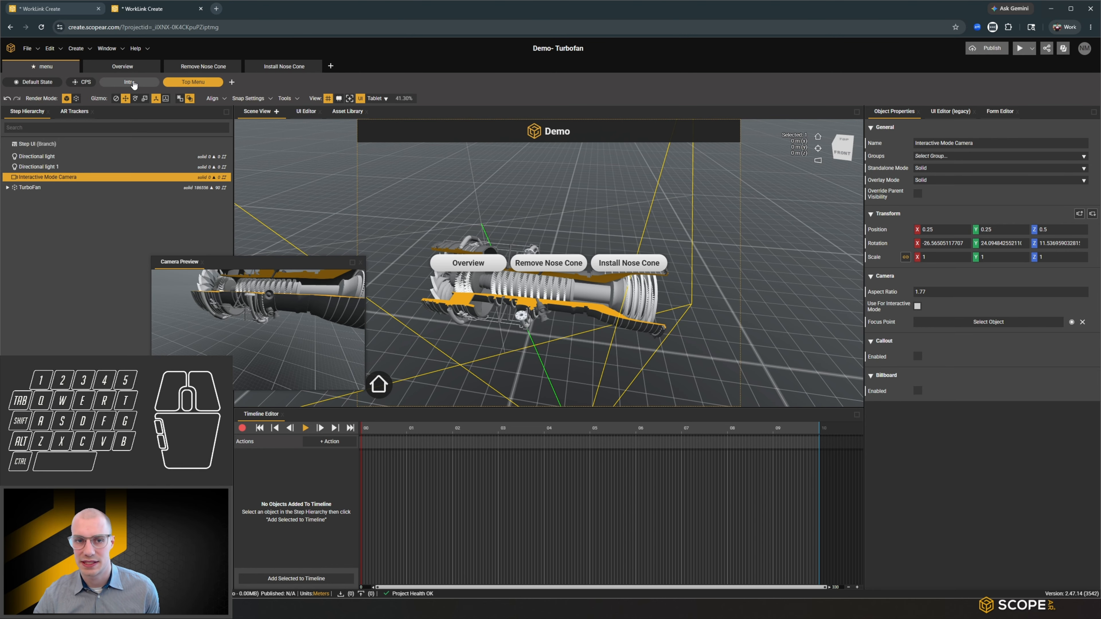
pyautogui.click(133, 84)
pyautogui.click(142, 67)
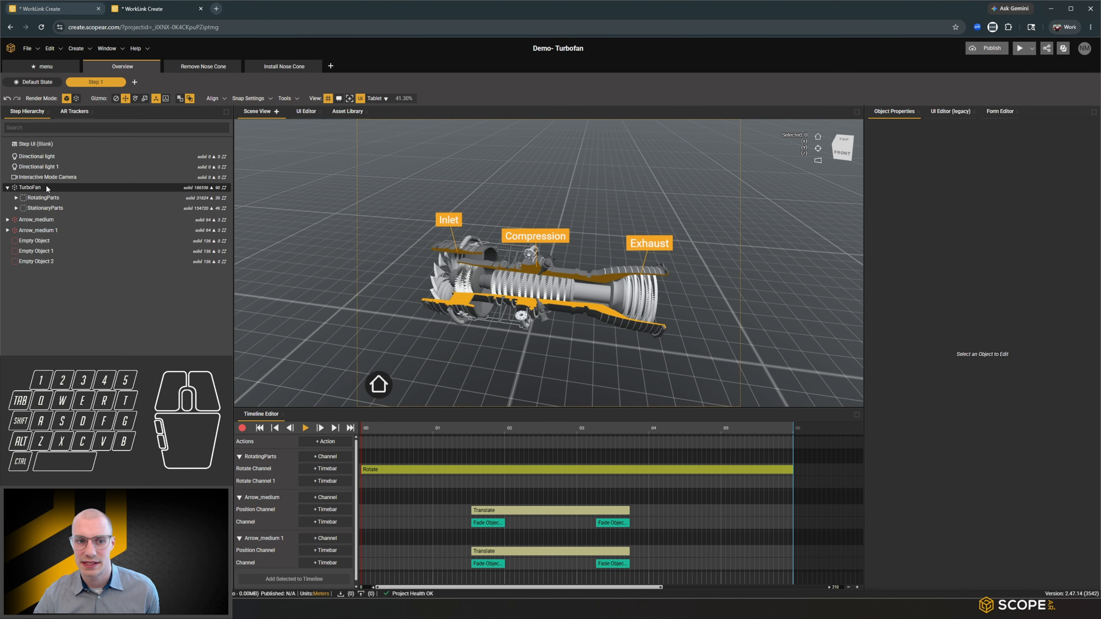
pyautogui.click(32, 177)
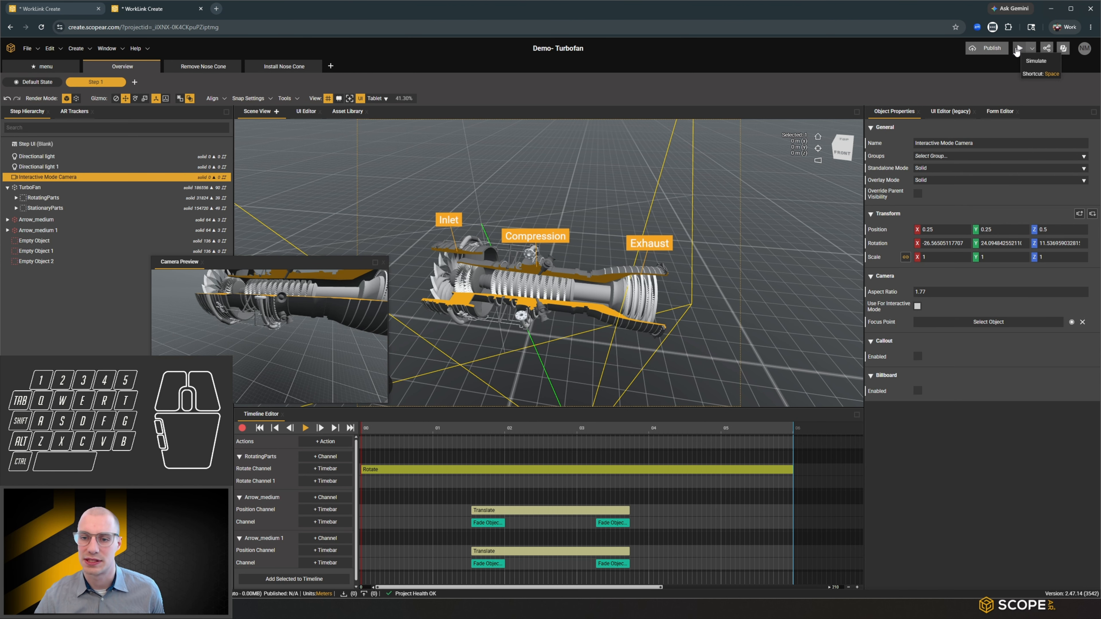
# Step: Simulate the project from content placement through the Intro to Overview, inspect the turbofan, return to the Top Menu and stop the simulation
pyautogui.click(1017, 48)
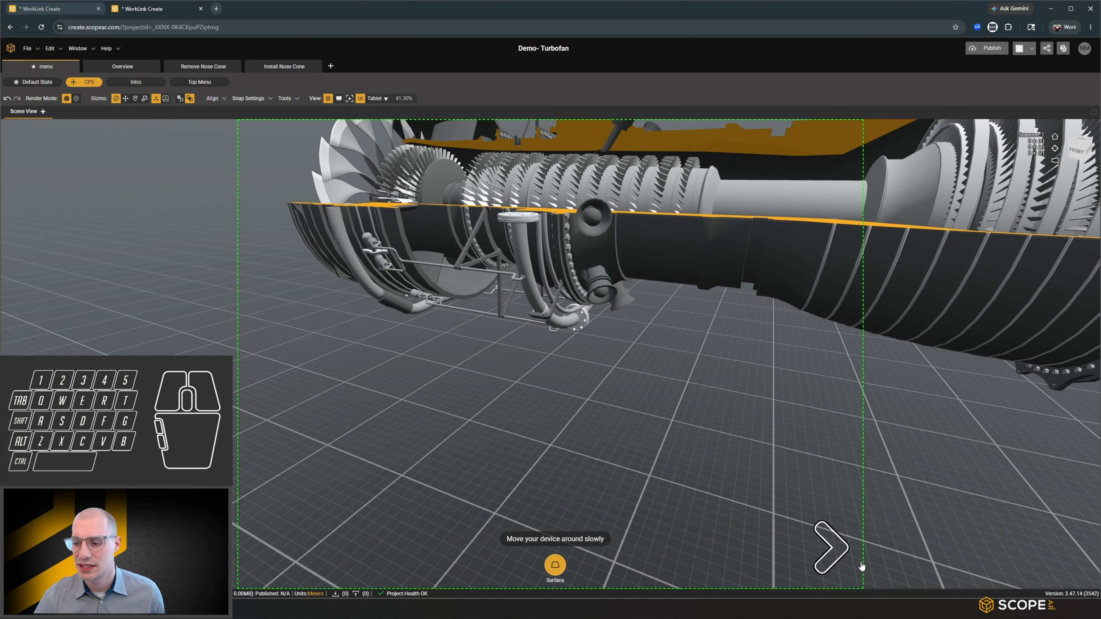
pyautogui.click(839, 557)
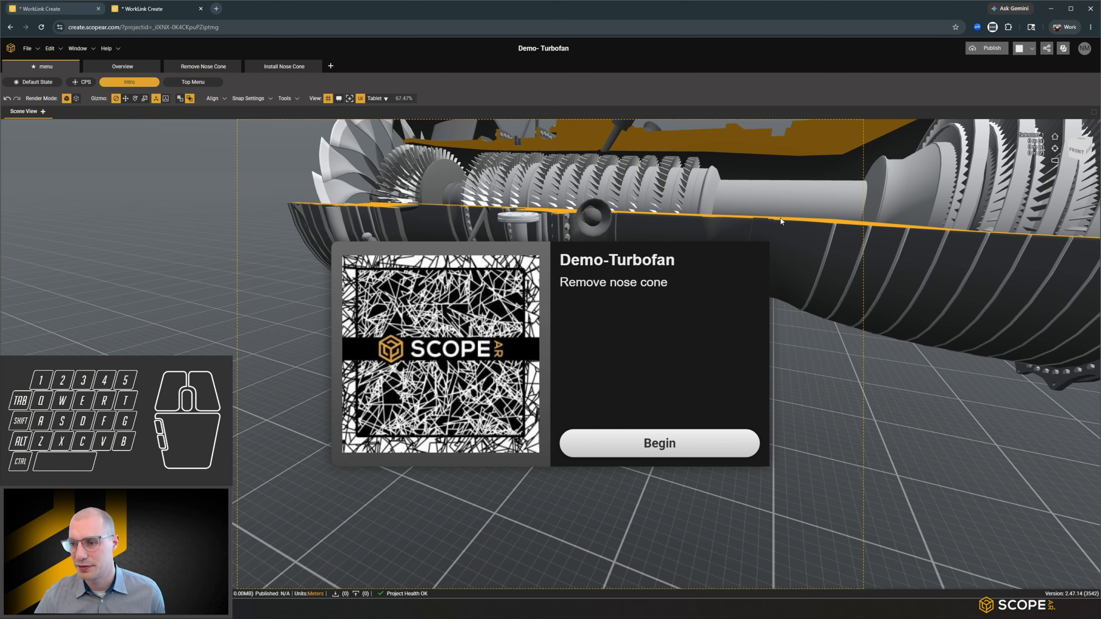
pyautogui.click(706, 453)
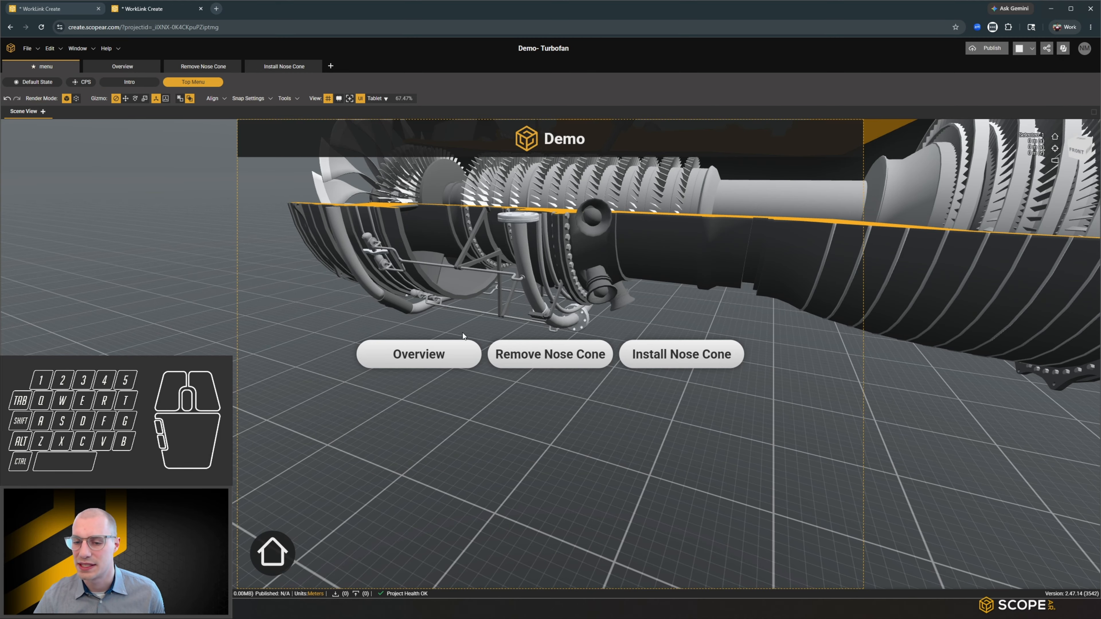
pyautogui.click(460, 349)
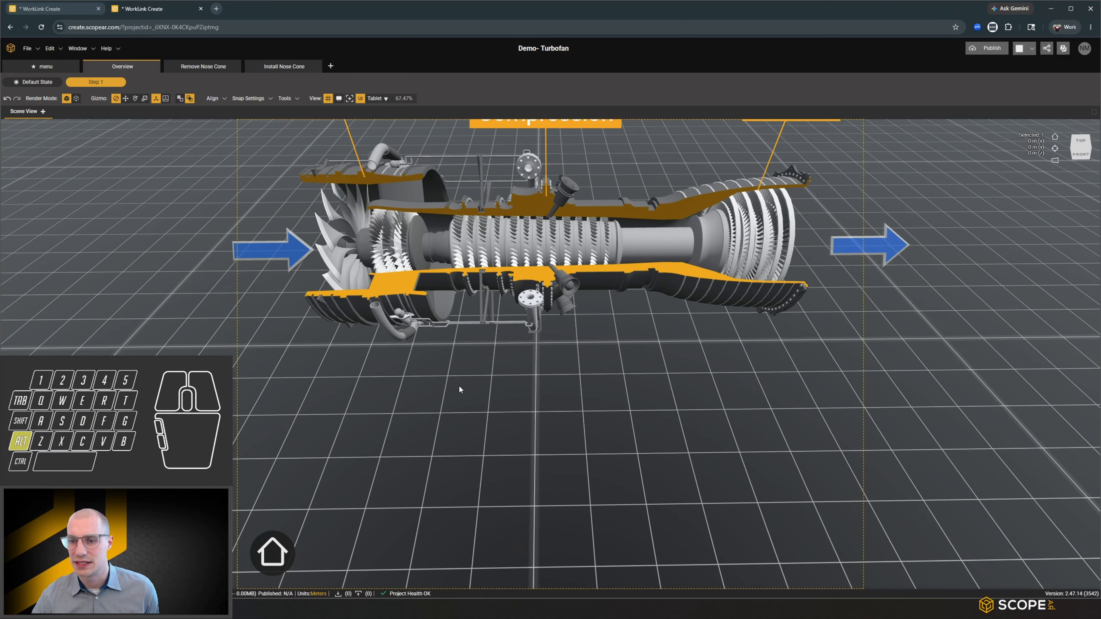
pyautogui.keyDown('alt'); pyautogui.moveTo(461, 389); pyautogui.dragTo(565, 406, button='middle'); pyautogui.keyUp('alt')
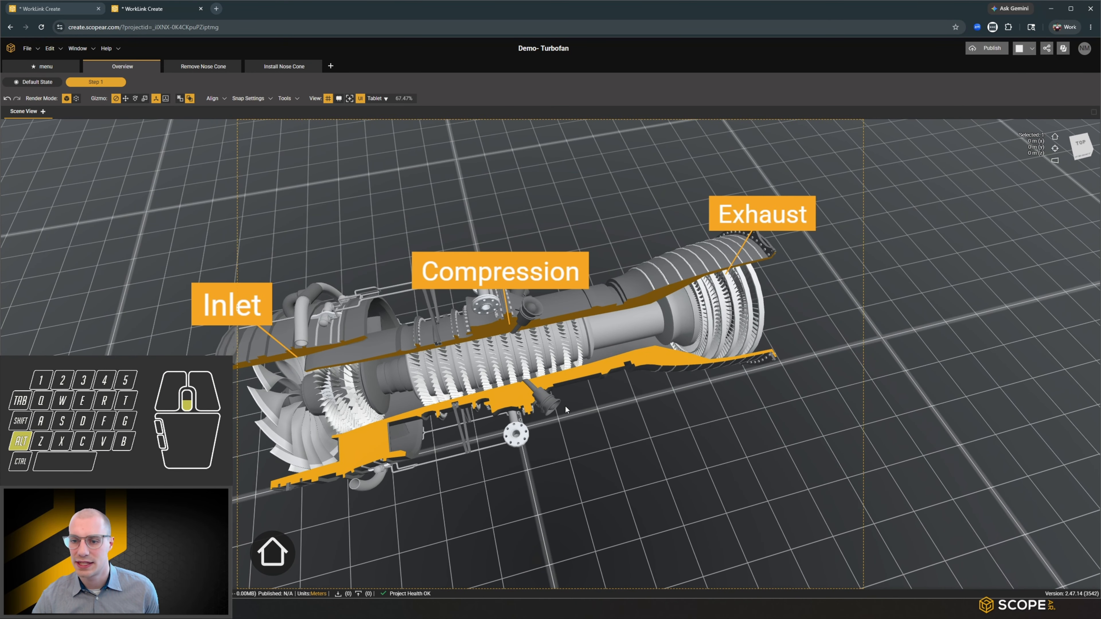
pyautogui.click(277, 549)
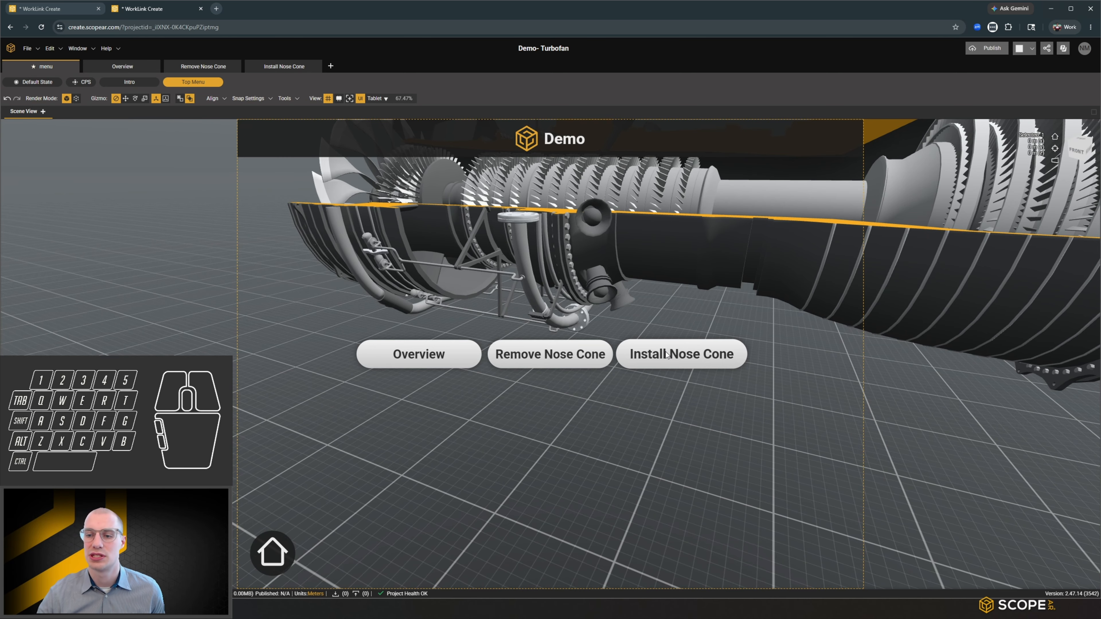
pyautogui.click(1019, 48)
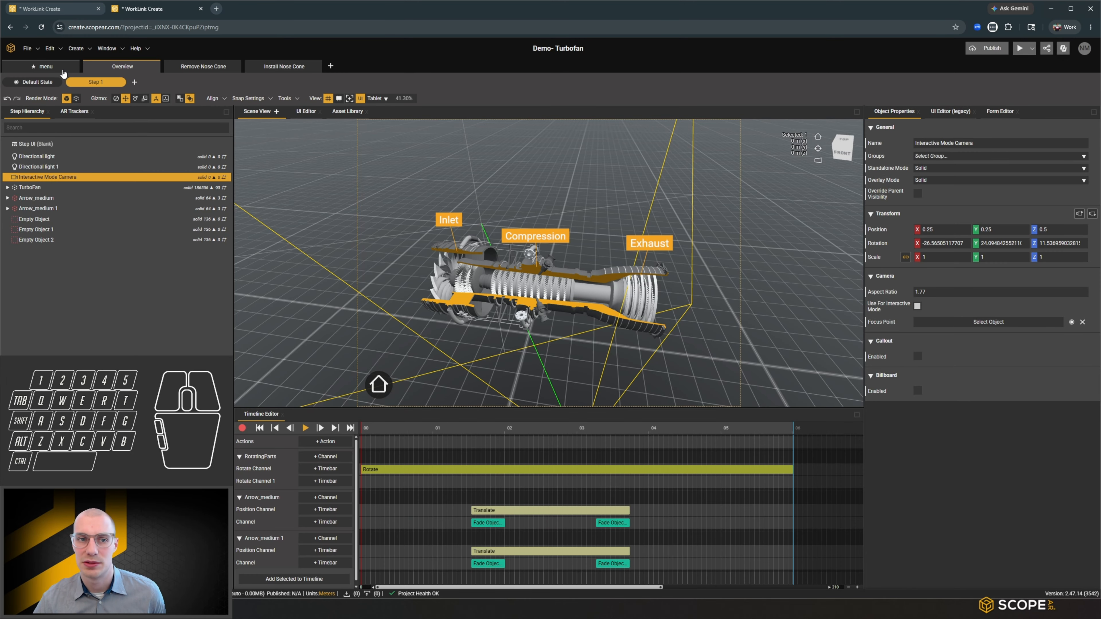
# Step: In the menu sequence's Default State, frame the whole turbofan and apply the Scene View camera's transform values to the Interactive Mode Camera
pyautogui.click(44, 66)
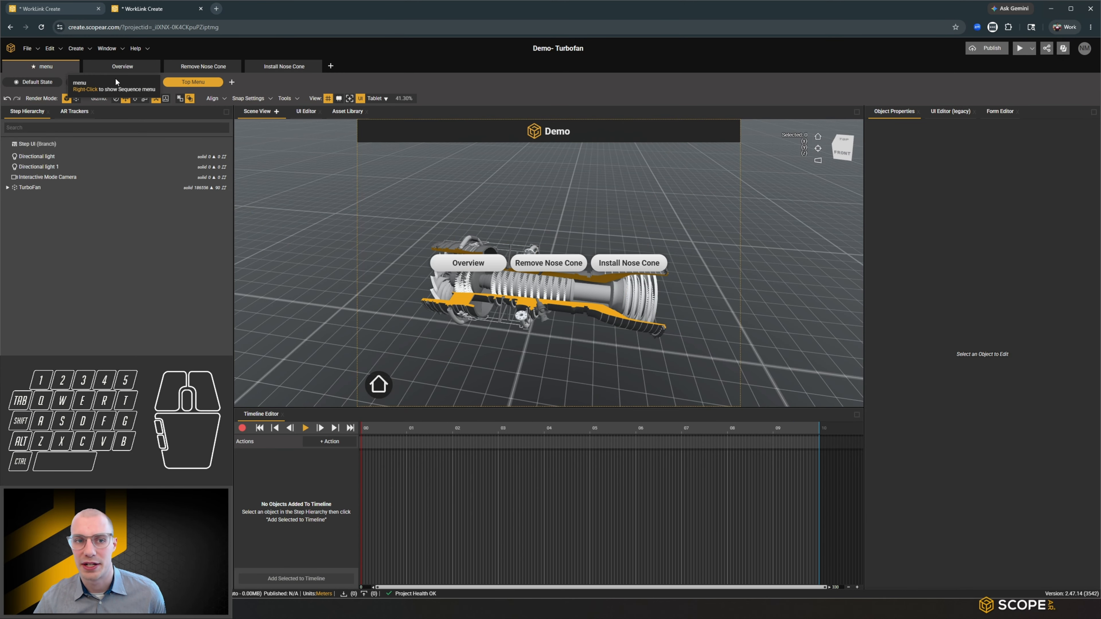
pyautogui.click(31, 82)
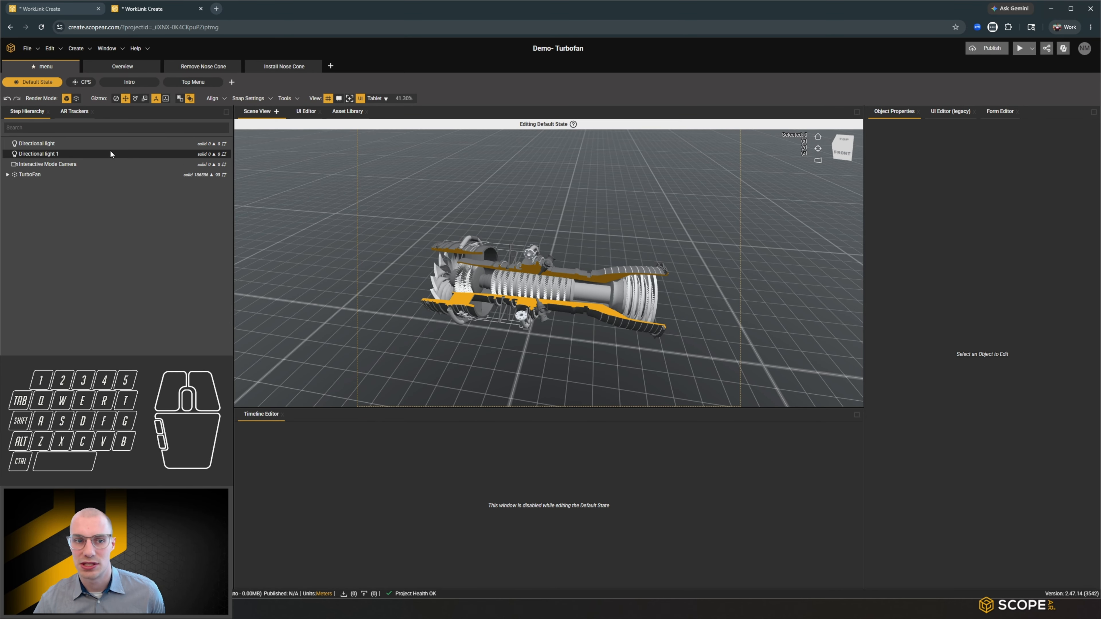
pyautogui.click(82, 174)
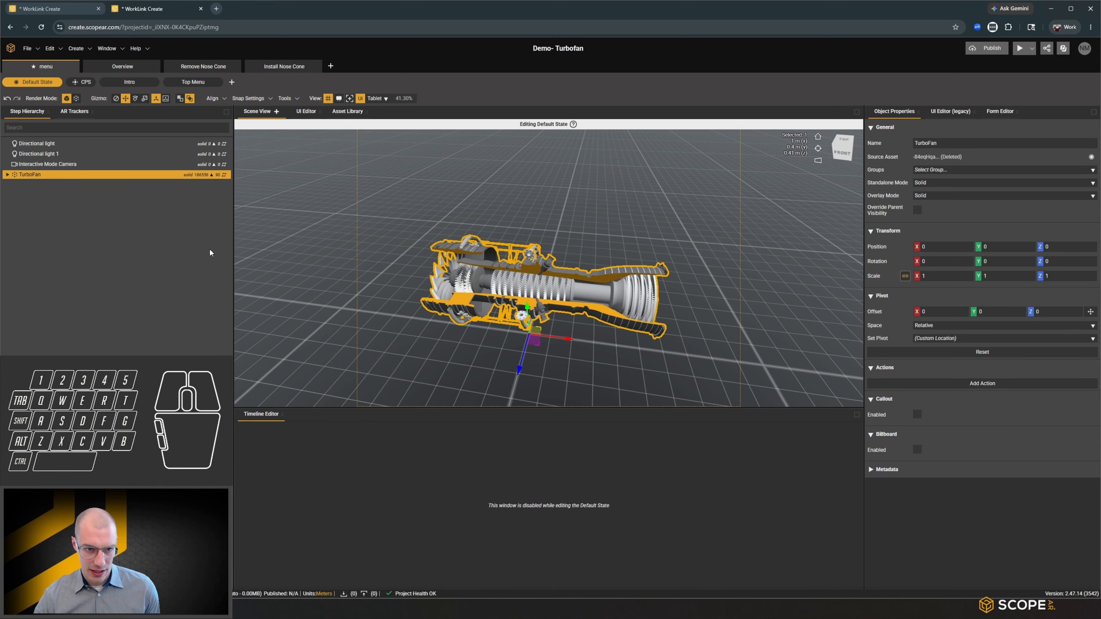
pyautogui.click(66, 164)
pyautogui.moveTo(516, 330)
pyautogui.keyDown('alt'); pyautogui.mouseDown()
pyautogui.moveTo(529, 341)
pyautogui.moveTo(516, 342)
pyautogui.mouseUp(); pyautogui.keyUp('alt')
pyautogui.keyDown('alt'); pyautogui.moveTo(559, 336); pyautogui.dragTo(560, 315, button='middle'); pyautogui.keyUp('alt')
pyautogui.moveTo(560, 315)
pyautogui.keyDown('alt'); pyautogui.mouseDown()
pyautogui.moveTo(583, 310)
pyautogui.moveTo(564, 297)
pyautogui.mouseUp(); pyautogui.keyUp('alt')
pyautogui.scroll(3, 554, 289)
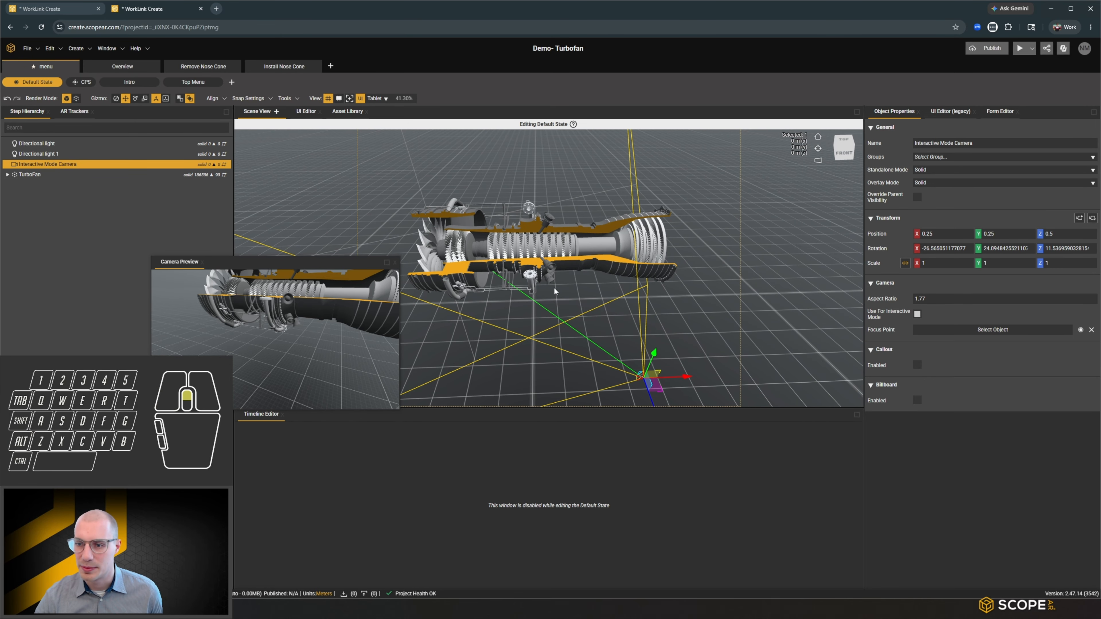
pyautogui.scroll(-3, 555, 289)
pyautogui.moveTo(555, 289); pyautogui.dragTo(546, 276, button='middle')
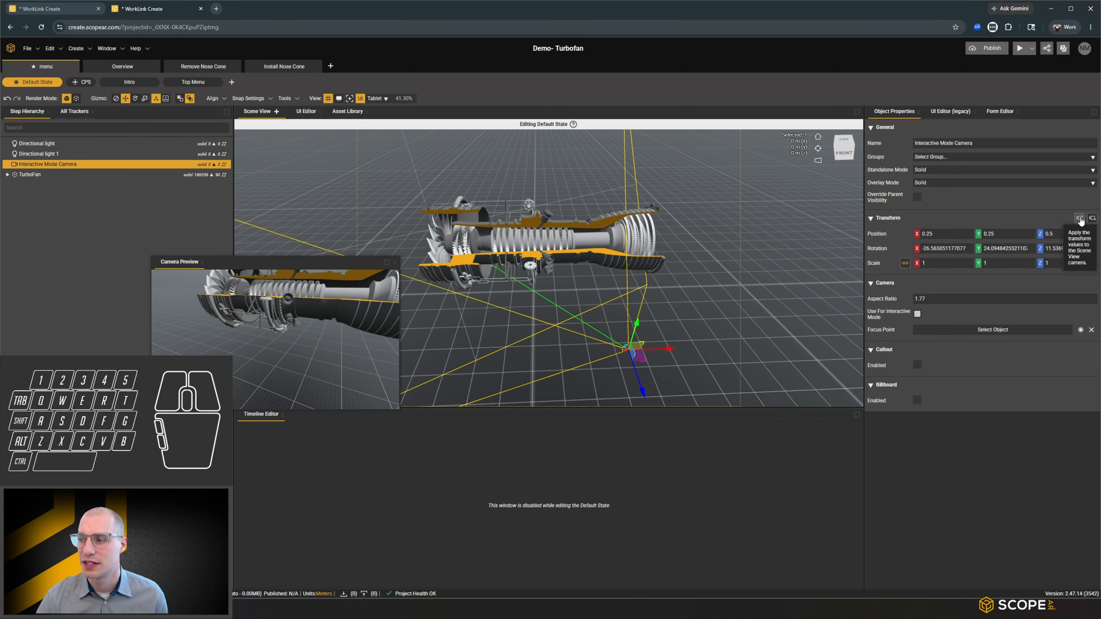
pyautogui.click(1078, 220)
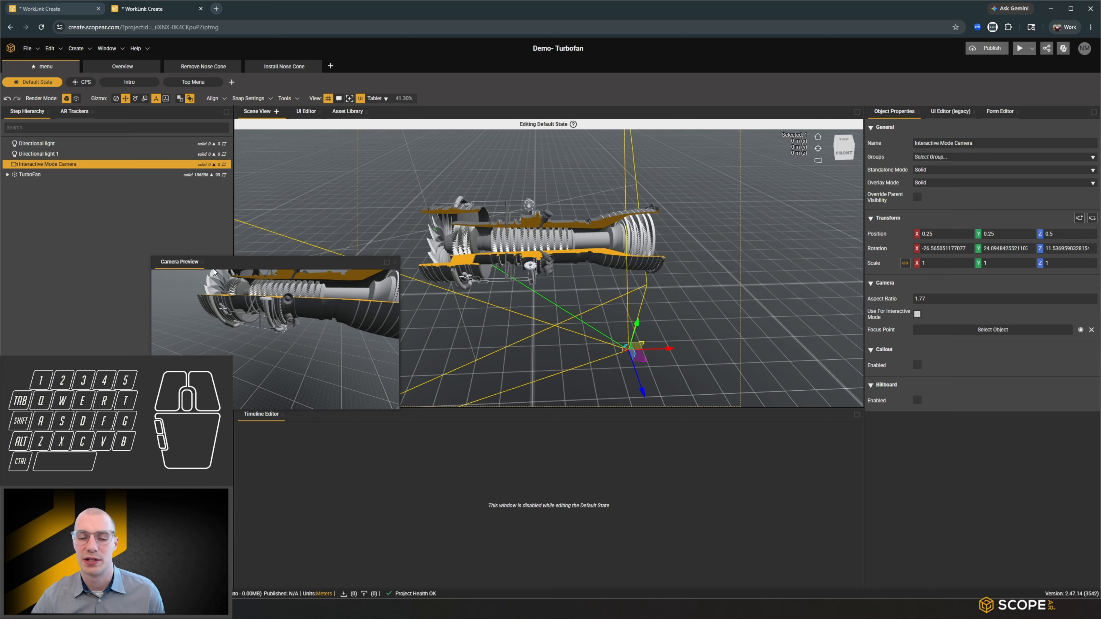
pyautogui.moveTo(213, 271); pyautogui.dragTo(260, 405)
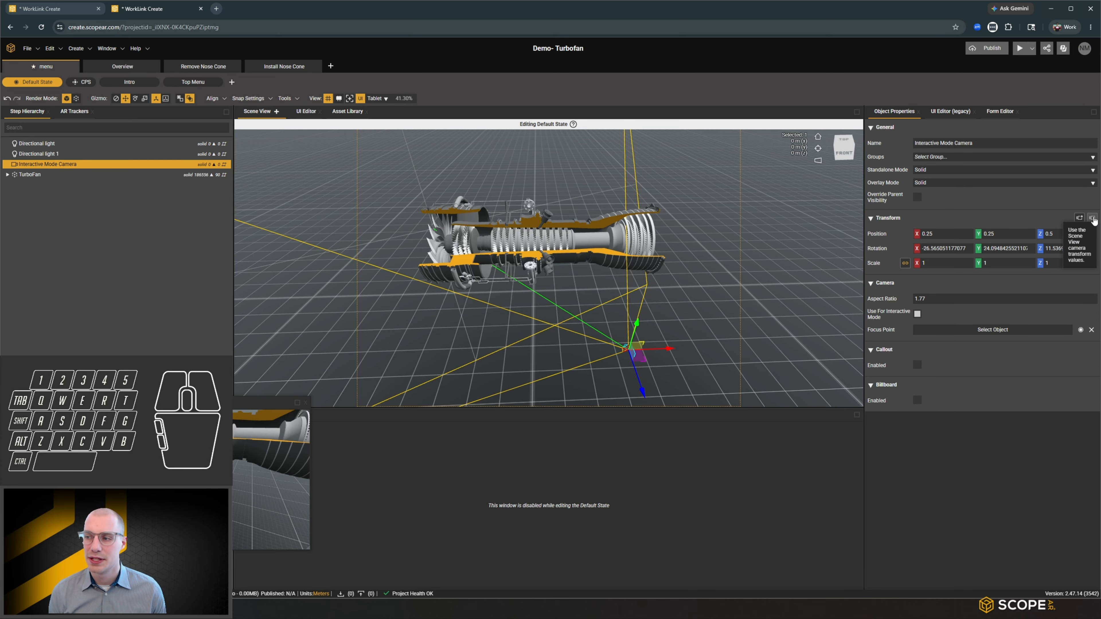
pyautogui.click(1092, 219)
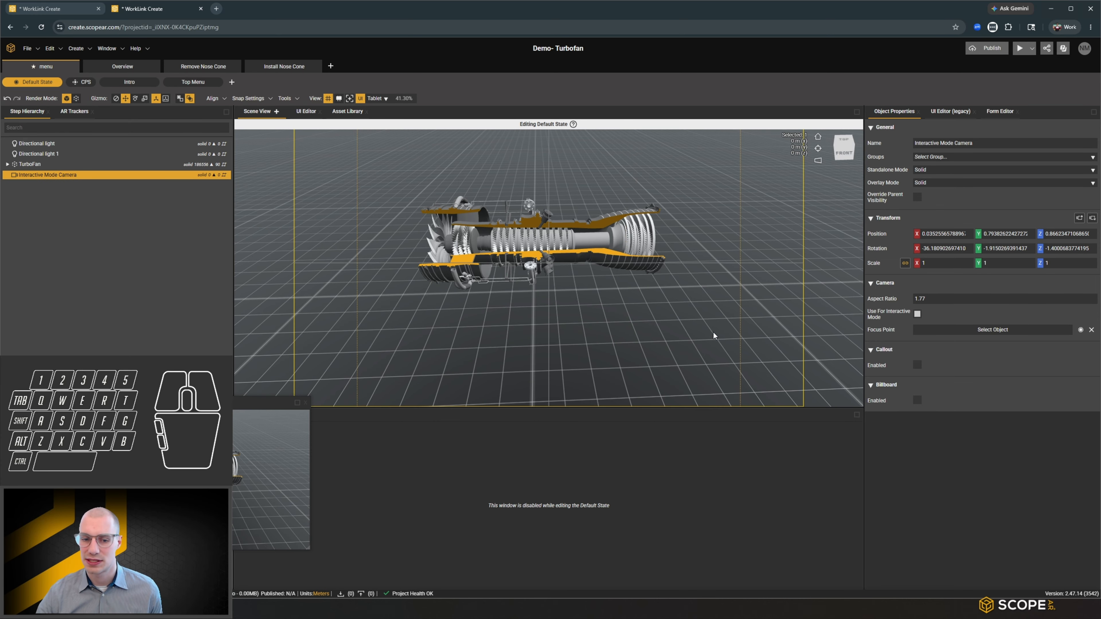
pyautogui.keyDown('alt'); pyautogui.moveTo(725, 349); pyautogui.dragTo(576, 315); pyautogui.keyUp('alt')
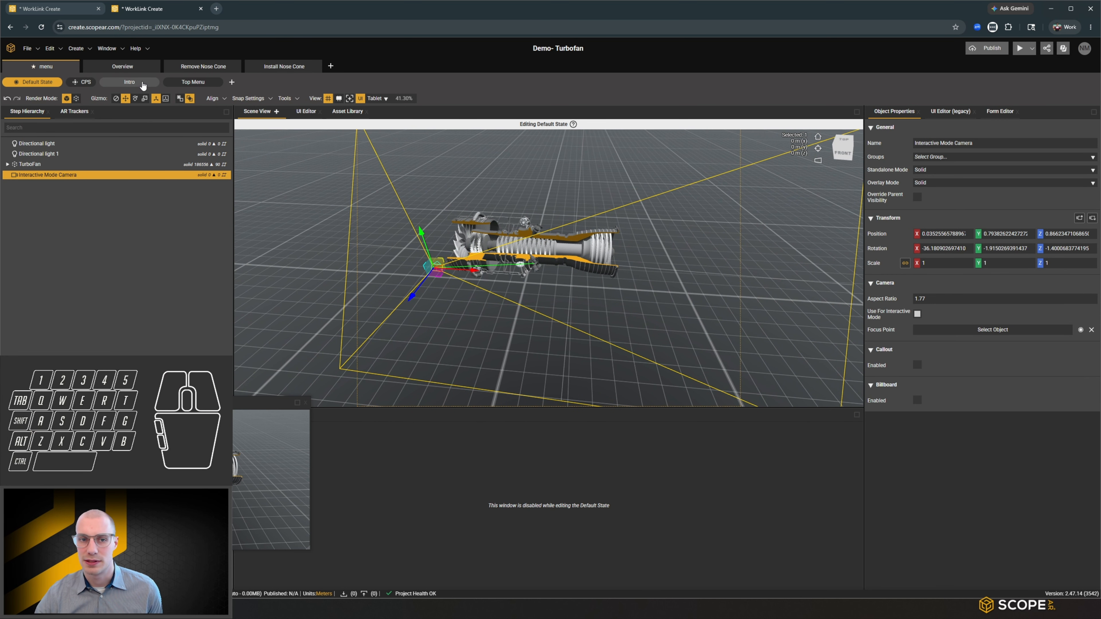
# Step: Simulate the project again to check the camera framing in the menu steps and in Overview, and stop the simulation
pyautogui.click(1020, 48)
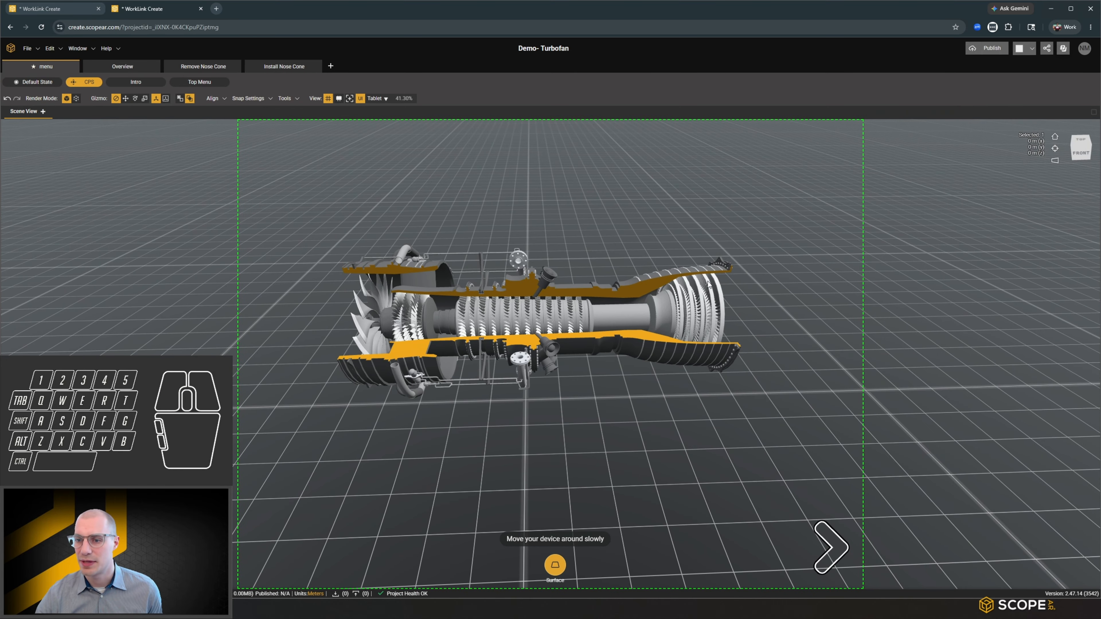
pyautogui.click(828, 545)
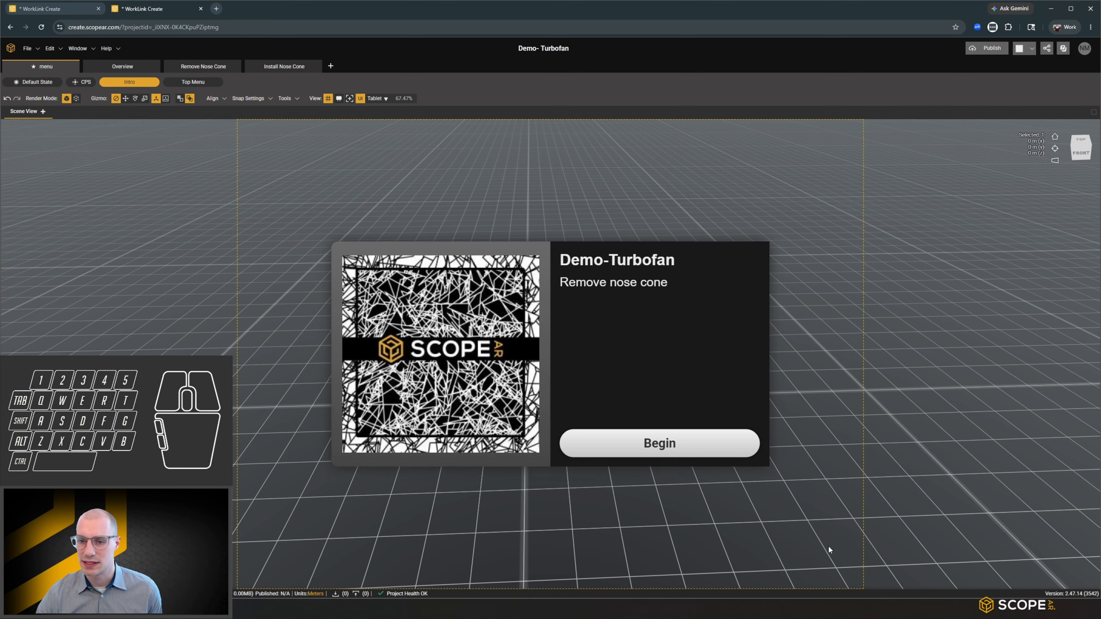
pyautogui.click(701, 450)
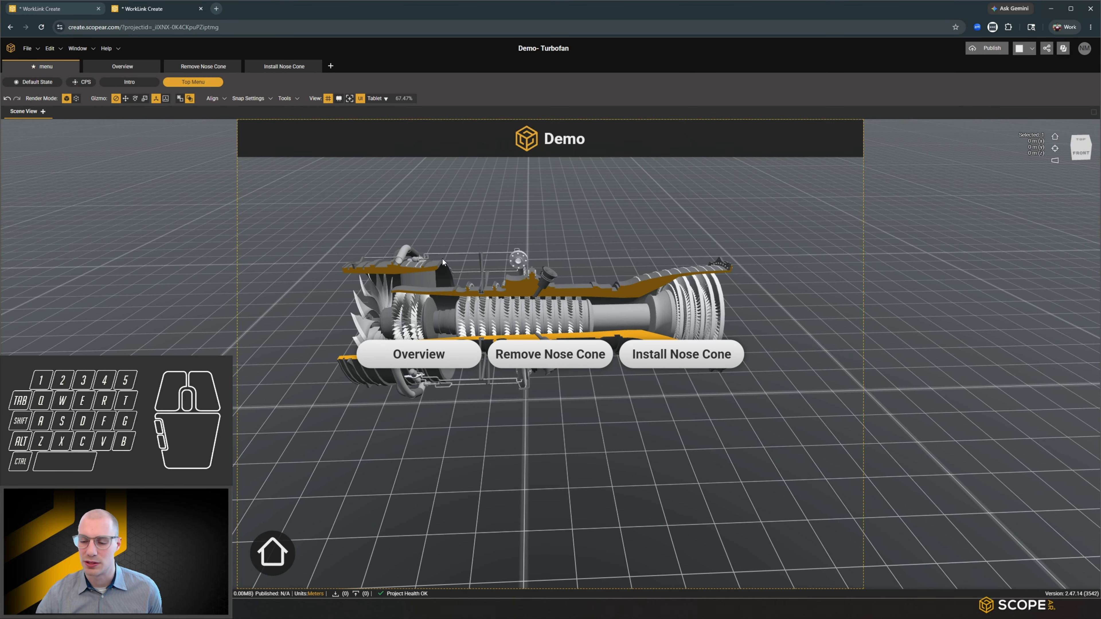
pyautogui.click(457, 352)
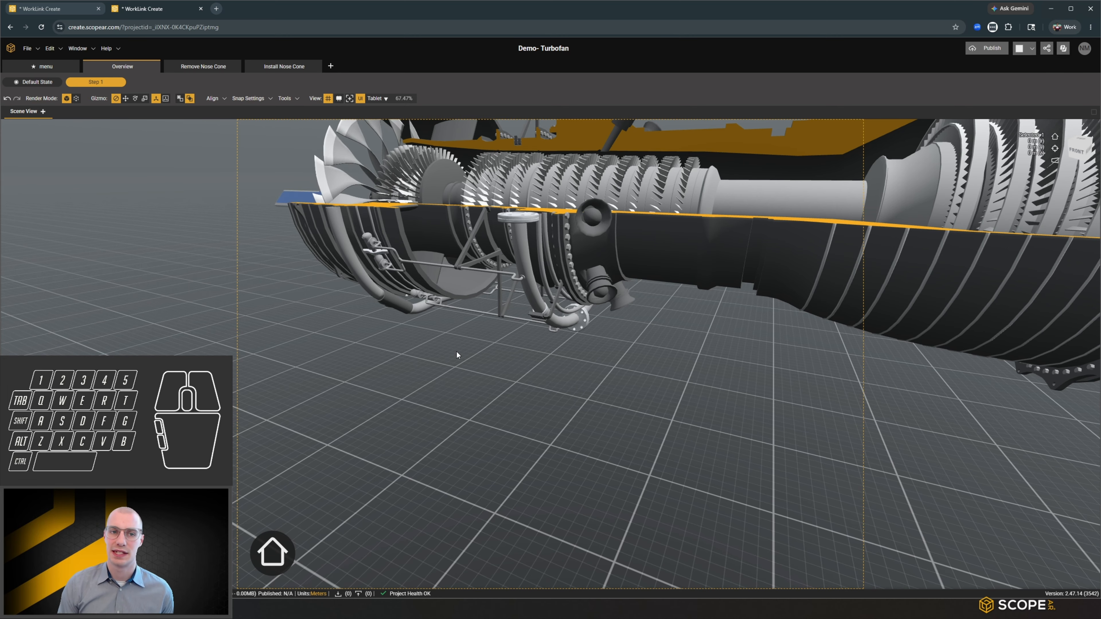
pyautogui.click(1019, 48)
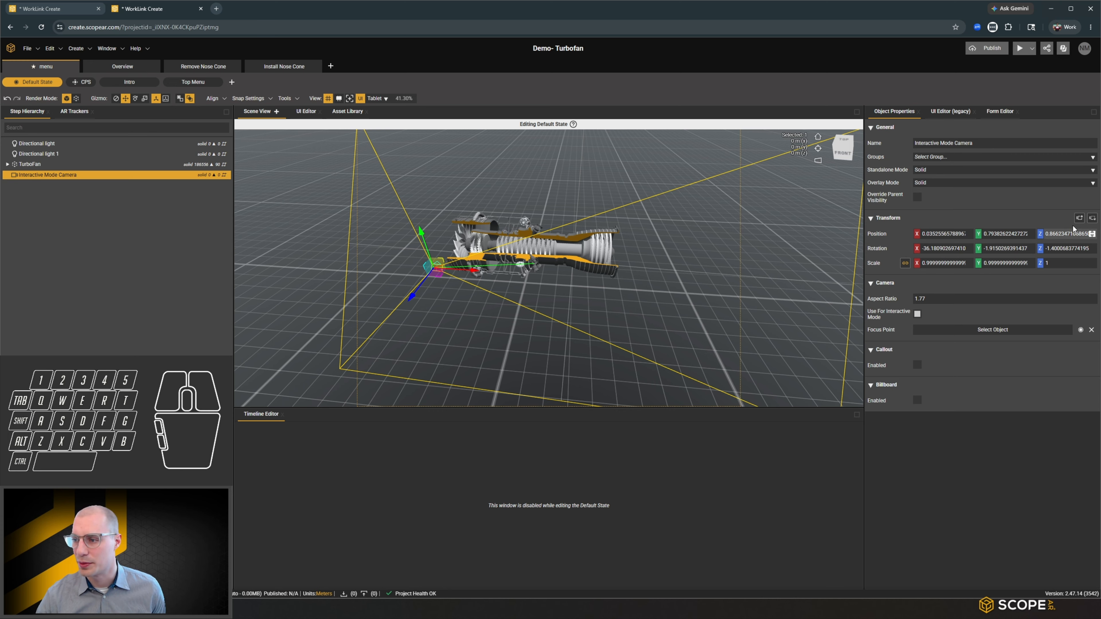
# Step: In the Overview sequence's Default State, paste the menu camera's transform values onto the Interactive Mode Camera
pyautogui.click(106, 68)
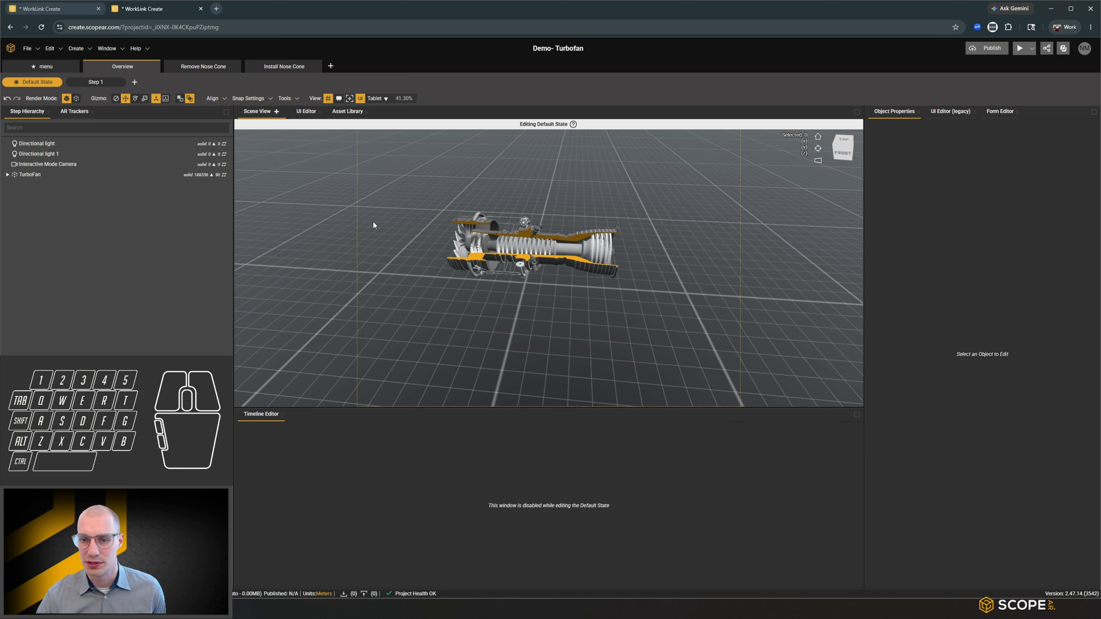
pyautogui.click(43, 164)
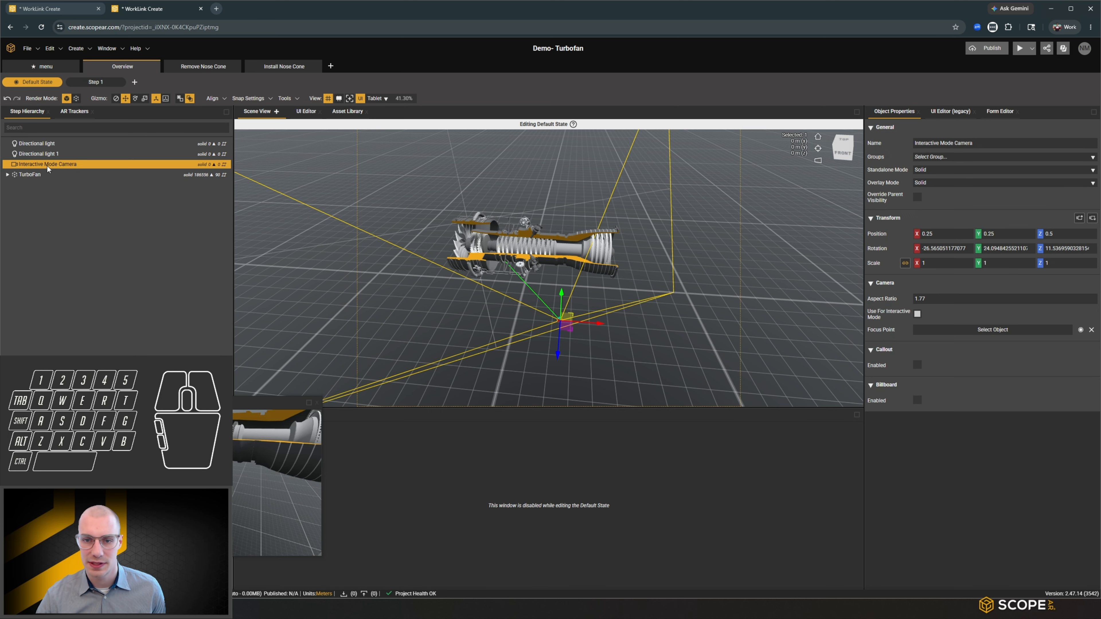
pyautogui.rightClick(905, 218)
pyautogui.click(920, 233)
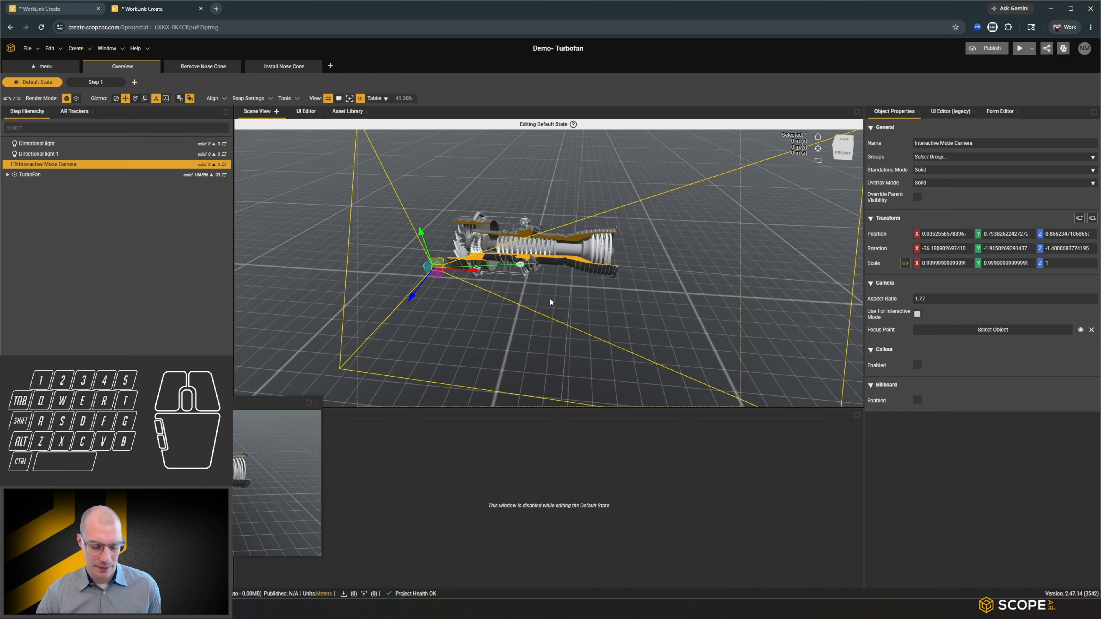
pyautogui.keyDown('alt'); pyautogui.moveTo(551, 302); pyautogui.dragTo(477, 269); pyautogui.keyUp('alt')
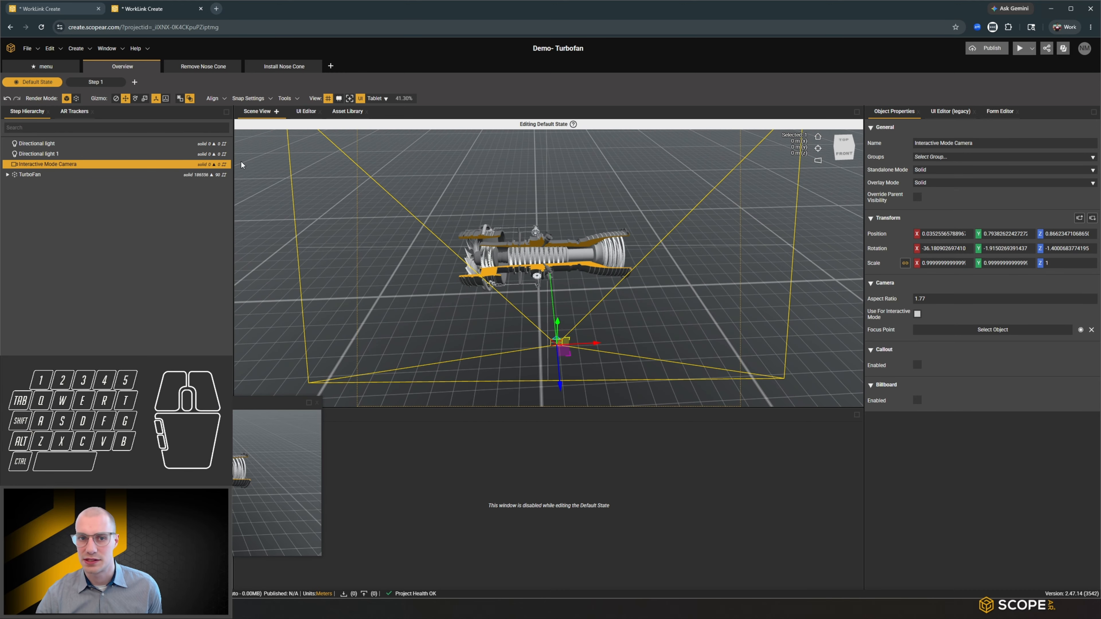
# Step: In the Remove Nose Cone Default State, frame the turbofan's fan end from an angle and apply that Scene View transform to the Interactive Mode Camera
pyautogui.click(204, 66)
pyautogui.keyDown('alt'); pyautogui.moveTo(410, 226); pyautogui.dragTo(622, 298); pyautogui.keyUp('alt')
pyautogui.scroll(5, 541, 290)
pyautogui.scroll(6, 541, 290)
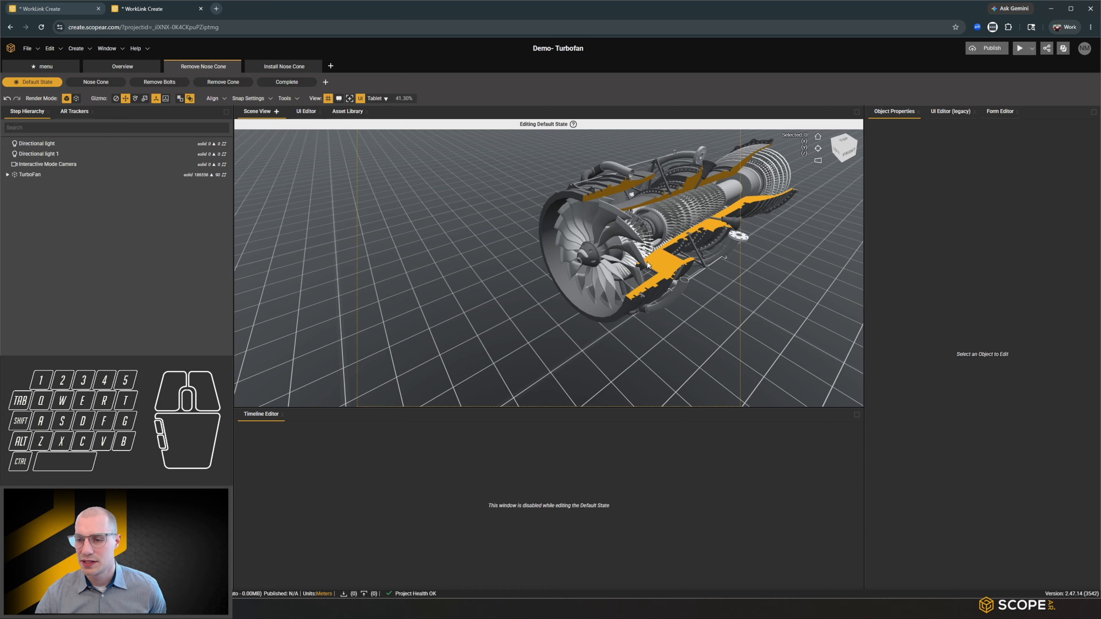
pyautogui.moveTo(645, 263)
pyautogui.mouseDown(button='middle')
pyautogui.moveTo(617, 264)
pyautogui.moveTo(632, 254)
pyautogui.mouseUp(button='middle')
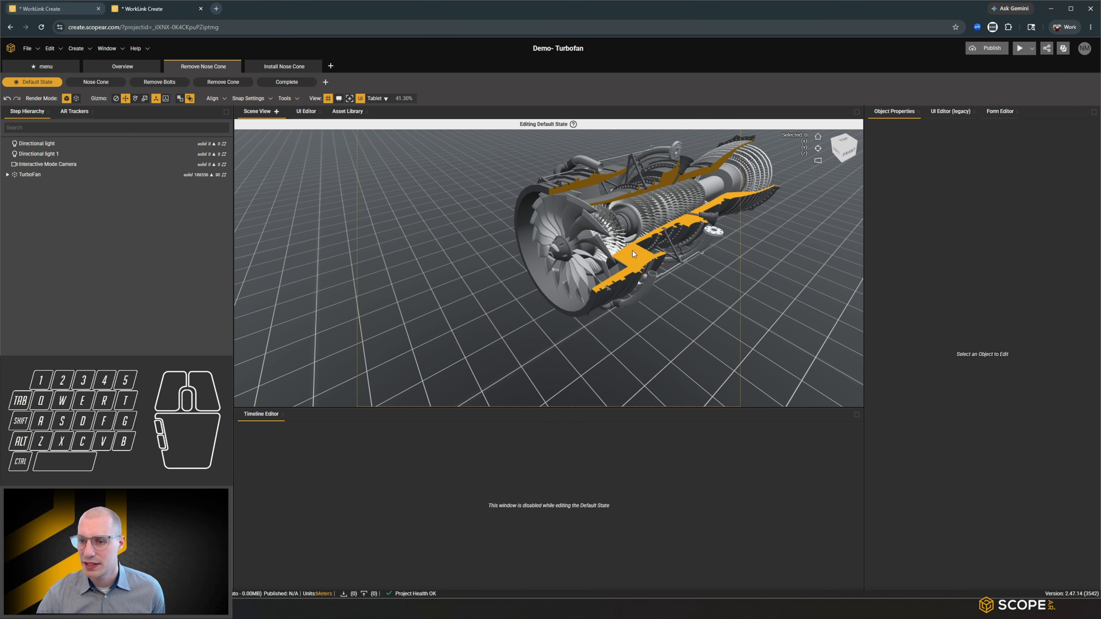
pyautogui.click(65, 165)
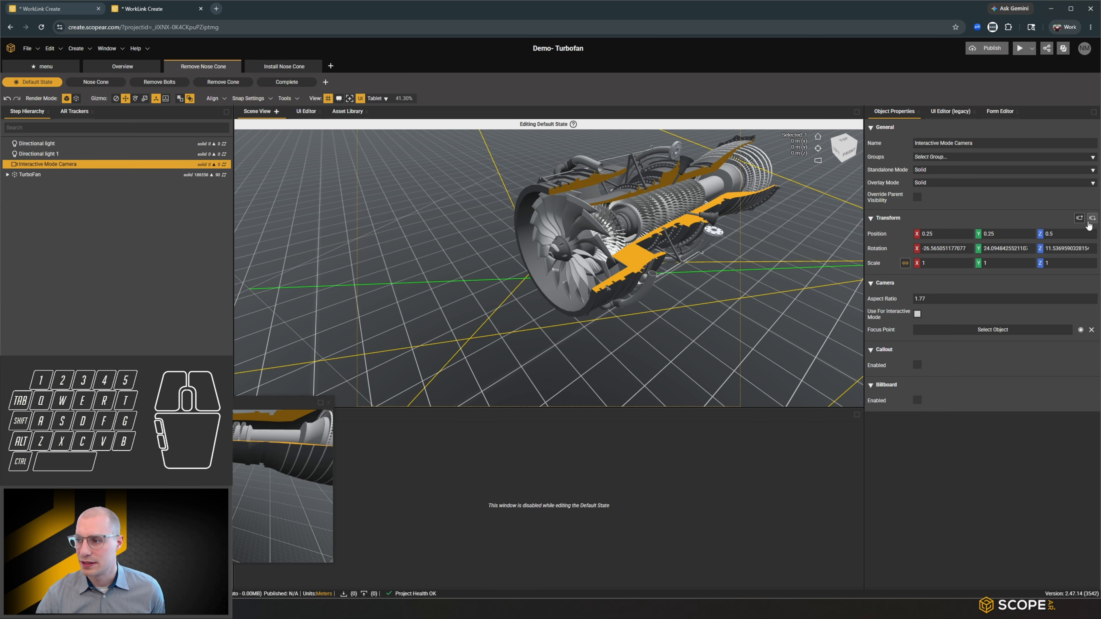
pyautogui.click(1092, 219)
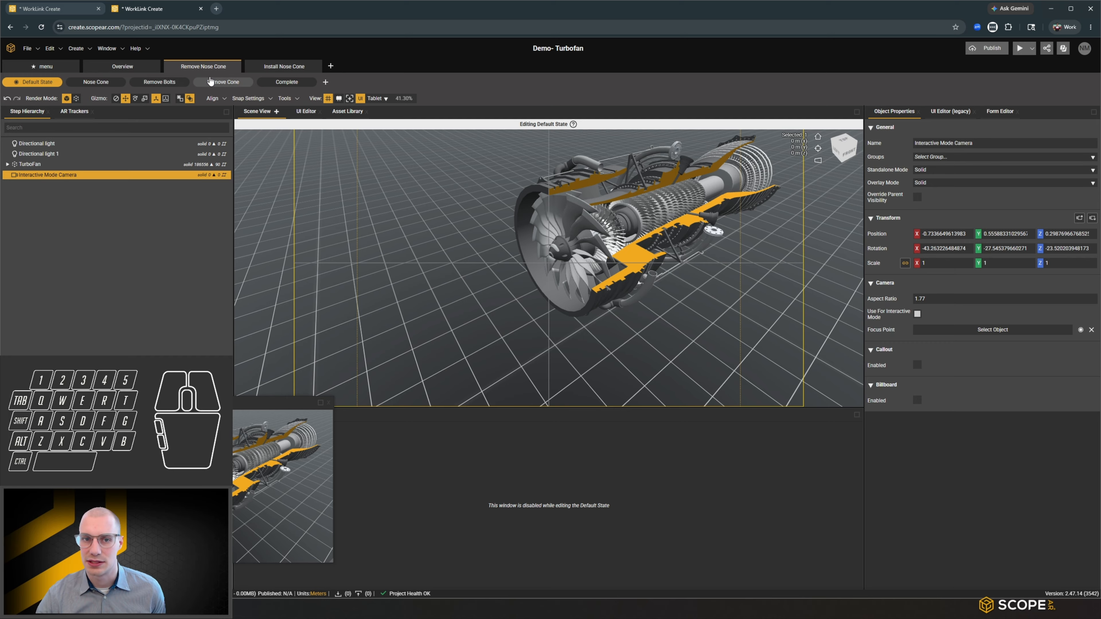
# Step: Apply the same angled Scene View framing to the Interactive Mode Camera in the Install Nose Cone Default State
pyautogui.click(284, 66)
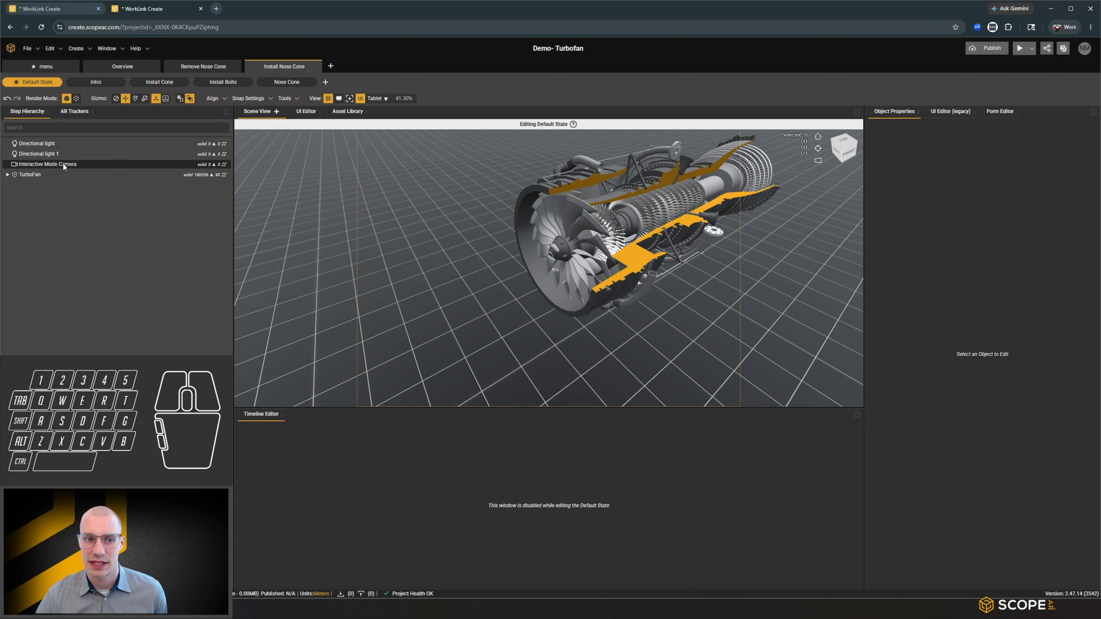
pyautogui.click(63, 164)
pyautogui.click(1092, 219)
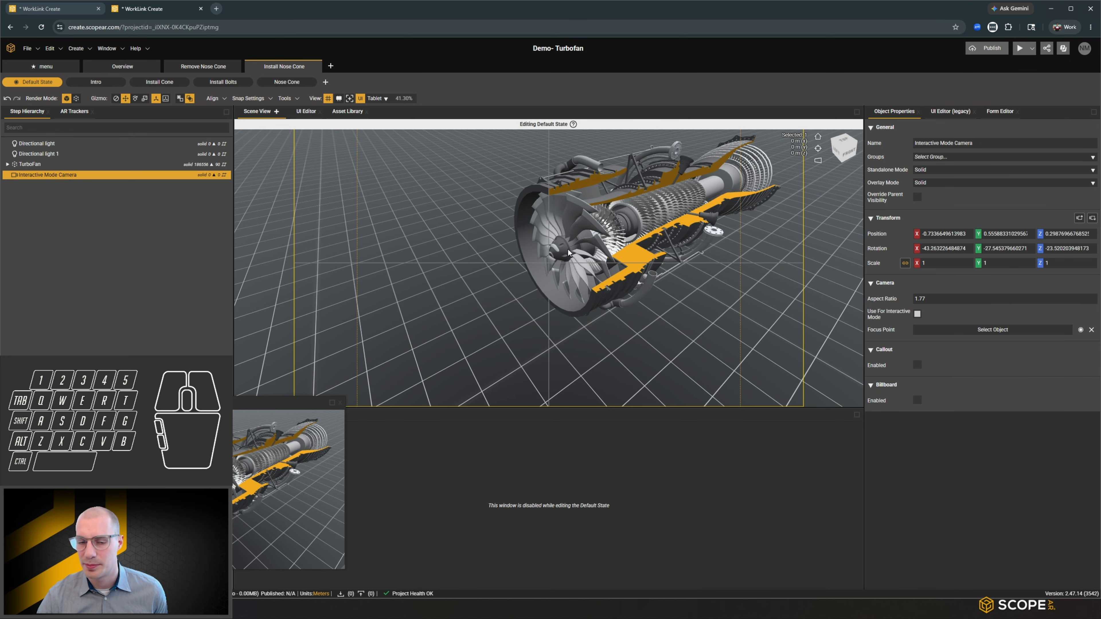
# Step: Frame the fan more closely and apply that view to the Interactive Mode Camera in the Install Cone and Install Bolts steps
pyautogui.click(104, 83)
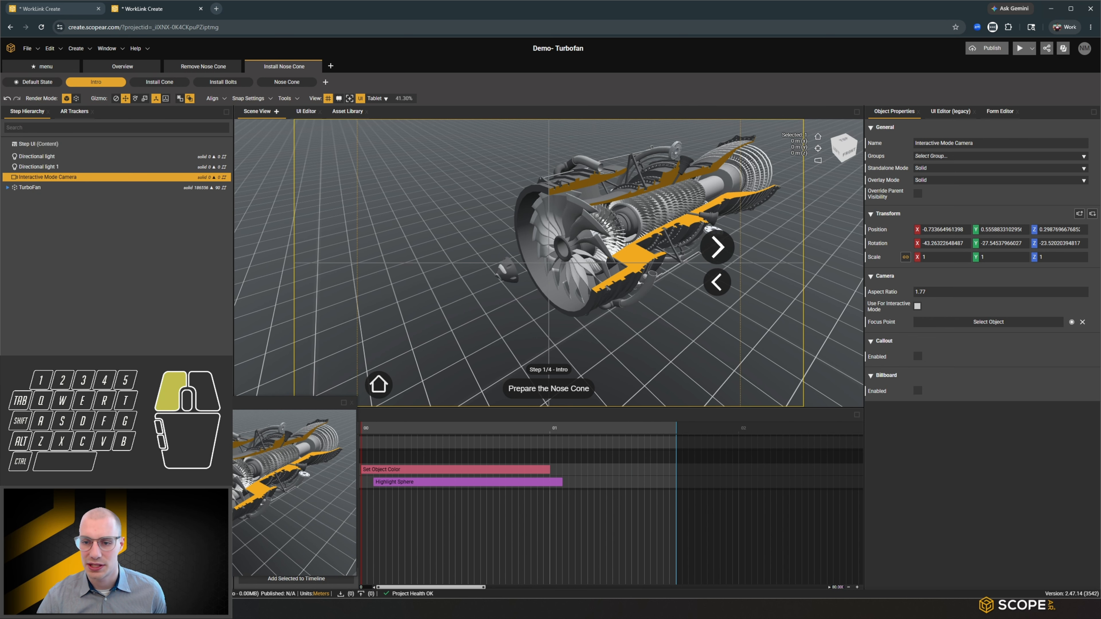
pyautogui.click(160, 82)
pyautogui.scroll(4, 572, 250)
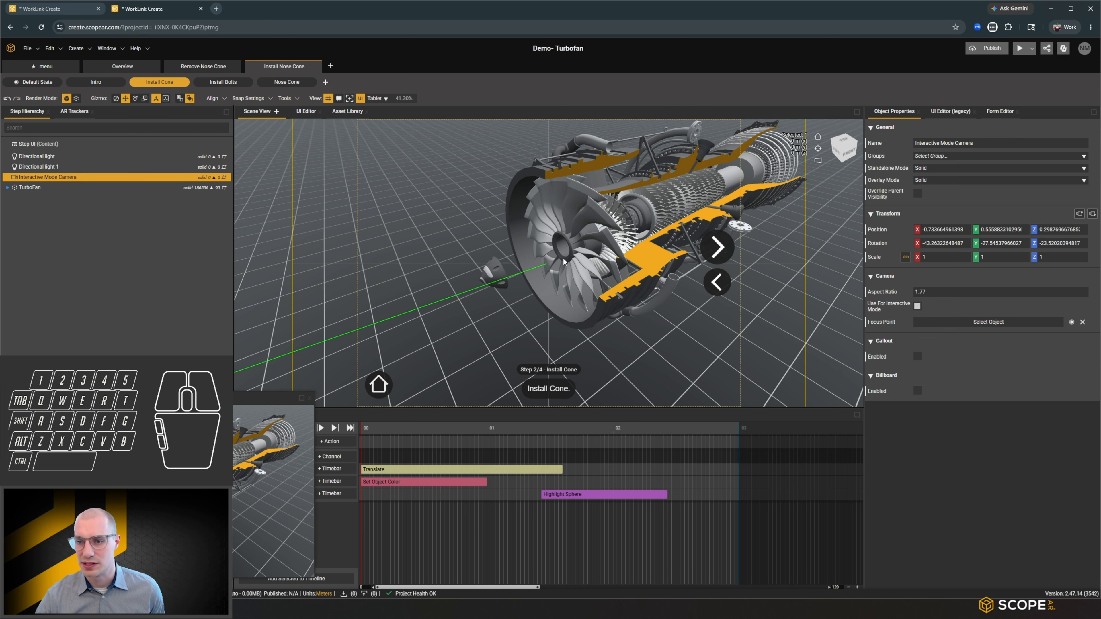
pyautogui.moveTo(562, 261); pyautogui.dragTo(580, 260, button='middle')
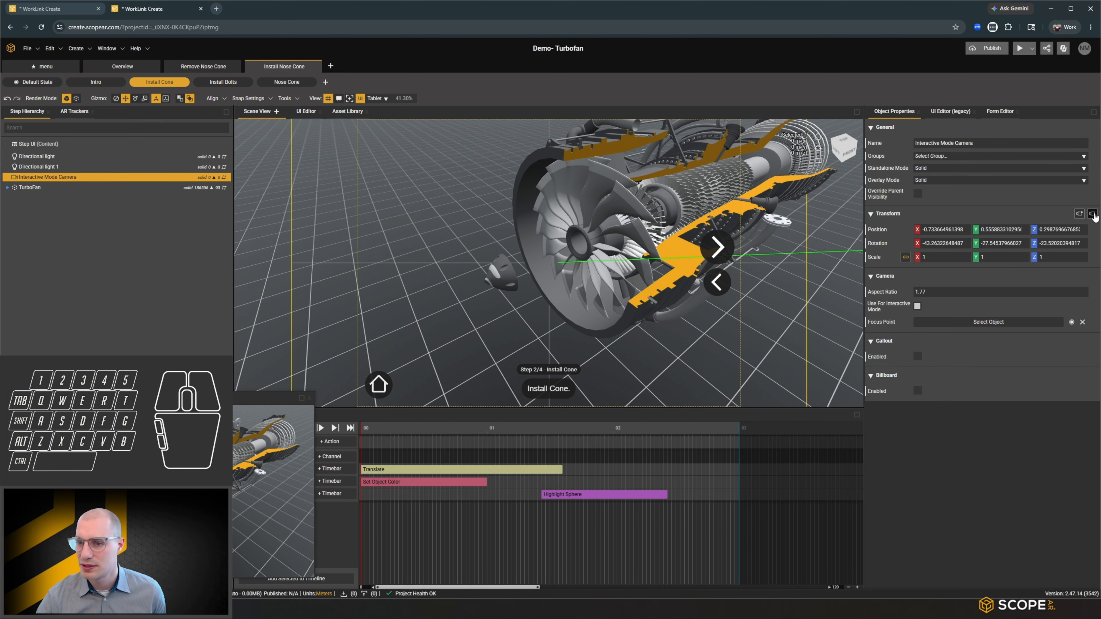
pyautogui.click(223, 81)
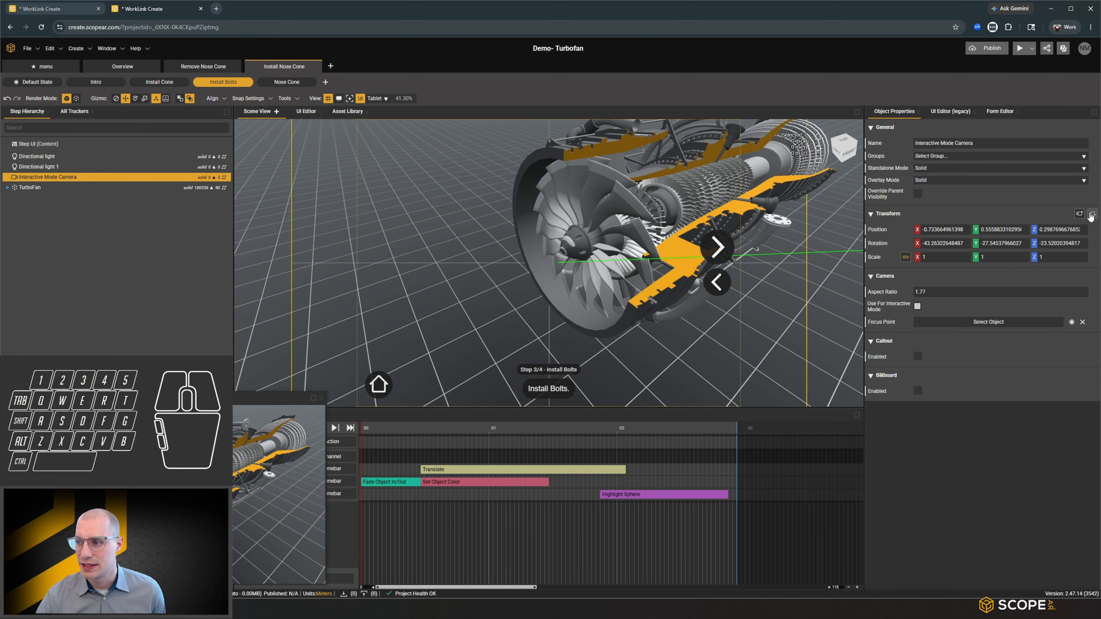
pyautogui.click(1093, 214)
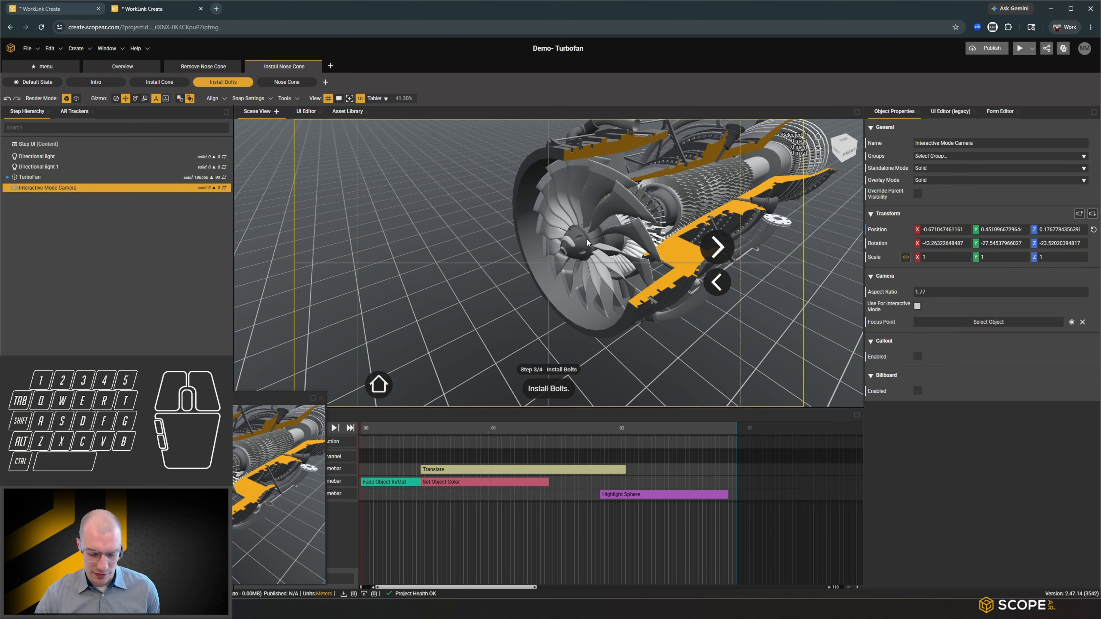
pyautogui.keyDown('alt'); pyautogui.moveTo(587, 243); pyautogui.dragTo(579, 248, button='right'); pyautogui.keyUp('alt')
pyautogui.keyDown('alt'); pyautogui.moveTo(578, 248); pyautogui.dragTo(562, 258); pyautogui.keyUp('alt')
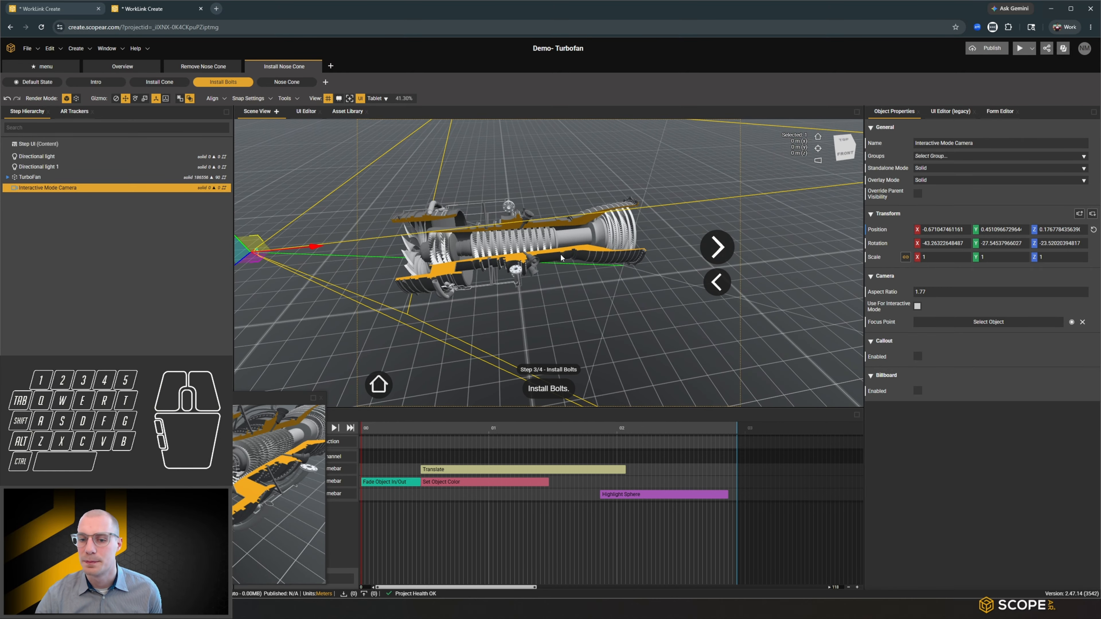
pyautogui.scroll(-2, 503, 296)
pyautogui.moveTo(497, 294); pyautogui.dragTo(553, 307, button='middle')
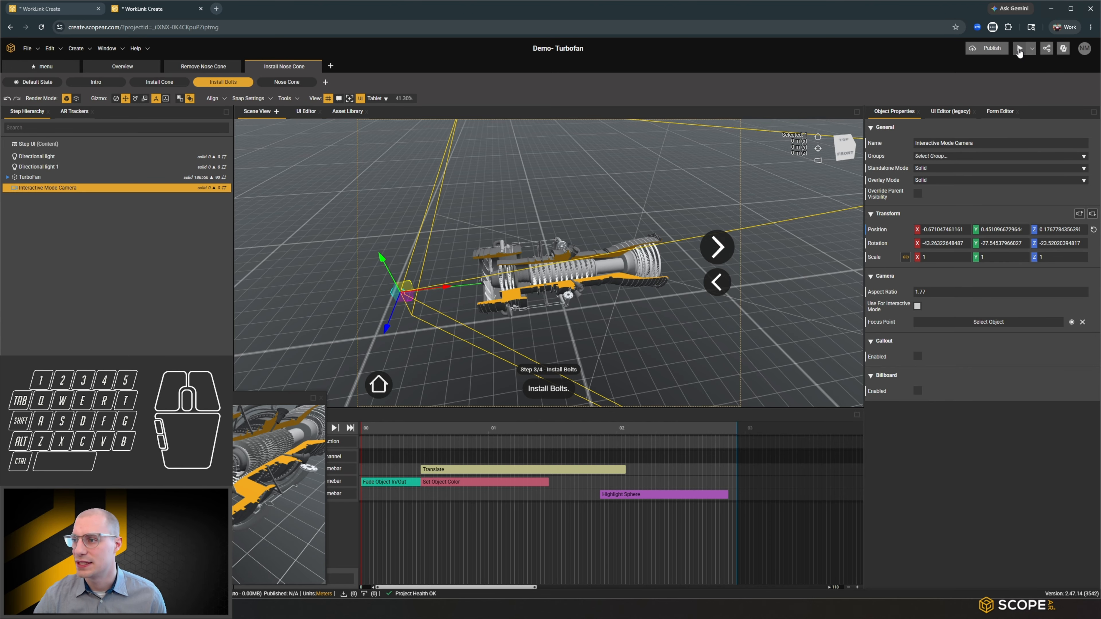
# Step: Simulate the project from content placement, test the home link from the Top Menu to the Intro, and check the Overview framing
pyautogui.click(1020, 48)
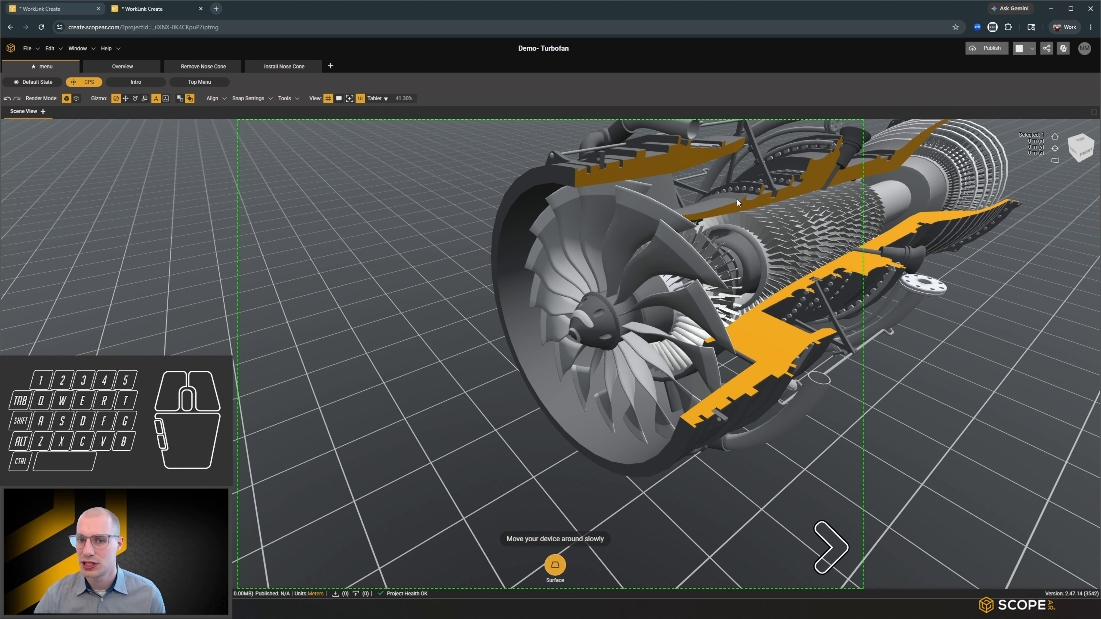
pyautogui.click(838, 566)
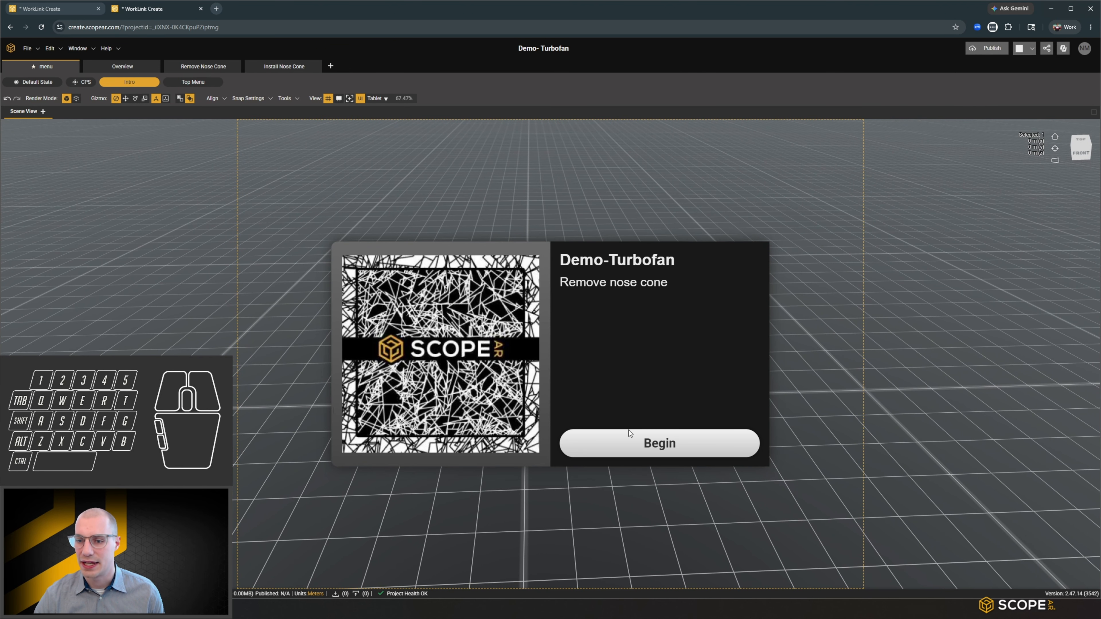
pyautogui.click(657, 444)
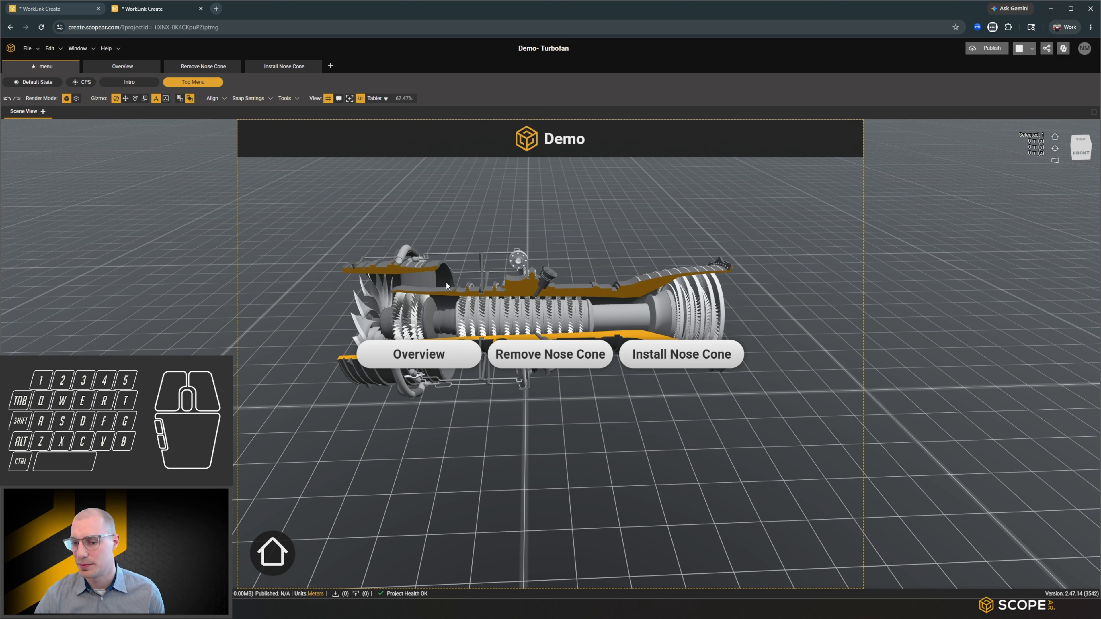
pyautogui.click(286, 556)
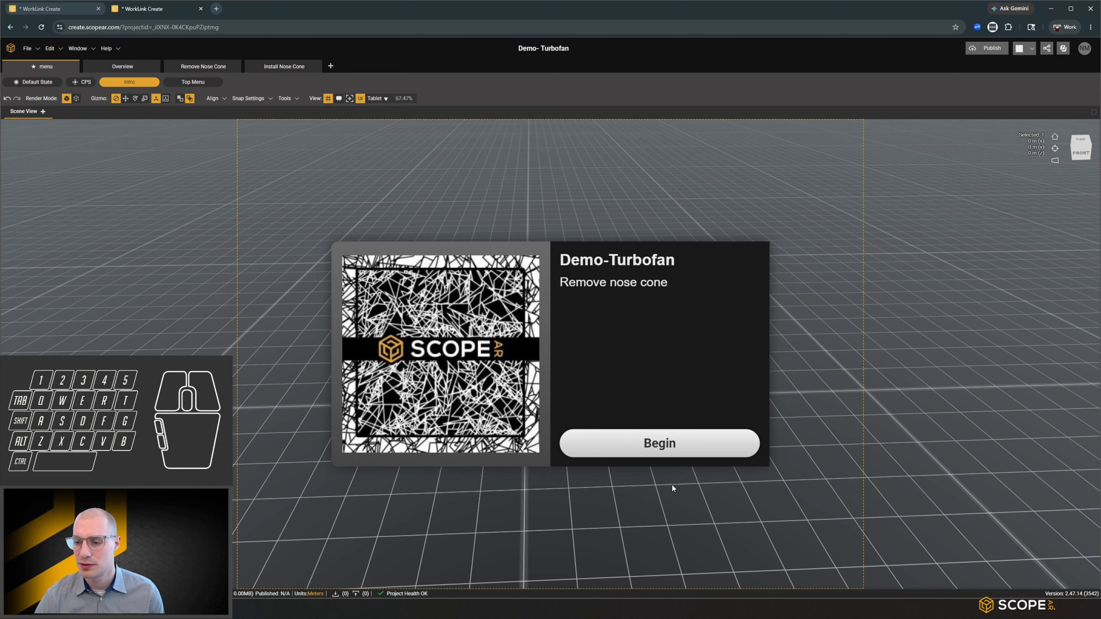
pyautogui.click(713, 453)
pyautogui.click(464, 355)
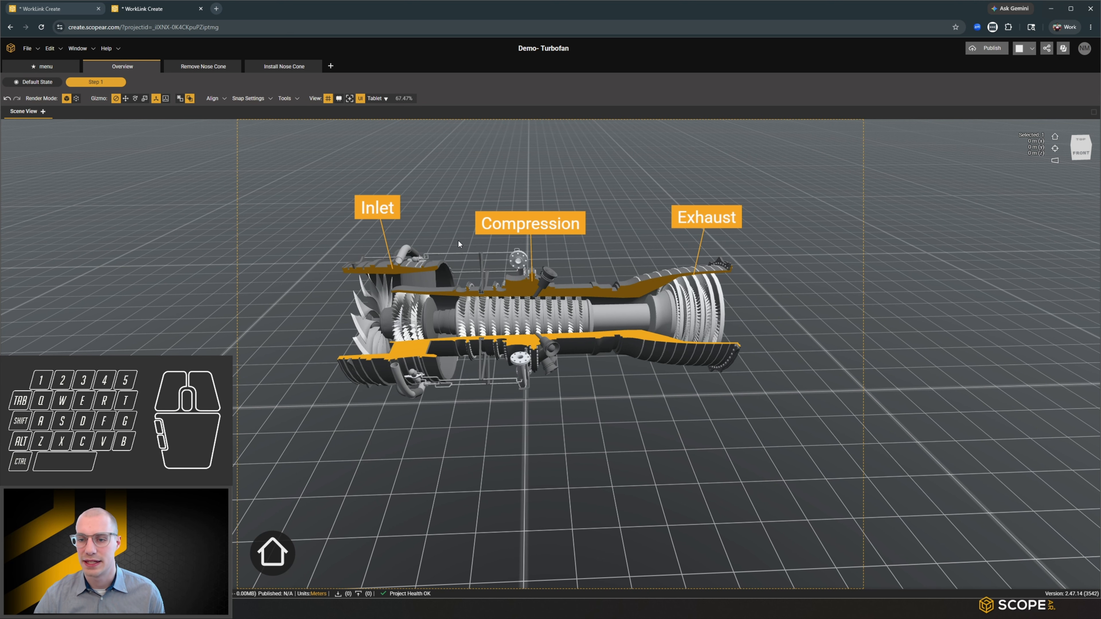
pyautogui.click(290, 543)
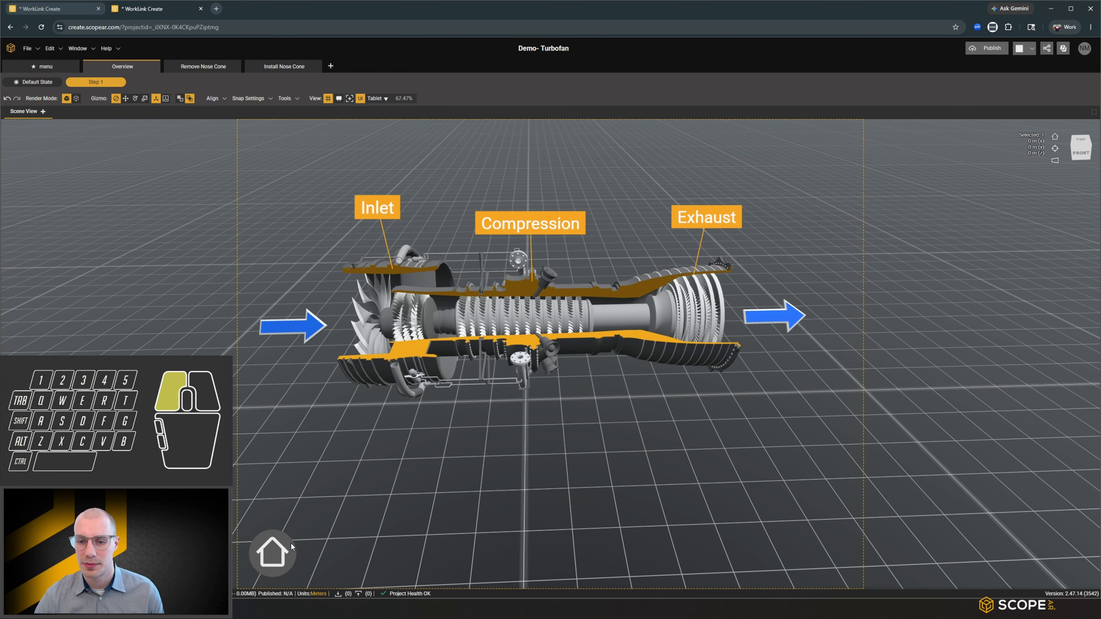
# Step: Play the Remove Nose Cone sequence through all its steps to check the camera framing and return to the Top Menu
pyautogui.click(608, 359)
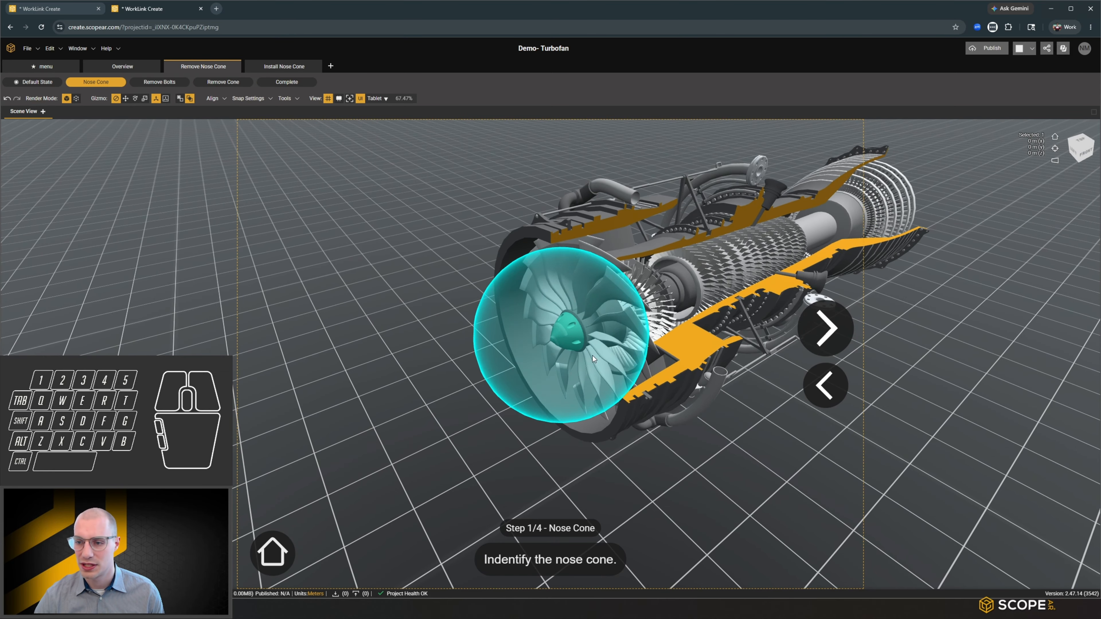
pyautogui.click(846, 328)
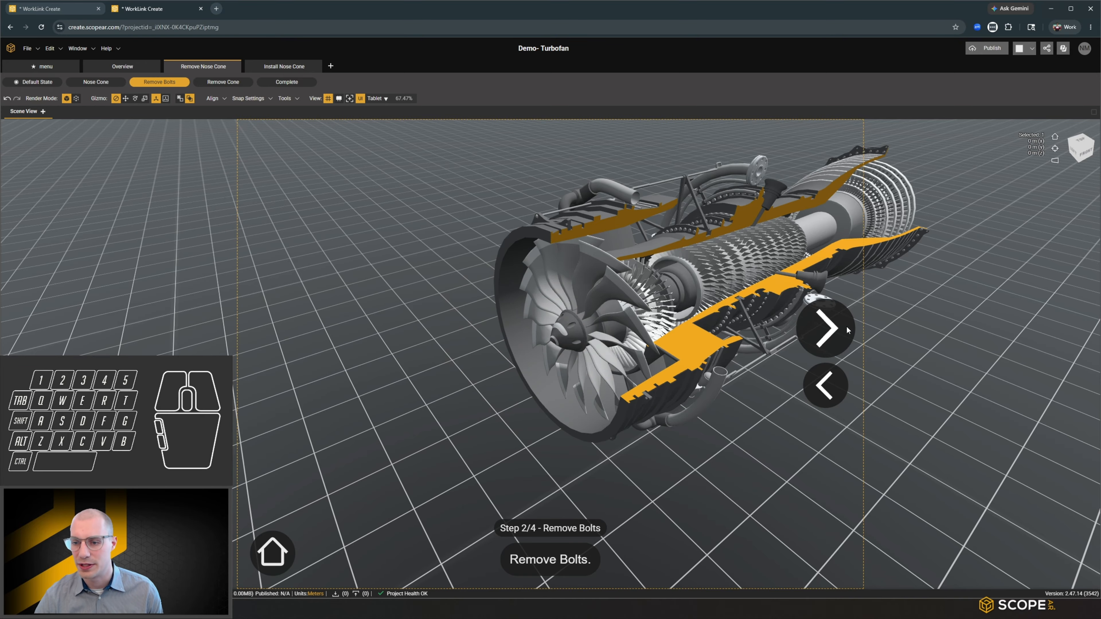
pyautogui.click(847, 329)
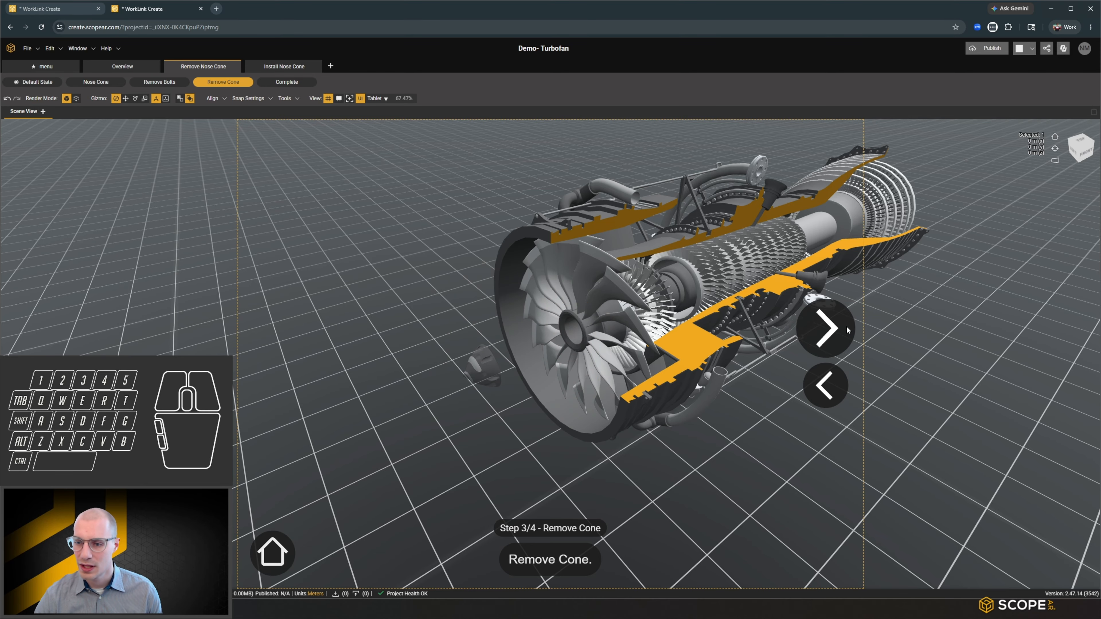
pyautogui.click(846, 326)
pyautogui.click(290, 562)
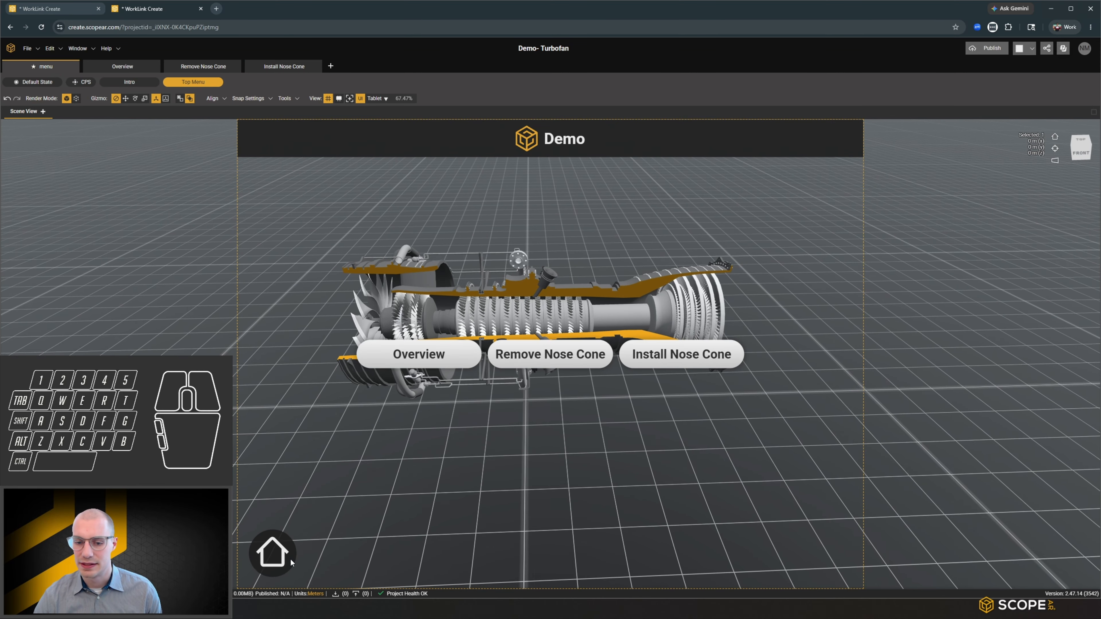
# Step: Check the Install Nose Cone framing up to Install Cone, test the link from removal's Complete step to installation, and stop the simulation
pyautogui.click(678, 361)
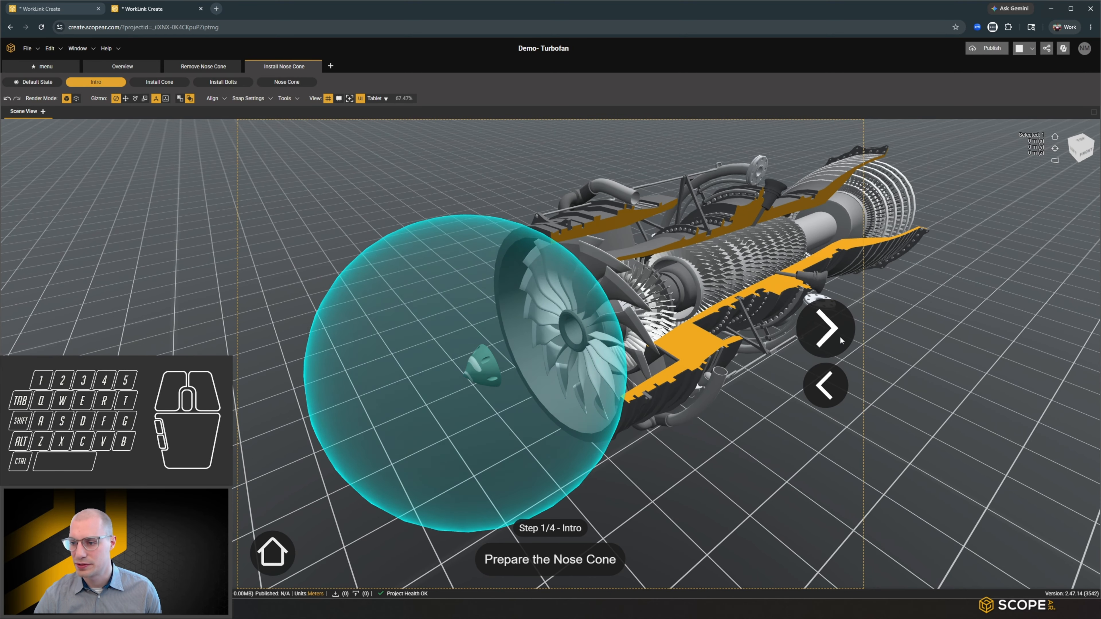
pyautogui.click(844, 331)
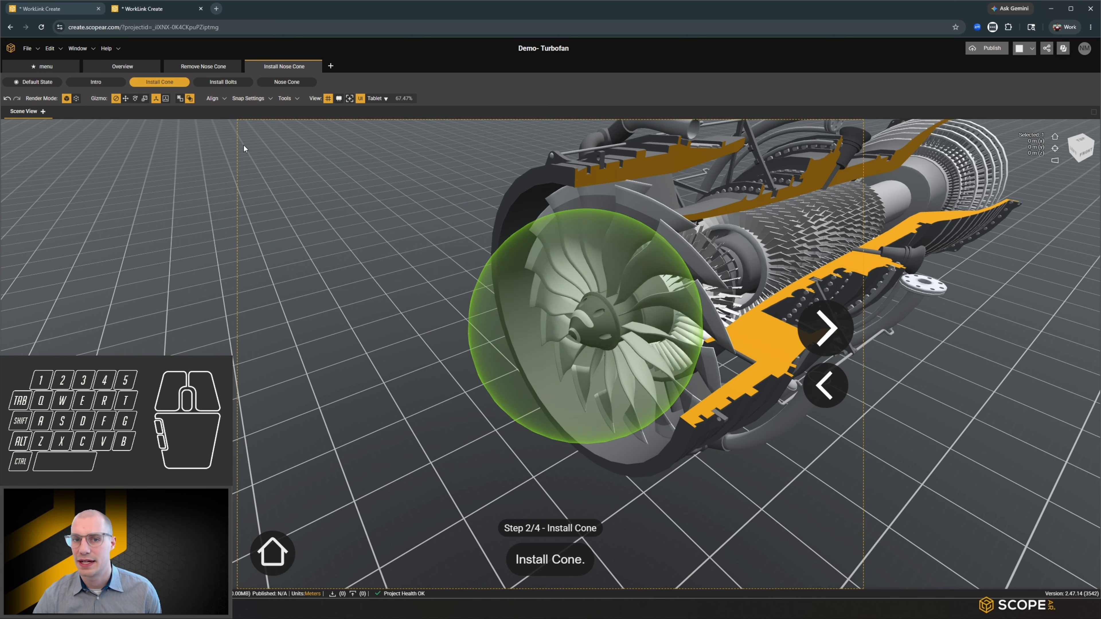
pyautogui.click(214, 66)
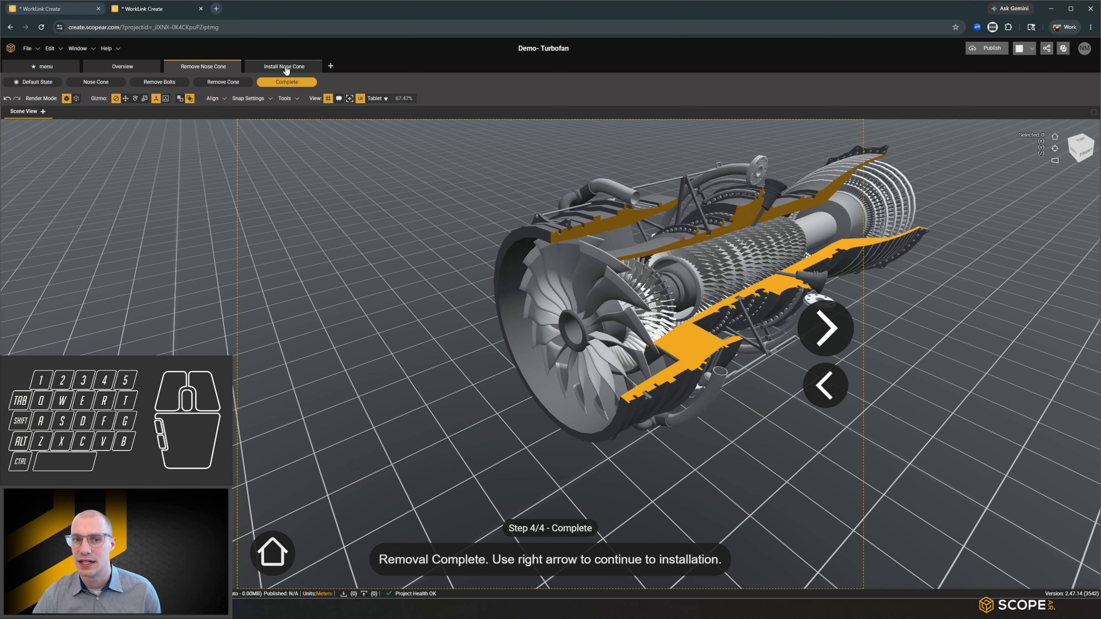
pyautogui.click(842, 330)
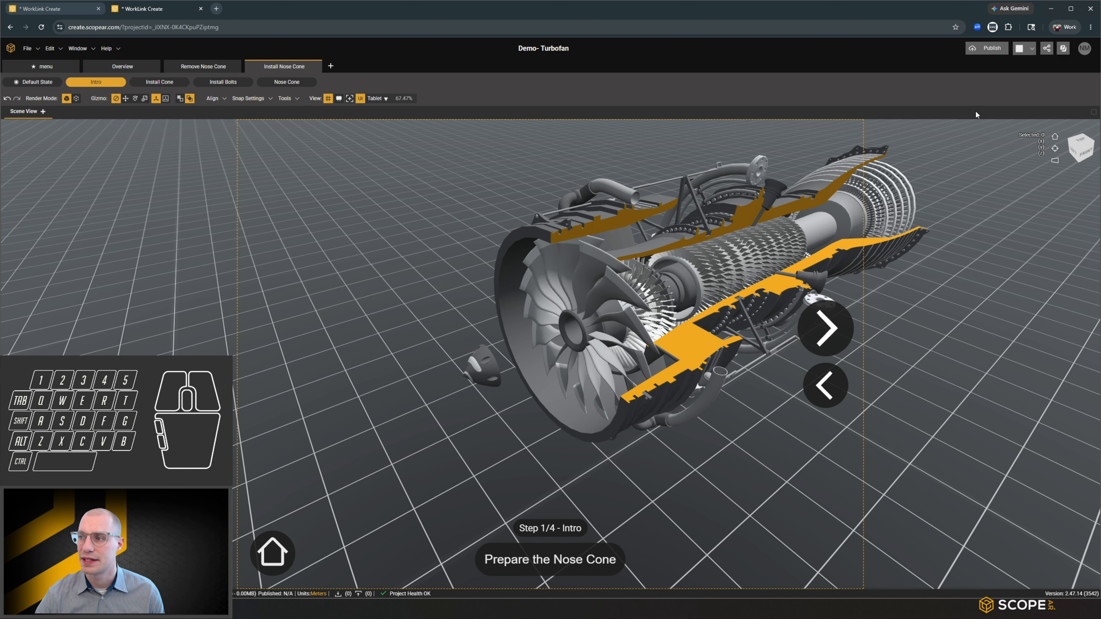
pyautogui.click(1019, 48)
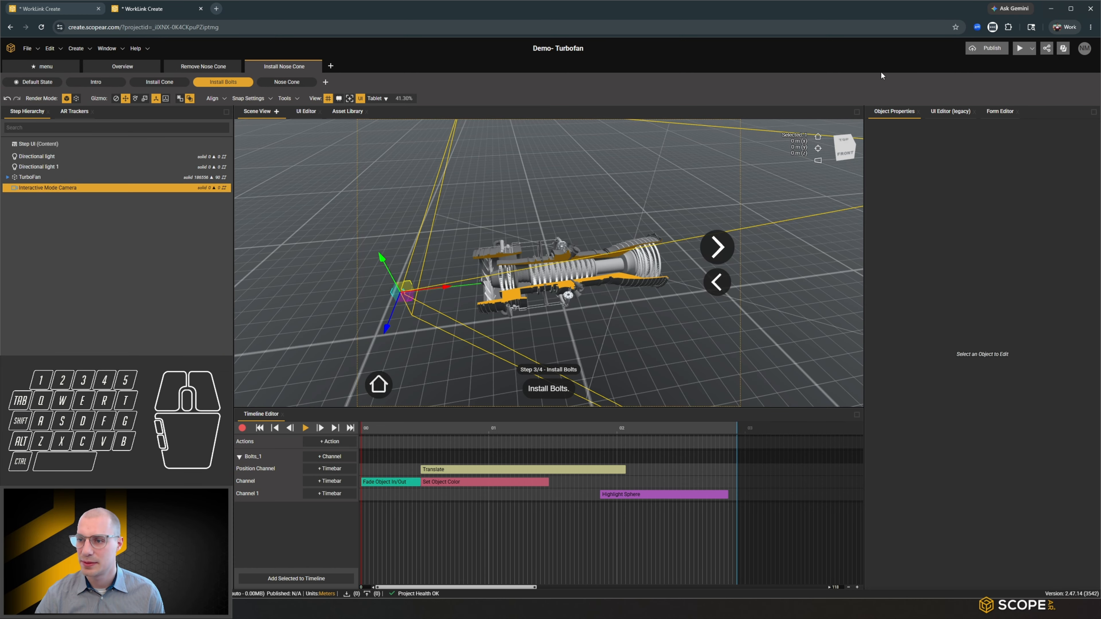
# Step: Publish the turbofan scenario with the session type set to Demo session and dismiss the publish result
pyautogui.click(993, 49)
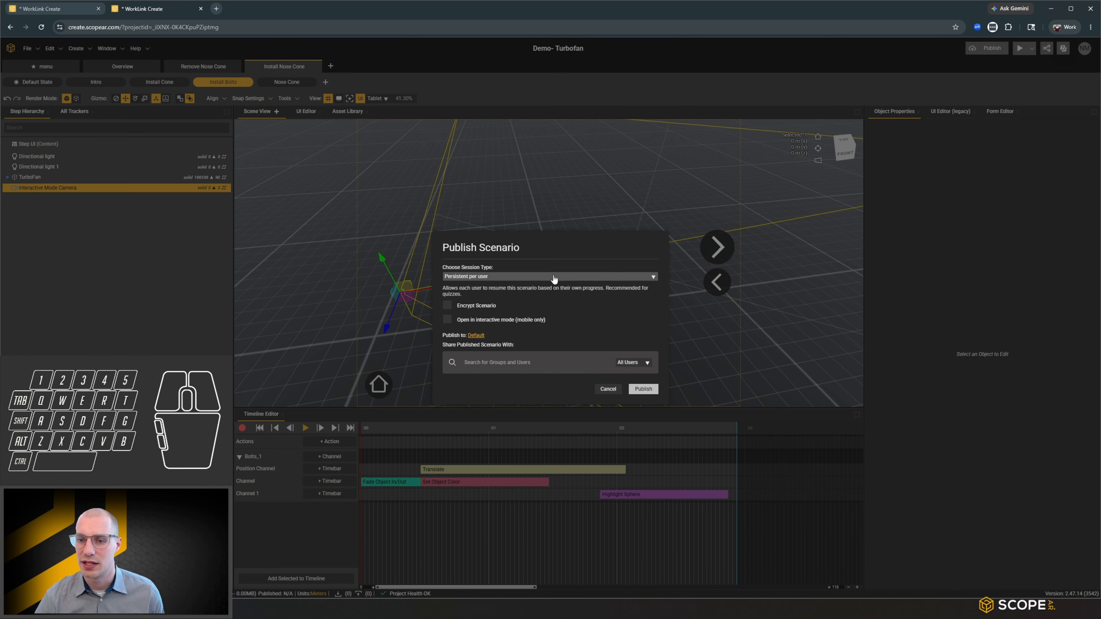
pyautogui.click(484, 278)
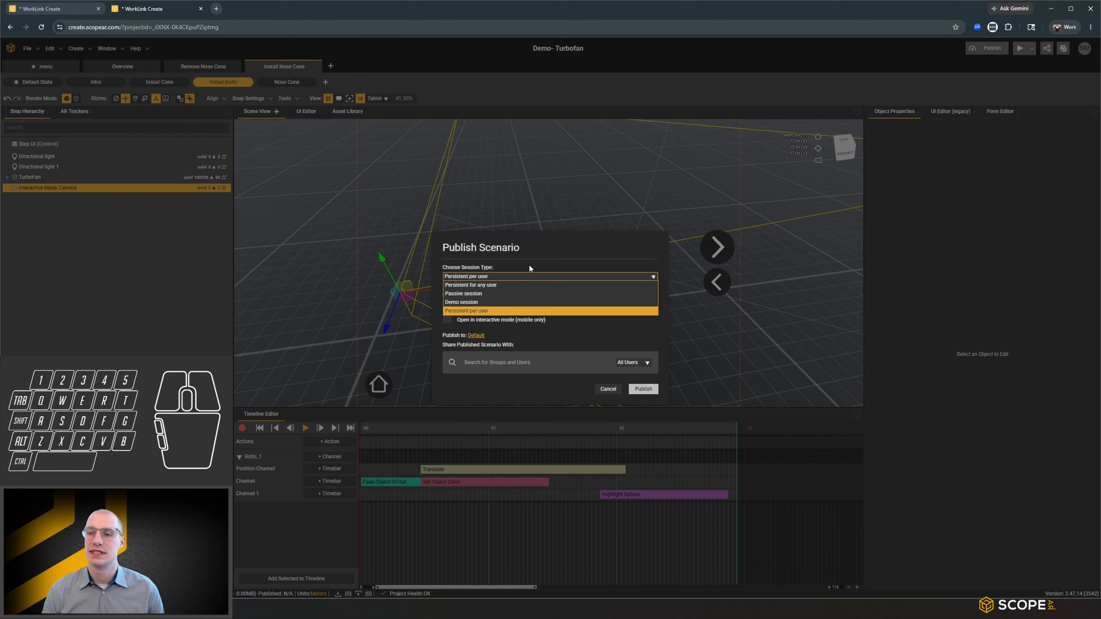
pyautogui.click(481, 302)
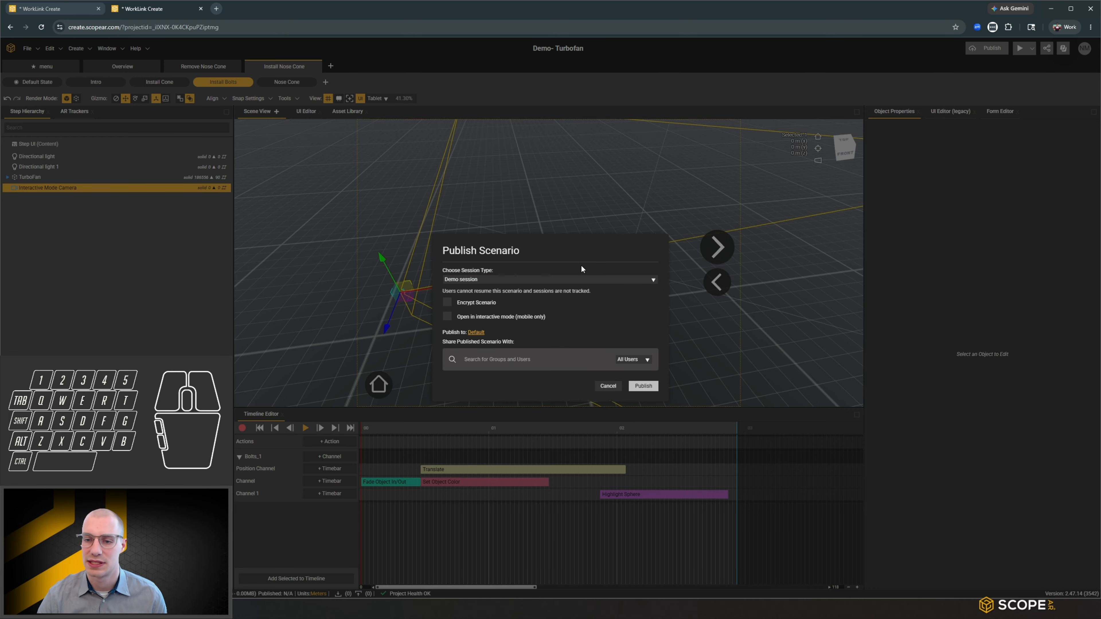
pyautogui.click(643, 386)
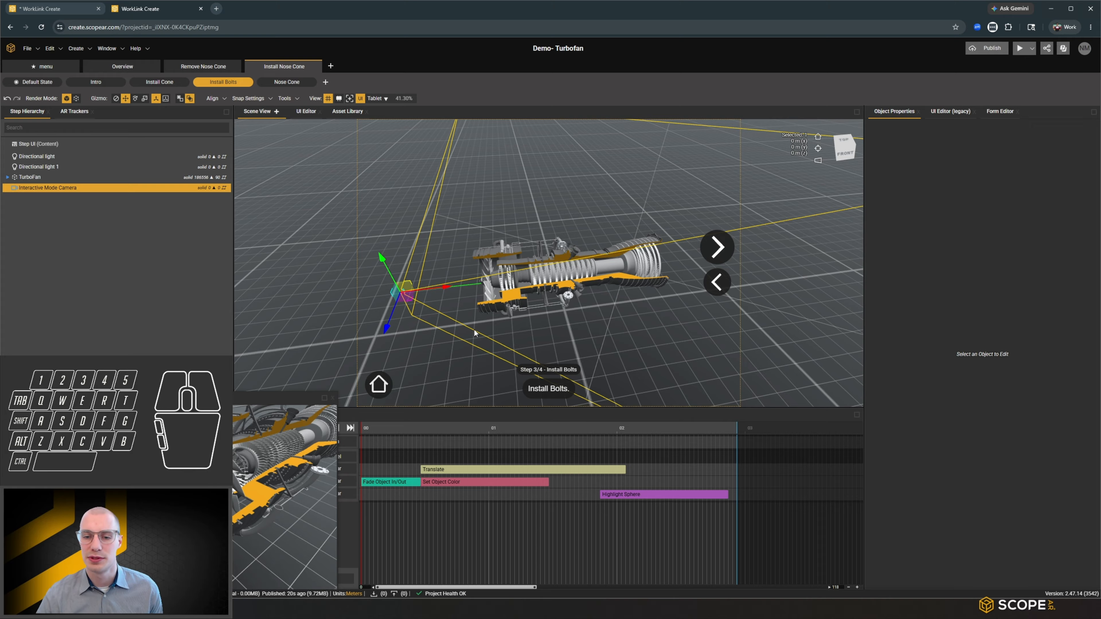
pyautogui.click(334, 291)
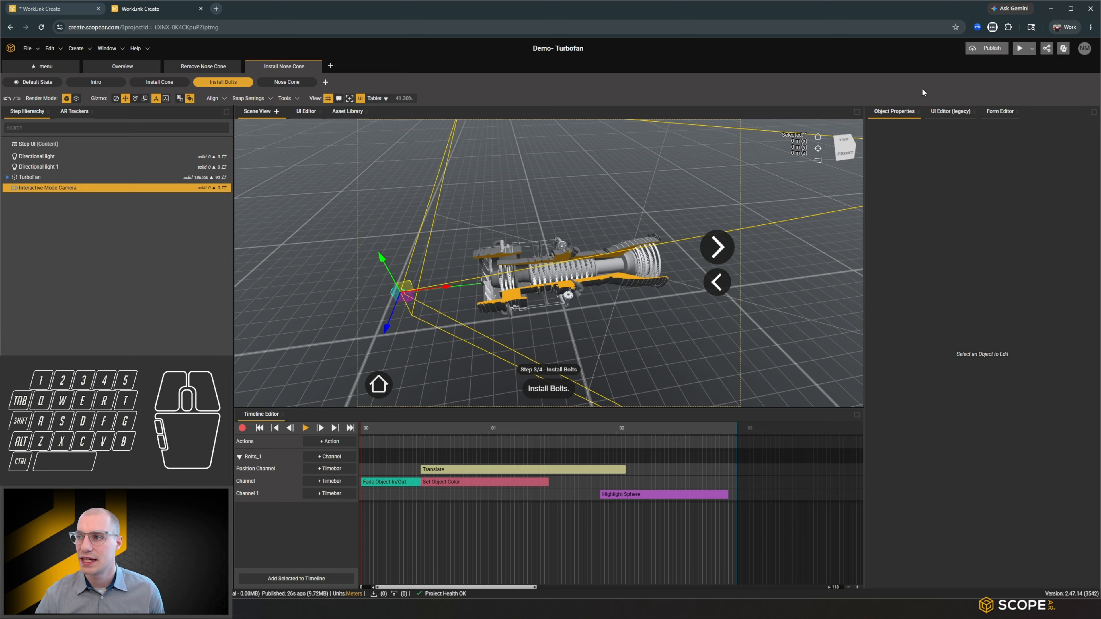
# Step: Ask the AI help assistant "What does the UI toggle do", read its answer, and close the help center
pyautogui.click(1061, 50)
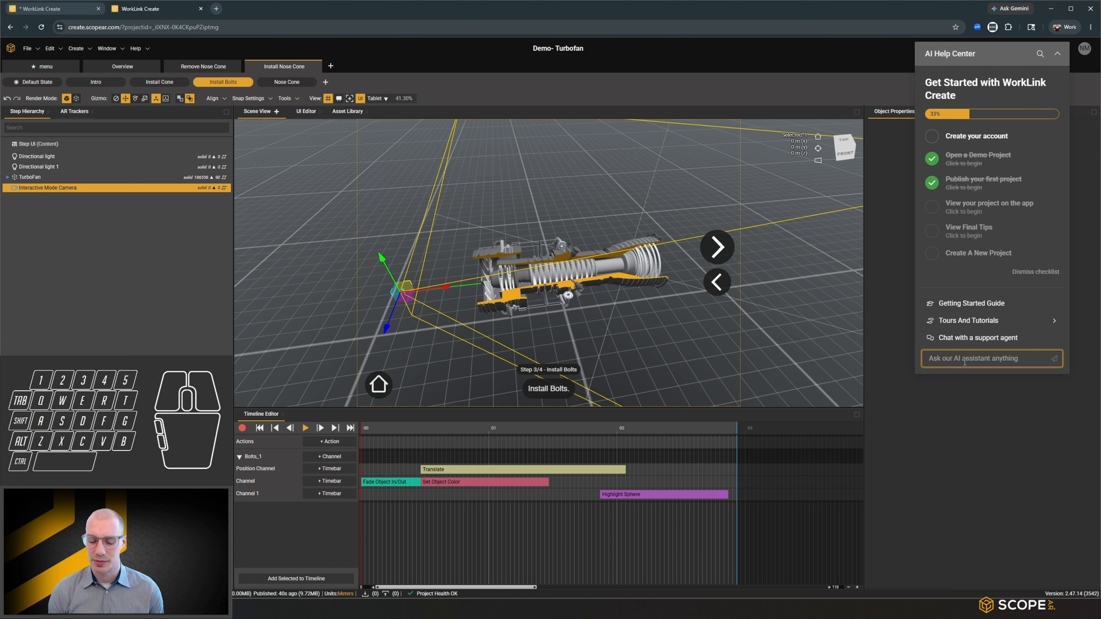
pyautogui.write('What does')
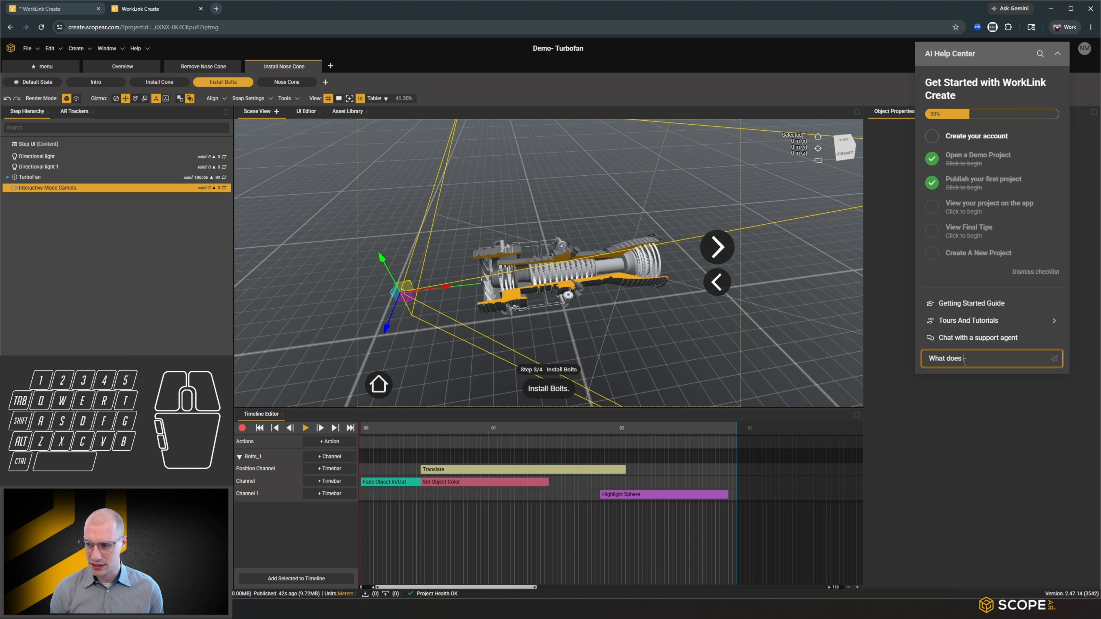
pyautogui.write(' the UI tohghg')
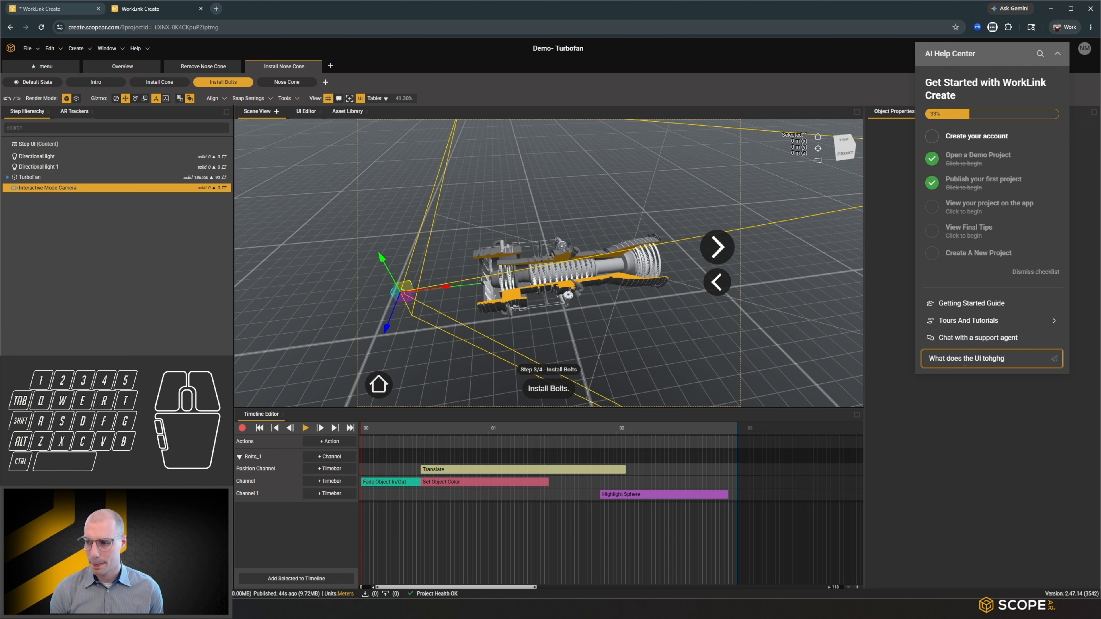
pyautogui.press('BackSpace')
pyautogui.press('BackSpace')
pyautogui.press('BackSpace')
pyautogui.press('BackSpace')
pyautogui.write('ggle')
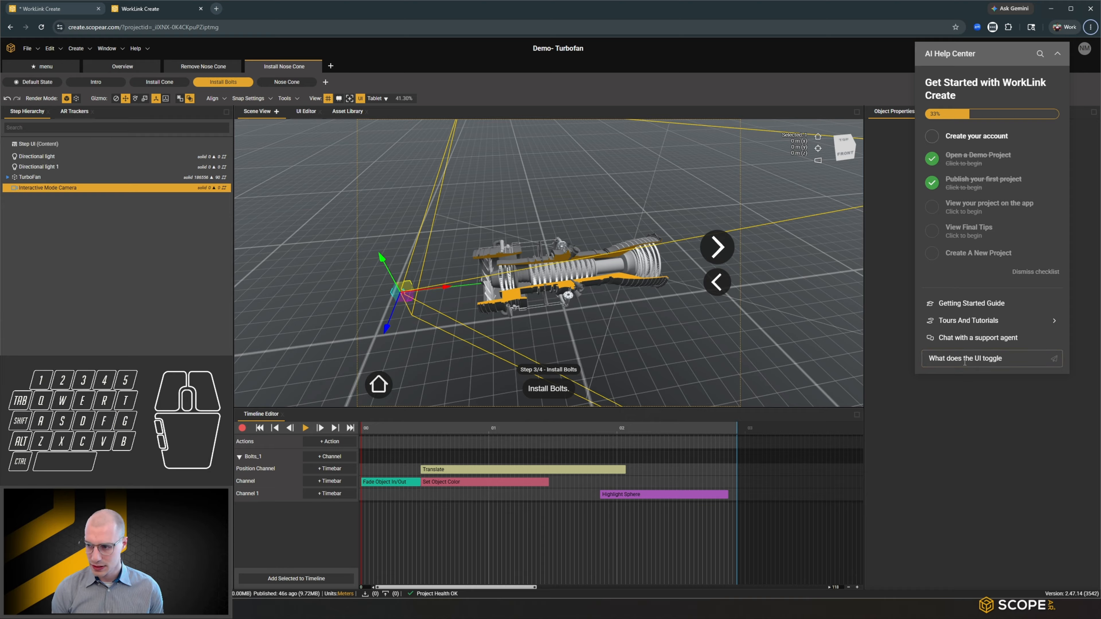
pyautogui.click(1015, 361)
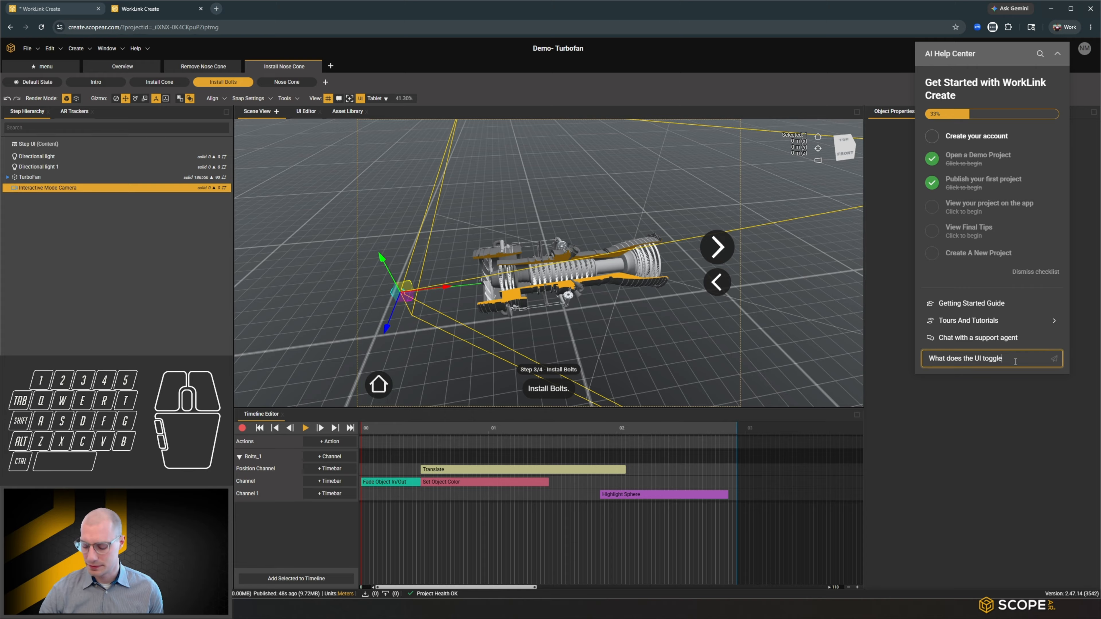
pyautogui.write('do')
pyautogui.press('Return')
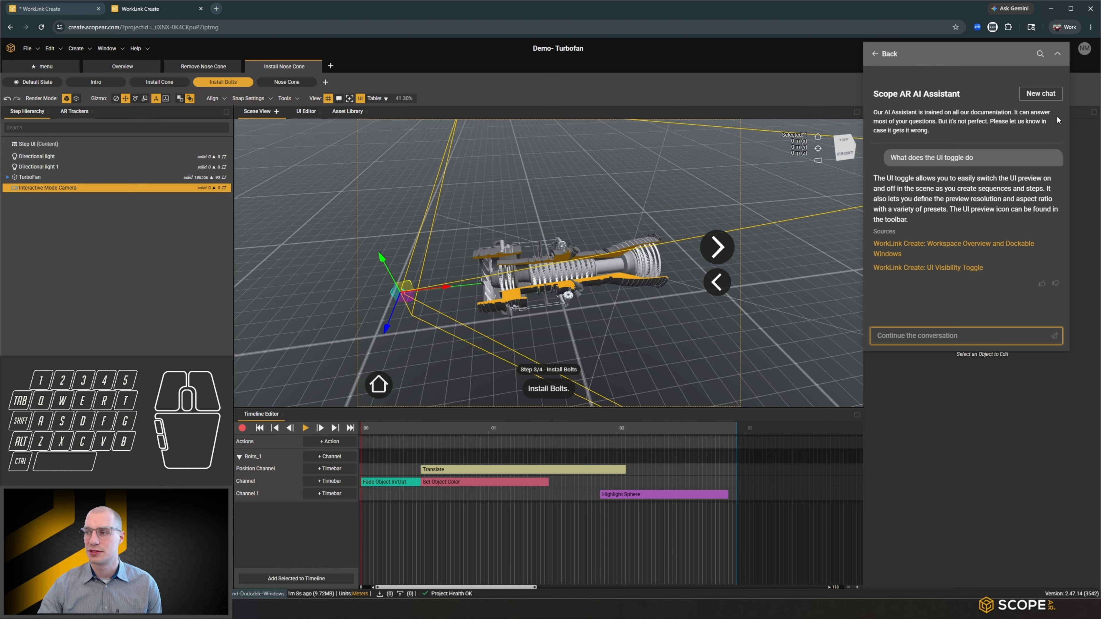
pyautogui.click(1058, 53)
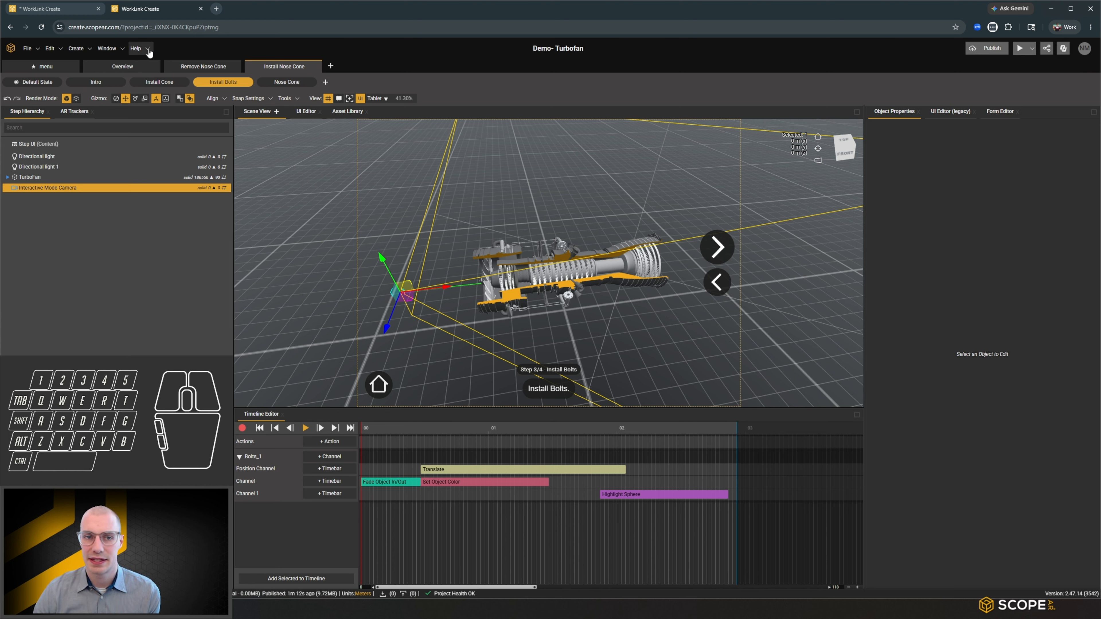
pyautogui.click(140, 48)
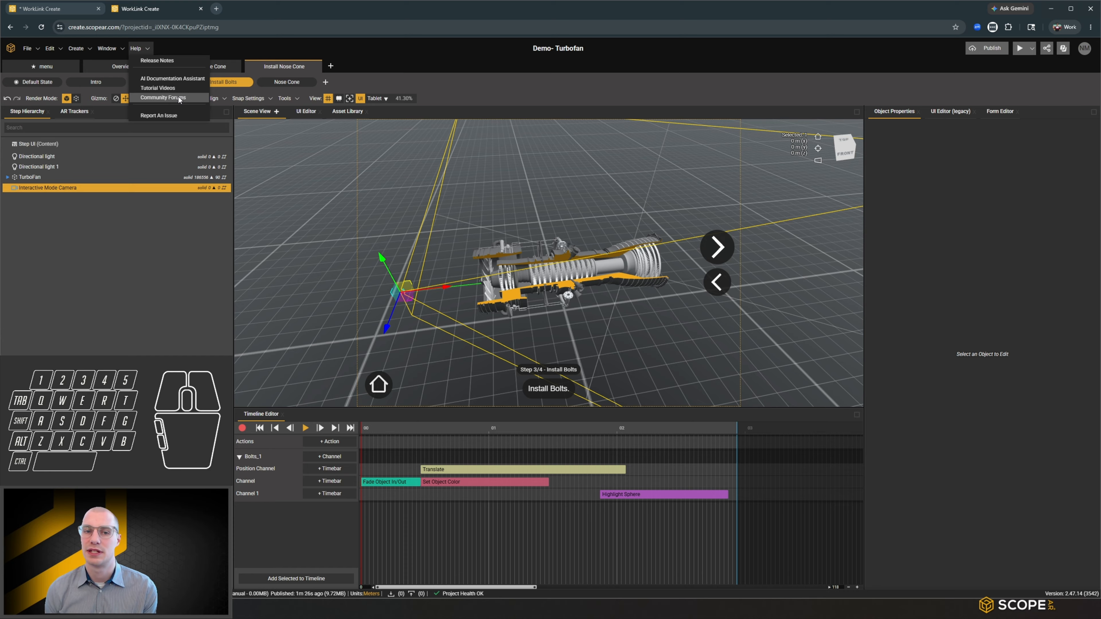
pyautogui.click(376, 77)
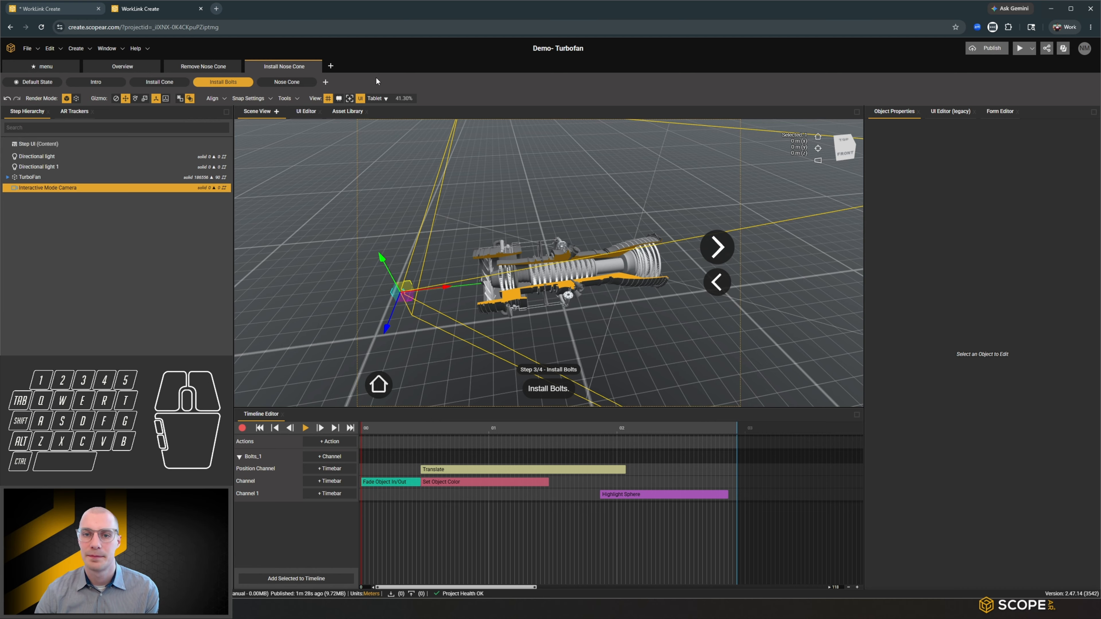